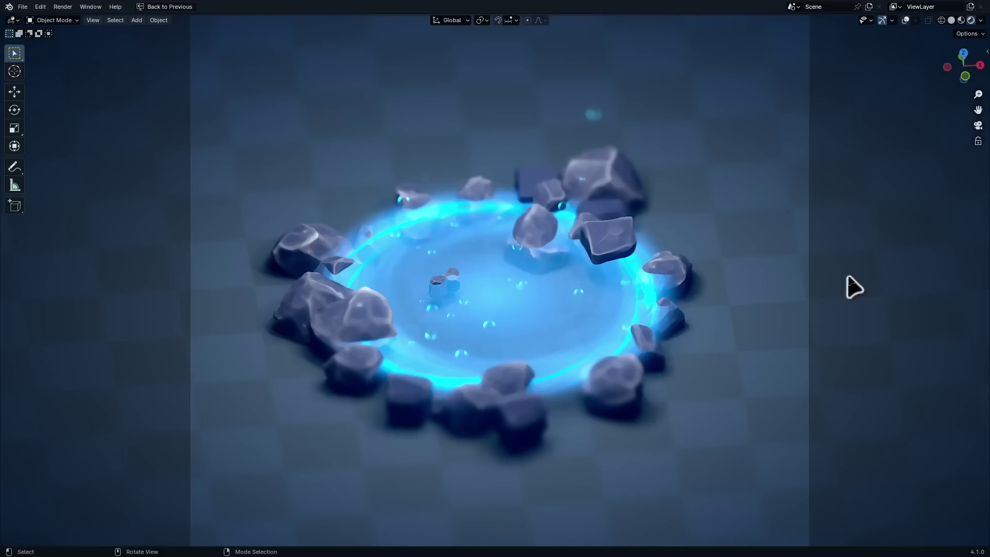
- Examine the finished rock-ringed pool scene up close, in solid shading, from the camera view, and from a low side angle
scroll(849, 279, "up", 3)
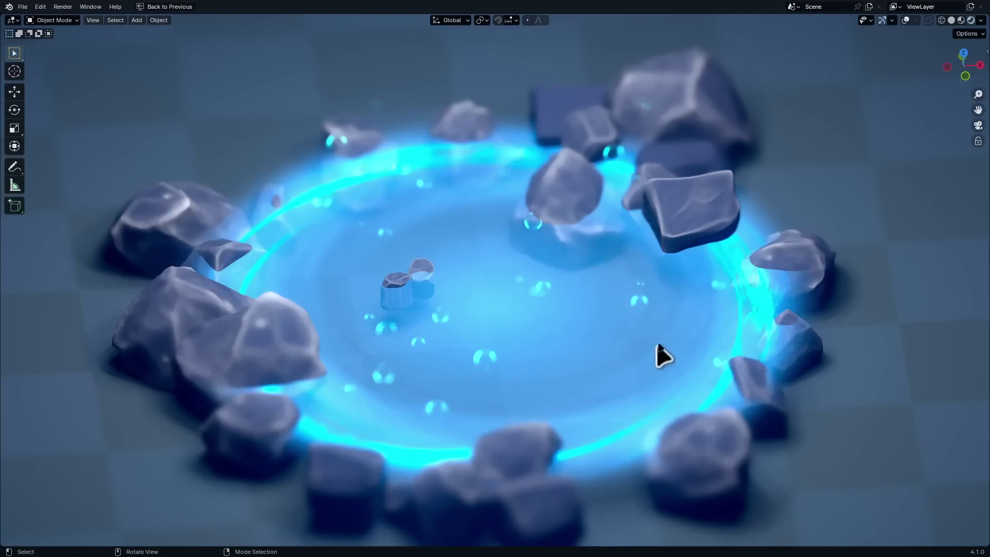
key("z")
left_click(649, 268)
key("KP_0")
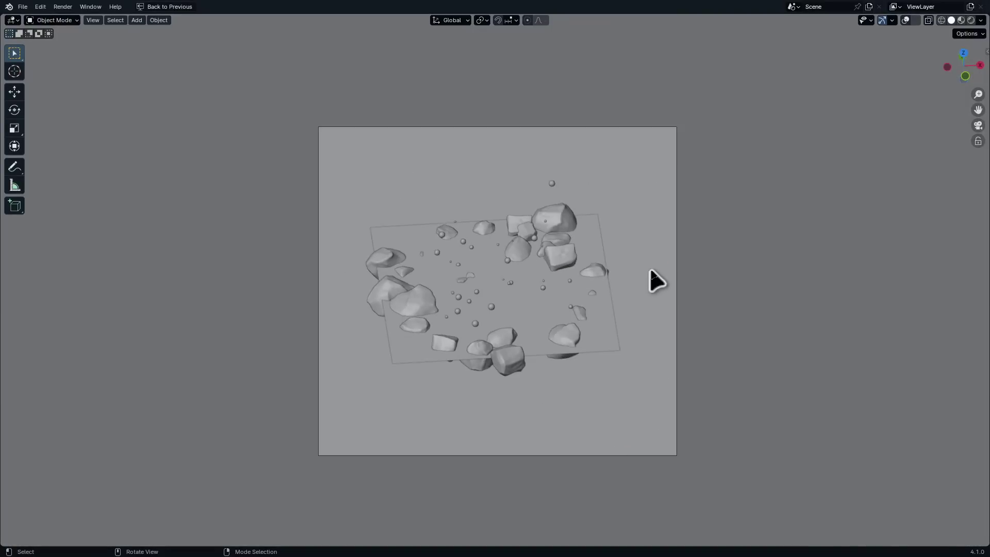
middle_click_drag(533, 342, 512, 334)
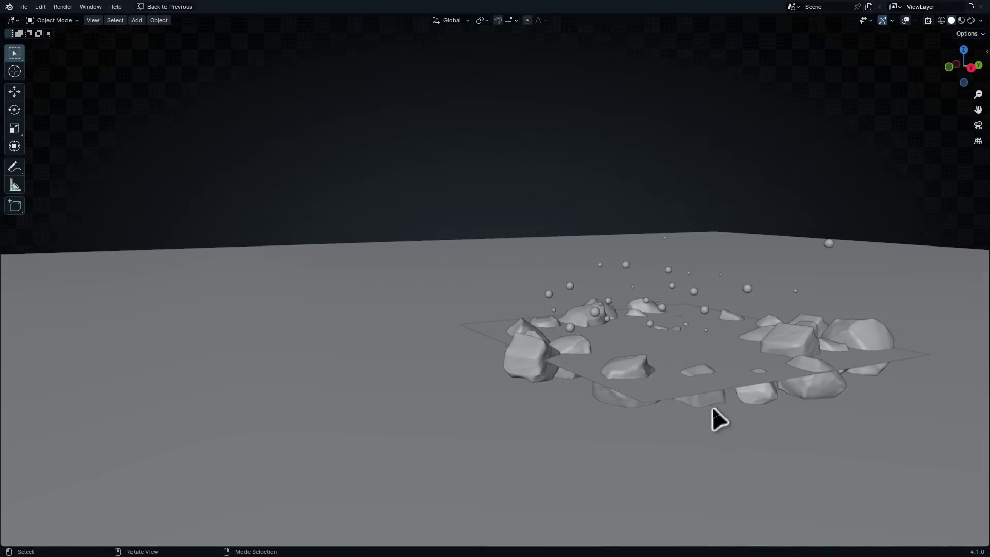
middle_click_drag(712, 406, 554, 456)
key("g")
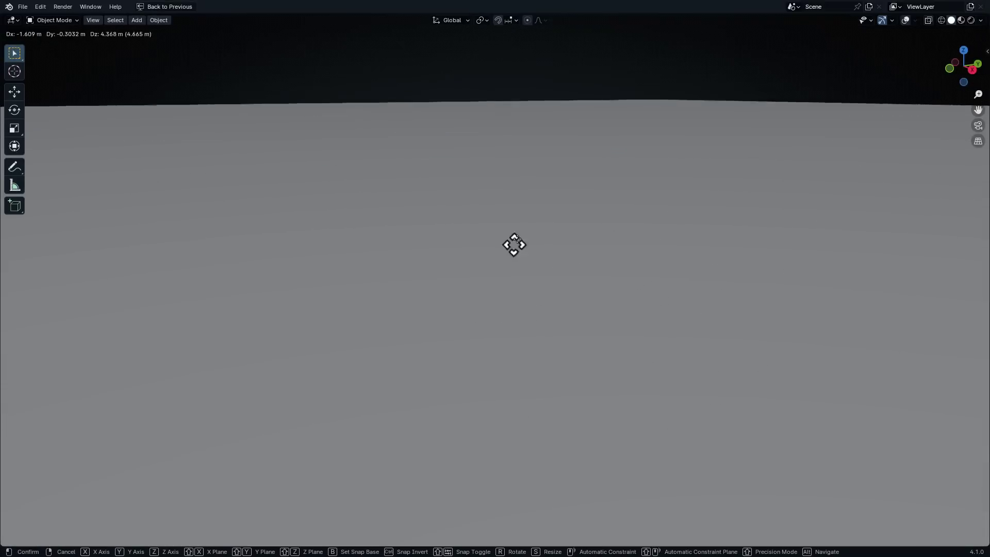
right_click(593, 333)
left_click(605, 364)
key("g")
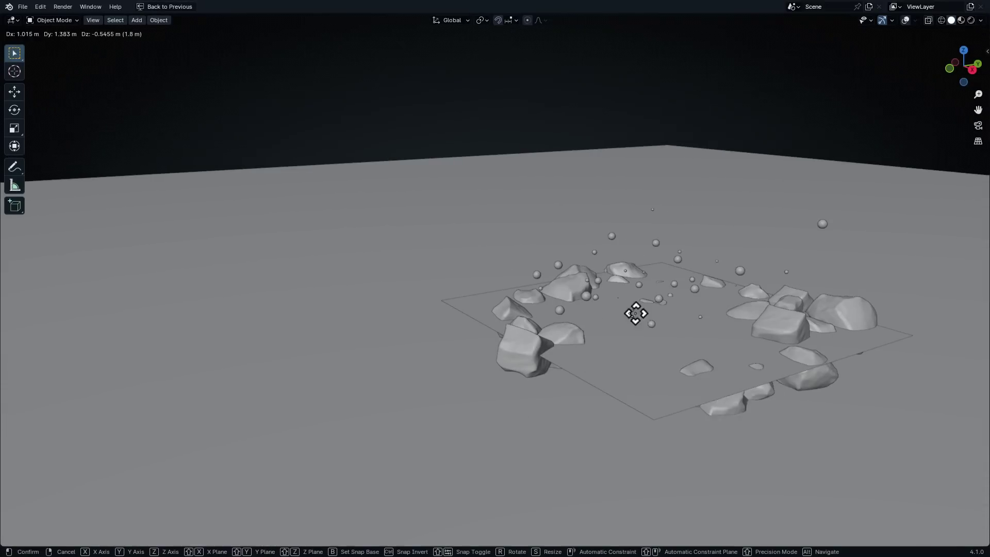
right_click(556, 271)
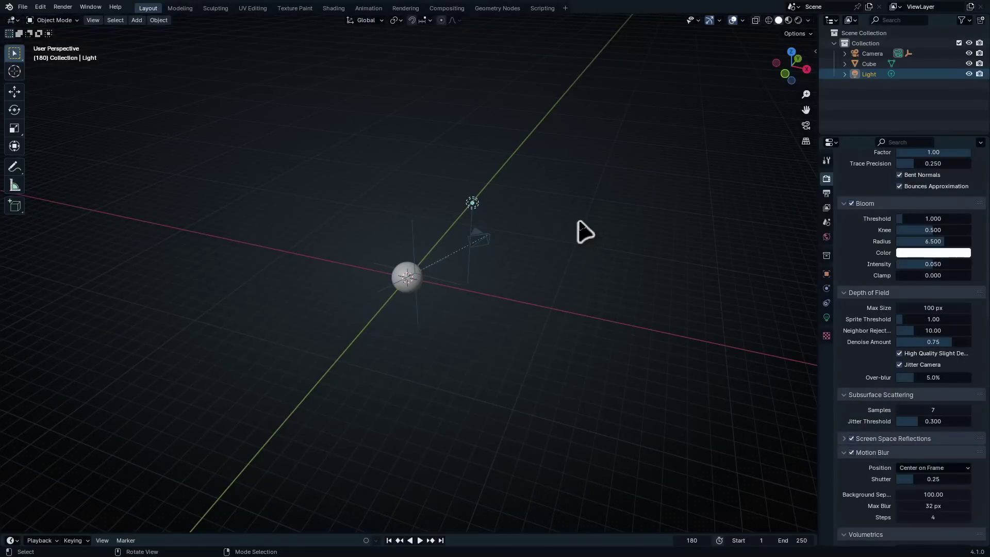
- Delete the default camera, cube and light from the new scene
left_click_drag(588, 135, 281, 387)
key("x")
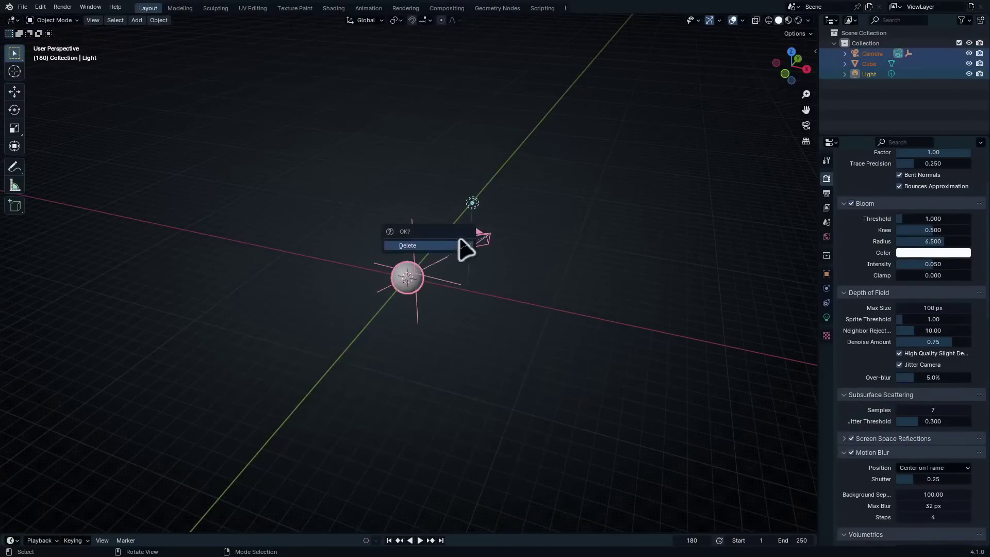
left_click(459, 243)
- Add a plane and scale it up into a large ground surface
key("shift+a")
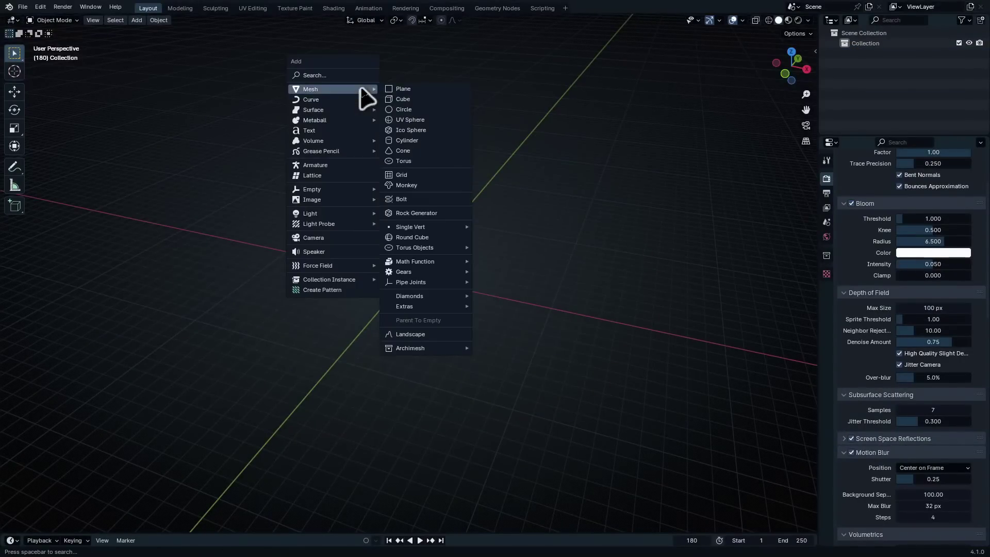
left_click(407, 89)
key("s")
left_click(450, 108)
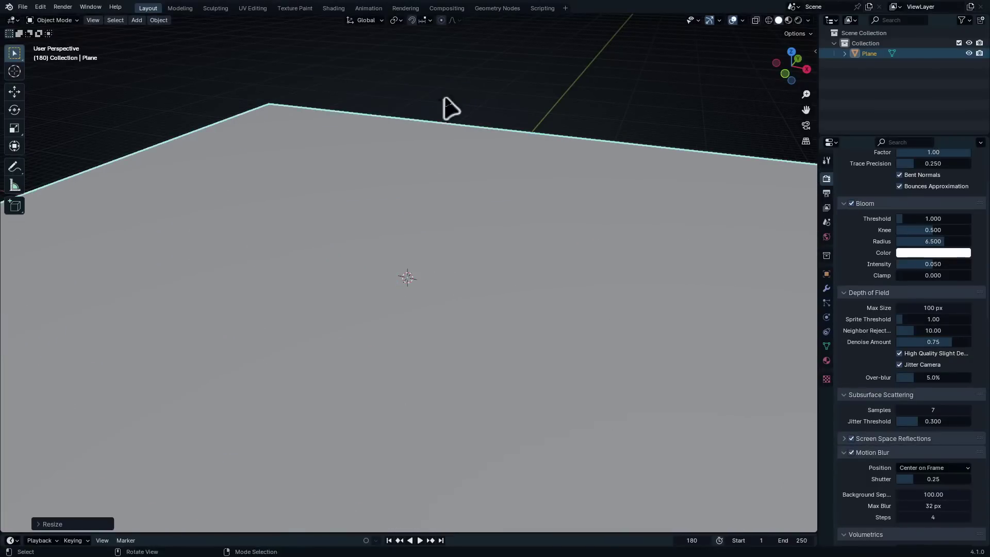
- Apply the ground plane's object transforms, including its rotation
key("ctrl+a")
left_click(344, 47)
key("ctrl+a")
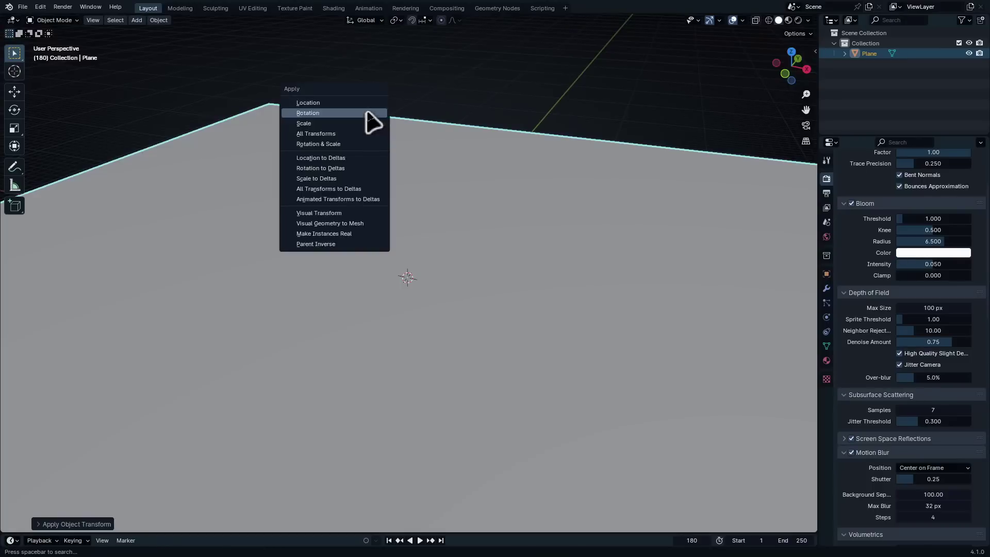
left_click(367, 113)
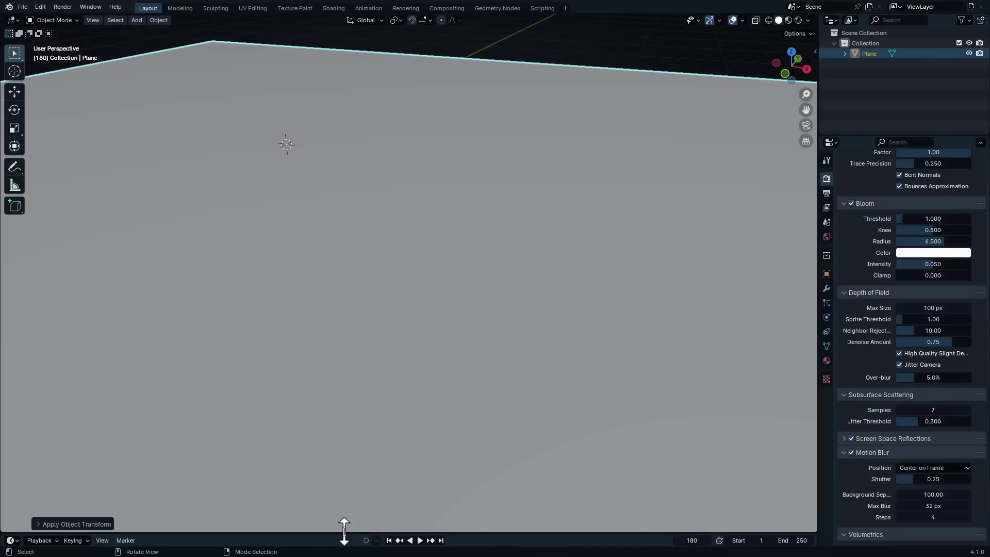
- Enlarge the timeline area into a Shader Editor and create a material named Ground for the plane
left_click_drag(344, 531, 300, 289)
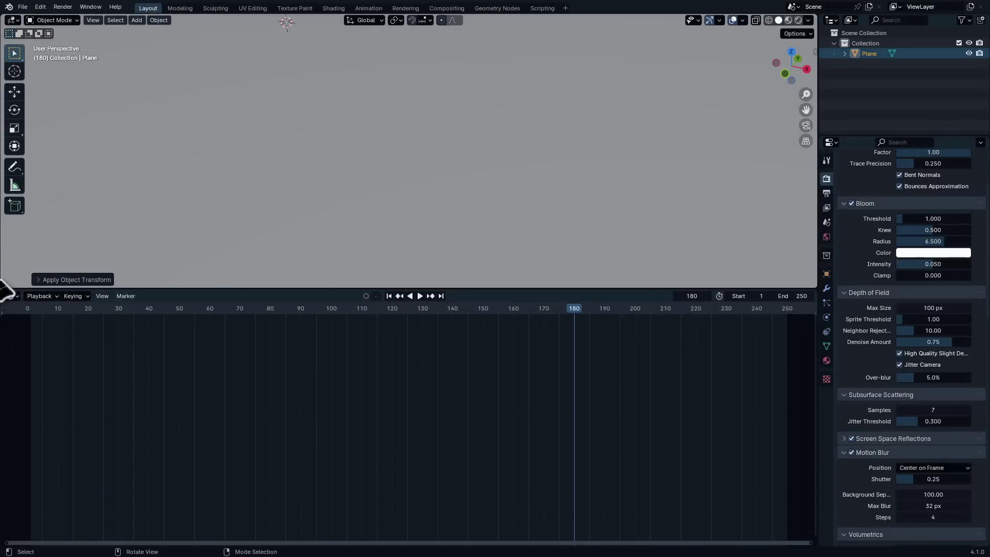
left_click(12, 296)
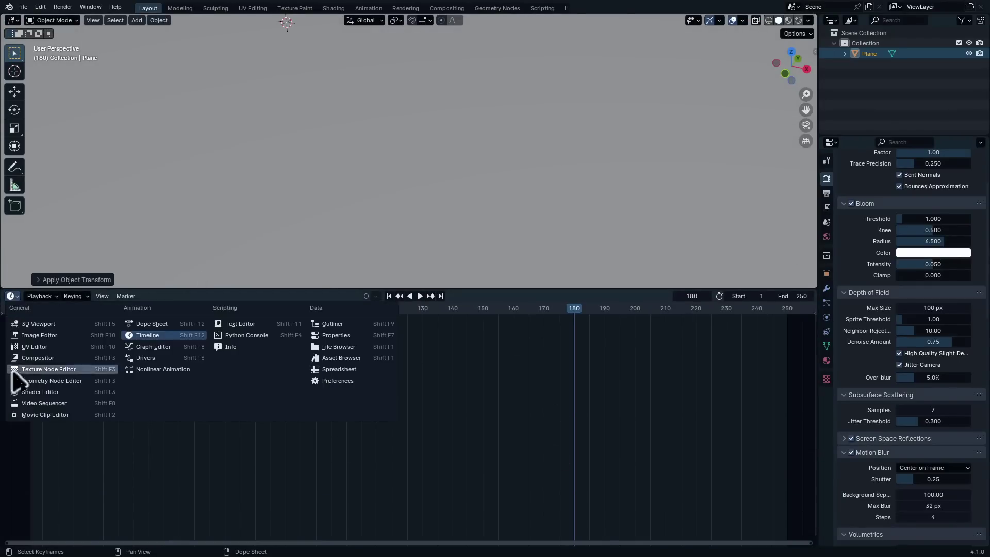
left_click(55, 392)
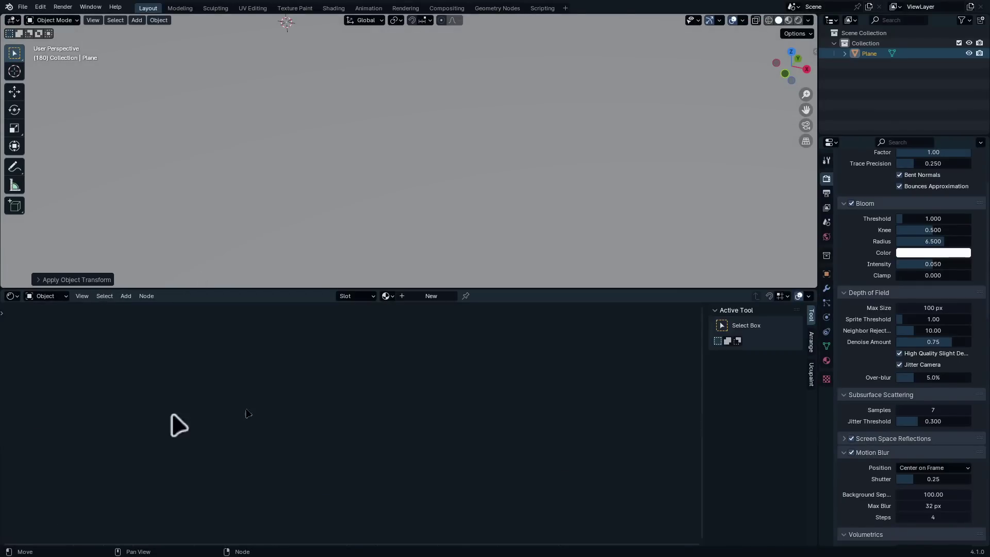
left_click(432, 301)
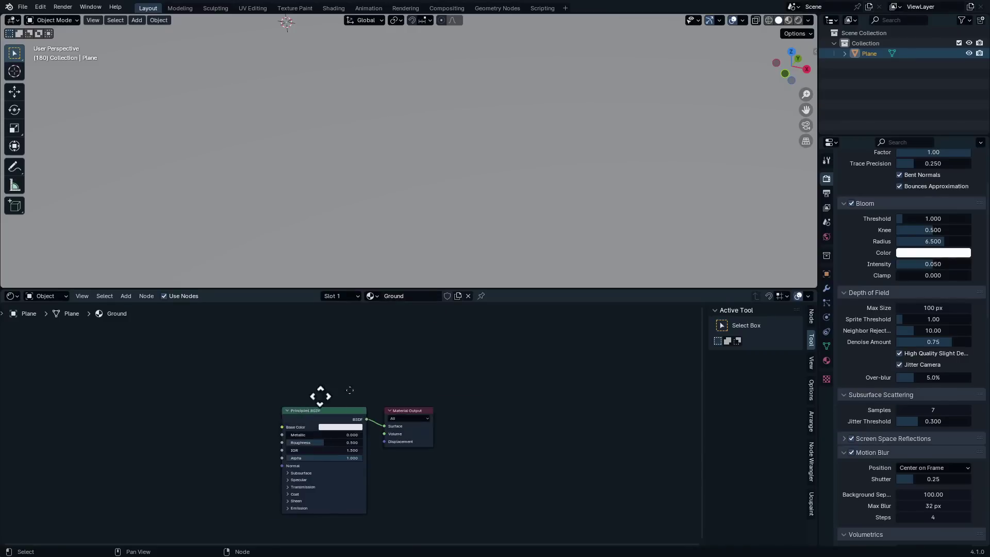
- Replace the Ground material's Principled BSDF with a Diffuse BSDF connected to the Material Output's Surface
middle_click_drag(320, 398, 430, 373)
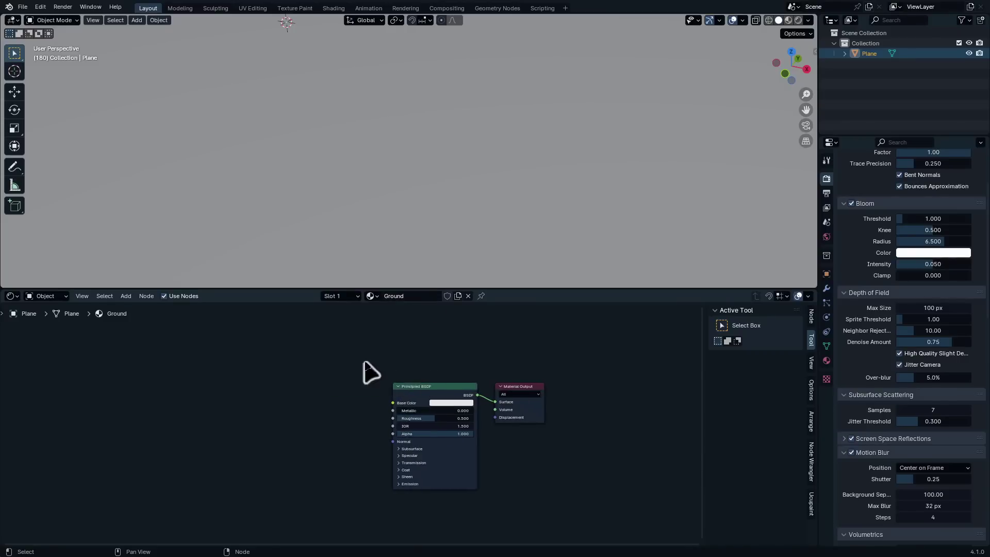
left_click_drag(364, 360, 466, 465)
key("x")
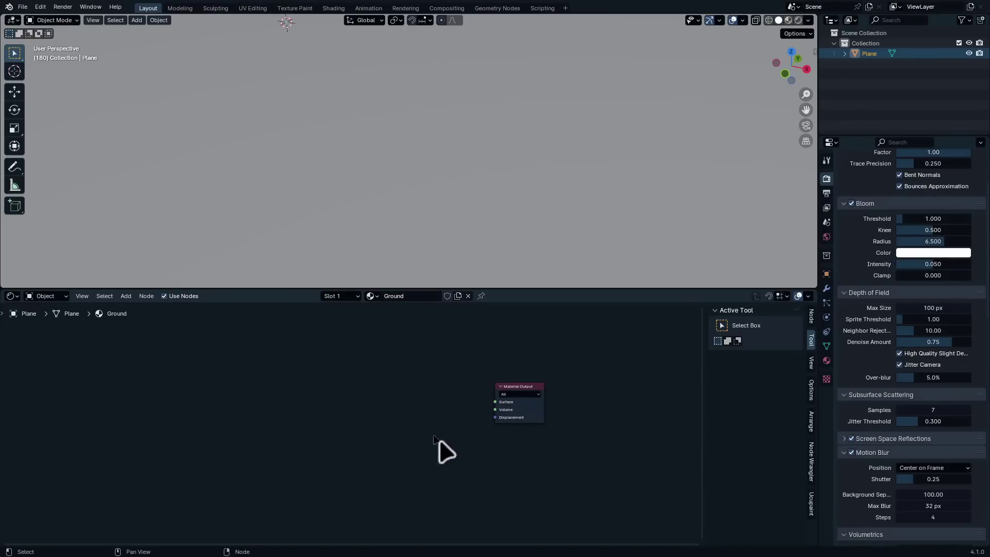
key("shift+a")
left_click(393, 404)
left_click(336, 377)
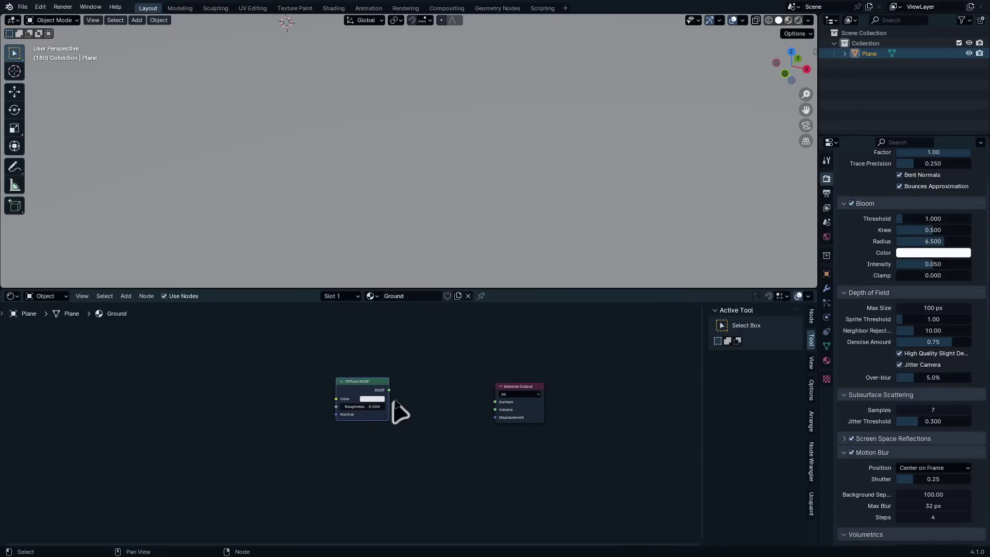
left_click_drag(389, 389, 464, 397)
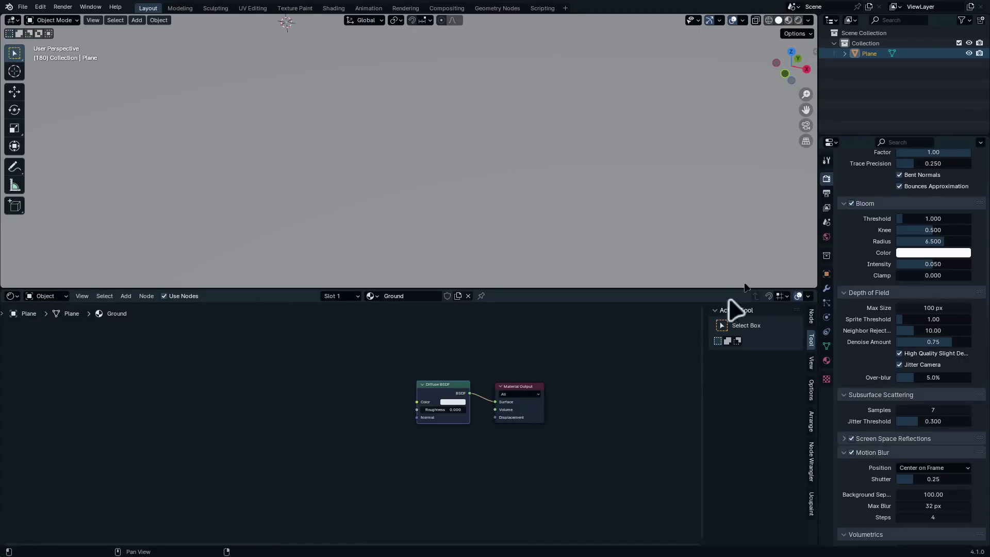
- Show the viewport in material preview and add a Checker Texture whose Color output feeds the Diffuse BSDF's Color
left_click(789, 20)
scroll(367, 370, "up", 2)
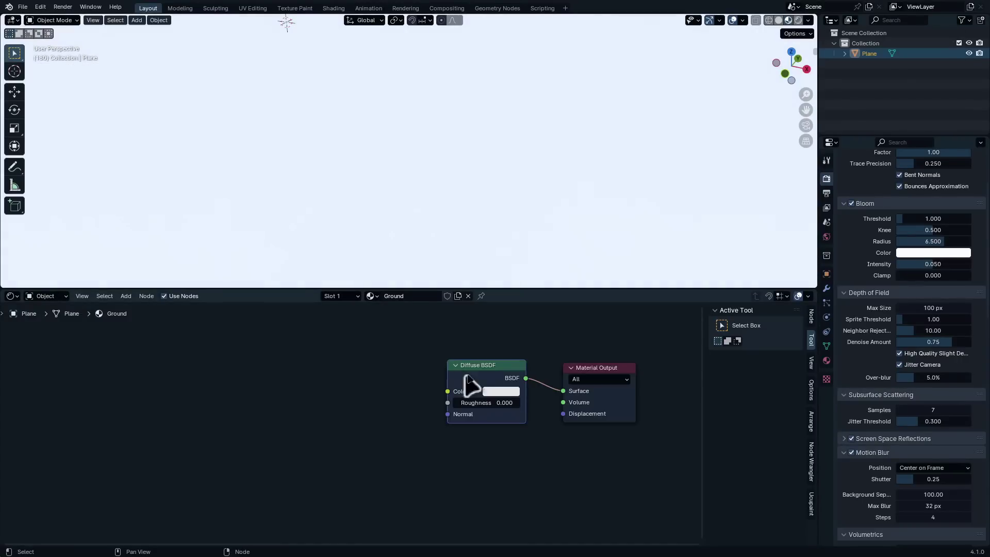
key("shift+a")
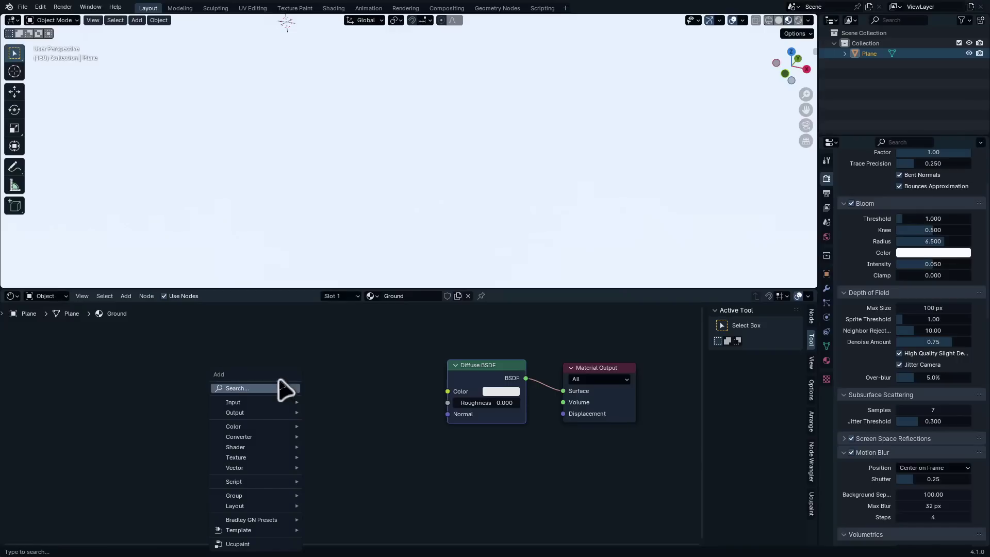
left_click(281, 388)
key("Return")
left_click(288, 387)
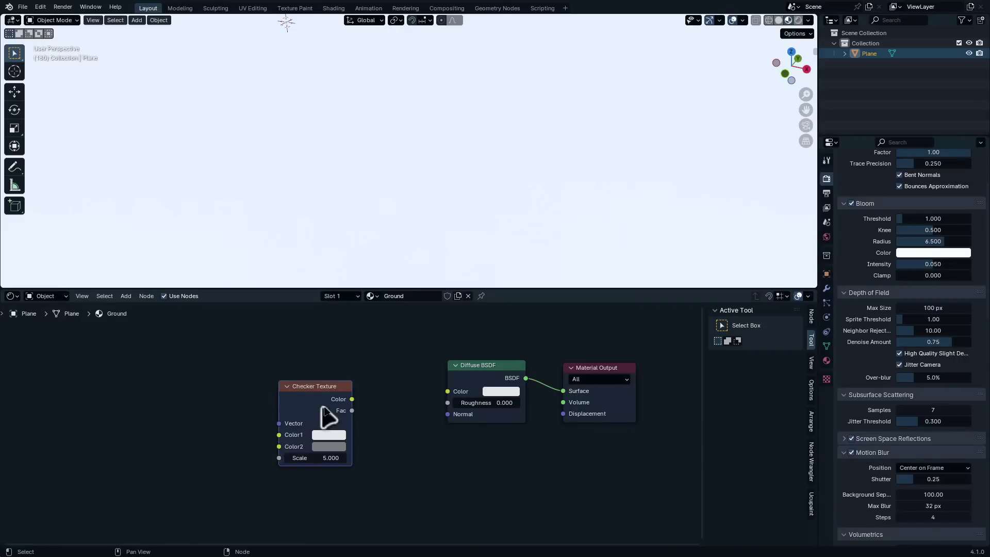
left_click_drag(352, 399, 454, 395)
left_click_drag(309, 407, 373, 388)
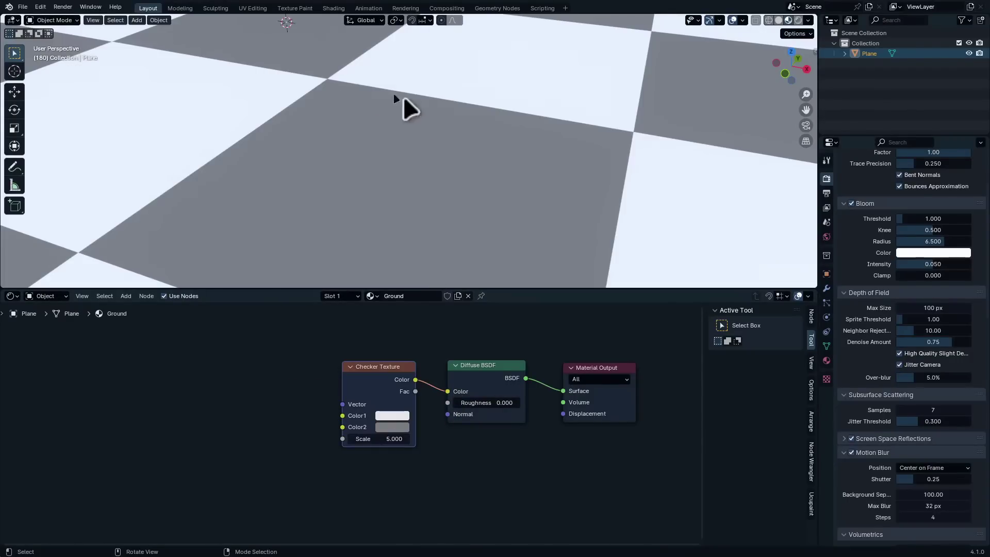
- Set the Checker Texture's scale to 50
double_click(396, 439)
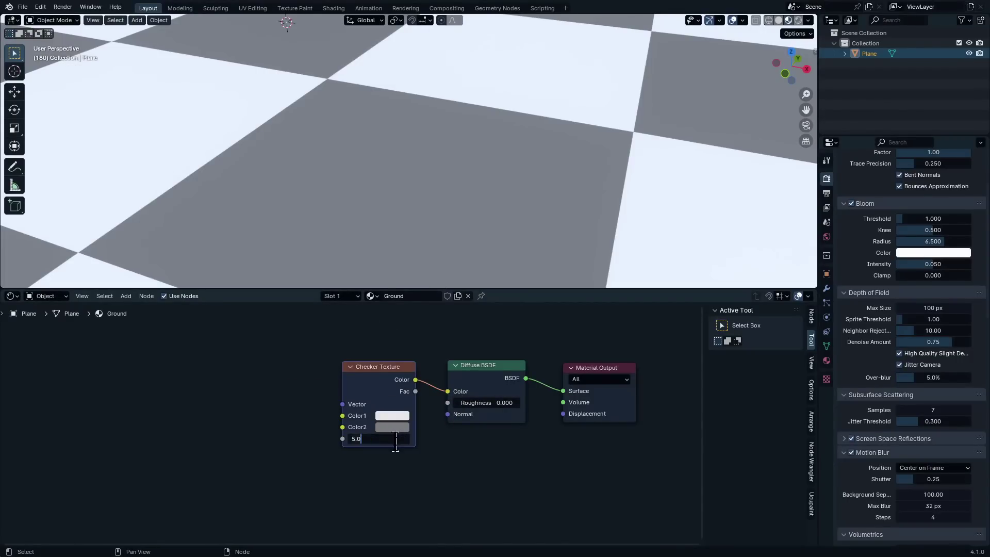
key("BackSpace")
key("BackSpace")
type("0")
key("Return")
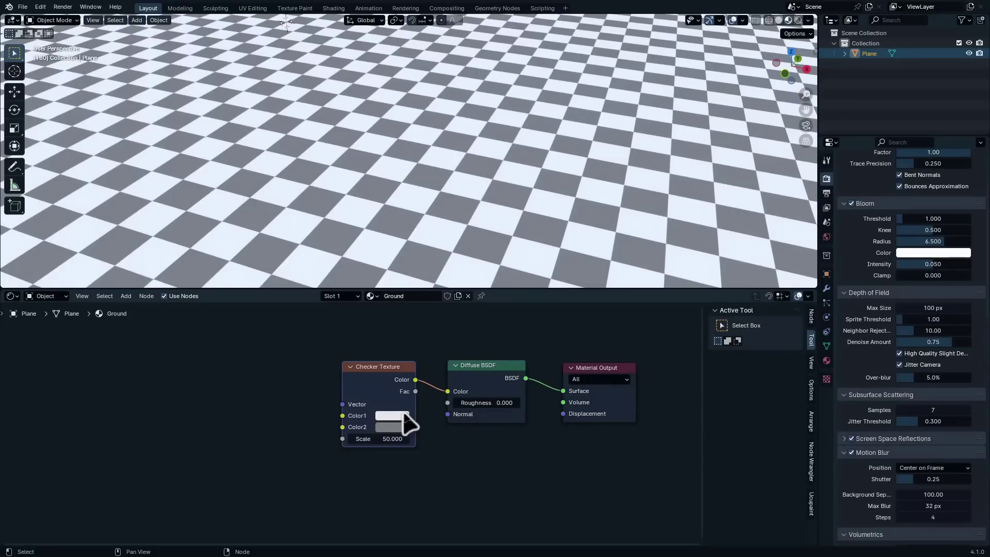
- Paste two similar dark slate-grey tones into the Checker Texture's Color1 and Color2
key("ctrl+v")
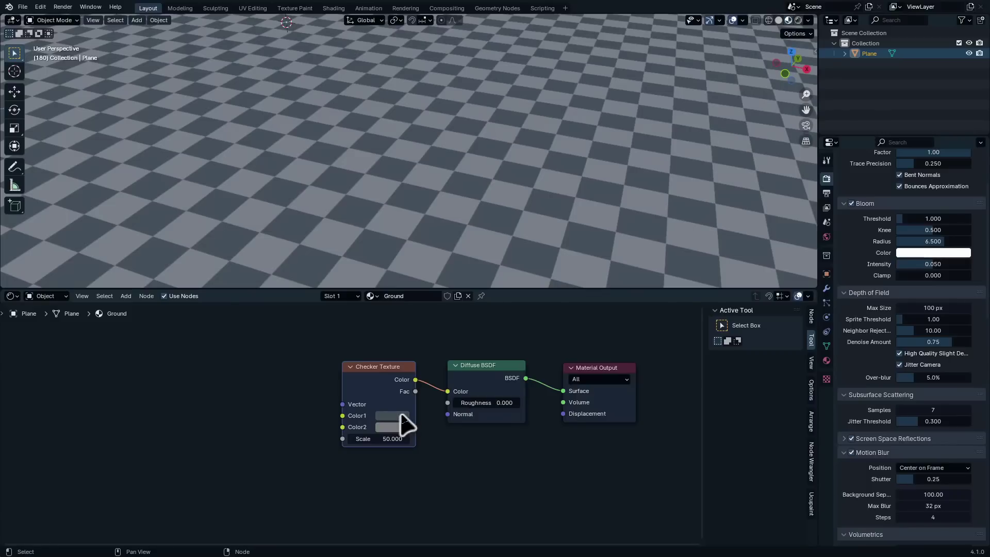
left_click(404, 414)
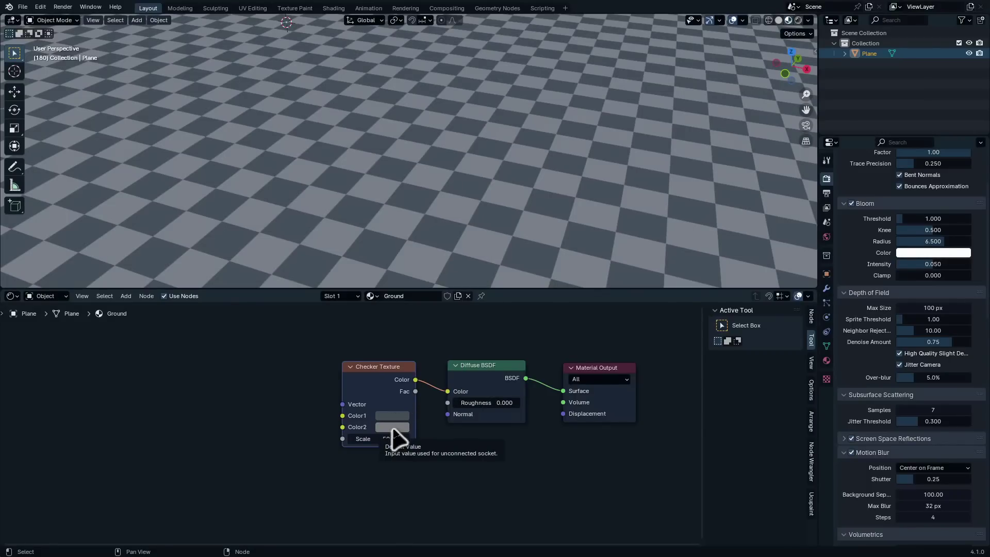
key("ctrl+v")
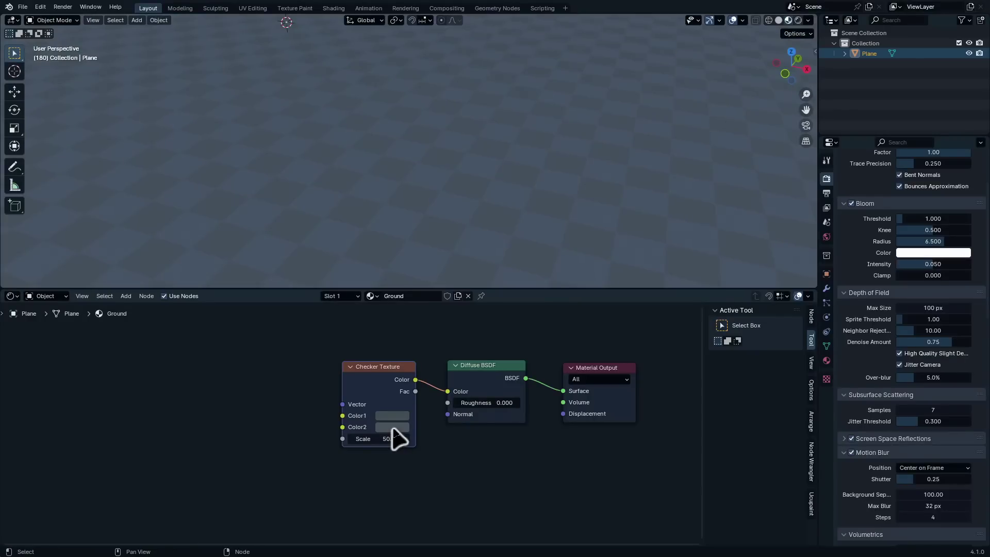
left_click(392, 427)
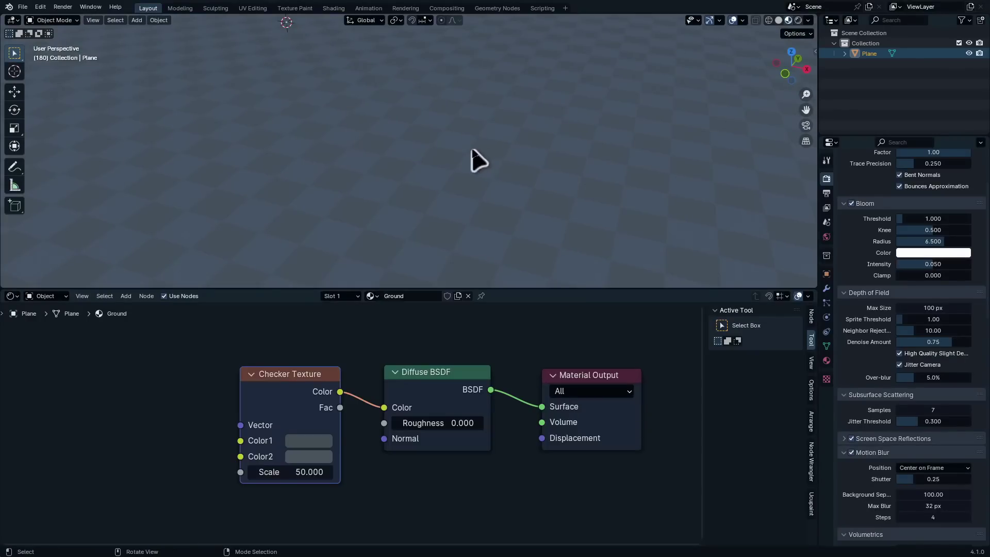
- Paste the copied ring of rocks onto the checkered ground plane
middle_click_drag(454, 133, 626, 23, "shift")
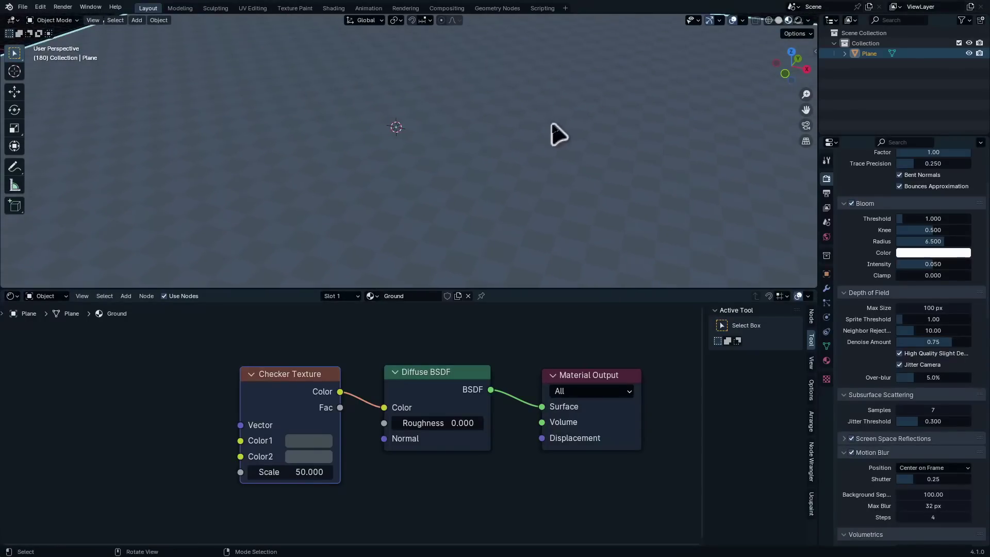
middle_click_drag(549, 120, 544, 174, "shift")
key("ctrl+v")
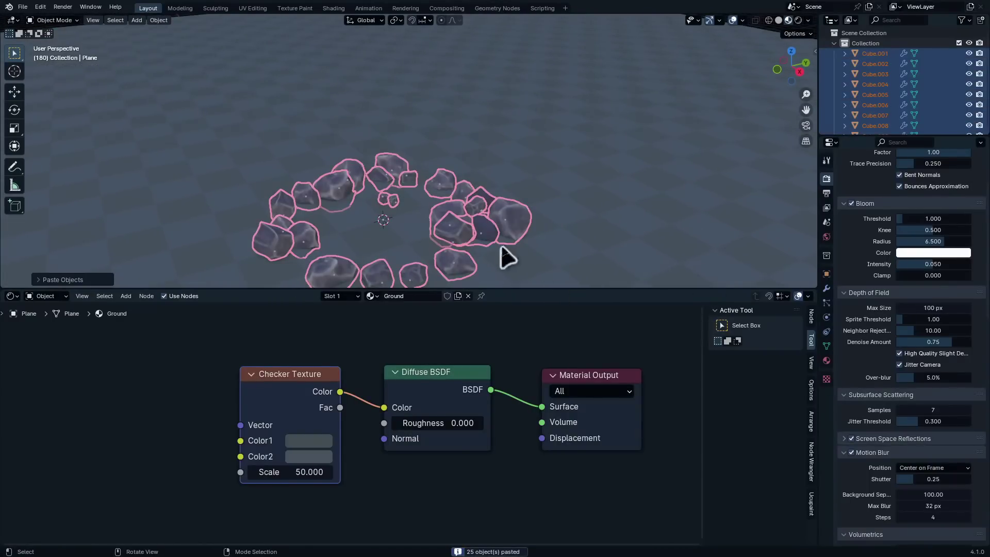
middle_click_drag(499, 250, 476, 196)
- Link the Rocky Texture material from a highlighted, textured rock to the two plain dark rocks beside it
left_click(486, 192)
left_click(397, 219, "shift")
scroll(466, 212, "up", 3)
scroll(464, 193, "up", 1)
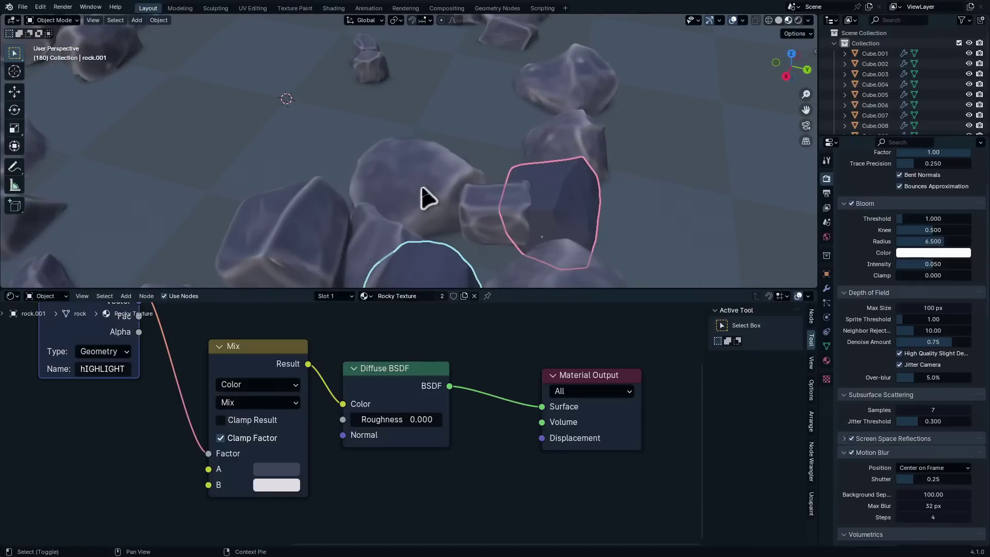
left_click(419, 185, "shift")
key("ctrl+l")
- Add a plane at the centre of the rock ring and scale it up until it extends past the surrounding rocks
scroll(466, 184, "down", 4)
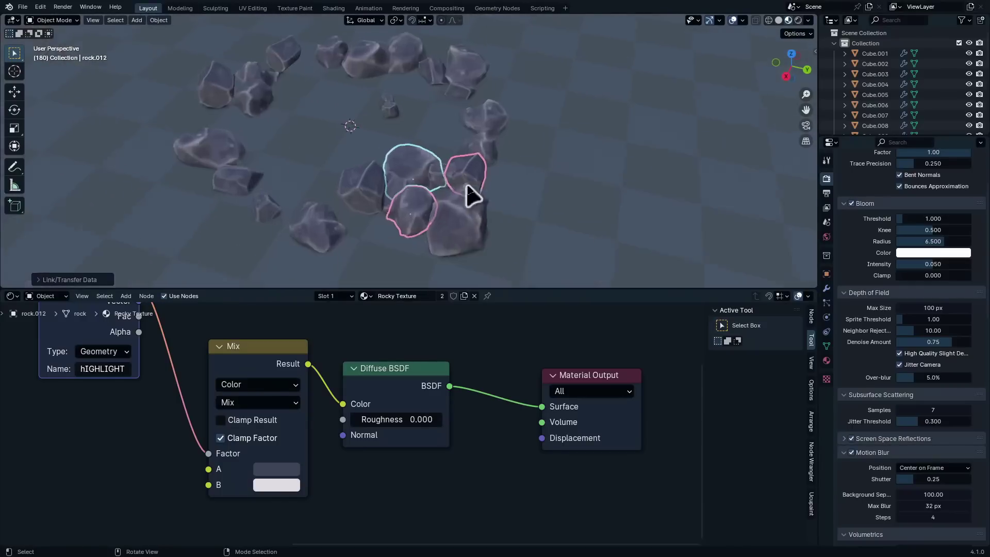
middle_click_drag(467, 186, 309, 159)
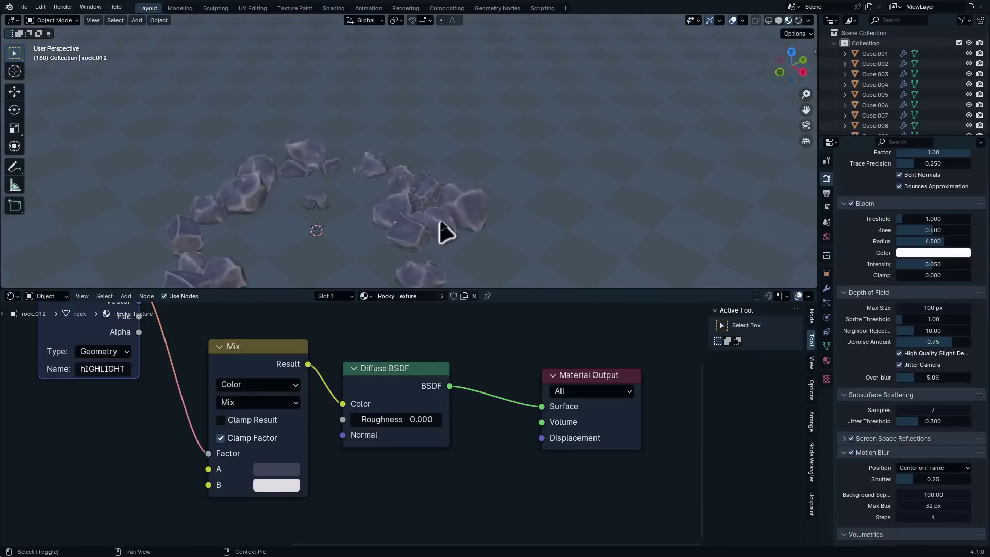
middle_click_drag(442, 232, 431, 139)
key("shift+a")
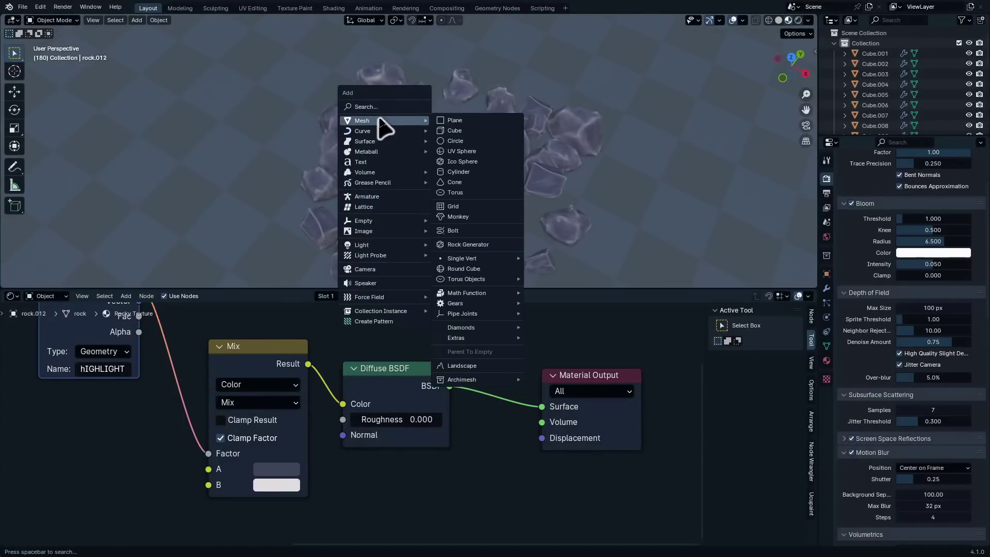
left_click(473, 126)
middle_click_drag(608, 210, 570, 166)
scroll(567, 160, "up", 4)
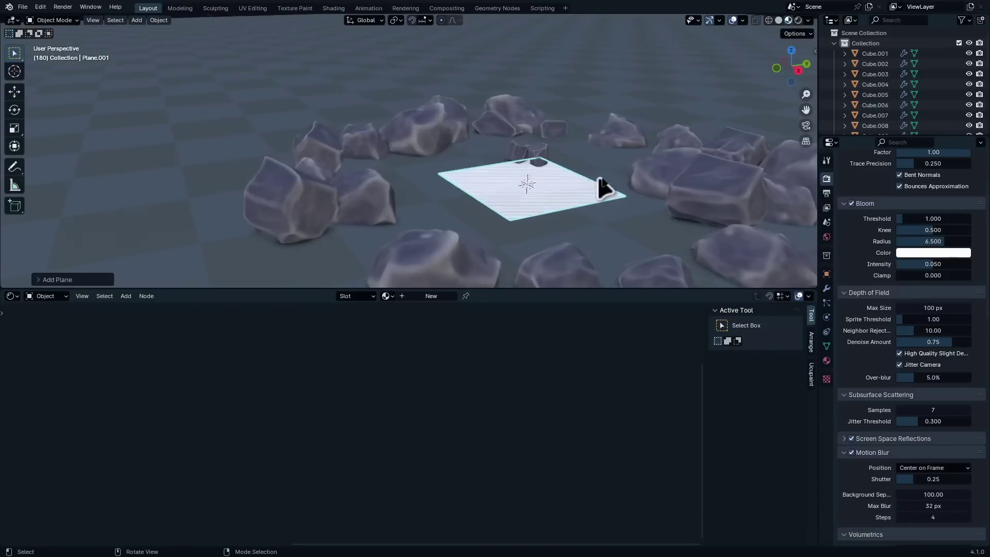
key("s")
left_click(48, 209)
- Raise the plane along the Z axis above the checkered ground so it cuts through the lower part of the rocks
middle_click_drag(497, 200, 604, 213)
scroll(545, 216, "down", 2)
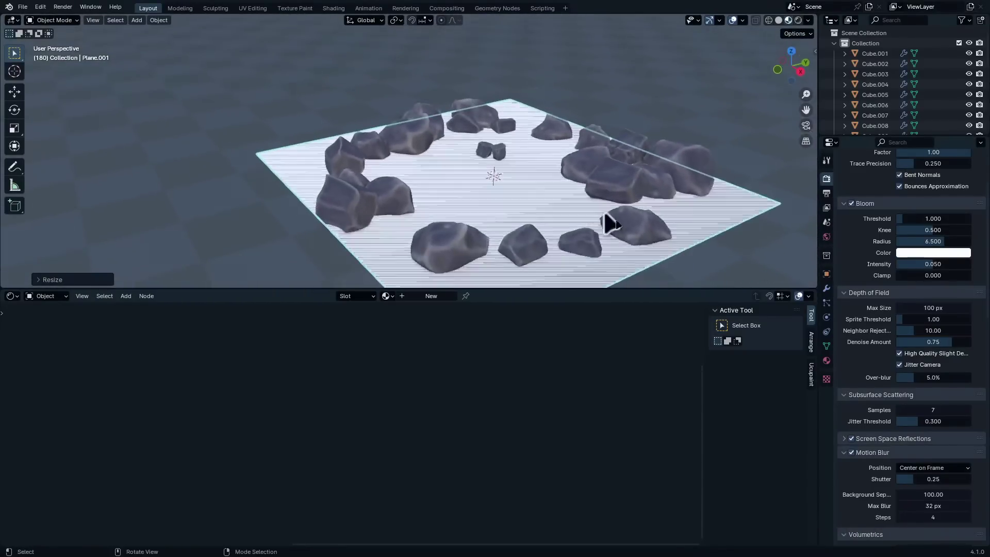
key("g")
key("z")
left_click(635, 230)
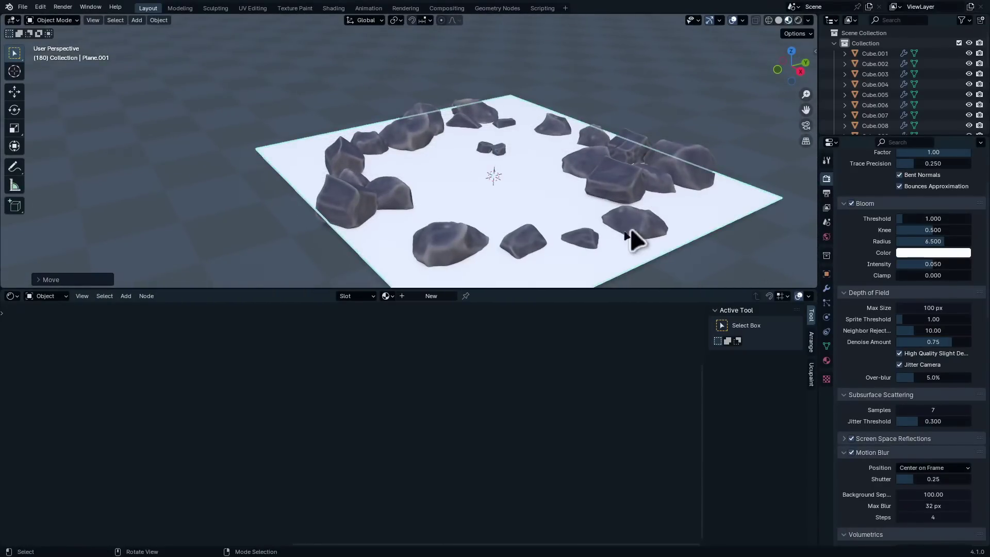
middle_click_drag(629, 239, 606, 188)
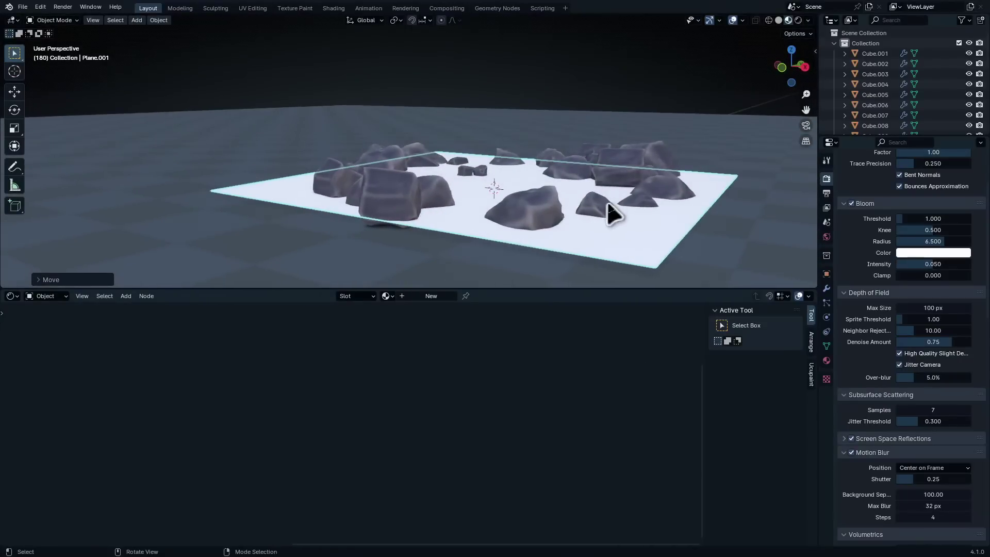
key("g")
key("z")
left_click(606, 181, "shift")
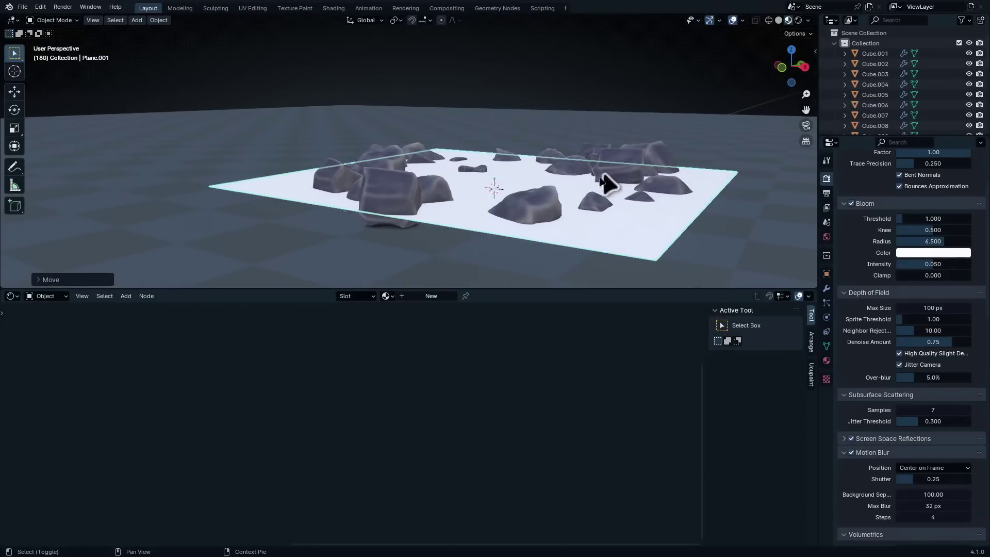
- Create a new material named Water on the raised plane
middle_click_drag(606, 181, 565, 194)
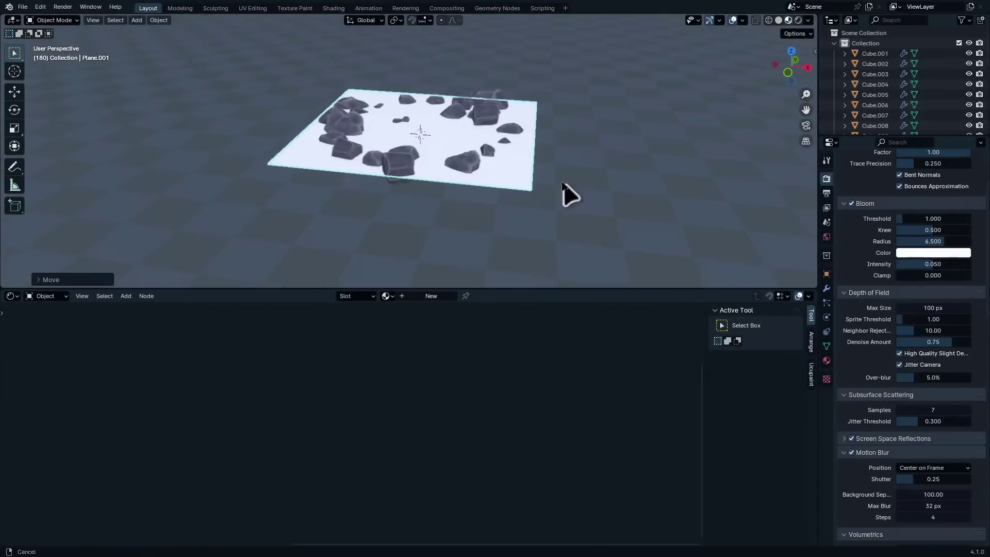
left_click(431, 296)
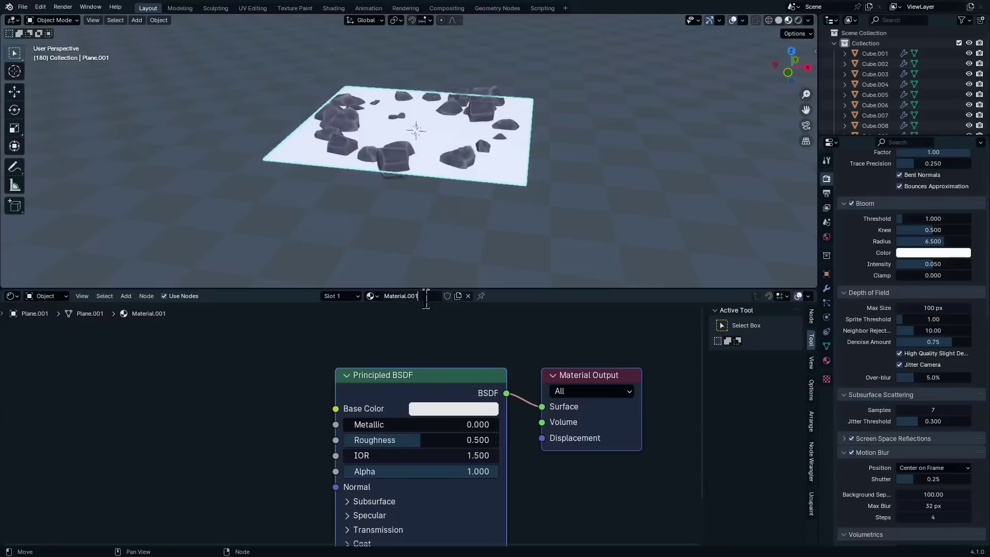
type("Water")
key("Return")
- Replace the Water material's Principled BSDF with an Emission shader and a Transparent BSDF placed below it
middle_click_drag(427, 362, 489, 350)
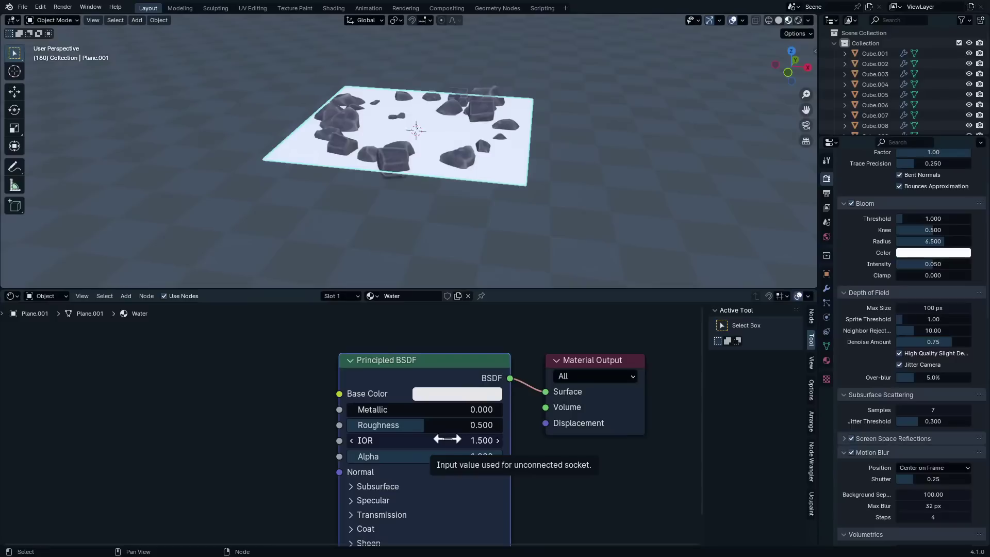
key("Delete")
key("q")
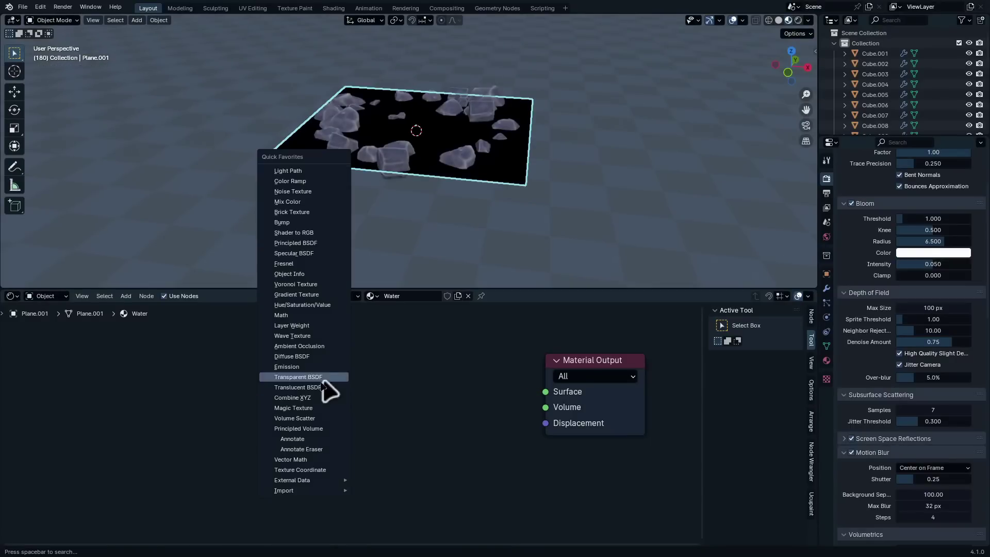
left_click(287, 367)
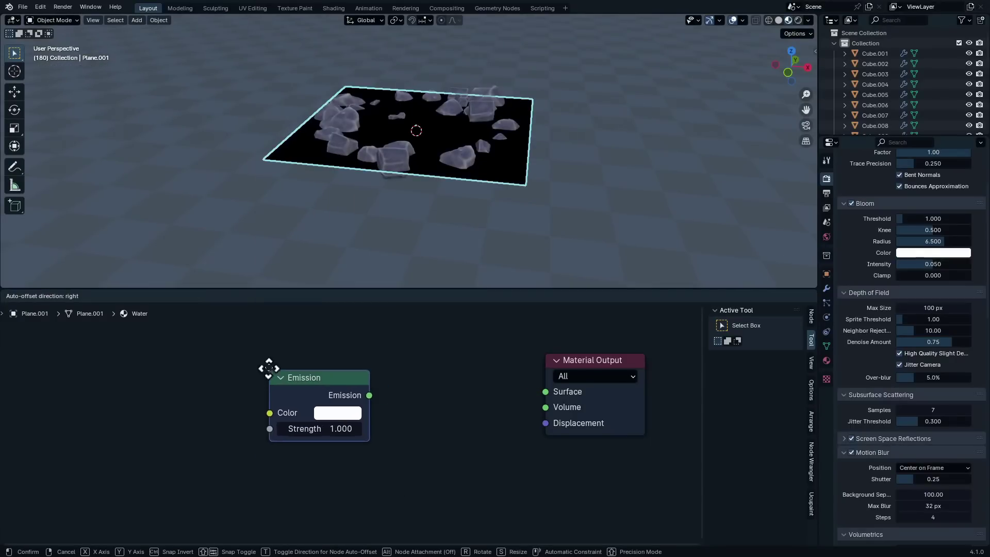
left_click(267, 366)
key("q")
left_click(291, 423)
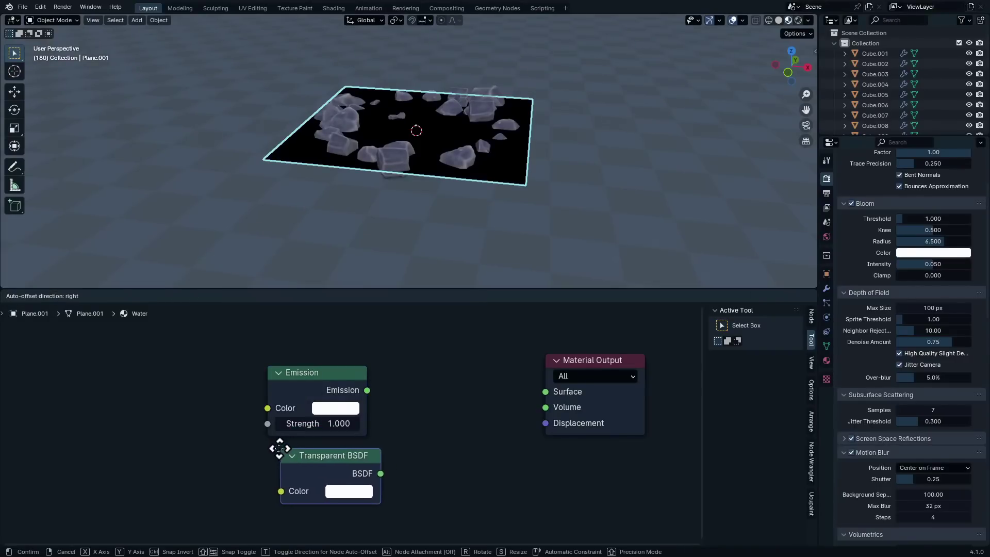
left_click(277, 449)
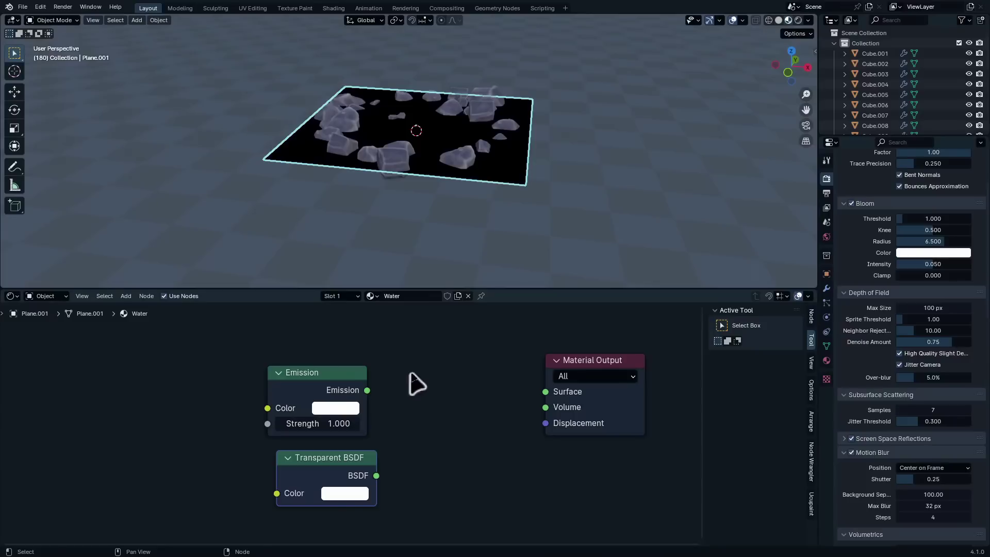
- Add a Mix Shader combining the Emission and Transparent BSDF, and connect its output to the Material Output's Surface
key("shift+a")
type("mix")
key("Return")
left_click(388, 368)
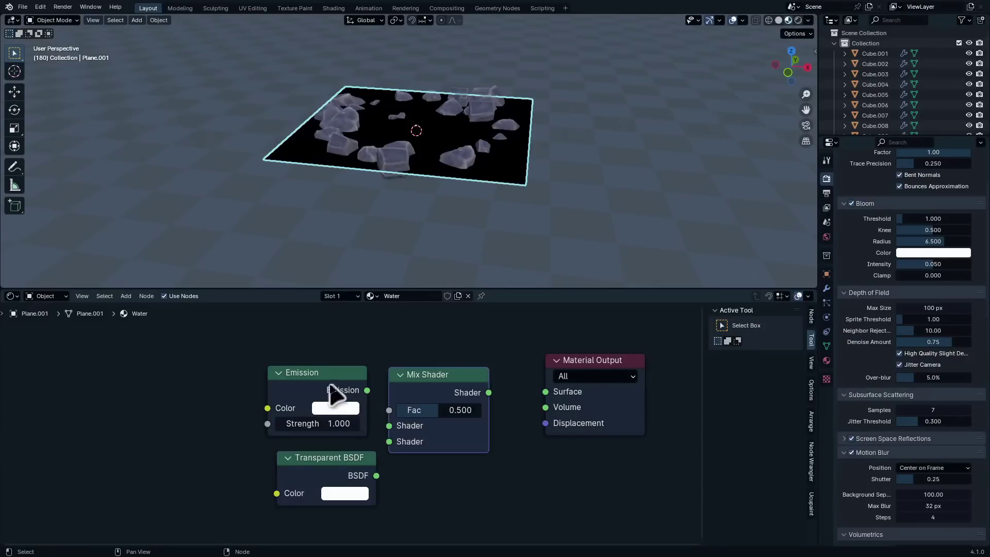
left_click_drag(367, 390, 389, 426)
left_click_drag(376, 475, 390, 463)
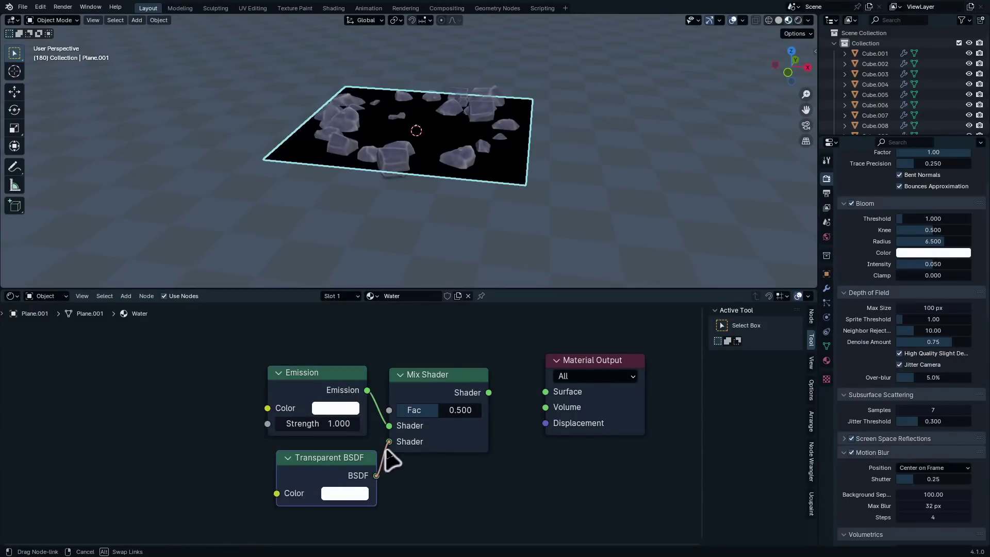
left_click_drag(488, 393, 545, 391)
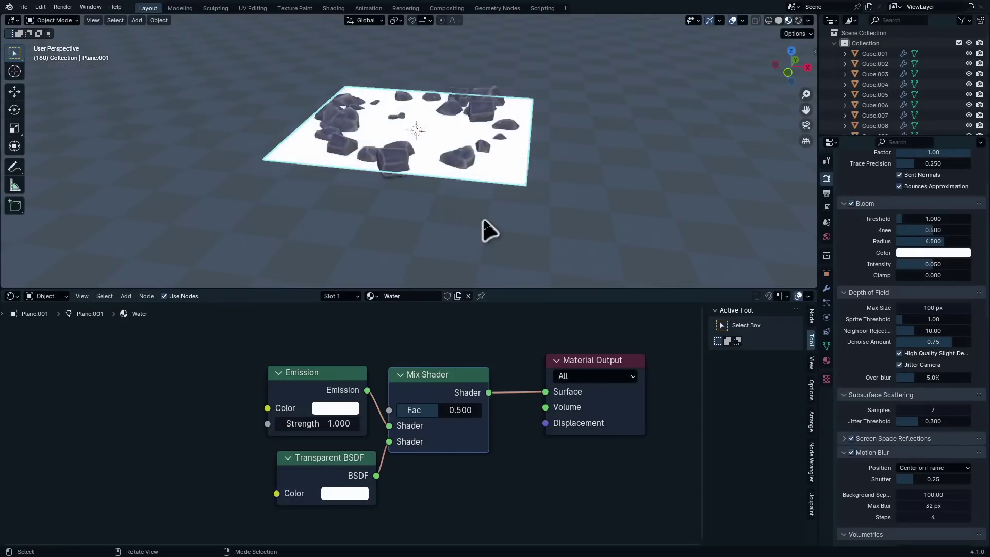
- Set the Water material's blend mode to Alpha Blend and its shadow mode to None
scroll(468, 225, "up", 2)
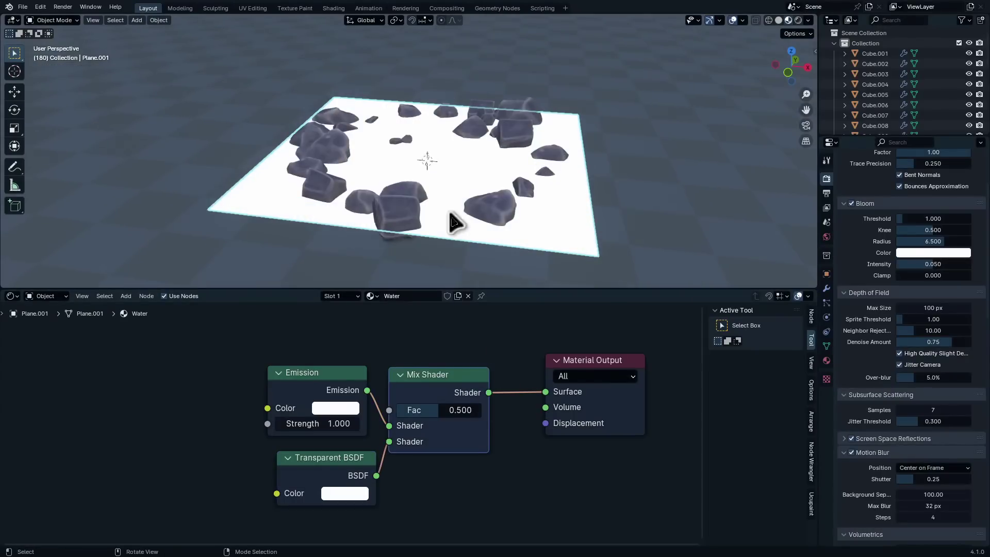
left_click(827, 360)
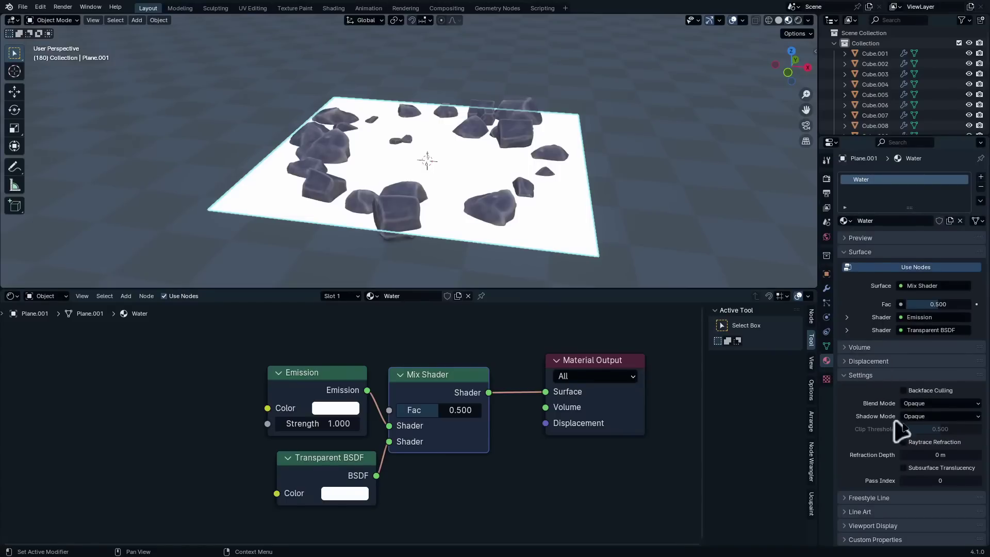
left_click(937, 404)
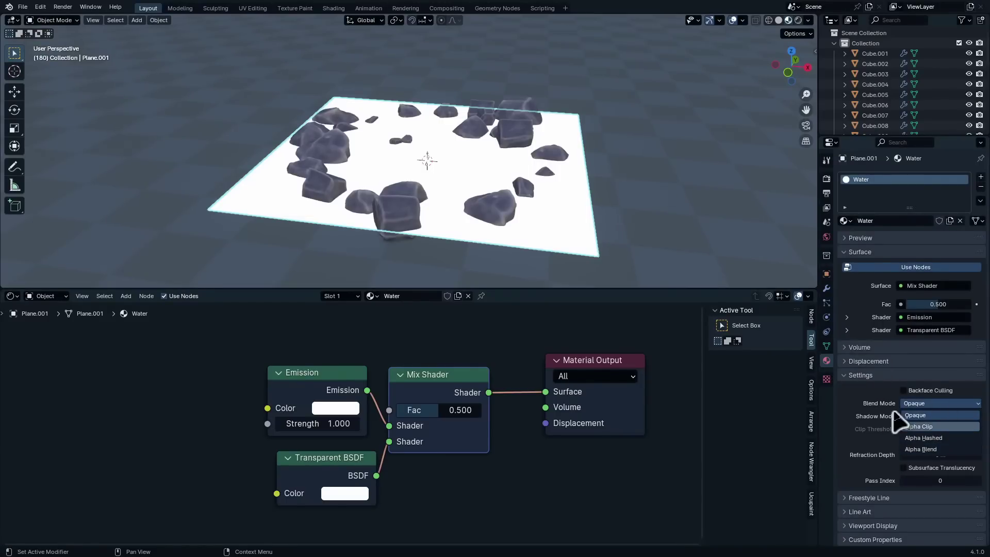
left_click(943, 452)
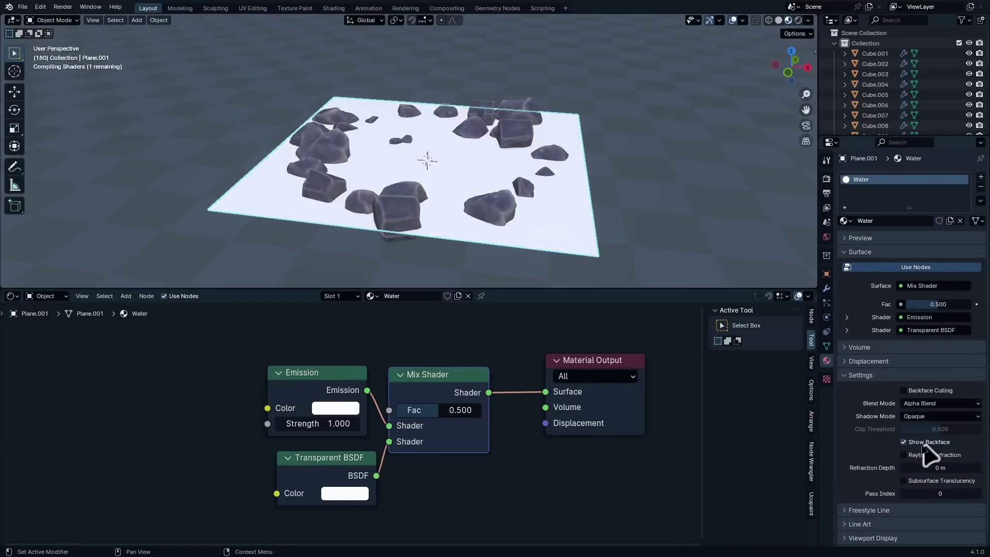
left_click(942, 417)
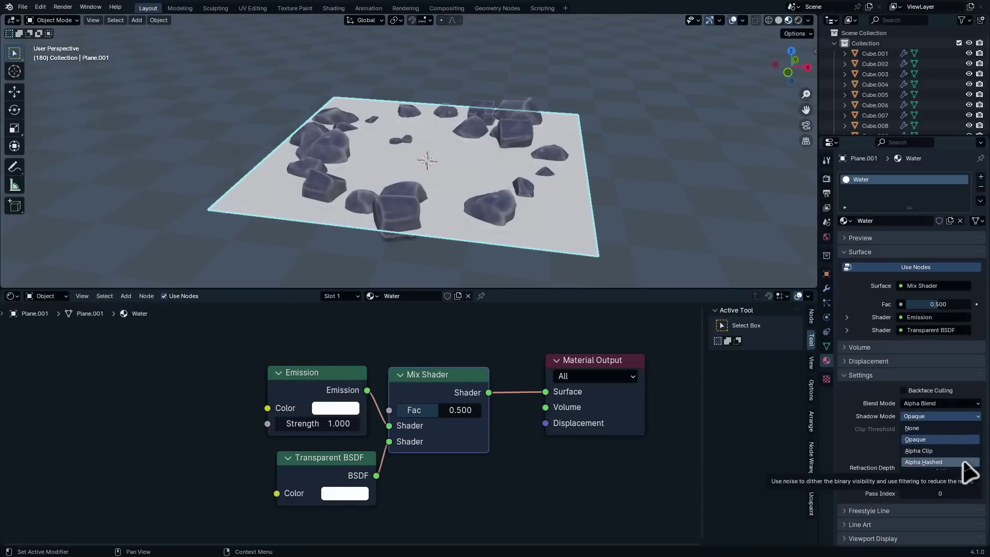
left_click(941, 432)
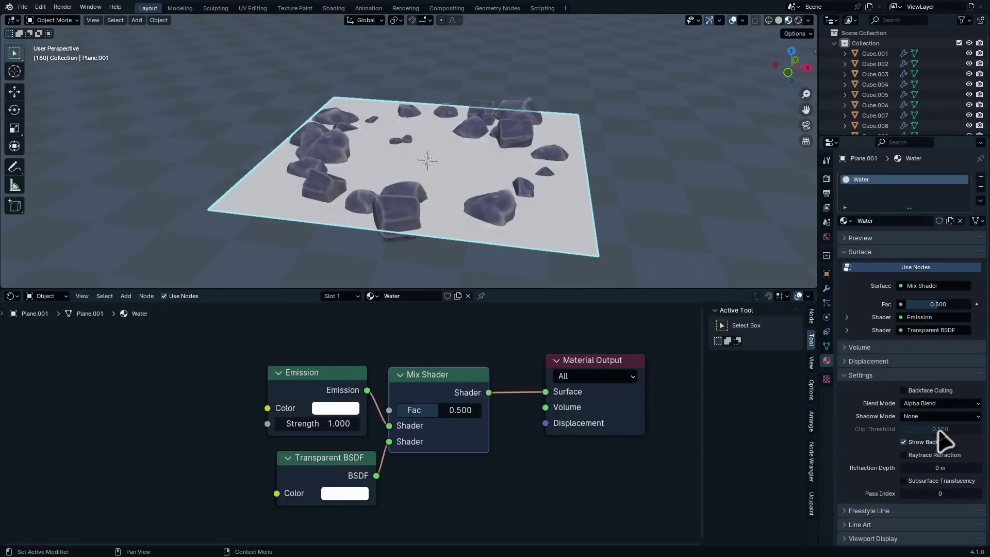
- Hide the node editor's sidebar and add a Noise Texture node in the free space before the Emission node
mouse_move(514, 212)
middle_mouse_down()
mouse_move(510, 176)
mouse_move(513, 195)
middle_mouse_up()
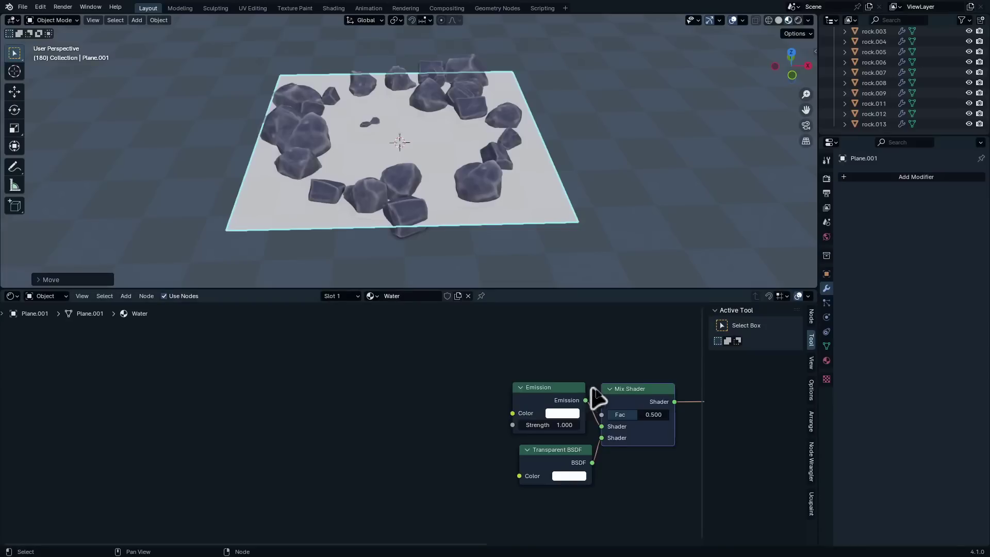
middle_click_drag(592, 404, 466, 380)
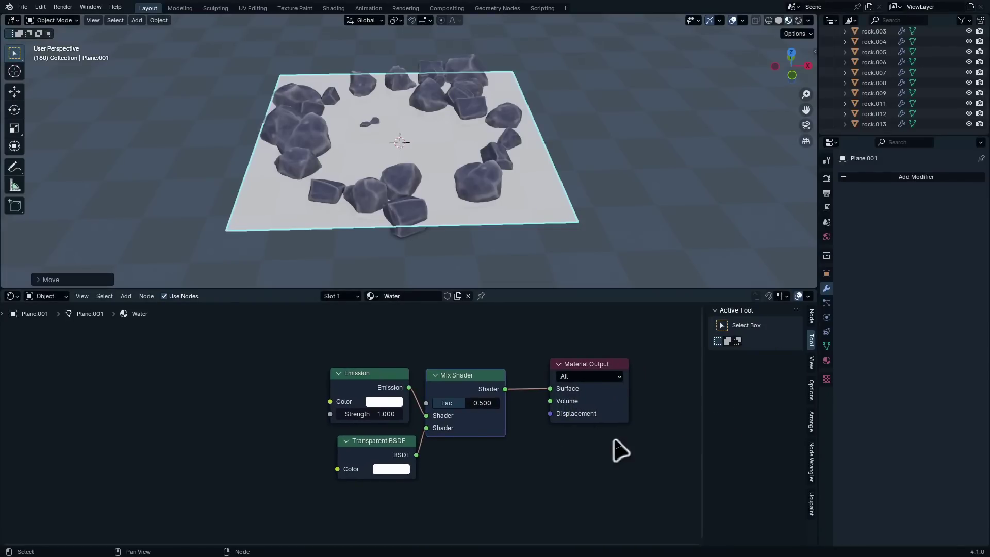
key("n")
middle_click_drag(438, 433, 534, 437)
middle_click_drag(326, 410, 493, 406)
key("shift+a")
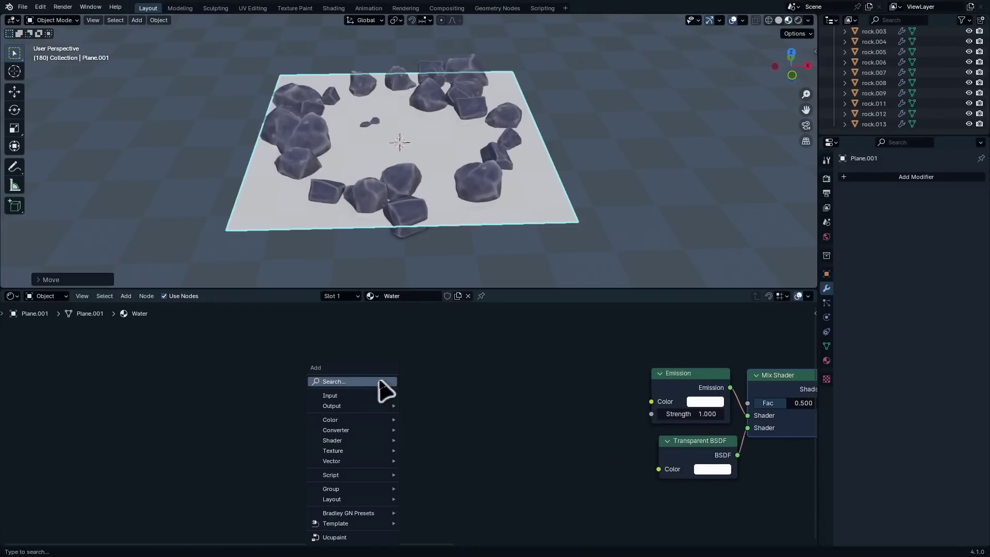
left_click(368, 381)
type("noise")
key("Return")
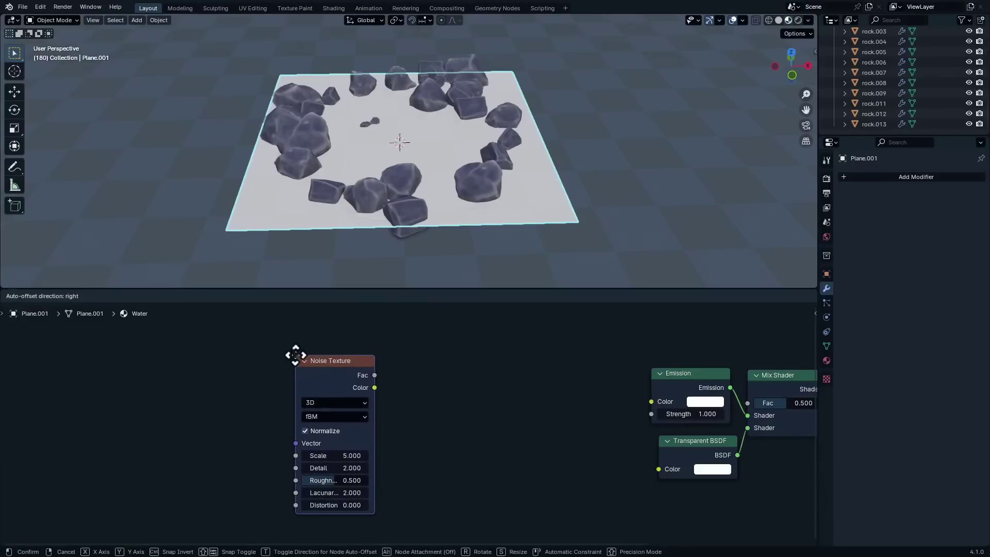
left_click(296, 355)
- Add linked Texture Coordinate and Mapping nodes to the Noise Texture, and move them away from it to leave a gap
key("ctrl+t")
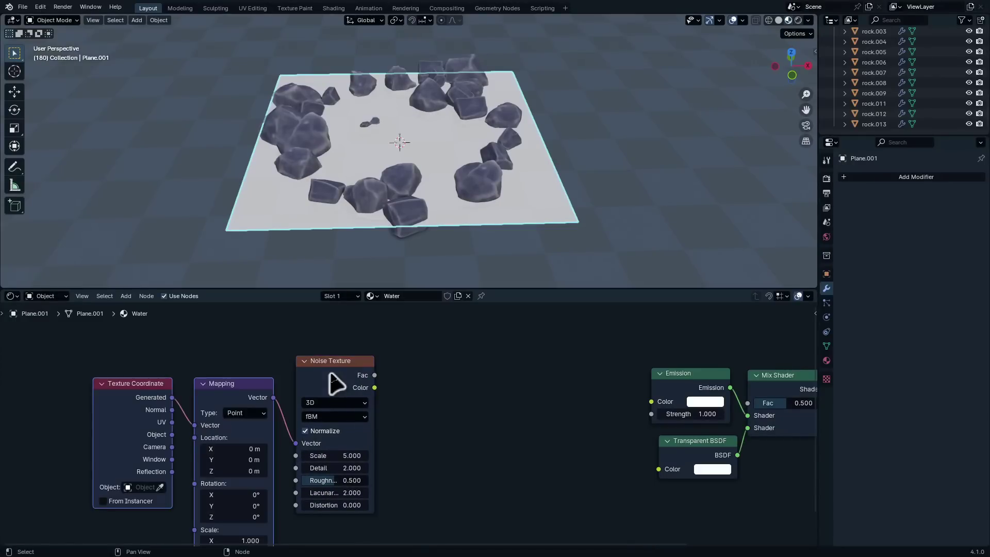
middle_click_drag(247, 396, 513, 376)
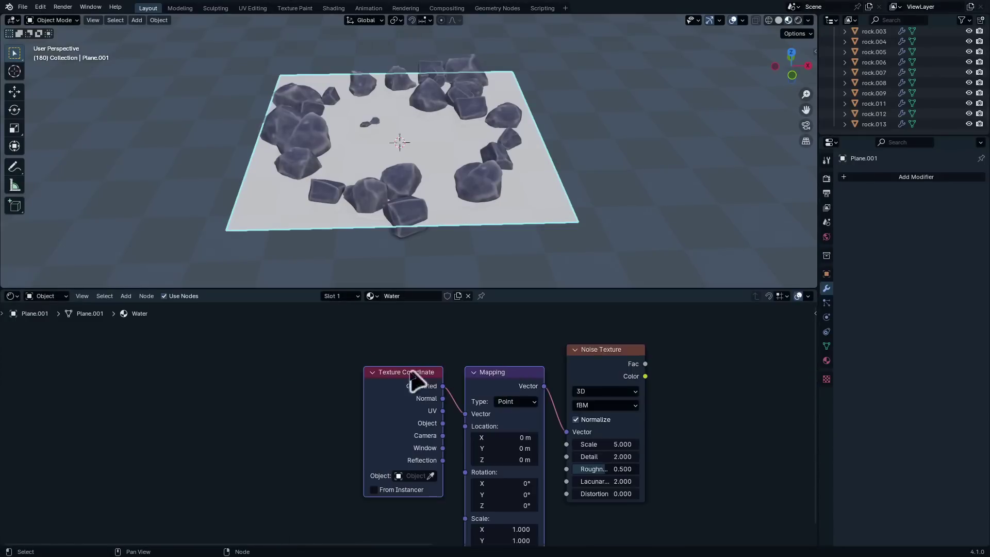
left_click_drag(513, 394, 410, 394)
middle_click_drag(623, 383, 524, 380)
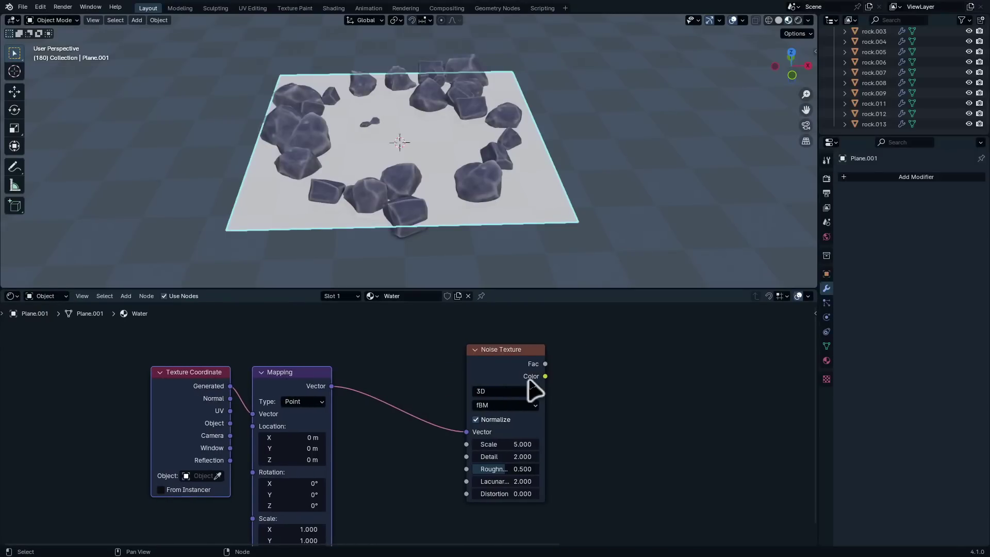
- Preview the Noise Texture's Fac output directly on the water plane and inspect the pattern among the rocks
left_click(524, 364, "ctrl+shift")
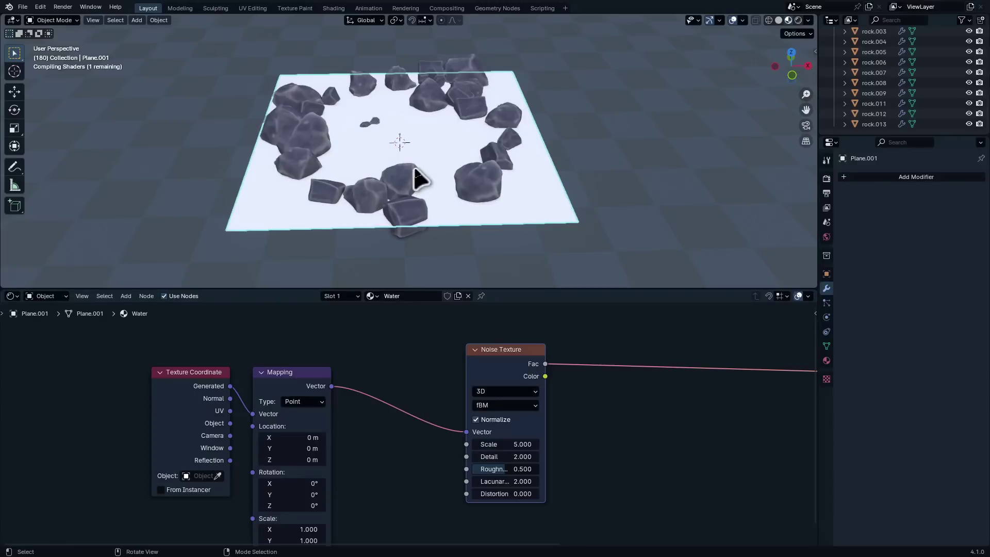
scroll(466, 216, "up", 5)
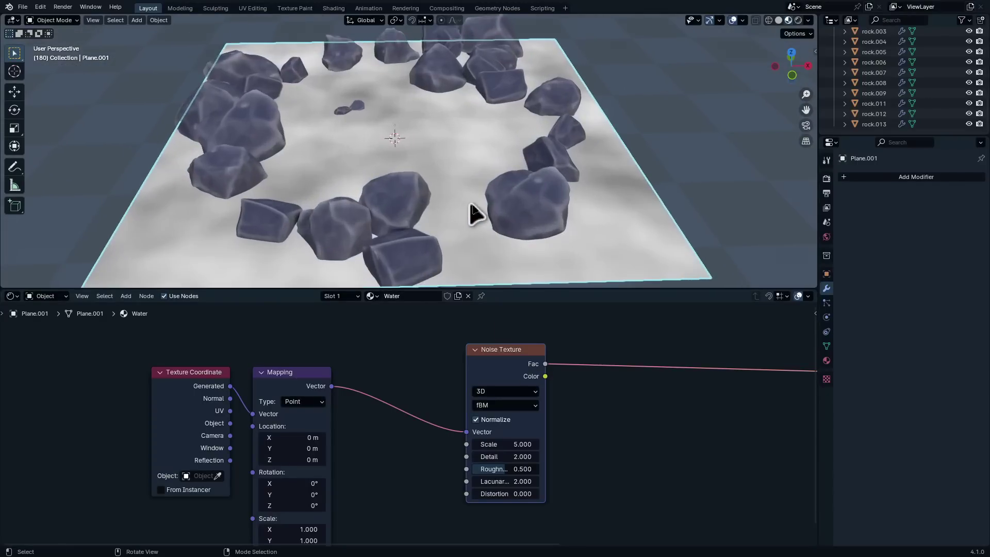
mouse_move(468, 212)
middle_mouse_down()
mouse_move(484, 244)
mouse_move(511, 245)
mouse_move(458, 212)
middle_mouse_up()
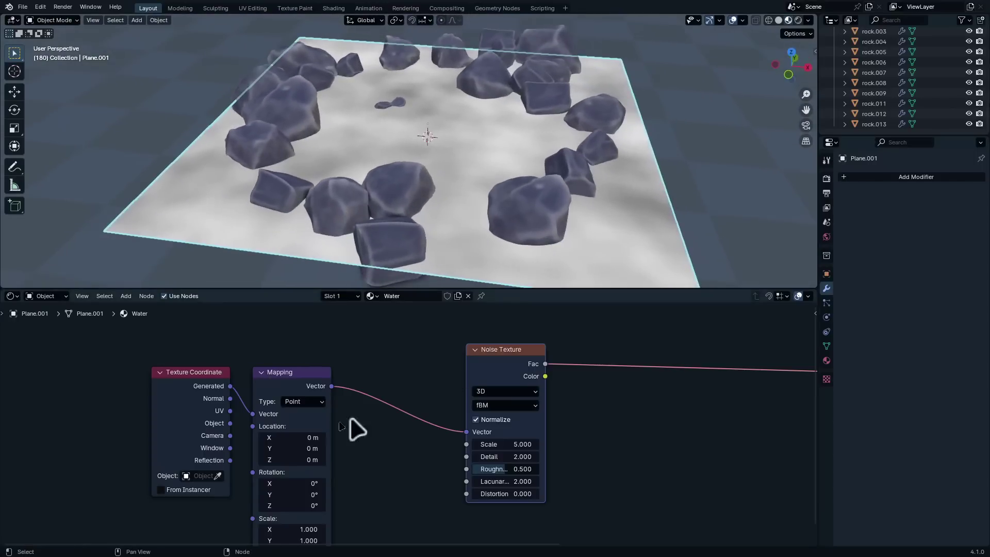
scroll(279, 427, "up", 2)
middle_click_drag(268, 438, 393, 443)
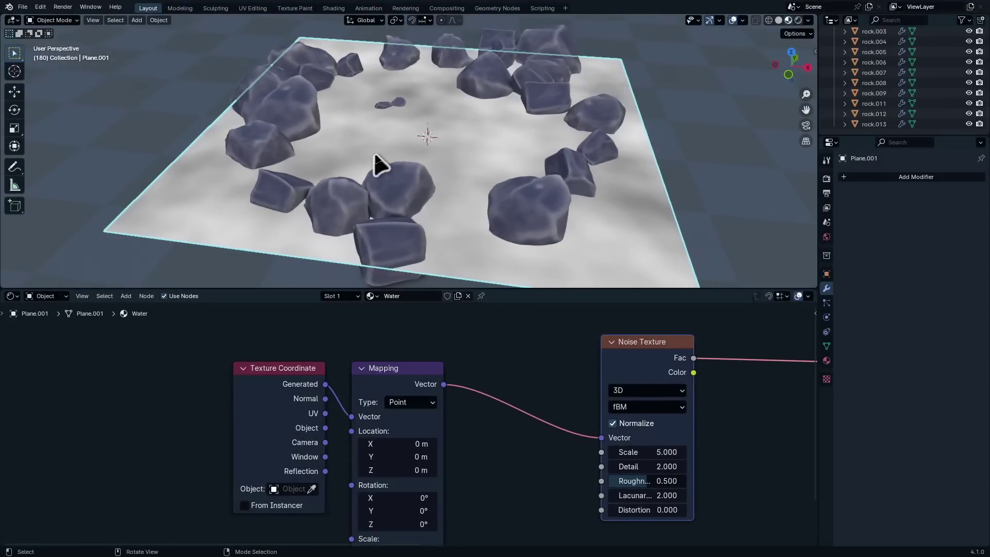
- Feed the Mapping node from the Texture Coordinate's Object output and set the Noise Texture's scale to -0.5
left_click_drag(294, 400, 352, 416)
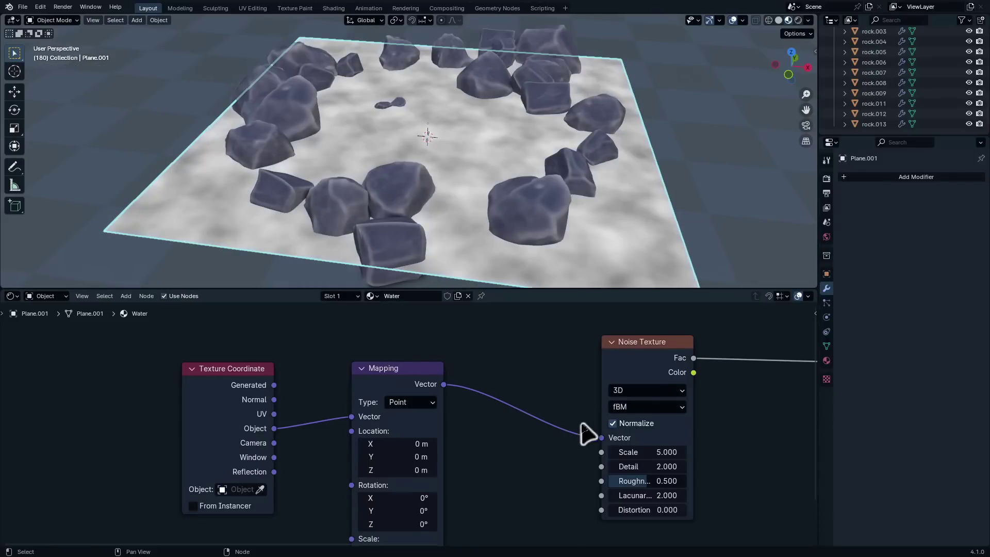
scroll(658, 435, "up", 3)
middle_click_drag(657, 435, 402, 415)
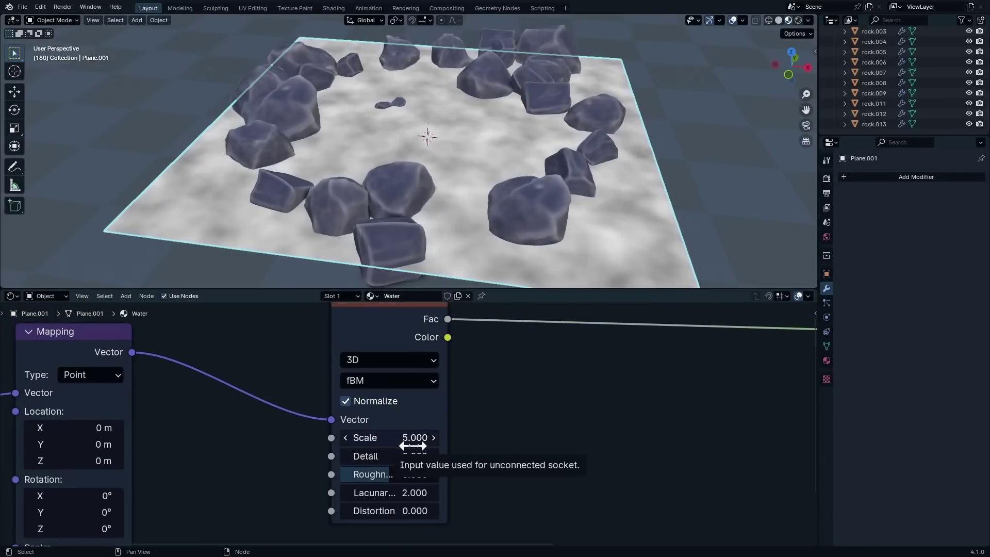
left_click_drag(412, 446, 368, 446)
right_click(413, 444)
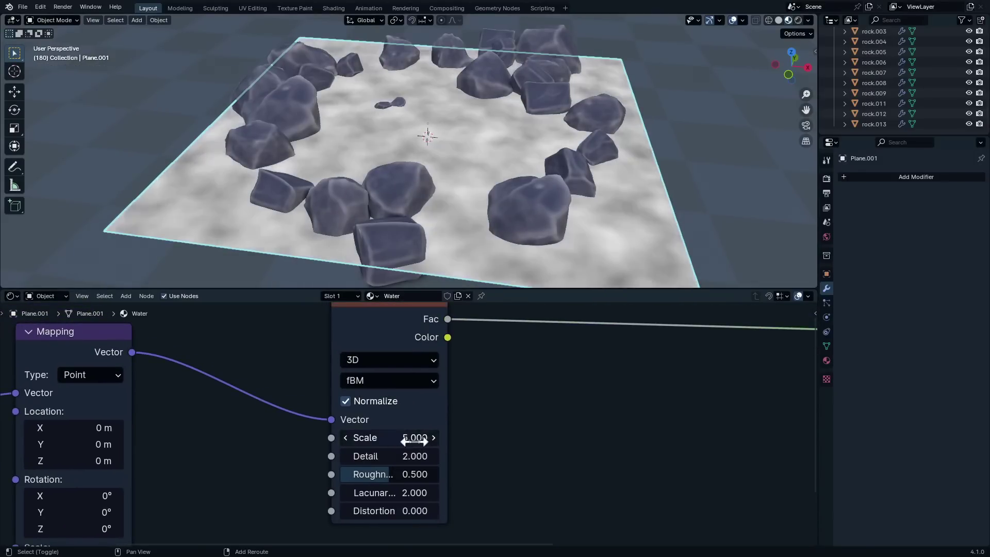
double_click(416, 443)
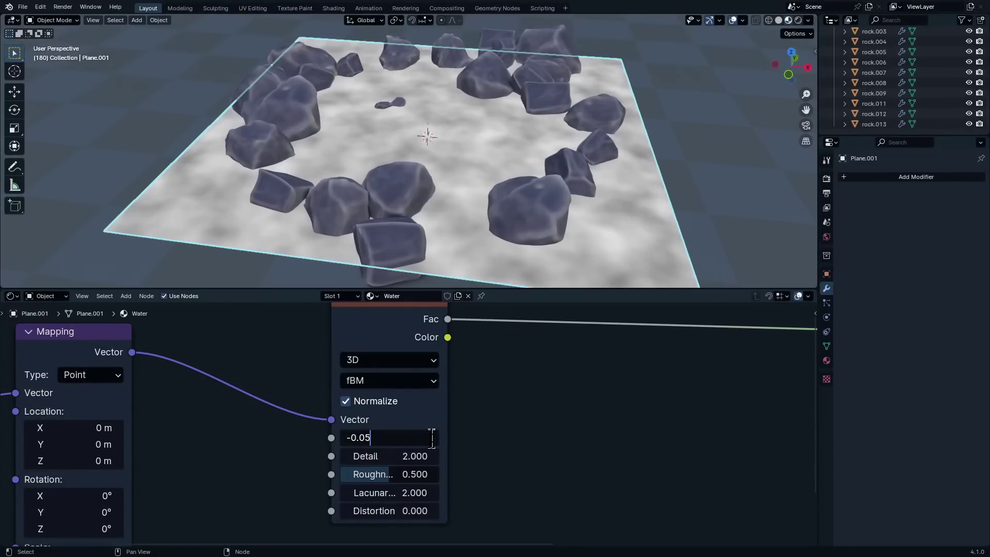
key("Return")
double_click(423, 437)
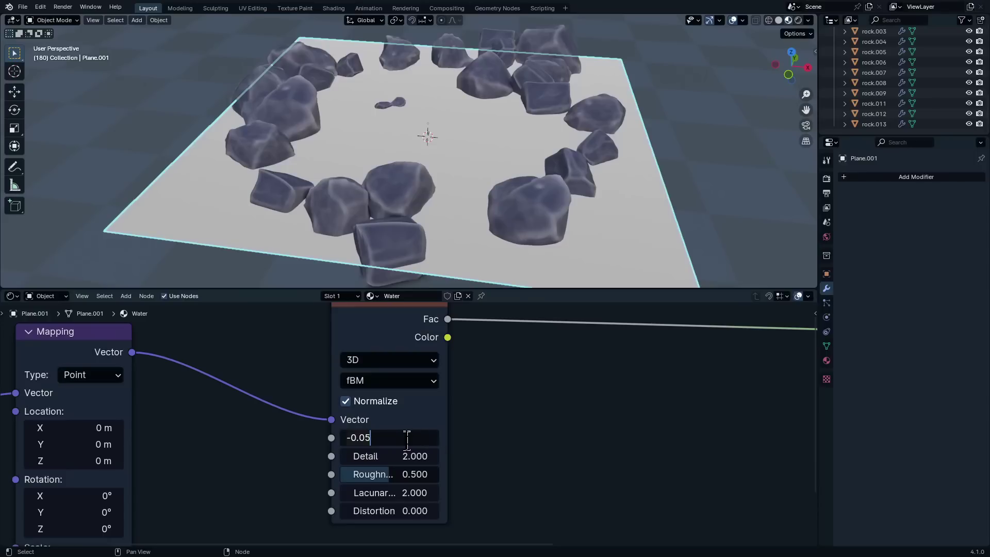
type("5")
key("Return")
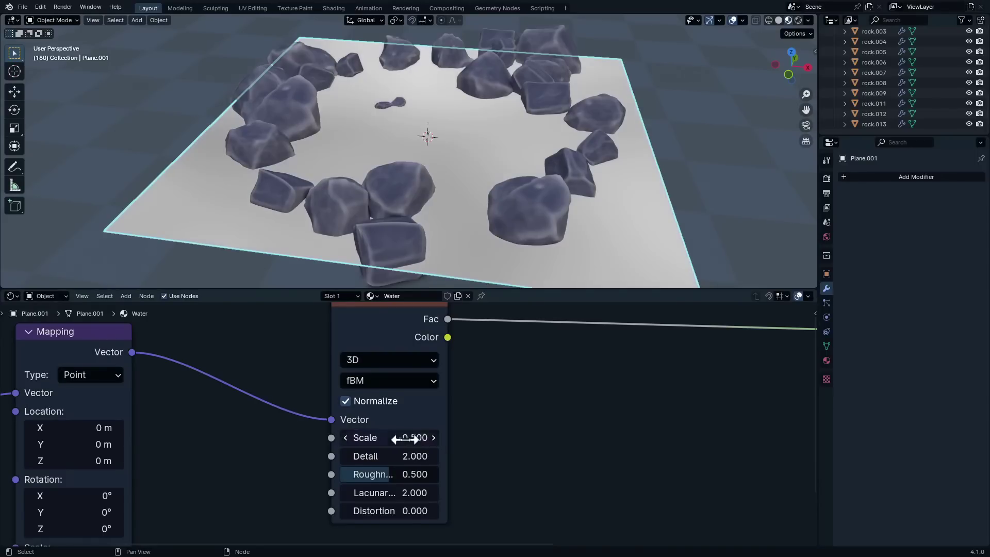
- Set the Noise Texture's detail to 15 and its roughness to about 0.66
scroll(408, 437, "up", 2)
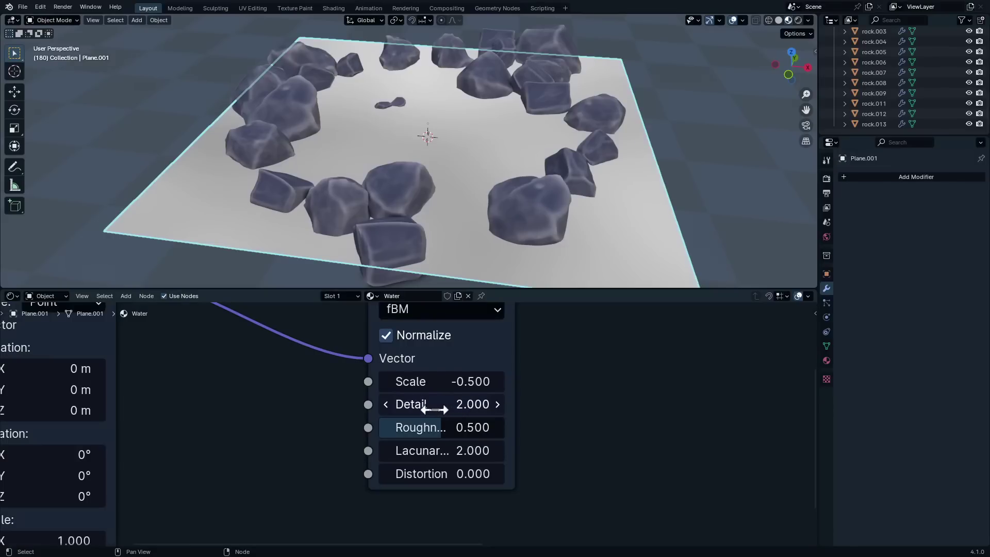
left_click_drag(434, 409, 479, 409)
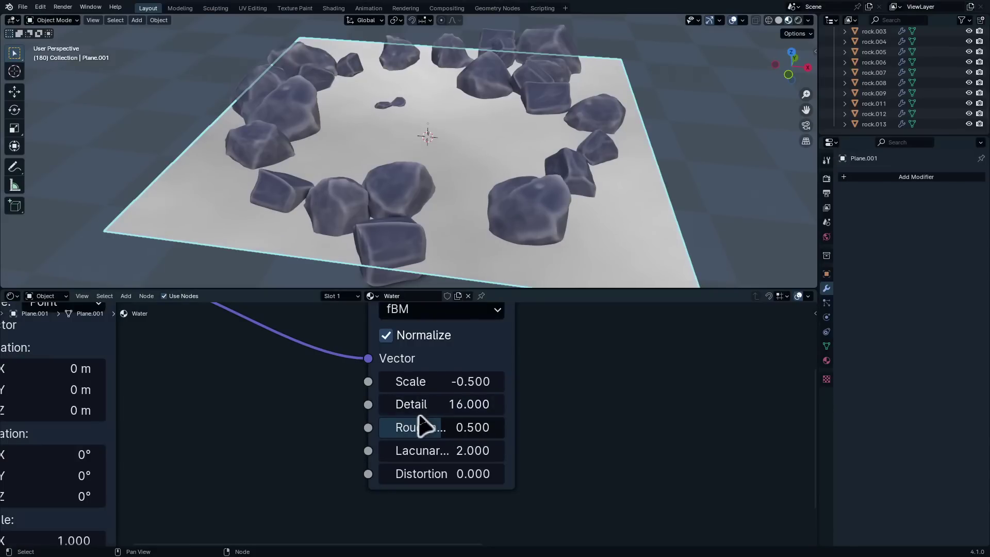
left_click(432, 401)
key("Return")
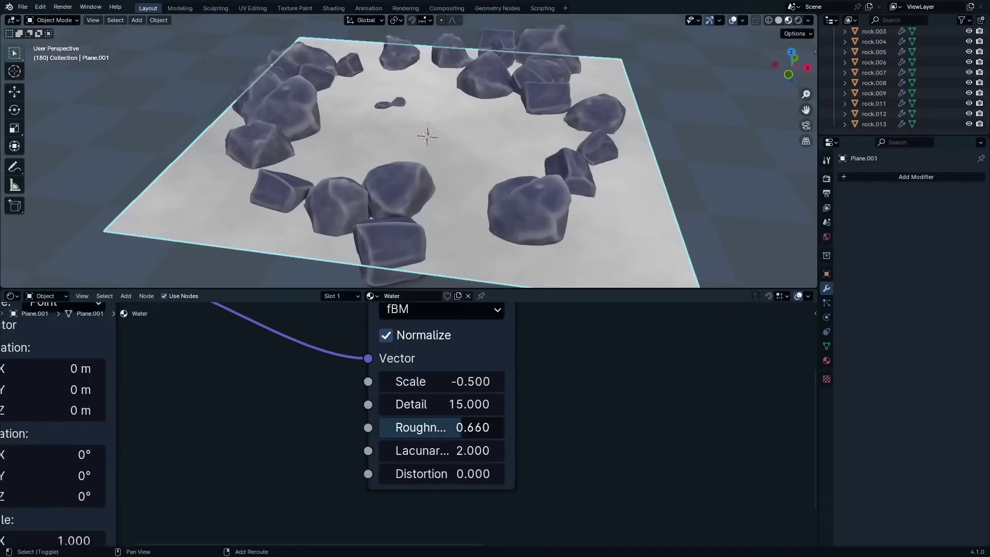
scroll(425, 242, "up", 6)
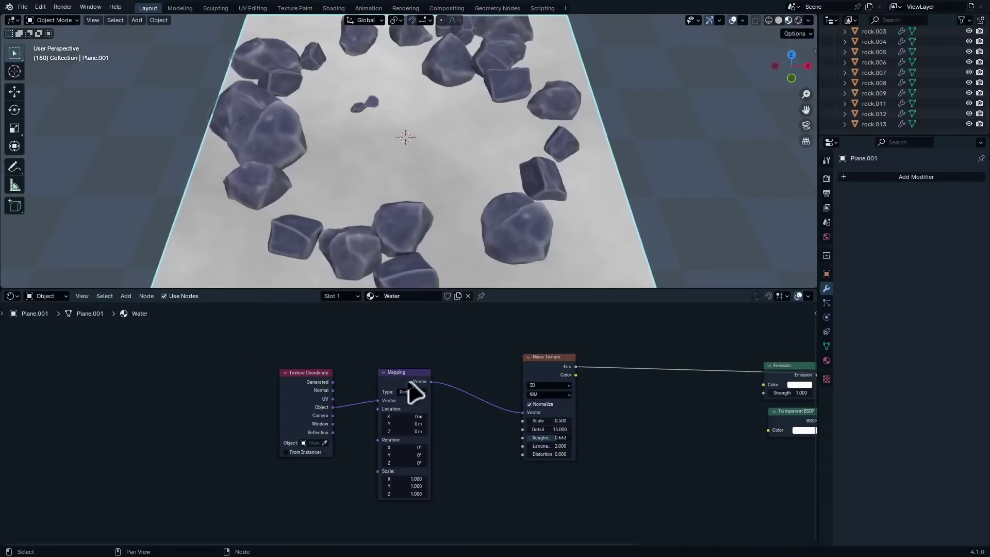
- Move the Mapping node next to the Noise Texture and add a Gradient Texture in the free space below the Texture Coordinate node
left_click_drag(407, 382, 484, 381)
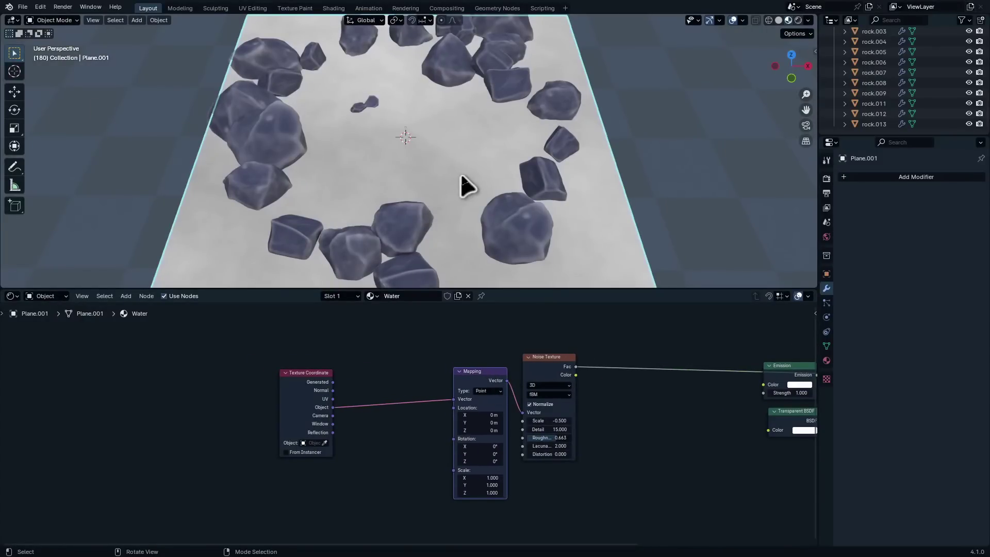
scroll(392, 413, "up", 3)
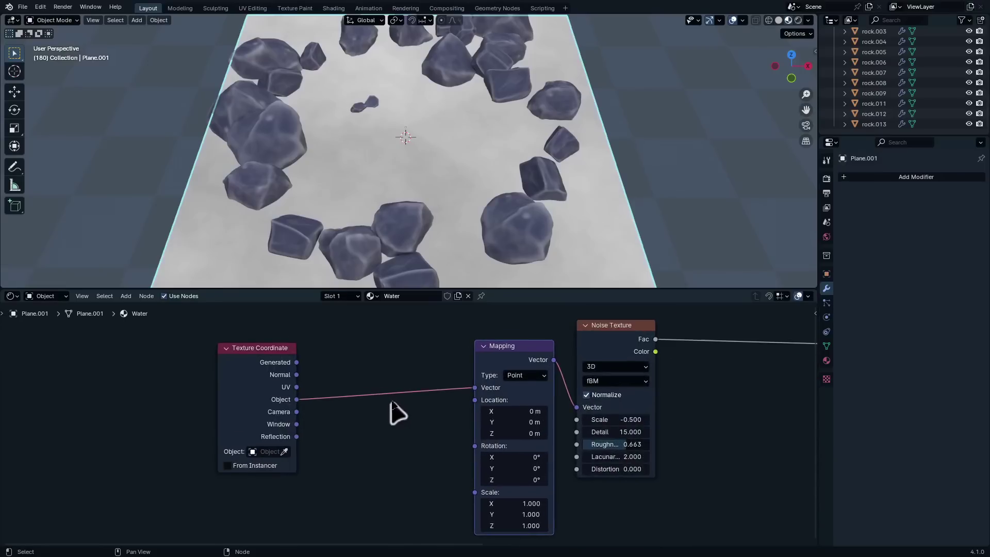
key("shift+a")
left_click(384, 388)
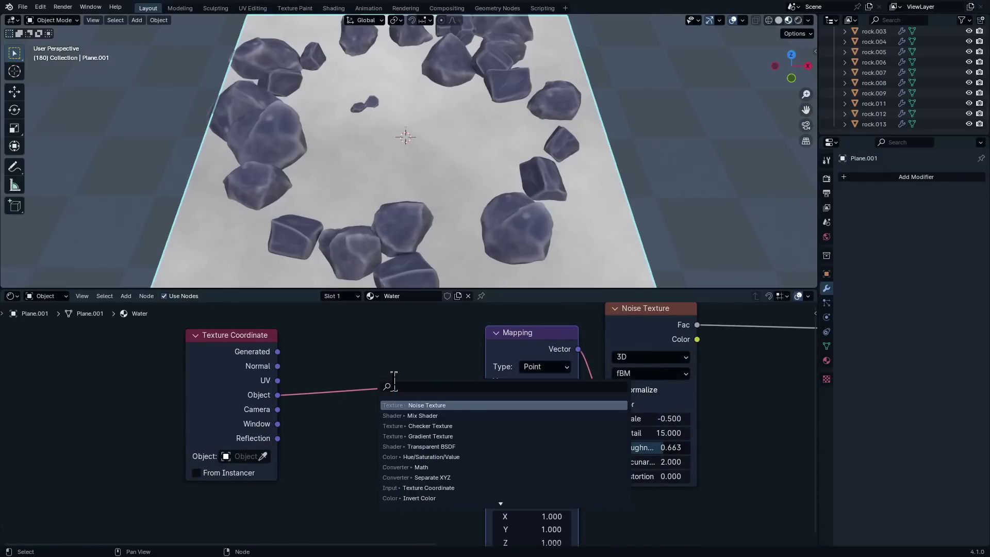
type("gra")
key("Return")
left_click(239, 498)
middle_click_drag(294, 502, 387, 404)
left_click_drag(377, 430, 349, 474)
- Add linked Texture Coordinate and Mapping nodes to the Gradient Texture, driven by Object coordinates
key("ctrl+t")
middle_click_drag(253, 479, 324, 434)
scroll(318, 436, "up", 1)
middle_click_drag(265, 478, 295, 443)
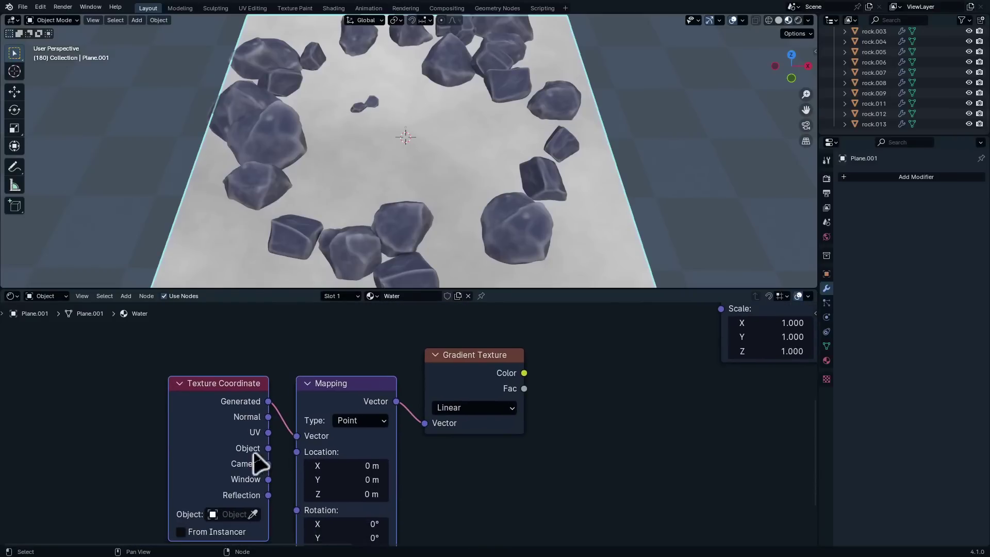
left_click_drag(248, 451, 293, 438)
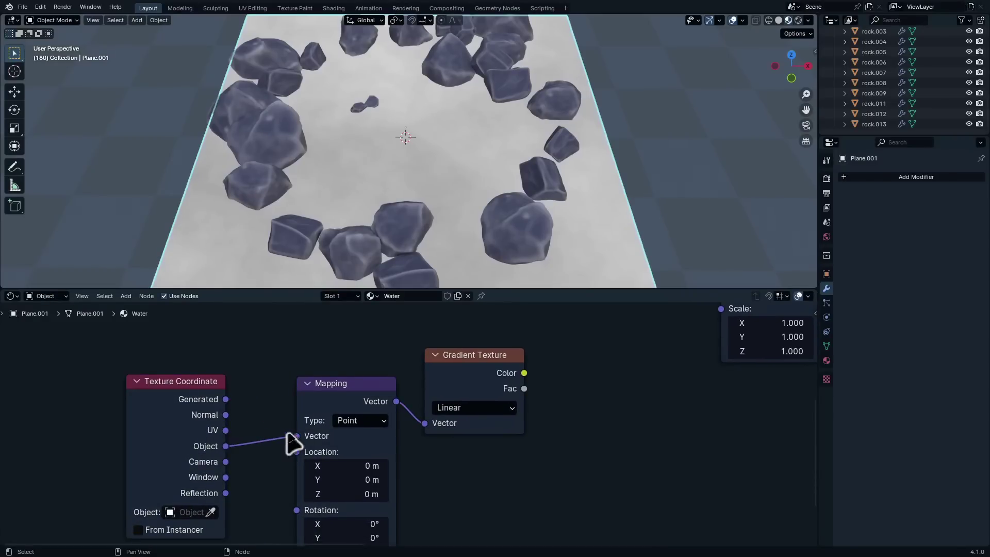
- Insert a Mix Color node between the Texture Coordinate and the Mapping node that feeds the Noise Texture
middle_click_drag(506, 411, 447, 521)
scroll(447, 521, "down", 1)
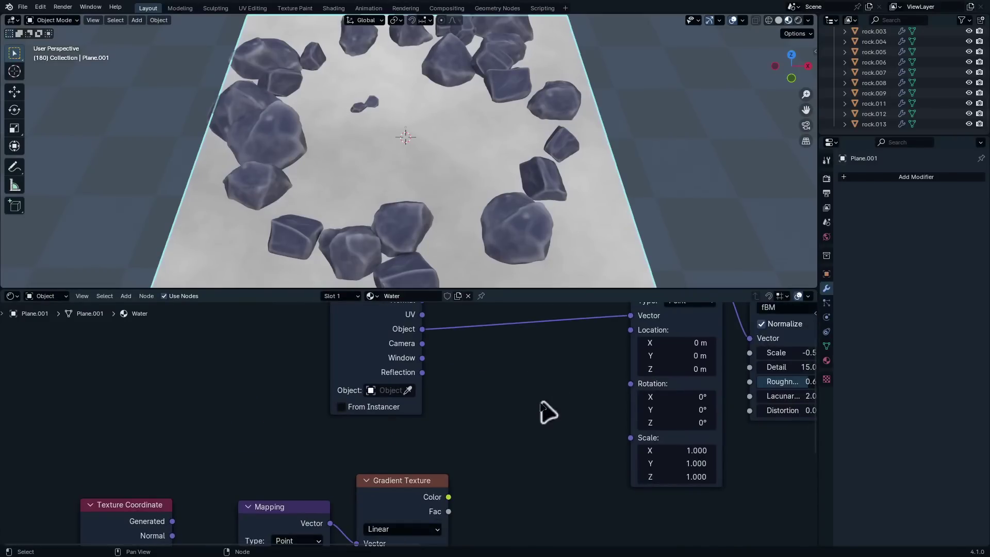
scroll(542, 401, "down", 4)
middle_click_drag(555, 385, 527, 428)
middle_click_drag(395, 431, 463, 340)
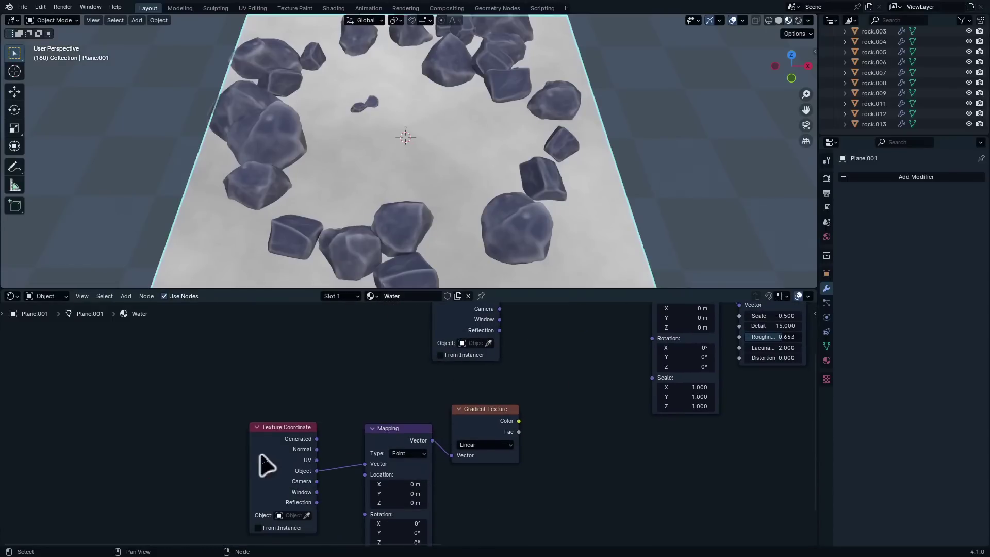
middle_click_drag(499, 441, 330, 457)
scroll(380, 403, "up", 6)
middle_click_drag(380, 402, 373, 502)
key("shift+a")
left_click(413, 373)
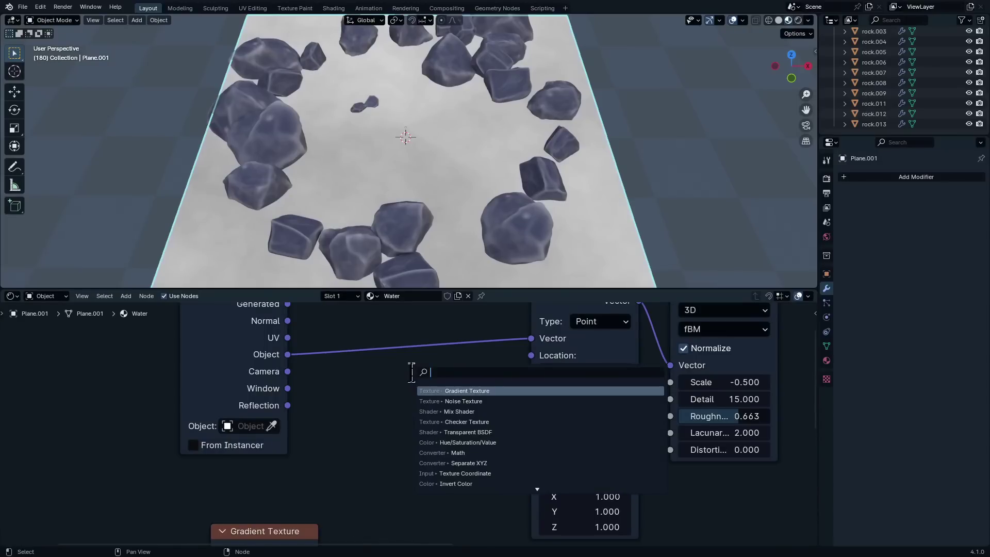
type("mix")
key("Return")
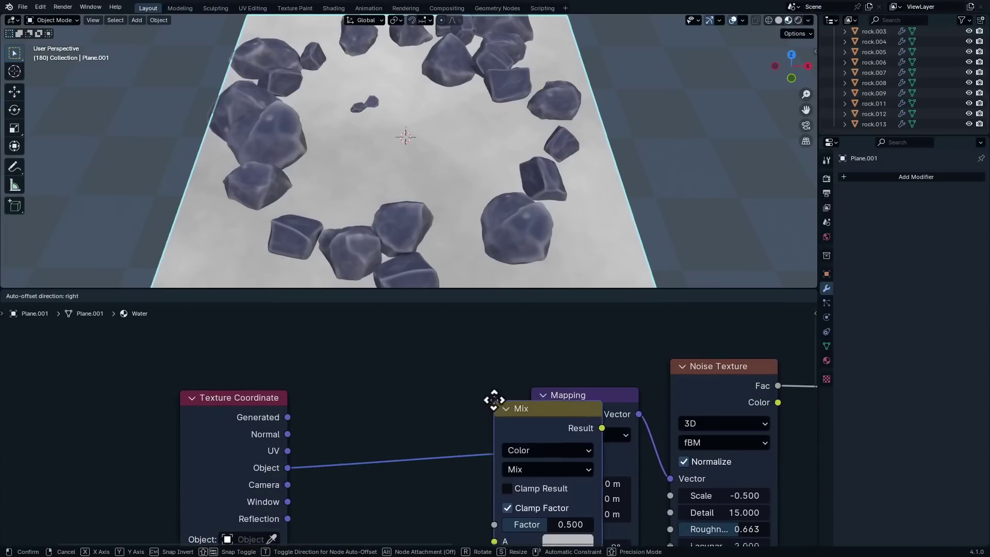
left_click(363, 403)
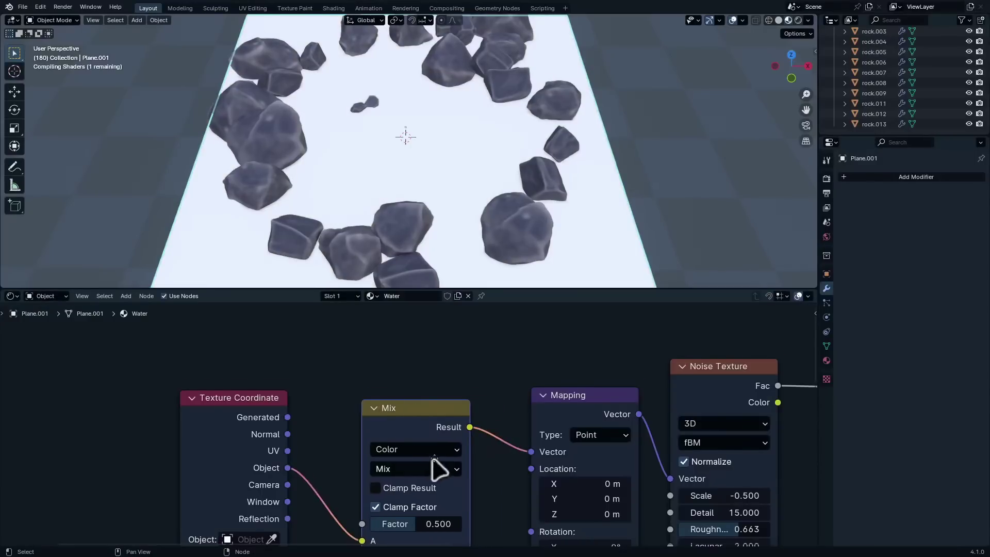
- Connect the Gradient Texture's Color to the Mix node's B input and set the mix factor to about 0.94
middle_click_drag(434, 459, 517, 351)
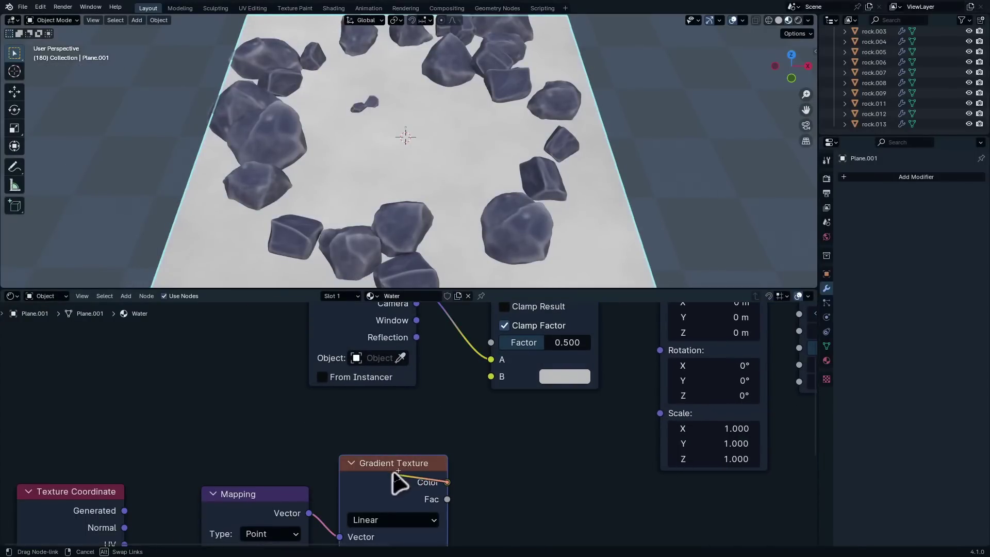
left_click_drag(447, 482, 491, 377)
middle_click_drag(503, 392, 477, 498)
left_click_drag(539, 443, 578, 443)
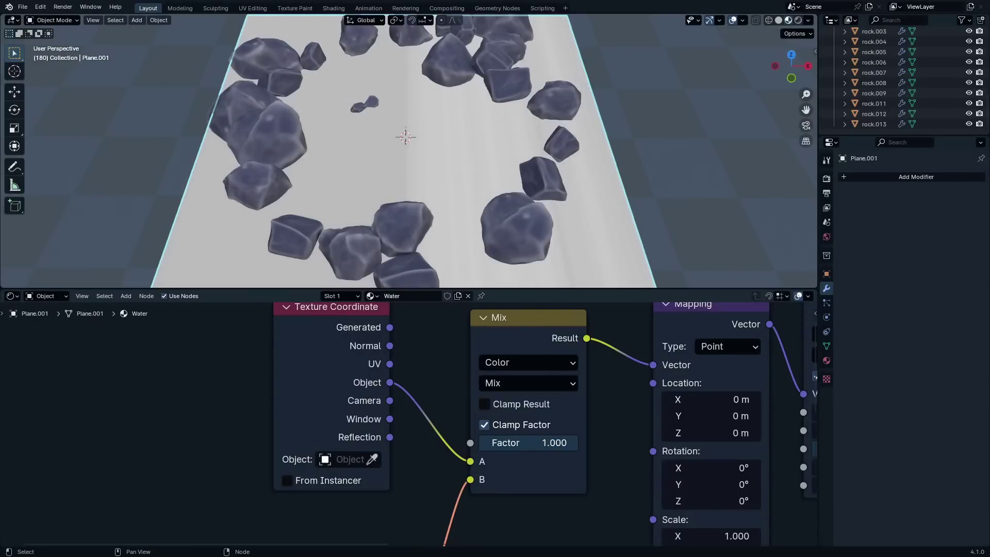
- Change the Gradient Texture's type from Linear to Spherical
scroll(464, 490, "down", 3)
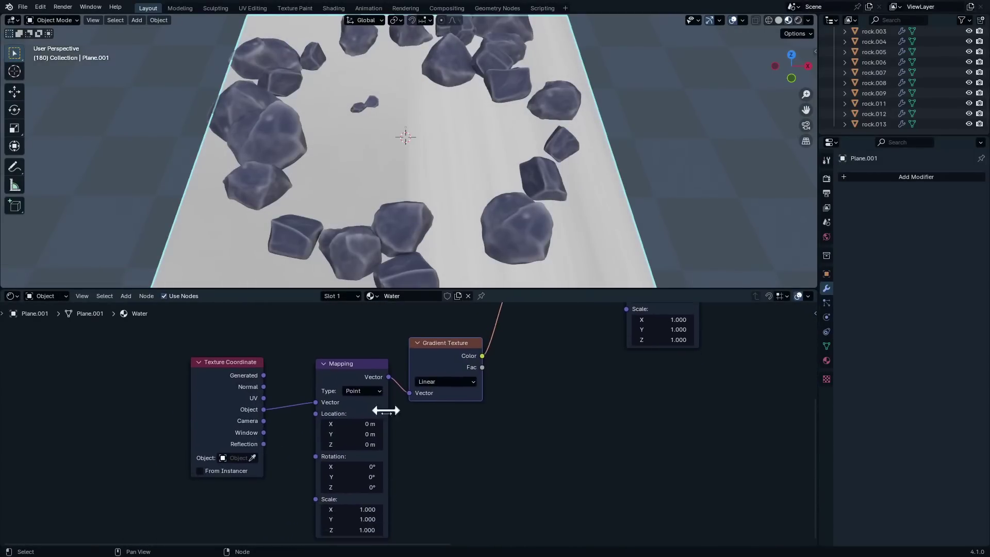
scroll(492, 368, "up", 1)
scroll(491, 363, "up", 2)
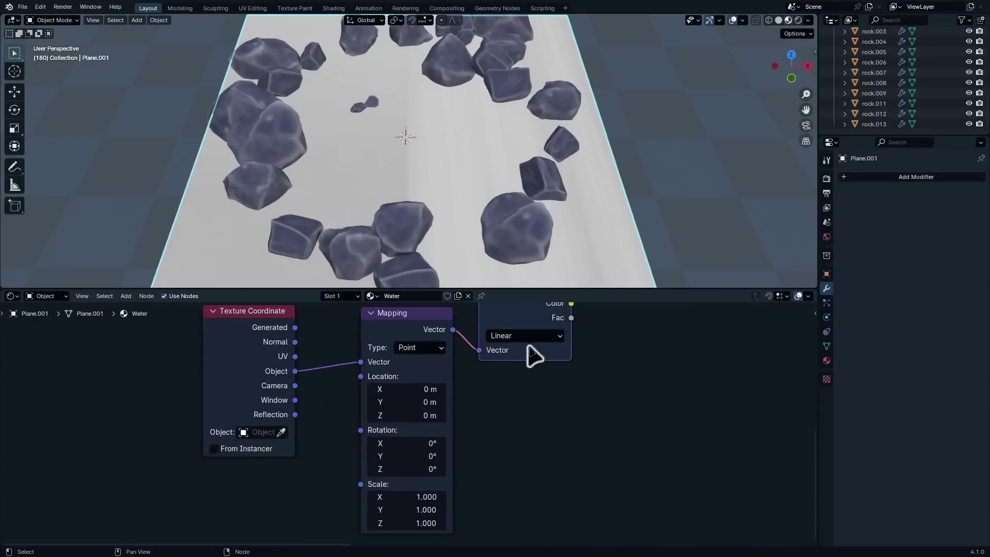
scroll(528, 356, "up", 1)
middle_click_drag(523, 447, 505, 524)
scroll(588, 314, "up", 3)
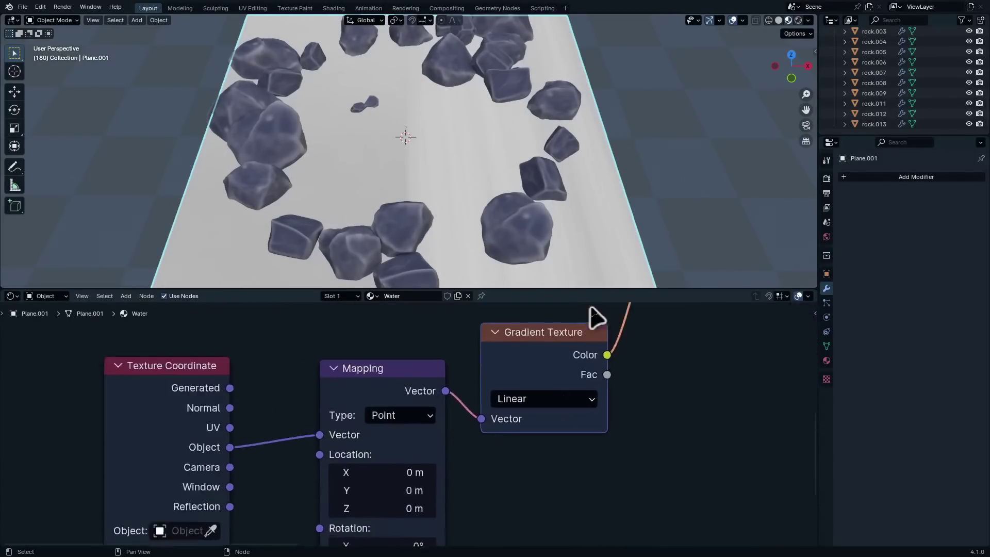
left_click(545, 405)
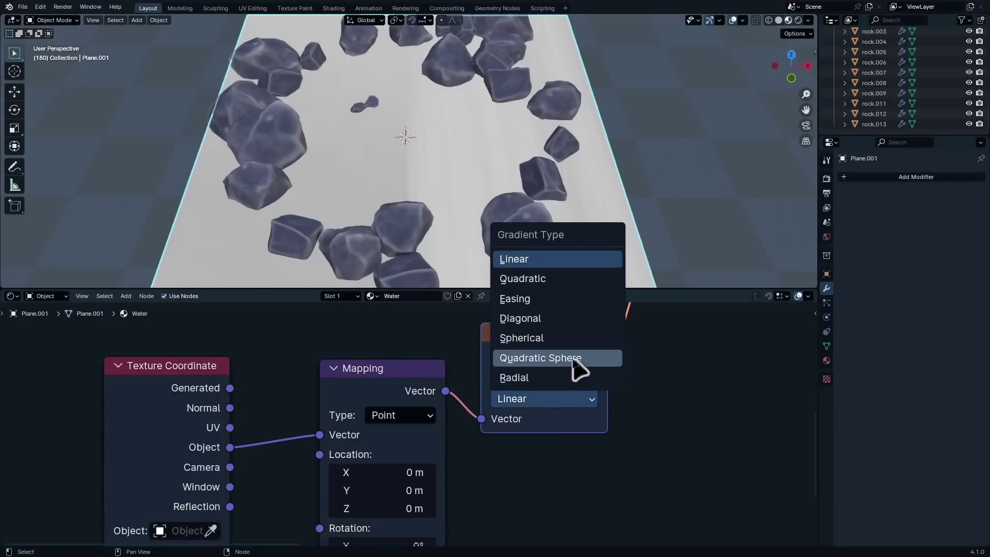
left_click(556, 338)
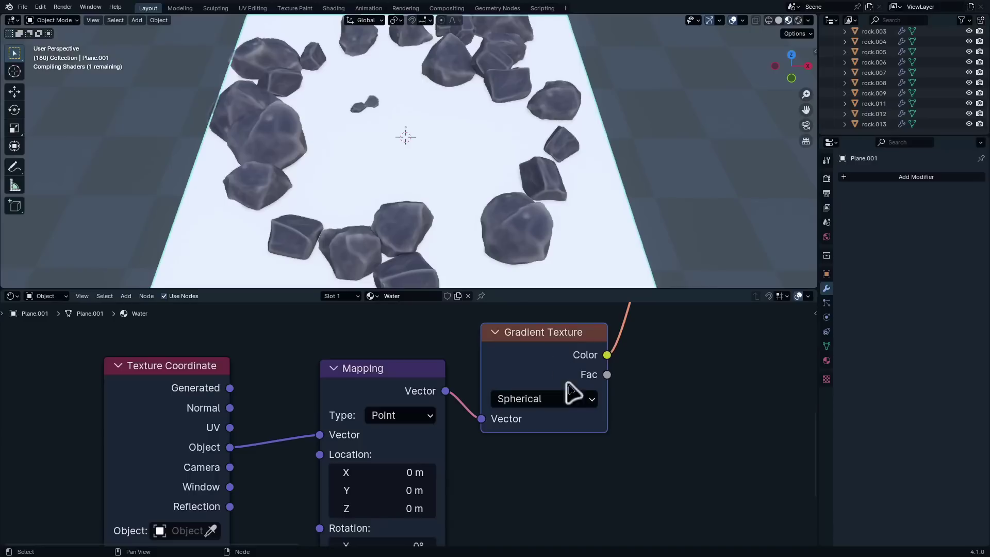
- Set the scale of the Gradient Texture's Mapping node to 1.08 on X, Y and Z
mouse_move(423, 129)
middle_mouse_down()
mouse_move(428, 208)
mouse_move(420, 172)
mouse_move(511, 172)
mouse_move(482, 150)
mouse_move(514, 146)
middle_mouse_up()
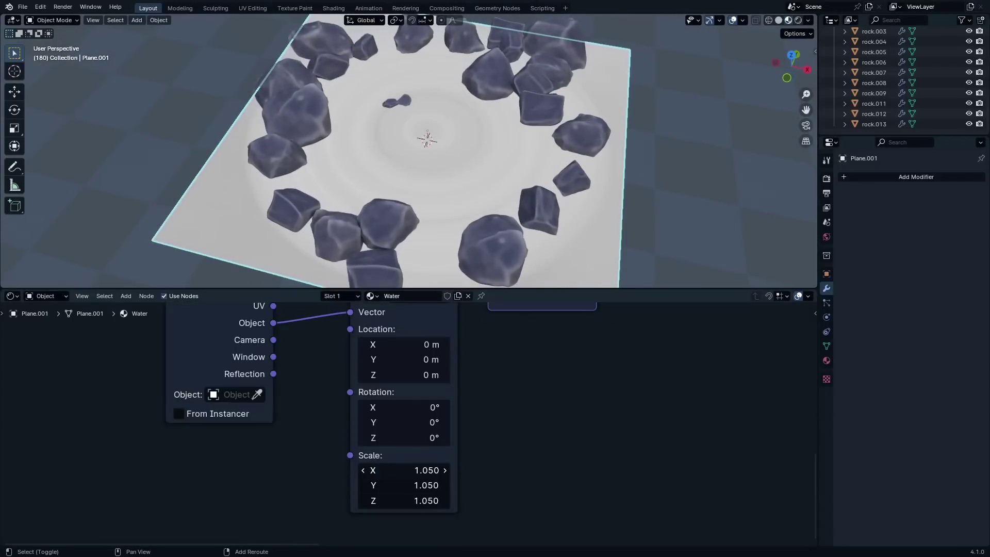
left_click_drag(404, 470, 410, 499)
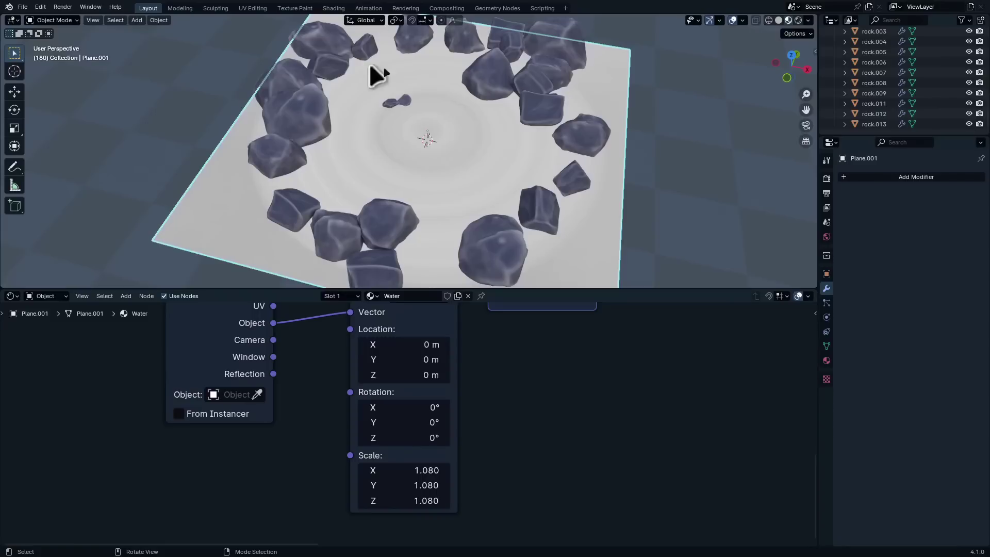
middle_click_drag(344, 185, 336, 189)
middle_click_drag(336, 188, 337, 214)
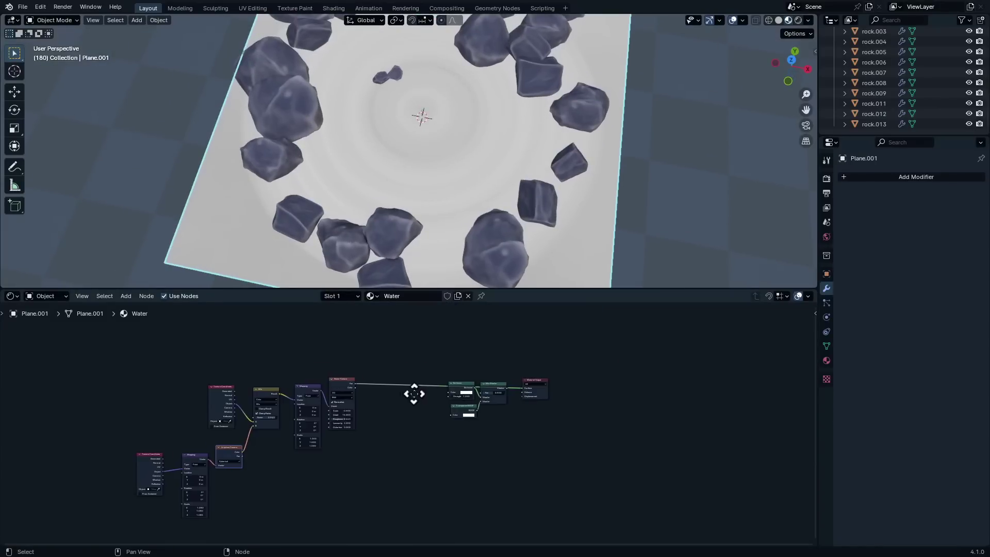
- Duplicate the Gradient Texture node and place the copy above the gap between the Noise Texture and the Emission node
scroll(414, 393, "up", 9)
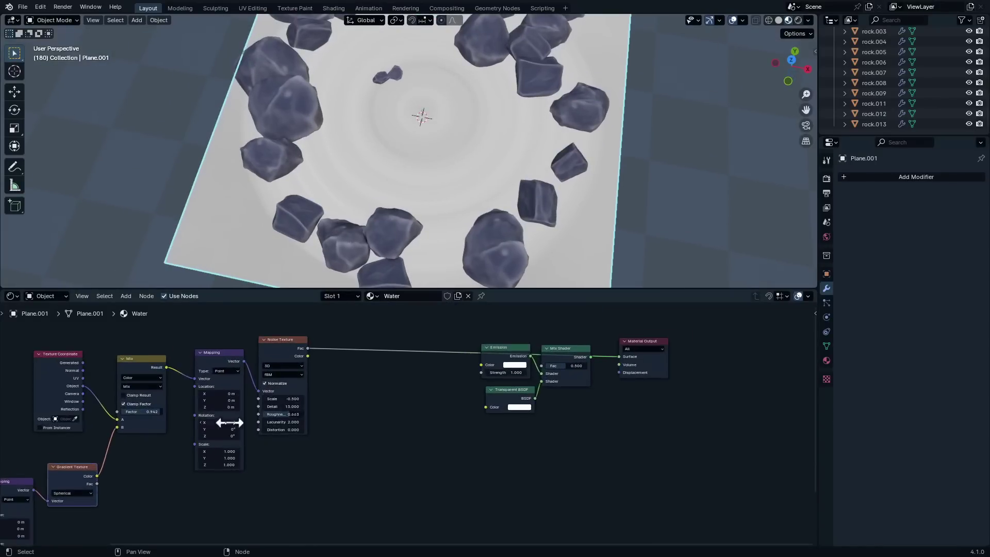
middle_click_drag(151, 533, 314, 455)
scroll(210, 496, "down", 2)
scroll(183, 469, "down", 2)
left_click_drag(277, 498, 124, 403)
scroll(417, 402, "down", 5)
middle_click_drag(418, 401, 359, 457)
left_click(266, 474)
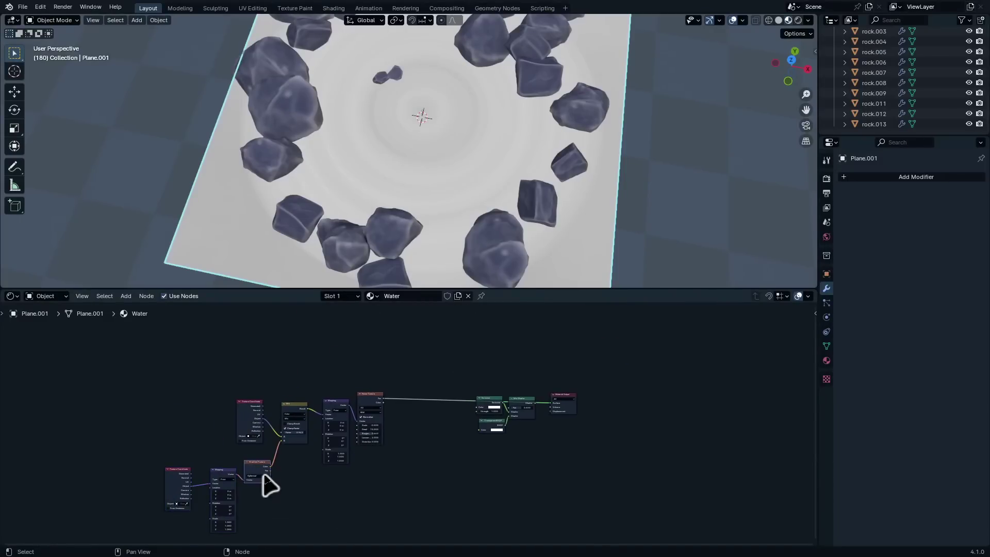
key("shift+d")
left_click(442, 373)
scroll(410, 395, "up", 3)
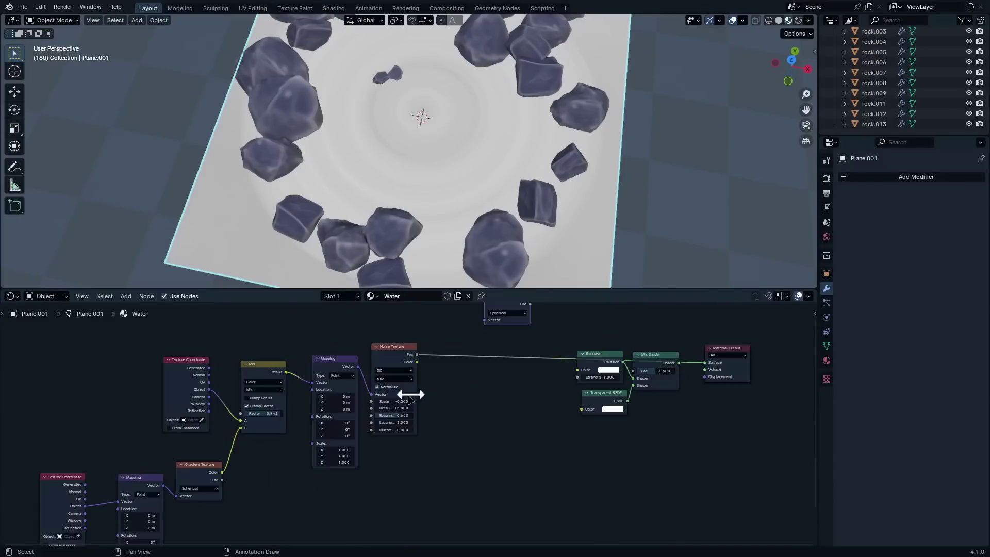
- Duplicate the Gradient Texture's Mapping node and place the copy before the duplicated Gradient Texture
left_click(148, 490)
scroll(365, 464, "down", 3)
key("shift+d")
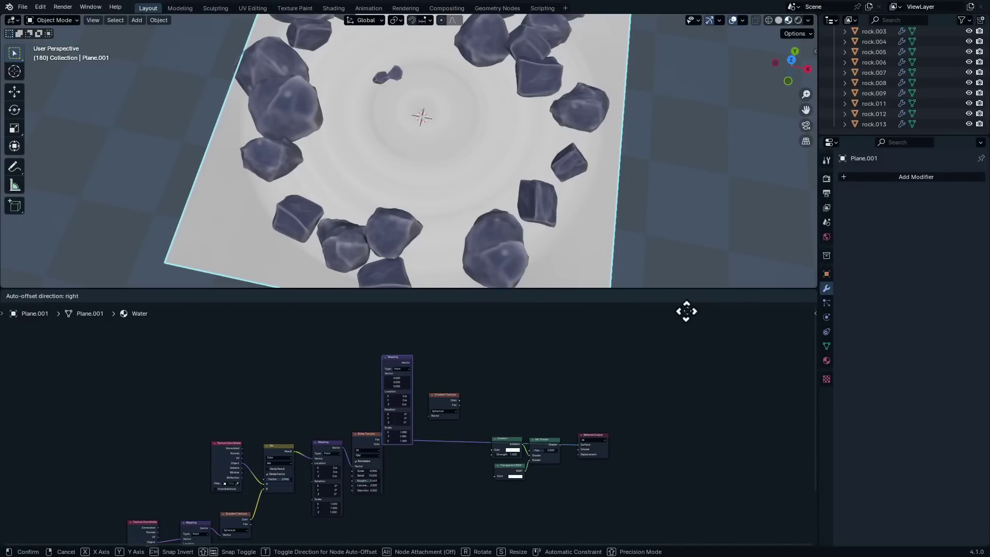
left_click(681, 316)
scroll(407, 367, "up", 3)
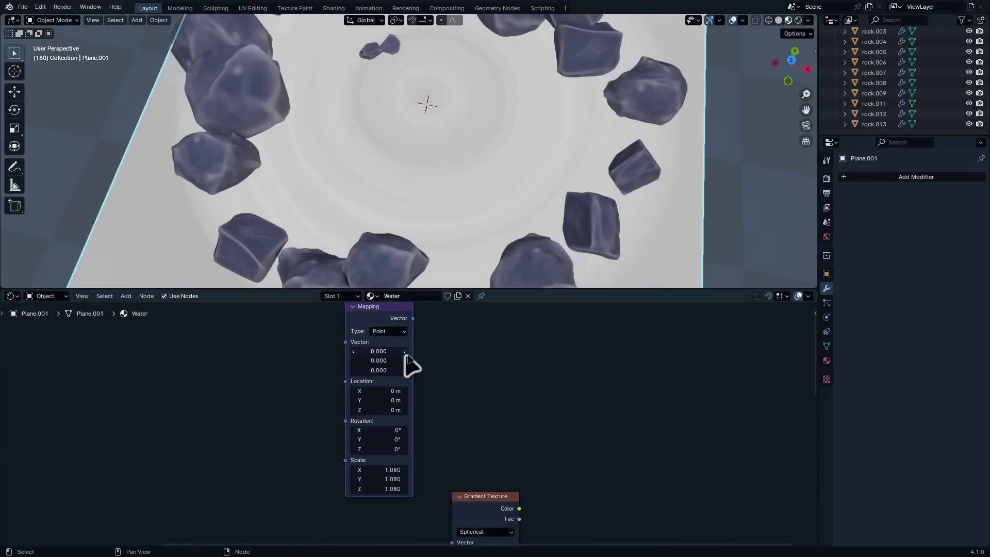
- Feed the Noise Texture's Fac through the duplicated Mapping into the duplicated Gradient Texture and preview that gradient's color on the plane
scroll(444, 419, "down", 2)
middle_click_drag(492, 451, 479, 393)
left_click_drag(389, 343, 412, 392)
scroll(454, 433, "up", 2)
middle_click_drag(479, 457, 463, 385)
left_click_drag(404, 314, 390, 428)
scroll(578, 477, "up", 4)
left_click_drag(475, 386, 484, 423)
middle_click_drag(444, 190, 541, 191)
middle_click_drag(491, 425, 494, 392)
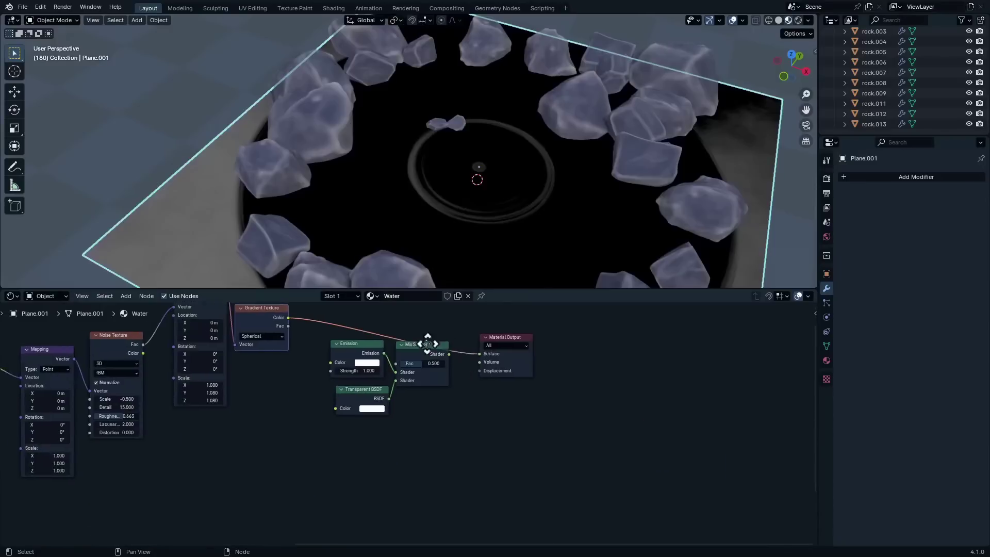
- Move the Emission, Transparent BSDF, Mix Shader and Material Output nodes farther away from the Gradient Texture
middle_click_drag(427, 344, 416, 343)
left_click(504, 347)
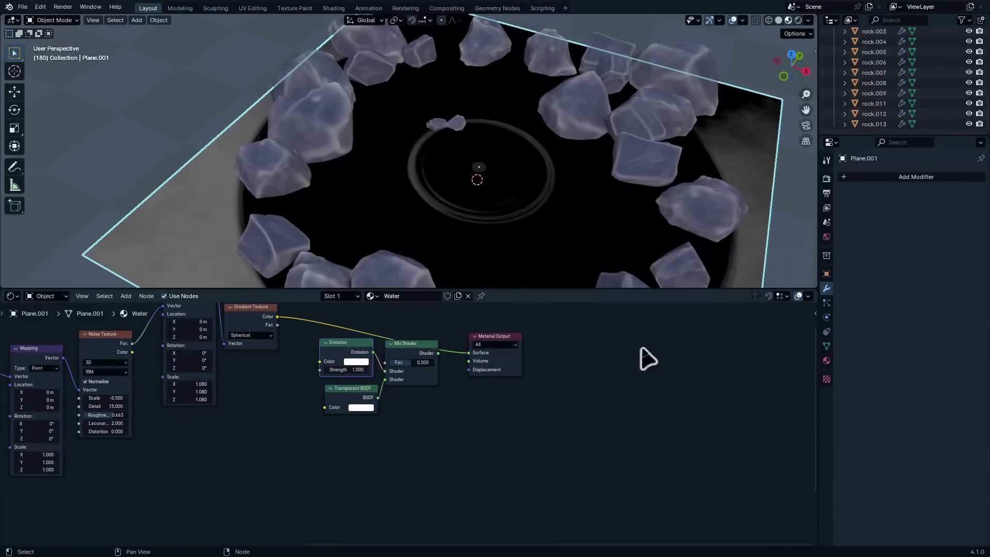
left_click_drag(599, 321, 273, 431)
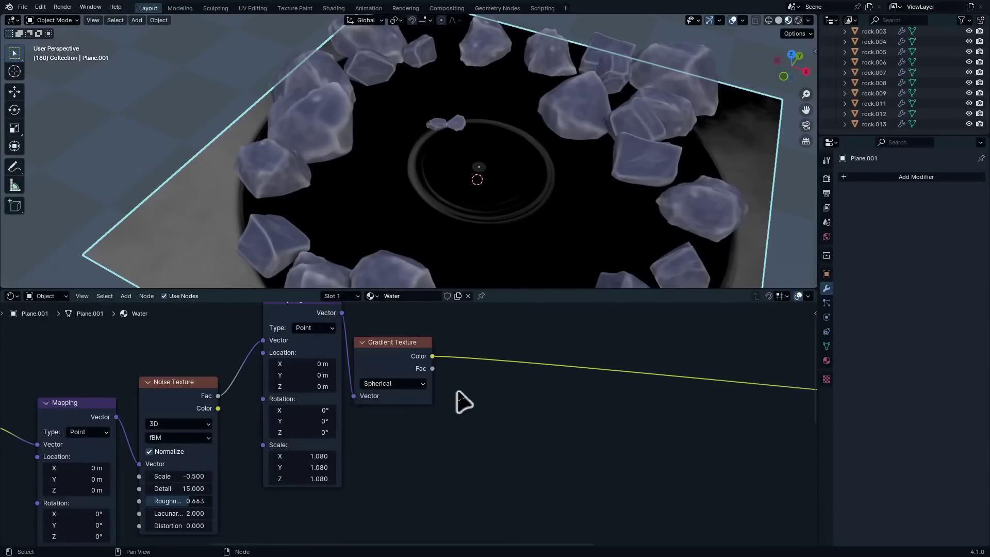
- Add a Color Ramp node after the duplicated Gradient Texture, fed by its Color output
key("shift+a")
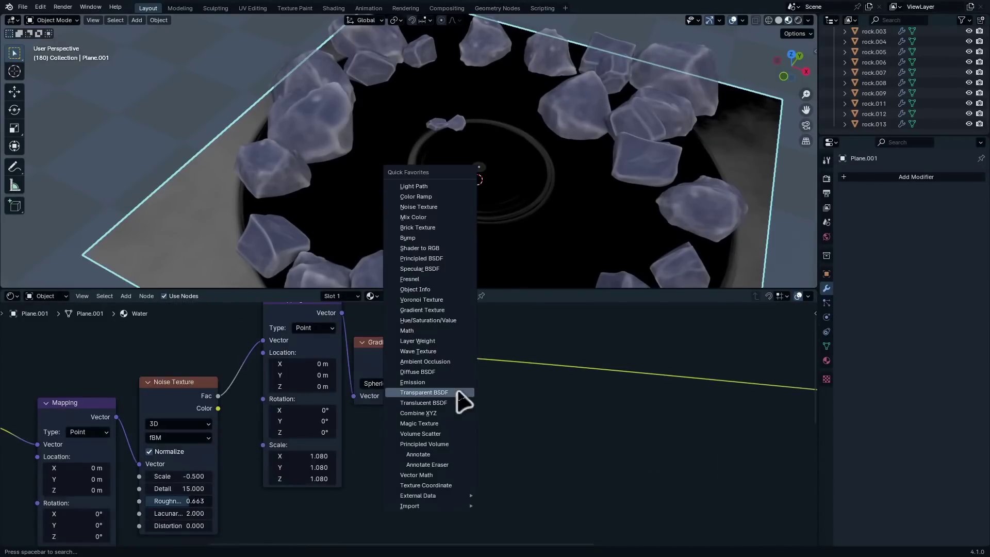
left_click(464, 397)
left_click(471, 340)
middle_click_drag(587, 420, 497, 447)
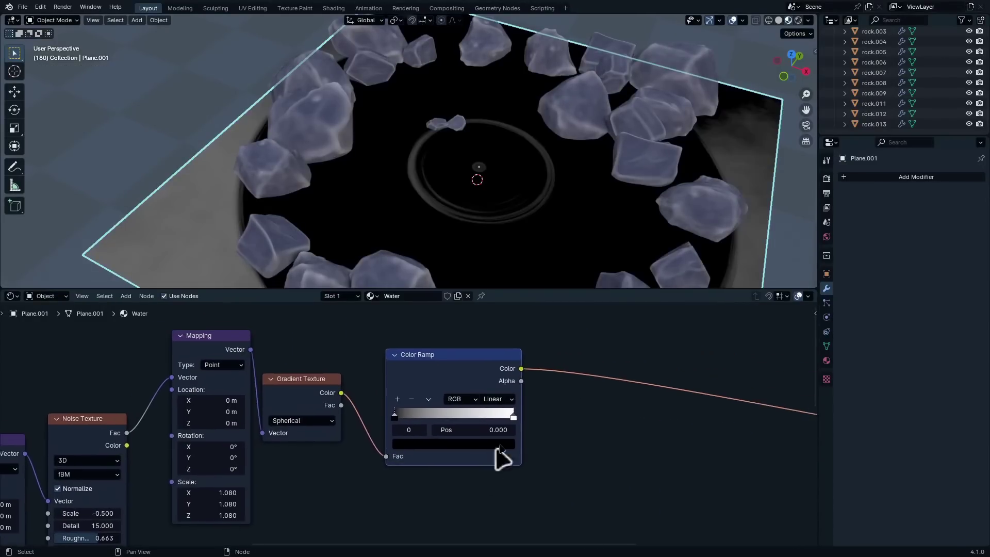
scroll(422, 423, "up", 3)
key("g")
left_click(438, 424)
- Add a third stop to the Color Ramp, make it black at position 0.634, and shift the white stop toward the first black stop
mouse_move(438, 422)
left_mouse_down()
mouse_move(465, 413)
mouse_move(393, 421)
left_mouse_up()
left_click_drag(567, 423, 538, 424)
left_click(423, 401)
left_click(513, 456)
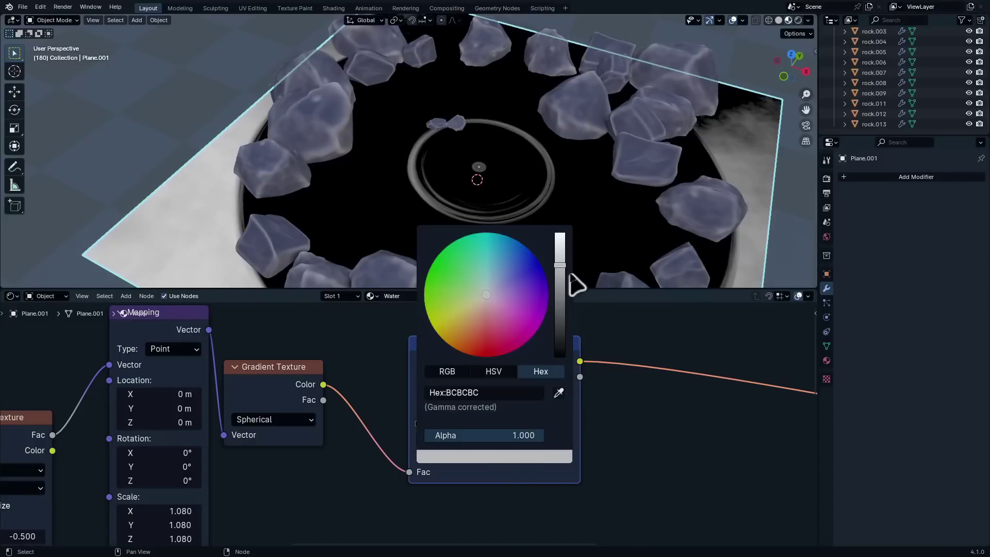
left_click_drag(560, 267, 560, 356)
left_click_drag(526, 423, 518, 431)
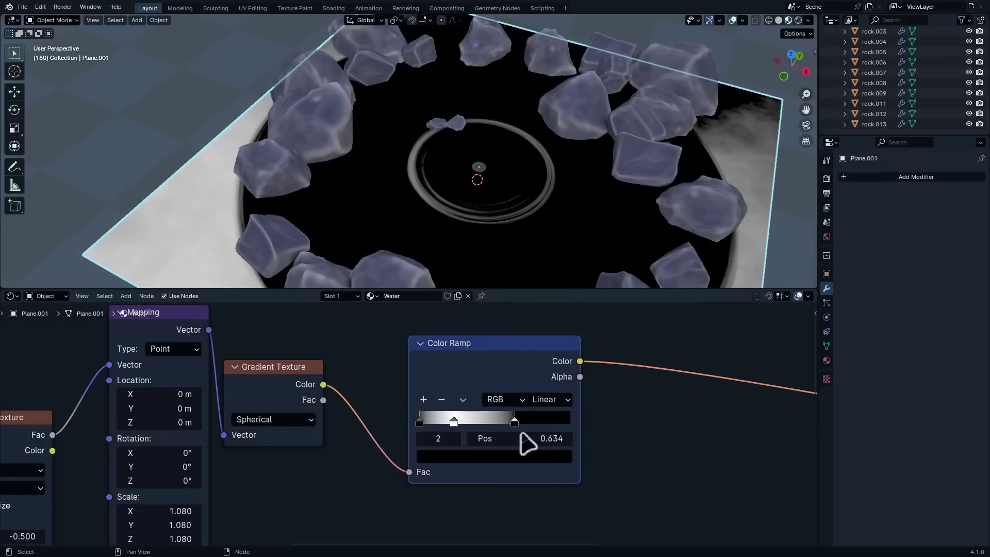
left_click_drag(454, 422, 431, 419)
- Set the scale of the Mapping node after the Noise Texture to 0.970 on X, Y and Z
middle_click_drag(379, 421, 475, 303)
scroll(301, 382, "up", 3)
middle_click_drag(300, 396, 419, 413)
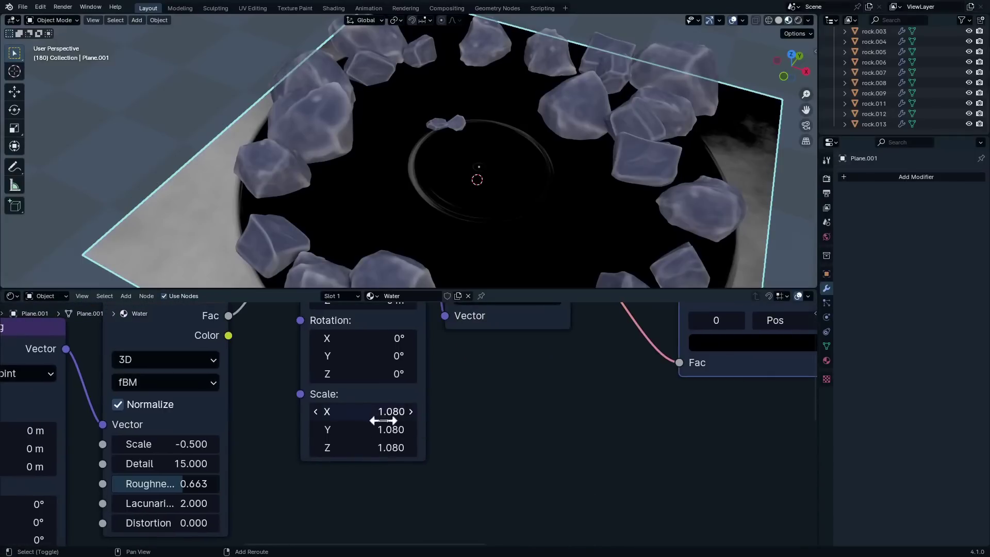
left_click_drag(384, 418, 361, 447, "shift")
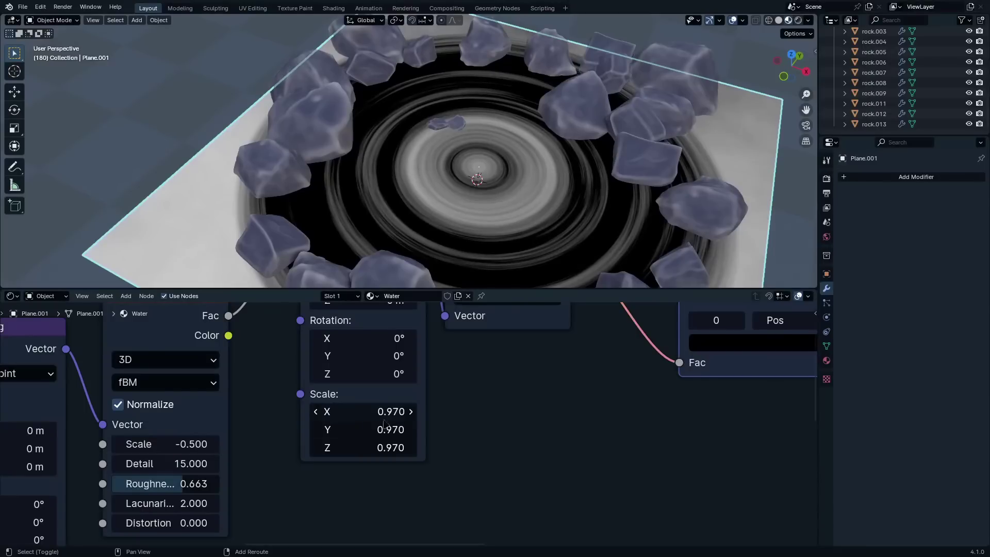
- Reposition the Color Ramp's stops, with the first black stop at 0.023 and the white and last black stops farther along the ramp
middle_click_drag(542, 369, 414, 461)
left_click_drag(567, 429, 563, 430)
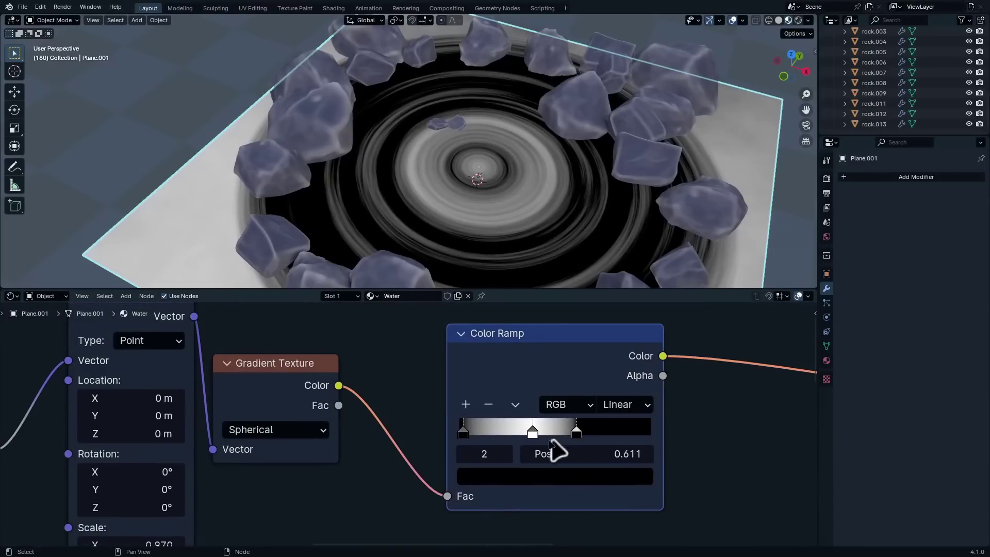
mouse_move(493, 435)
left_mouse_down()
mouse_move(474, 434)
mouse_move(504, 435)
mouse_move(490, 427)
mouse_move(531, 442)
mouse_move(516, 441)
left_mouse_up()
left_click(572, 433)
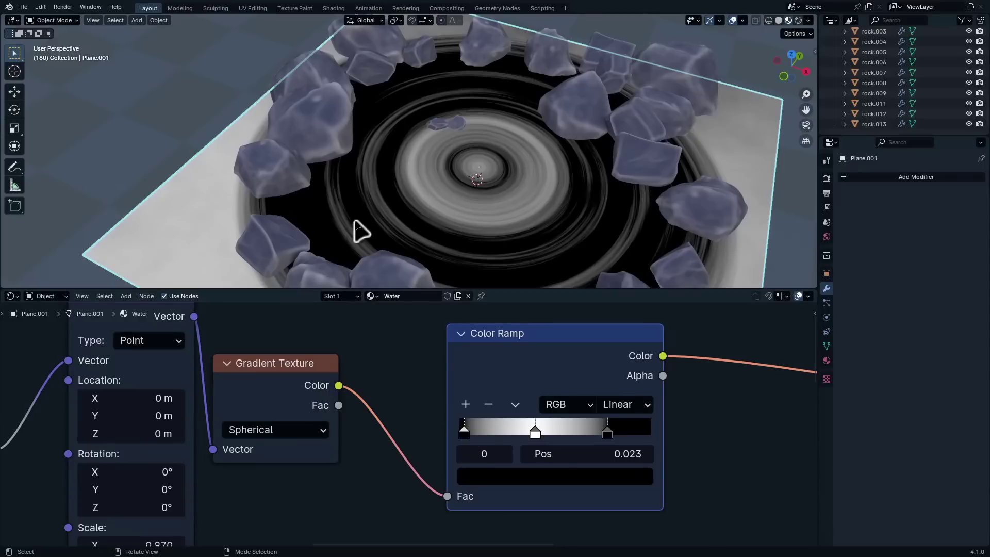
- Set the scale of the Mapping node feeding the first Gradient Texture to 0.740 on X, Y and Z
scroll(401, 399, "down", 9)
middle_click_drag(258, 448, 530, 369)
scroll(393, 422, "up", 4)
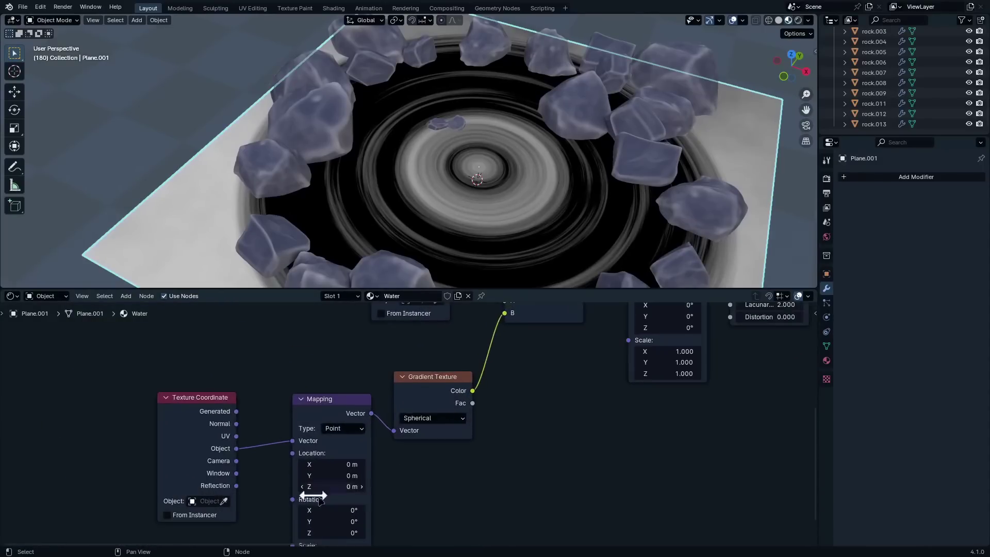
middle_click_drag(313, 497, 390, 416)
scroll(399, 477, "up", 3)
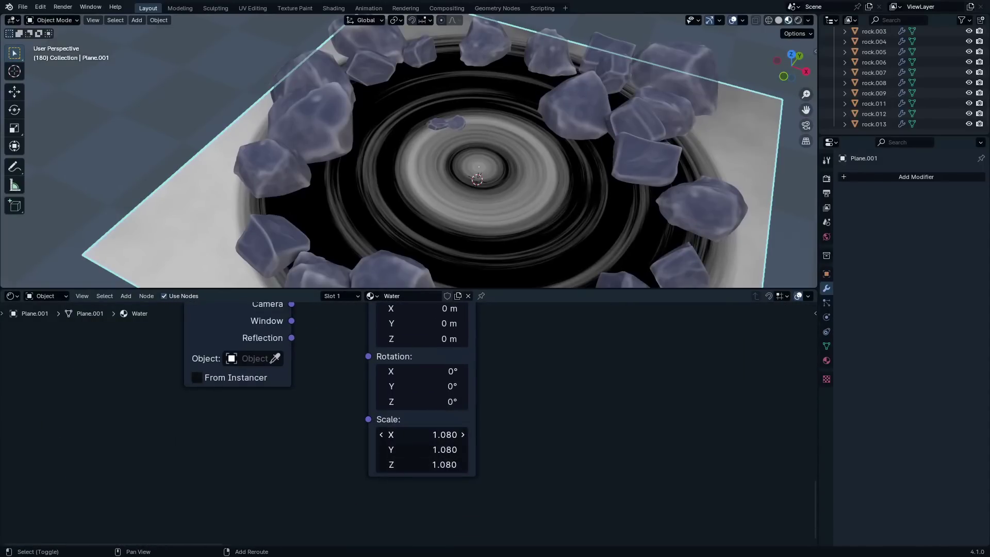
left_click_drag(423, 434, 388, 435)
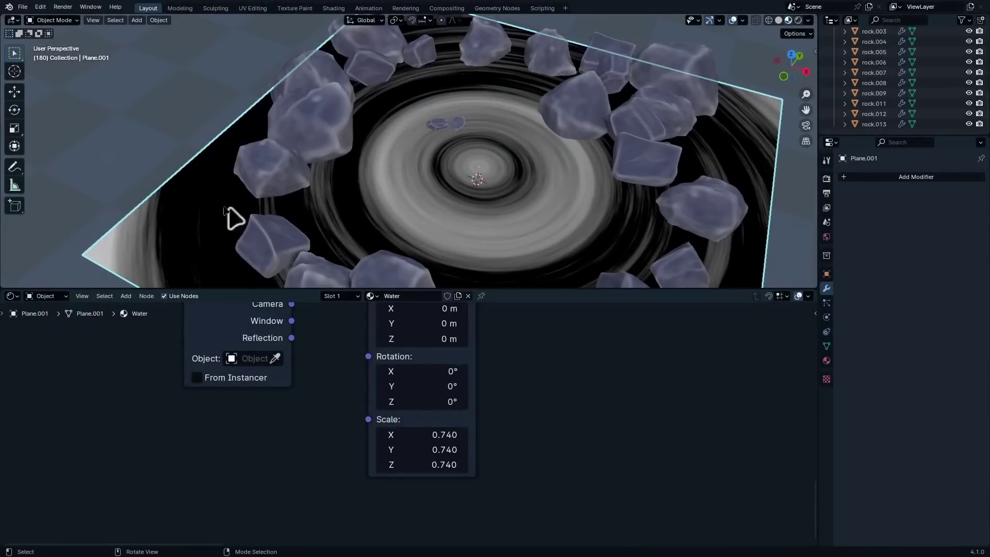
- Examine the ripple pattern between the rocks and the Water material's whole node chain
middle_click_drag(569, 136, 493, 177, "shift")
middle_click_drag(552, 154, 553, 171)
scroll(591, 355, "down", 9)
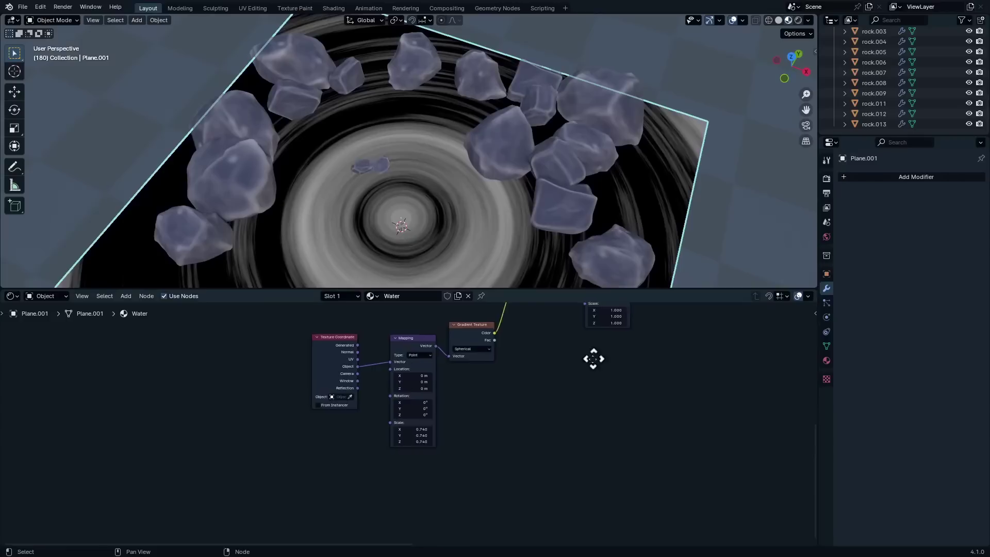
middle_click_drag(592, 358, 336, 498)
scroll(519, 418, "down", 5)
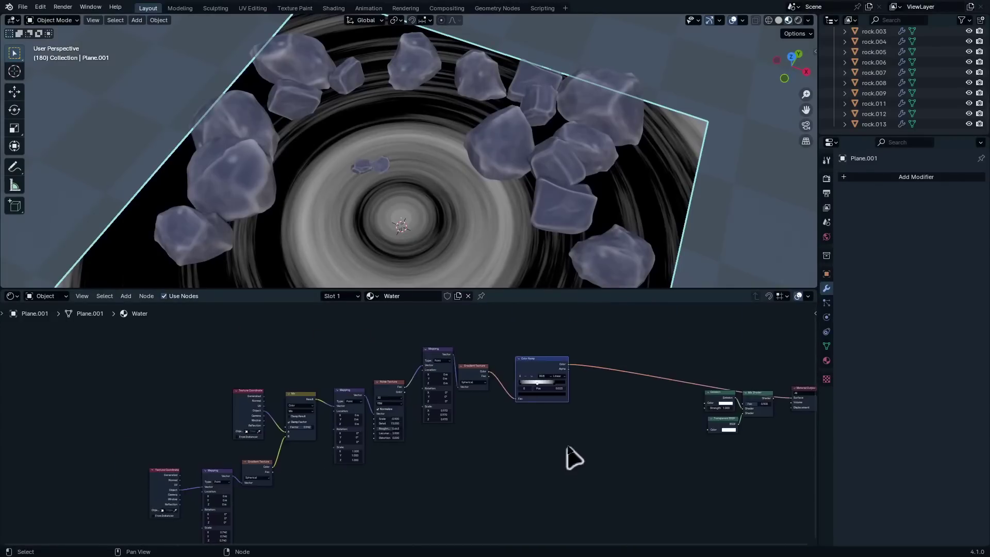
scroll(568, 457, "up", 2)
scroll(563, 420, "up", 1)
middle_click_drag(413, 517, 387, 380)
middle_click_drag(537, 344, 481, 502)
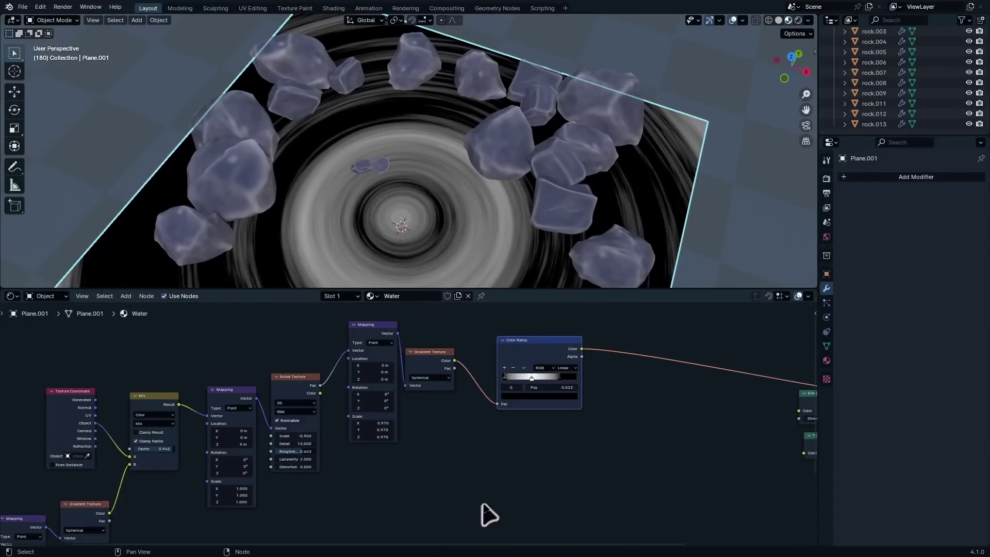
scroll(439, 477, "down", 5)
middle_click_drag(387, 517, 475, 439)
scroll(480, 448, "up", 1)
- Duplicate the first spherical Gradient Texture and place the copy in the free space below the node chain
key("shift+a")
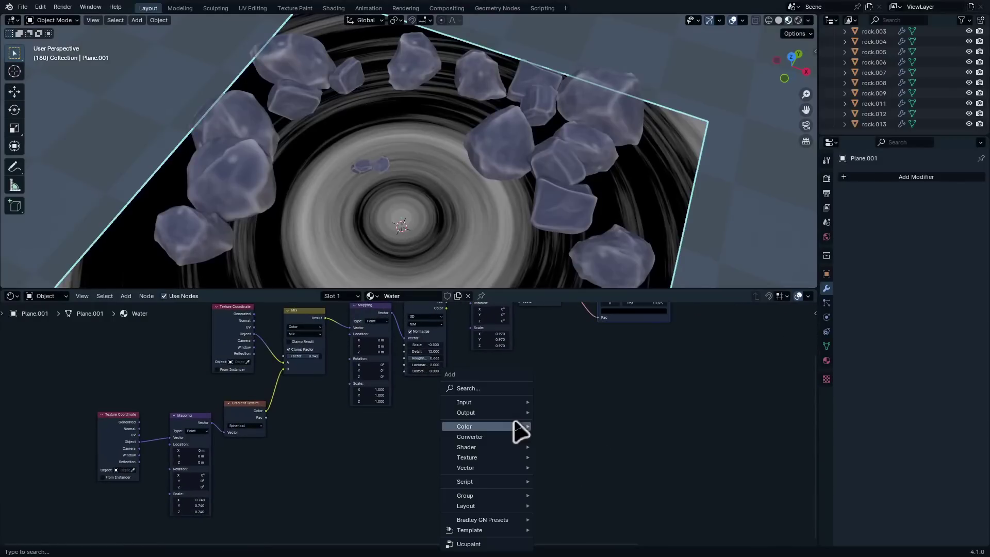
left_click(493, 390)
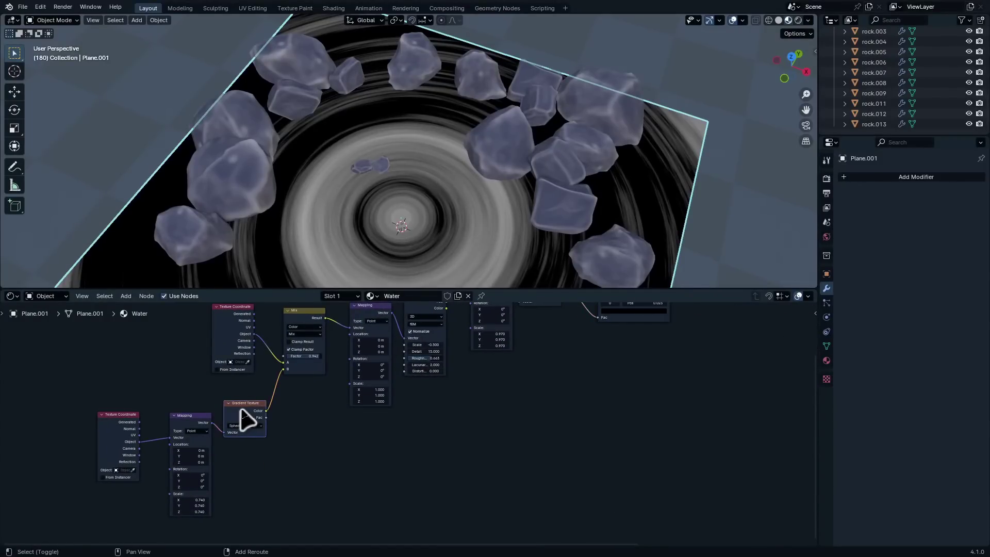
key("shift+d")
left_click(555, 447)
scroll(619, 453, "up", 1)
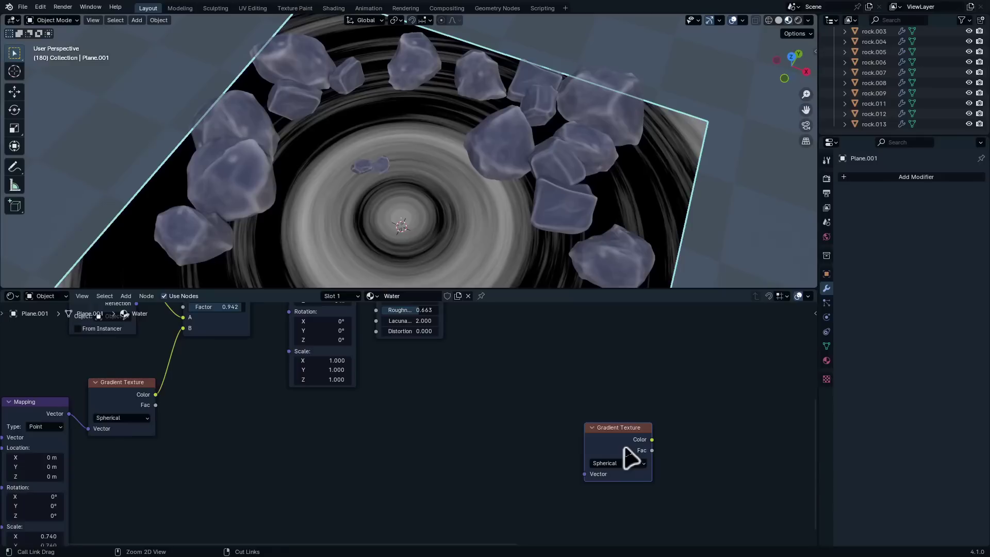
- Give the new Gradient Texture a Texture Coordinate and Mapping node using Object coordinates, and preview its color on the plane
key("ctrl+t")
middle_click_drag(564, 549, 477, 439)
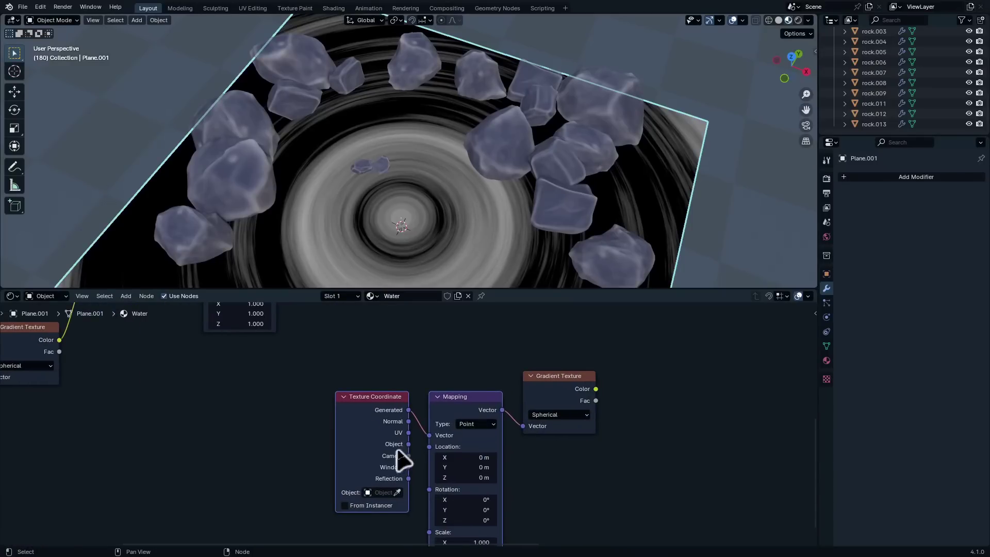
left_click_drag(409, 455, 429, 436)
middle_click_drag(549, 392, 458, 427)
scroll(458, 427, "down", 5)
left_click(416, 431, "ctrl+shift")
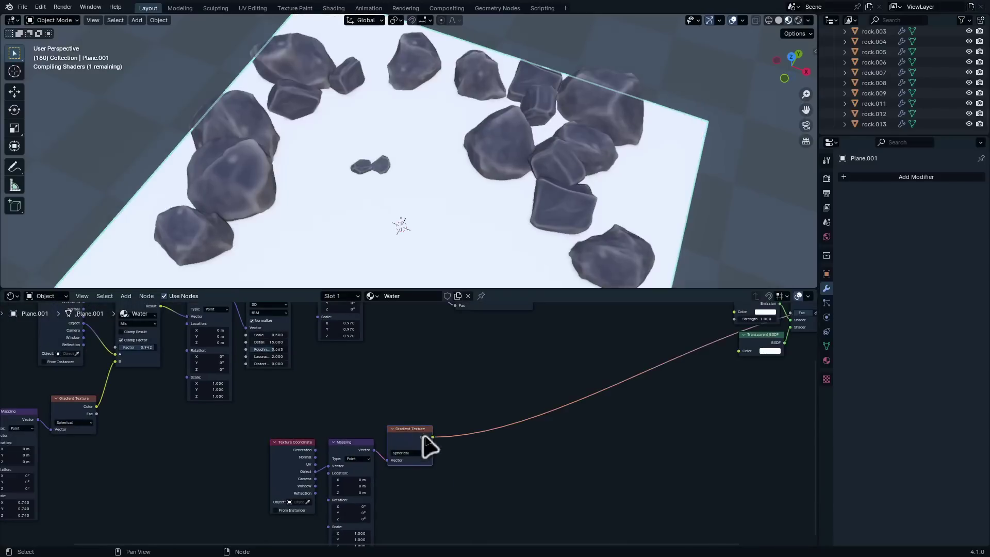
- Add a Color Ramp node behind the new Object-mapped Gradient Texture
key("q")
key("c")
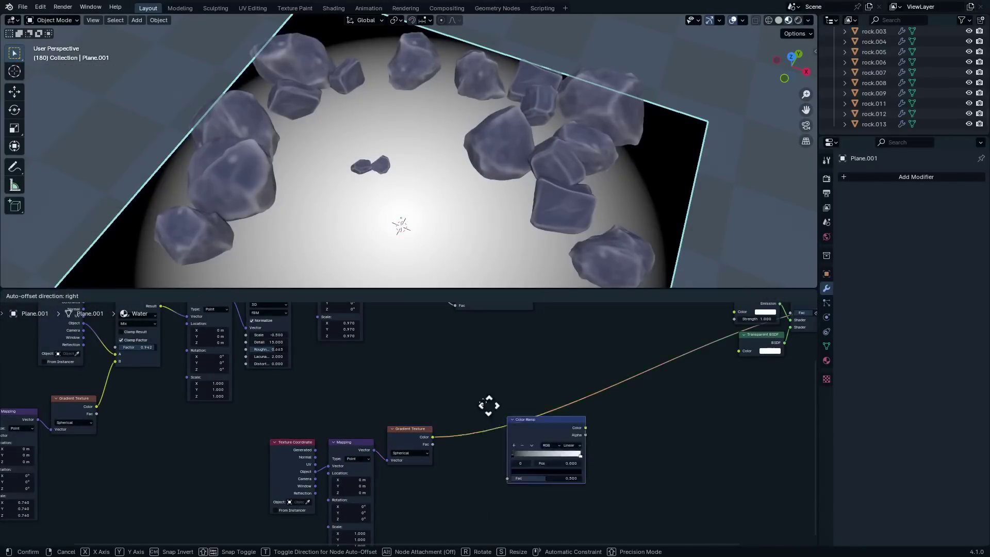
left_click(452, 397)
middle_click_drag(513, 420, 588, 418)
scroll(588, 418, "up", 7)
- Add a third stop to the new Color Ramp, color it black (000000), and move the white middle stop to position 0.255
left_click_drag(621, 448, 567, 447)
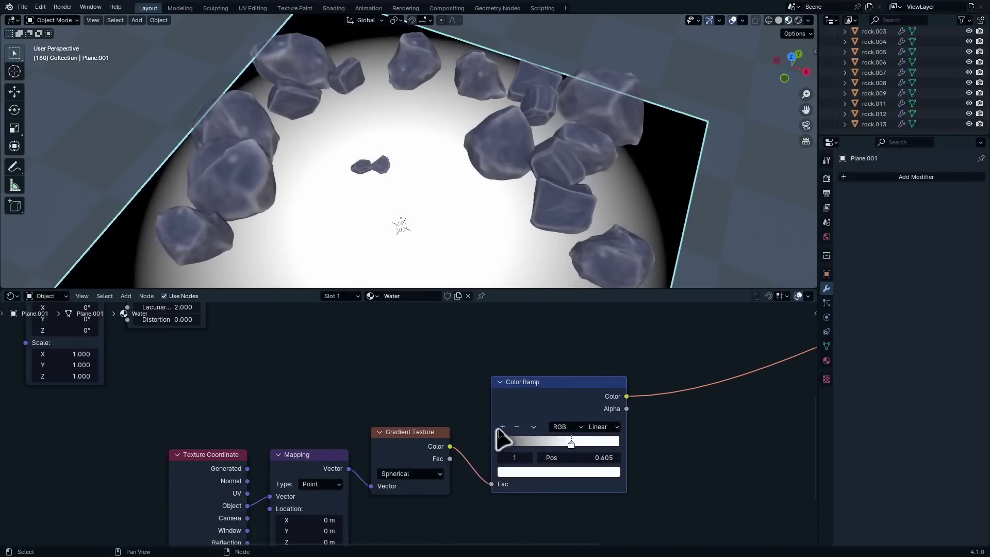
left_click(502, 427)
left_click_drag(605, 443, 701, 434)
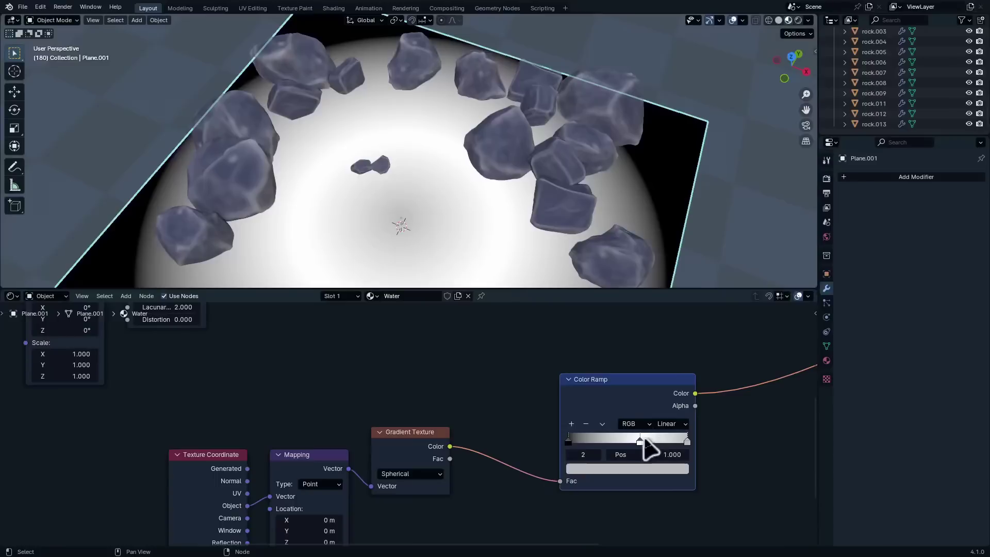
left_click_drag(640, 441, 628, 441)
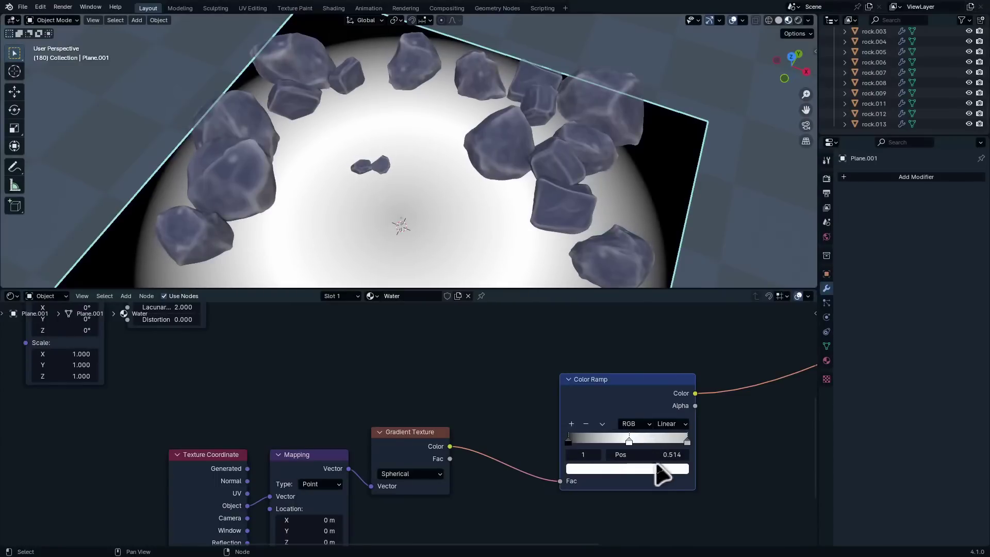
left_click(672, 469)
left_click_drag(679, 317, 680, 392)
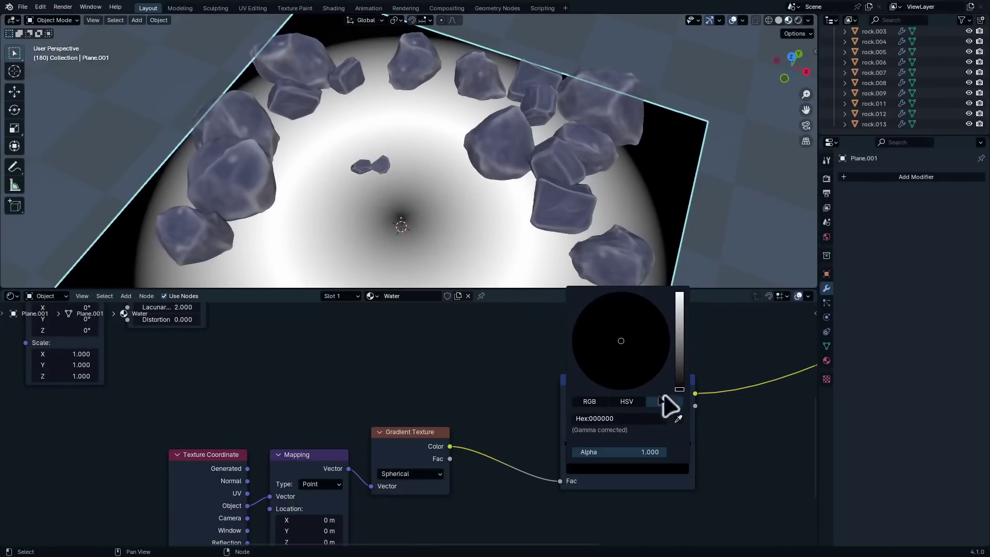
left_click_drag(629, 441, 602, 441)
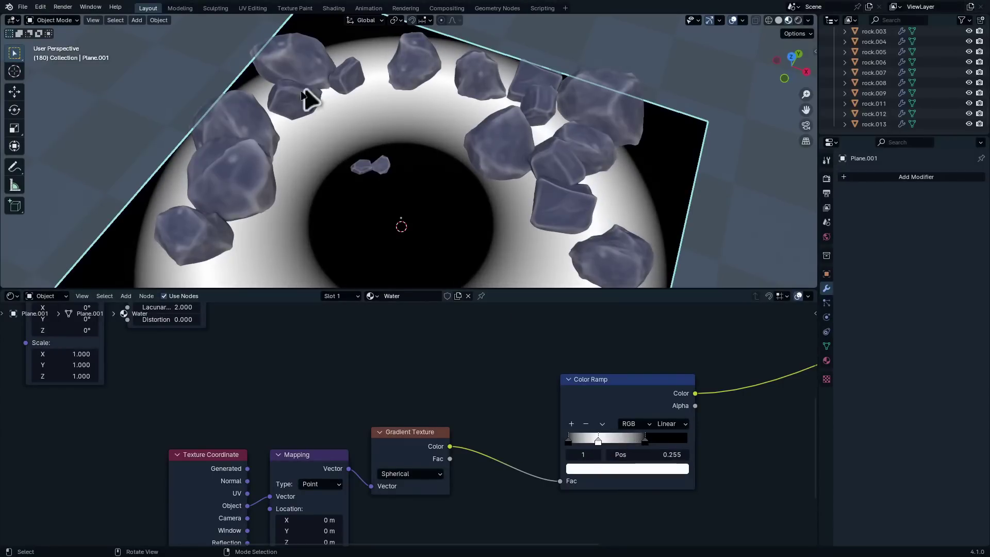
- Combine the color outputs of the two Color Ramps with a Mix node, the ripple ramp as A and the ring ramp as B
scroll(602, 361, "down", 4)
scroll(472, 412, "up", 1)
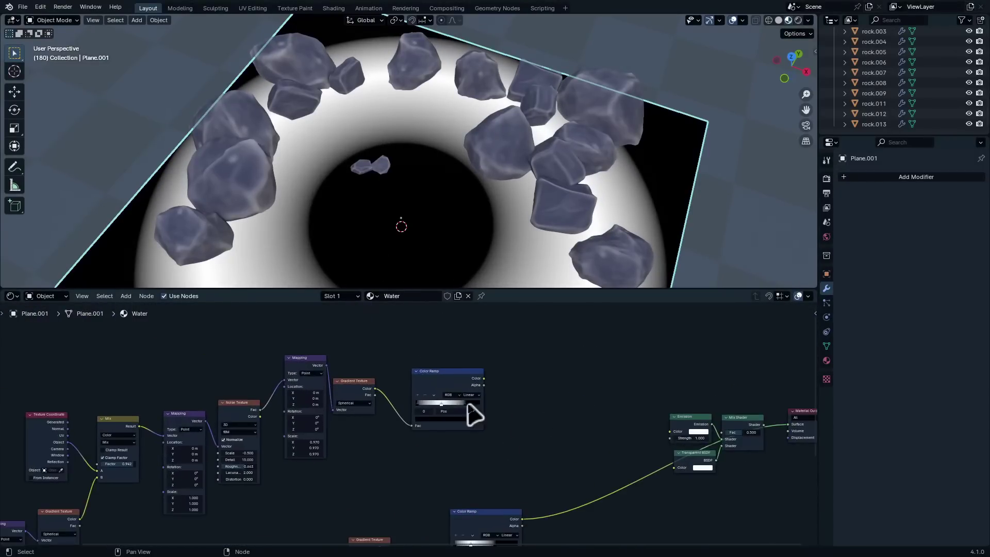
right_click_drag(461, 395, 496, 525, "ctrl+shift")
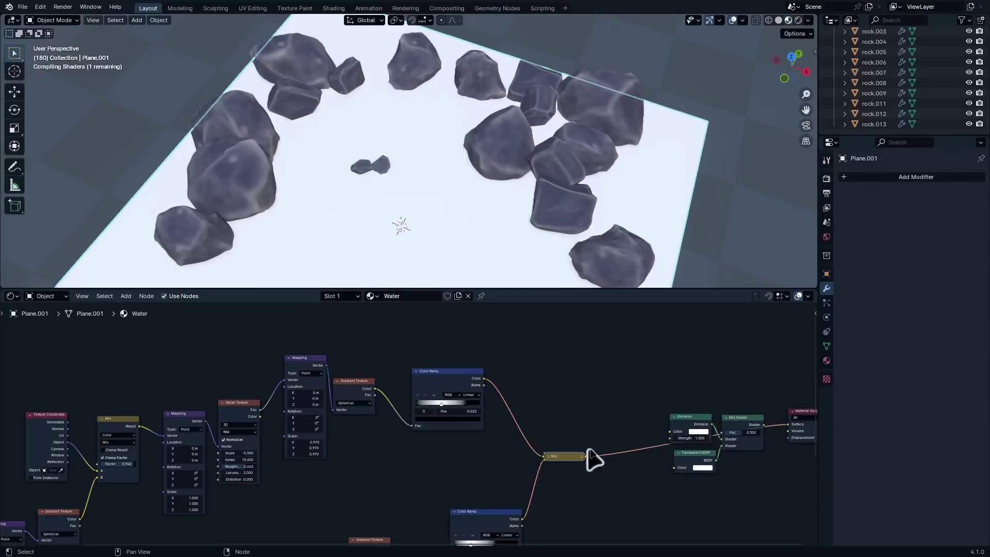
scroll(592, 459, "up", 1)
middle_click_drag(482, 424, 417, 397)
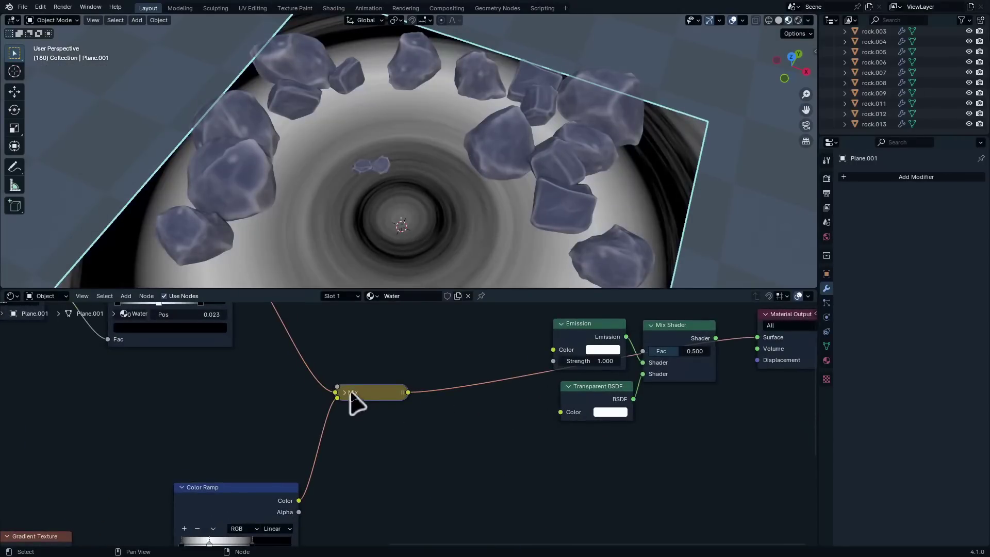
- Expand the new Mix node and set its blending mode to Multiply with a factor of 1.000
left_click(349, 395)
left_click(382, 436)
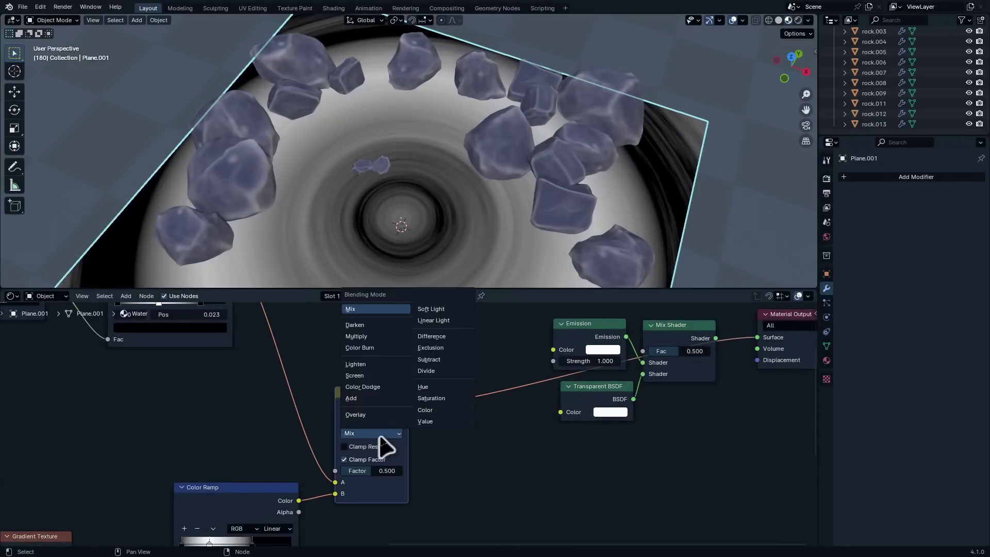
left_click(380, 342)
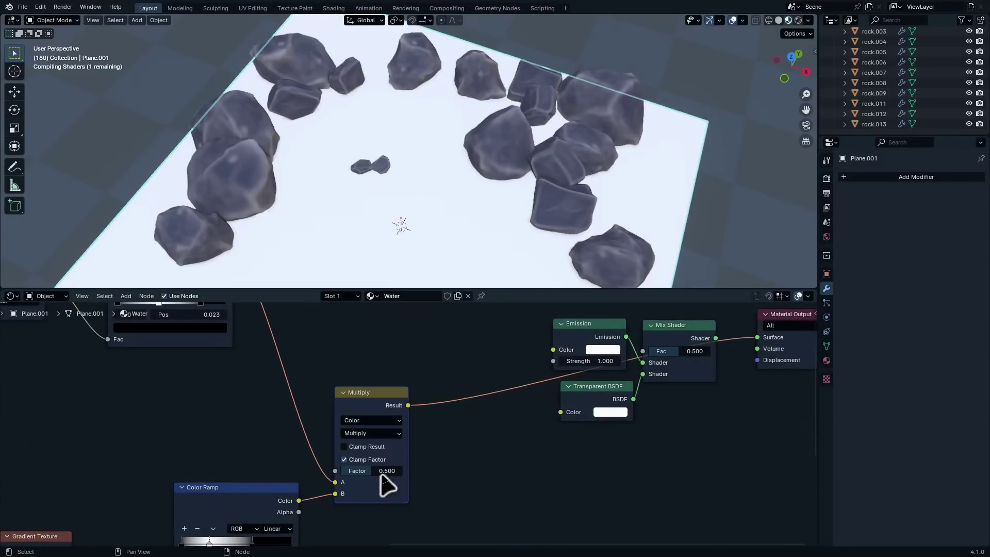
left_click_drag(377, 471, 423, 472)
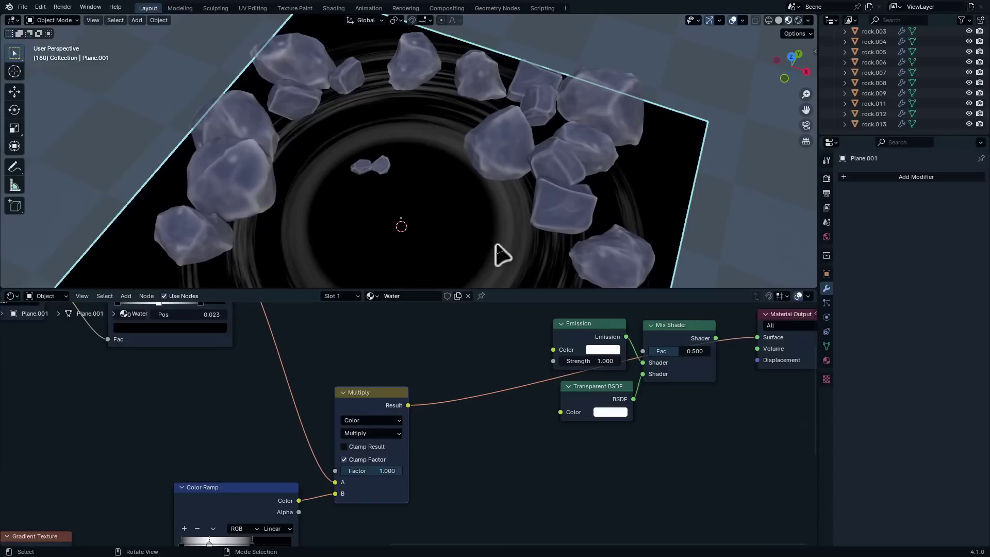
middle_click_drag(464, 133, 521, 98, "shift")
scroll(494, 181, "down", 3)
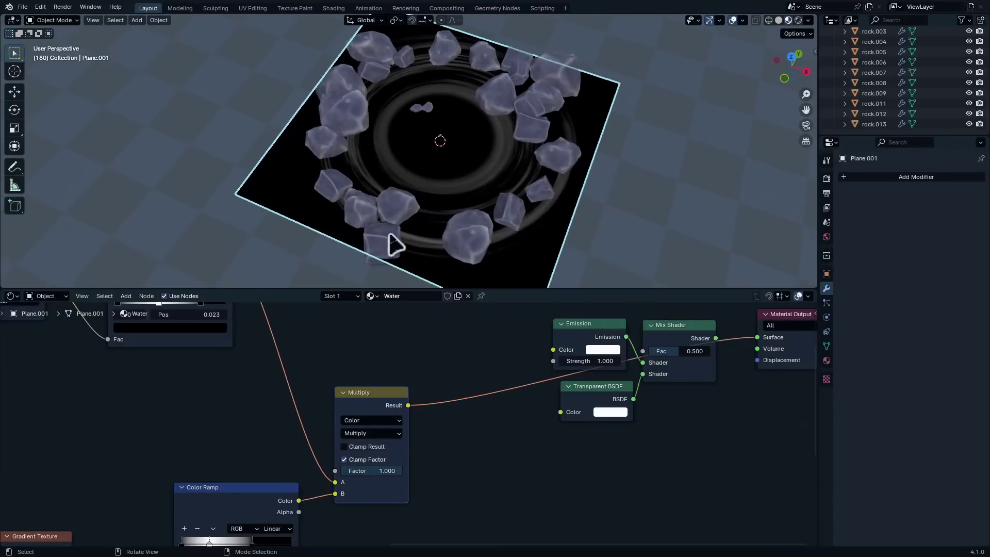
- Move the first black stop of the ring Color Ramp to position 0.059
middle_click_drag(545, 64, 361, 42, "shift")
scroll(543, 144, "up", 2)
scroll(495, 193, "up", 8)
scroll(362, 423, "down", 5)
middle_click_drag(327, 484, 412, 368)
scroll(366, 370, "up", 7)
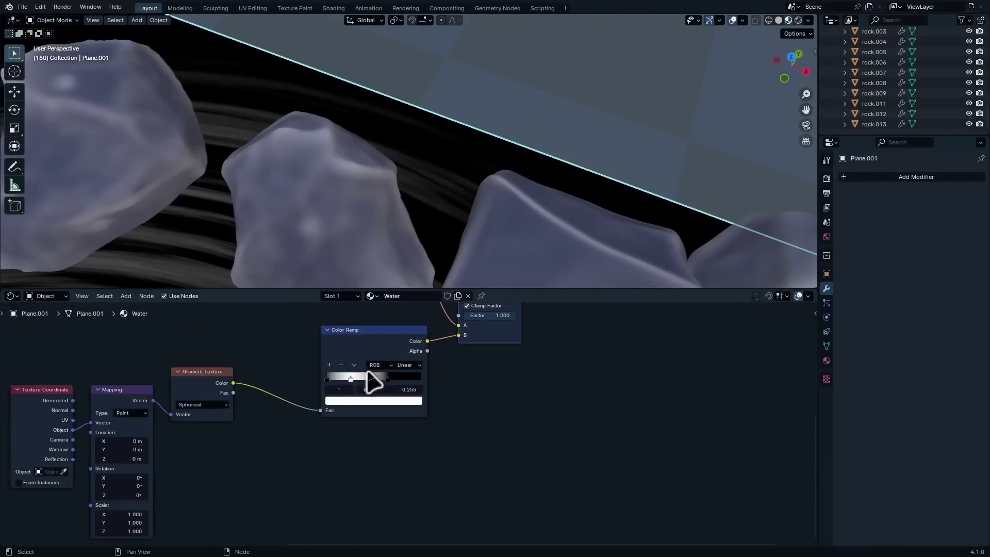
left_click_drag(305, 361, 315, 362)
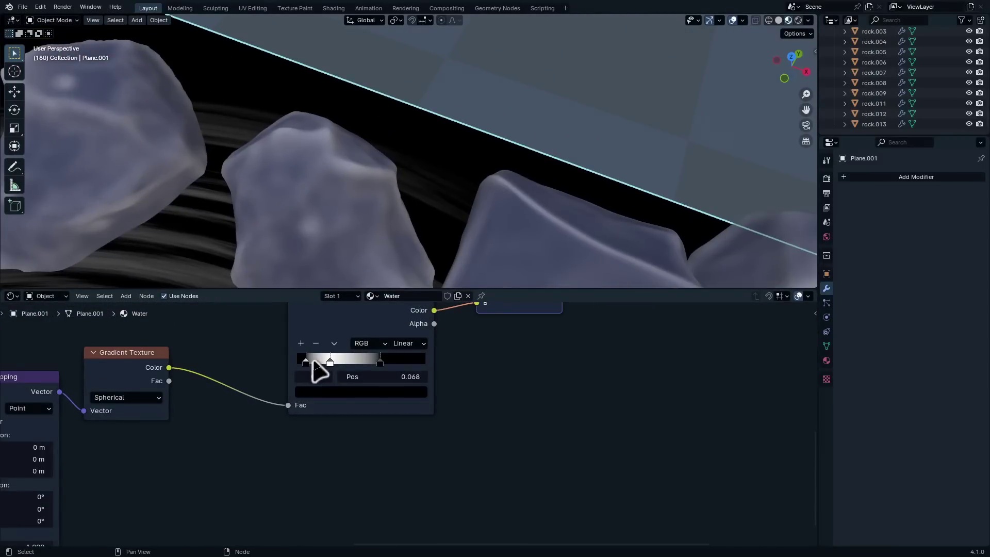
scroll(453, 188, "down", 10)
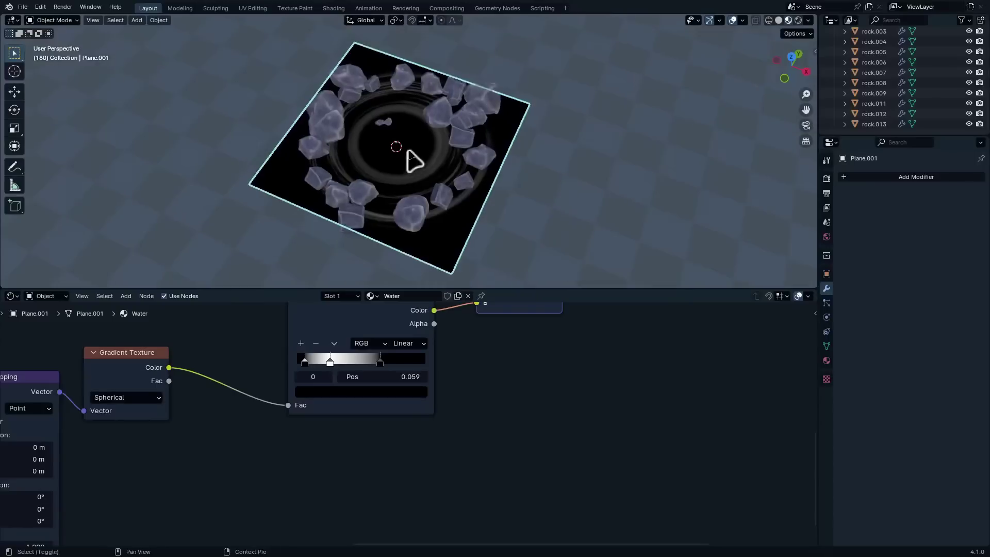
- Change the ring Color Ramp's interpolation to B-Spline
scroll(416, 214, "down", 2)
scroll(438, 427, "down", 4)
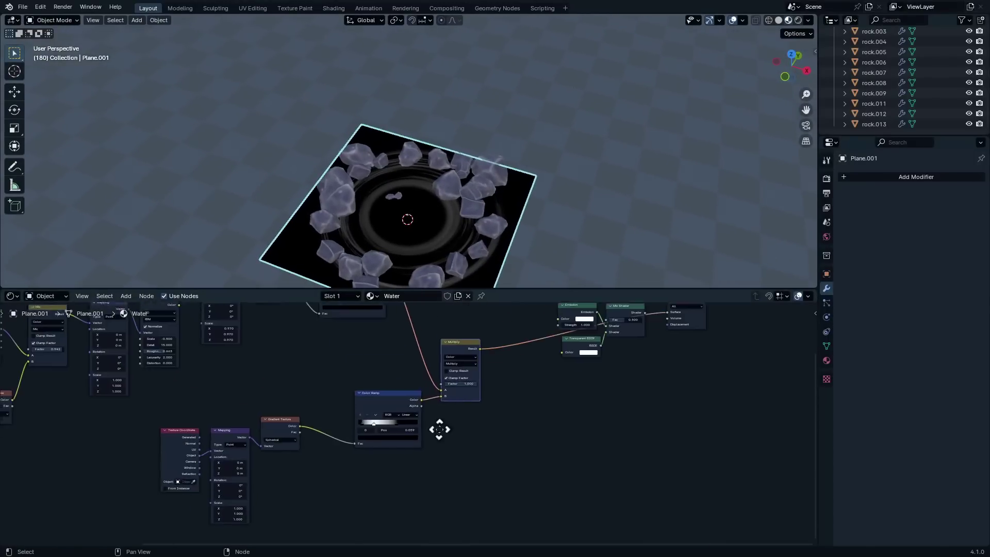
scroll(433, 441, "up", 2)
scroll(432, 441, "up", 4)
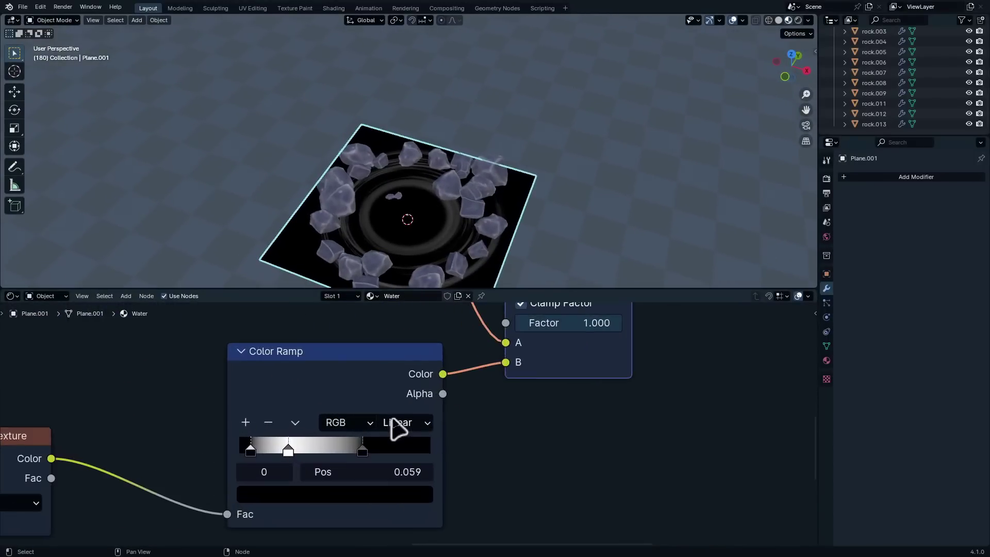
left_click(420, 418)
left_click(418, 384)
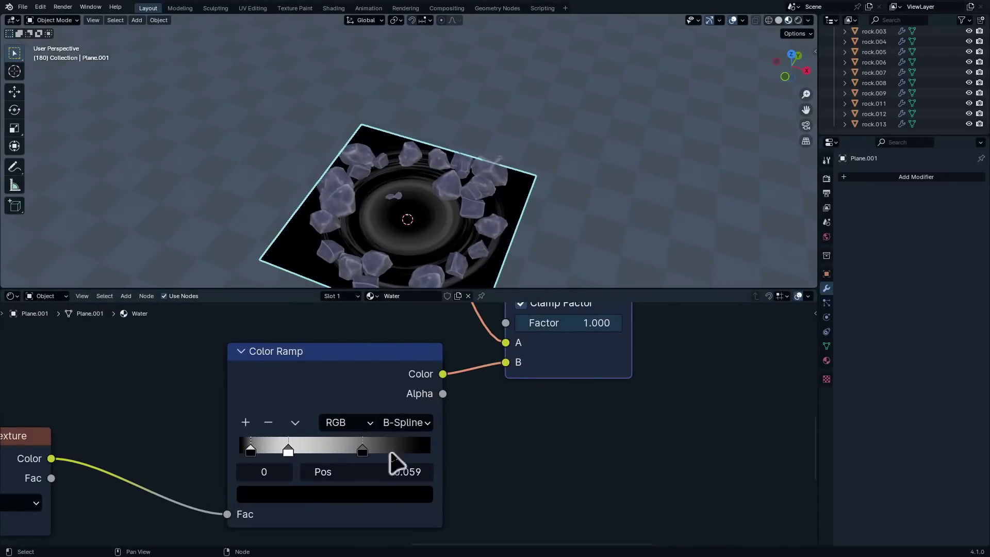
- Shift the ring Color Ramp's white stop to about 0.2 and its last black stop to about 0.38
scroll(394, 461, "up", 1)
left_click_drag(341, 459, 269, 467)
left_click_drag(249, 459, 278, 455)
scroll(416, 243, "up", 5)
left_click_drag(217, 459, 253, 459)
mouse_move(271, 459)
left_mouse_down()
mouse_move(372, 459)
mouse_move(282, 459)
left_mouse_up()
- Add a fourth stop to the ring Color Ramp at position 0.516 and color it black
left_click_drag(253, 459, 315, 459)
left_click(193, 422)
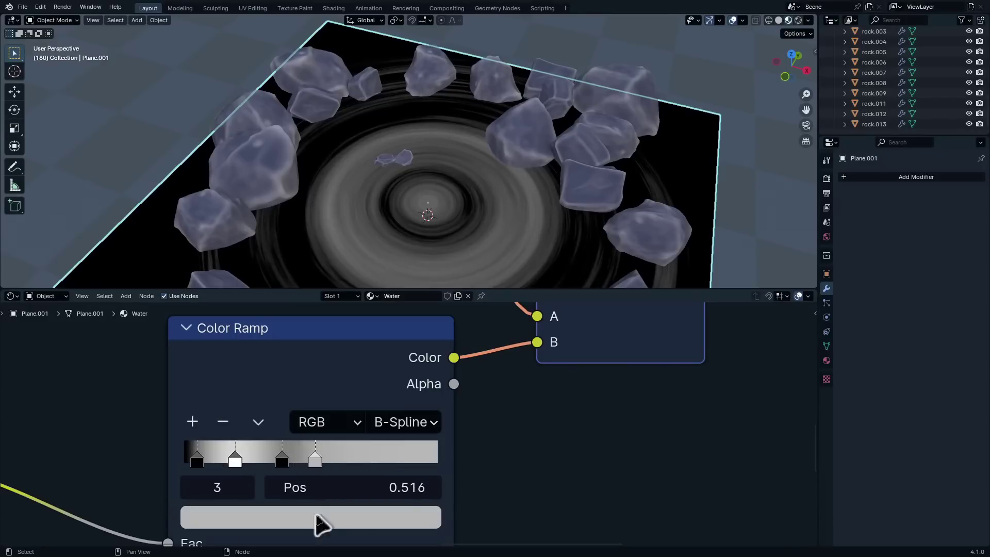
left_click(320, 520)
left_click_drag(419, 258, 414, 367)
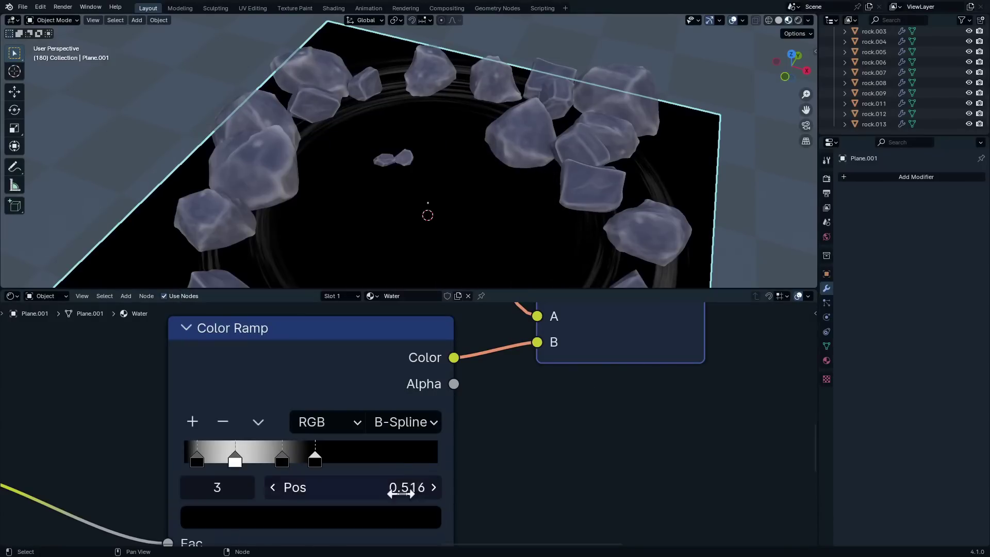
- Tighten the ring mask by moving the ramp's first black stop to 0.105 and the third stop to 0.323
left_click_drag(235, 459, 231, 458)
middle_click_drag(531, 175, 538, 203)
scroll(582, 171, "up", 4)
scroll(581, 171, "down", 6)
middle_click_drag(596, 120, 560, 91)
scroll(507, 180, "up", 2)
middle_click_drag(531, 52, 546, 158, "shift")
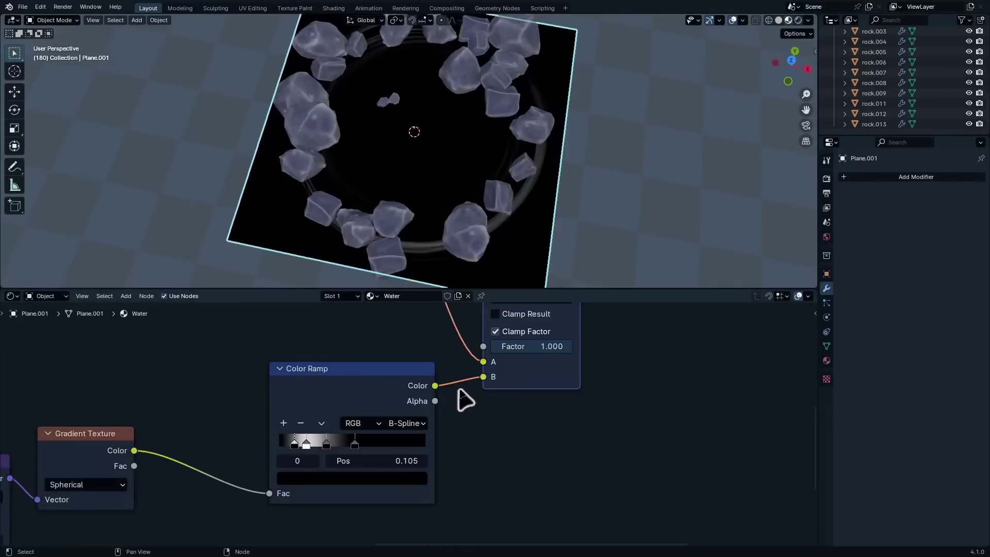
- Fine-tune the white stop of the ring Color Ramp to position 0.195
scroll(459, 392, "down", 6)
middle_click_drag(460, 392, 541, 383)
scroll(541, 394, "up", 5)
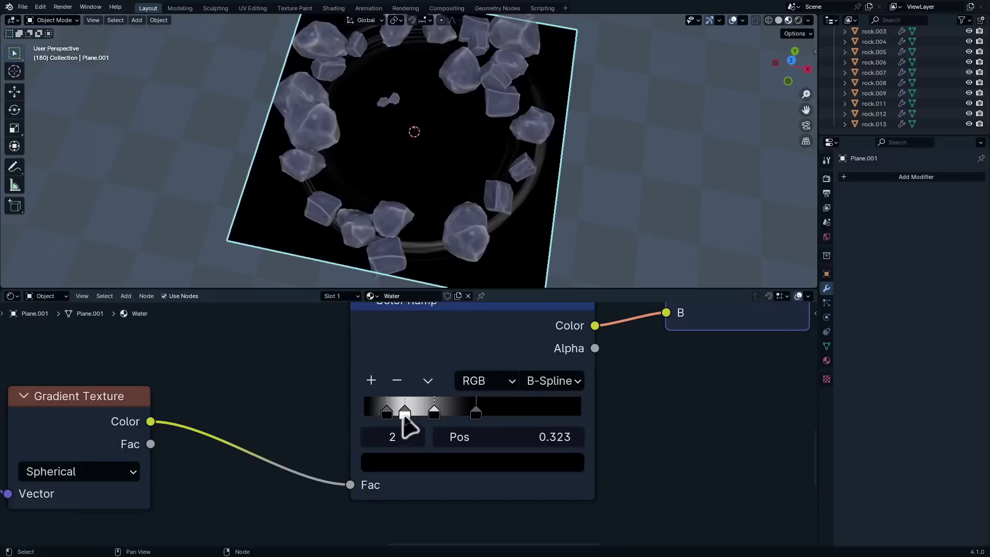
left_click_drag(404, 416, 406, 415)
left_click(386, 419)
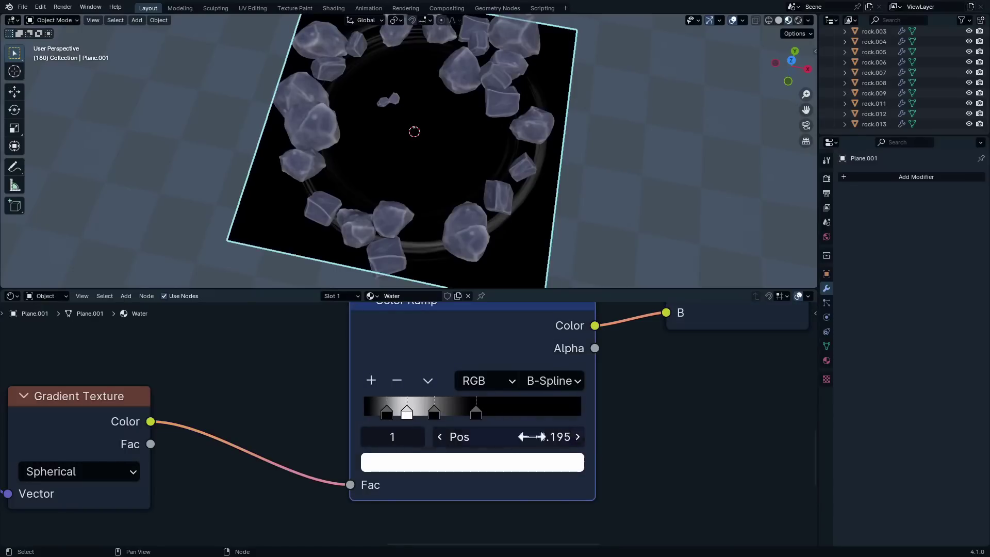
left_click(387, 413)
scroll(531, 462, "down", 5)
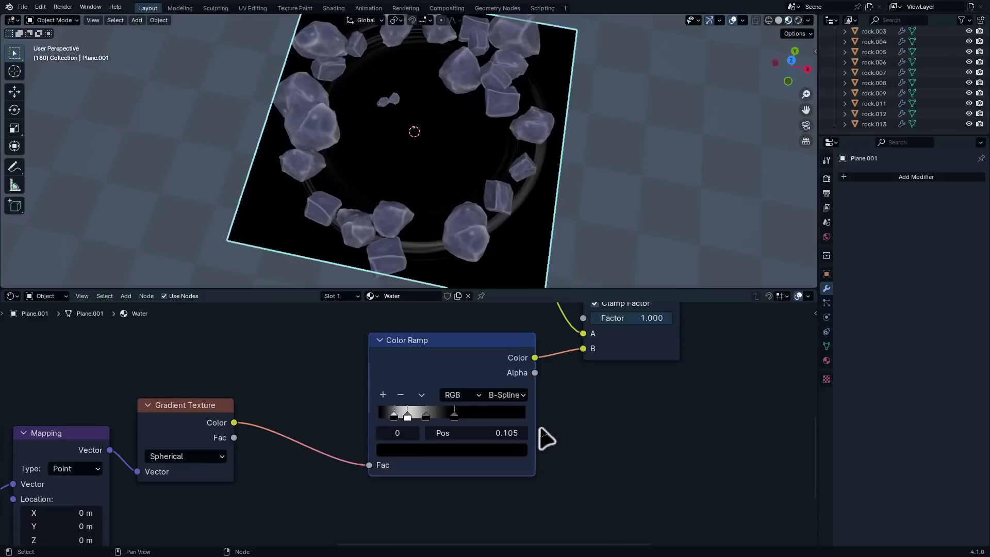
- Reconnect the Mix Shader to the Material Output with the Multiply result as its factor, and swap its Emission and Transparent BSDF inputs
middle_click_drag(537, 405, 408, 488)
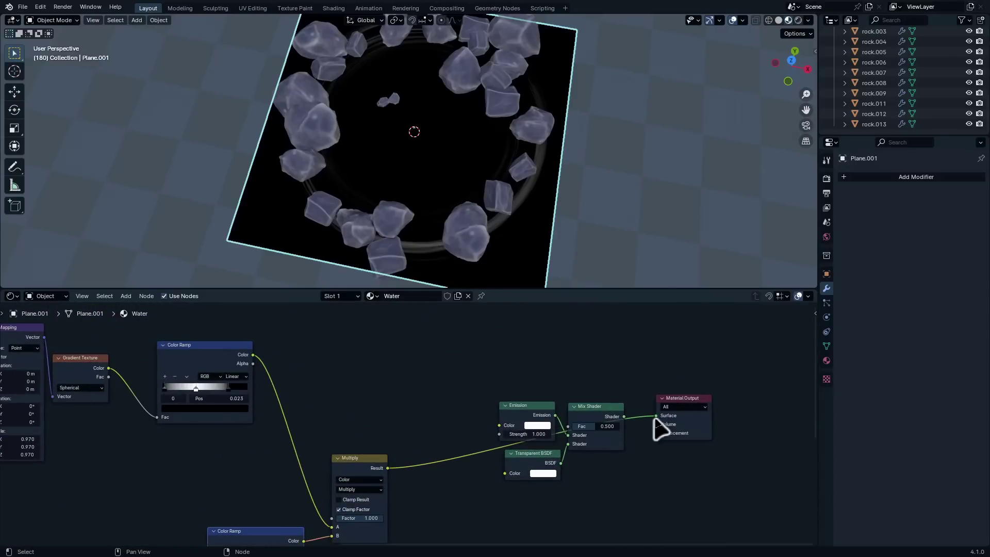
left_click_drag(655, 417, 630, 420)
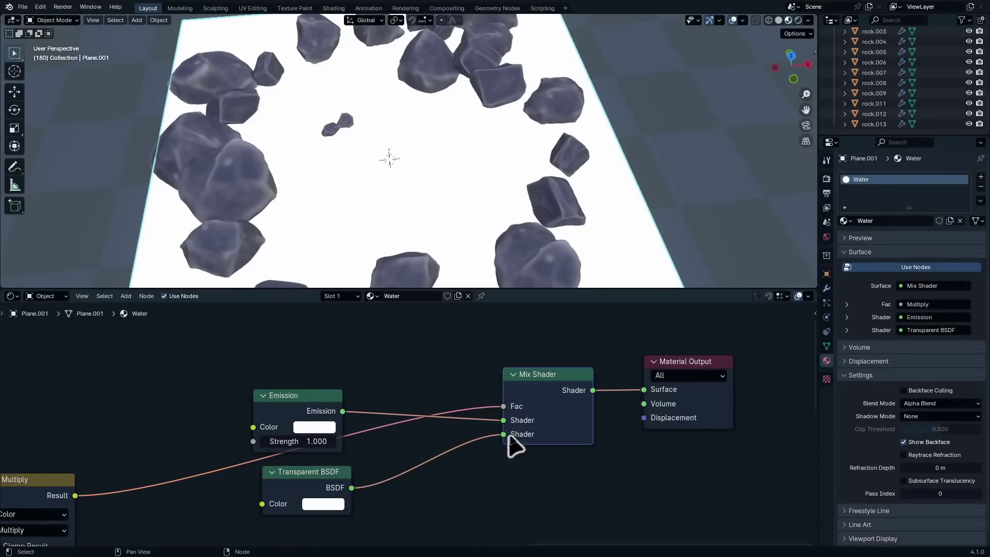
key("alt+s")
scroll(556, 242, "up", 5)
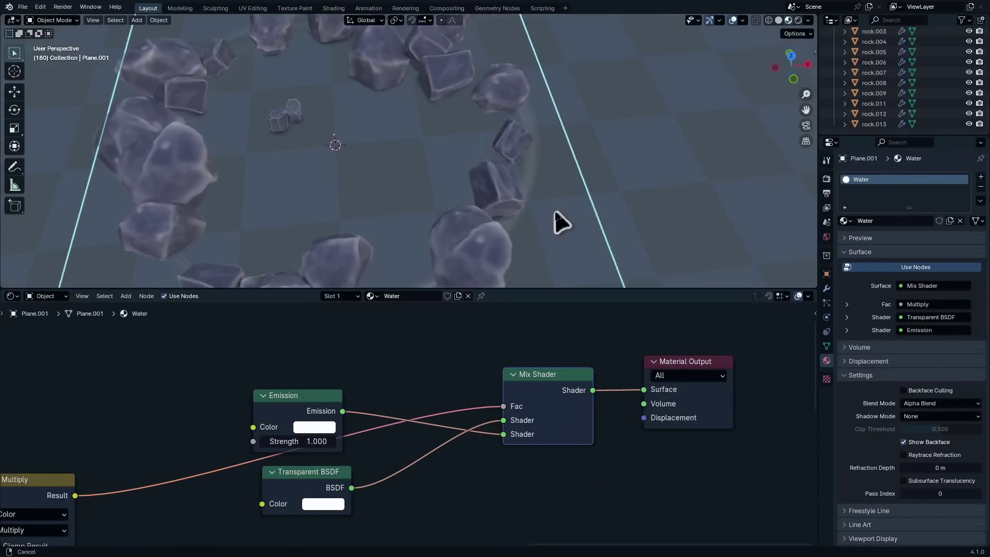
scroll(666, 238, "down", 5)
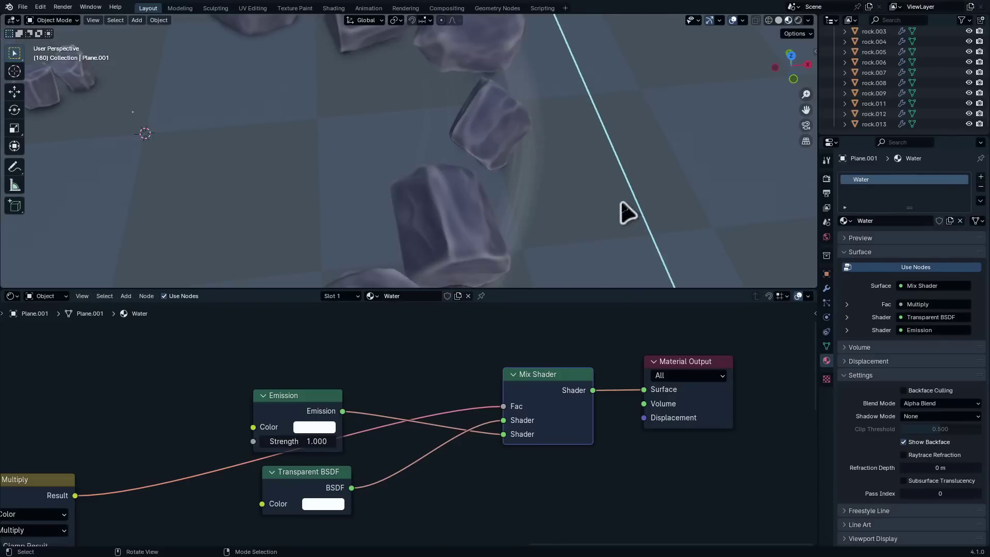
- Set the Emission node's strength to 10.500 and inspect the glowing ripples around the rocks
scroll(297, 528, "up", 1)
scroll(297, 528, "up", 1)
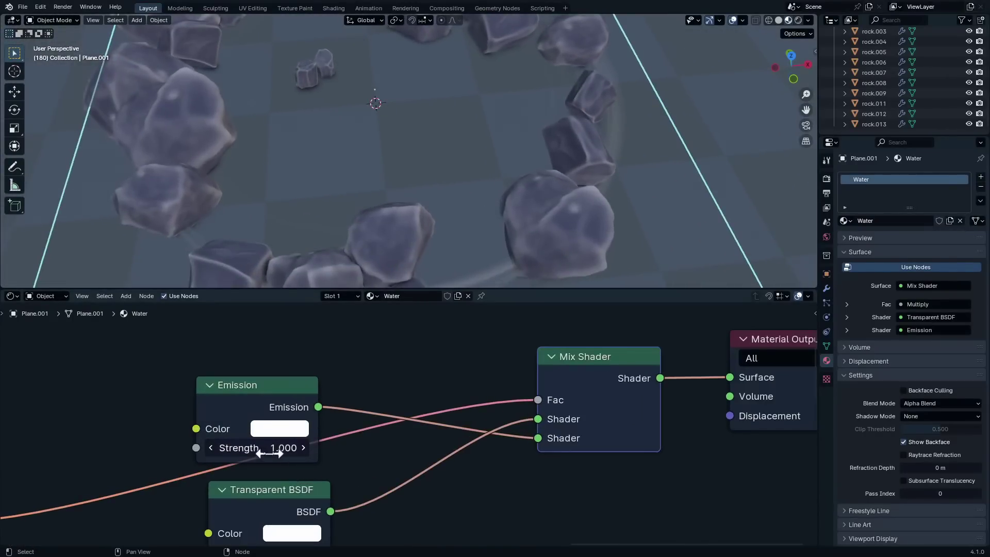
mouse_move(259, 448)
left_mouse_down()
mouse_move(330, 448)
mouse_move(273, 448)
left_mouse_up()
scroll(351, 392, "down", 3)
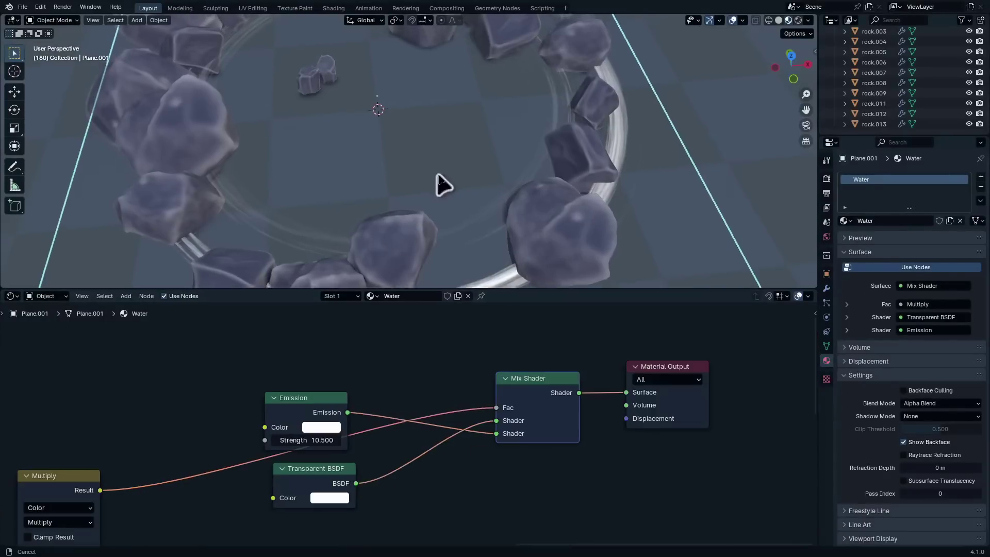
middle_click_drag(437, 171, 459, 225, "shift")
scroll(474, 185, "down", 3)
scroll(499, 192, "up", 1)
middle_click_drag(482, 129, 458, 148, "shift")
scroll(479, 176, "down", 2)
scroll(457, 148, "up", 4)
scroll(448, 424, "down", 6)
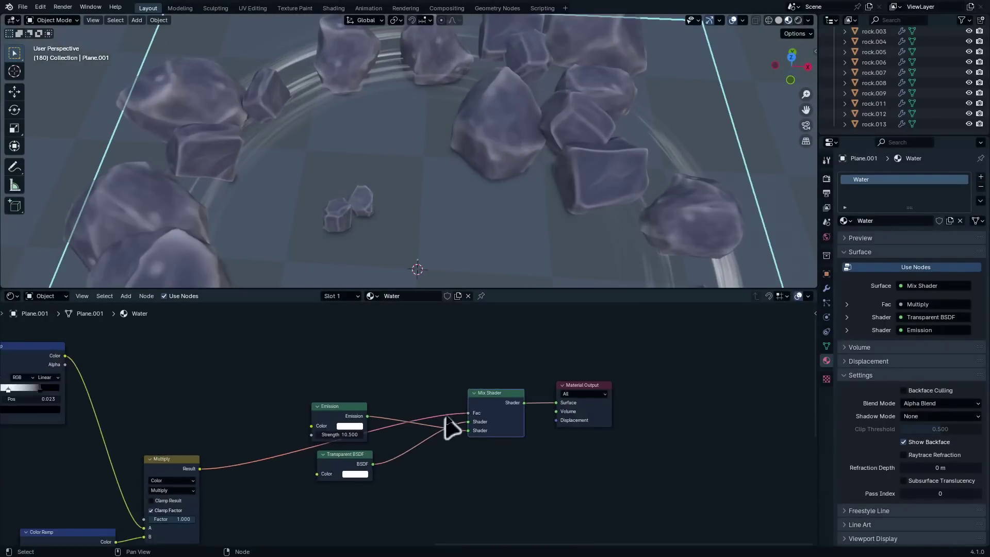
- Join all ripple and ring mask nodes up to the Multiply node in one frame and move it away from the shader nodes
key("ctrl+space")
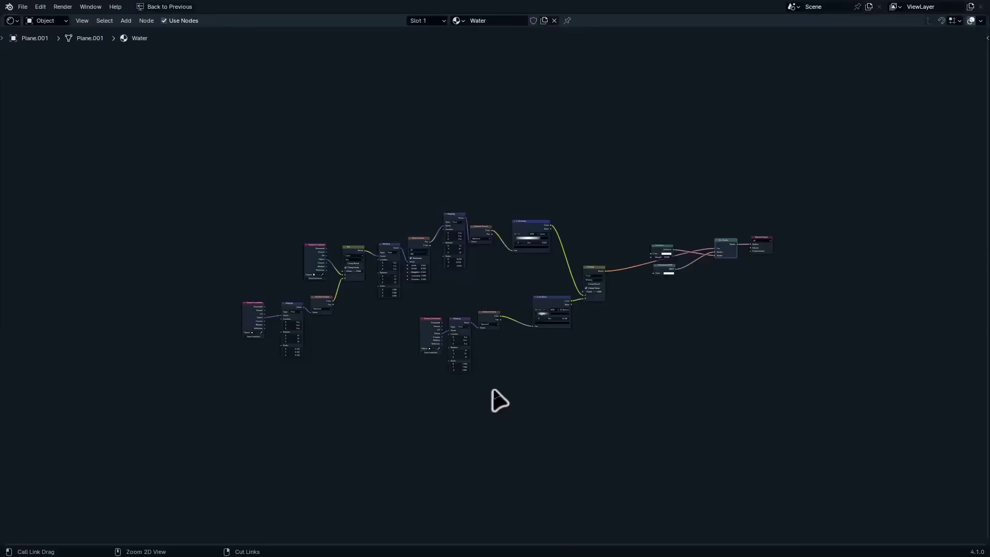
left_click_drag(608, 175, 247, 407)
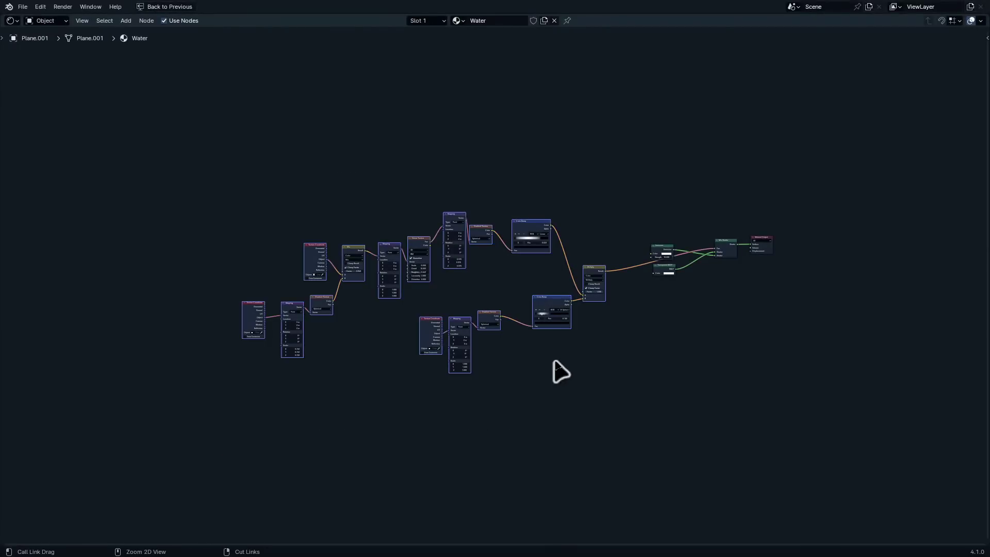
key("ctrl+j")
left_click_drag(555, 377, 284, 338)
middle_click_drag(389, 251, 511, 264)
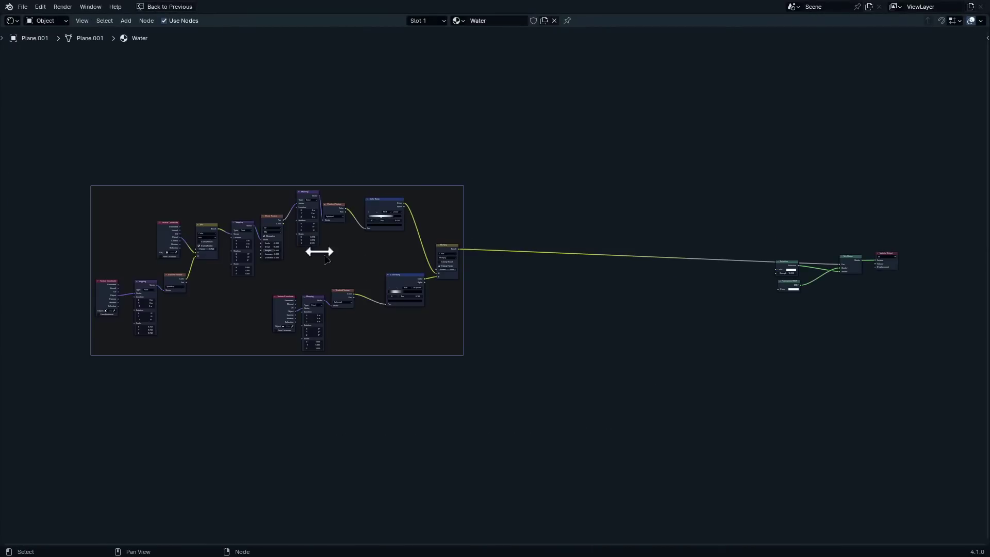
- Disconnect the framed Multiply result from the Mix Shader and restore Emission as its first shader input and Transparent BSDF as its second
scroll(593, 286, "up", 1)
middle_click_drag(609, 278, 598, 283)
middle_click_drag(598, 283, 503, 325)
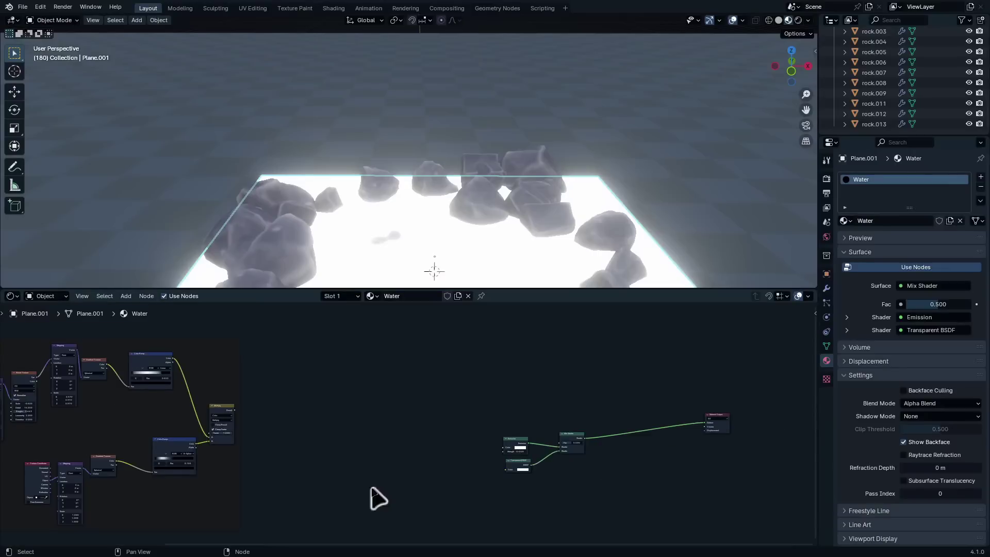
middle_click_drag(372, 485, 362, 460)
scroll(363, 447, "up", 1)
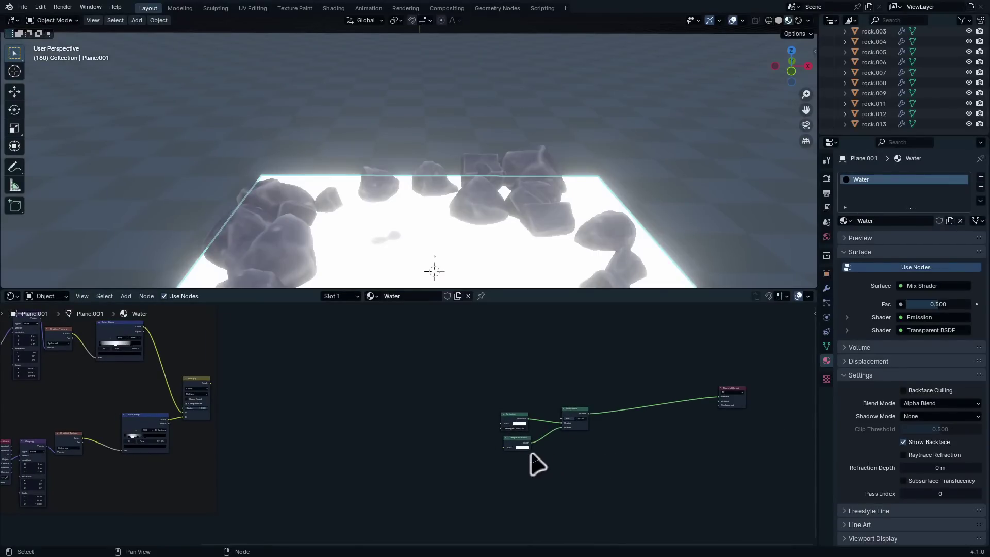
- Add a separate Noise Texture node below the Emission and Transparent BSDF nodes
scroll(536, 464, "up", 3)
key("shift+a")
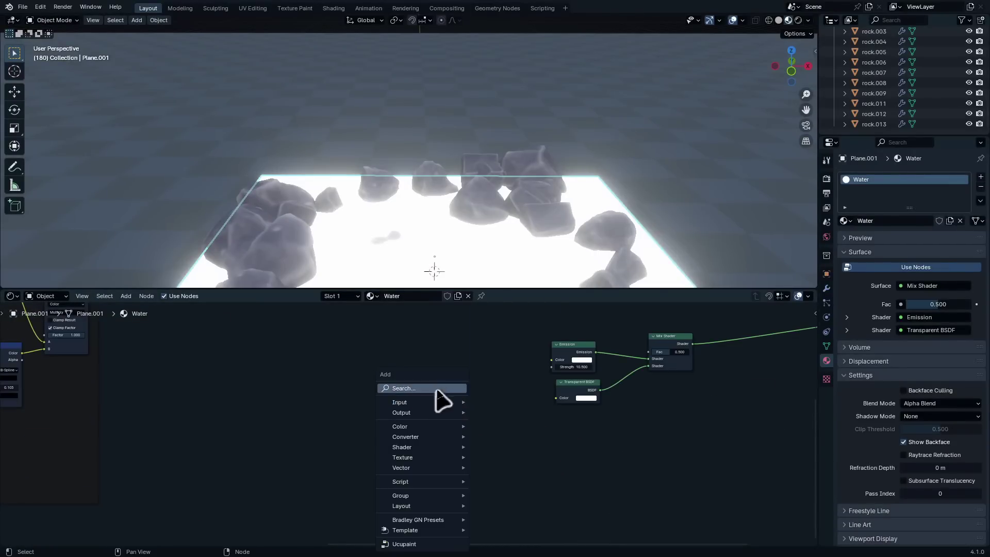
left_click(437, 389)
type("noise")
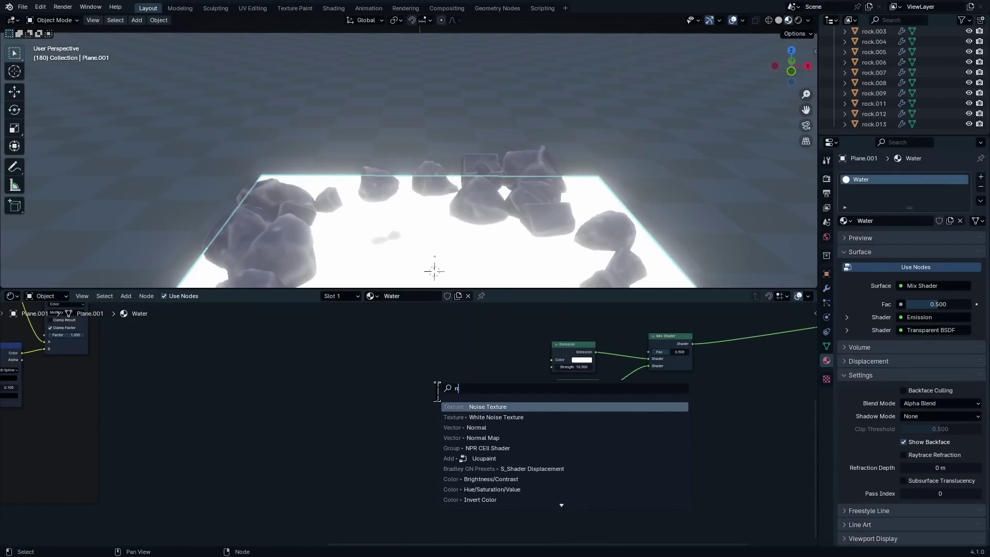
key("Return")
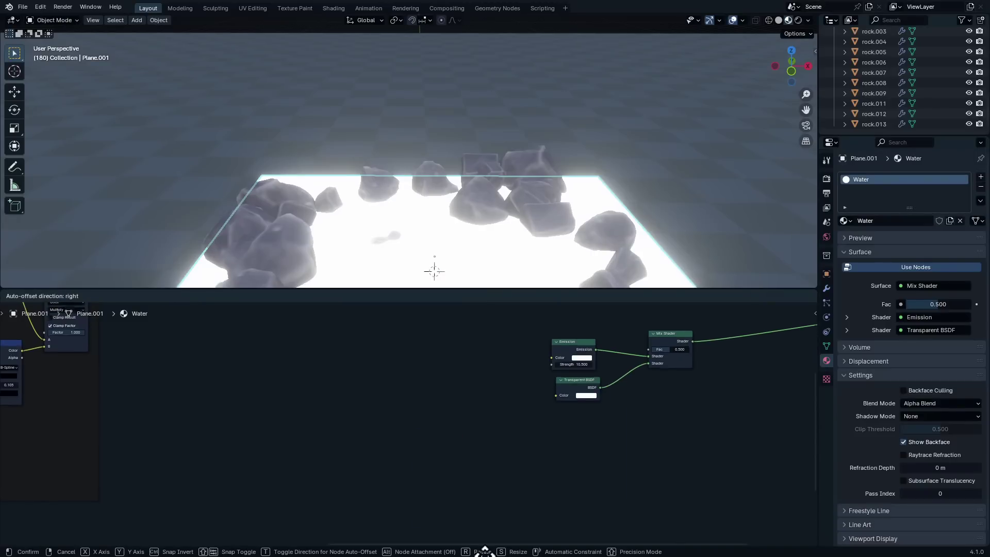
left_click(457, 448)
- Give the new Noise Texture a Mapping and Texture Coordinate setup, and feed the Mapping node with Object coordinates
scroll(357, 422, "down", 5)
scroll(416, 449, "down", 2)
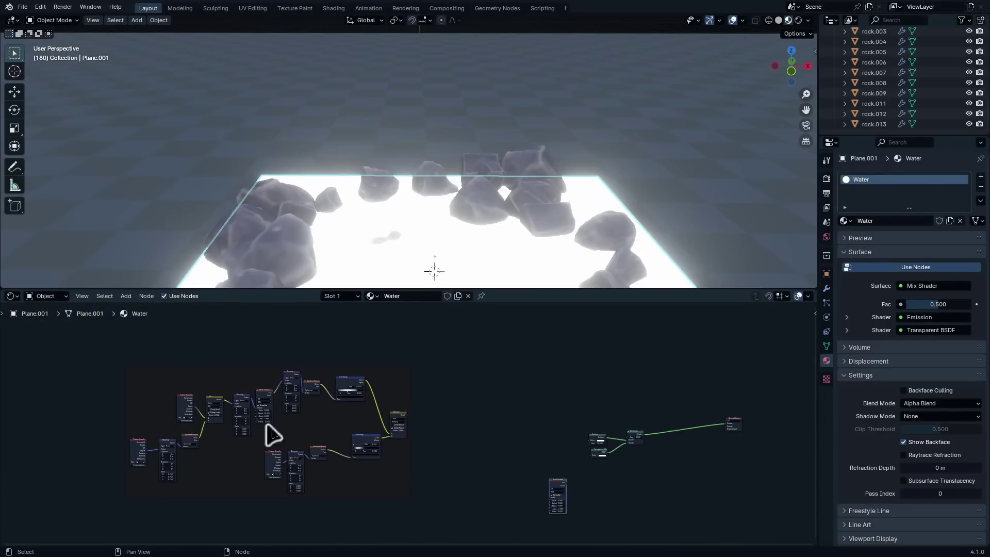
middle_click_drag(340, 474, 262, 420)
key("KP_Decimal")
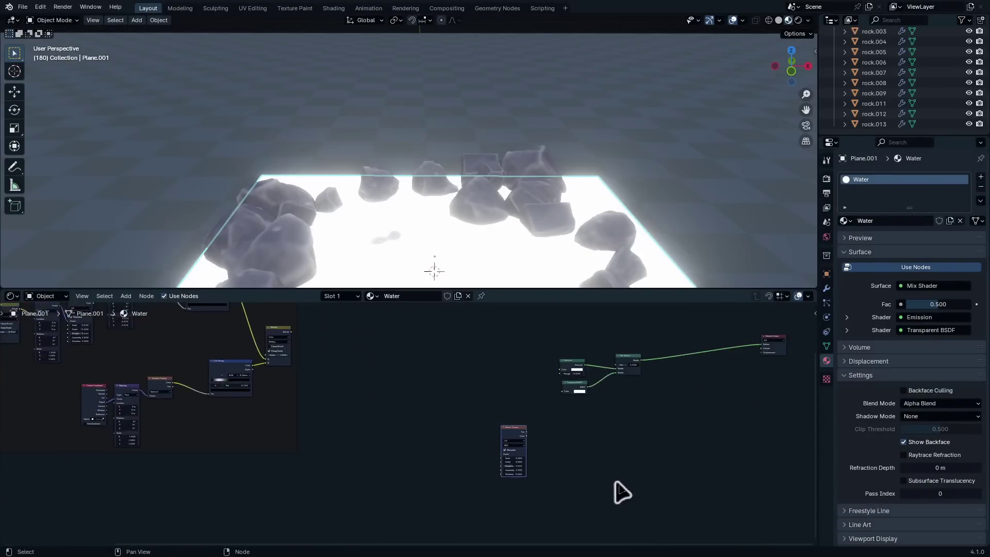
left_click_drag(442, 363, 364, 428)
scroll(391, 424, "up", 5)
middle_click_drag(391, 431, 493, 428)
key("ctrl+t")
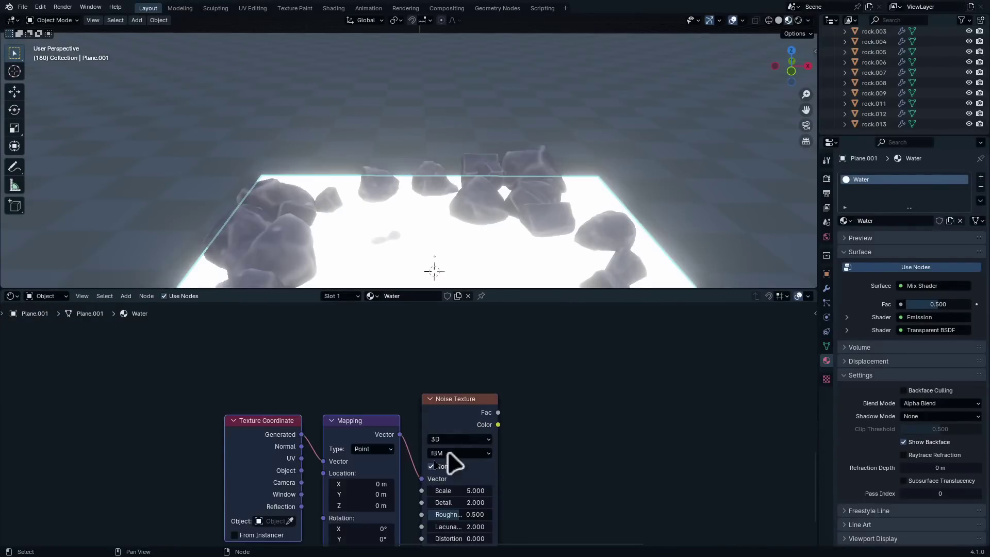
middle_click_drag(420, 464, 493, 392)
left_click_drag(349, 404, 396, 389)
scroll(299, 404, "down", 3)
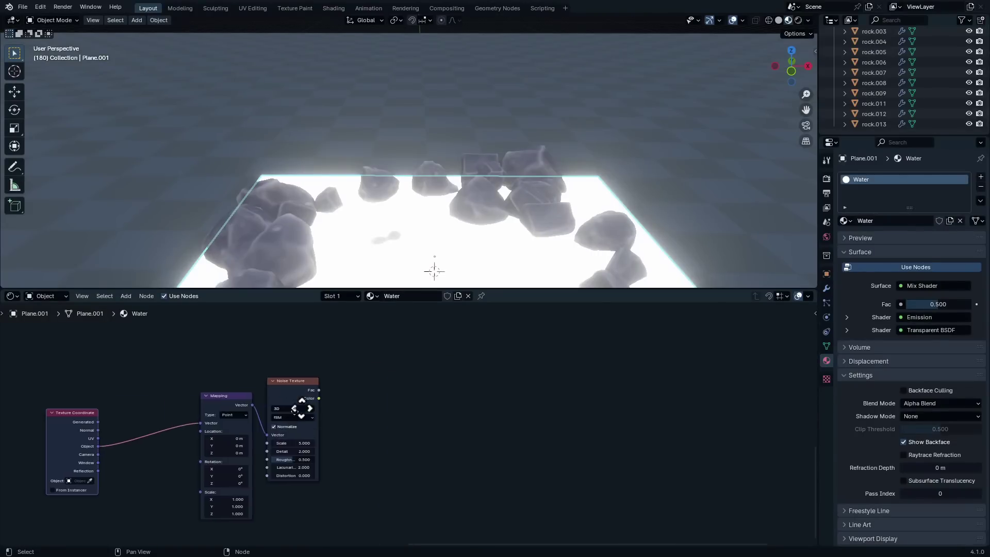
- Preview the new Noise Texture directly on the water plane
left_click(285, 406, "ctrl+shift")
middle_click_drag(457, 227, 521, 213)
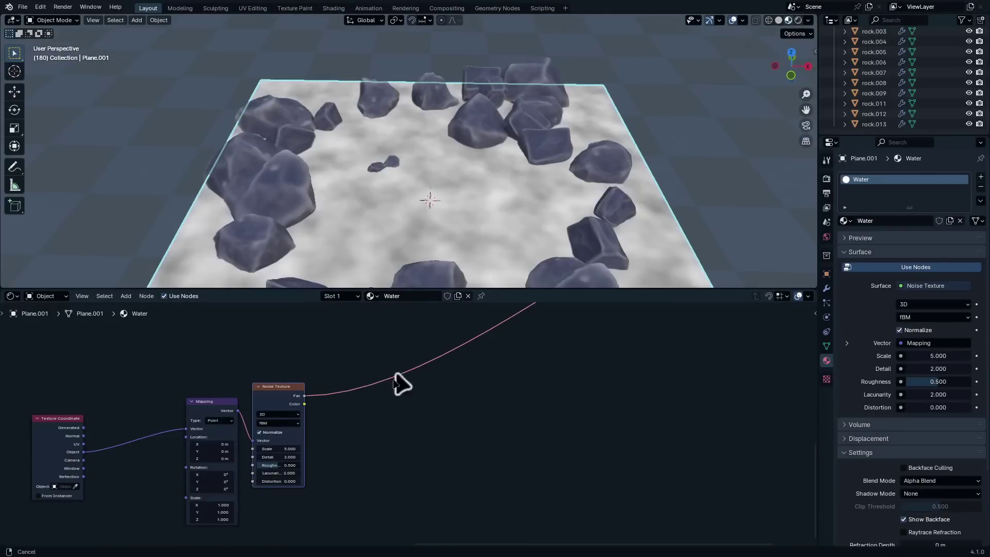
middle_click_drag(279, 219, 281, 167, "shift")
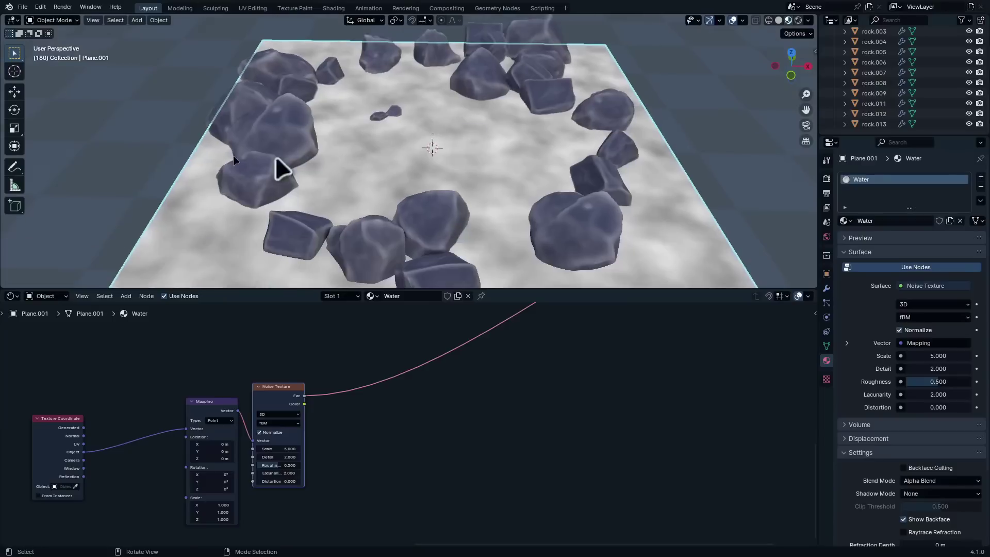
- Add a Gradient Texture node below the new Noise Texture's Texture Coordinate and Mapping nodes
middle_click_drag(151, 471, 466, 403)
scroll(293, 429, "up", 3)
key("shift+a")
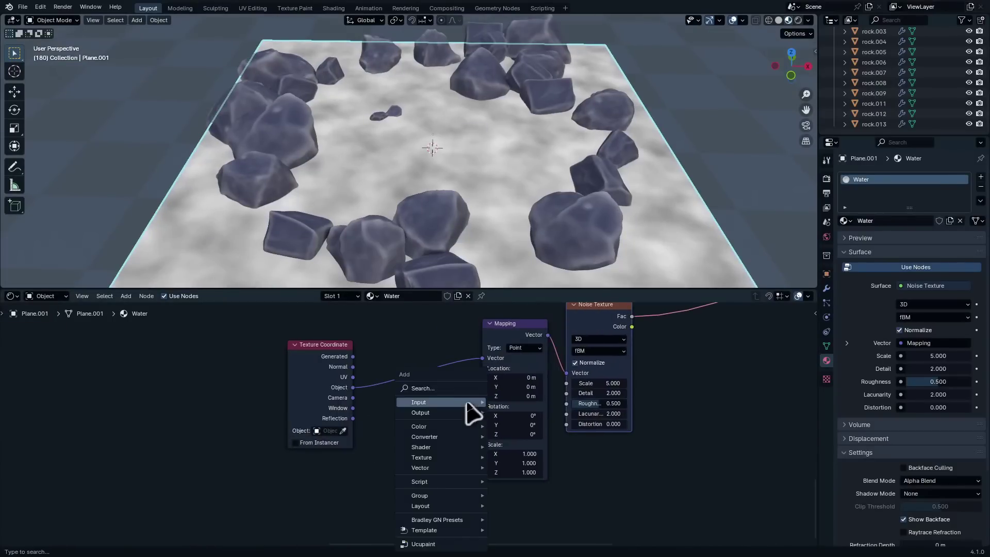
left_click(456, 390)
type("gra")
key("Return")
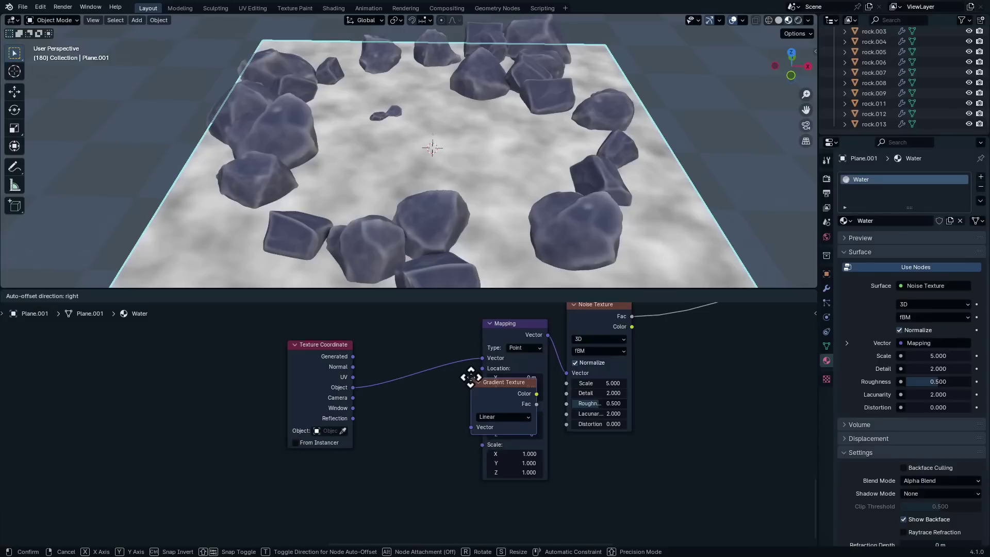
left_click(340, 478)
- Give the Gradient Texture a Mapping and Texture Coordinate setup, and feed the Mapping node with Object coordinates
key("ctrl+t")
middle_click_drag(347, 505, 504, 380)
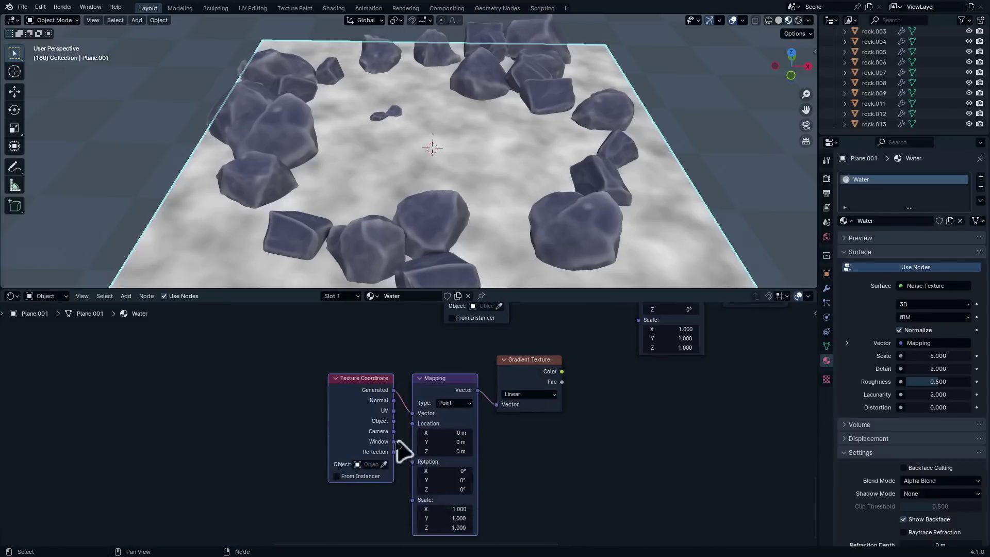
scroll(396, 439, "up", 2)
left_click_drag(385, 421, 413, 409)
- Insert a Mix Color node between the noise layer's Object coordinates and Mapping, and feed the Gradient Texture colour into its B input
scroll(454, 411, "down", 4)
middle_click_drag(626, 384, 578, 473)
scroll(541, 456, "up", 1)
key("shift+a")
left_click(501, 354)
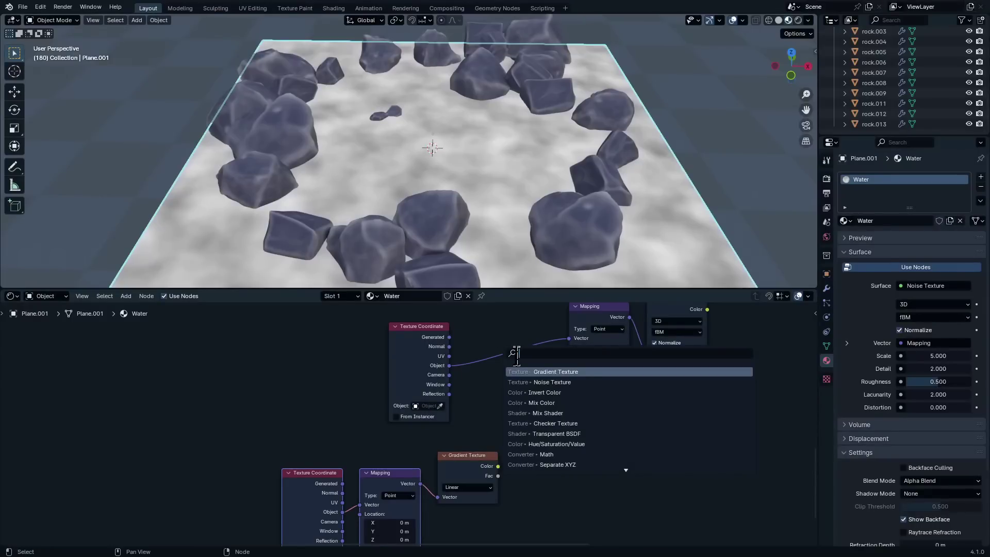
type("mix")
key("Return")
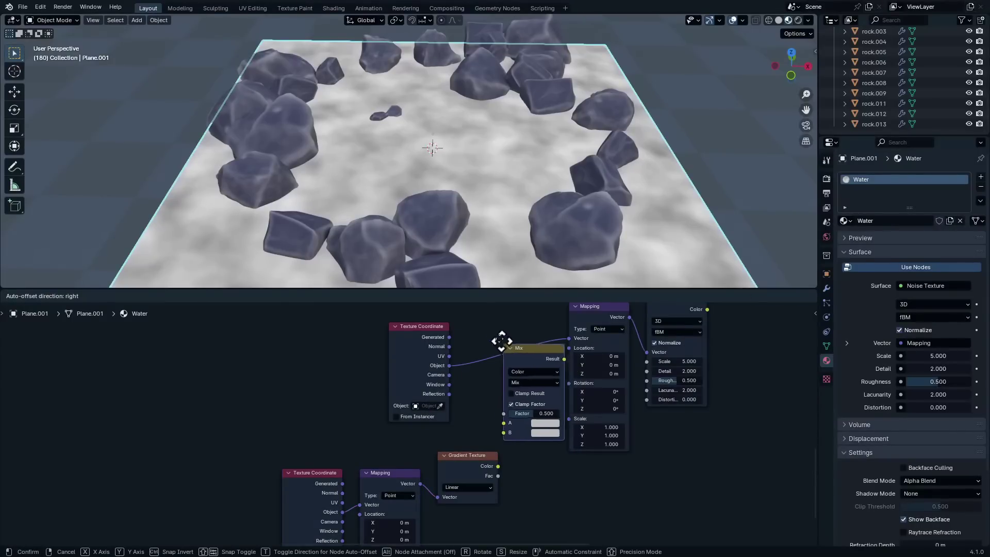
left_click(501, 341)
scroll(535, 454, "up", 1)
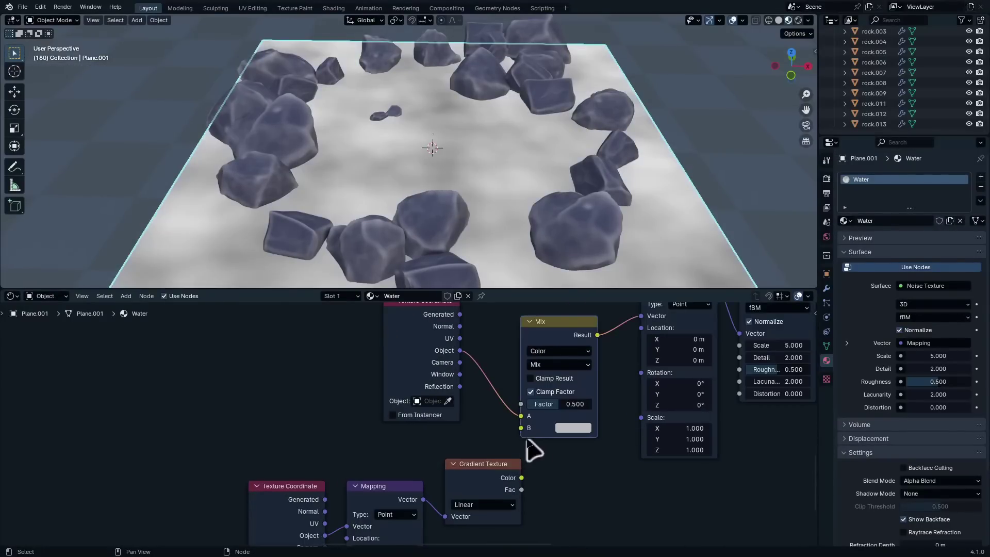
left_click_drag(520, 428, 521, 477)
- Set the Gradient Texture type to Spherical
middle_click_drag(592, 471, 531, 381)
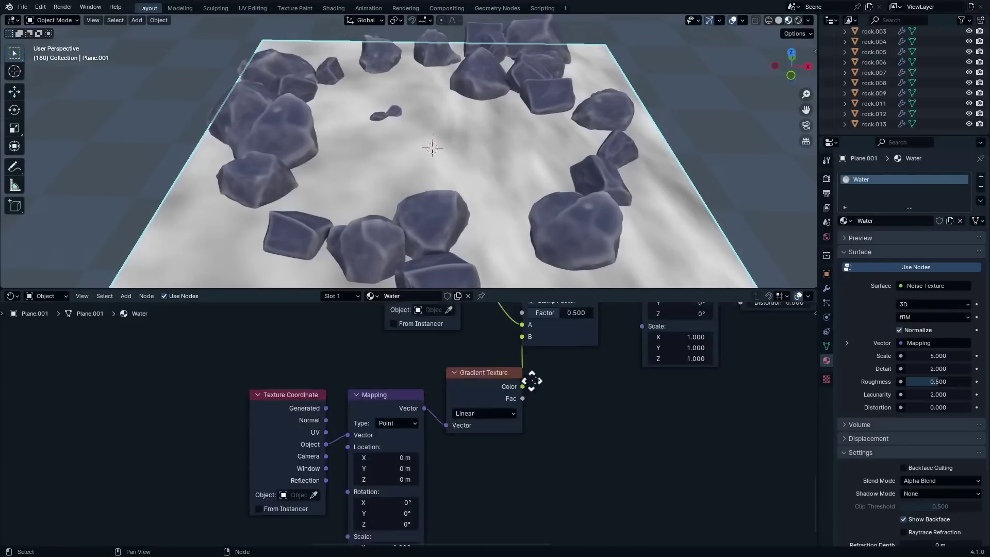
scroll(531, 380, "up", 2)
left_click(562, 402)
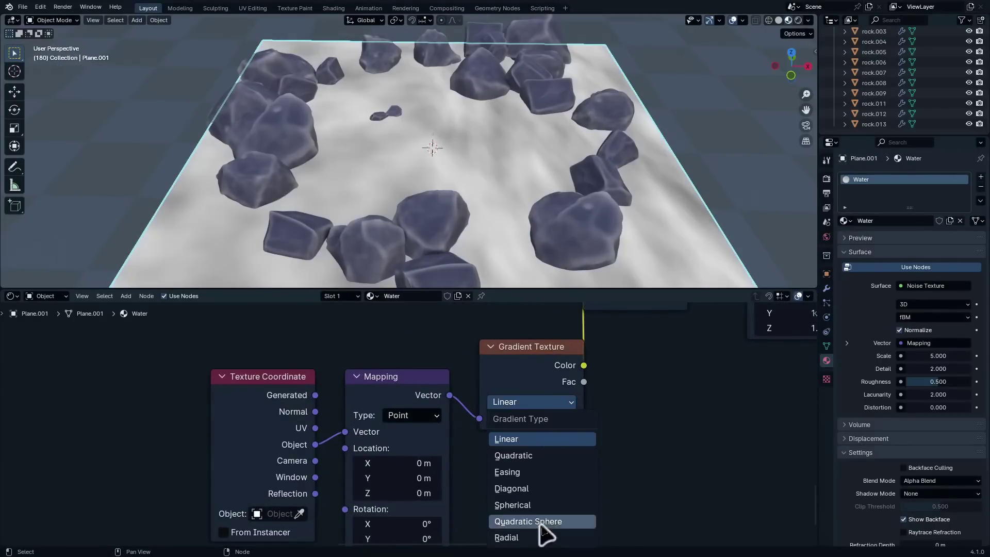
left_click(536, 506)
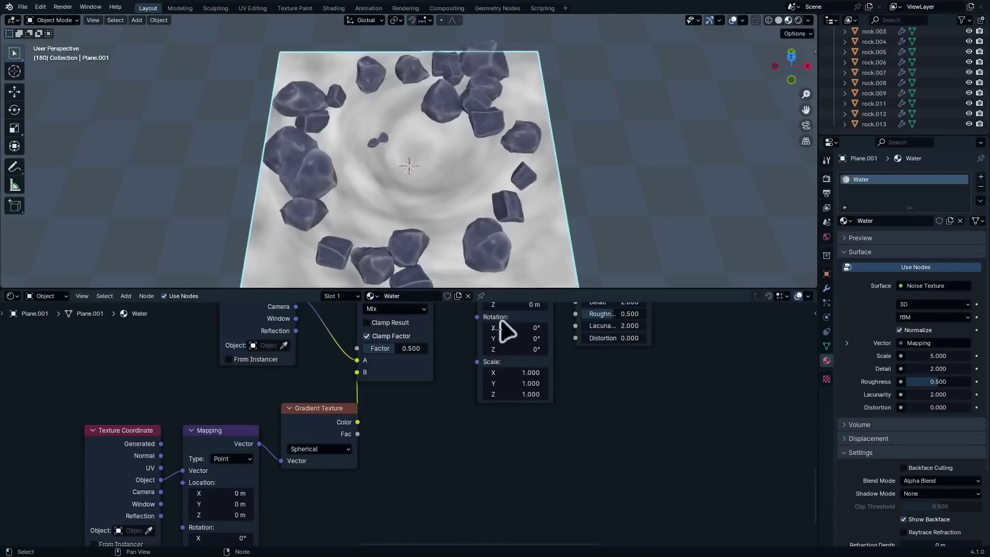
- Set the new Noise Texture's Detail to 15
scroll(546, 210, "up", 2)
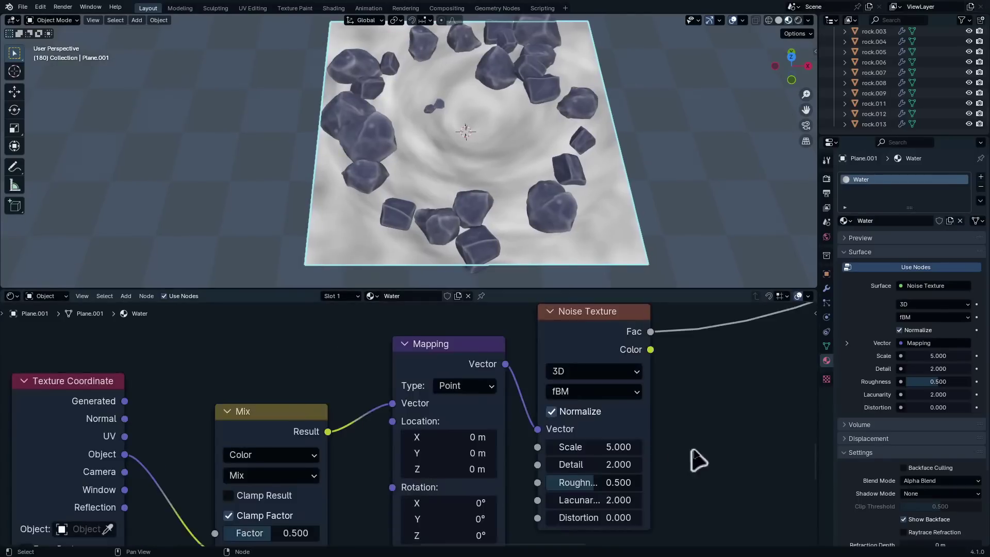
middle_click_drag(686, 454, 449, 398)
scroll(410, 419, "up", 3)
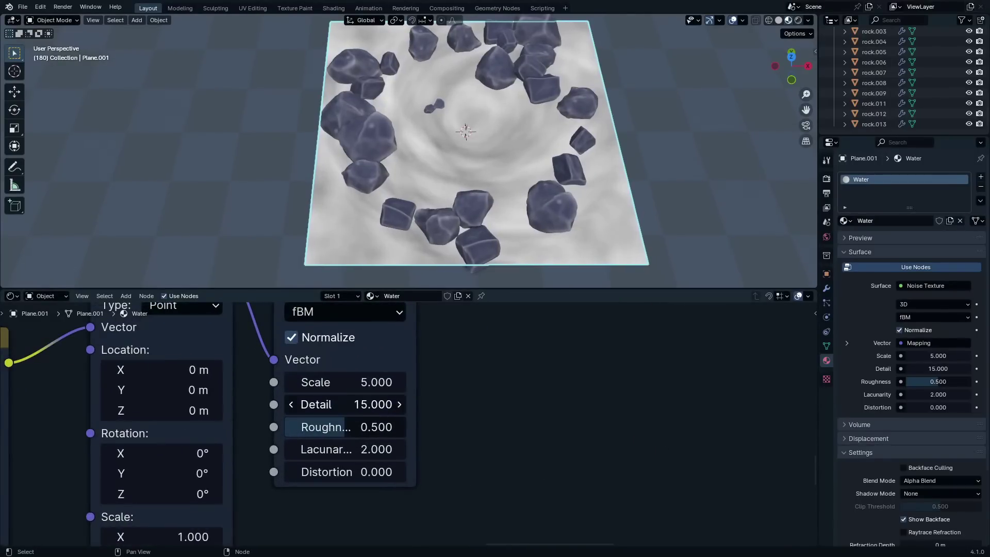
scroll(477, 151, "up", 4)
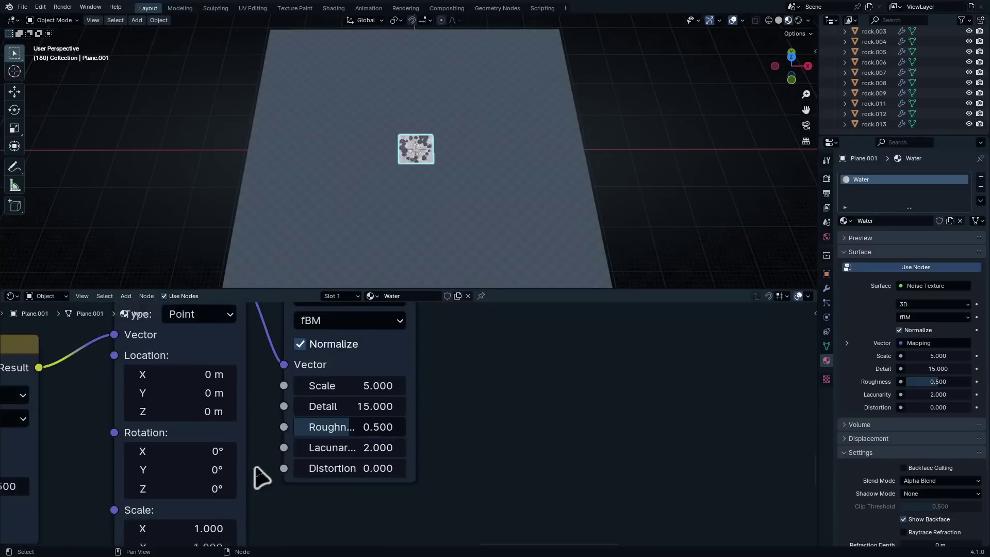
- Set the X, Y and Z scale of the Gradient Texture's Mapping node to 0.910
scroll(397, 125, "up", 8)
scroll(539, 149, "up", 3)
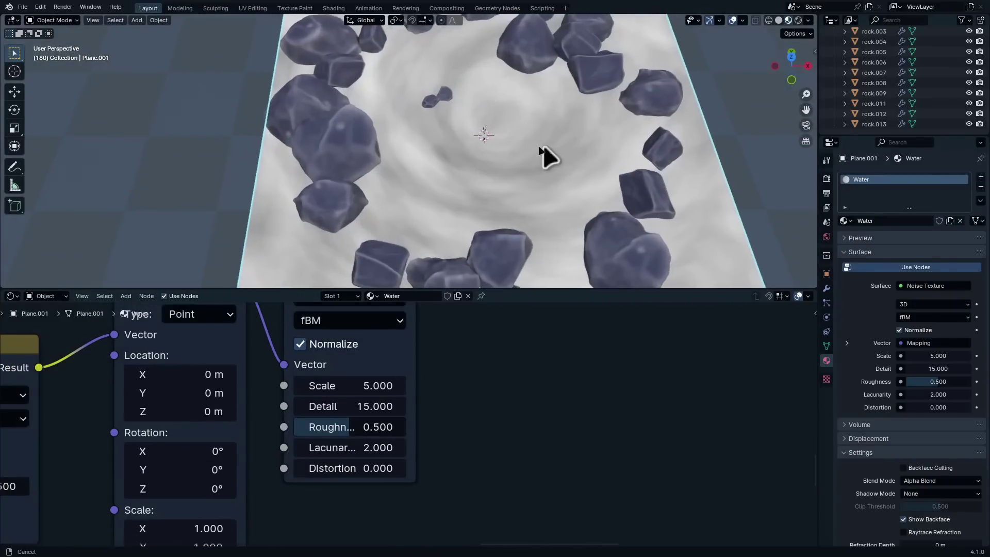
scroll(310, 407, "down", 5)
scroll(273, 425, "up", 3)
middle_click_drag(283, 472, 359, 528)
middle_click_drag(420, 442, 416, 317)
scroll(324, 423, "up", 4)
middle_click_drag(359, 468, 423, 441)
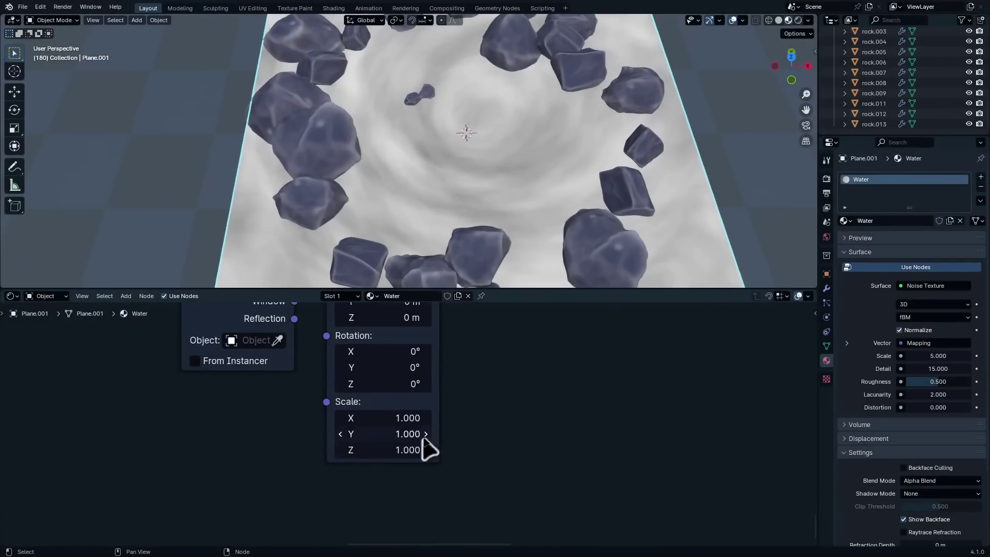
mouse_move(382, 417)
left_mouse_down()
mouse_move(410, 417)
mouse_move(377, 418)
mouse_move(395, 418)
mouse_move(378, 418)
mouse_move(387, 418)
left_mouse_up()
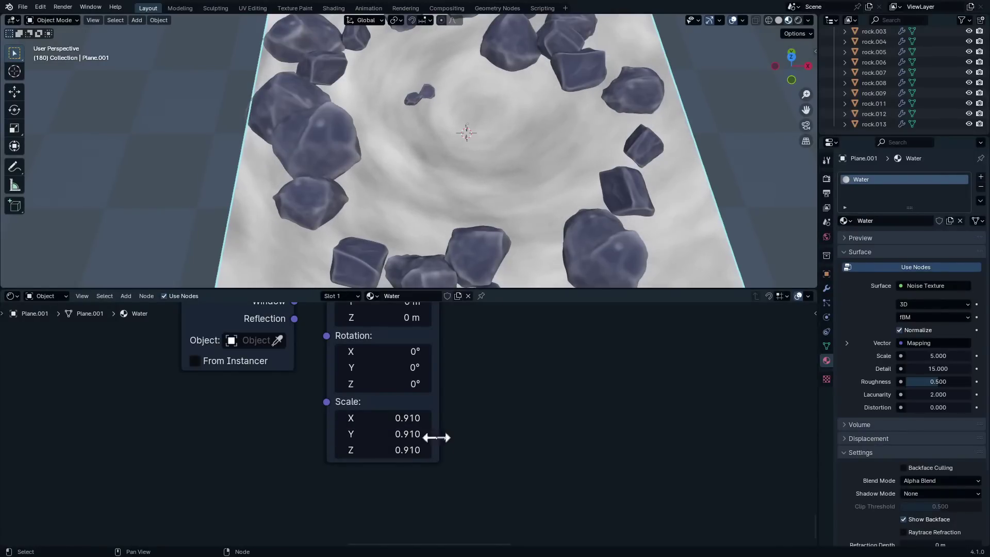
- Set the factor of the Mix node that distorts the noise coordinates to 0.634
scroll(503, 199, "down", 1)
middle_click_drag(531, 148, 473, 227, "shift")
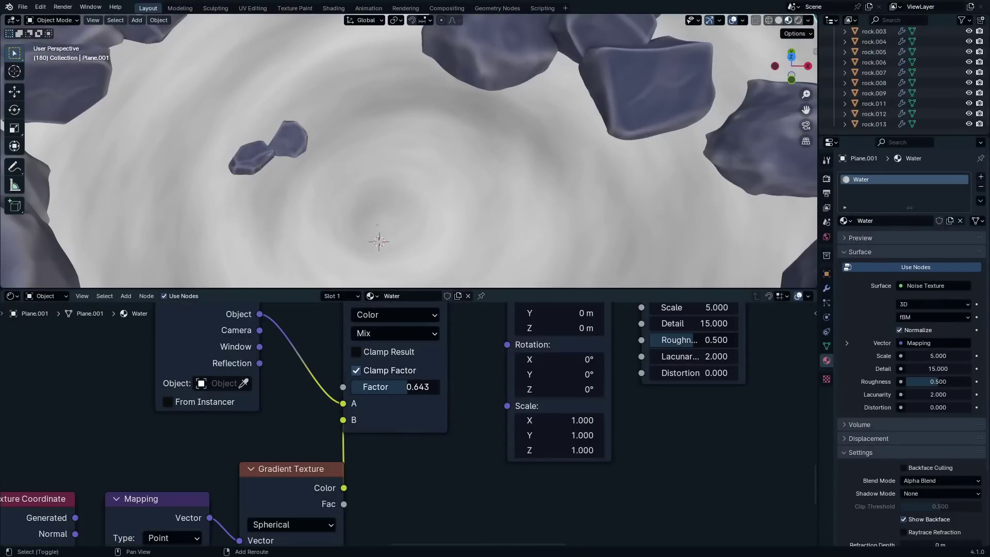
left_click_drag(402, 391, 399, 392)
scroll(497, 134, "down", 5)
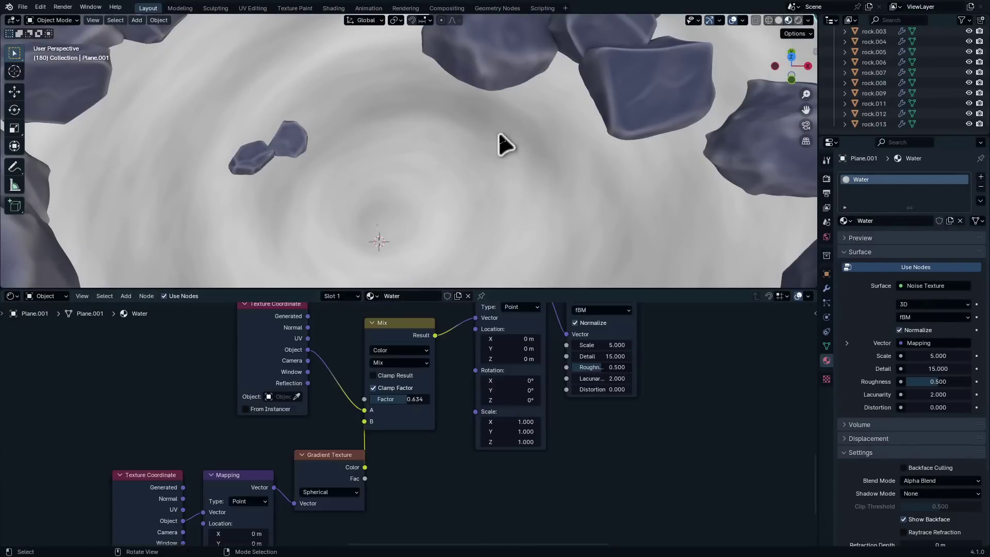
- Set the new Noise Texture's Roughness to 0.566
scroll(496, 134, "down", 5)
scroll(479, 175, "up", 3)
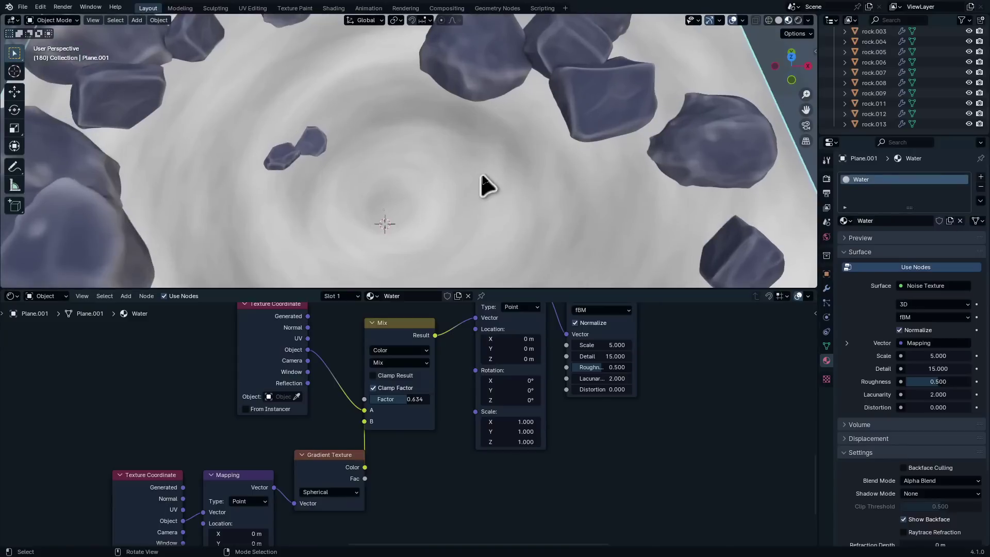
key("KP_Decimal")
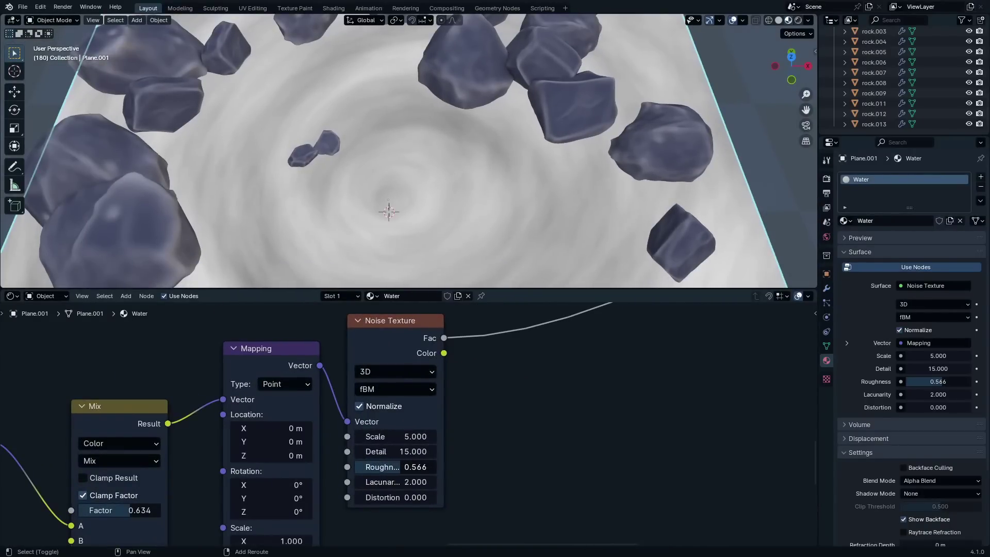
scroll(458, 197, "up", 5)
scroll(464, 205, "down", 7)
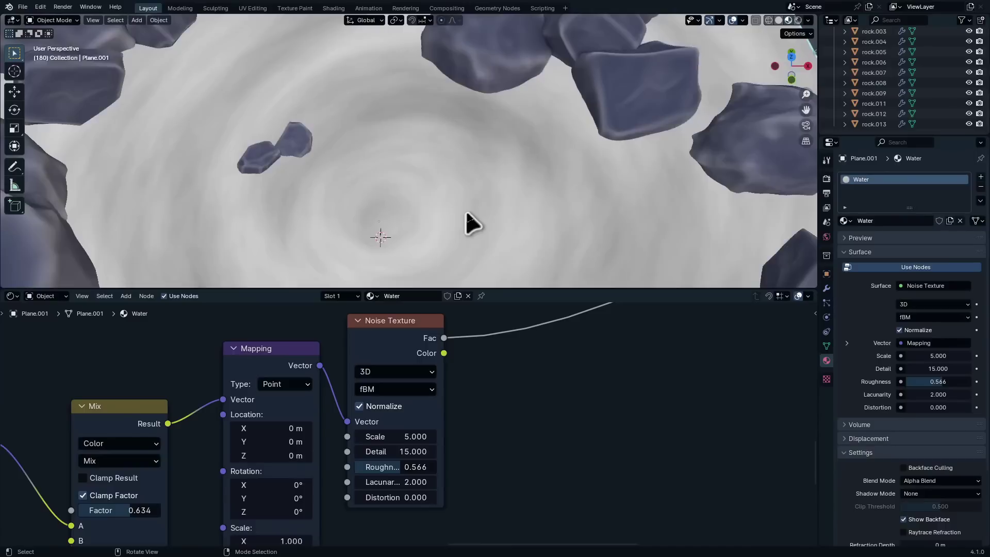
- Duplicate the Texture Coordinate, Mapping and Gradient Texture nodes and place the copies below and to the right of the noise layer
scroll(461, 441, "down", 2)
scroll(459, 438, "down", 6)
middle_click_drag(447, 444, 433, 401)
scroll(412, 439, "up", 3)
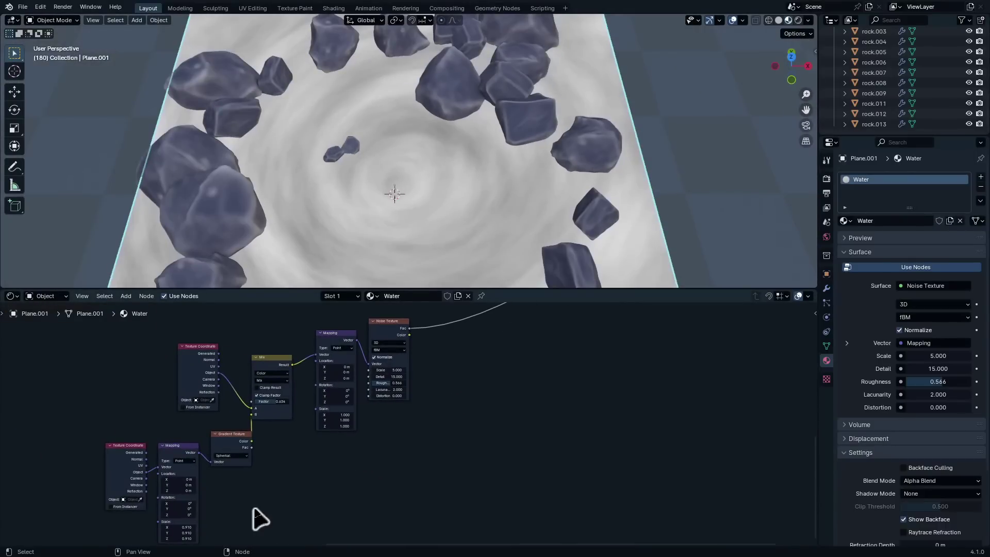
left_click_drag(253, 523, 91, 461)
middle_click_drag(459, 470, 355, 408)
key("shift+d")
left_click(587, 443)
- Reset the duplicated Mapping node to its default values
scroll(410, 420, "up", 4)
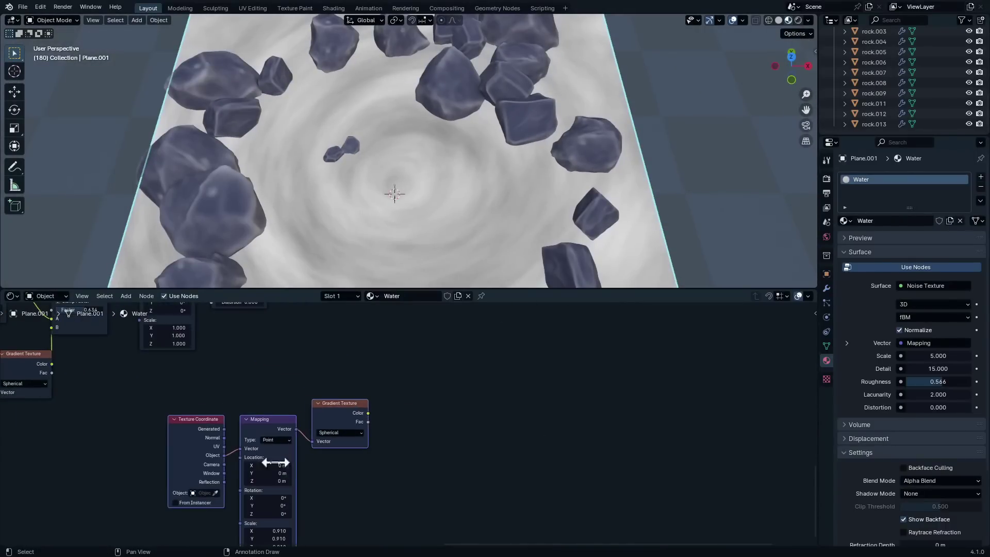
left_click(262, 429)
key("BackSpace")
scroll(279, 454, "up", 5)
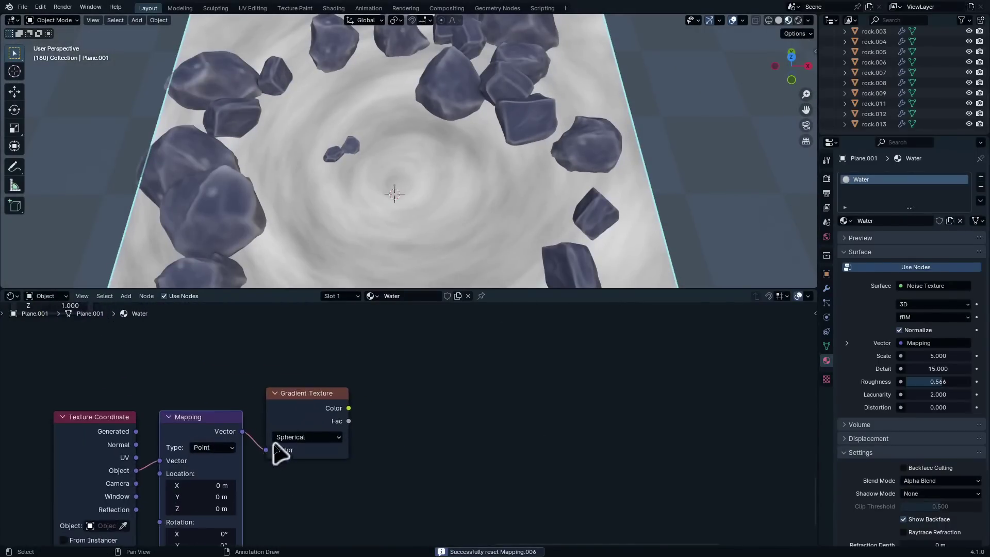
- Add a Color Ramp node and place it to the right of the duplicated Gradient Texture
middle_click_drag(276, 446, 396, 383)
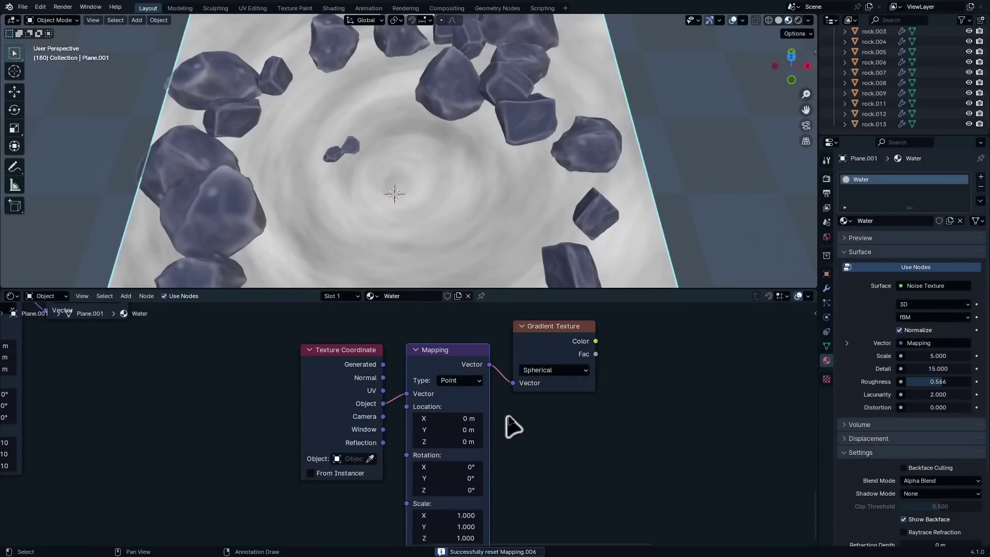
scroll(511, 420, "down", 2)
middle_click_drag(514, 409, 371, 428)
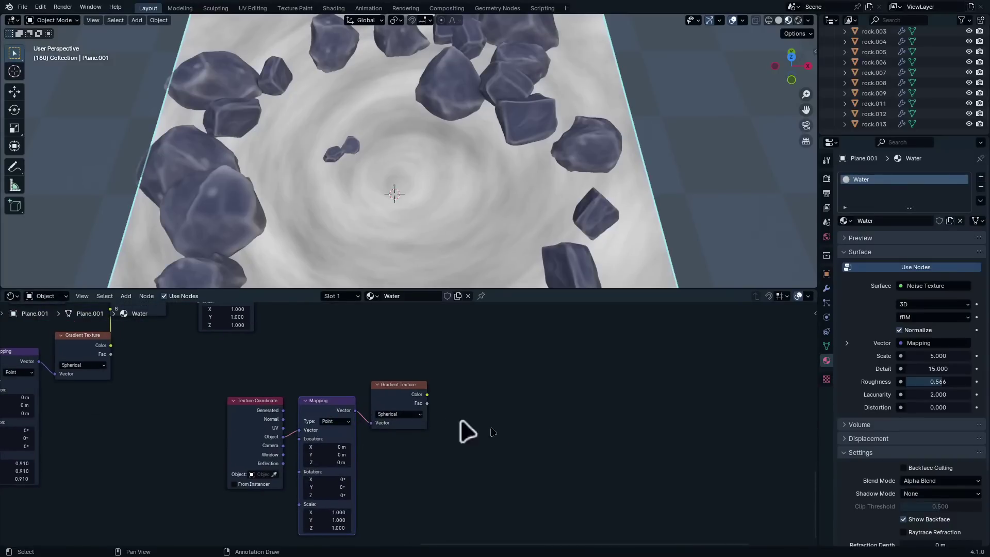
middle_click_drag(570, 434, 546, 479)
scroll(484, 438, "down", 3)
middle_click_drag(479, 415, 456, 485)
key("q")
key("c")
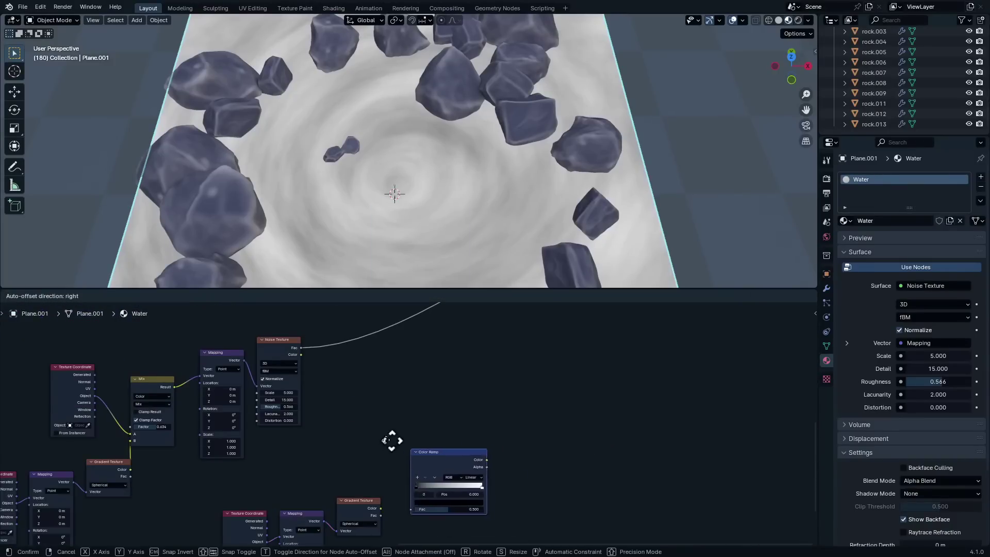
left_click(391, 440)
scroll(420, 516, "up", 4)
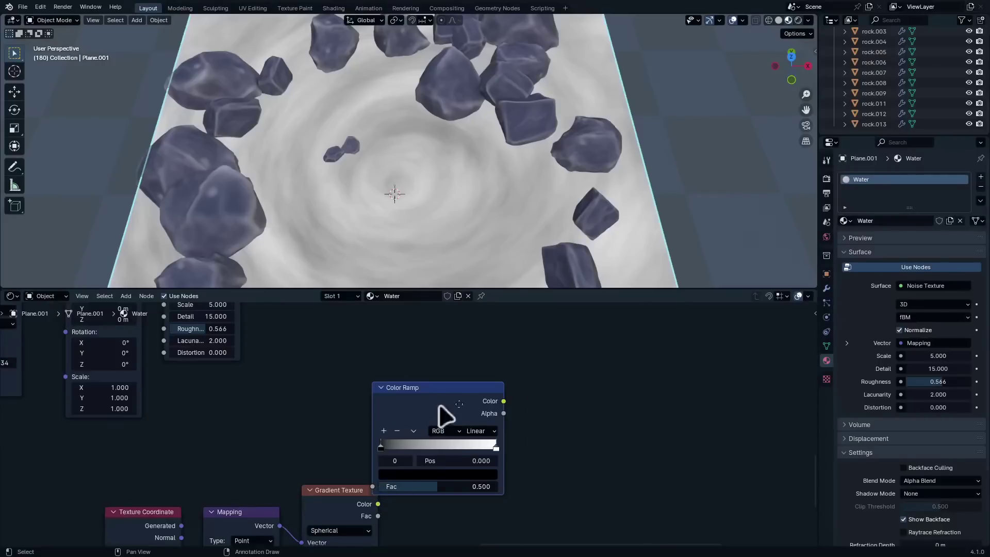
left_click_drag(459, 404, 500, 411)
- Connect the duplicated Gradient Texture's Color output to the Color Ramp's Fac input
scroll(411, 425, "up", 3)
middle_click_drag(399, 506, 369, 451)
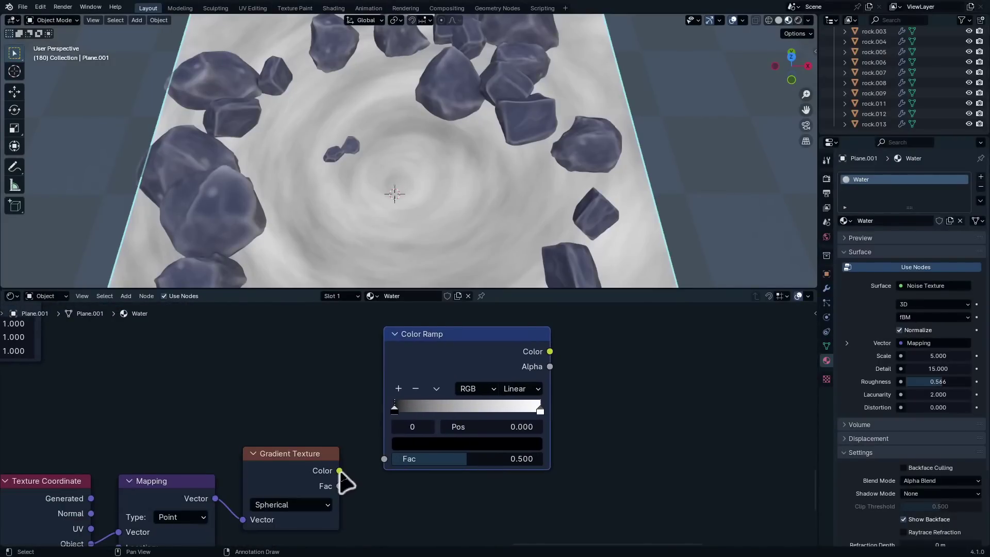
left_click_drag(341, 471, 384, 458)
- Combine the new Noise Texture and the Color Ramp in a Mix node that feeds the material preview
scroll(416, 413, "down", 4)
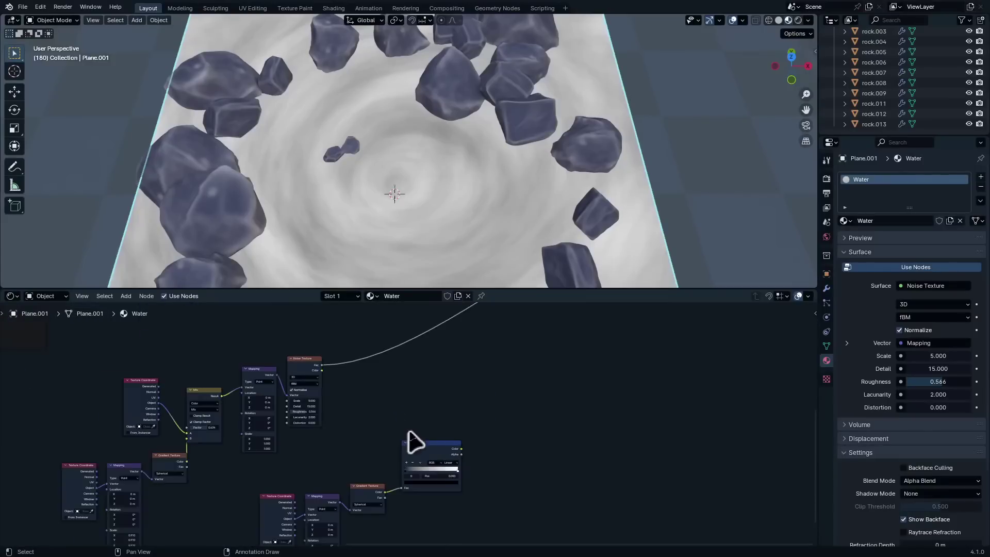
scroll(409, 432, "up", 1)
middle_click_drag(409, 432, 351, 482)
right_click_drag(247, 420, 380, 503, "ctrl+shift")
scroll(438, 515, "up", 2)
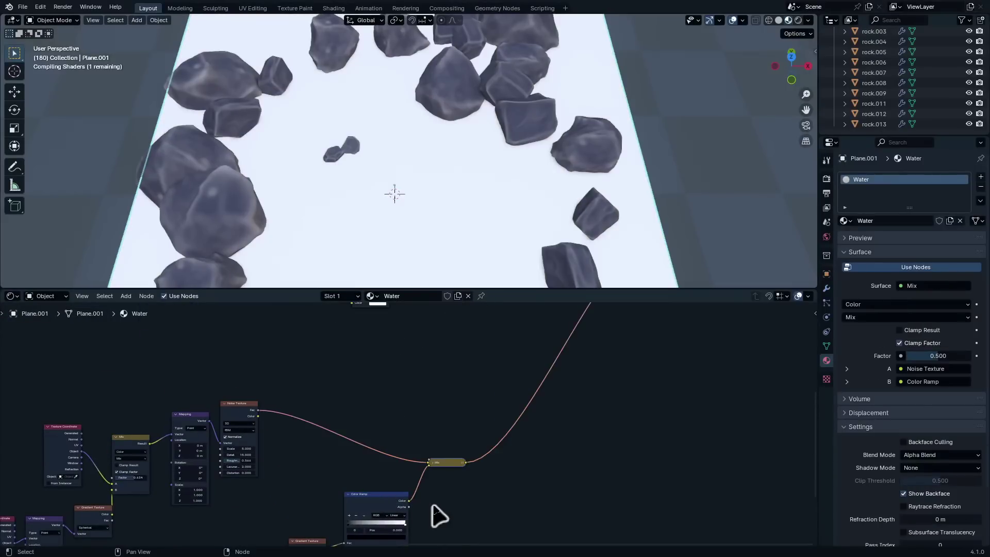
- Reposition and expand the Mix node combining noise and Color Ramp, and set its blend mode to Multiply
middle_click_drag(438, 515, 326, 420)
scroll(321, 410, "up", 4)
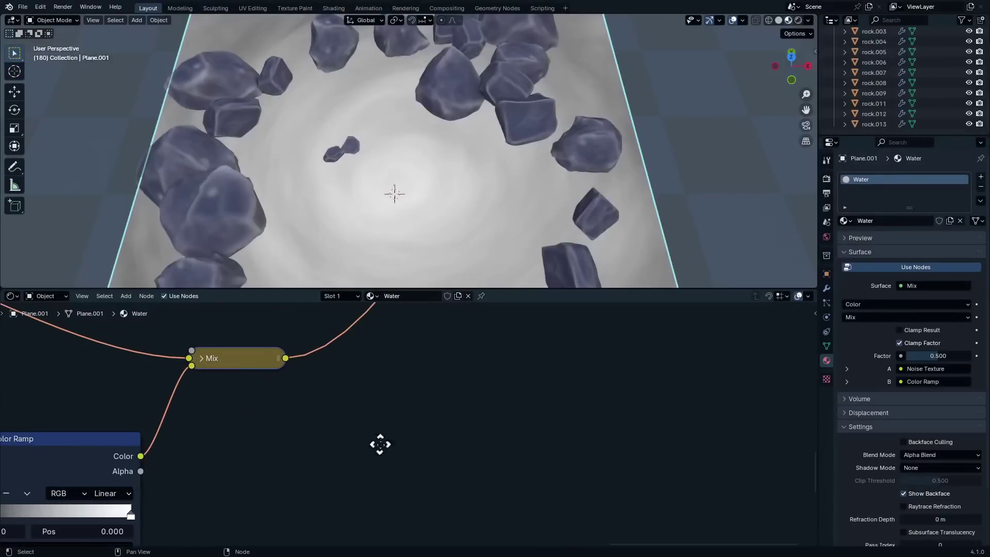
middle_click_drag(283, 398, 416, 462)
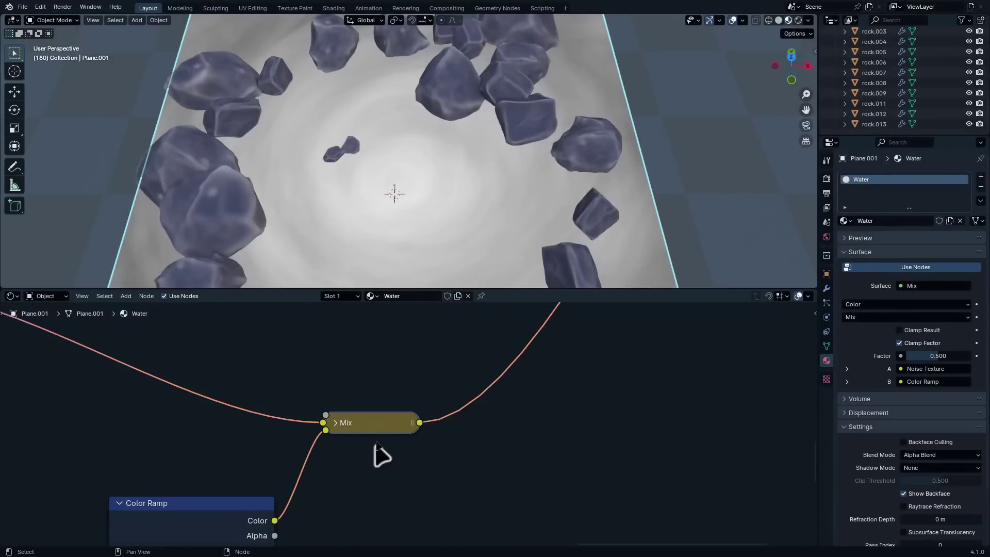
left_click_drag(364, 423, 386, 386)
left_click(356, 385)
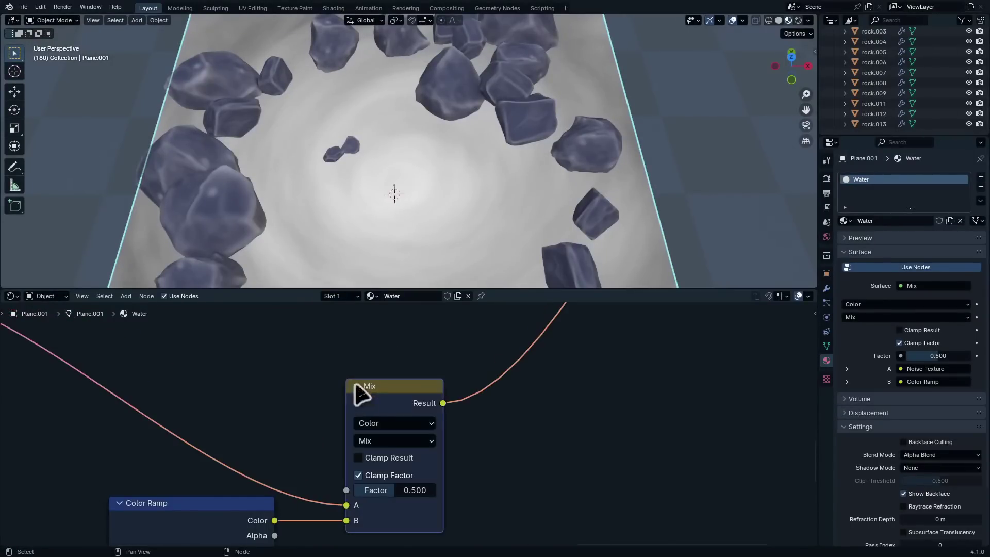
left_click(383, 442)
left_click(382, 383)
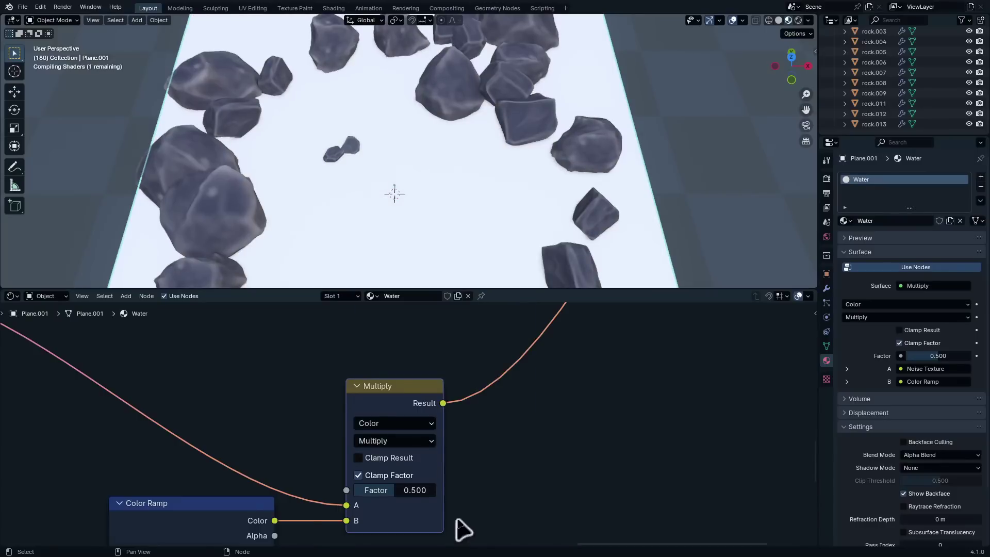
scroll(423, 495, "down", 5)
middle_click_drag(405, 489, 416, 480)
scroll(413, 472, "up", 3)
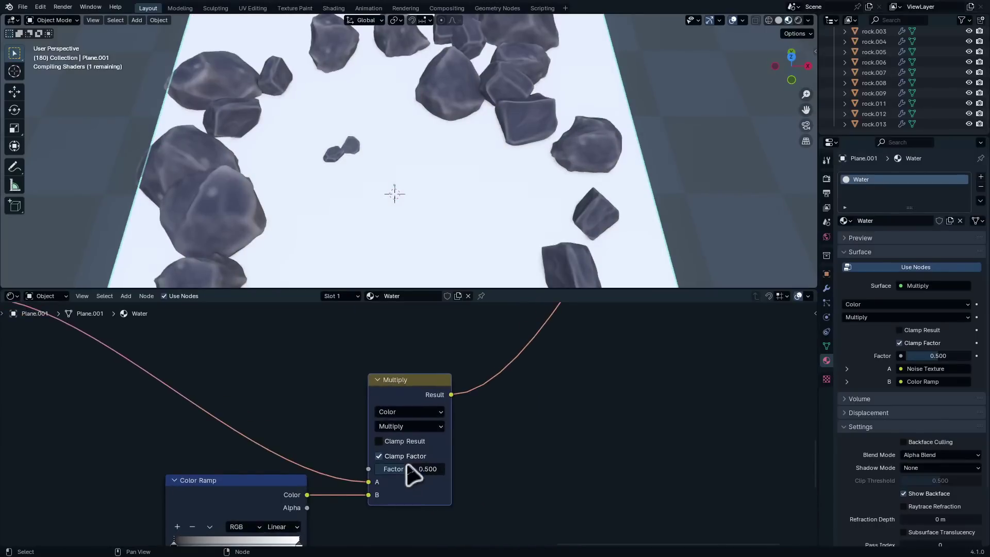
- Raise the factor of the Multiply node combining the noise and Color Ramp to 1.000
left_click_drag(406, 468, 444, 467)
scroll(447, 472, "down", 2)
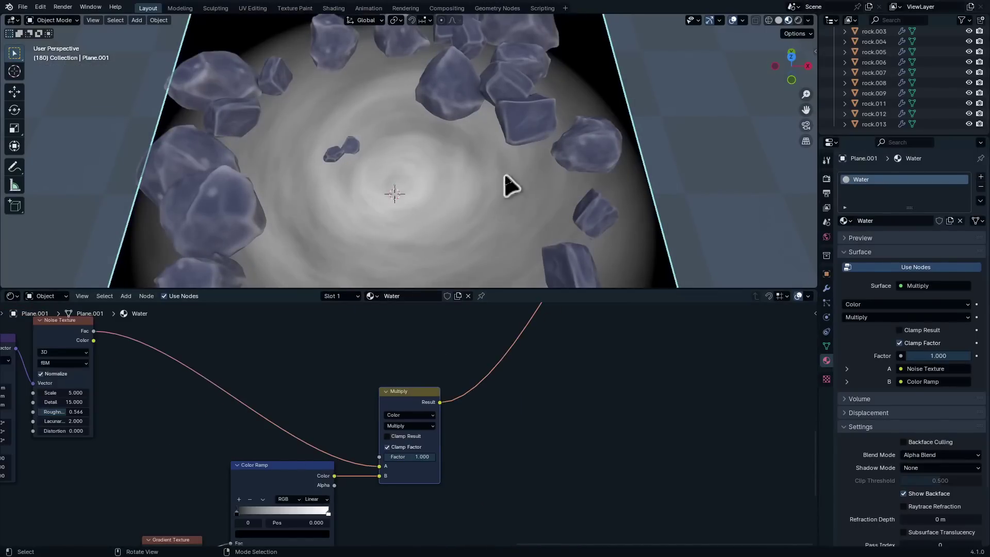
middle_click_drag(393, 426, 447, 384)
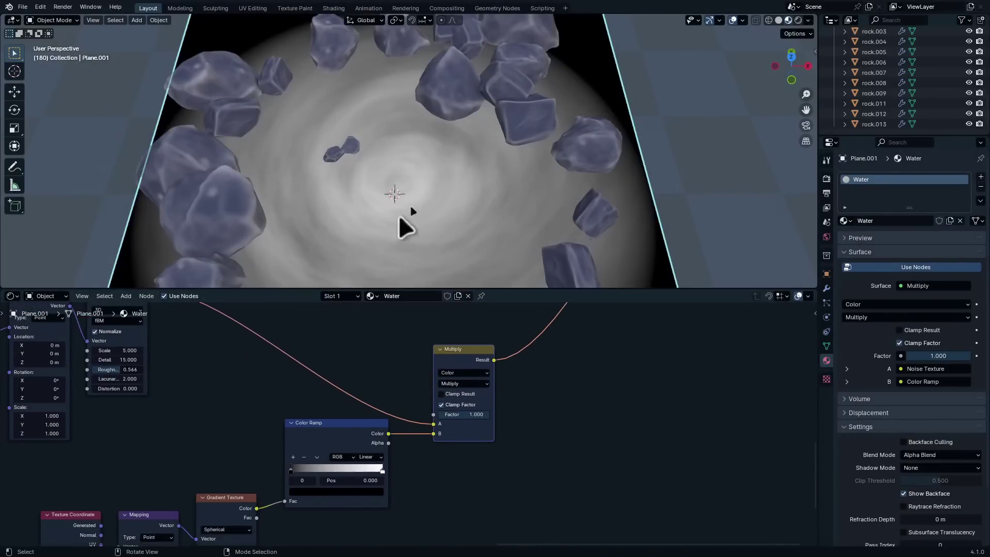
- Give the spherical gradient's Color Ramp a white middle stop between two black stops, with the last black stop at position 0.845
scroll(326, 484, "up", 3)
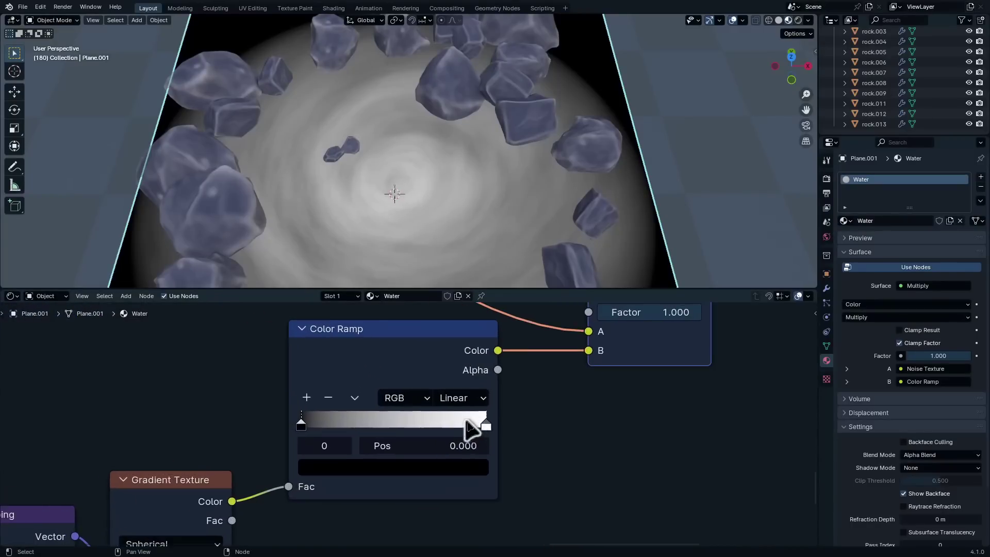
left_click_drag(485, 428, 457, 424)
left_click(306, 397)
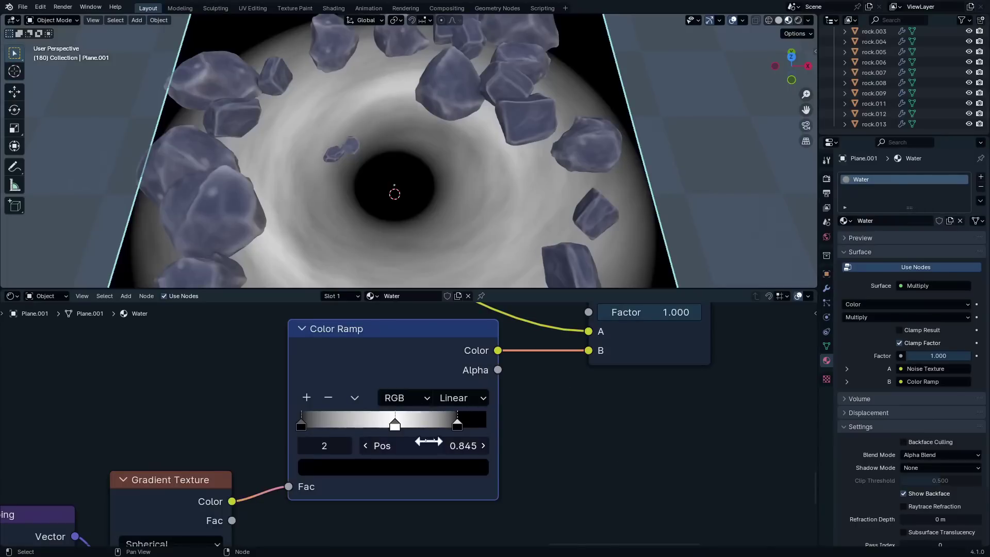
- Try Constant interpolation on the Color Ramp and settle on B-Spline
left_click(455, 398)
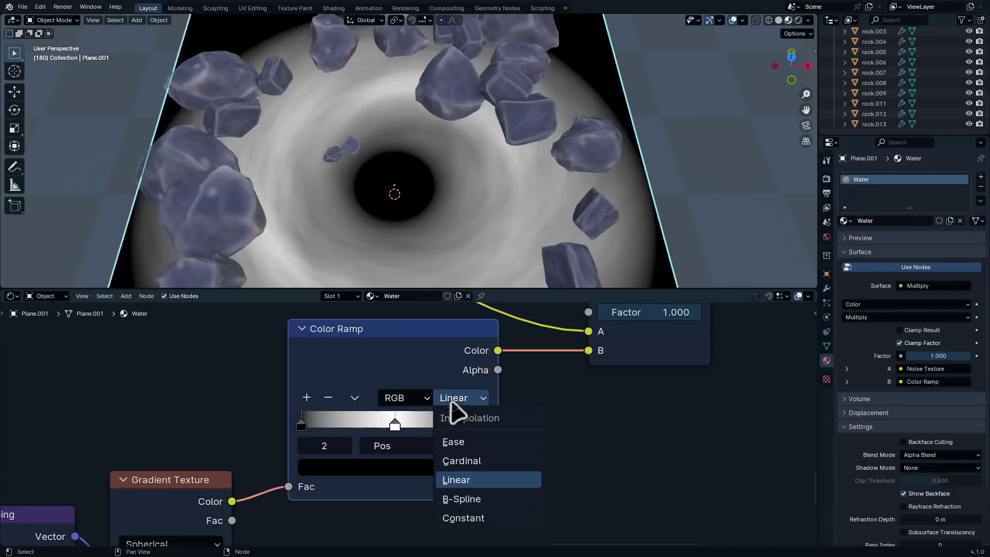
left_click(479, 519)
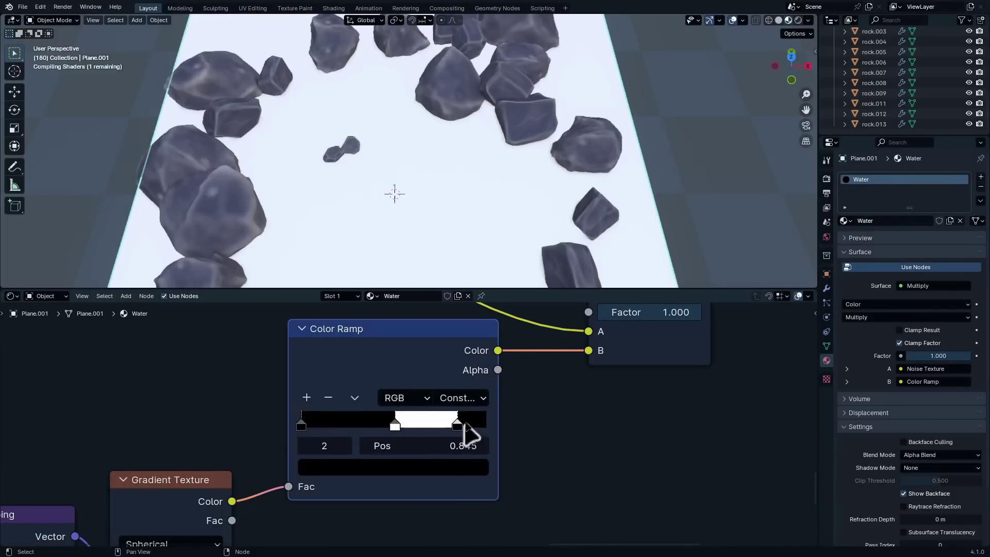
left_click(456, 402)
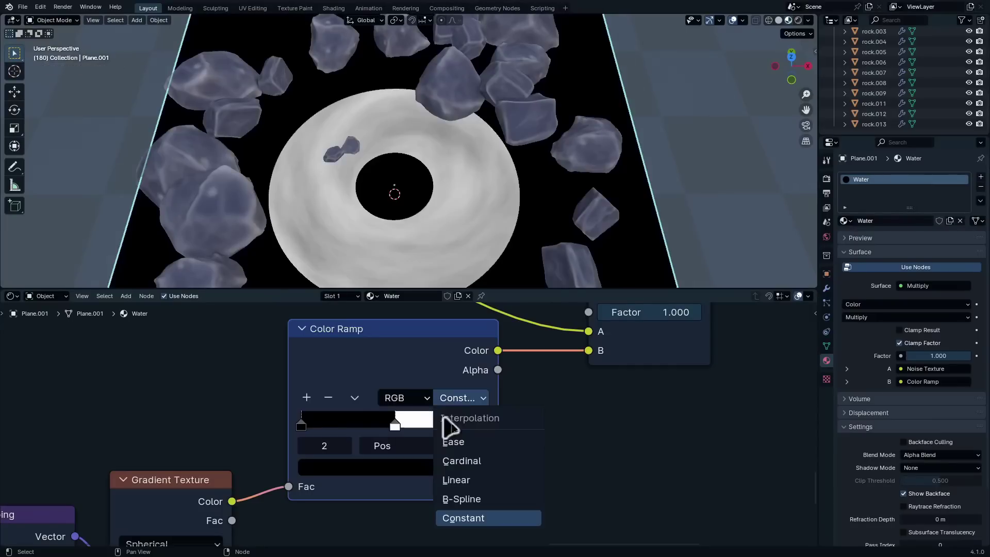
left_click(464, 499)
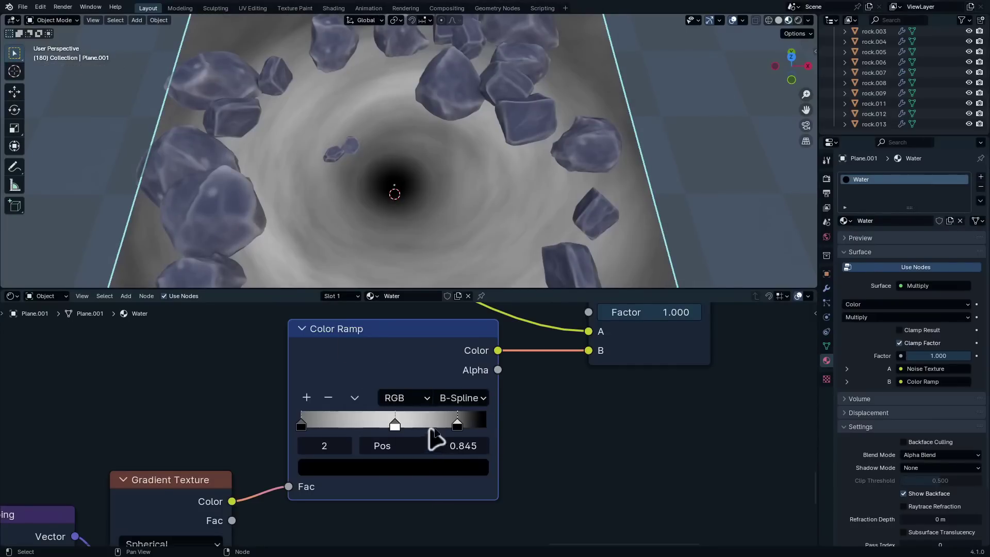
- Shift the Color Ramp's stops closer together, with the last black stop at 0.527 and the other two near the ramp's start
left_click_drag(449, 425, 399, 427)
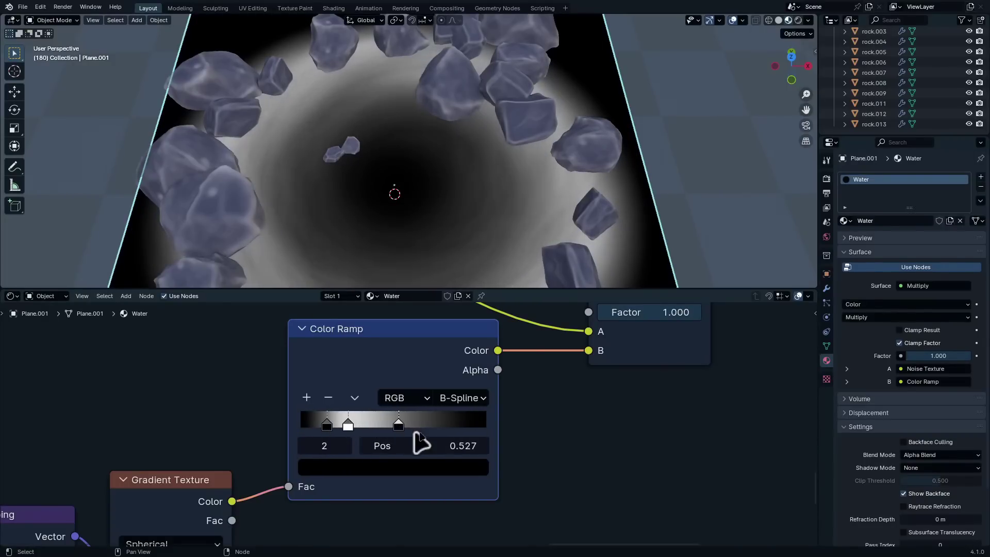
scroll(440, 429, "down", 2)
middle_click_drag(420, 437, 426, 406)
scroll(426, 209, "down", 2)
scroll(433, 216, "down", 2)
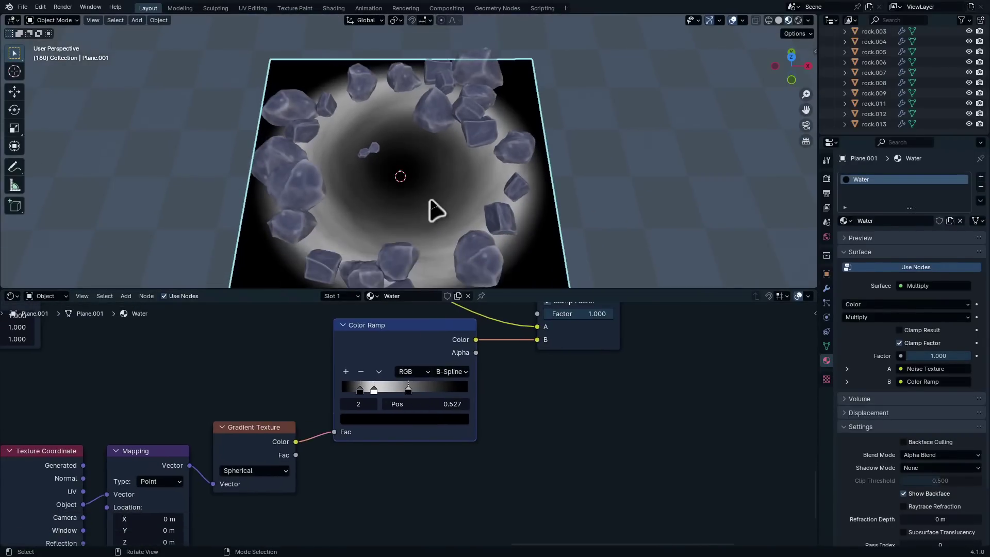
scroll(437, 197, "up", 5)
scroll(567, 415, "down", 6)
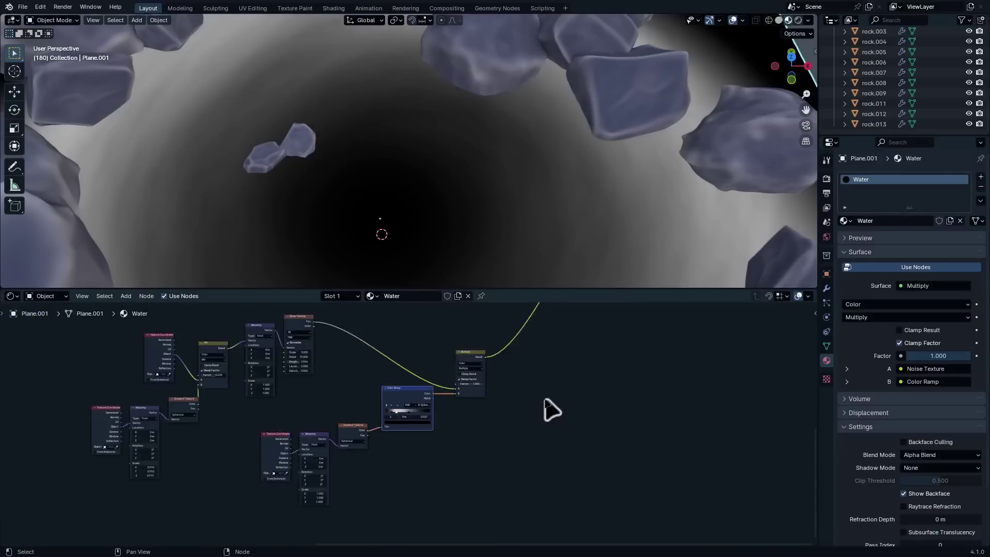
- Connect the Multiply result to the Mix Shader's Fac and the Mix Shader's output to the Material Output's Surface
left_click_drag(454, 396, 450, 369)
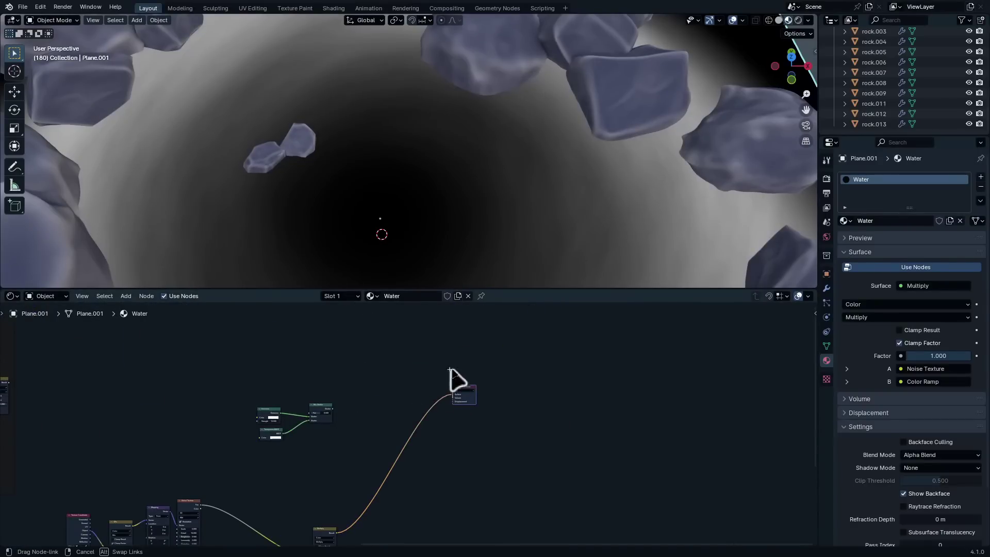
scroll(342, 493, "up", 3)
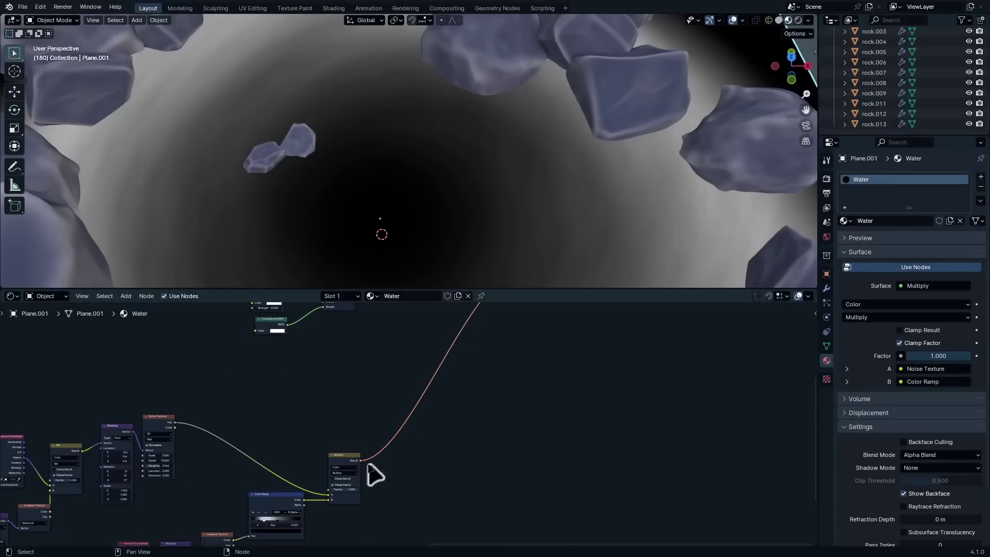
left_click_drag(362, 464, 314, 355)
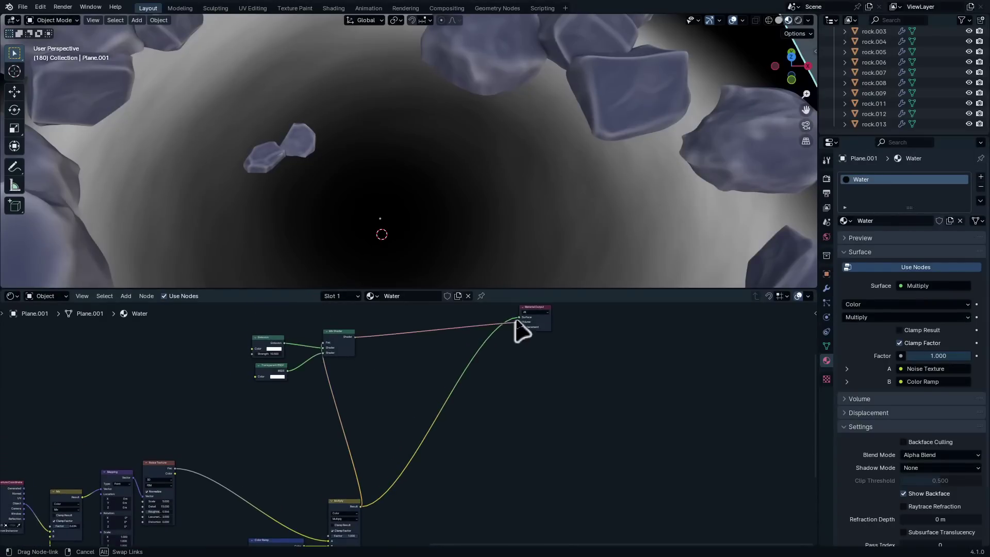
left_click_drag(521, 330, 516, 331)
left_click(381, 348)
left_click_drag(355, 351, 362, 354)
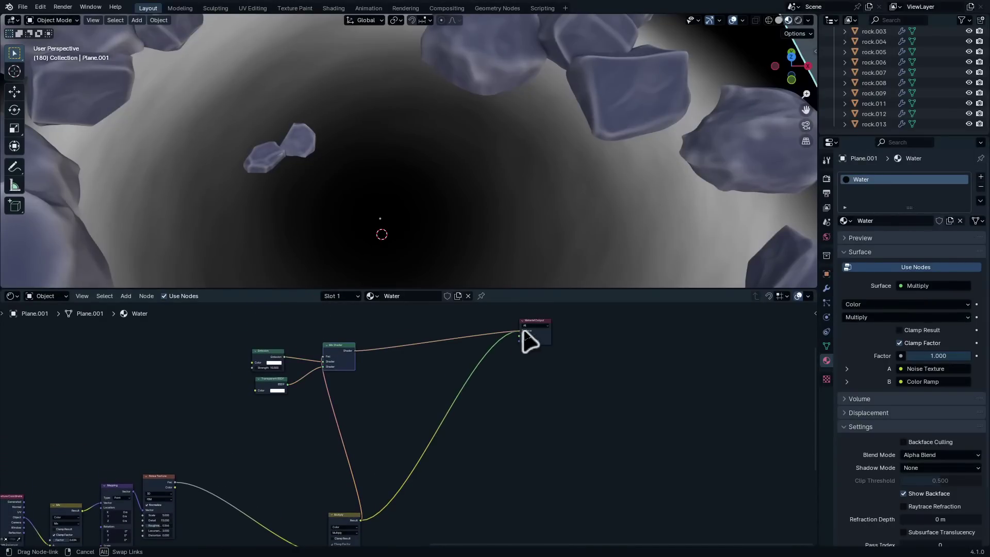
left_click_drag(522, 333, 521, 334)
- Swap the Mix Shader's inputs so Transparent BSDF feeds the first shader socket and Emission the second
middle_click_drag(426, 376, 535, 420)
scroll(448, 413, "up", 5)
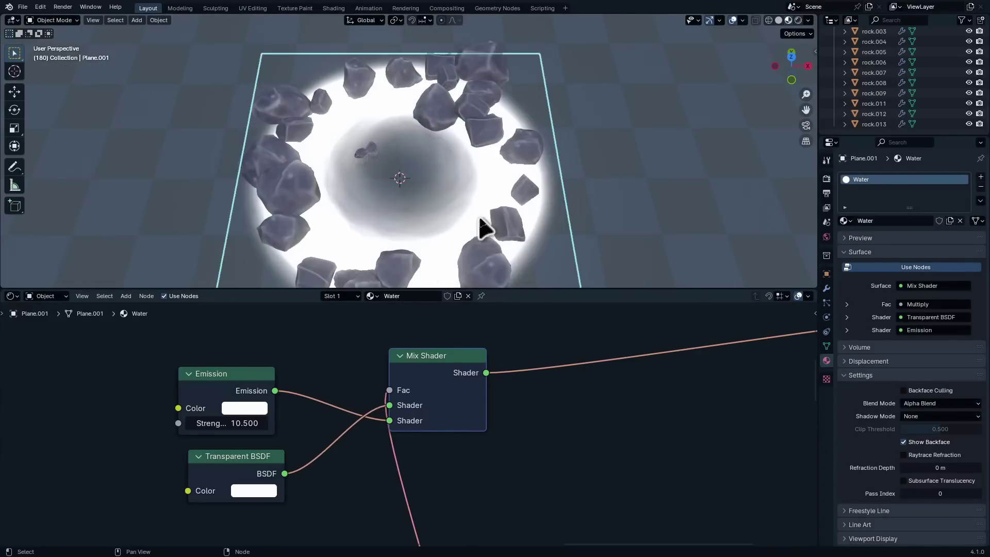
scroll(480, 227, "up", 4)
scroll(351, 410, "up", 2)
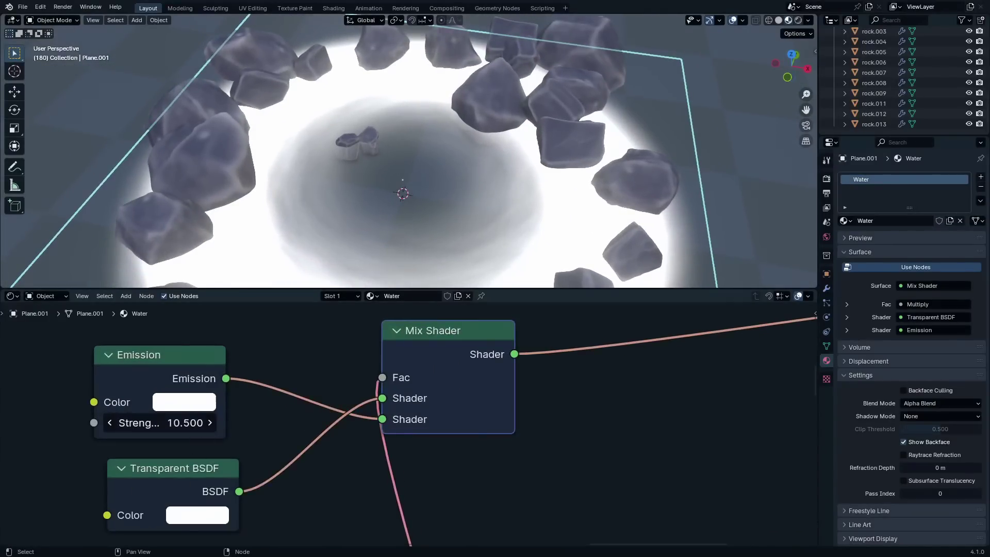
- Lower the Emission strength to 1.900 and check the glow among the rocks
left_click_drag(209, 423, 164, 422)
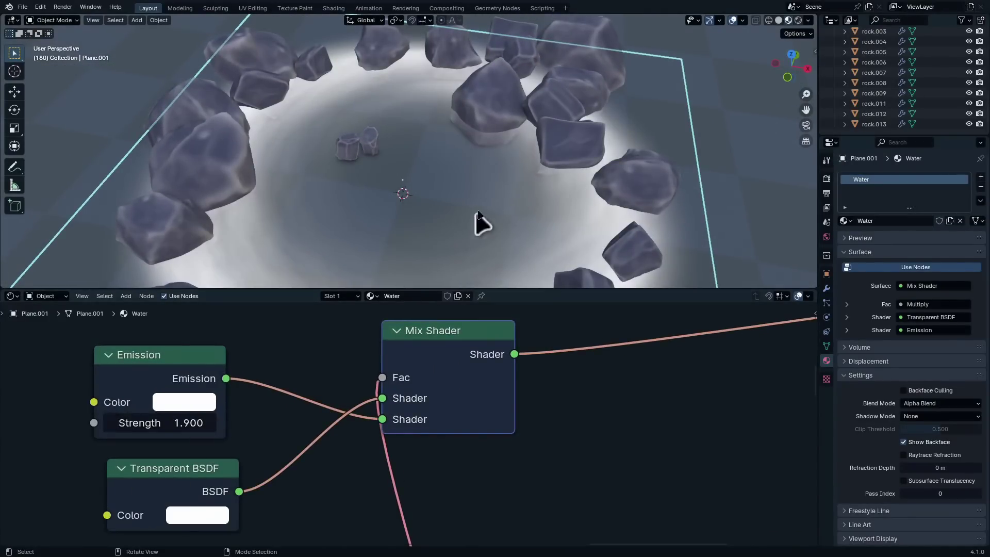
scroll(505, 207, "down", 4)
middle_click_drag(490, 183, 517, 168)
scroll(512, 200, "up", 4)
scroll(512, 200, "down", 4)
scroll(473, 238, "up", 3)
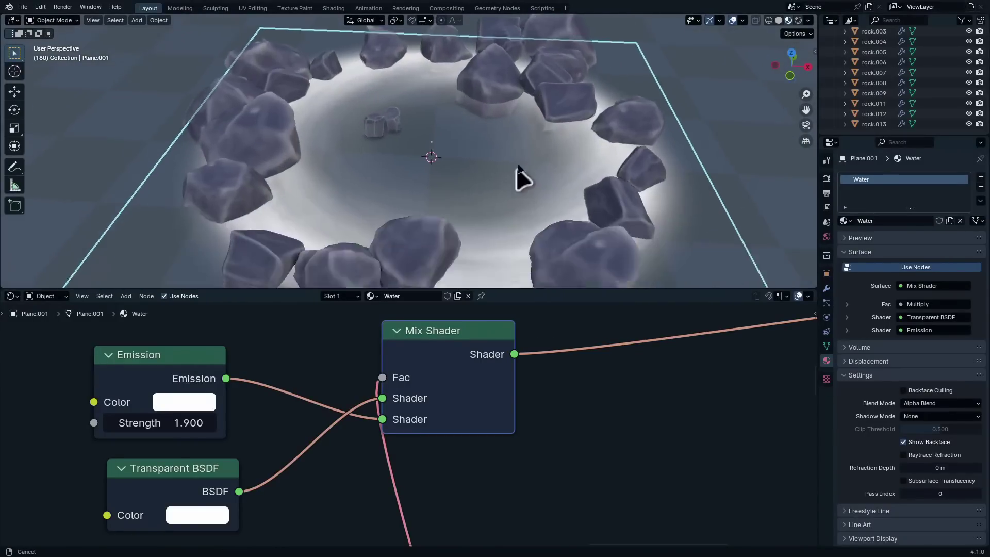
scroll(525, 219, "up", 3)
middle_click_drag(525, 218, 572, 212)
- Set the Emission node's color to a medium blue
middle_click_drag(344, 409, 541, 441)
scroll(419, 454, "down", 1)
scroll(420, 466, "down", 2)
middle_click_drag(413, 433, 453, 452)
scroll(453, 453, "up", 1)
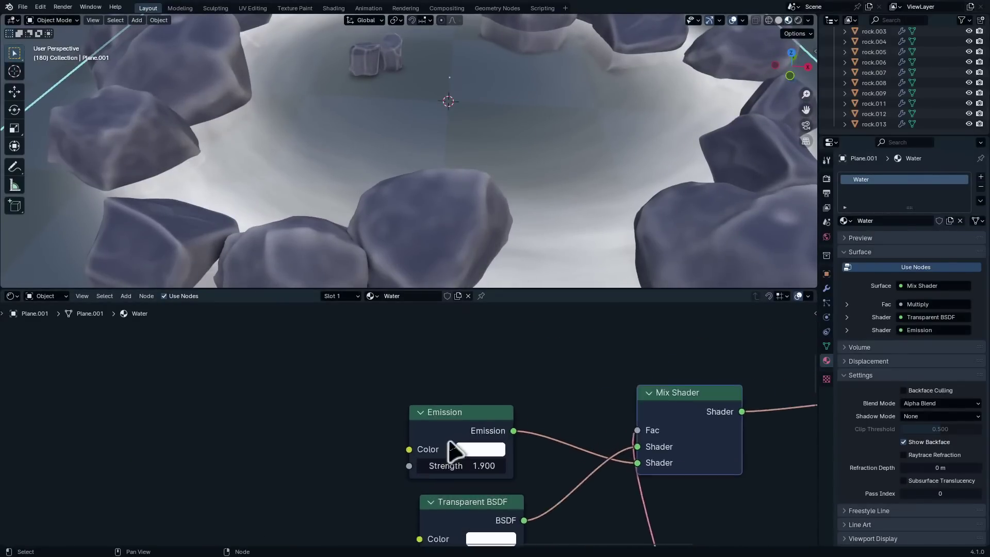
scroll(452, 452, "up", 1)
middle_click_drag(515, 475, 467, 448)
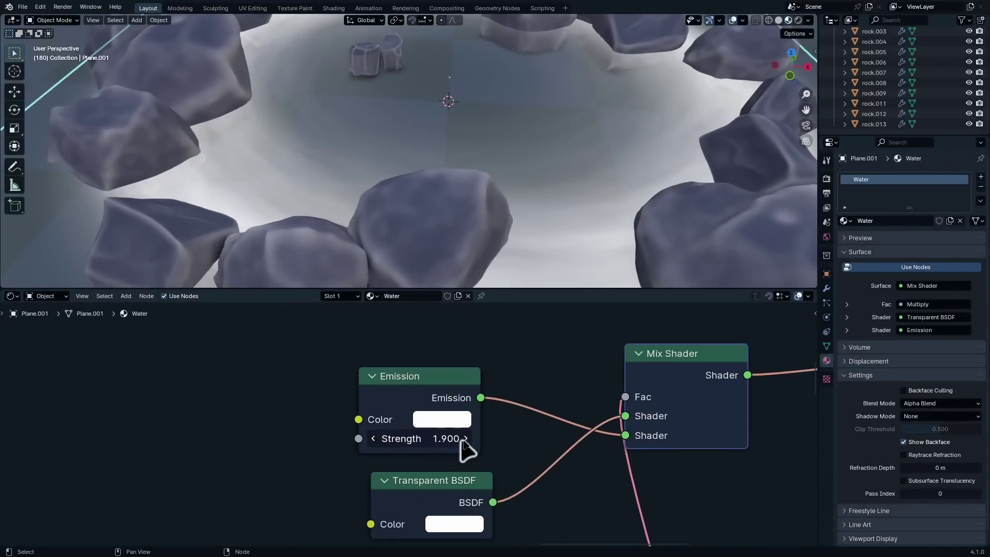
key("ctrl+v")
left_click(442, 419)
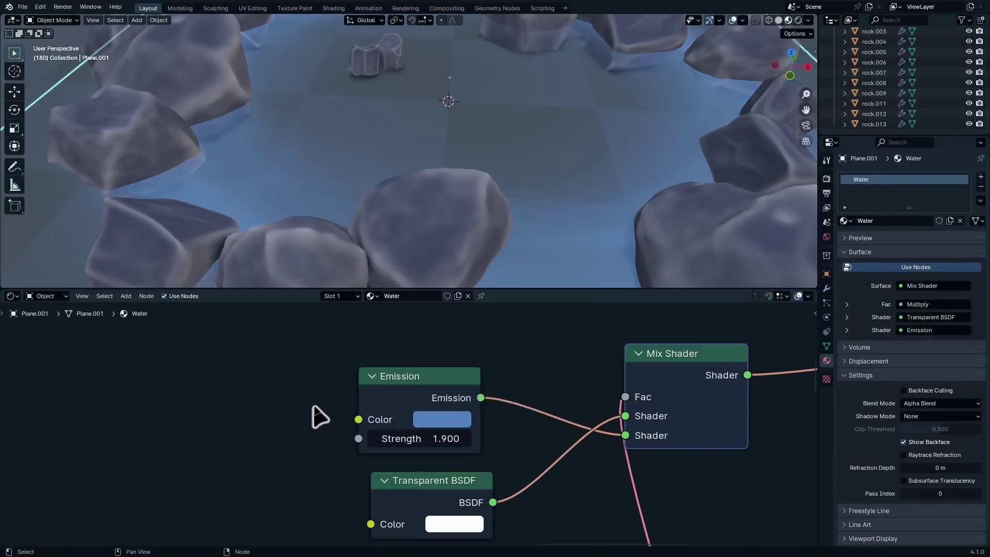
- Insert a new Color Ramp between the Multiply node and the Mix Shader's Fac input
scroll(320, 416, "down", 3)
scroll(495, 176, "down", 6)
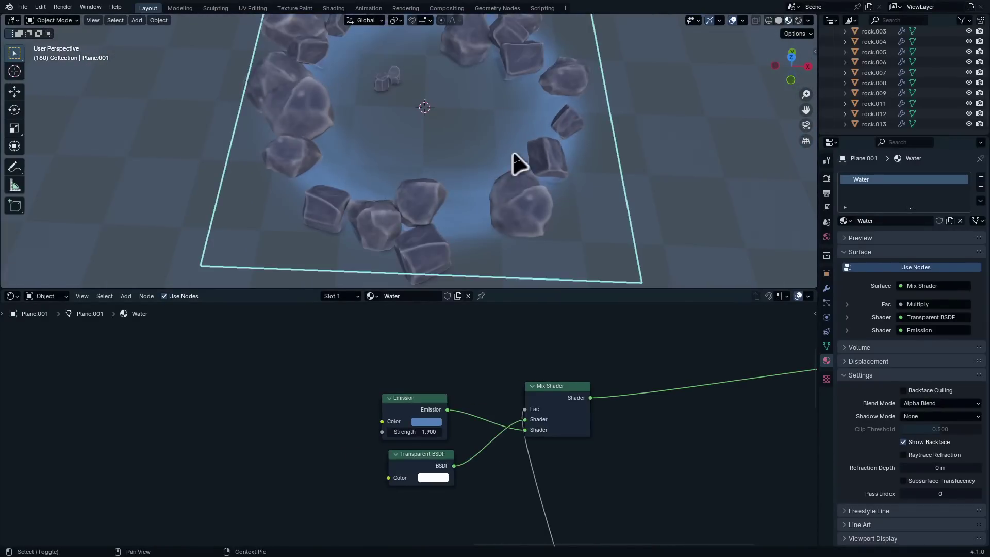
scroll(513, 161, "up", 10)
scroll(484, 170, "up", 8)
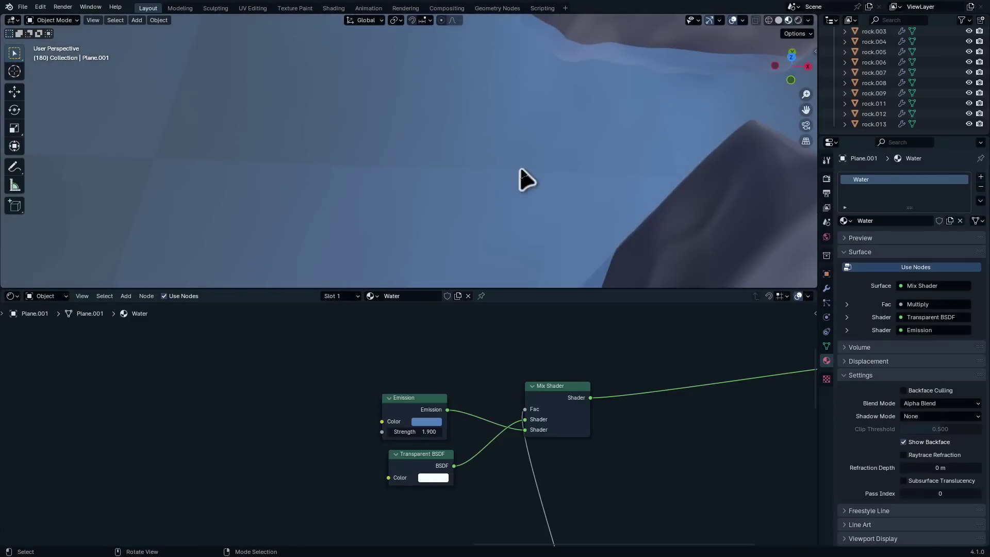
scroll(489, 103, "down", 5)
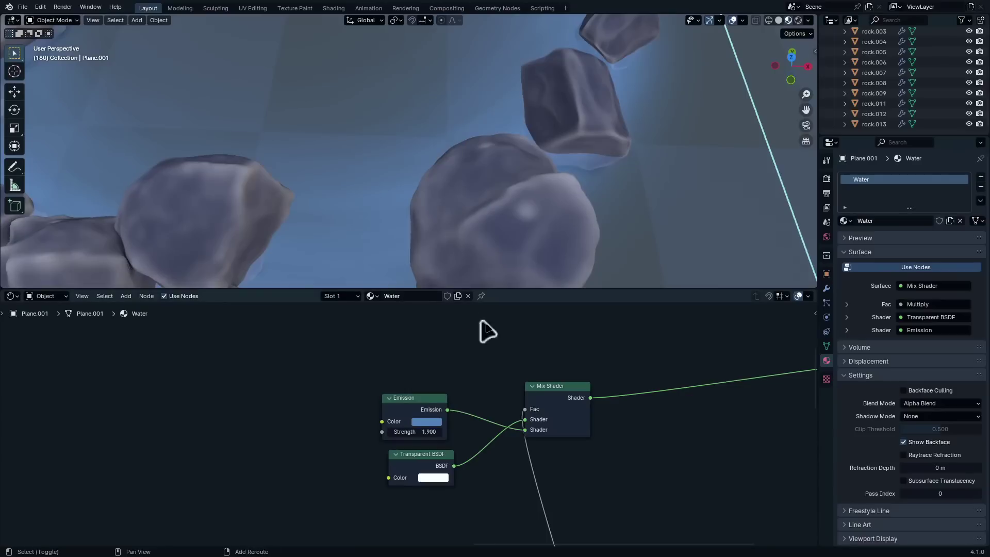
scroll(484, 330, "down", 4)
middle_click_drag(526, 521, 459, 379)
key("q")
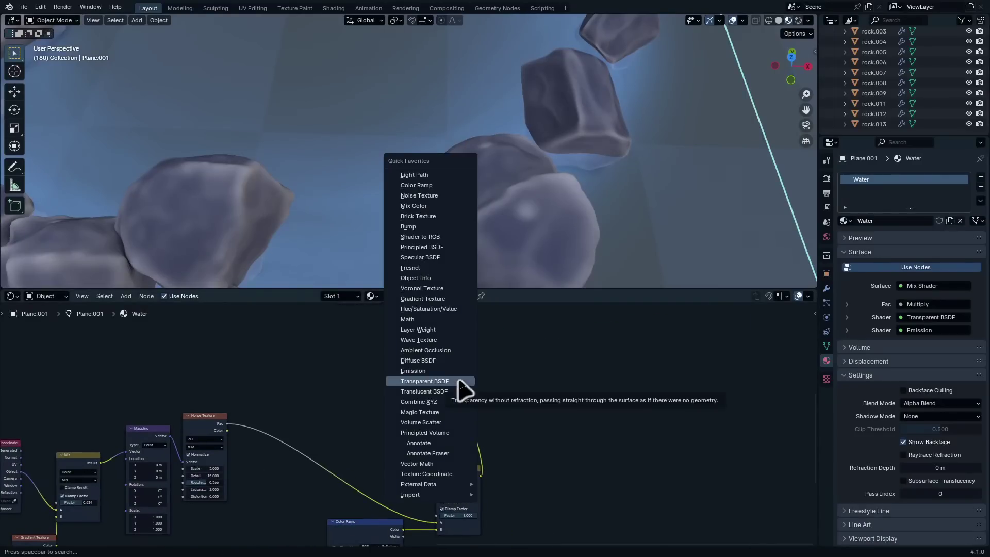
left_click(416, 185)
left_click(517, 353)
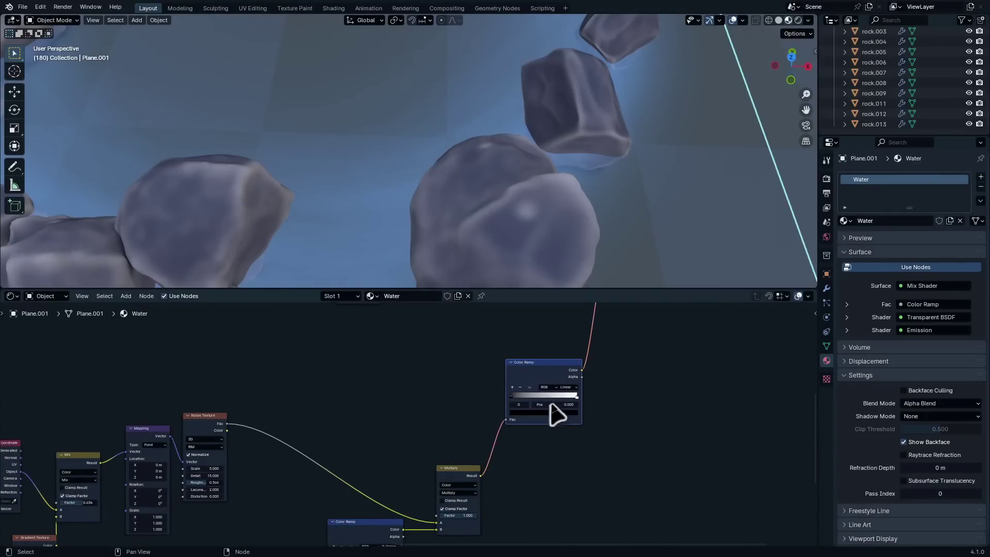
- Move the new Color Ramp's white stop to position 0.318 and check the brighter glow around the pool
scroll(578, 413, "up", 8)
left_click_drag(604, 414, 468, 414)
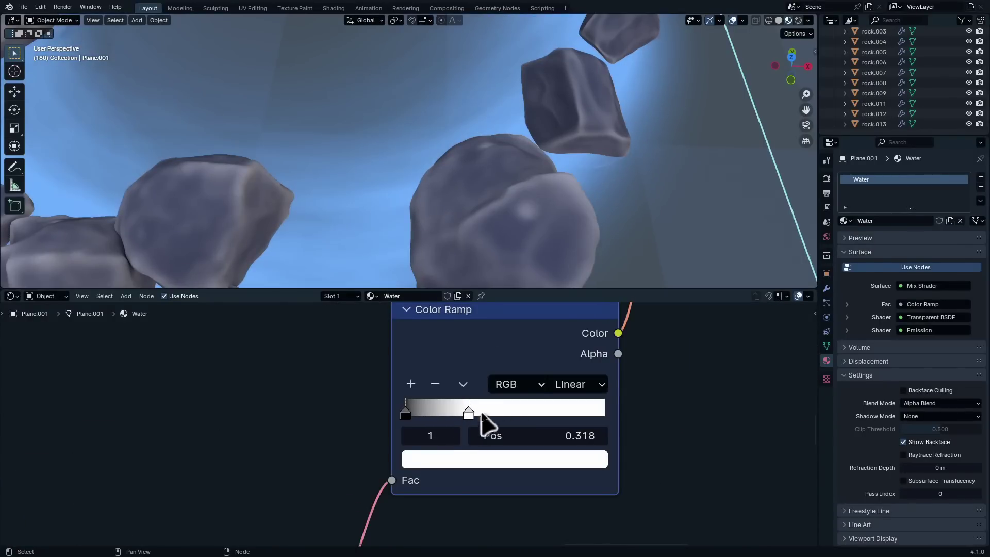
scroll(456, 151, "down", 5)
middle_click_drag(452, 149, 494, 159)
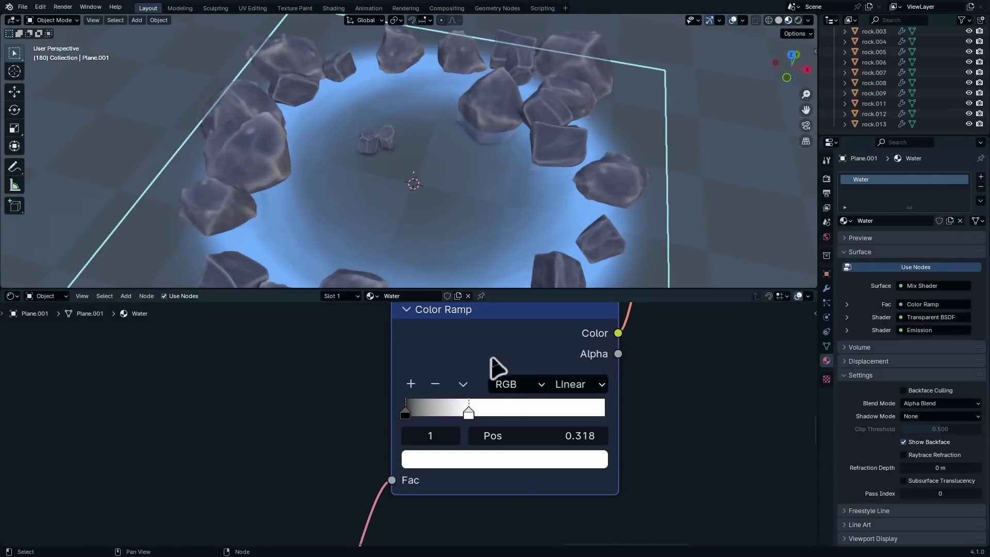
- Duplicate the Mix Shader and insert the copy between the original and the Material Output
scroll(497, 371, "down", 6)
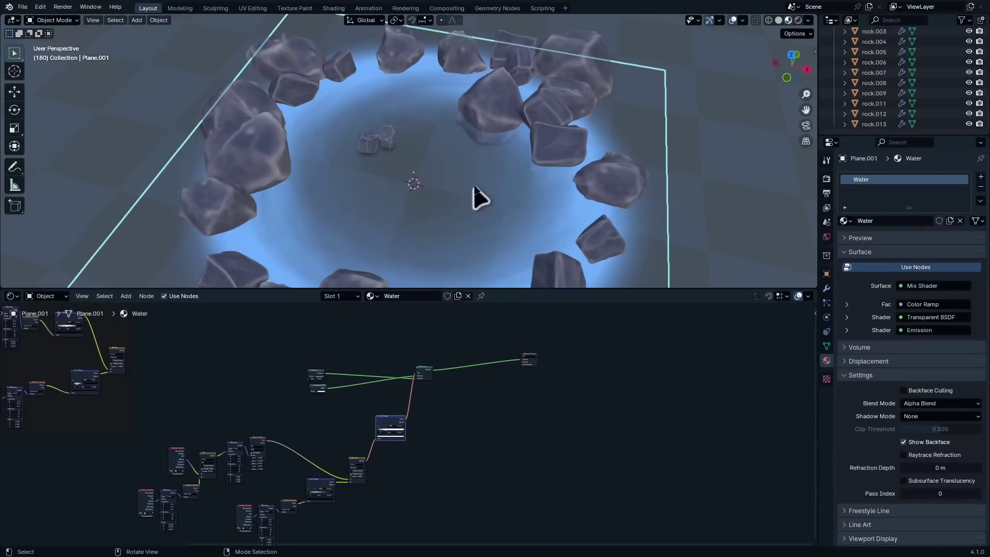
scroll(499, 380, "up", 8)
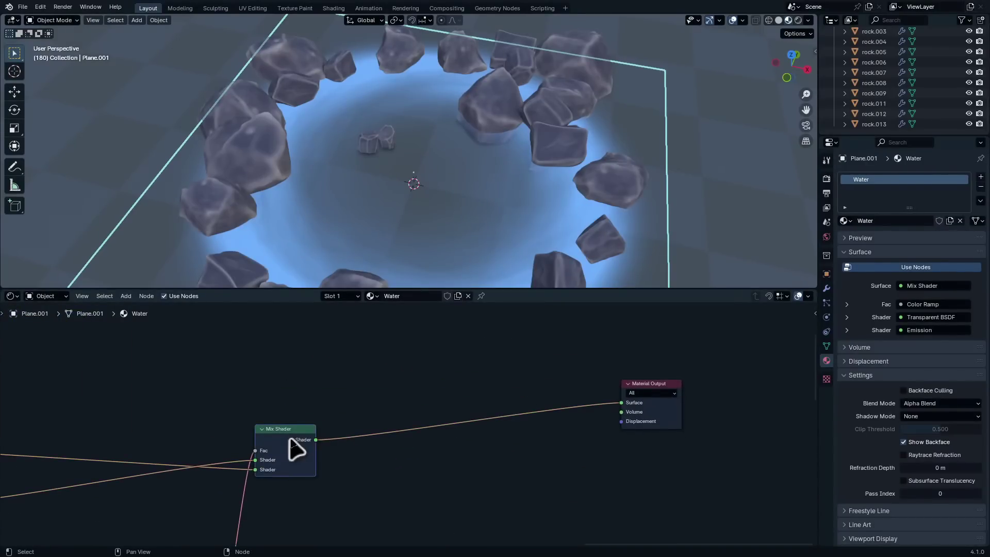
key("shift+d")
left_click(372, 453)
- Duplicate the blue Emission node and connect the copy to the second shader input of the new Mix Shader
middle_click_drag(39, 454, 204, 467)
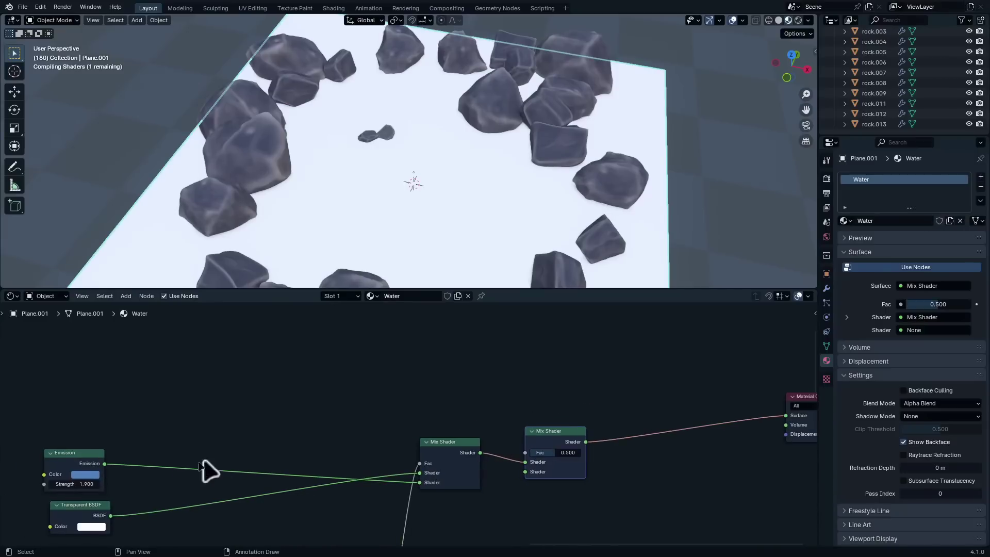
left_click_drag(91, 463, 526, 407)
scroll(490, 403, "up", 2)
left_click_drag(578, 494, 581, 494)
scroll(541, 413, "down", 2)
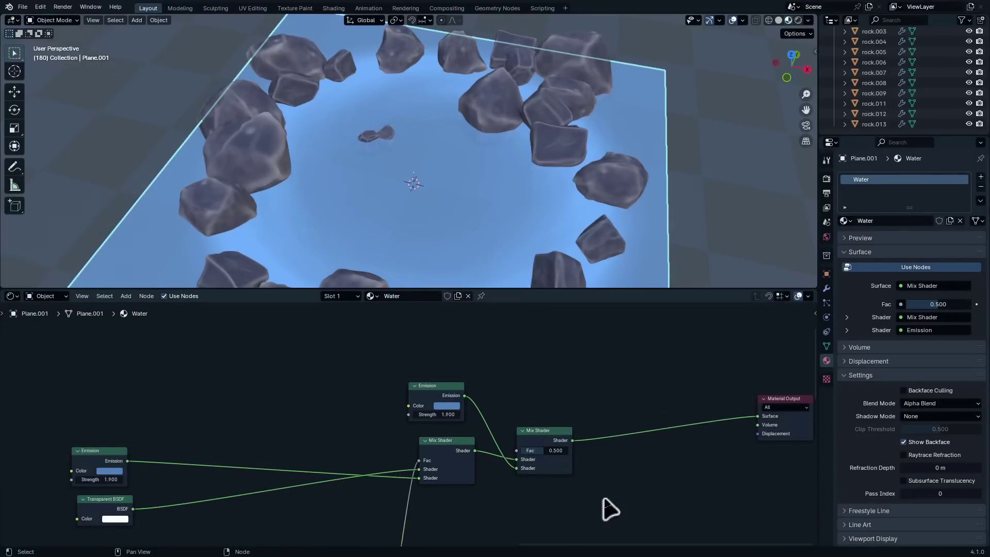
- Duplicate the ring mask's Texture Coordinate, Mapping, Gradient Texture and Color Ramp nodes and place the copies beside the Multiply node's branch
scroll(604, 499, "down", 6)
middle_click_drag(604, 499, 369, 317)
middle_click_drag(420, 499, 400, 481)
middle_click_drag(235, 526, 382, 457)
scroll(382, 458, "down", 4)
middle_click_drag(281, 507, 410, 449)
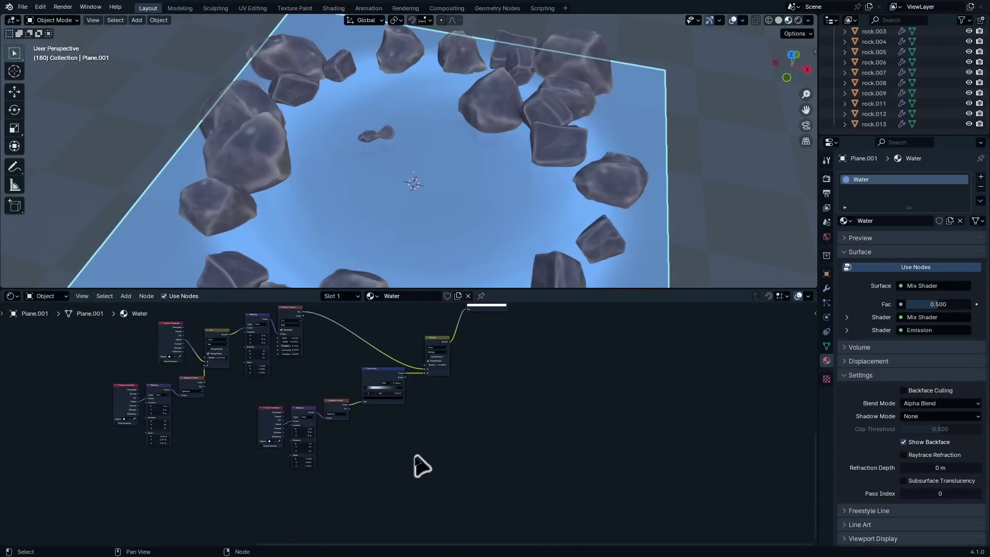
scroll(407, 467, "up", 2)
left_click_drag(392, 466, 243, 395)
key("shift+d")
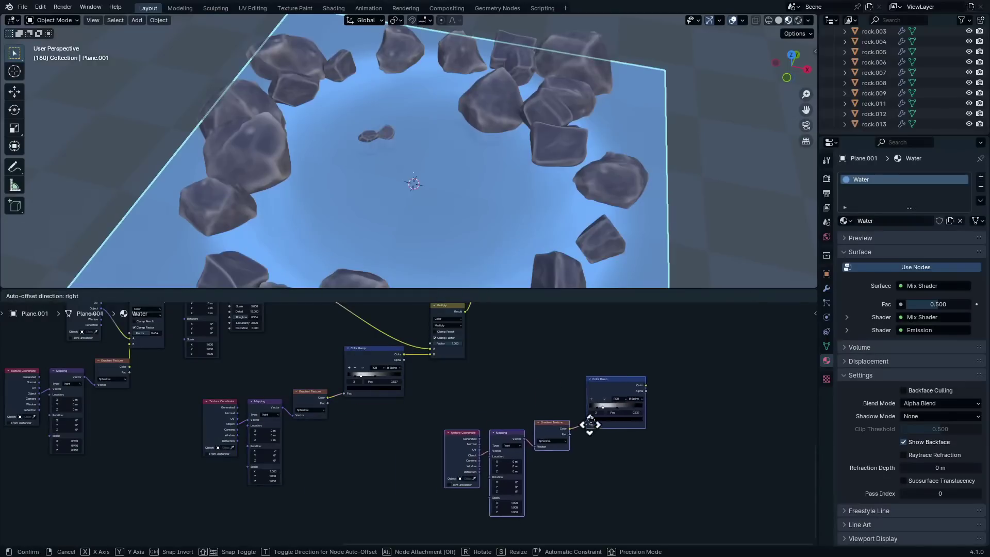
left_click(596, 398)
- Reset the duplicated Color Ramp to its defaults and connect its Color output to the second Mix Shader's Fac input
middle_click_drag(643, 355, 446, 461)
key("BackSpace")
scroll(508, 422, "up", 6)
scroll(447, 449, "down", 6)
middle_click_drag(450, 418, 465, 479)
left_click_drag(467, 532, 441, 360)
- Set the duplicated Color Ramp's white stop to grey 9A9A9A and inspect the pool from closer and farther views
scroll(447, 436, "up", 1)
middle_click_drag(460, 446, 458, 330)
scroll(455, 336, "up", 4)
middle_click_drag(504, 353, 495, 379)
scroll(495, 379, "up", 5)
scroll(442, 438, "up", 3)
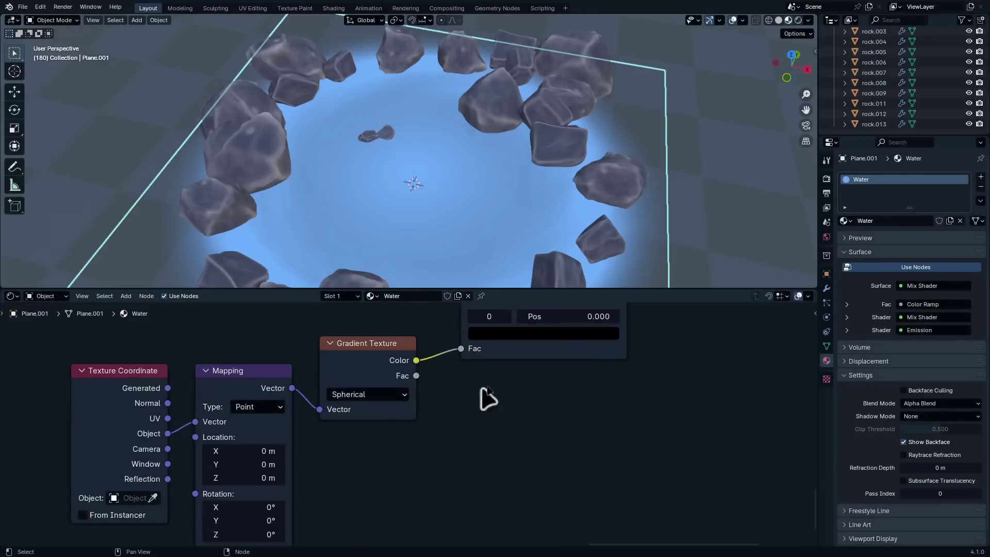
middle_click_drag(571, 345, 481, 503)
scroll(435, 477, "up", 4)
scroll(436, 489, "up", 1)
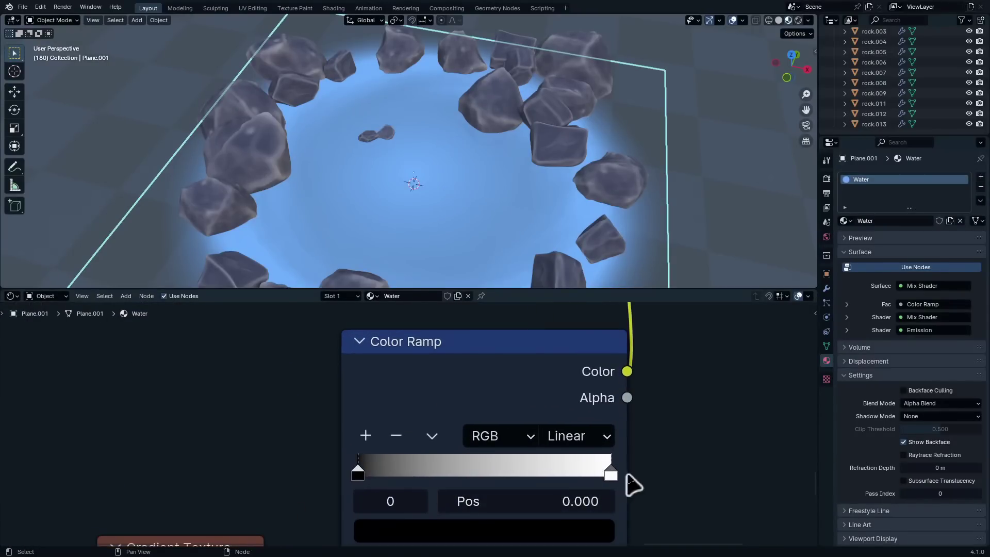
left_click(611, 476)
left_click(595, 531)
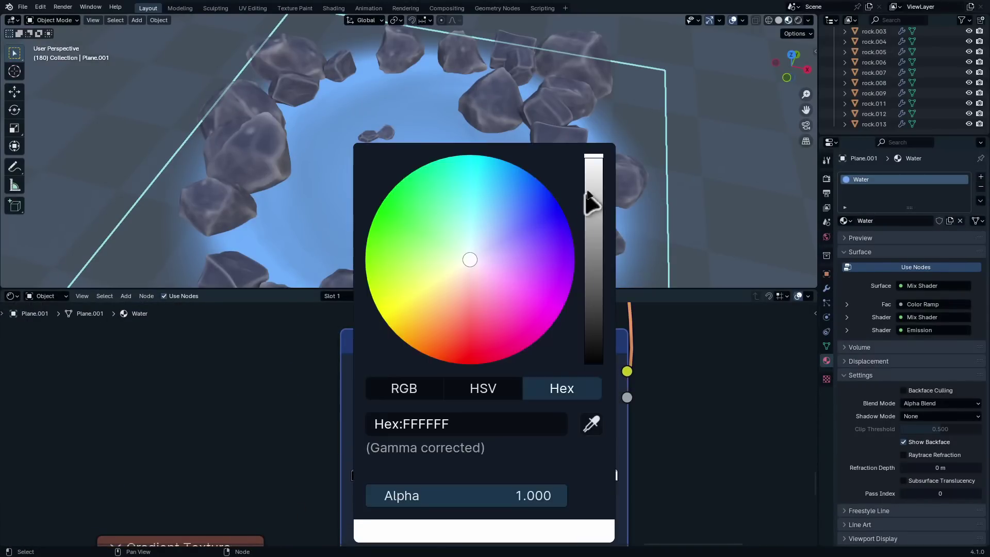
left_click_drag(588, 194, 593, 238)
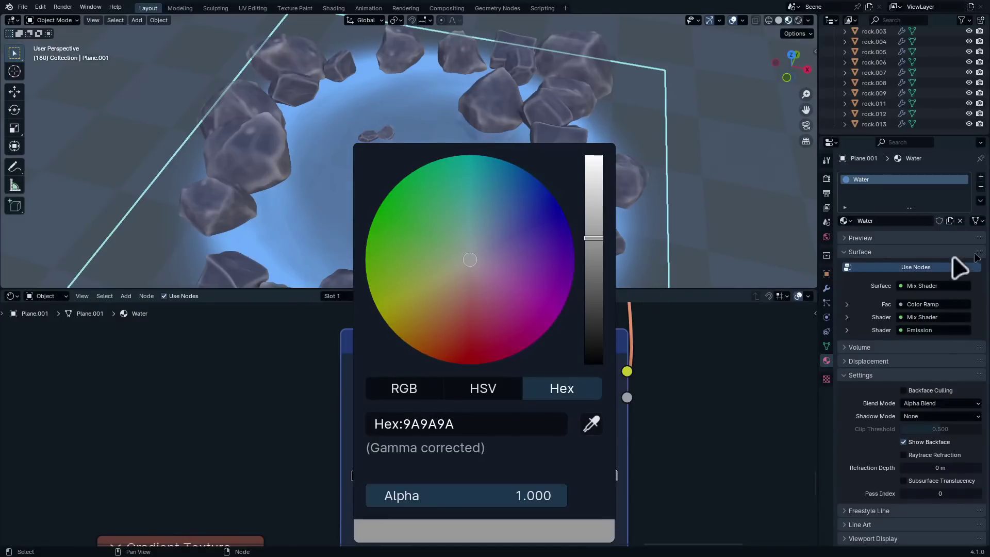
scroll(451, 191, "up", 3)
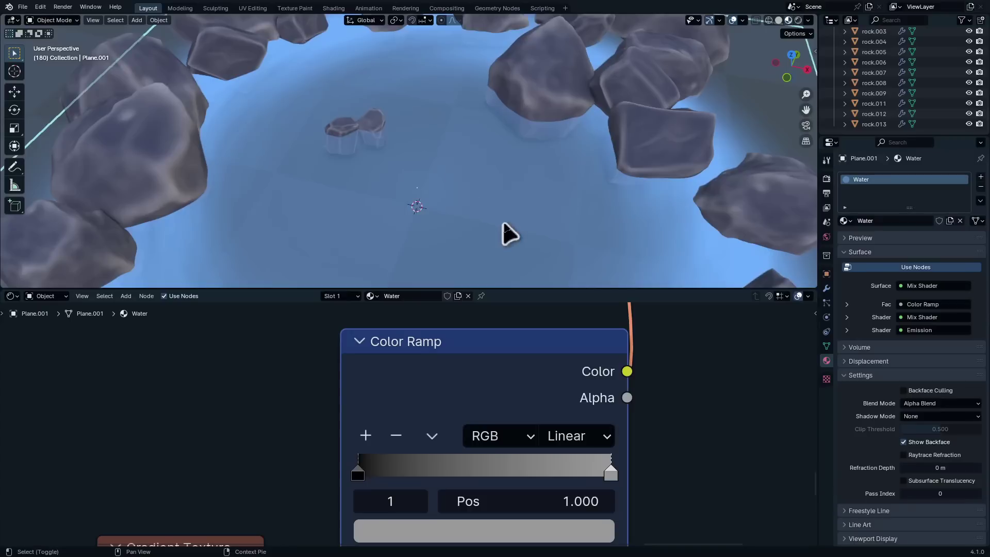
middle_click_drag(502, 222, 503, 144, "shift")
scroll(552, 209, "down", 4)
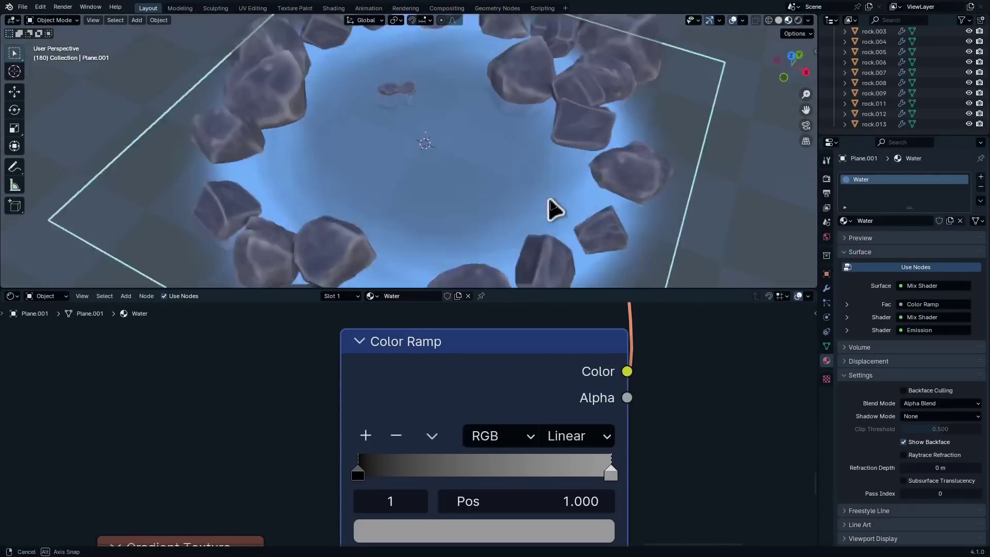
mouse_move(552, 210)
middle_mouse_down()
mouse_move(531, 181)
mouse_move(533, 162)
mouse_move(586, 183)
mouse_move(552, 190)
middle_mouse_up()
scroll(634, 449, "down", 6)
- Shift the noise, ring mask and Multiply nodes aside, group them in a frame, and move the following Color Ramp into it
key("ctrl+space")
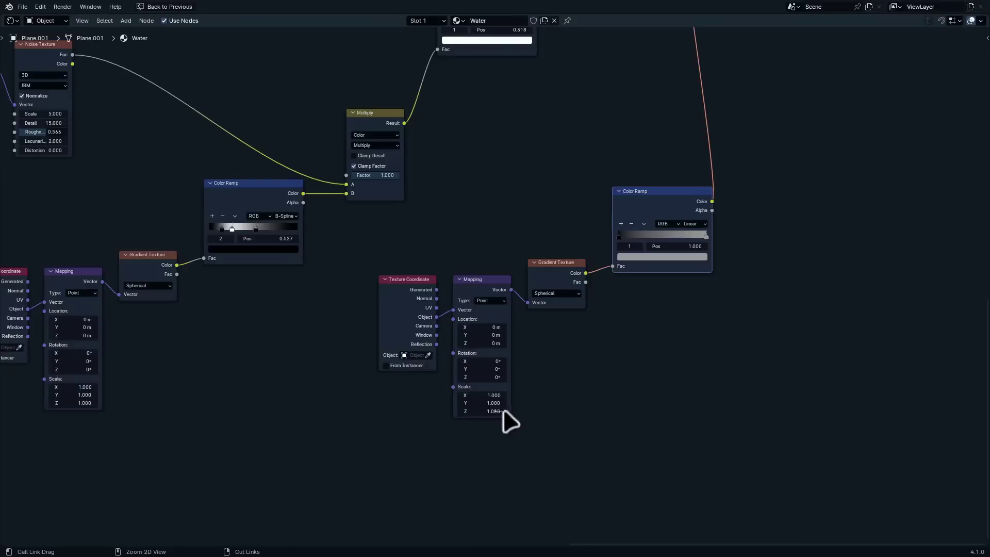
middle_click_drag(407, 312, 720, 394)
scroll(607, 417, "down", 5)
left_click_drag(569, 207, 432, 352)
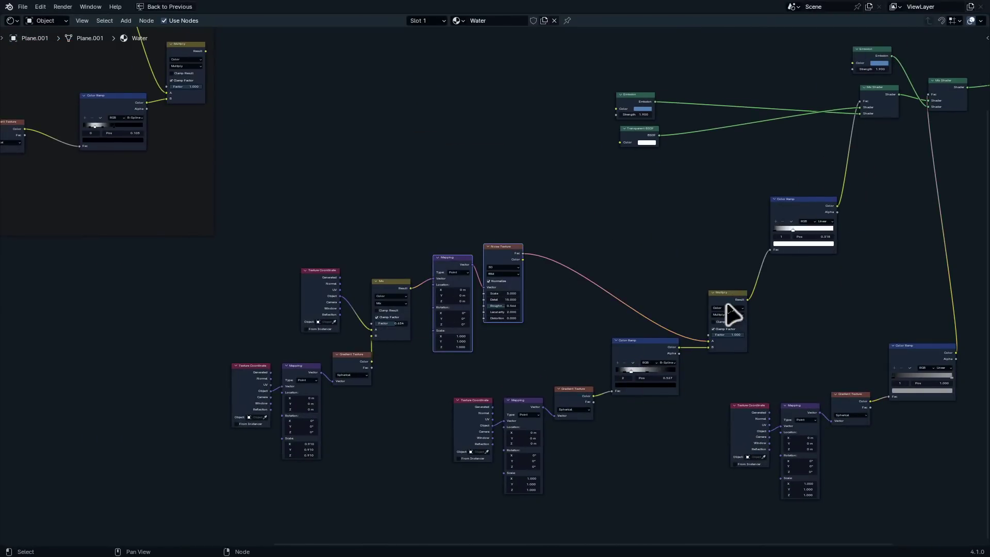
key("c")
mouse_move(722, 309)
left_mouse_down()
mouse_move(518, 438)
mouse_move(522, 366)
mouse_move(380, 335)
mouse_move(287, 424)
mouse_move(565, 382)
left_mouse_up()
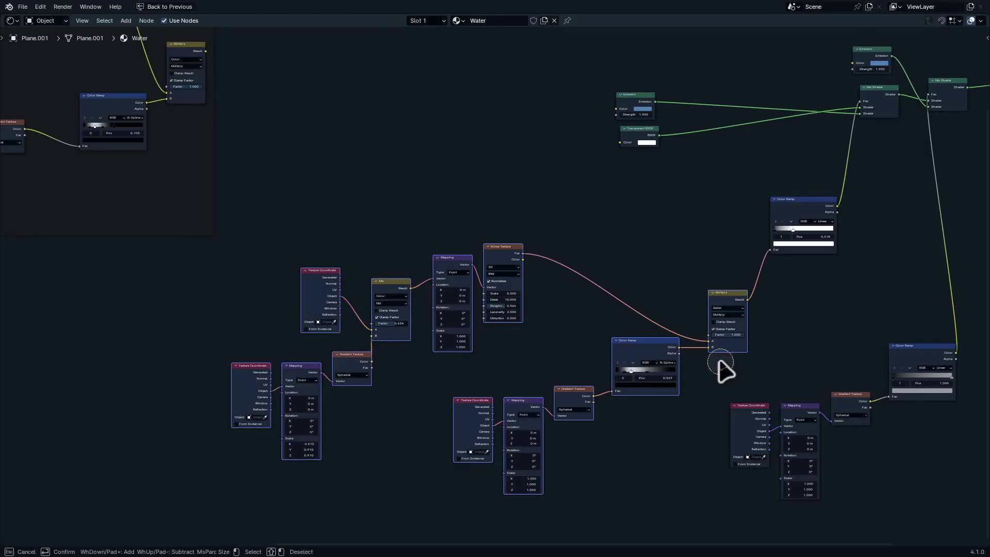
key("Escape")
key("g")
left_click(570, 376)
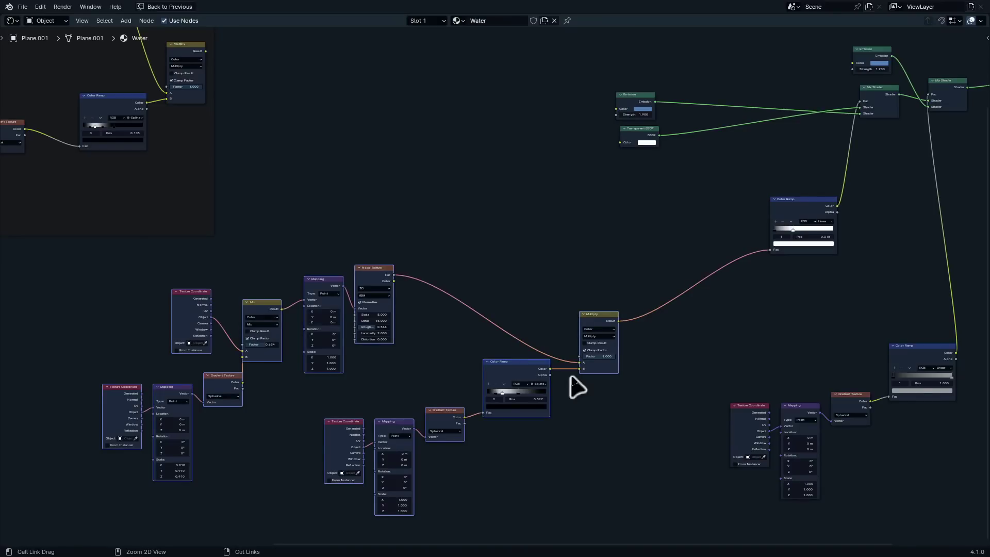
key("ctrl+j")
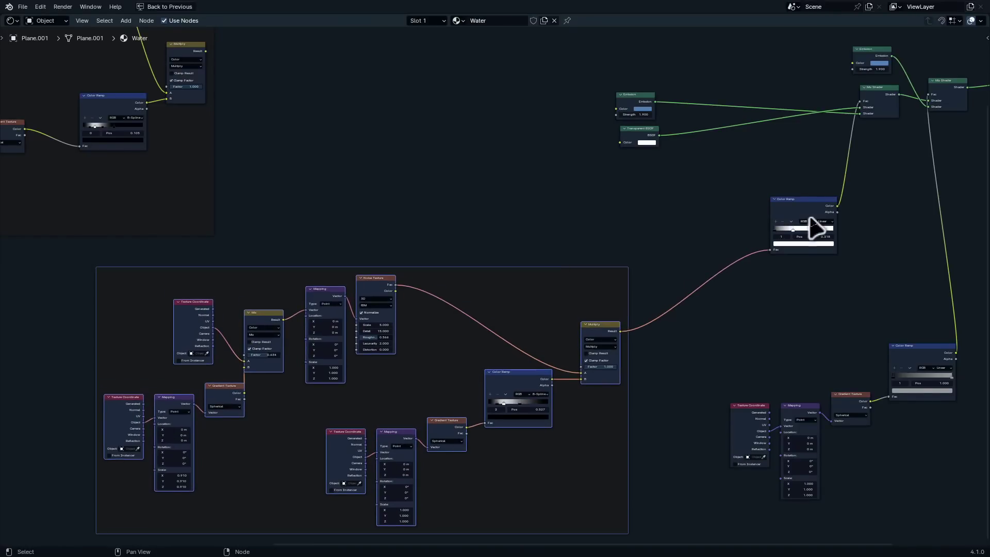
left_click_drag(820, 217, 680, 321)
- Move the duplicated spherical gradient nodes and their Color Ramp closer and group them in their own frame
middle_click_drag(969, 479, 788, 418)
left_click_drag(858, 442, 567, 276)
key("g")
left_click(829, 315)
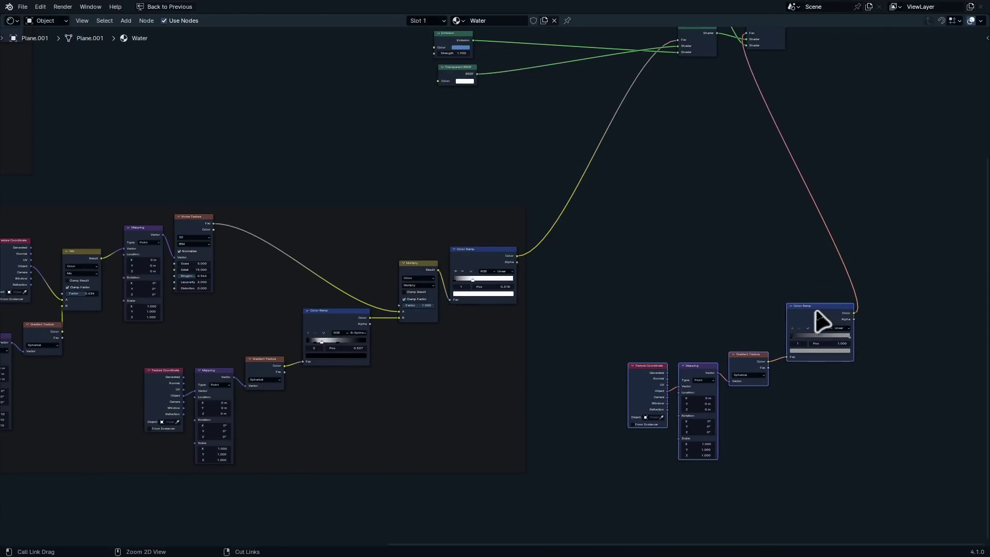
key("ctrl+j")
left_click(703, 282)
scroll(755, 146, "down", 3)
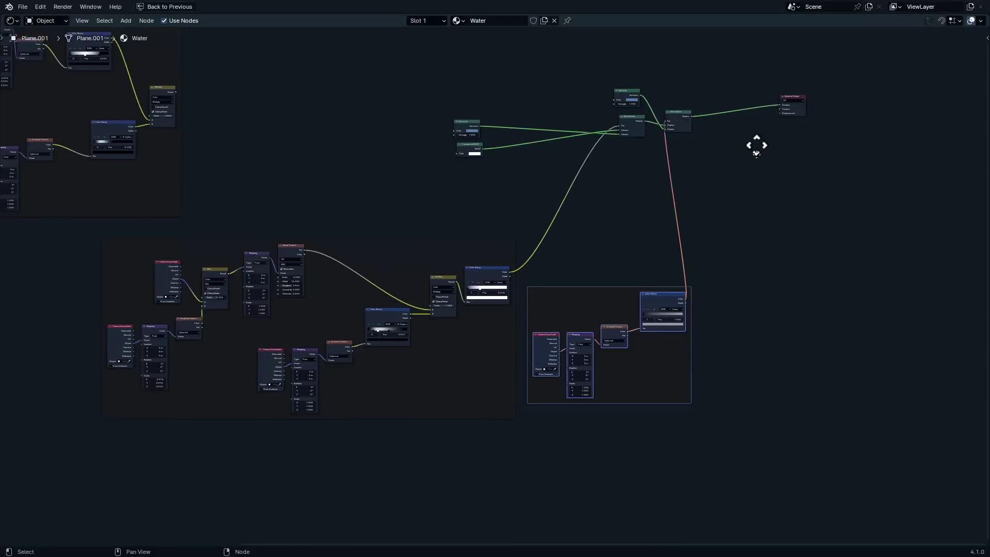
- Tuck the Emission and Transparent BSDF nodes next to their Mix Shaders, restore the split layout and view the pool
scroll(686, 242, "up", 3)
left_click_drag(664, 209, 730, 270)
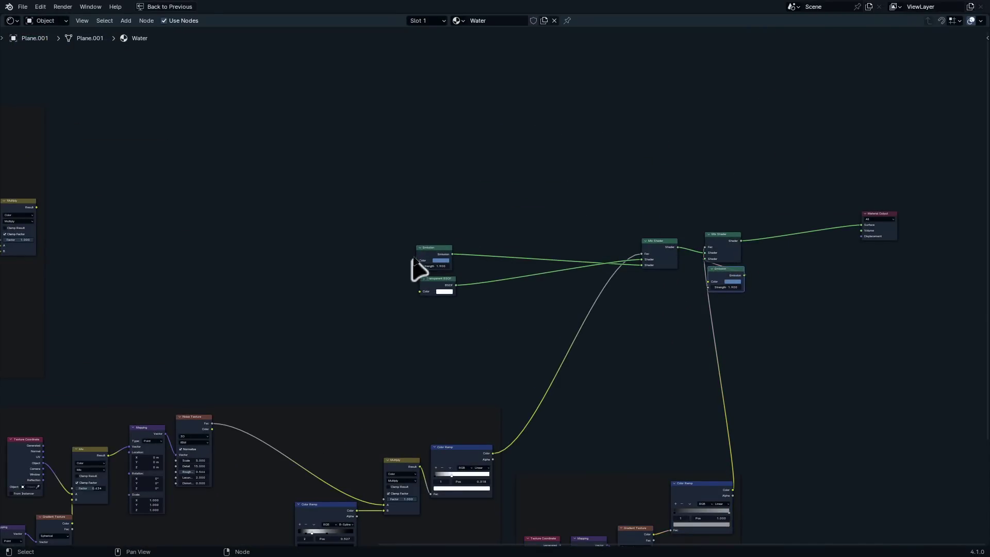
left_click_drag(393, 215, 466, 335)
key("h")
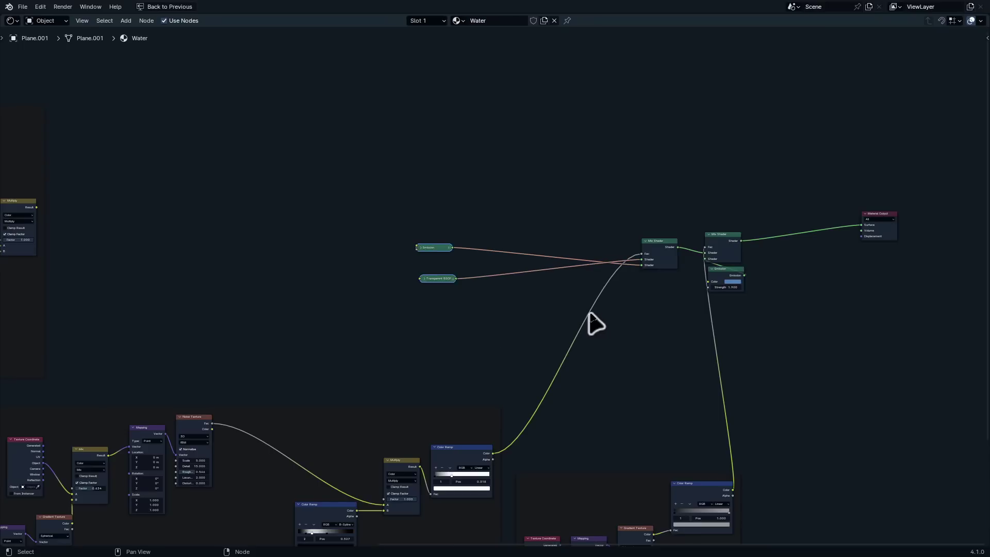
key("h")
key("g")
left_click(760, 303)
middle_click_drag(614, 435, 679, 336)
middle_click_drag(822, 296, 557, 382)
scroll(531, 377, "up", 2)
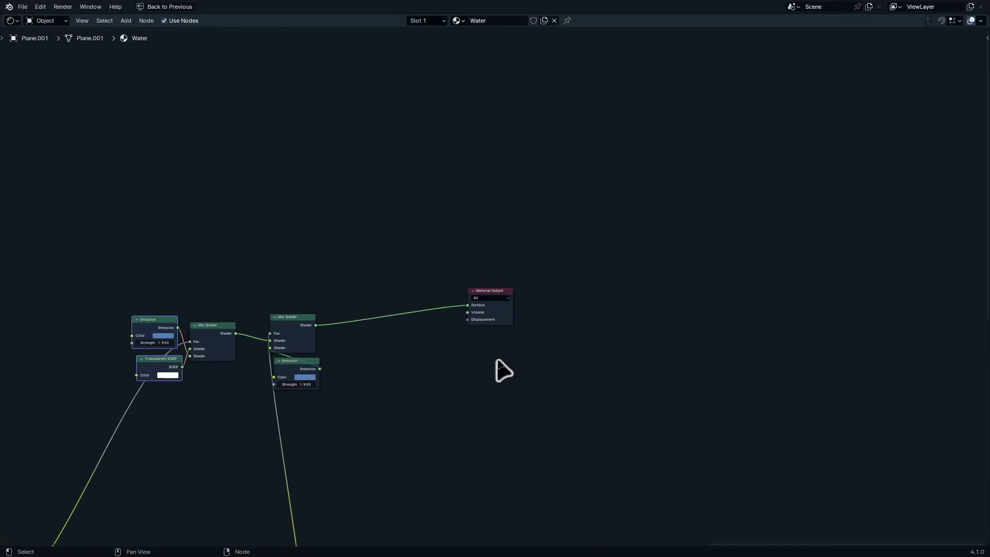
scroll(592, 390, "down", 3)
key("ctrl+space")
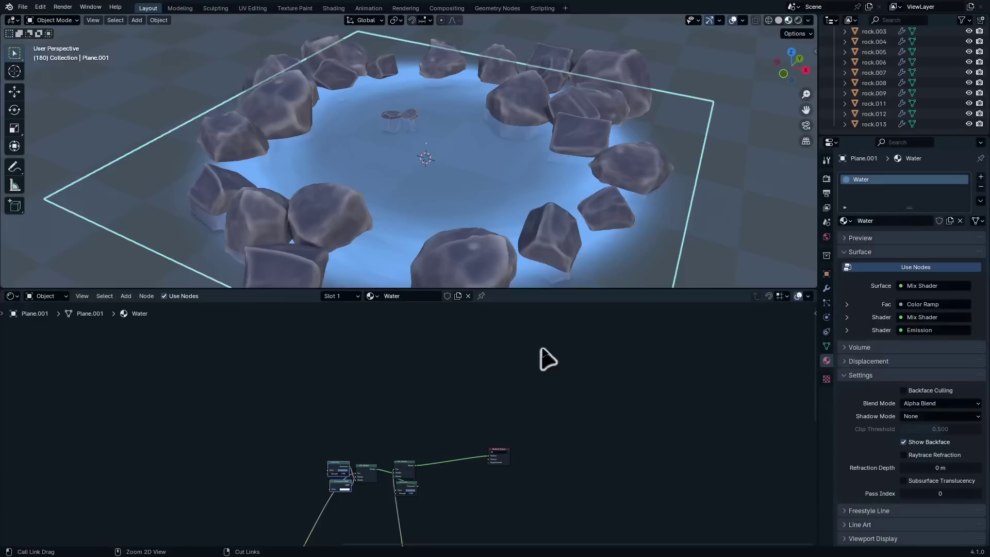
middle_click_drag(537, 141, 582, 194, "shift")
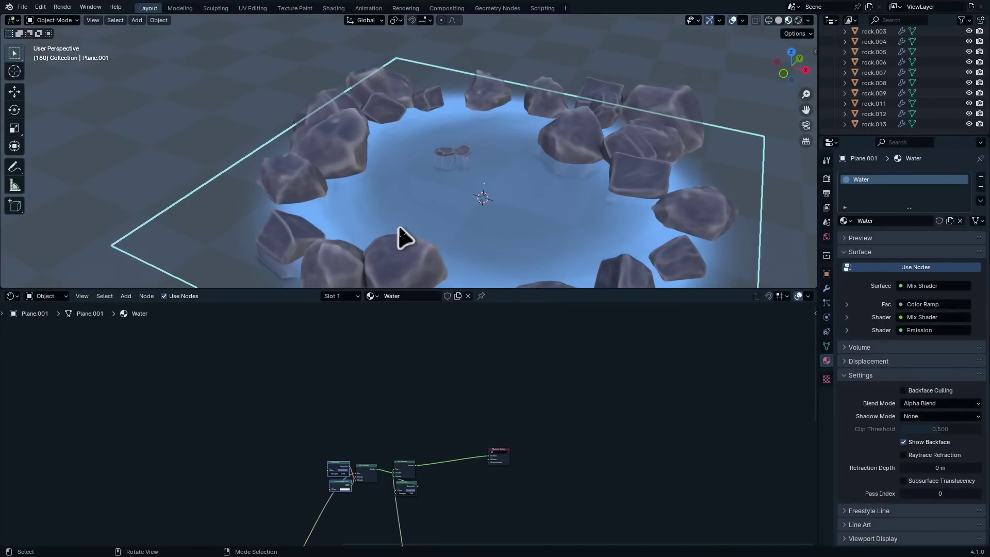
scroll(432, 444, "up", 5)
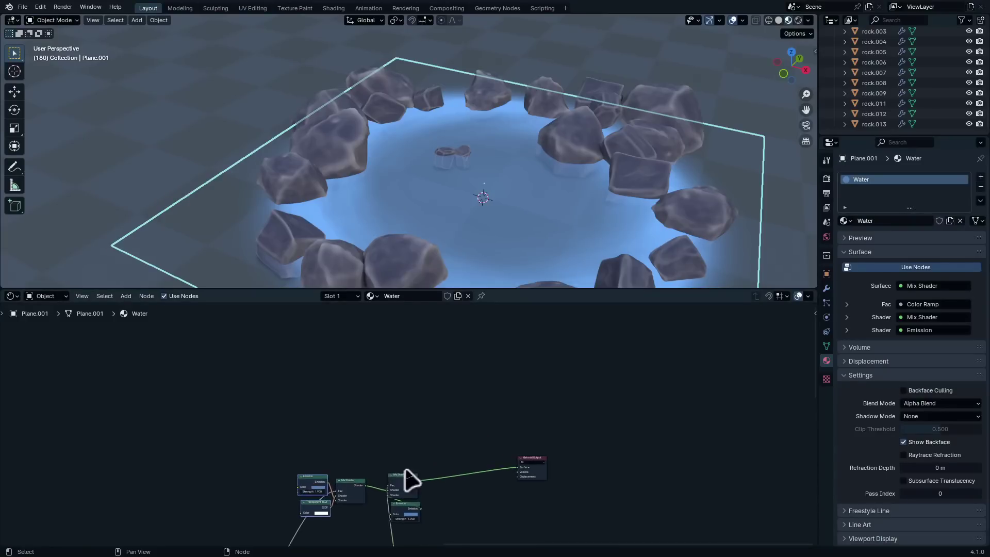
- Add a Wave Texture in empty space above the node frames and preview its output on the water plane
middle_click_drag(407, 469, 552, 505)
key("shift+a")
scroll(370, 434, "down", 5)
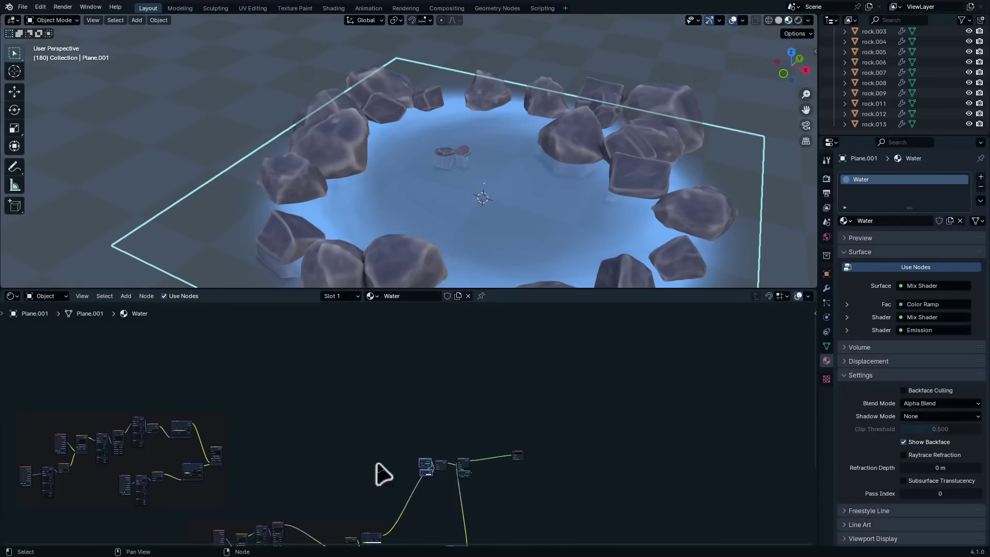
middle_click_drag(385, 428, 425, 416)
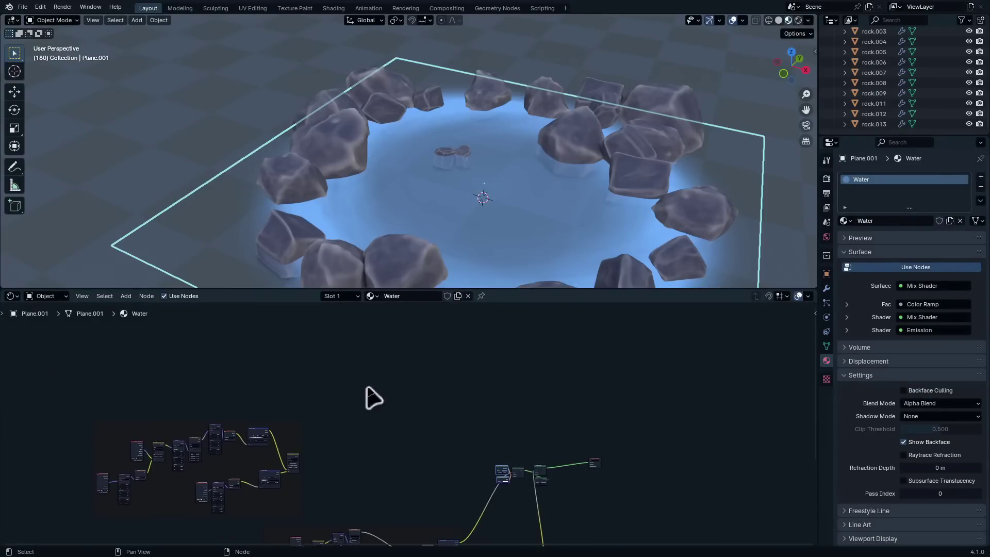
scroll(437, 408, "up", 4)
key("shift+a")
left_click(434, 368)
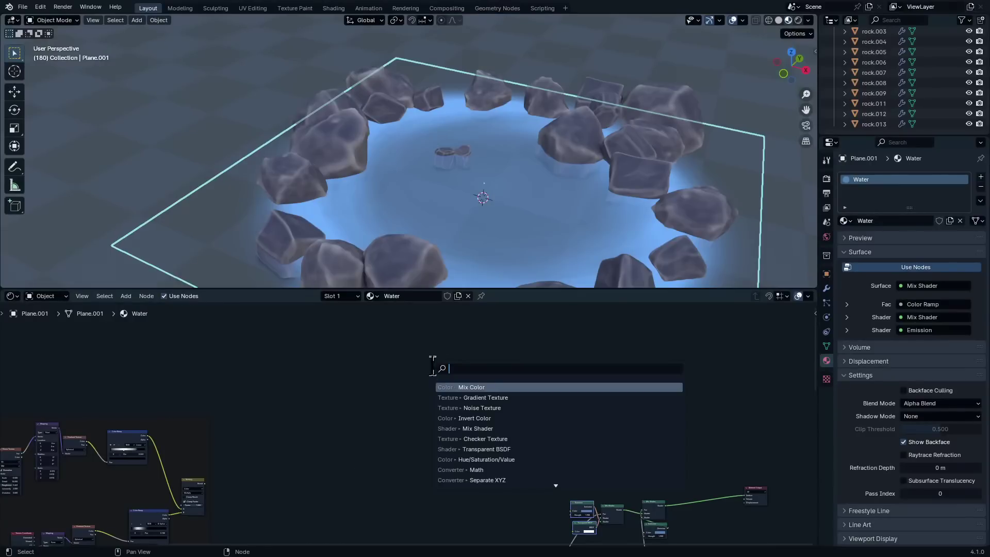
type("wa")
left_click(481, 397)
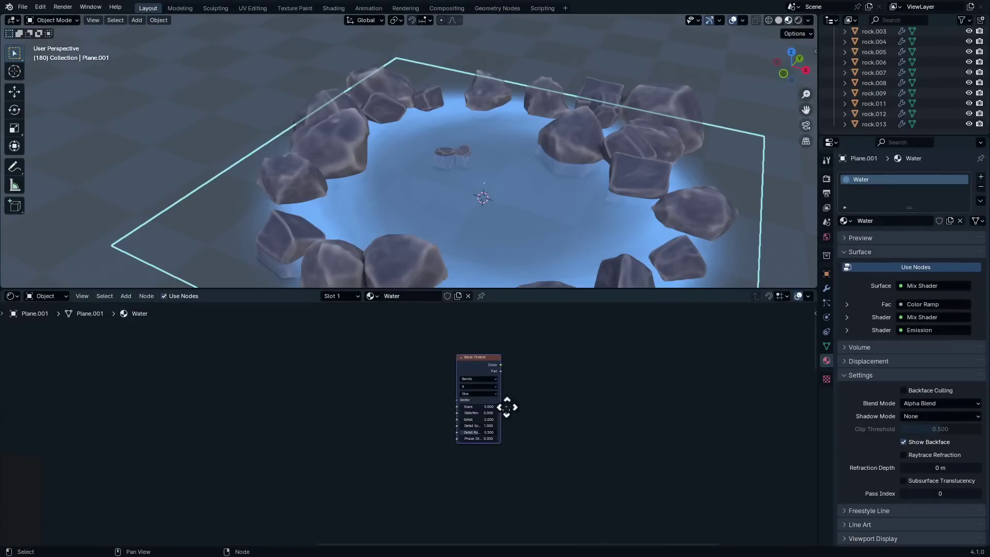
left_click(471, 388)
left_click(471, 389, "ctrl+shift")
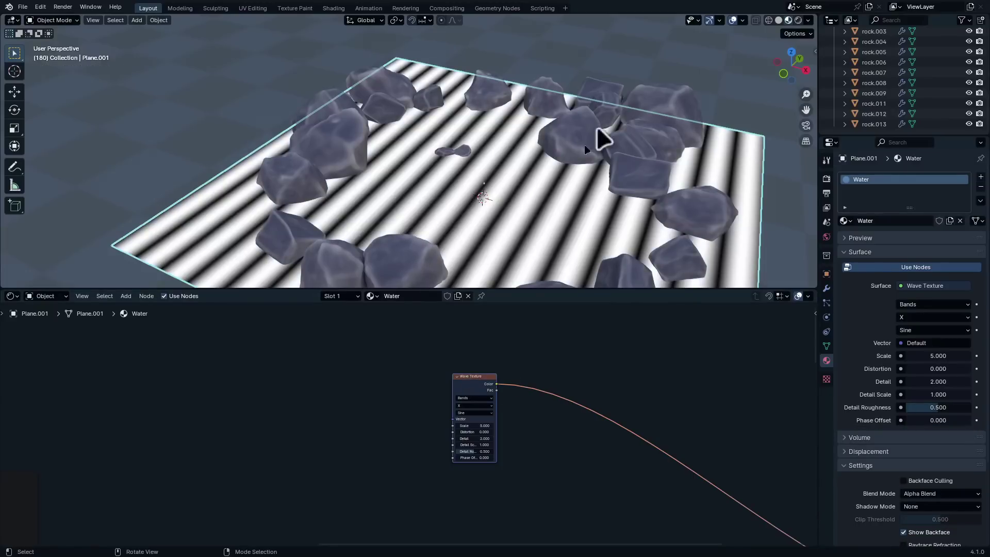
- Change the Wave Texture's type from Bands to Rings
scroll(448, 328, "up", 1)
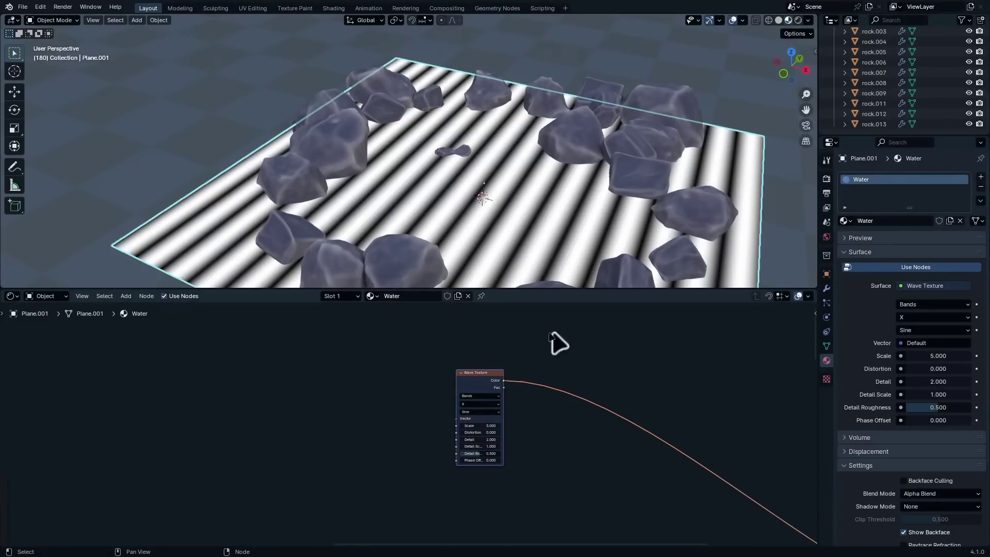
scroll(505, 319, "up", 10)
middle_click_drag(571, 418, 454, 443)
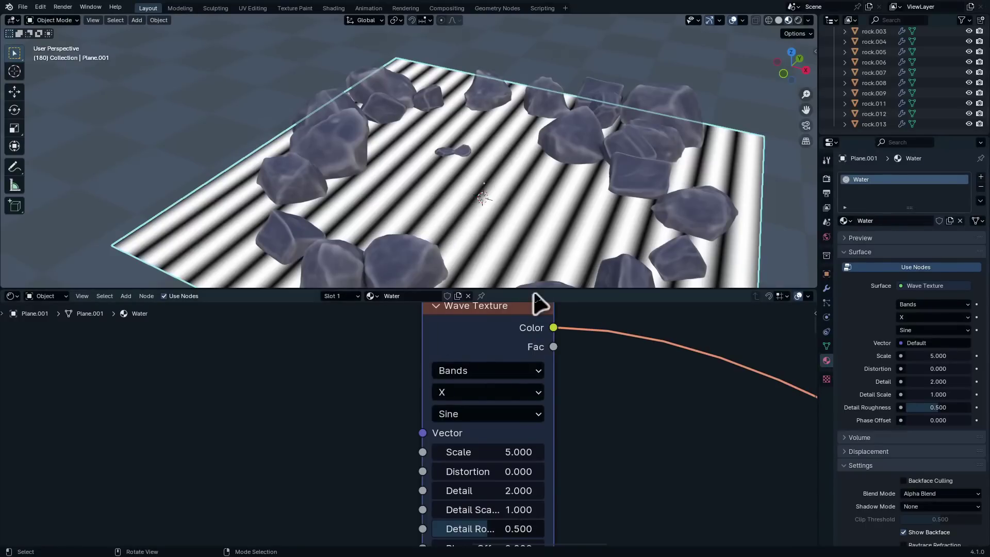
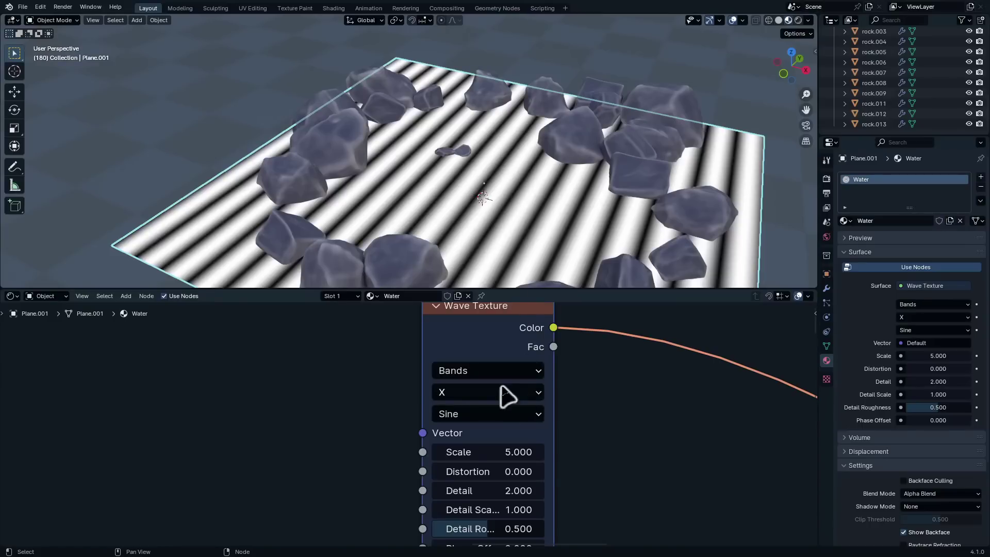
left_click(492, 372)
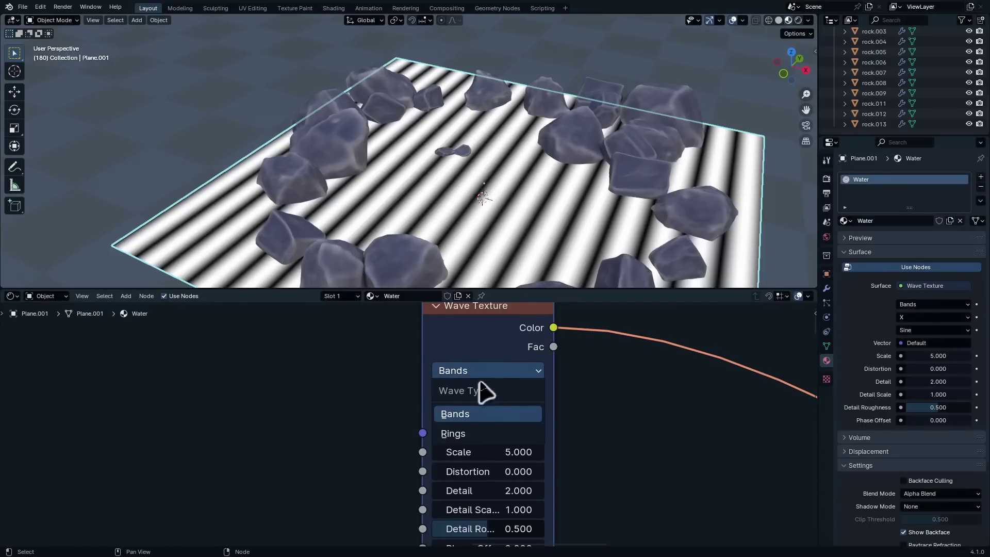
left_click(490, 433)
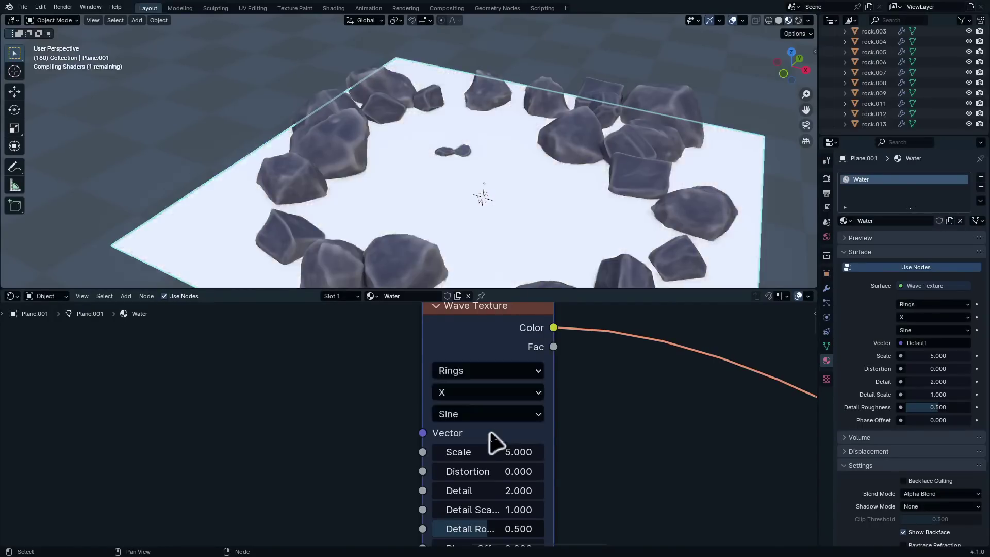
scroll(485, 427, "up", 1)
middle_click_drag(482, 426, 490, 418)
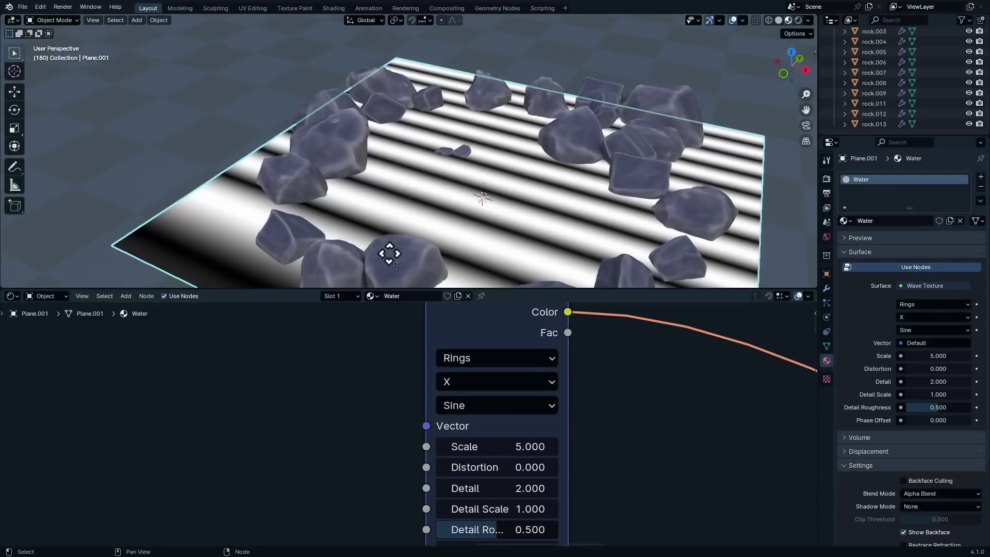
middle_click_drag(557, 425, 560, 413)
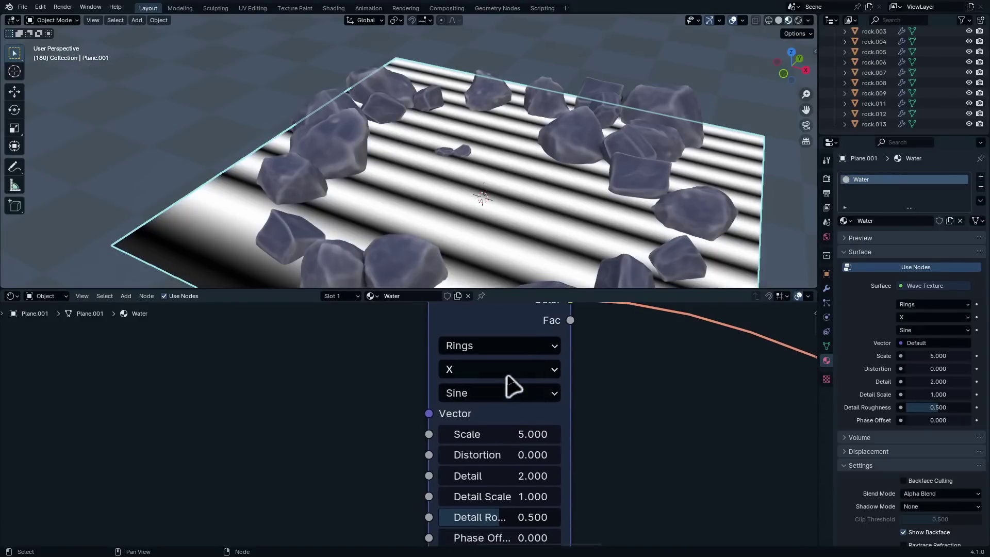
left_click(499, 399)
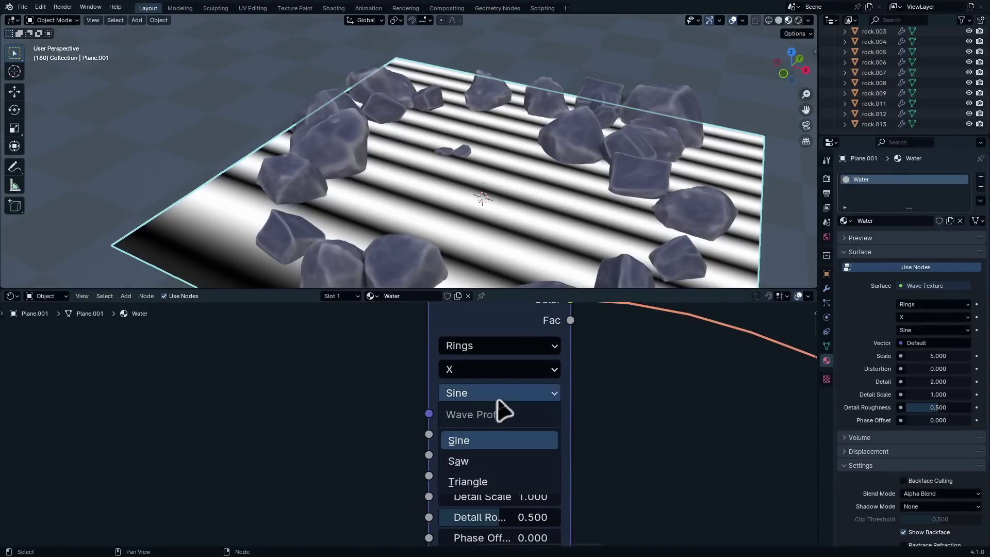
left_click(488, 440)
left_click(487, 372)
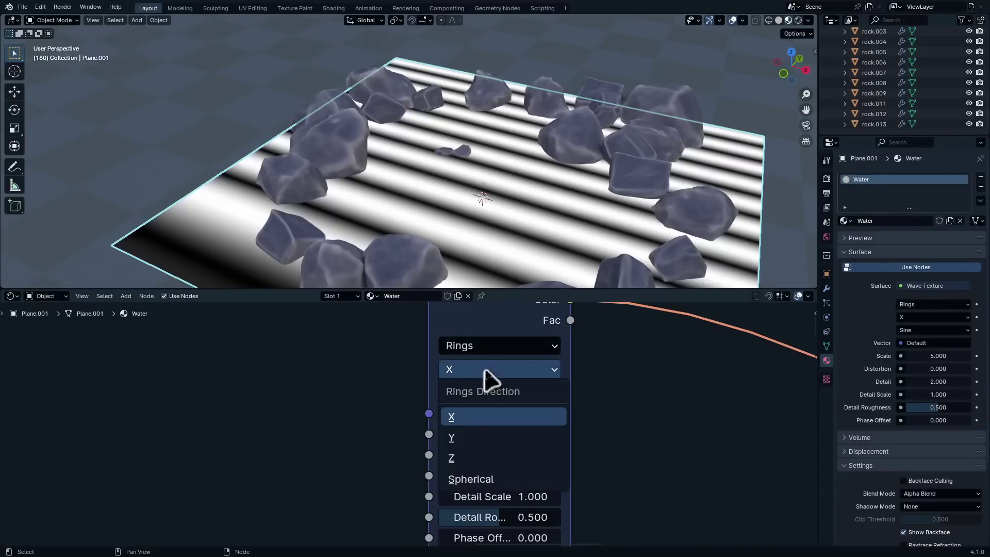
left_click(496, 480)
scroll(371, 417, "down", 2)
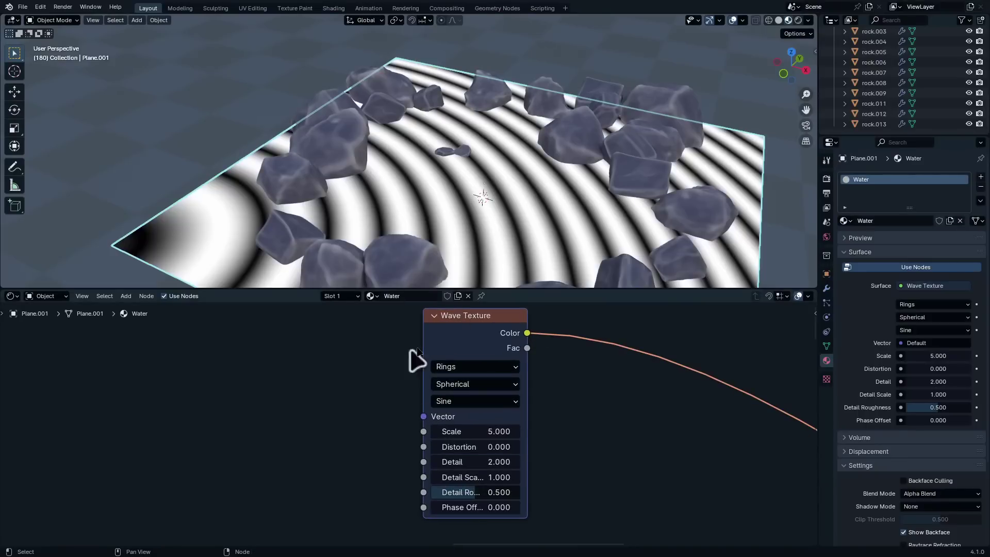
- Add Texture Coordinate and Mapping nodes to the Wave Texture and feed the Mapping from the Object output
middle_click_drag(518, 427, 584, 492)
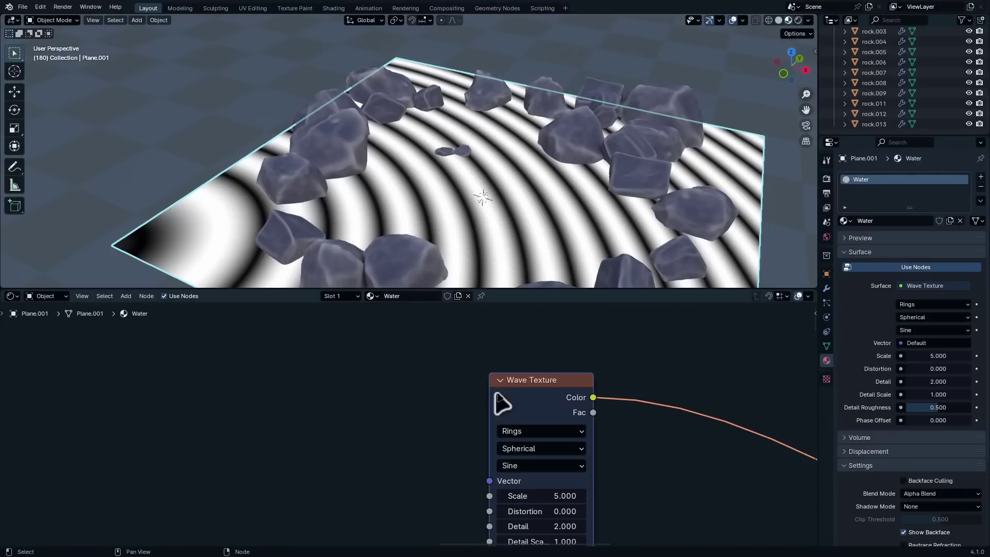
key("ctrl+t")
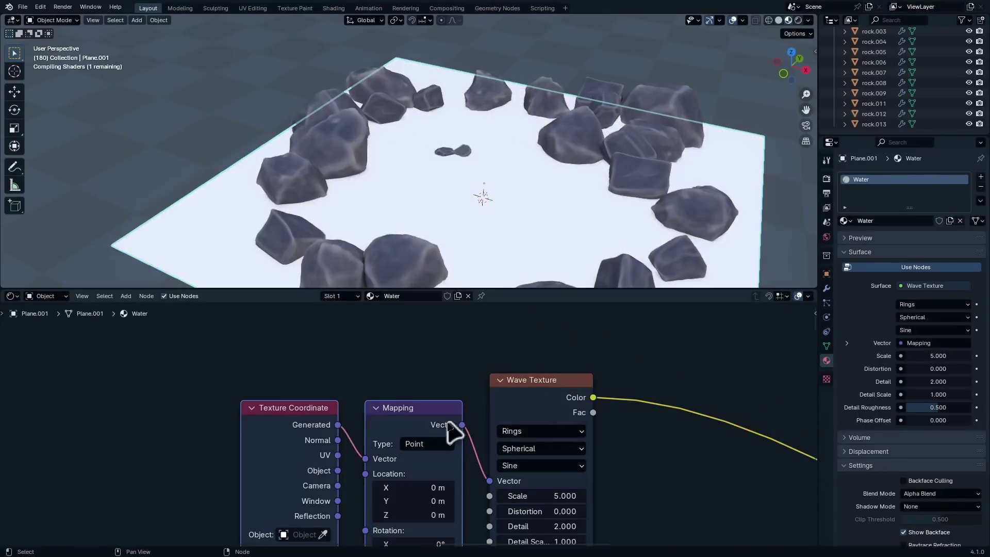
middle_click_drag(453, 431, 524, 400)
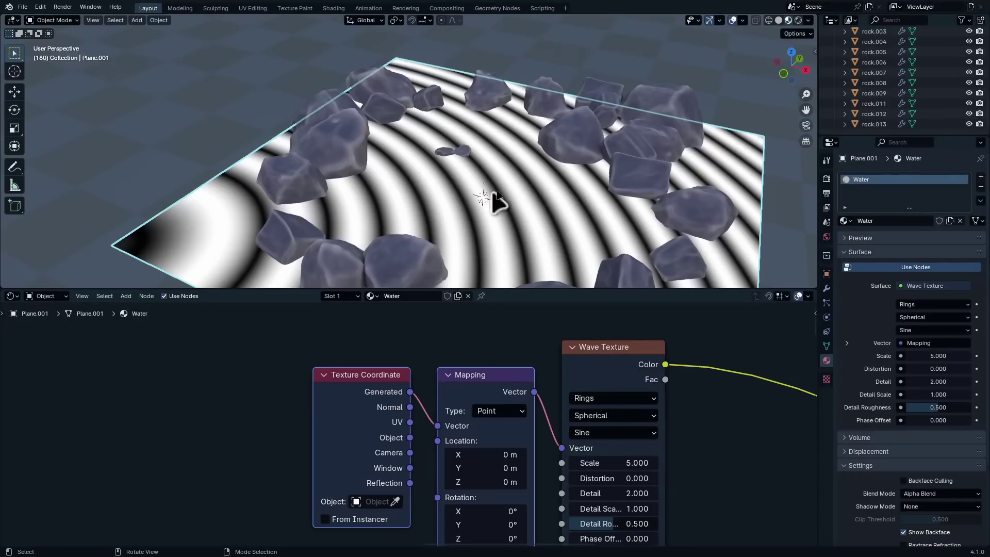
scroll(408, 454, "up", 2)
left_click_drag(411, 444, 450, 427)
scroll(412, 443, "down", 4)
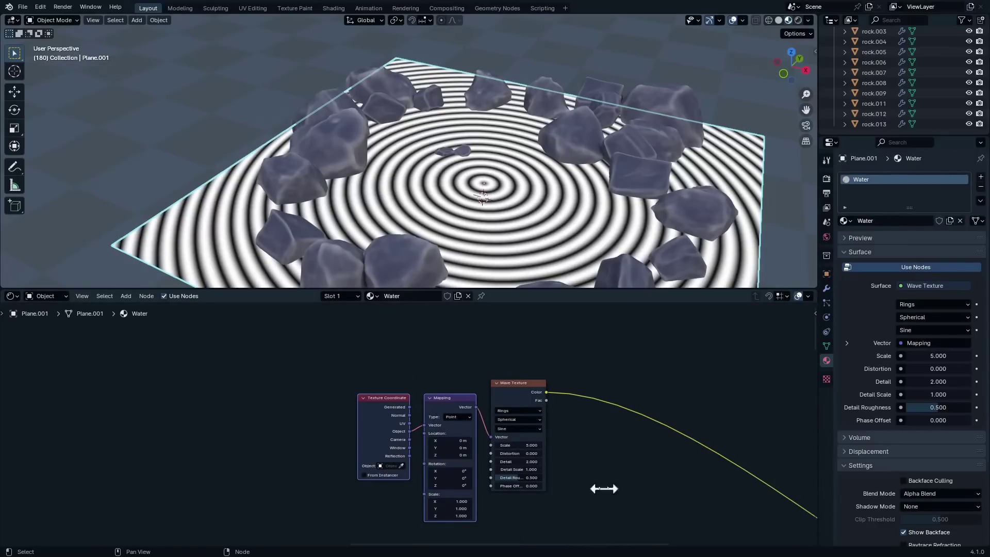
- Lower the Wave Texture's Scale to 0.610 for fewer, wider rings
scroll(531, 469, "up", 5)
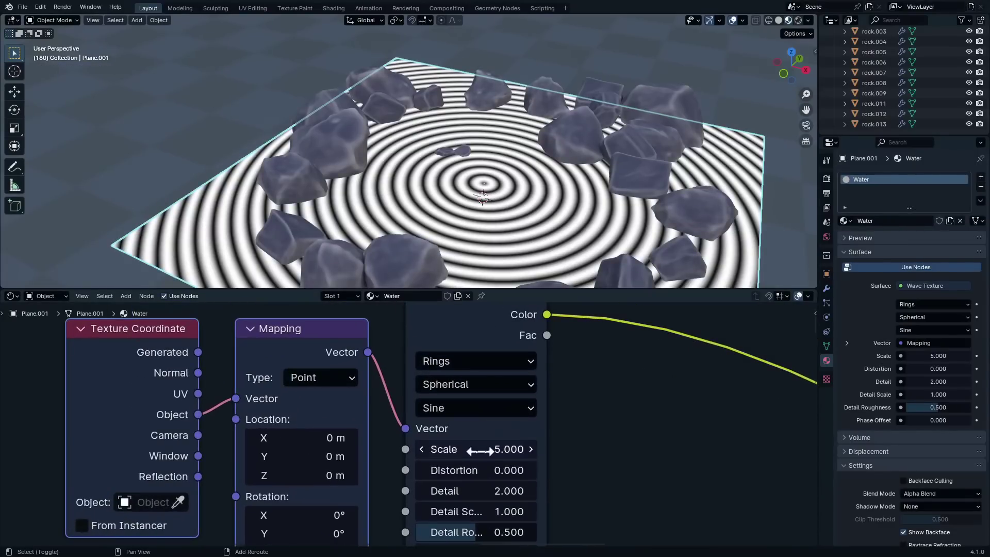
left_click_drag(480, 452, 256, 451)
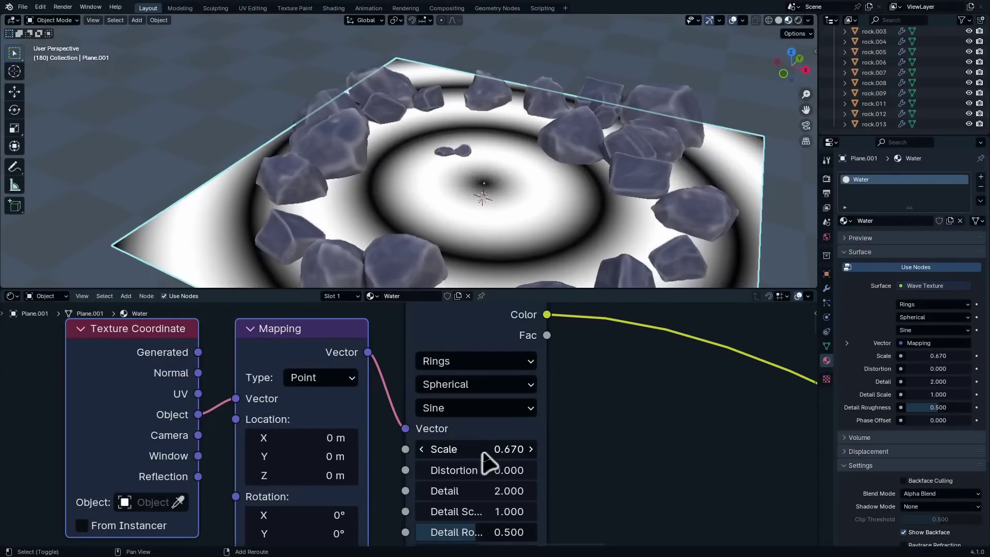
left_click_drag(511, 455, 508, 456)
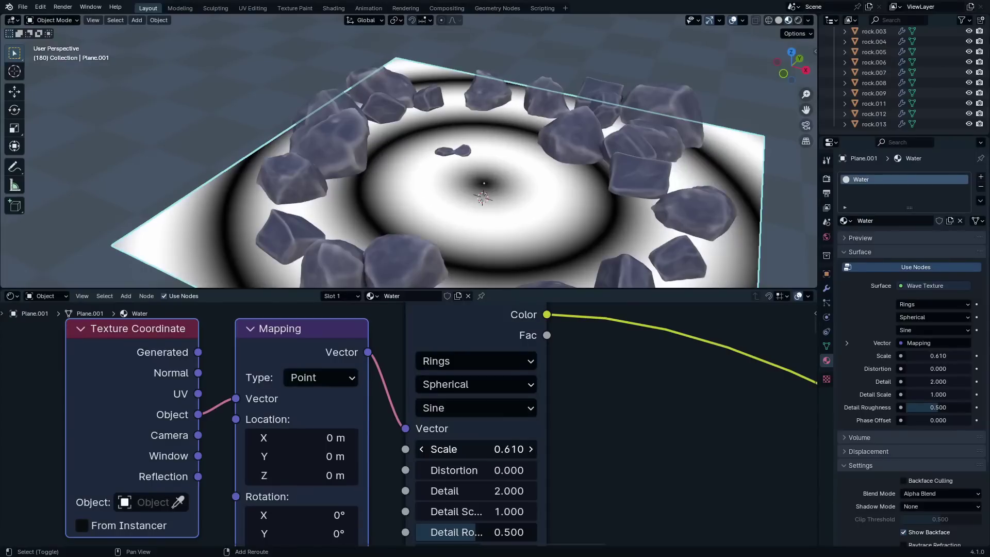
- Move the Texture Coordinate and Mapping nodes apart to leave room before the Wave Texture and between them
scroll(579, 459, "down", 4)
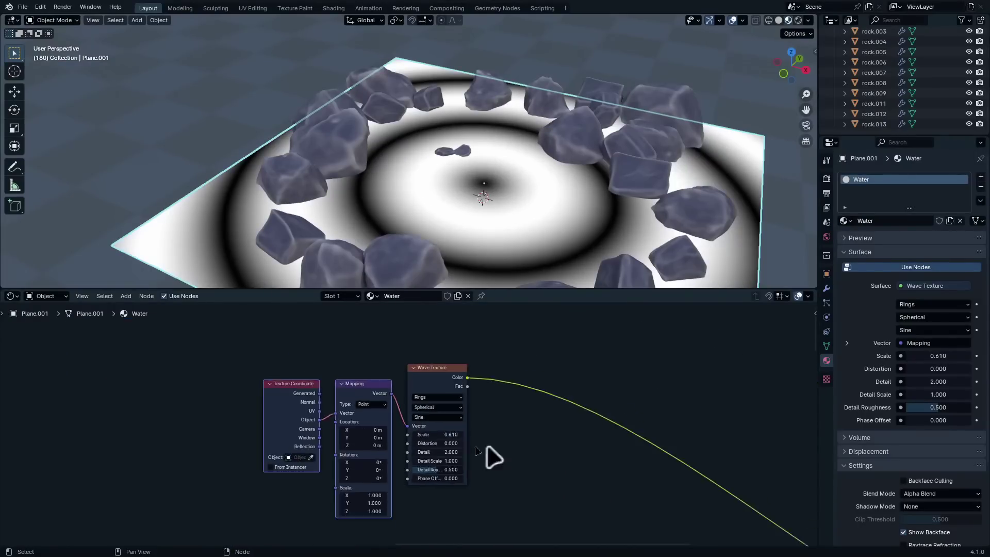
left_click_drag(483, 417, 165, 403)
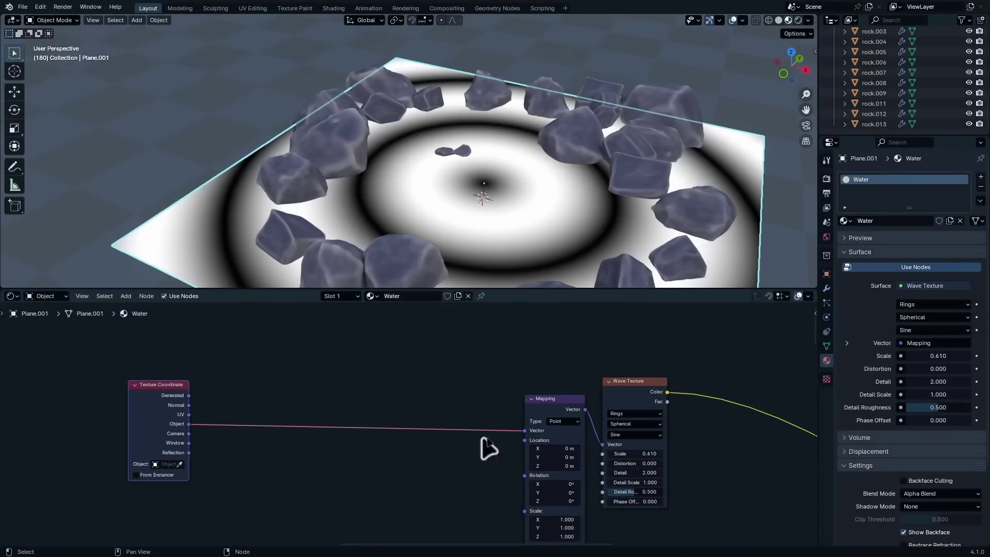
left_click_drag(542, 413, 471, 404)
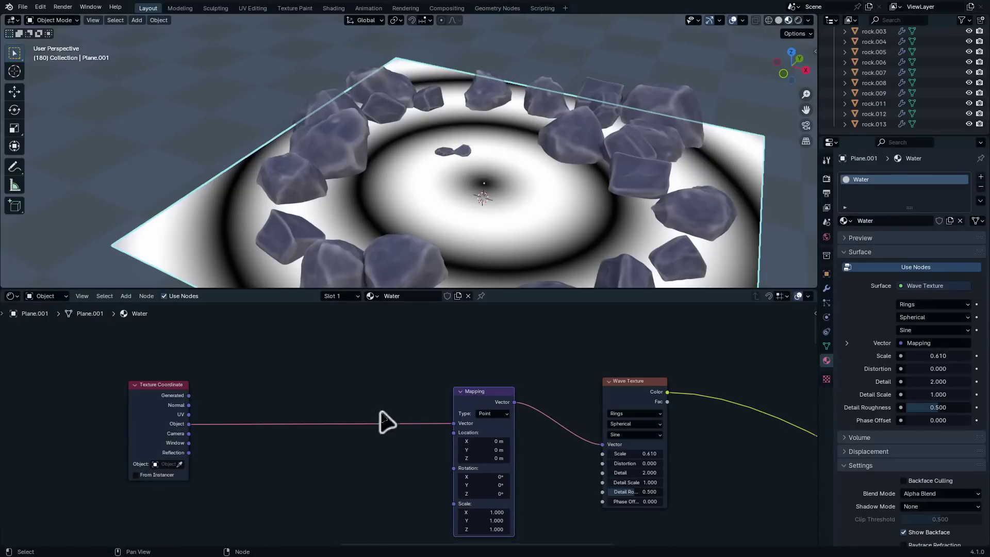
middle_click_drag(386, 423, 496, 410)
- Insert a Mix Color node on the link between the Texture Coordinate's Object output and the Mapping node
key("shift+a")
left_click(472, 392)
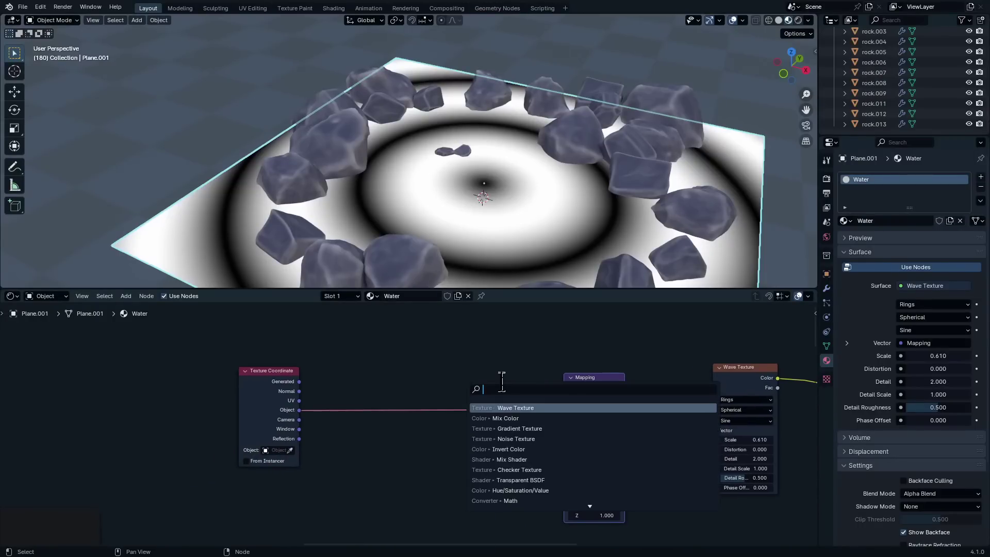
type("mix")
key("Return")
left_click(502, 381)
scroll(537, 457, "up", 8)
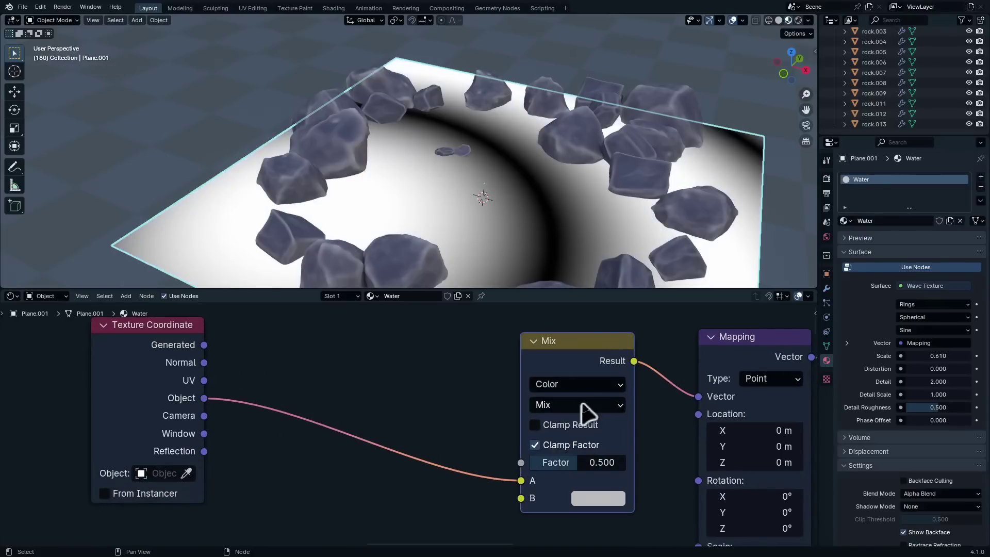
- Copy the gradient-mixed Noise Texture nodes from the framed ripple setup and paste them just below the wave nodes
scroll(439, 415, "down", 8)
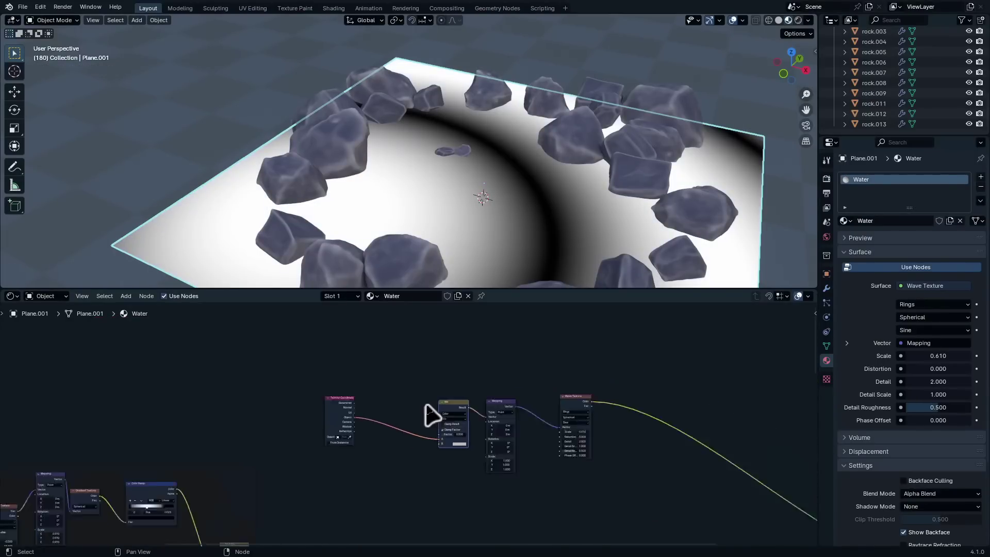
middle_click_drag(318, 441, 679, 318)
scroll(397, 446, "up", 3)
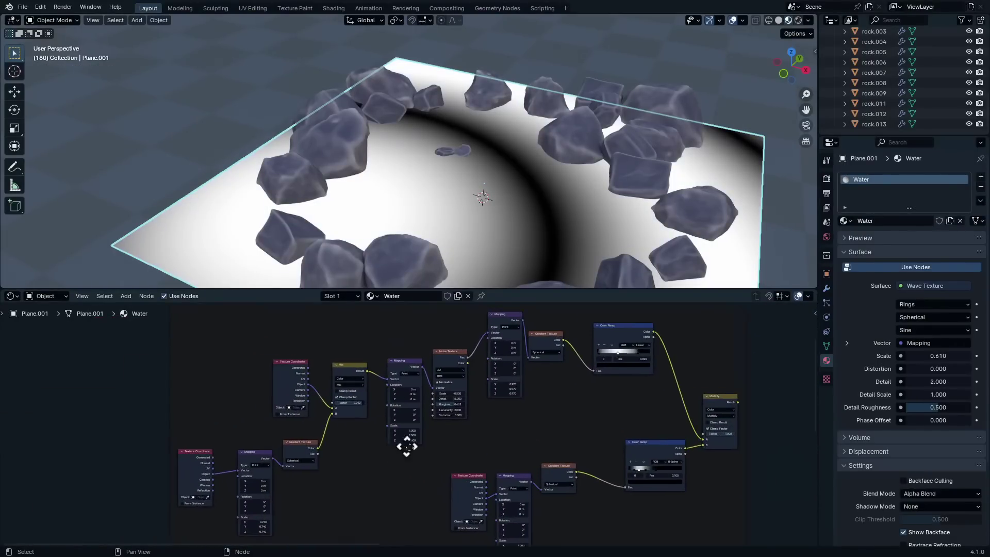
left_click_drag(475, 476, 232, 356)
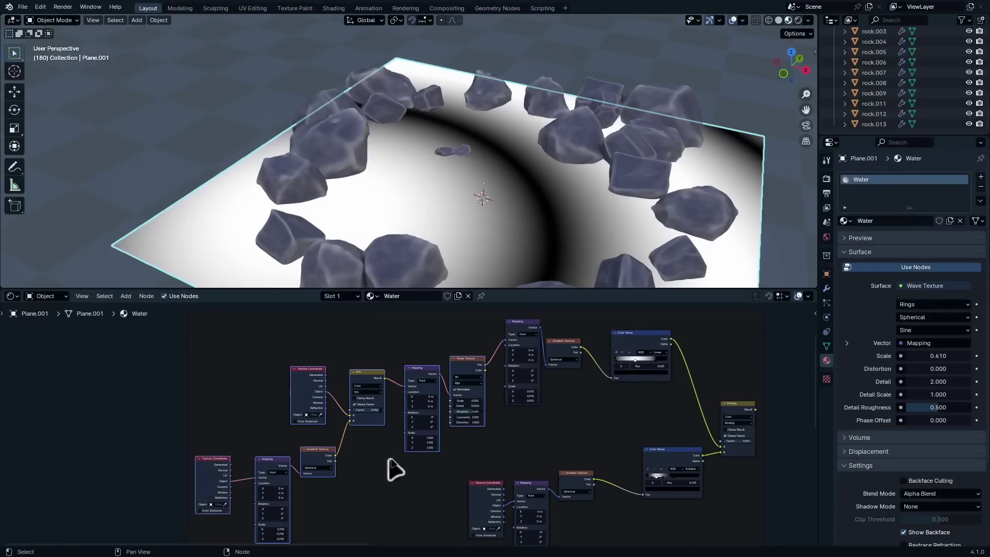
scroll(431, 457, "down", 6)
scroll(364, 361, "up", 6)
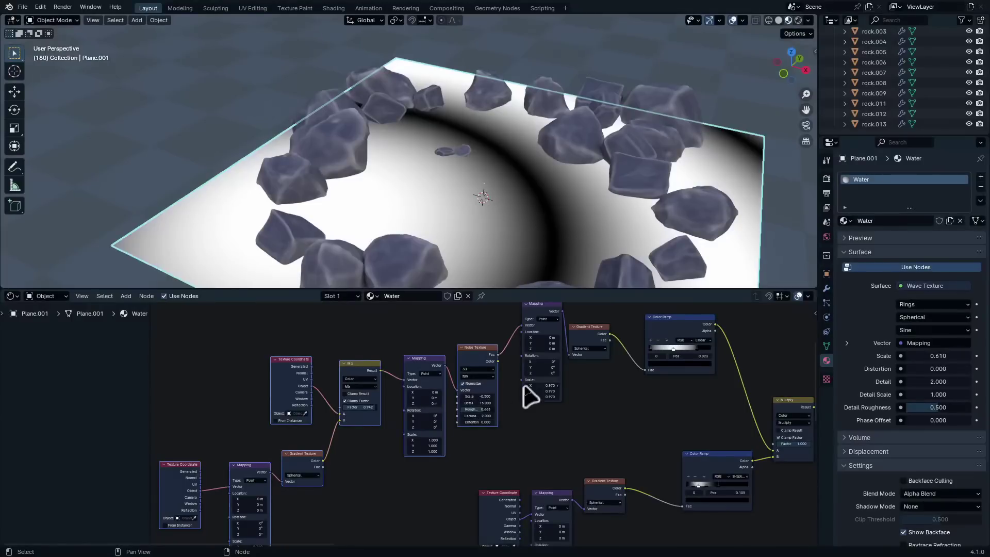
scroll(525, 388, "down", 3)
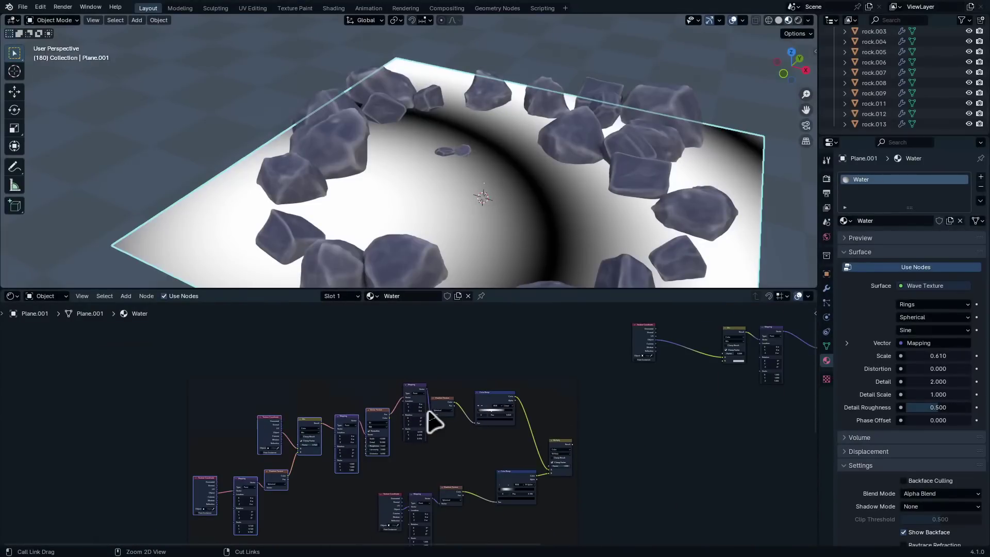
middle_click_drag(431, 420, 104, 481)
key("ctrl+v")
scroll(515, 481, "up", 8)
key("g")
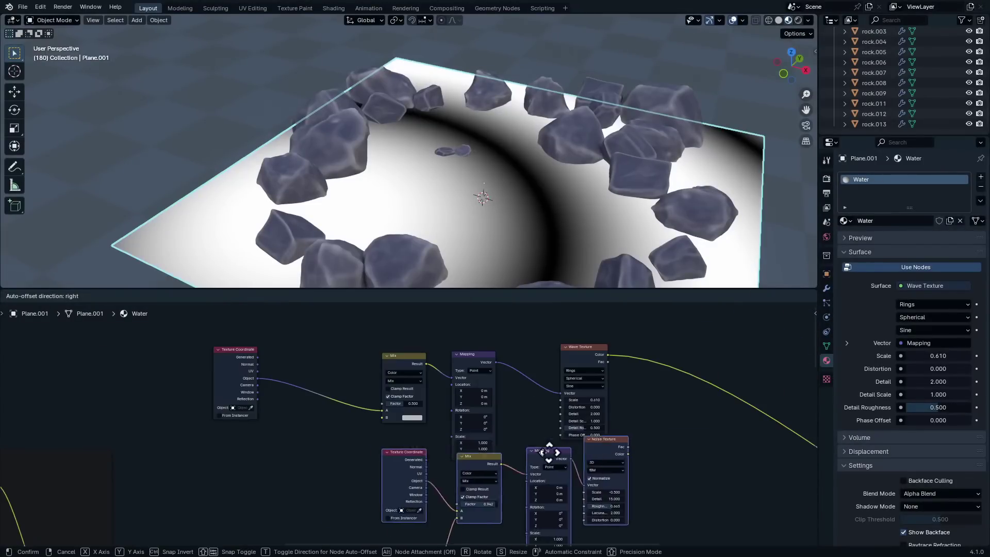
left_click(427, 449)
- Select the wave nodes together with the pasted noise nodes and move them farther away from the existing frame
scroll(531, 442, "down", 6)
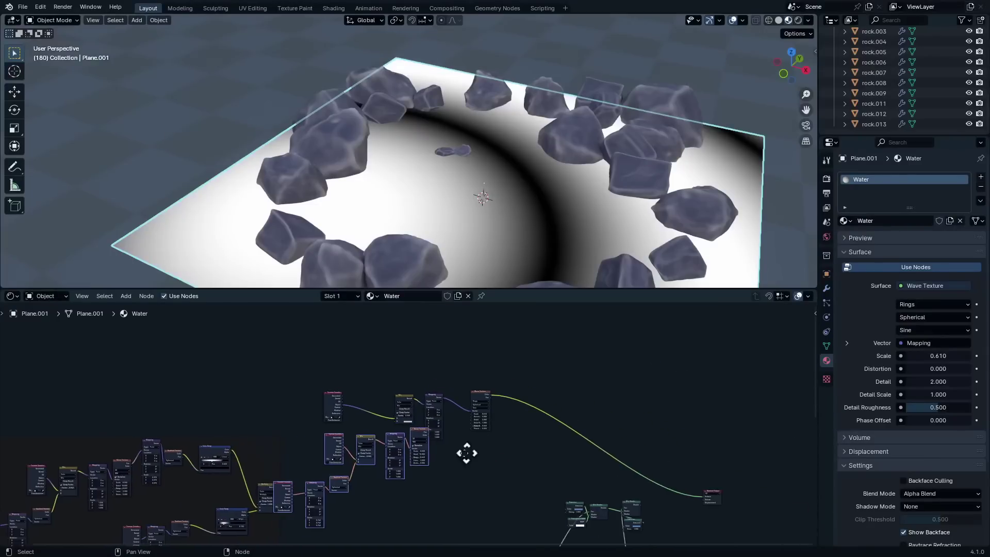
left_click_drag(446, 372, 235, 466, "shift")
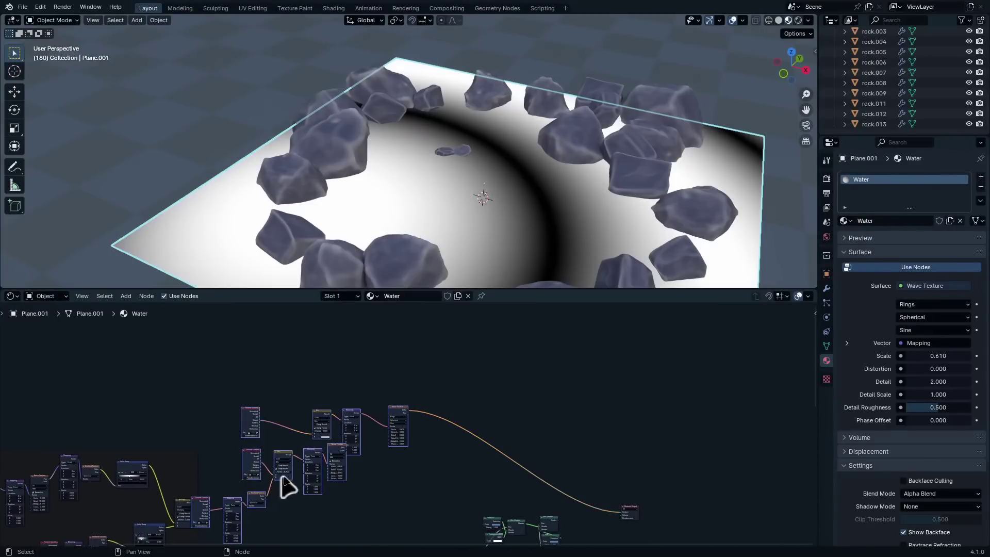
scroll(295, 477, "down", 2)
key("g")
left_click(372, 427)
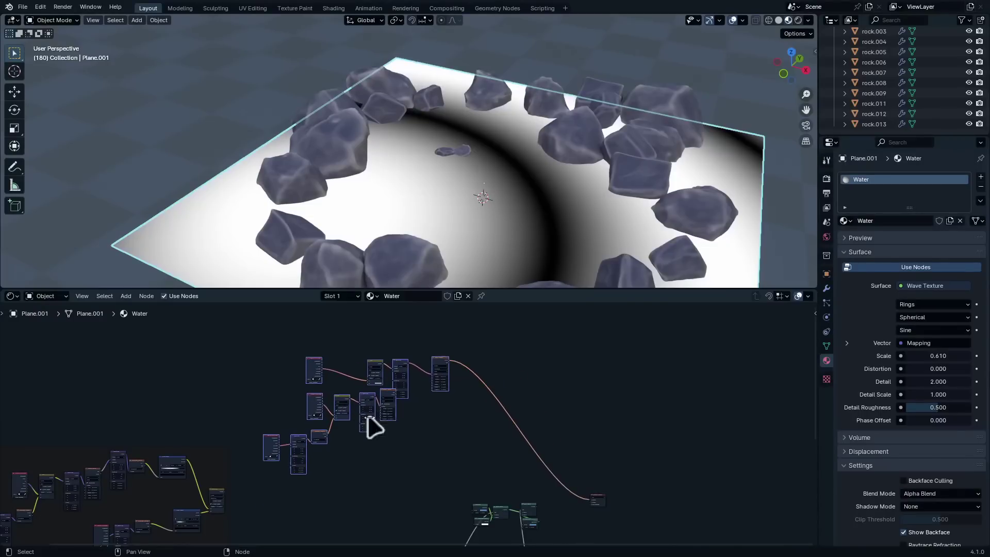
- Connect the pasted Noise Texture's Fac output to the B input of the wave setup's Mix node
scroll(461, 388, "up", 5)
middle_click_drag(408, 343, 481, 447)
scroll(481, 447, "up", 5)
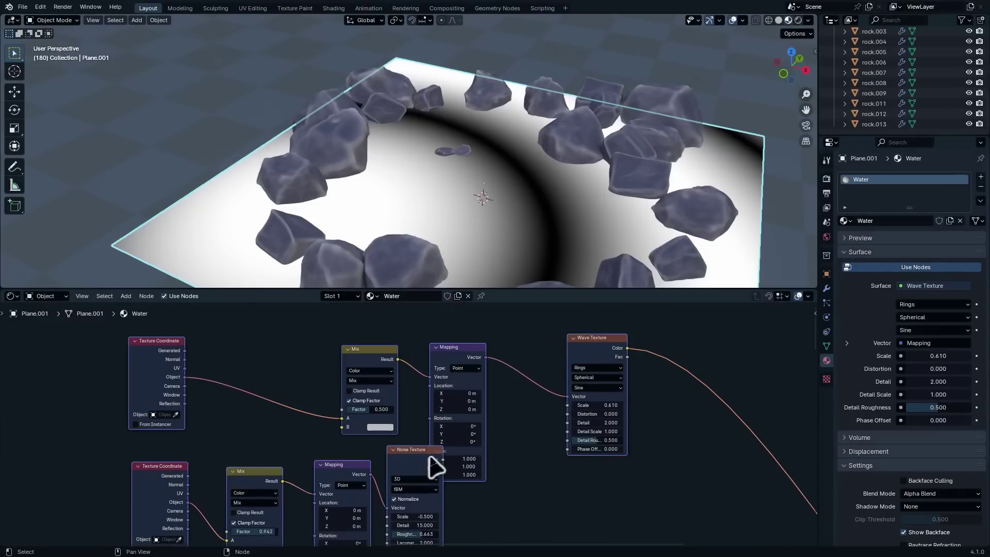
scroll(443, 472, "up", 4)
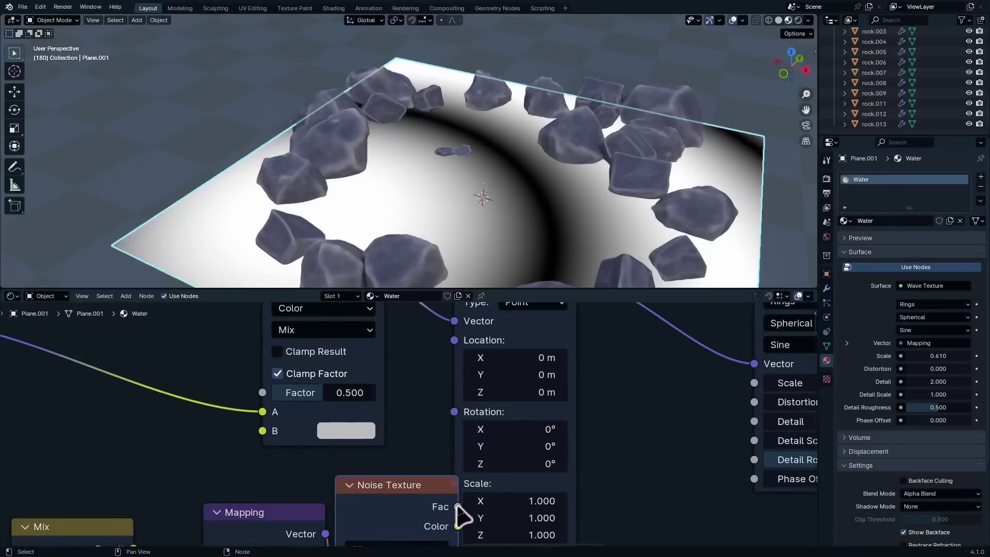
left_click_drag(458, 507, 262, 431)
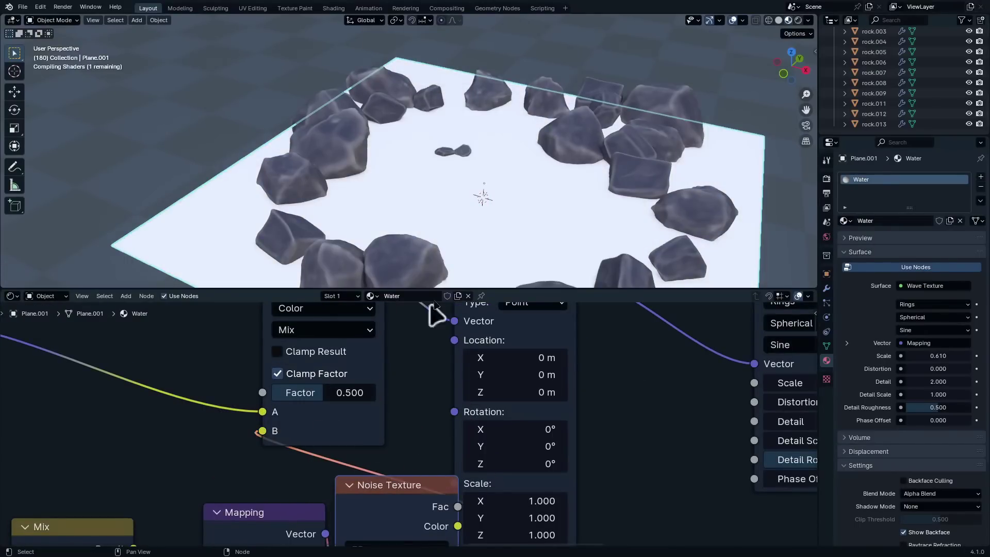
- Adjust the wave setup's Mix Factor while checking the pool from above, settling on 1.000
left_click_drag(350, 393, 320, 398)
scroll(521, 471, "down", 2)
scroll(556, 420, "up", 2)
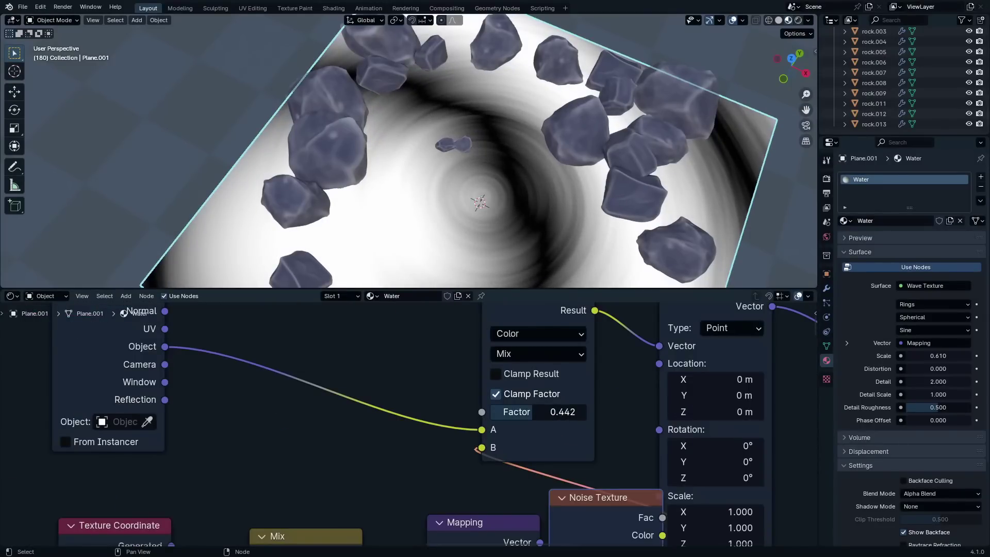
left_click_drag(557, 411, 588, 415)
scroll(420, 204, "down", 4)
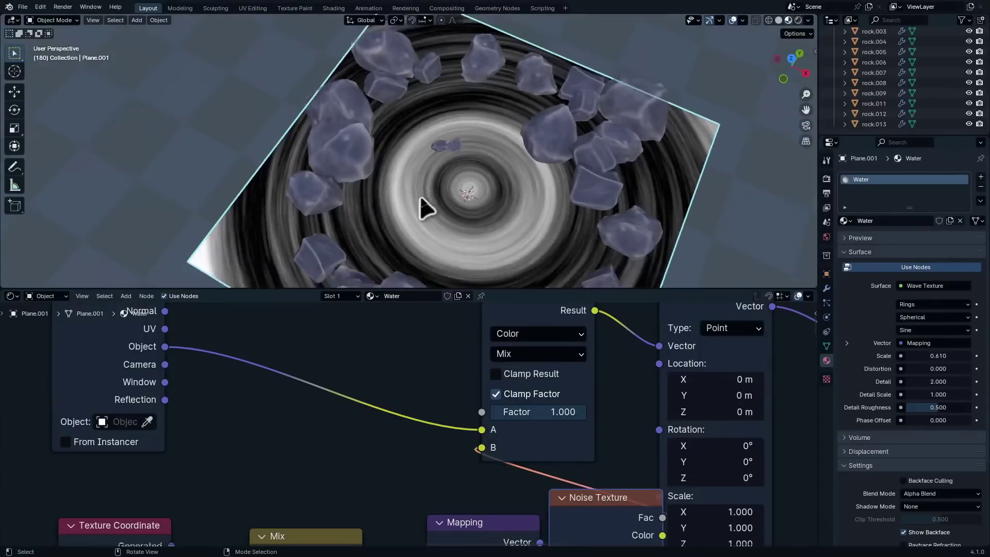
scroll(446, 265, "up", 3)
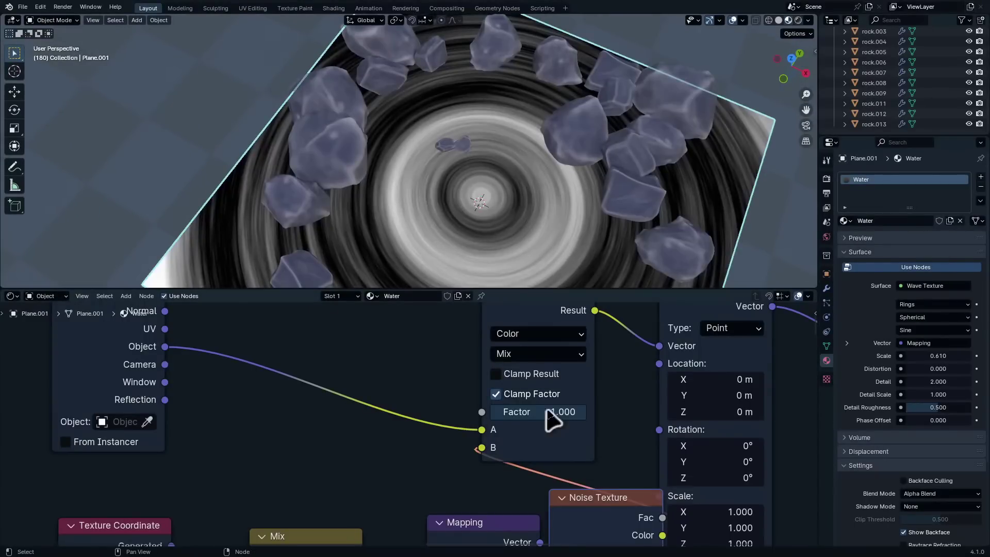
mouse_move(557, 416)
left_mouse_down()
mouse_move(546, 415)
mouse_move(562, 416)
left_mouse_up()
- Try out a different Distortion value on the Wave Texture
scroll(683, 464, "down", 3)
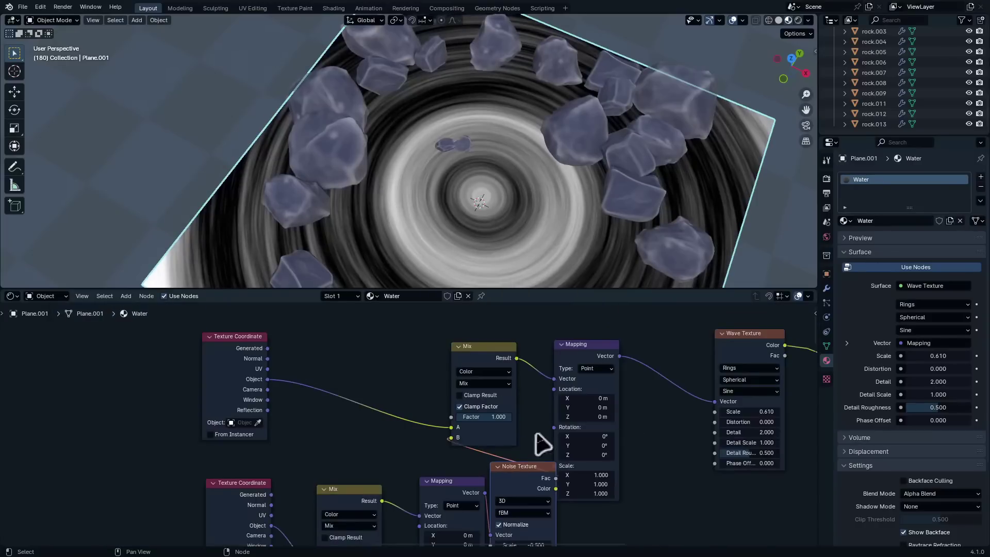
scroll(444, 360, "up", 5)
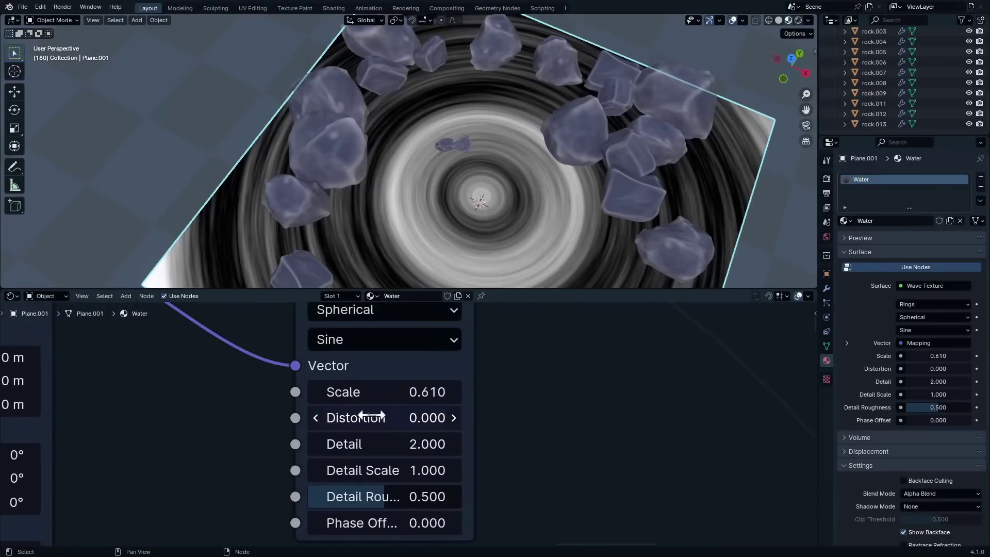
left_click_drag(373, 416, 343, 416)
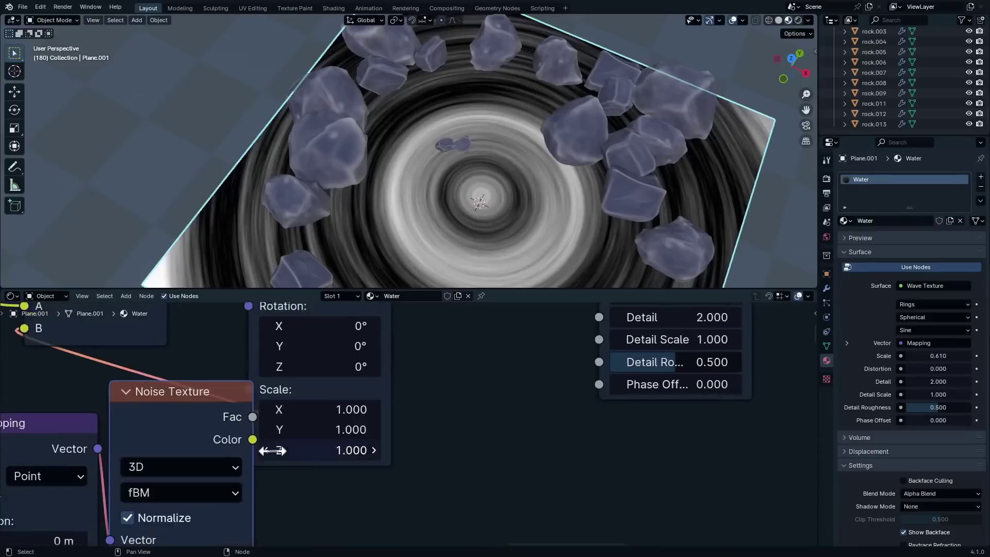
- Set the Scale of the pasted Noise Texture feeding the wave setup to -0.500
middle_click_drag(274, 450, 331, 369)
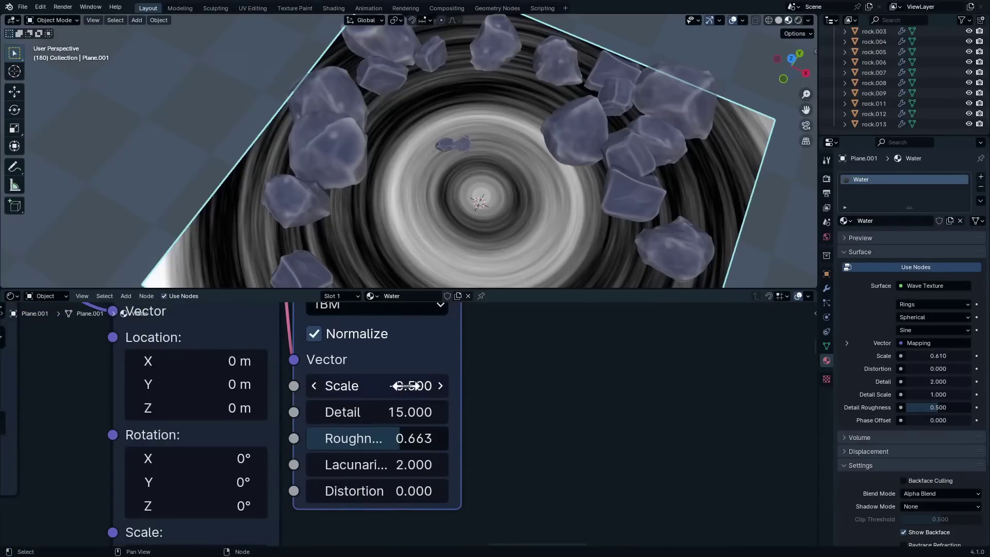
left_click_drag(407, 386, 384, 386)
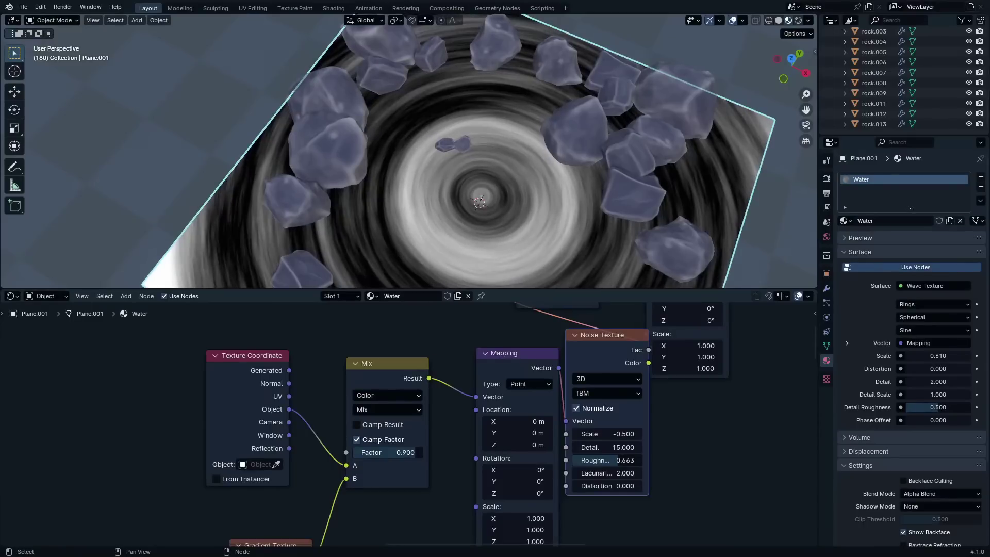
- Set the Wave Texture's Scale to 1.210
scroll(423, 454, "down", 2)
middle_click_drag(413, 497, 438, 478)
scroll(429, 432, "up", 5)
scroll(477, 429, "down", 6)
middle_click_drag(477, 429, 415, 450)
scroll(471, 409, "down", 4)
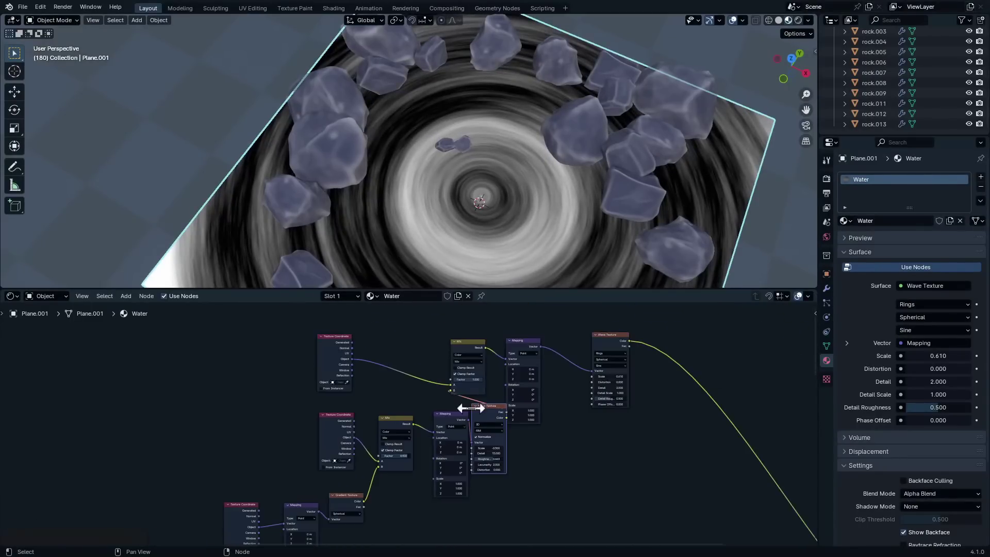
scroll(472, 408, "down", 3)
middle_click_drag(508, 423, 465, 439)
scroll(475, 436, "up", 8)
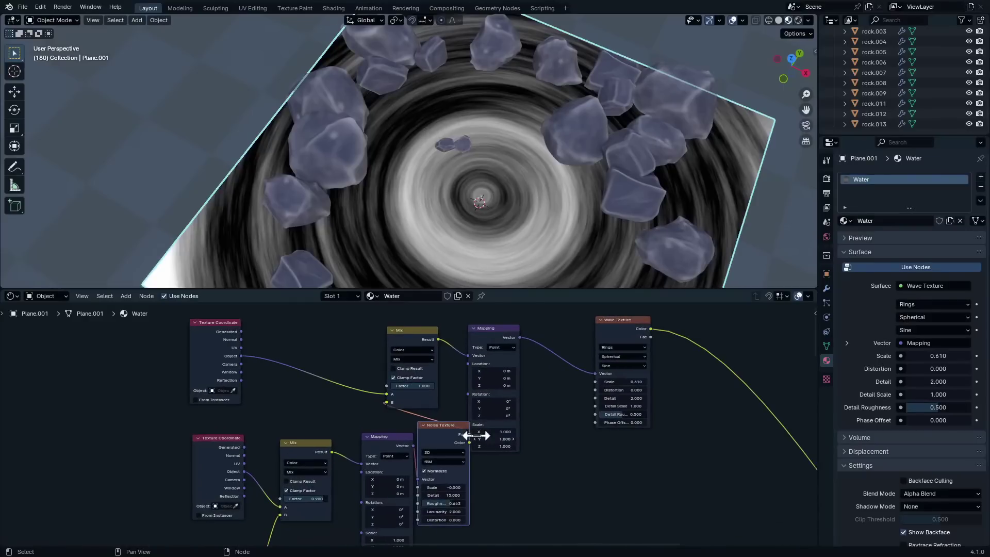
middle_click_drag(475, 434, 501, 438)
scroll(492, 436, "up", 6)
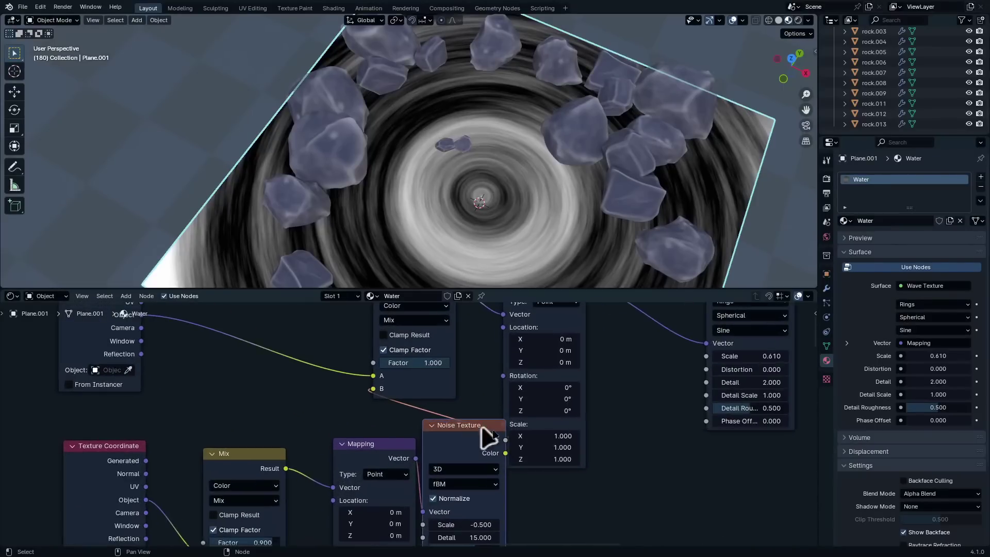
middle_click_drag(568, 438, 349, 477)
scroll(405, 448, "up", 4)
scroll(441, 465, "up", 1)
middle_click_drag(548, 421, 429, 468)
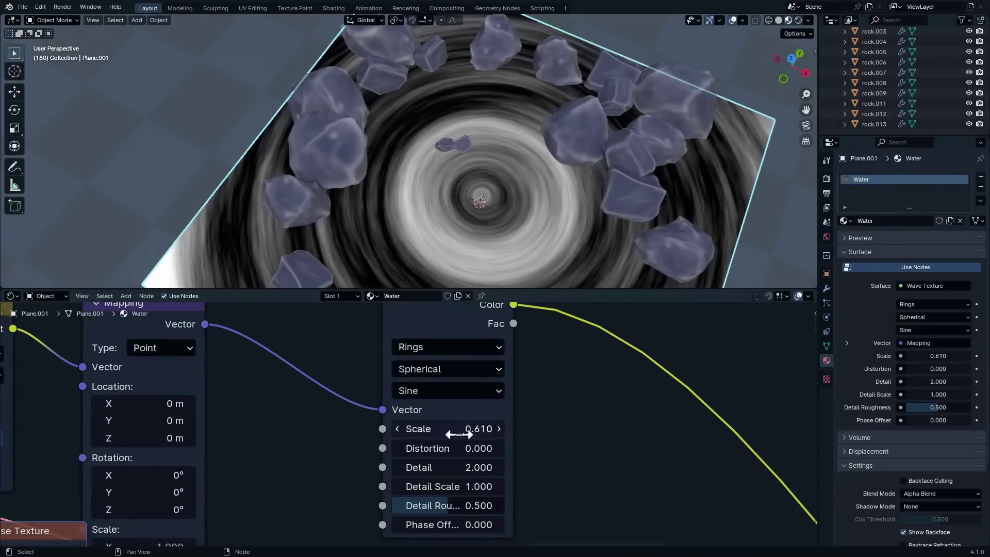
left_click_drag(456, 432, 487, 432, "shift")
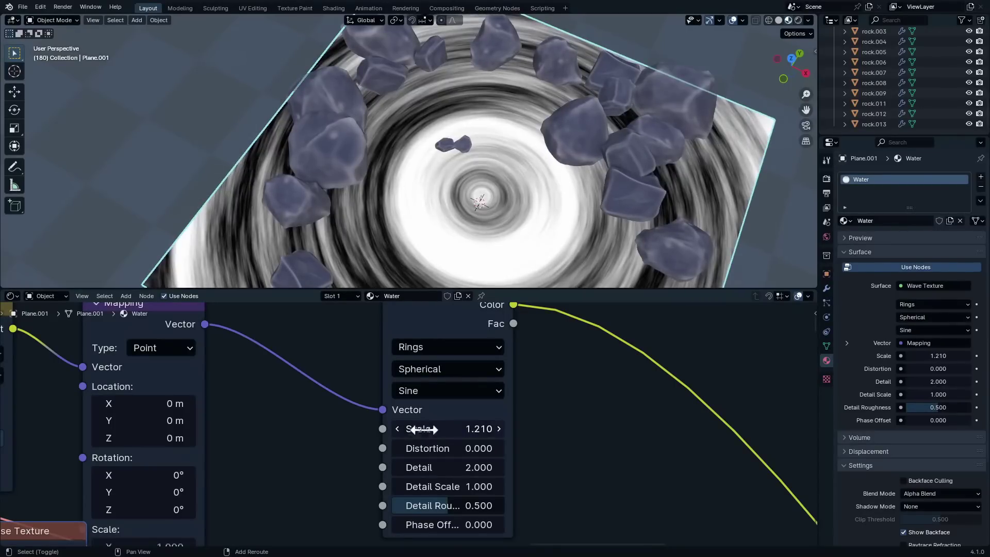
- Add a Color Ramp node on the link leaving the Wave Texture
scroll(407, 427, "down", 12)
scroll(309, 464, "up", 1)
middle_click_drag(225, 501, 495, 415)
scroll(495, 423, "up", 1)
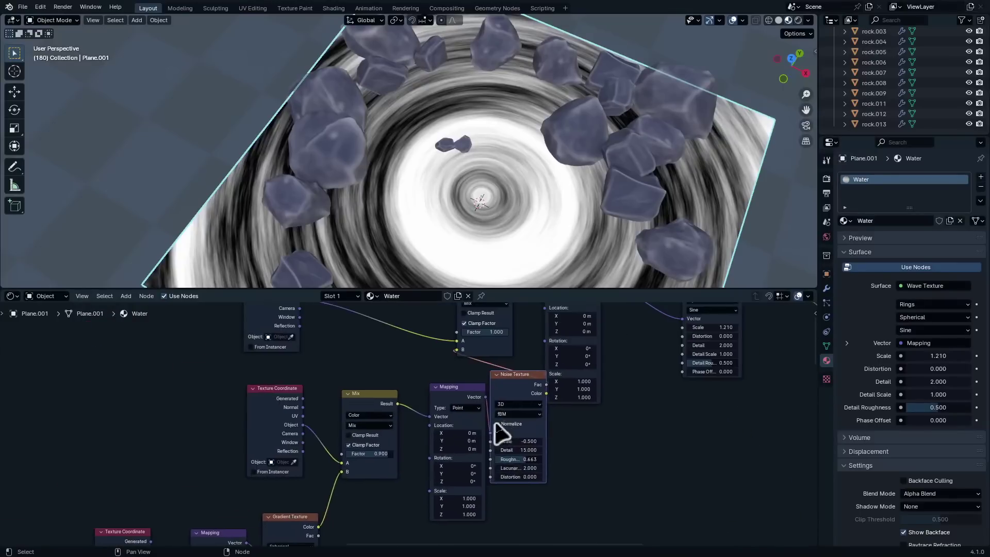
scroll(495, 425, "down", 3)
key("shift+a")
left_click(612, 398)
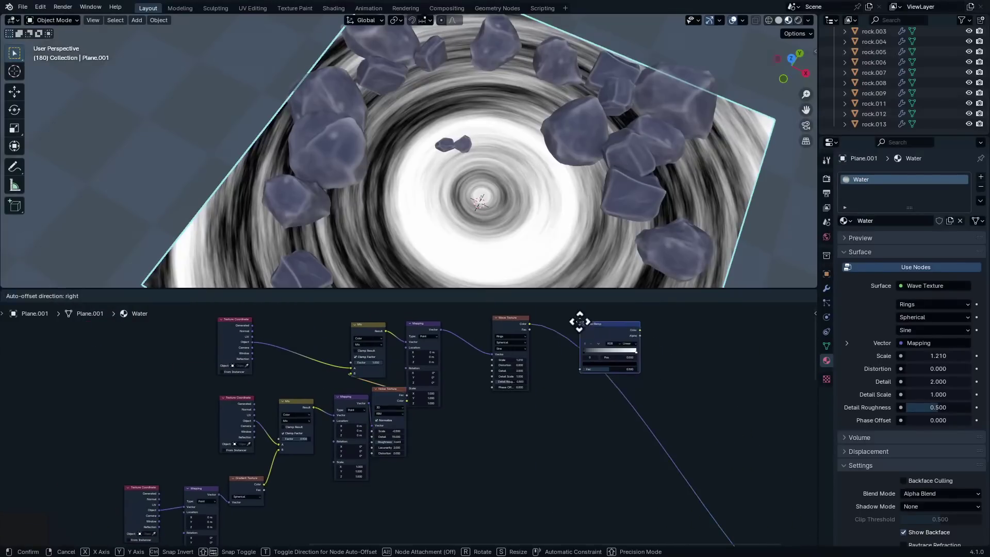
left_click(559, 327)
- Select the upper row of wave nodes with its Color Ramp and move it farther away from the noise nodes
middle_click_drag(506, 383, 539, 449)
left_click_drag(655, 328, 288, 442)
left_click_drag(400, 408, 538, 350)
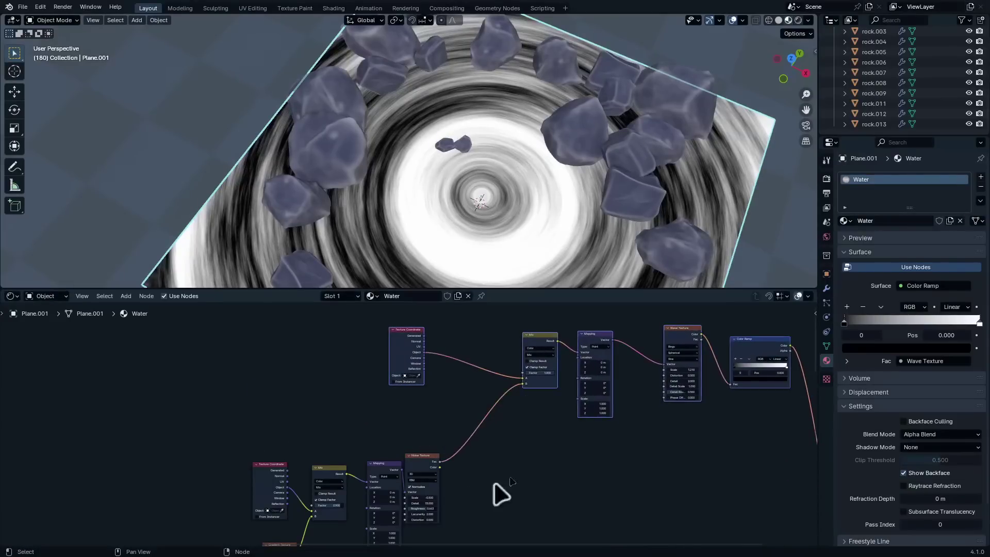
- Insert a Color Ramp between the pasted Noise Texture and the B input of the wave setup's Mix node
key("shift+a")
left_click(521, 481)
left_click(469, 458)
- Adjust the noise Color Ramp's stops, placing the black one at 0.582 and the white one at the ramp's far end
scroll(484, 473, "up", 1)
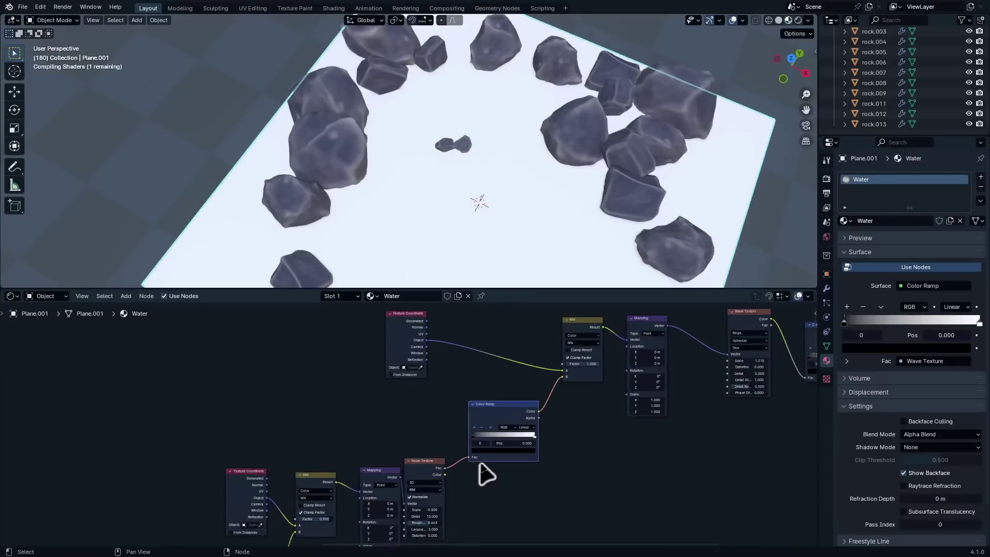
scroll(477, 459, "up", 1)
scroll(519, 432, "up", 1)
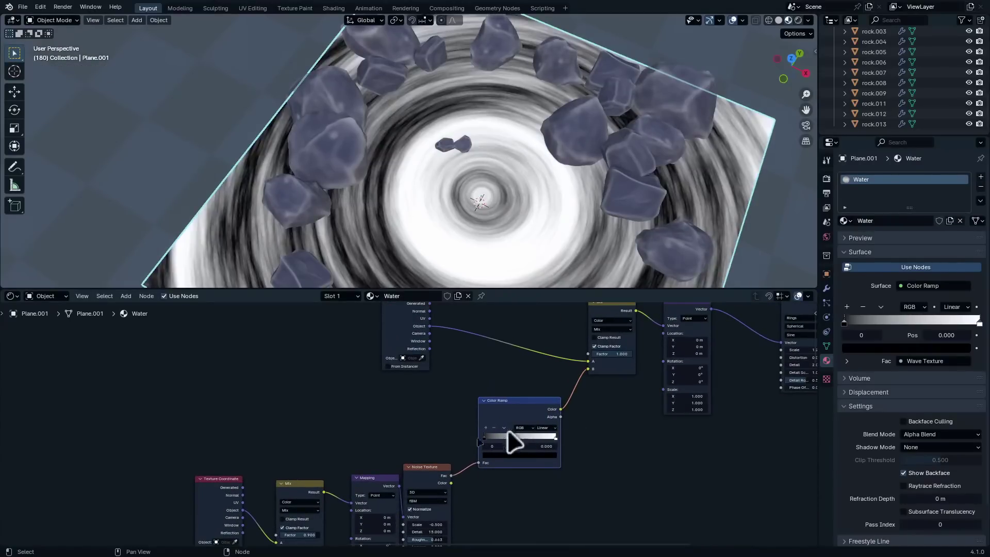
scroll(509, 435, "up", 5)
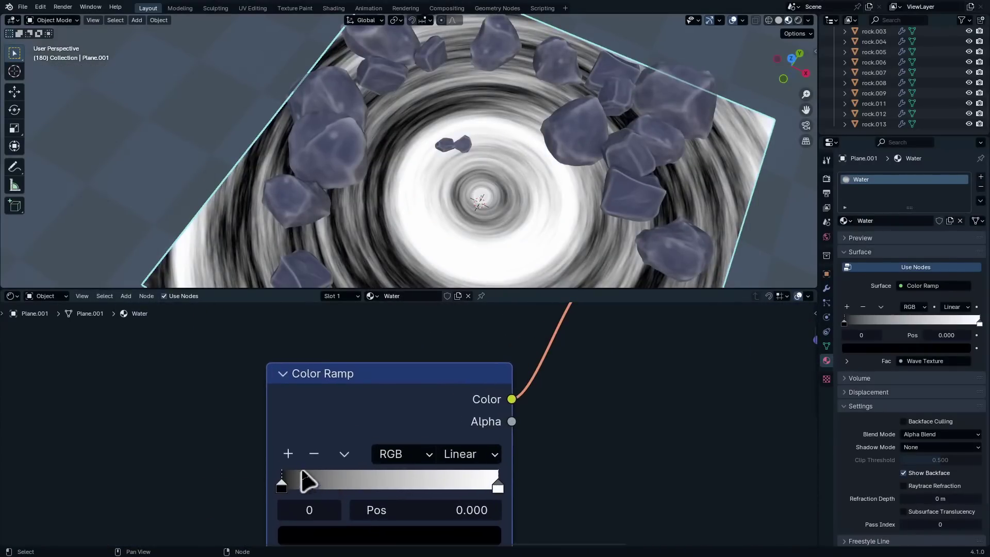
left_click_drag(293, 476, 262, 480)
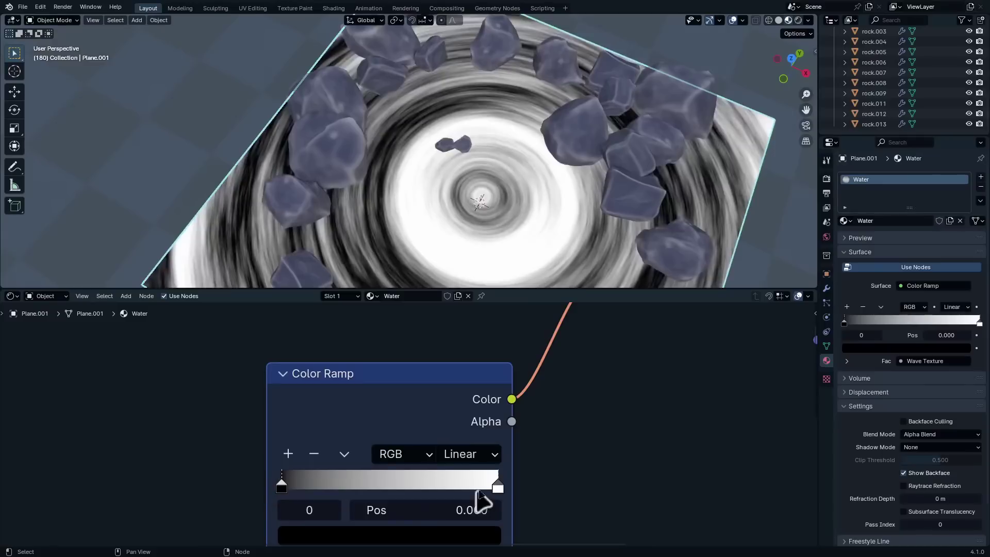
left_click(478, 487)
left_click_drag(478, 487, 468, 525)
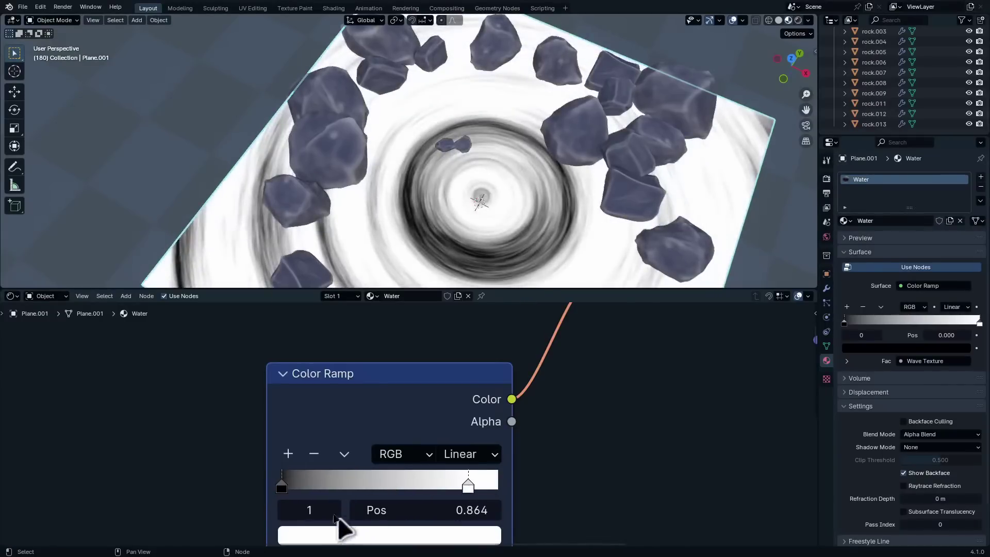
left_click_drag(282, 485, 387, 487)
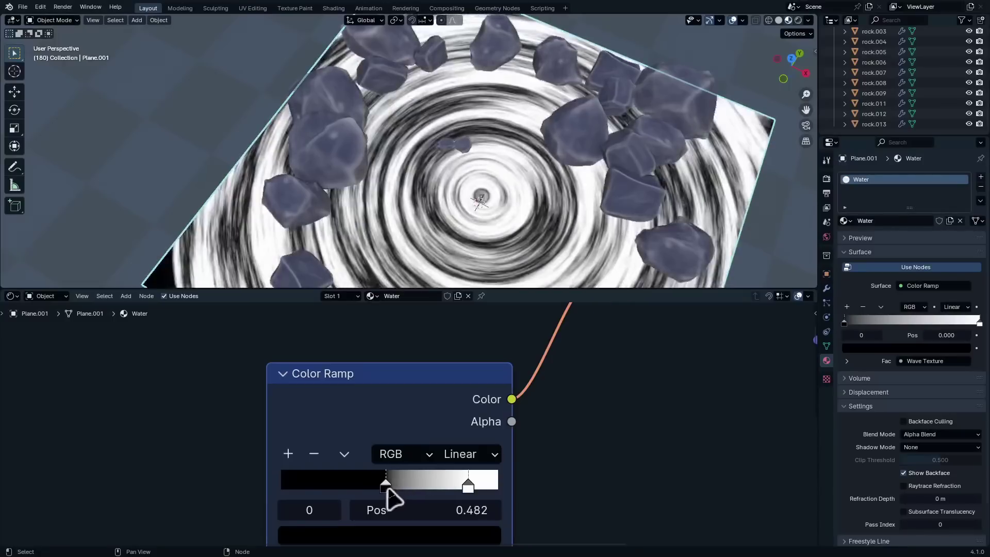
left_click_drag(466, 487, 503, 494)
left_click_drag(385, 487, 411, 490)
scroll(635, 407, "down", 2)
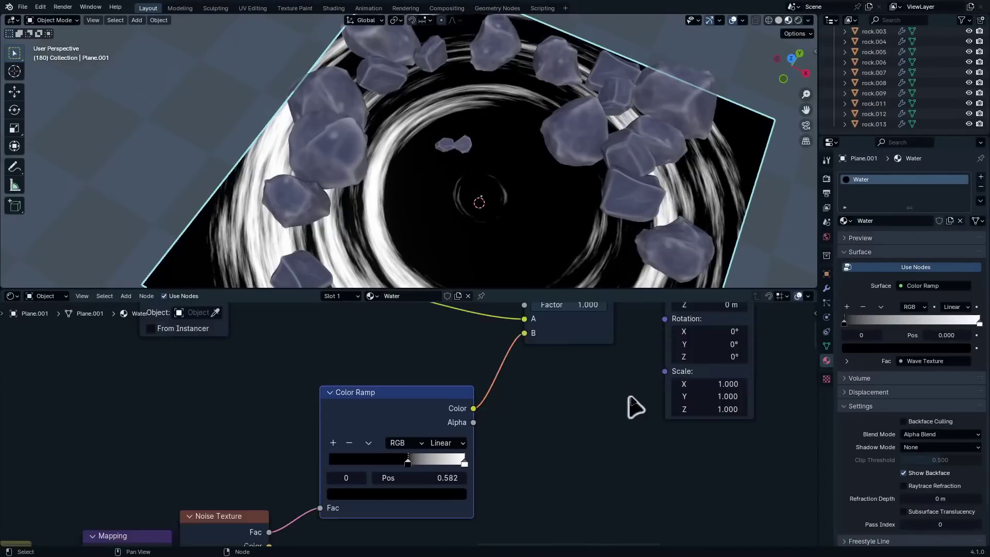
- Tighten the Color Ramp after the Wave Texture, with the black stop at 0.282 and the white stop at 0.764
scroll(631, 400, "down", 5)
middle_click_drag(799, 402, 413, 479)
scroll(515, 424, "up", 8)
left_click_drag(511, 402, 566, 403)
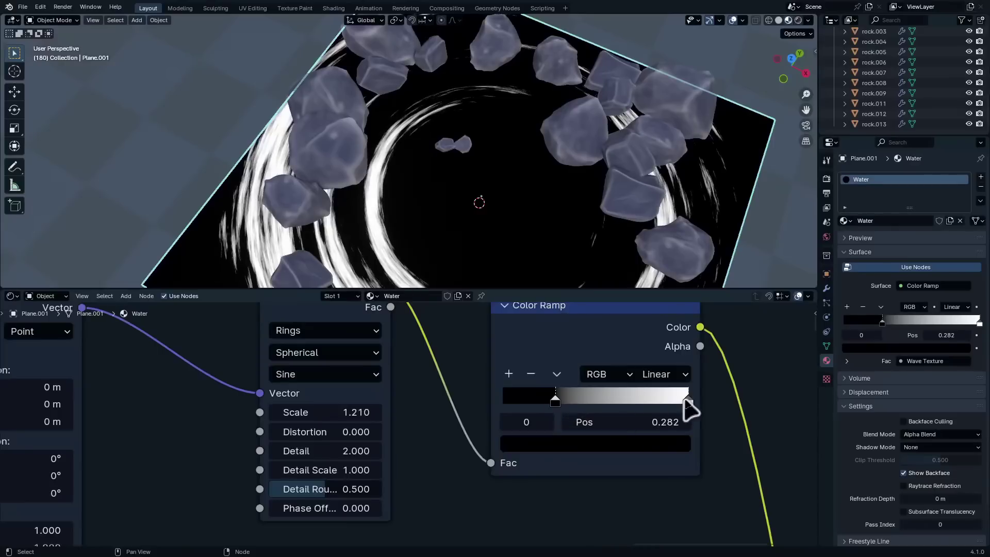
left_click_drag(688, 402, 644, 402)
- Set the Wave Texture's Scale to 2.000 and check the rings around the whole pool
left_click_drag(341, 414, 247, 413, "shift")
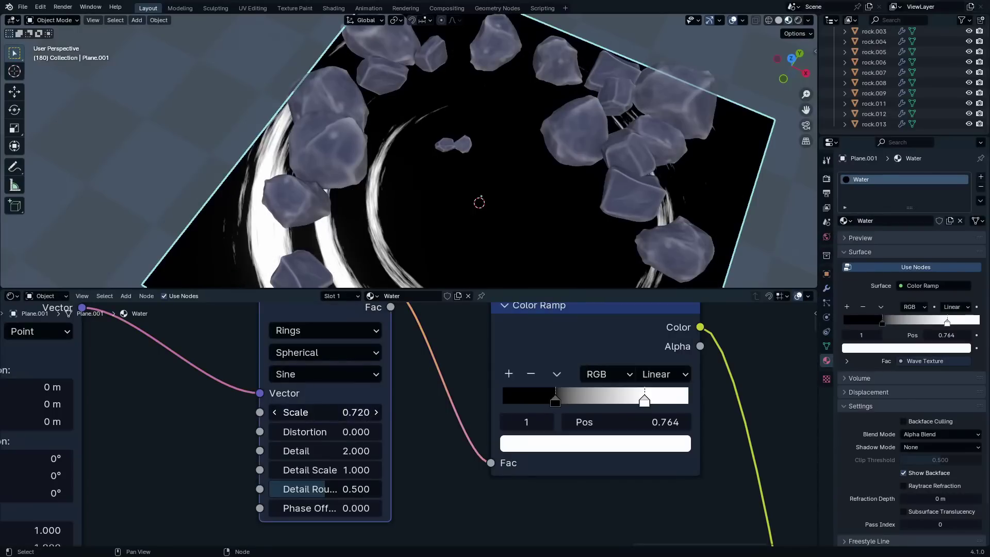
key("Escape")
scroll(477, 198, "down", 5)
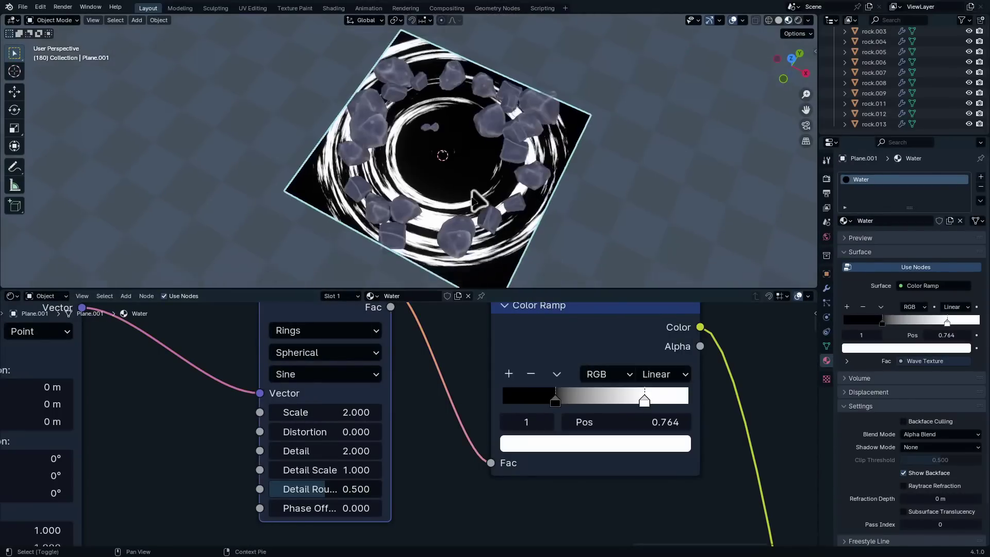
scroll(465, 153, "up", 5)
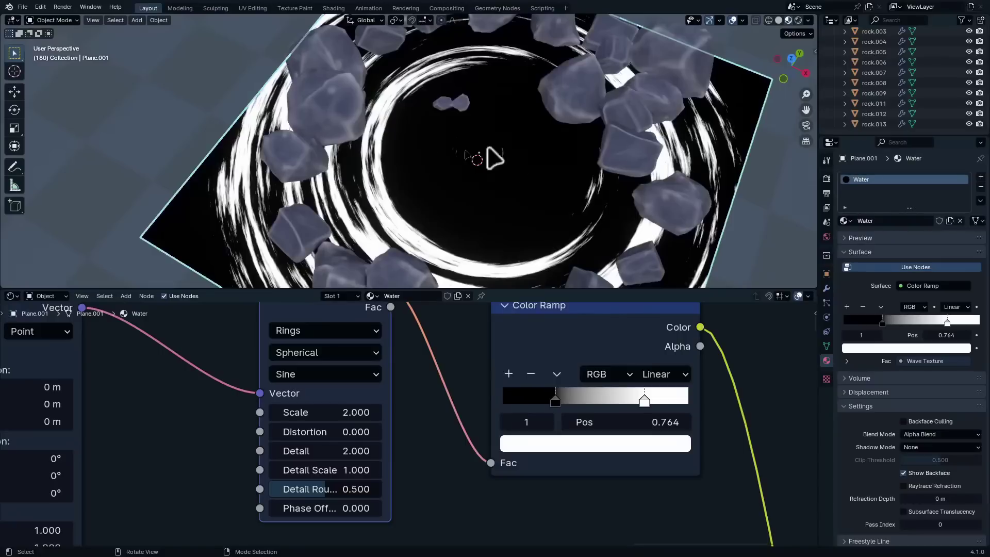
scroll(311, 245, "down", 5)
scroll(480, 185, "up", 5)
scroll(502, 361, "down", 5)
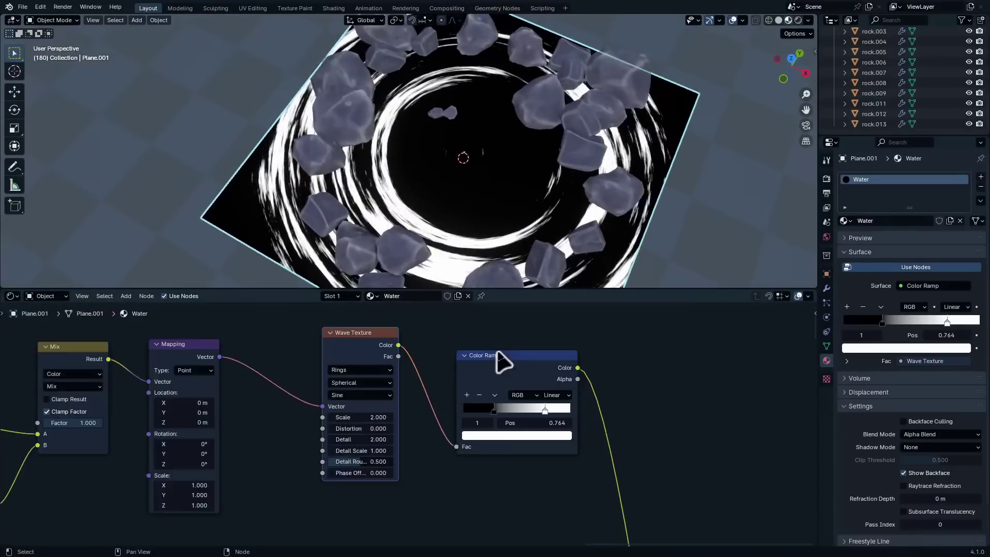
- Select the framed spherical gradient group with its Color Ramp near the shader nodes
scroll(498, 357, "down", 10)
middle_click_drag(493, 414, 624, 271)
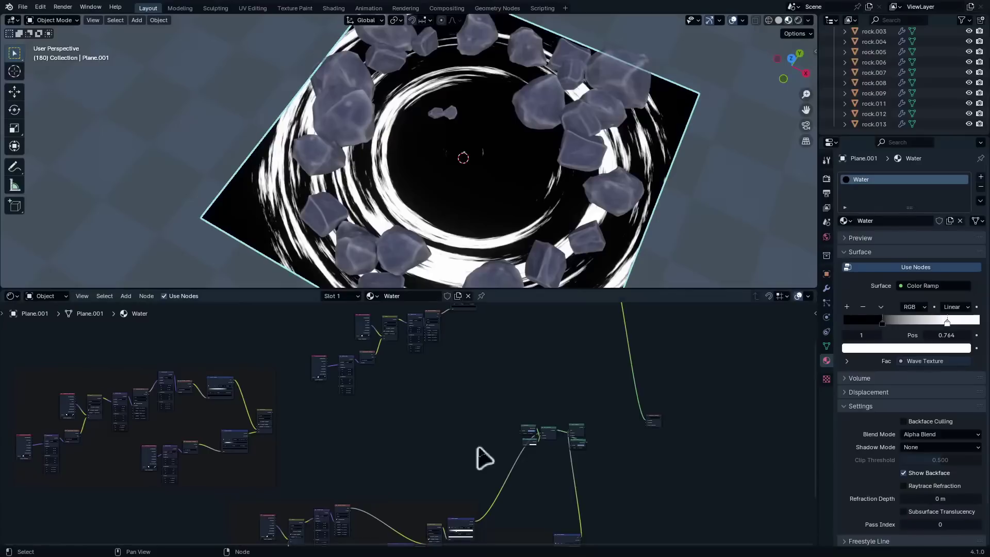
scroll(464, 503, "up", 2)
middle_click_drag(462, 505, 509, 395)
scroll(596, 429, "up", 2)
middle_click_drag(598, 431, 532, 364)
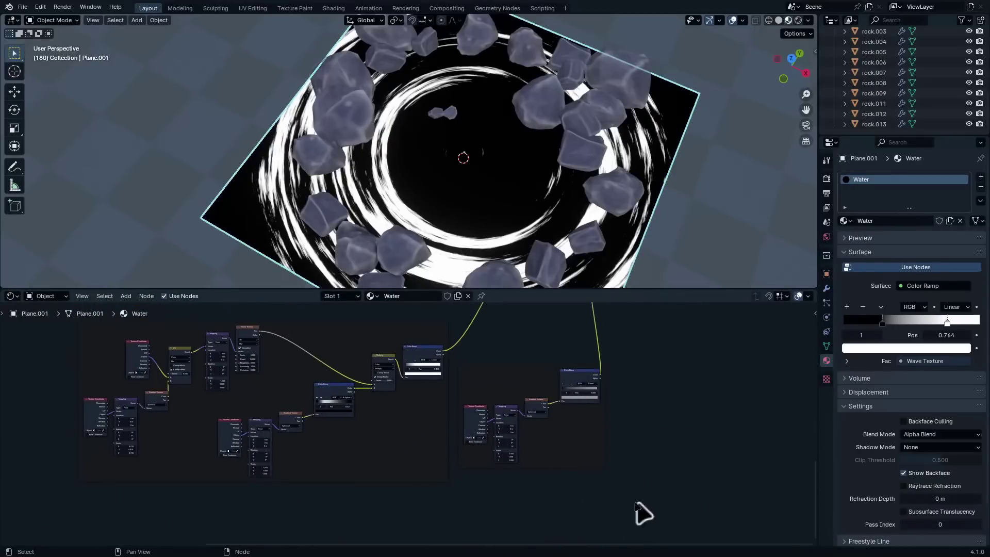
left_click_drag(638, 504, 471, 351)
scroll(521, 370, "down", 8)
middle_click_drag(530, 364, 555, 460)
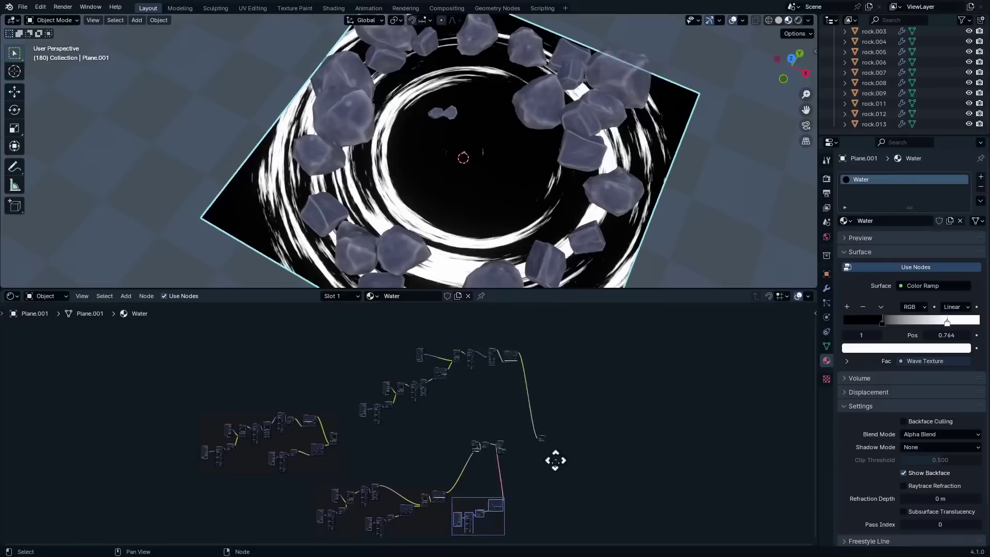
key("shift+a")
left_click(554, 474)
left_click(513, 412)
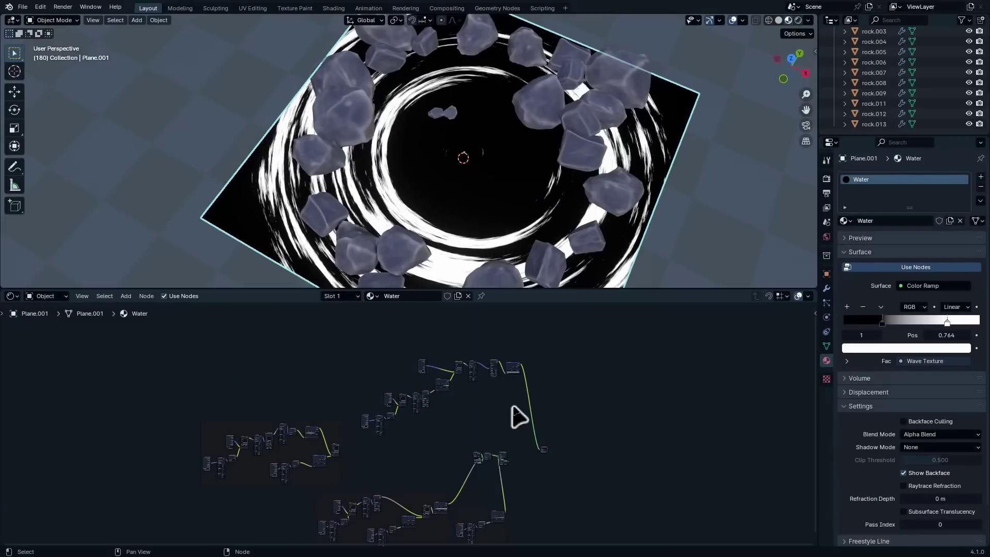
- Duplicate the framed spherical gradient group and place the copy just below the wave setup's Color Ramp
scroll(527, 402, "up", 3)
left_click_drag(563, 509, 483, 435)
middle_click_drag(482, 435, 489, 518)
key("shift+d")
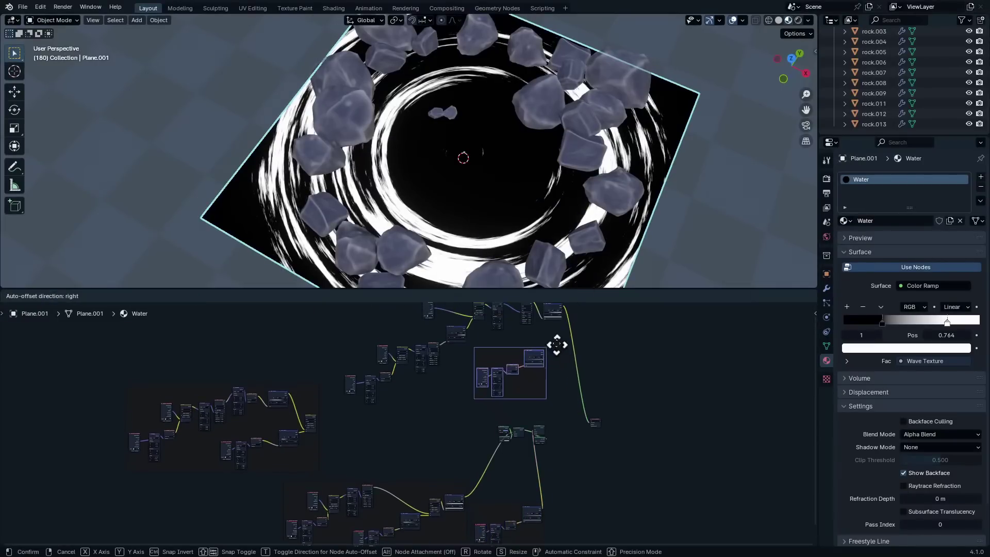
left_click(579, 332)
- Combine the wave setup's Color Ramp and the duplicated gradient's Color Ramp through a new Mix node
scroll(542, 409, "up", 4)
middle_click_drag(640, 384, 530, 431)
scroll(530, 431, "up", 5)
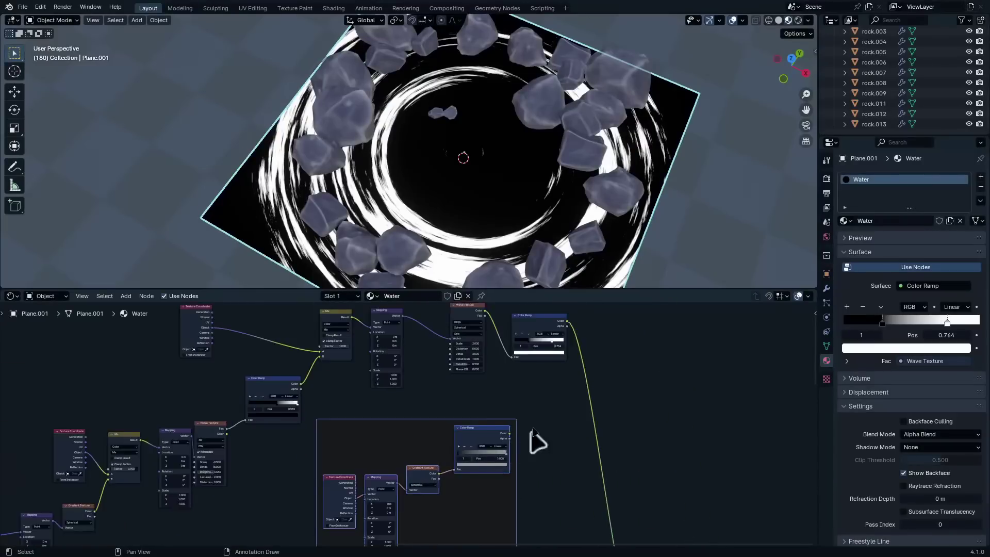
middle_click_drag(616, 354, 605, 405)
right_click_drag(563, 353, 512, 483, "ctrl+shift")
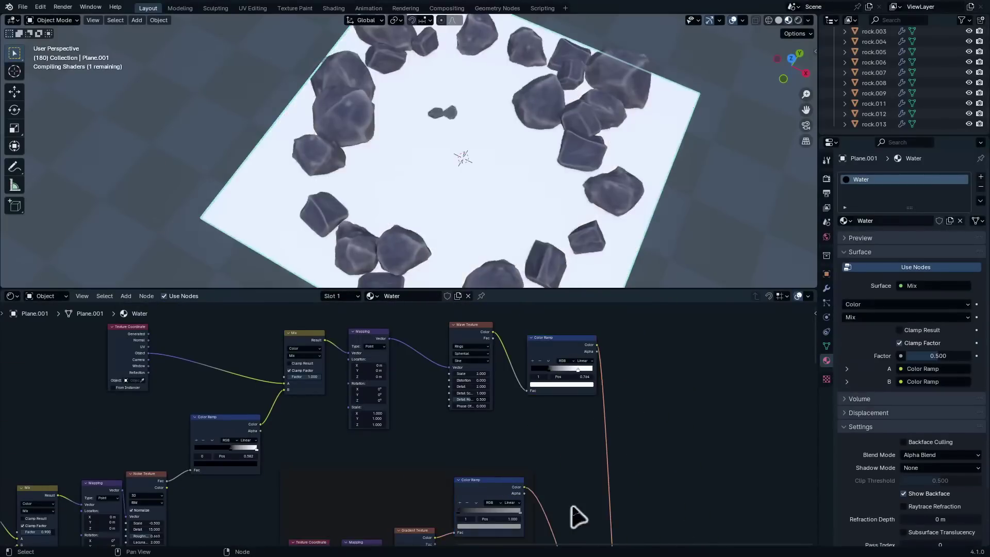
- Move the new Mix node up beside the duplicated gradient's Color Ramp
scroll(588, 504, "up", 2)
middle_click_drag(588, 504, 475, 410)
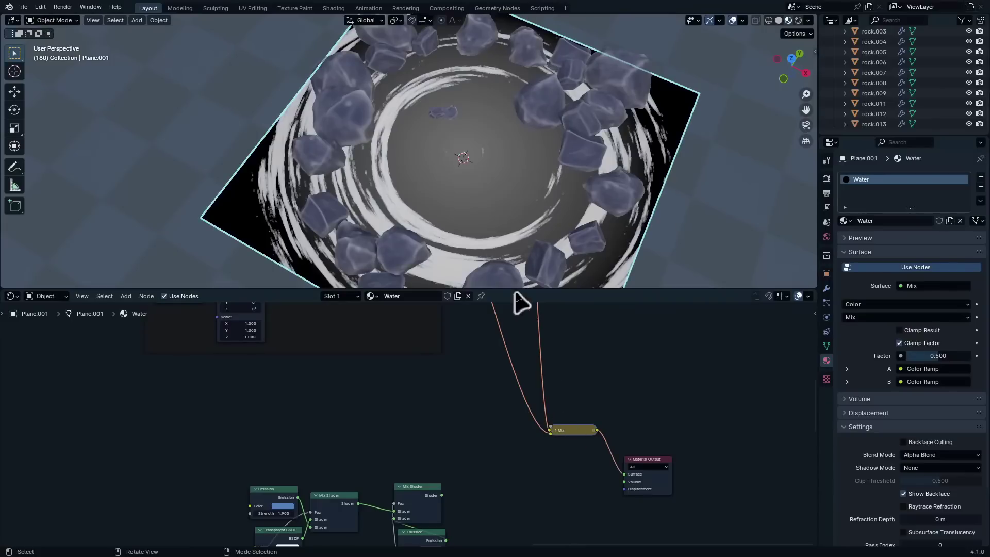
middle_click_drag(559, 376, 558, 453)
left_click_drag(571, 516, 494, 296)
scroll(522, 341, "up", 1)
middle_click_drag(522, 341, 545, 464)
left_click_drag(520, 420, 518, 357)
scroll(515, 404, "up", 4)
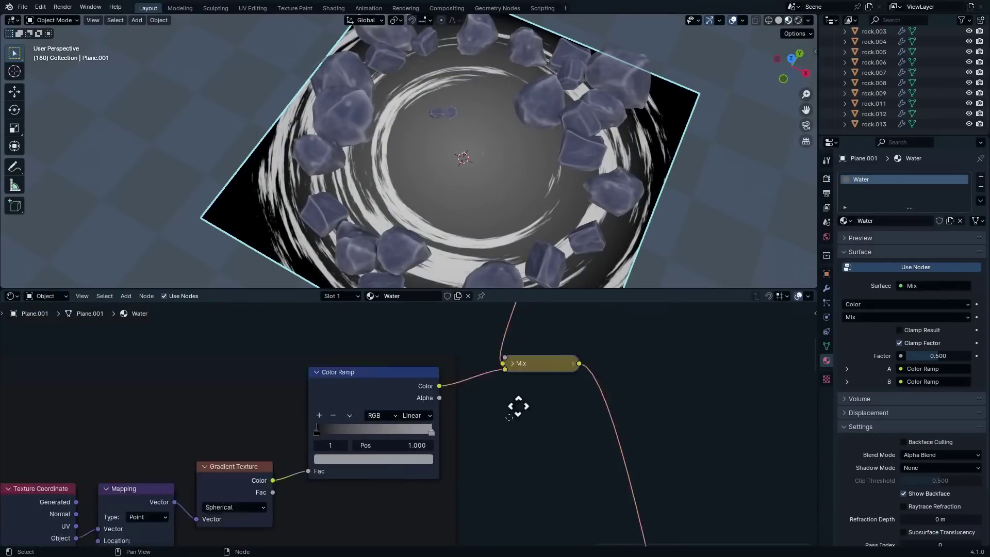
- Expand the new Mix node and set its blending mode to Multiply with a Factor of 1.000
left_click(511, 402)
middle_click_drag(512, 402, 506, 380)
left_click(507, 389)
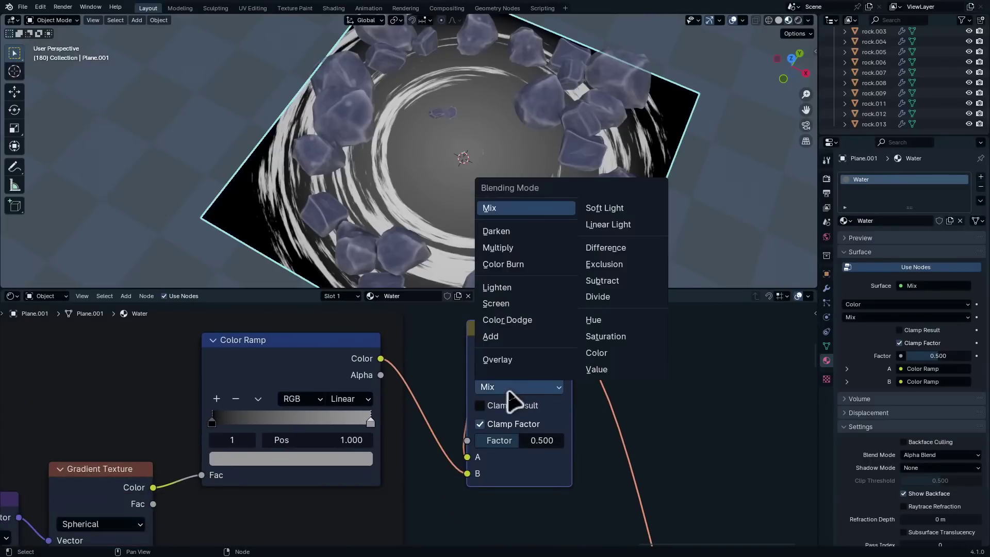
left_click(531, 249)
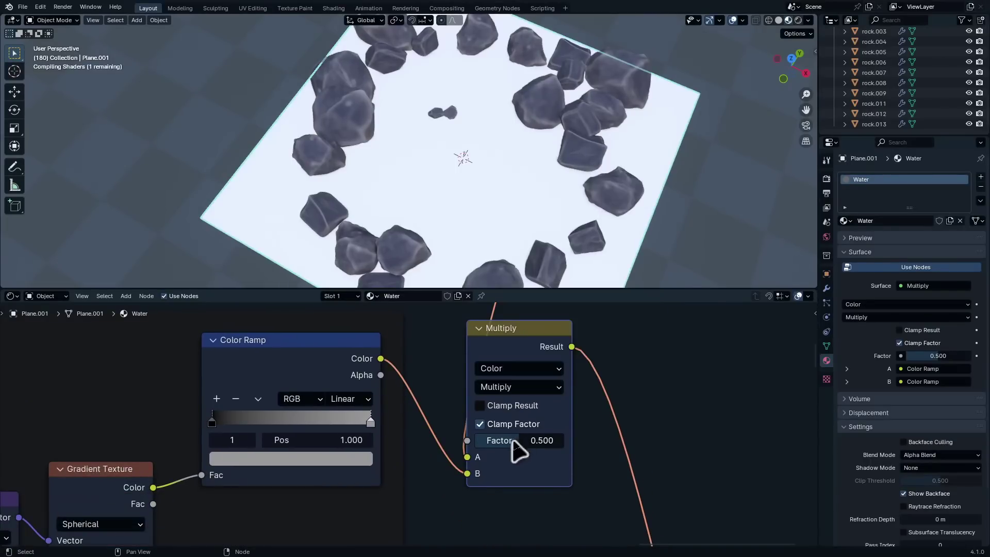
scroll(361, 454, "up", 2)
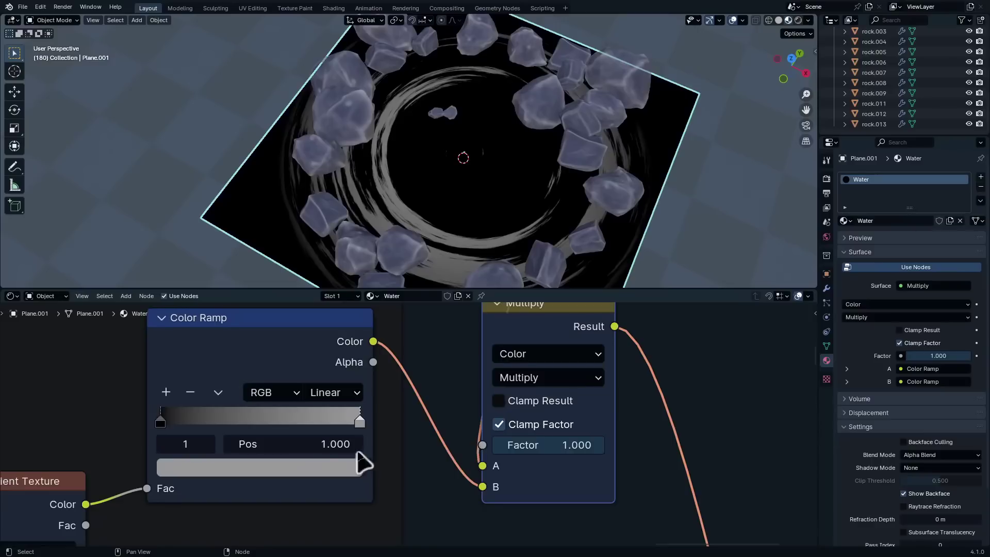
- Open the color of the light stop on the duplicated gradient's Color Ramp for editing
middle_click_drag(358, 454, 455, 451)
left_click(448, 483)
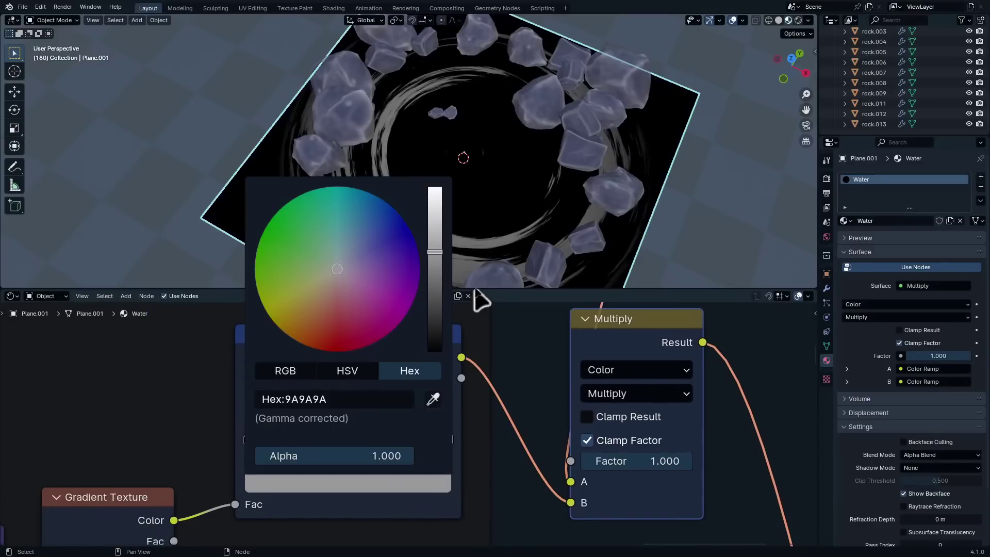
- Brighten the end stop of the Spherical gradient's Color Ramp to white and move it to position 0.482
left_click_drag(435, 249, 434, 187)
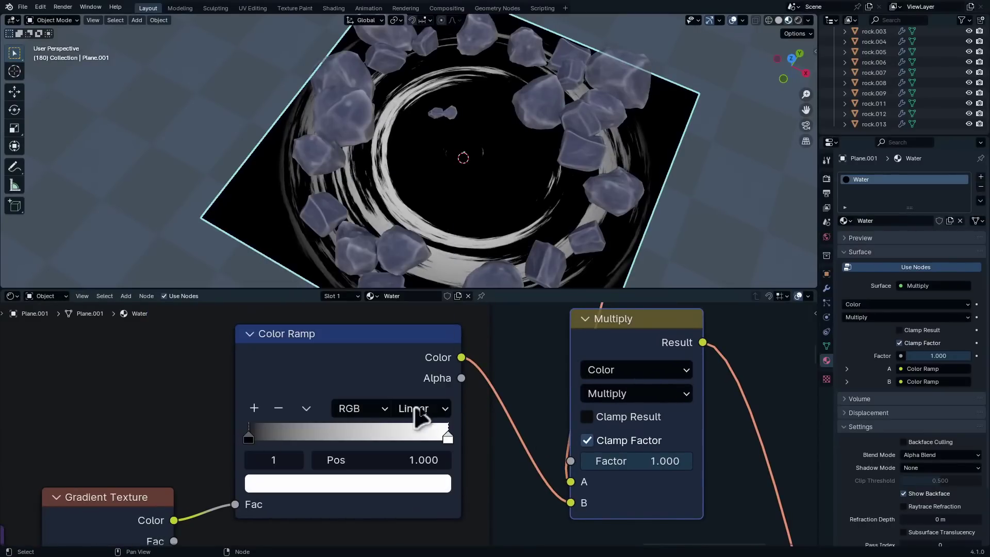
left_click(420, 409)
left_click(432, 498)
left_click_drag(447, 437, 265, 441)
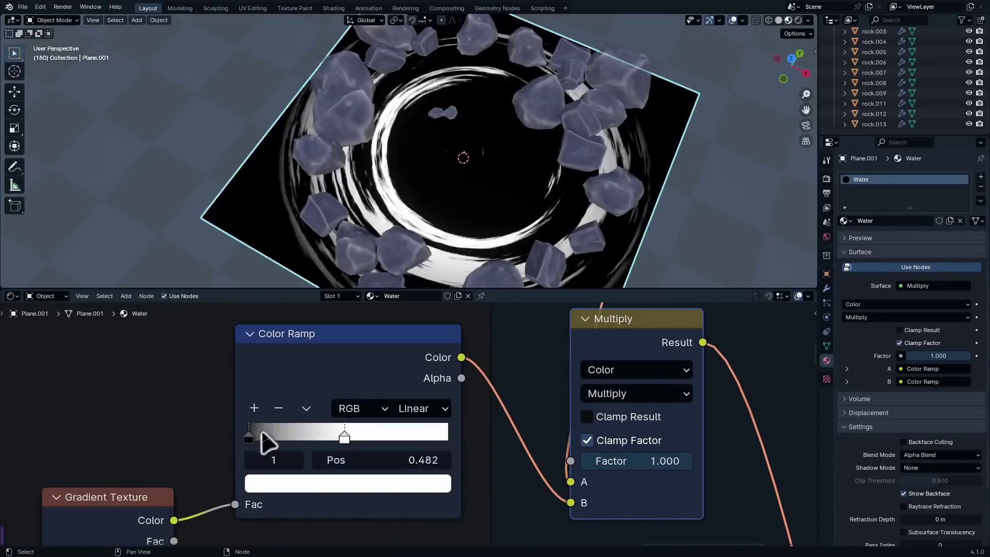
- Add a third stop to the Spherical gradient's Color Ramp and move it to position 0.900
left_click(248, 459)
scroll(248, 460, "down", 4)
middle_click_drag(248, 459, 461, 552)
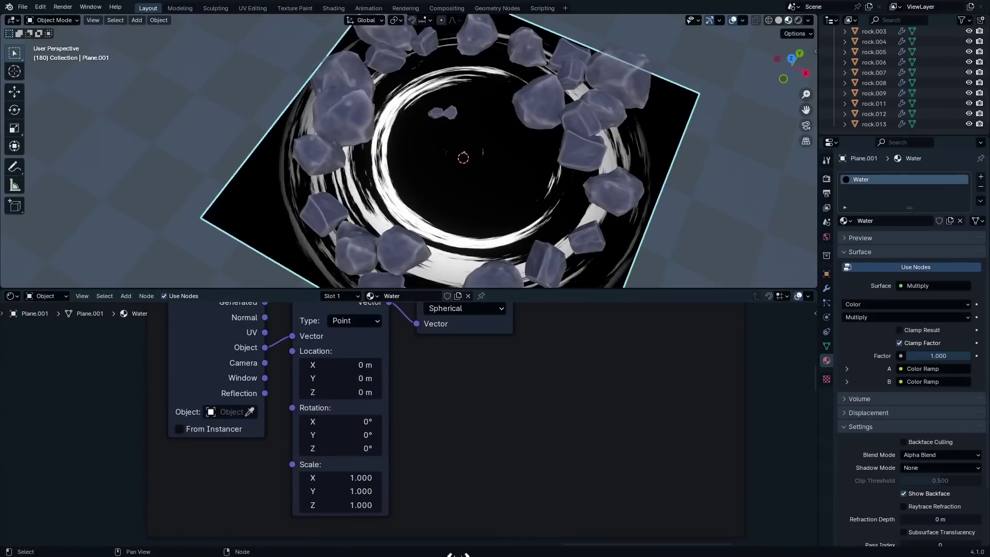
middle_click_drag(556, 395, 486, 261)
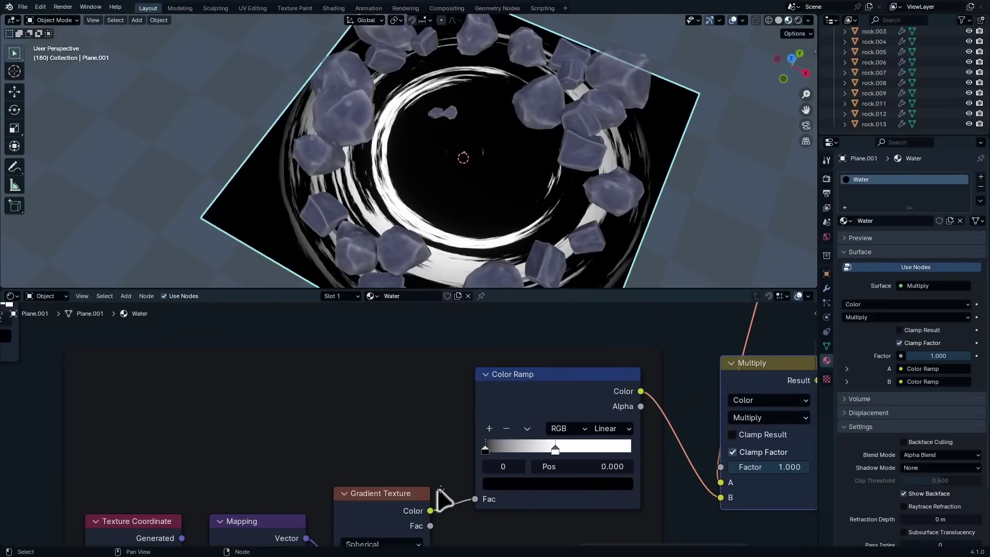
middle_click_drag(440, 489, 545, 259)
scroll(406, 428, "up", 3)
middle_click_drag(390, 522, 440, 471)
left_click_drag(412, 448, 428, 483, "shift")
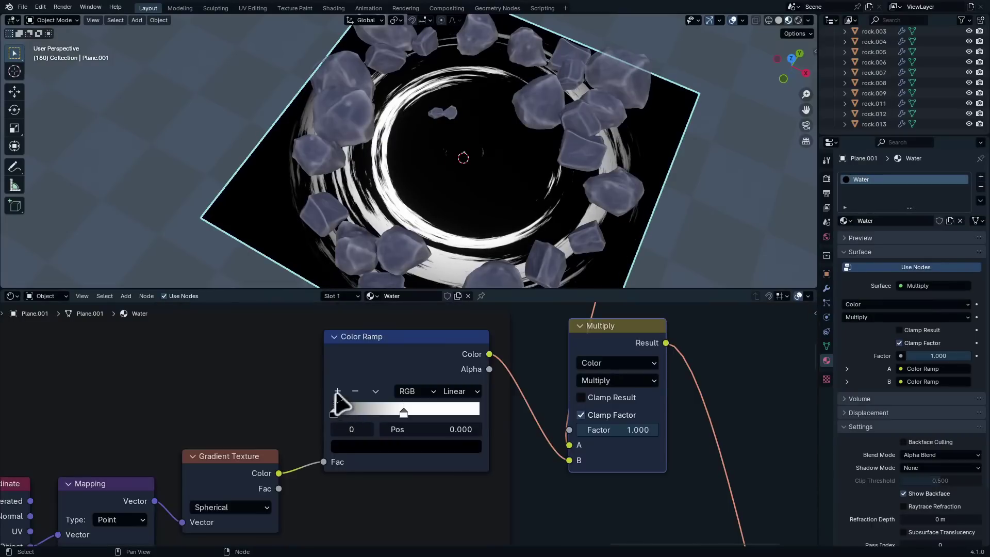
left_click(338, 391)
left_click_drag(368, 412, 464, 447)
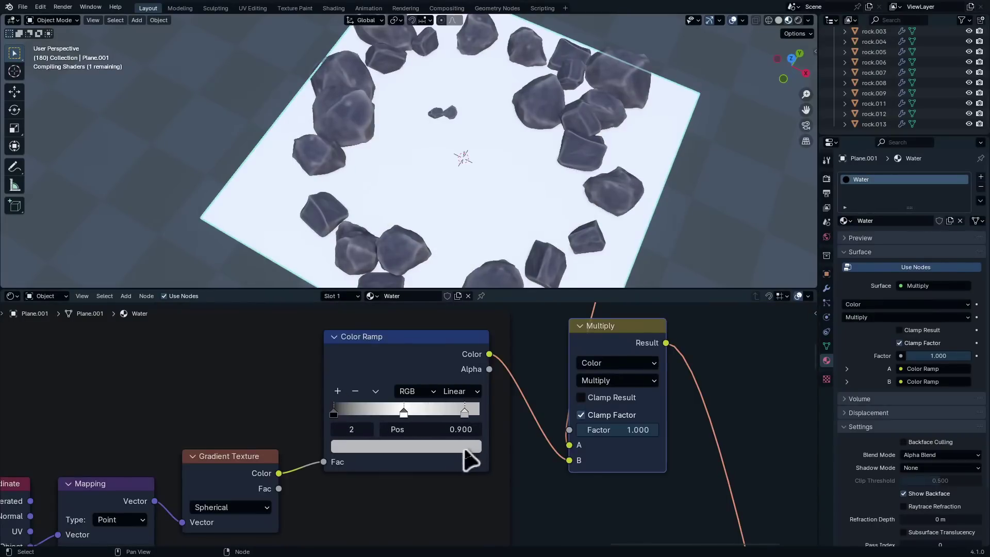
- Make the third stop black at position 0.345 and shift the white middle stop closer to the start of the ramp
left_click(464, 447)
left_click_drag(469, 278, 469, 351)
left_click_drag(450, 413, 385, 412)
scroll(545, 170, "down", 4)
middle_click_drag(543, 162, 527, 205, "shift")
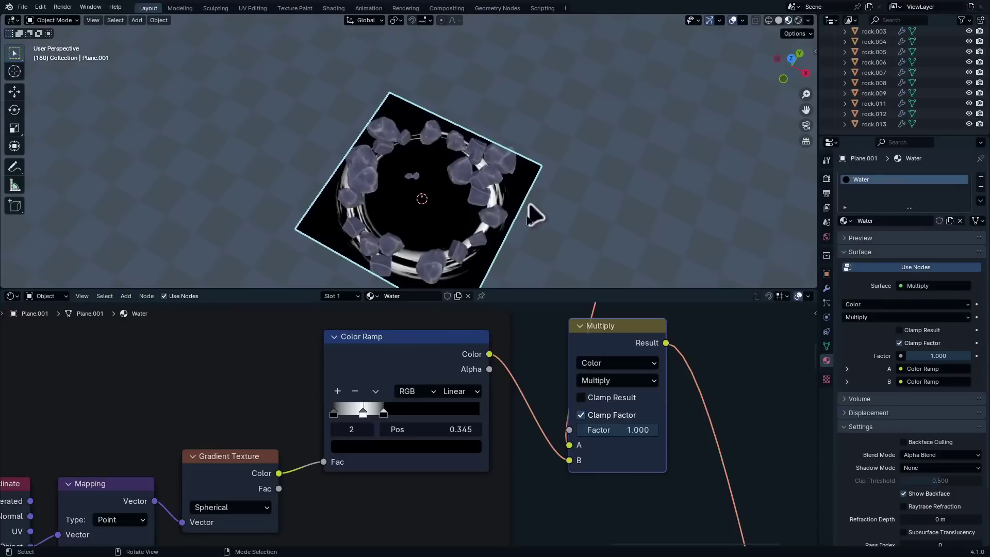
- Duplicate the last Mix Shader and connect the original's shader output to the copy's first shader input
scroll(542, 471, "down", 7)
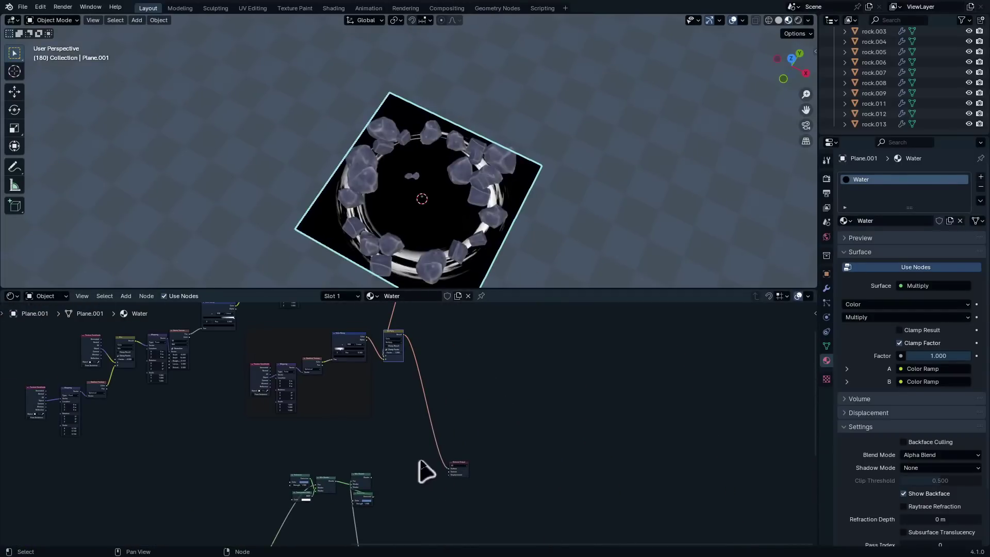
scroll(405, 489, "up", 5)
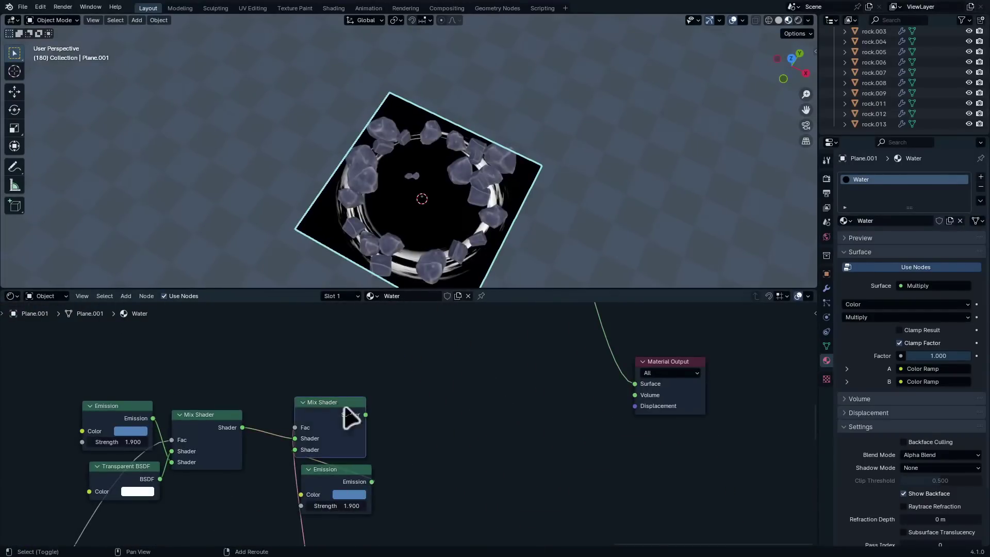
key("shift+d")
left_click(508, 407)
right_click_drag(363, 427, 477, 437, "alt")
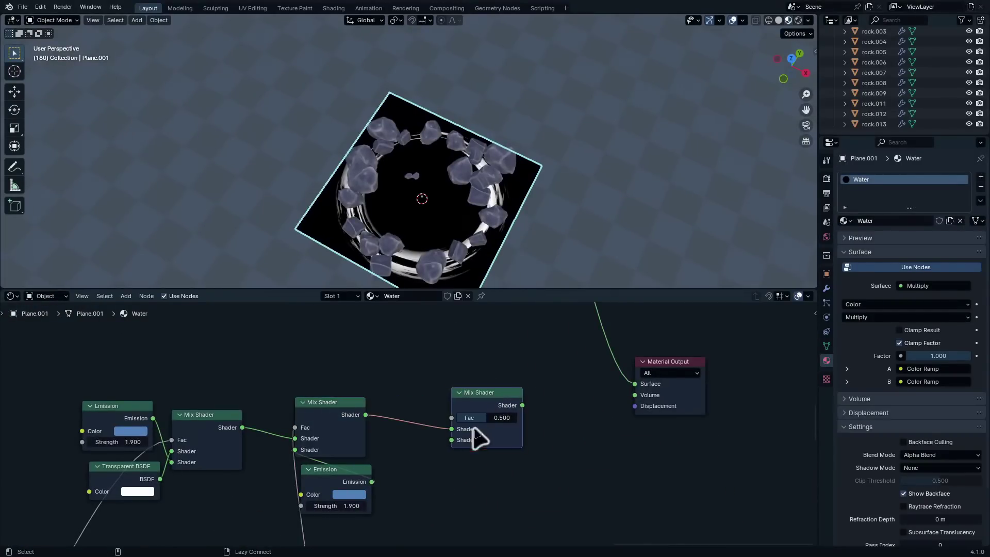
- Feed a duplicated Emission node with strength 4.300 into the new Mix Shader's second shader input and connect the mix to the Material Output surface
left_click(354, 490)
key("shift+d")
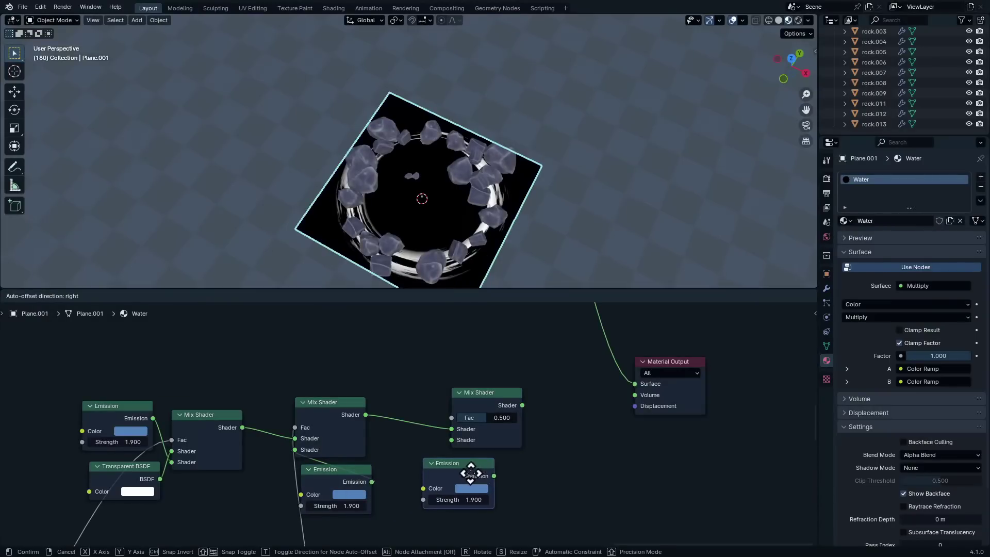
left_click(481, 483)
left_click_drag(497, 474, 451, 440)
scroll(536, 402, "down", 2)
mouse_move(536, 470)
left_mouse_down()
mouse_move(416, 470)
mouse_move(420, 490)
mouse_move(542, 472)
left_mouse_up()
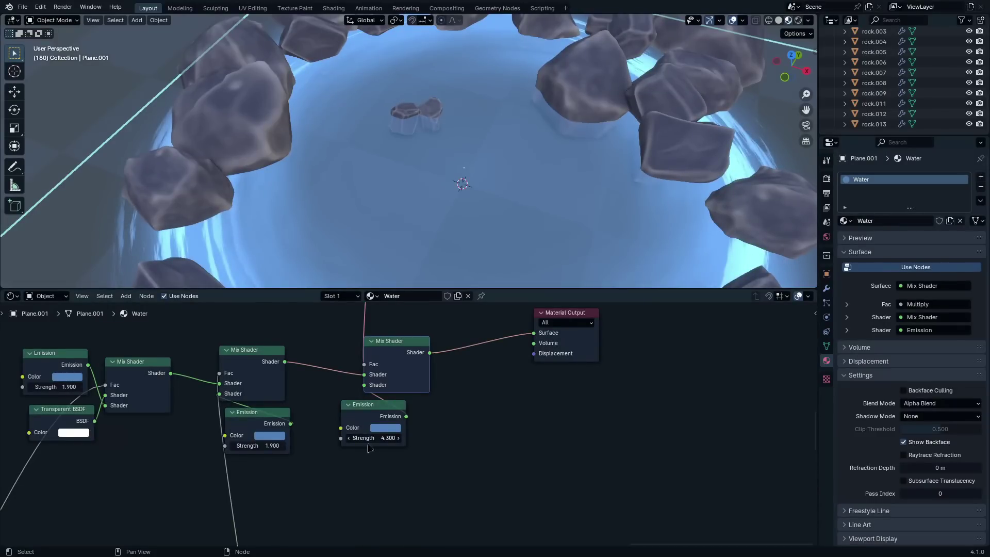
- Insert a Color Ramp between the Multiply node's result and the last Mix Shader's factor input
scroll(503, 84, "down", 6)
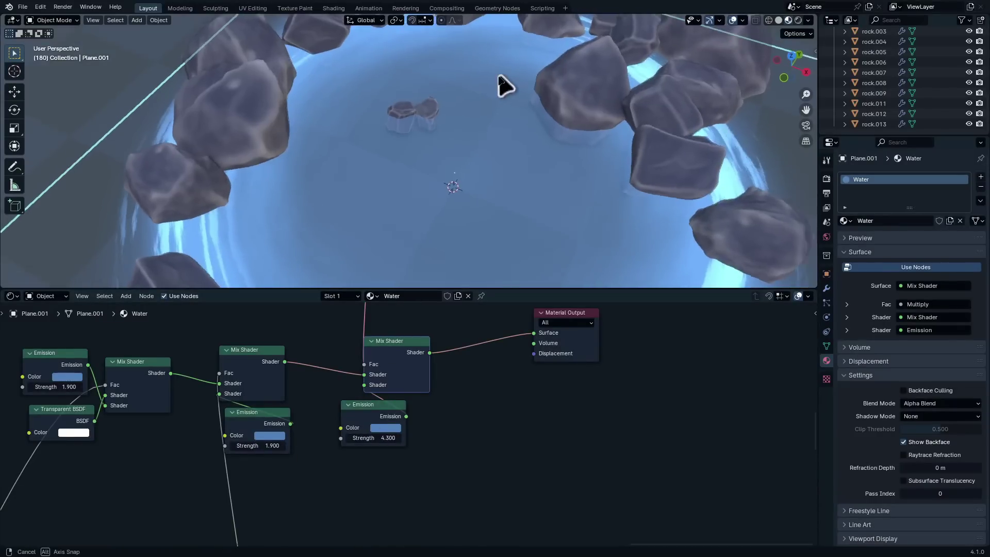
scroll(495, 154, "up", 3)
scroll(531, 238, "up", 8)
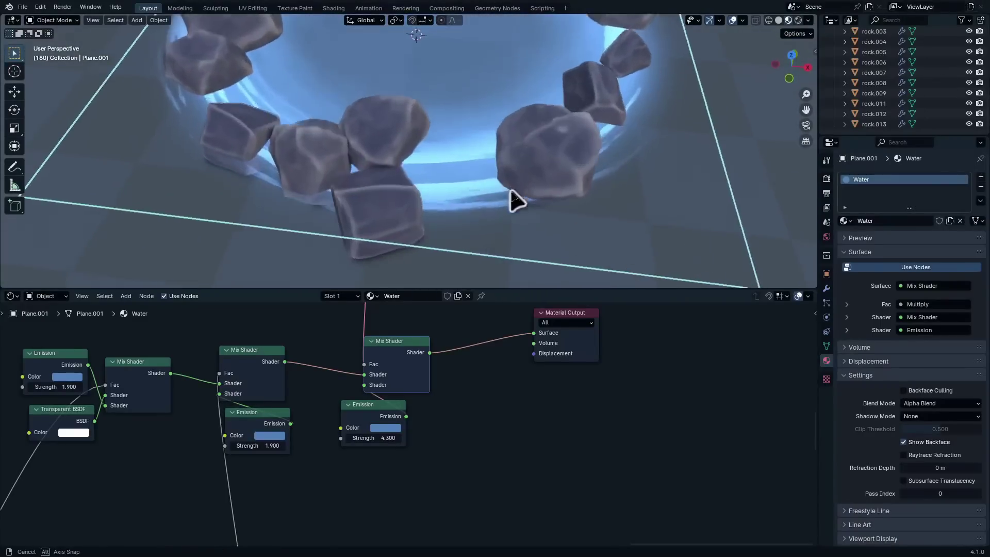
scroll(490, 387, "down", 9)
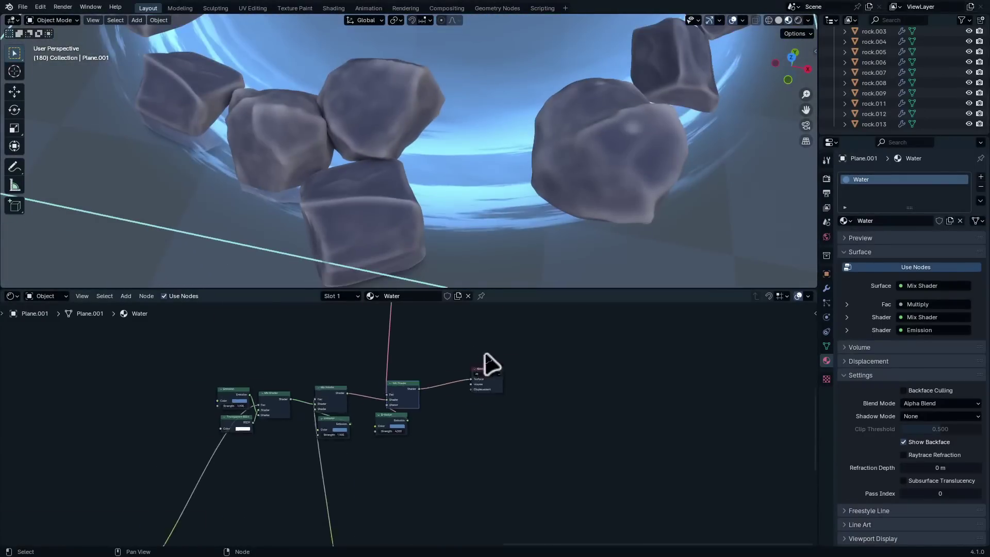
middle_click_drag(485, 354, 474, 519)
scroll(438, 464, "up", 4)
middle_click_drag(442, 434, 457, 460)
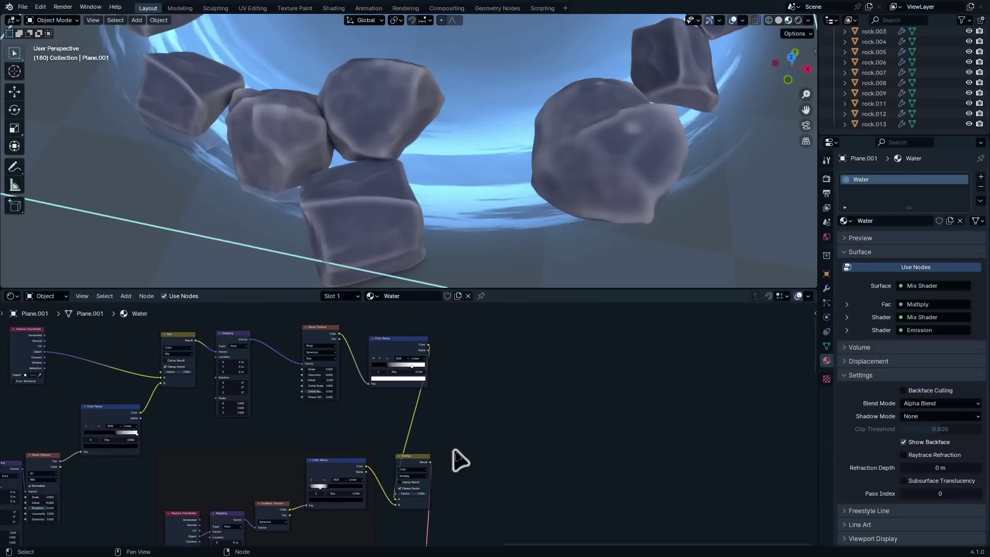
scroll(464, 439, "down", 2)
key("q")
left_click(478, 387)
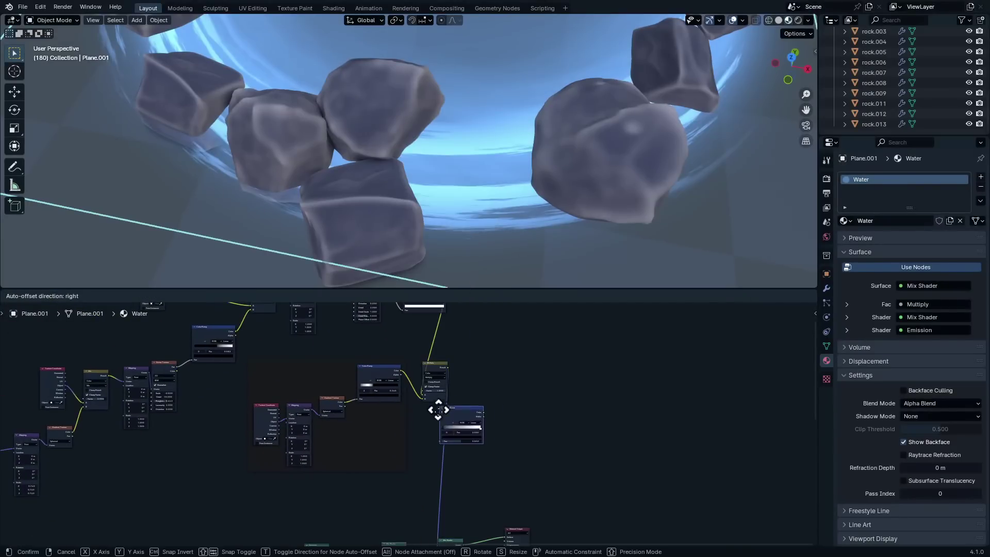
left_click(481, 442)
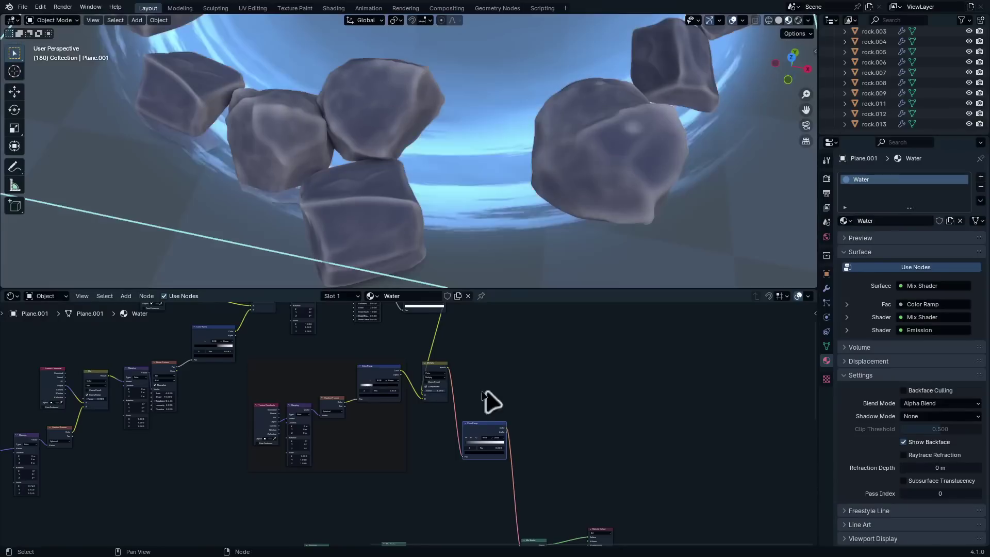
- Move the black stop of the newly inserted Color Ramp to position 0.195
scroll(506, 400, "up", 7)
middle_click_drag(542, 427, 456, 401)
scroll(463, 416, "up", 4)
scroll(470, 430, "up", 2)
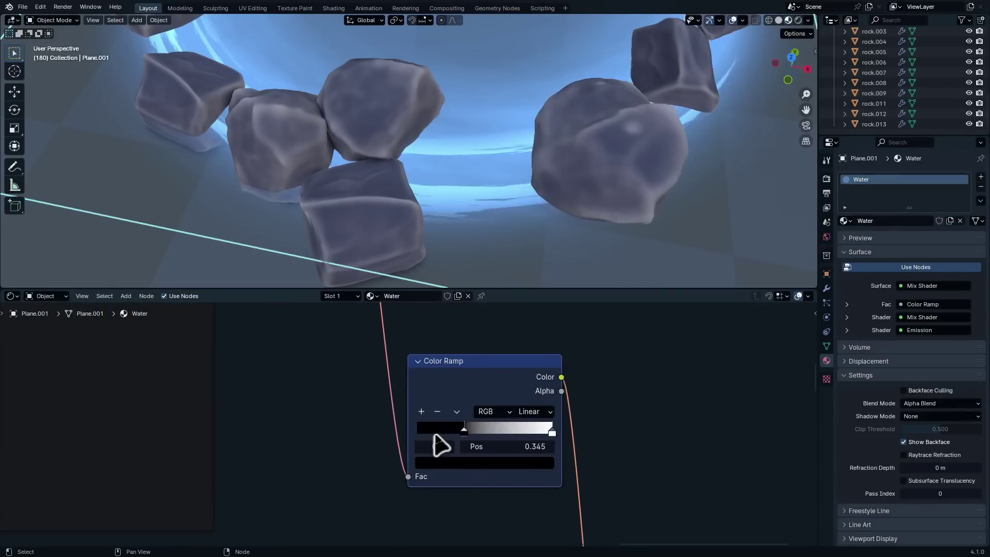
left_click_drag(420, 434, 463, 443)
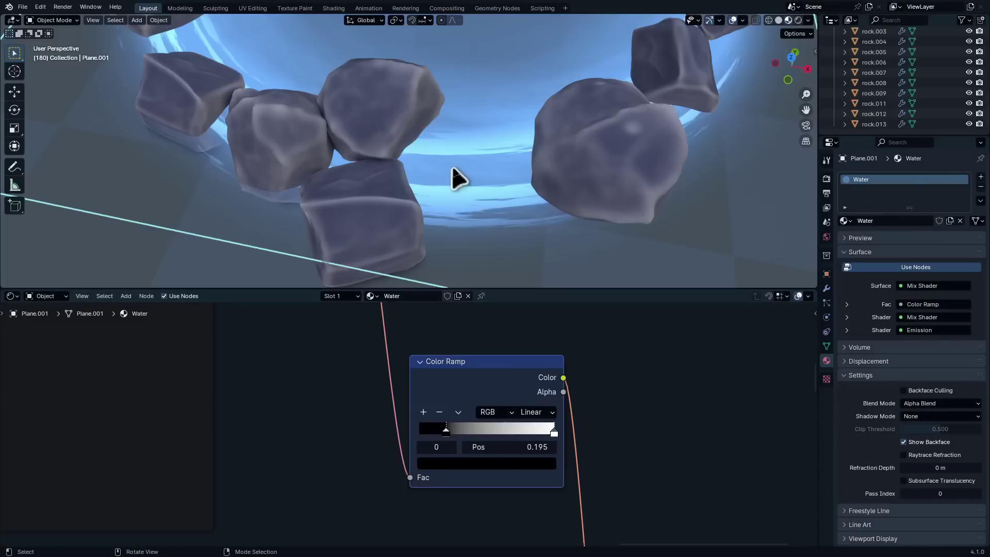
scroll(453, 167, "down", 7)
middle_click_drag(468, 135, 458, 208, "shift")
middle_click_drag(495, 151, 456, 229, "shift")
scroll(502, 168, "up", 3)
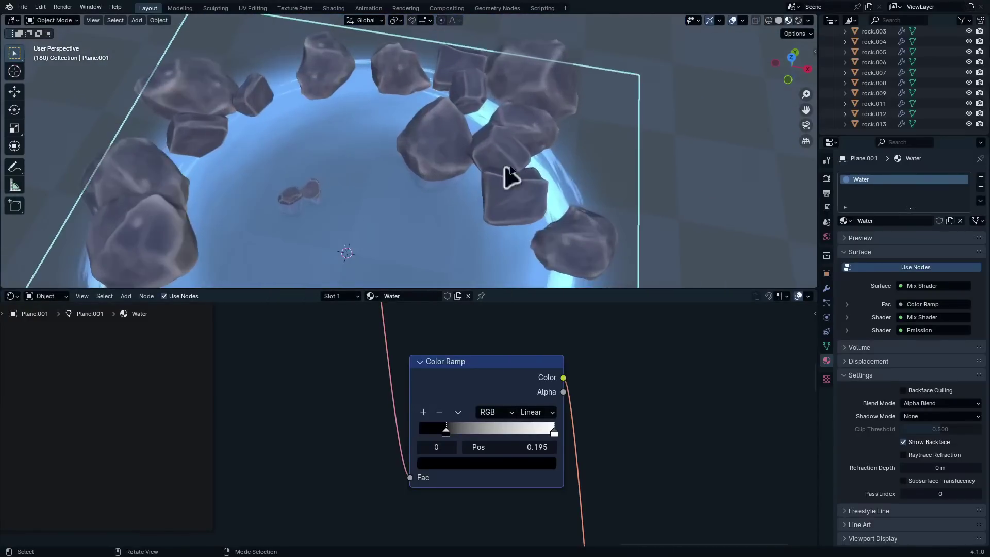
scroll(508, 177, "down", 5)
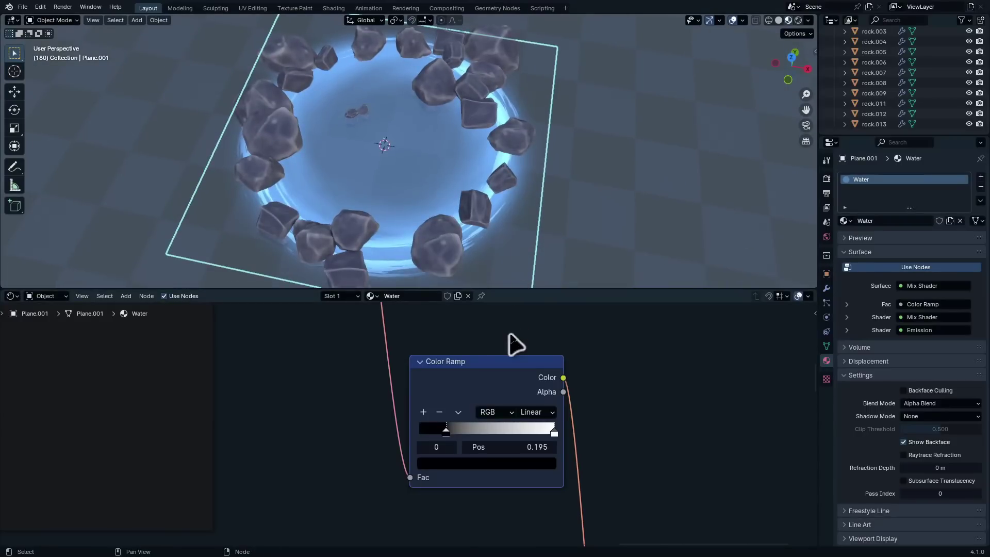
- Move the Material Output node farther away from the last Mix Shader to free up space
left_click_drag(487, 479, 647, 480)
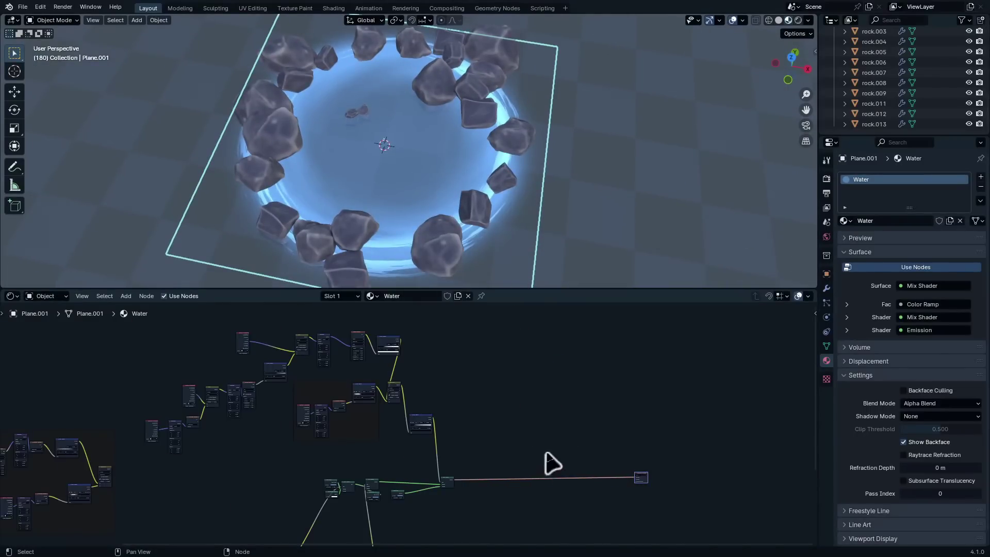
scroll(546, 441, "down", 6)
middle_click_drag(546, 439, 572, 387)
scroll(423, 384, "up", 4)
middle_click_drag(421, 385, 479, 441)
scroll(490, 393, "up", 5)
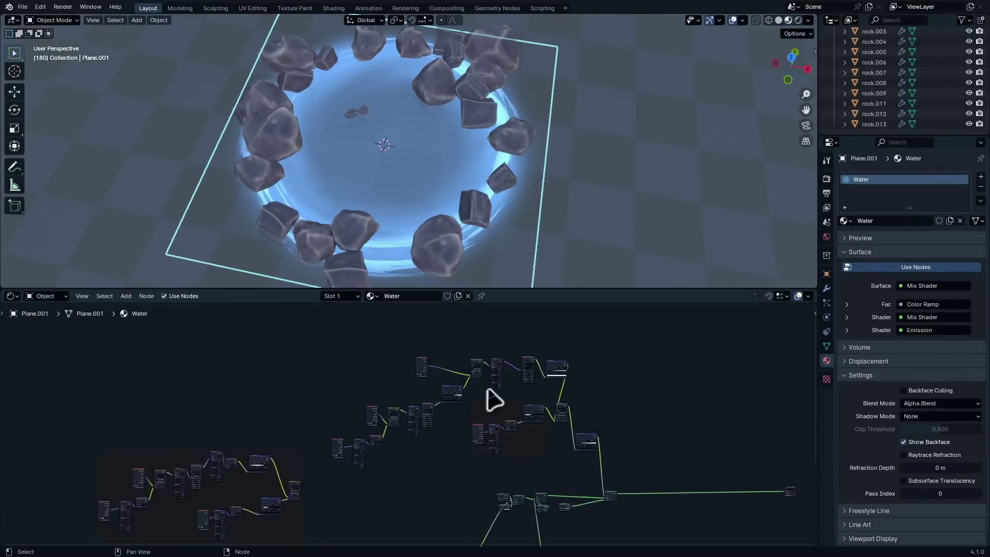
- Maximize the node editor so that it fills the whole window
middle_click_drag(463, 407, 516, 433)
key("ctrl+space")
scroll(440, 356, "up", 4)
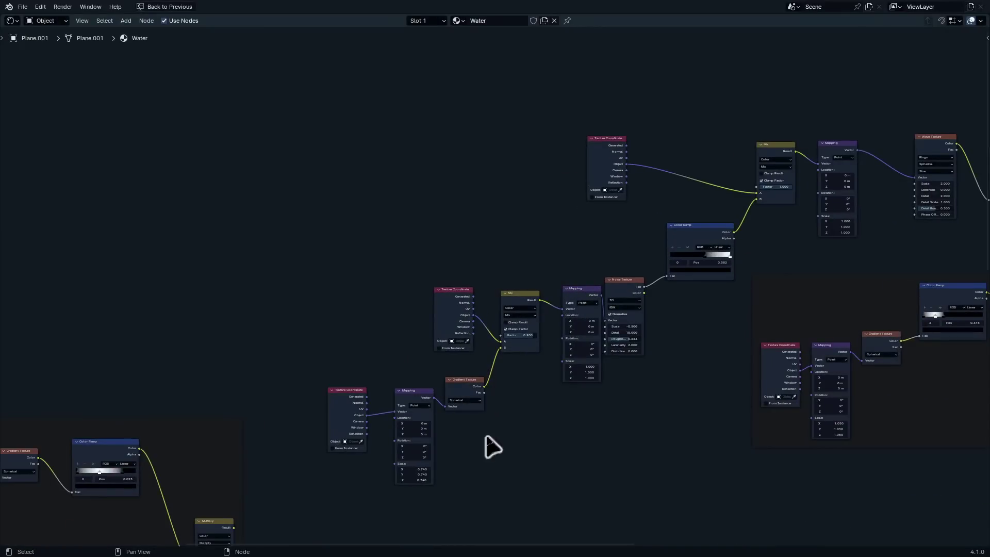
- Select all unframed texture nodes feeding the Multiply node's A input and move them up, clear of the gradient frame
key("c")
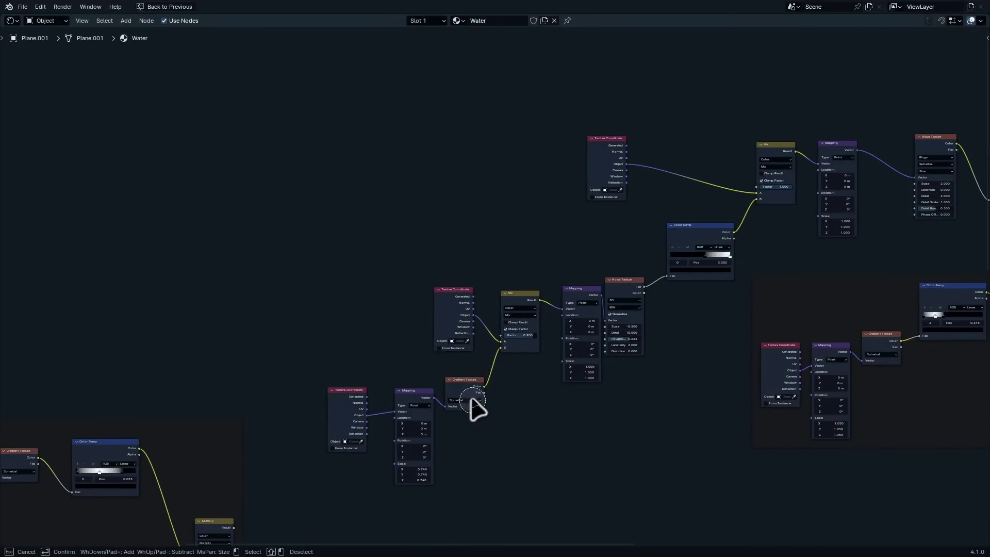
scroll(515, 335, "down", 5)
scroll(624, 294, "up", 5)
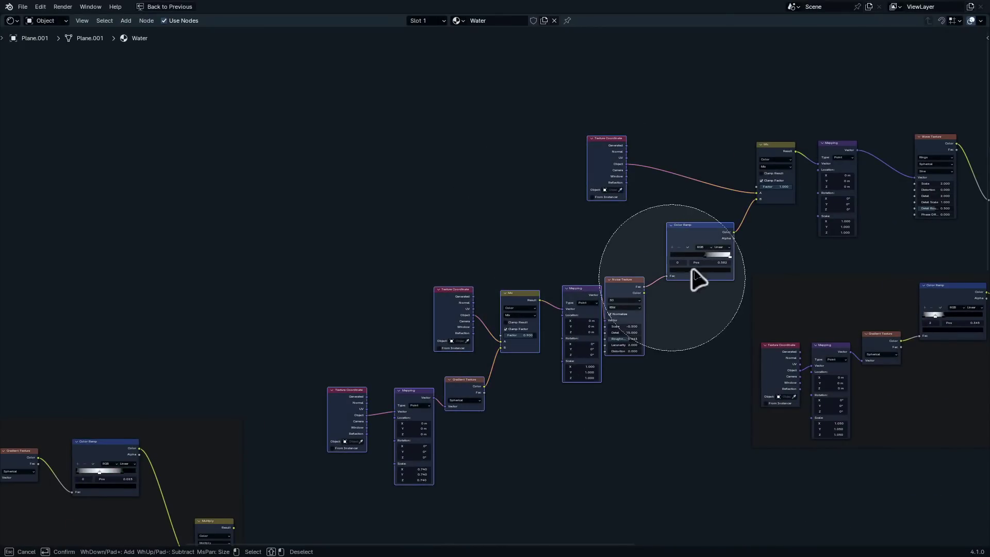
key("Escape")
key("KP_Decimal")
key("c")
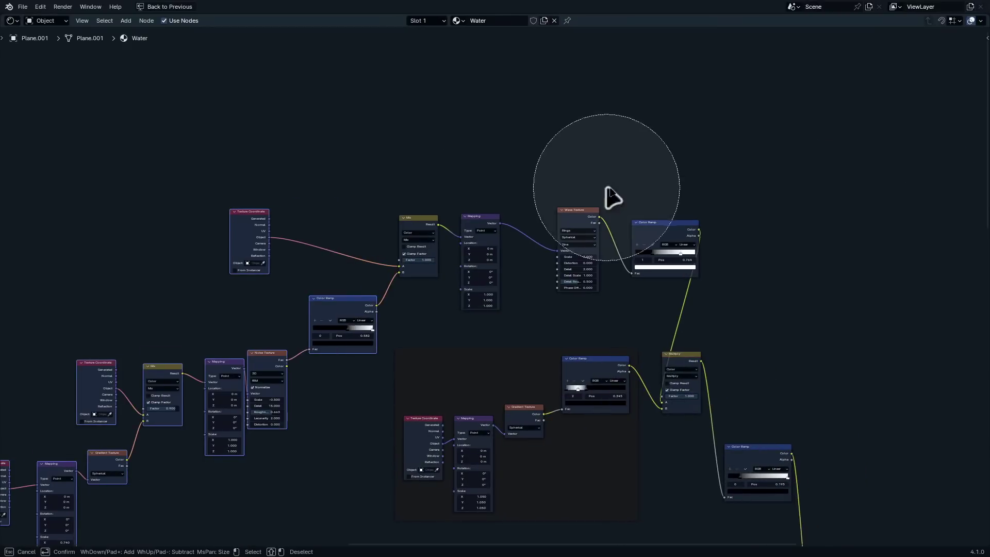
key("Escape")
scroll(487, 185, "down", 6)
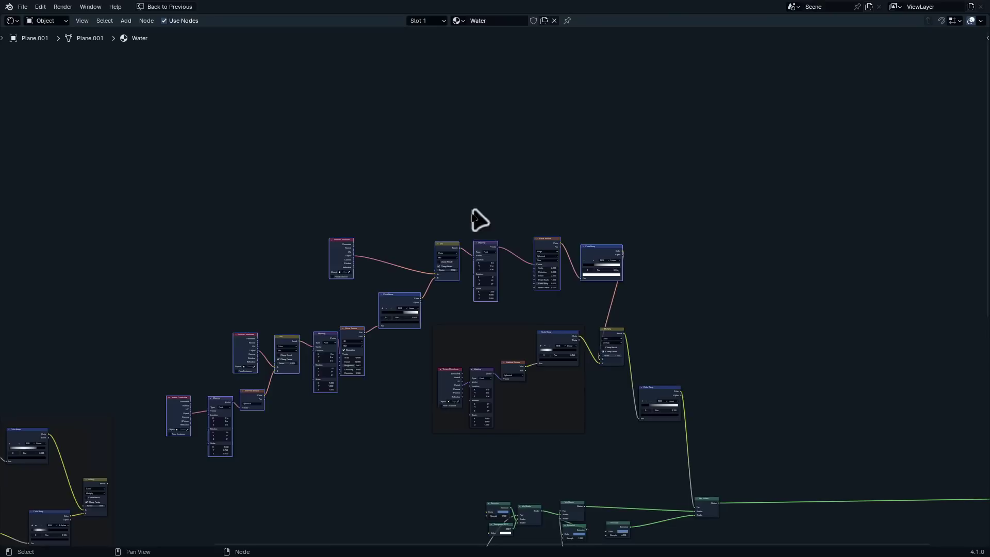
middle_click_drag(449, 253, 526, 287)
left_click_drag(531, 307, 516, 203)
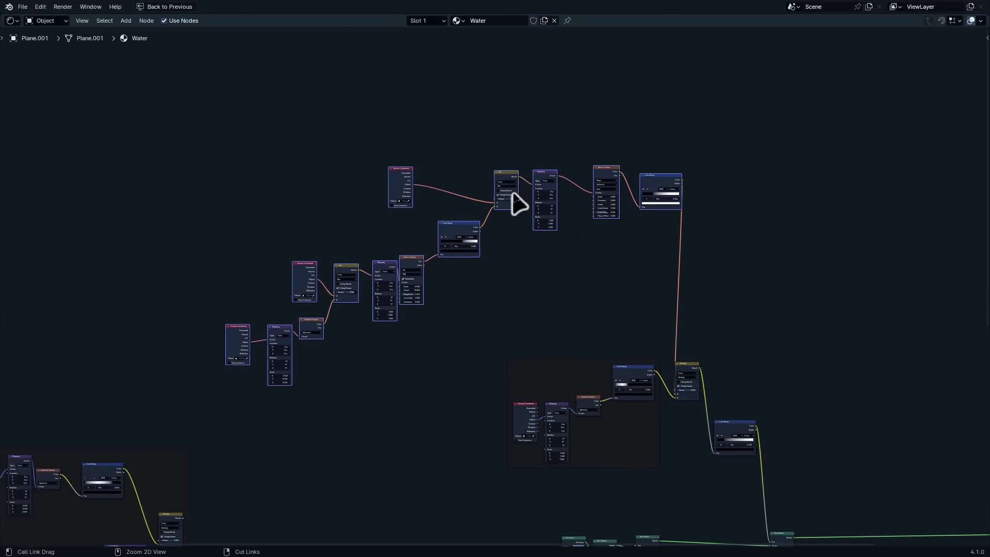
- Join the selected texture nodes in a frame and move the frame up and away from the gradient frame
key("ctrl+j")
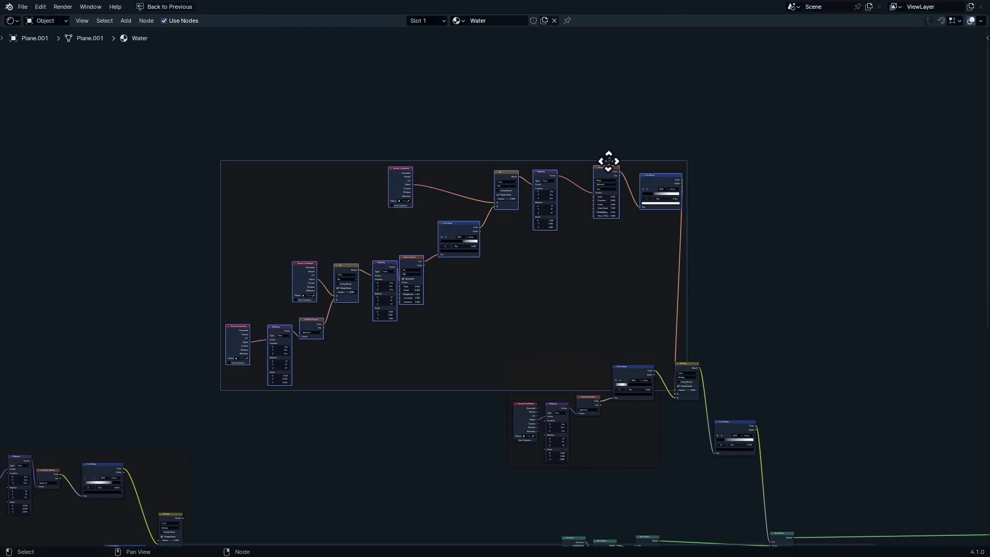
left_click_drag(608, 161, 577, 121)
left_click(712, 250)
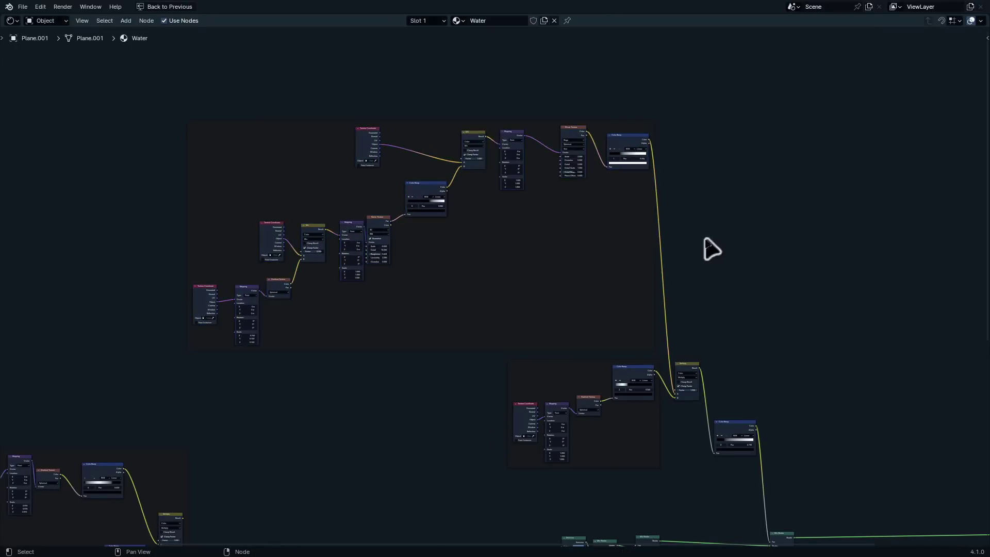
- Restore the maximized node editor to its normal size below the 3D viewport
scroll(706, 240, "down", 11)
middle_click_drag(617, 340, 558, 274)
scroll(578, 303, "up", 5)
middle_click_drag(676, 329, 533, 339)
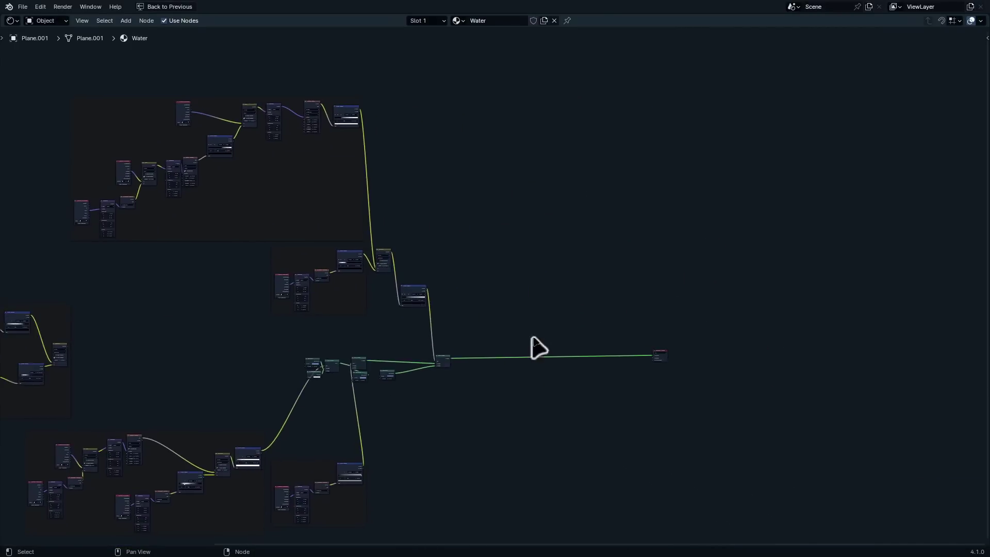
scroll(536, 348, "up", 2)
middle_click_drag(272, 266, 447, 362)
middle_click_drag(410, 286, 505, 338)
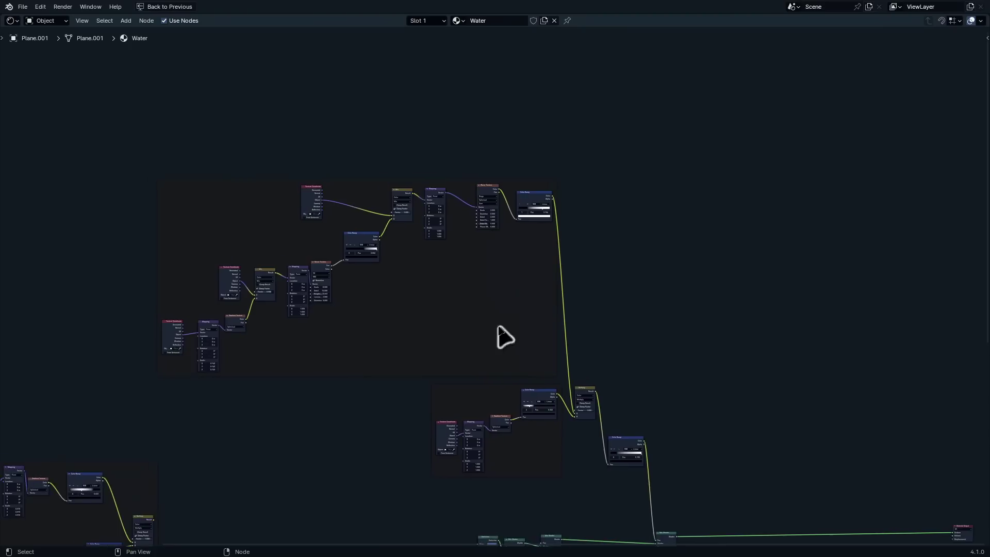
key("ctrl+space")
scroll(513, 405, "down", 2)
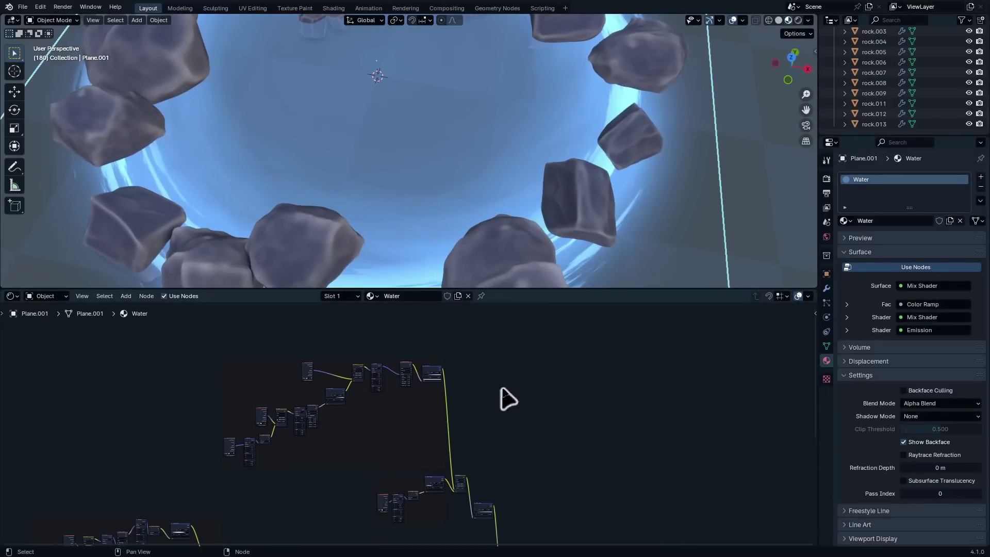
- Select the upper texture frame and the gradient frame together with the Multiply node they feed
left_click_drag(493, 343, 217, 476)
scroll(464, 448, "down", 6)
middle_click_drag(511, 452, 482, 414)
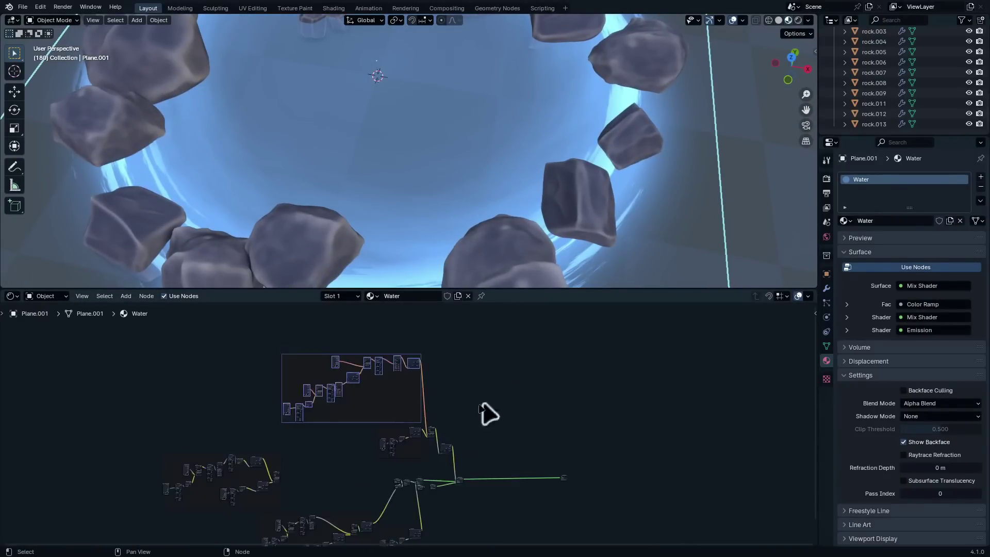
scroll(451, 413, "up", 4)
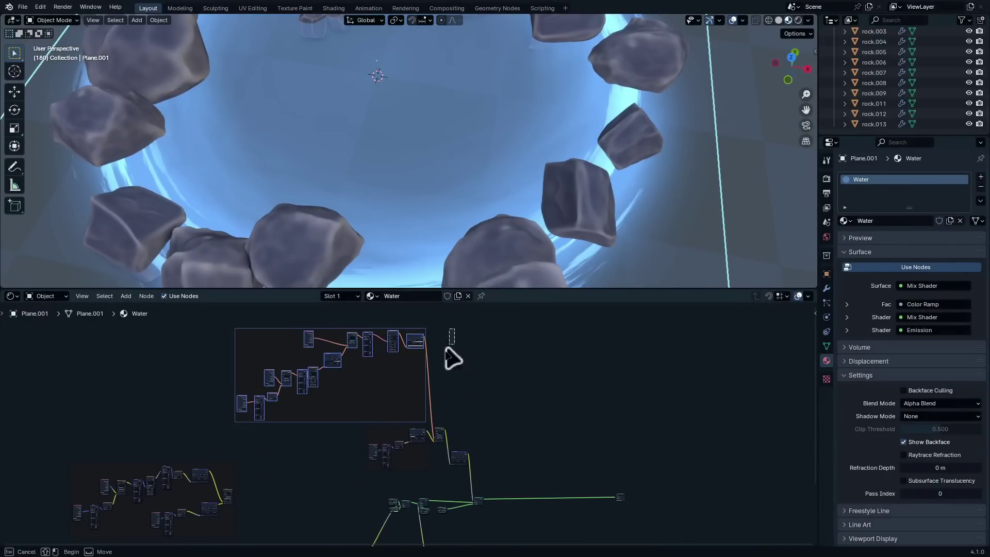
left_click_drag(452, 333, 368, 453)
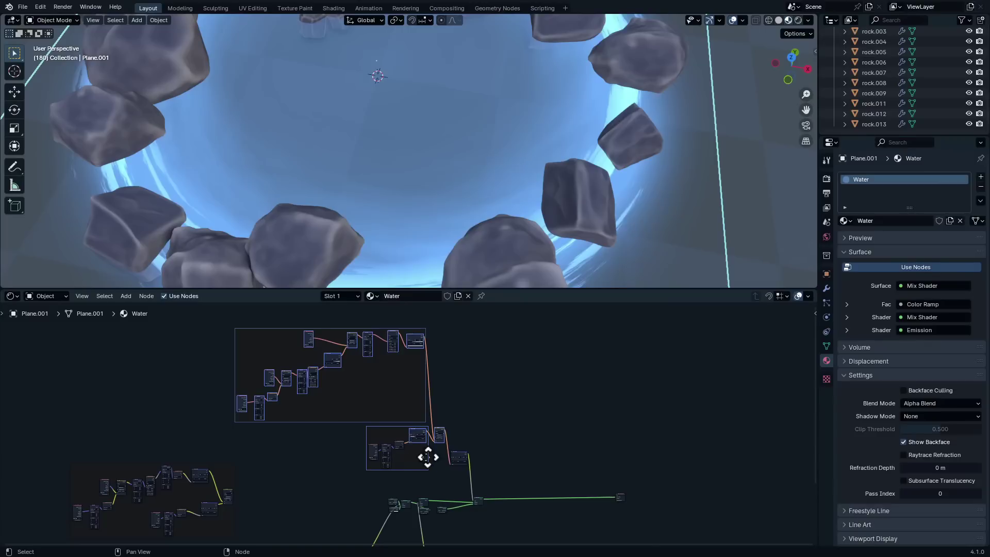
key("x")
key("c")
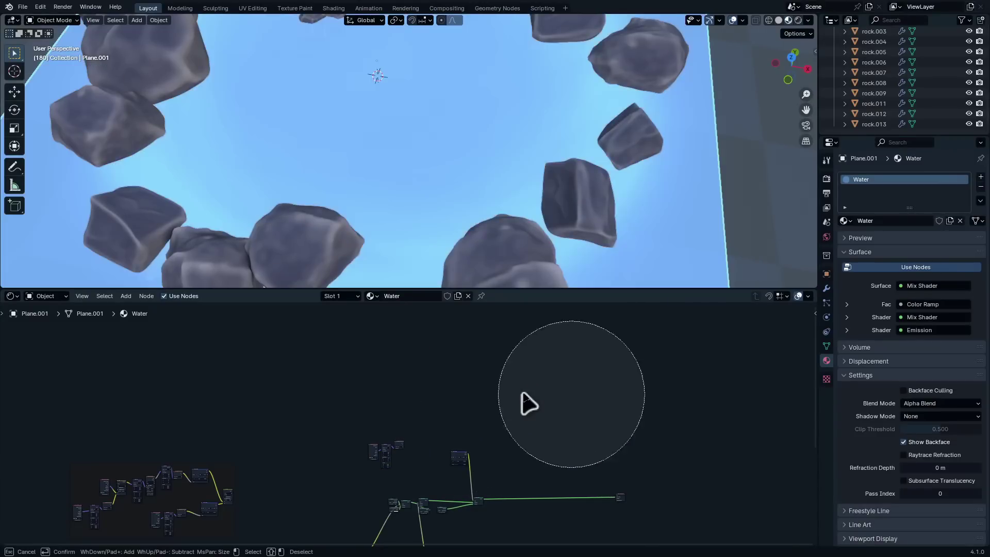
key("Escape")
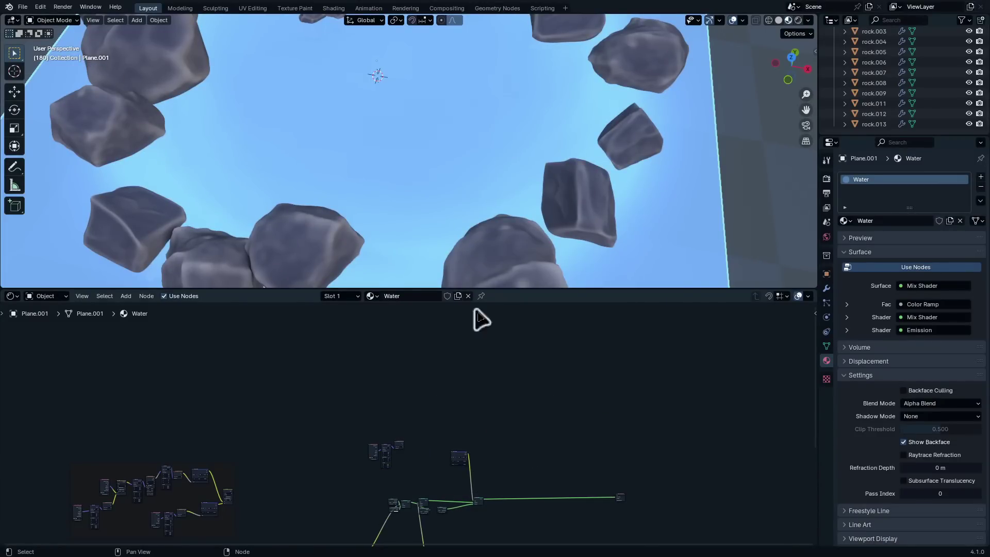
key("ctrl+z")
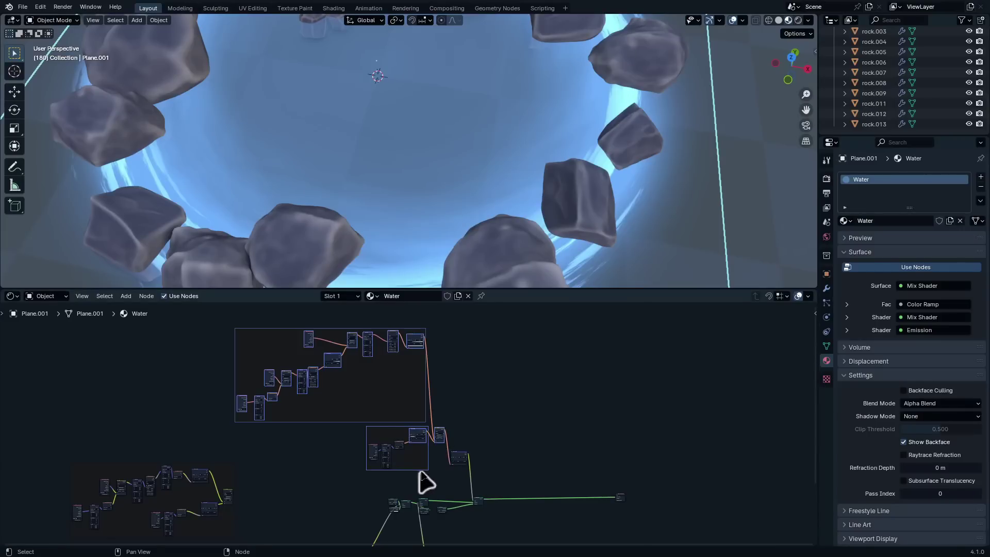
- Duplicate the selected frames and Multiply node and place the copies to the right of the originals
key("c")
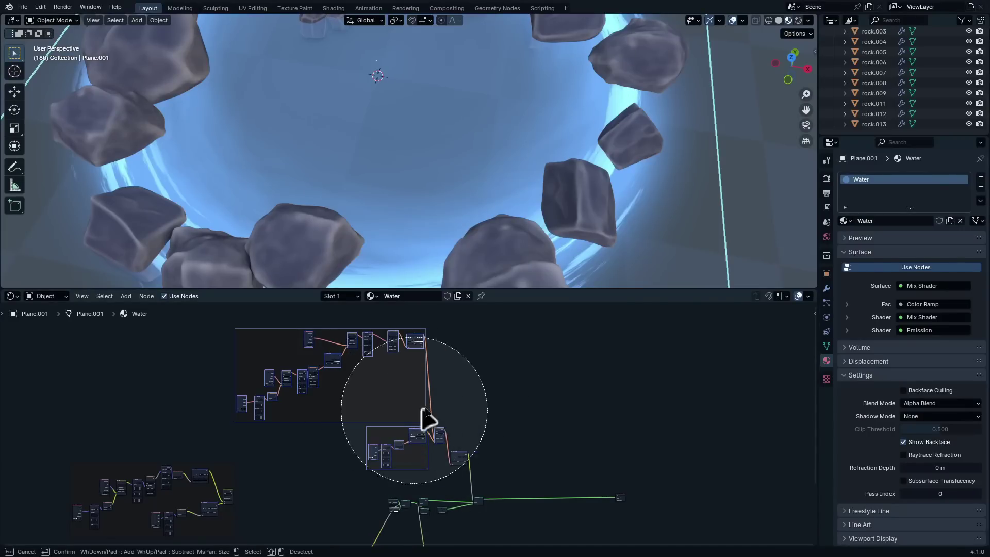
key("Escape")
key("shift+d")
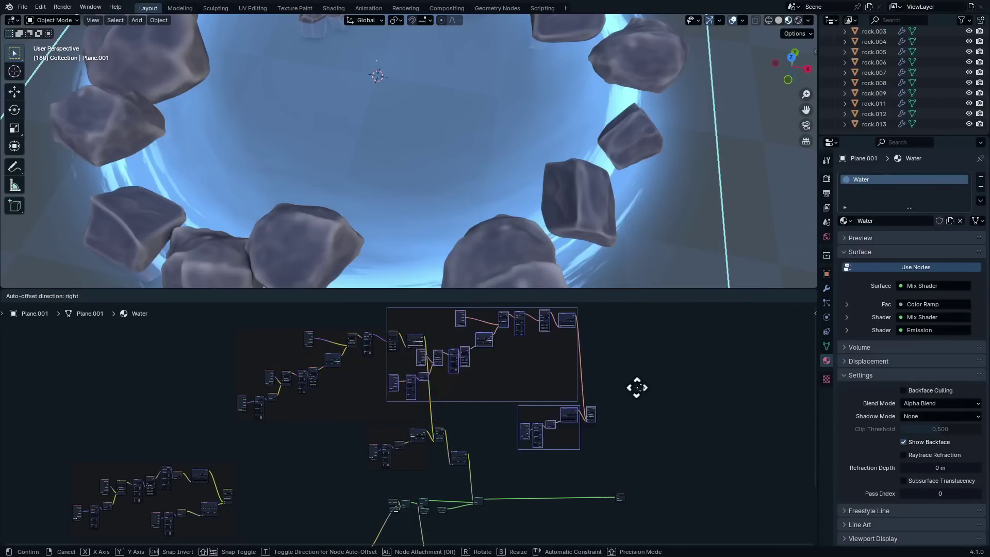
left_click(700, 392)
- Duplicate the last Mix Shader into the link before the Material Output and place a copy of the Emission node below it
middle_click_drag(701, 432, 488, 379)
scroll(412, 416, "up", 10)
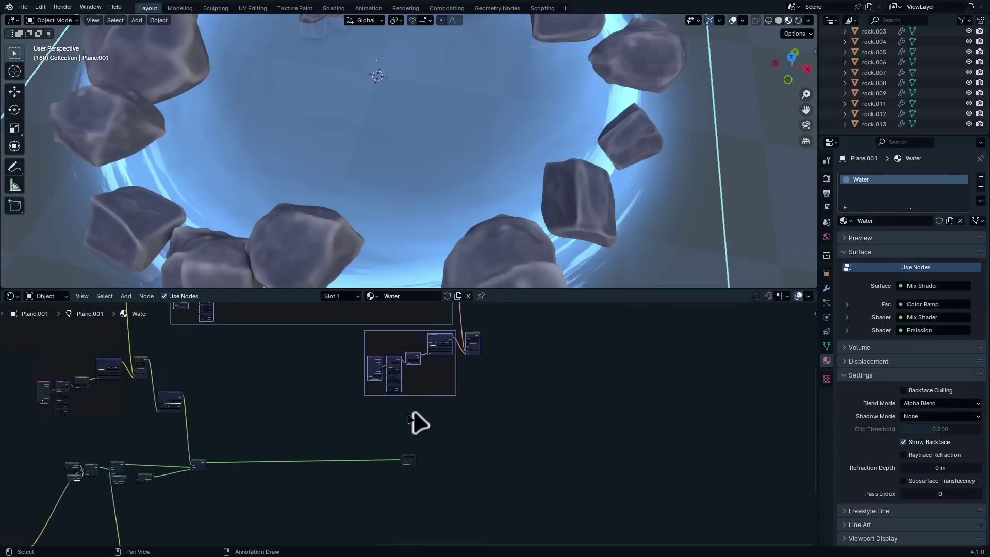
middle_click_drag(159, 449, 334, 404)
scroll(263, 405, "up", 4)
left_click_drag(275, 446, 619, 443)
key("shift+d")
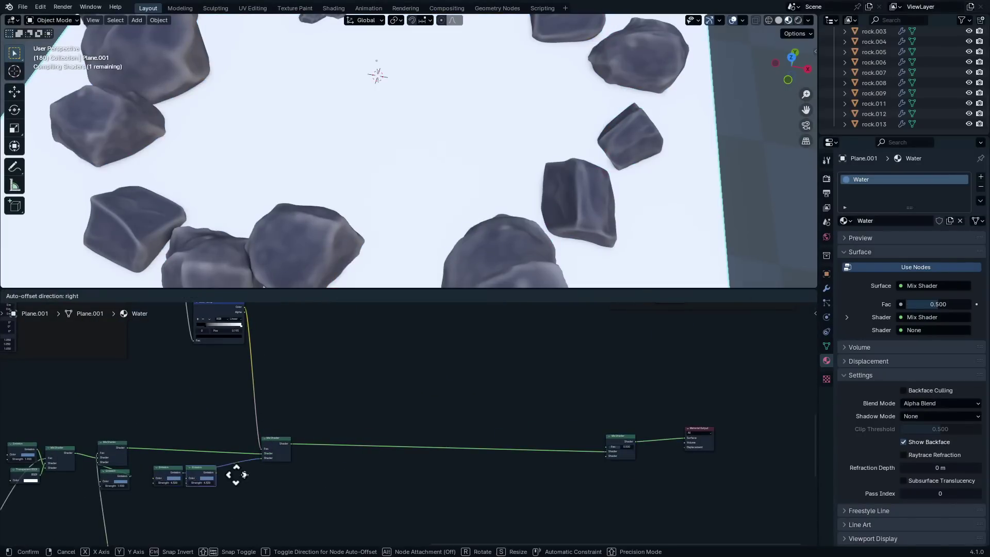
left_click(655, 472)
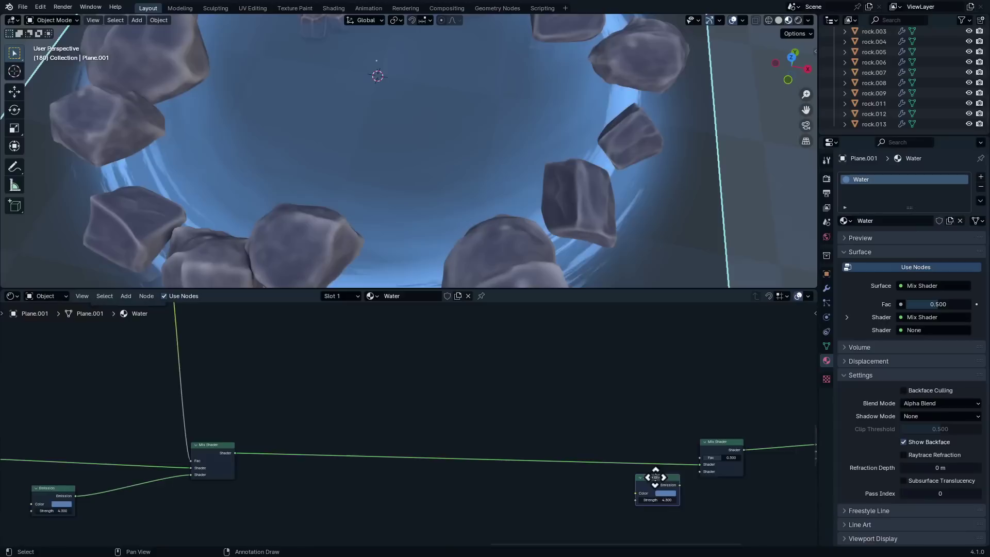
- Set the copied Emission's strength to 5.800 and connect its output to the new Mix Shader's second Shader input
scroll(514, 450, "up", 8)
left_click(422, 473)
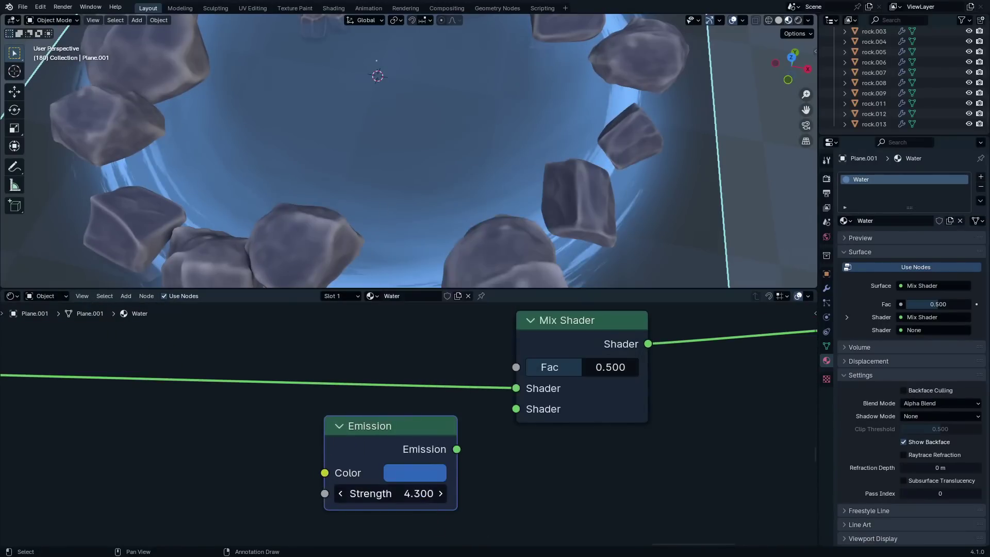
left_click_drag(458, 449, 471, 441)
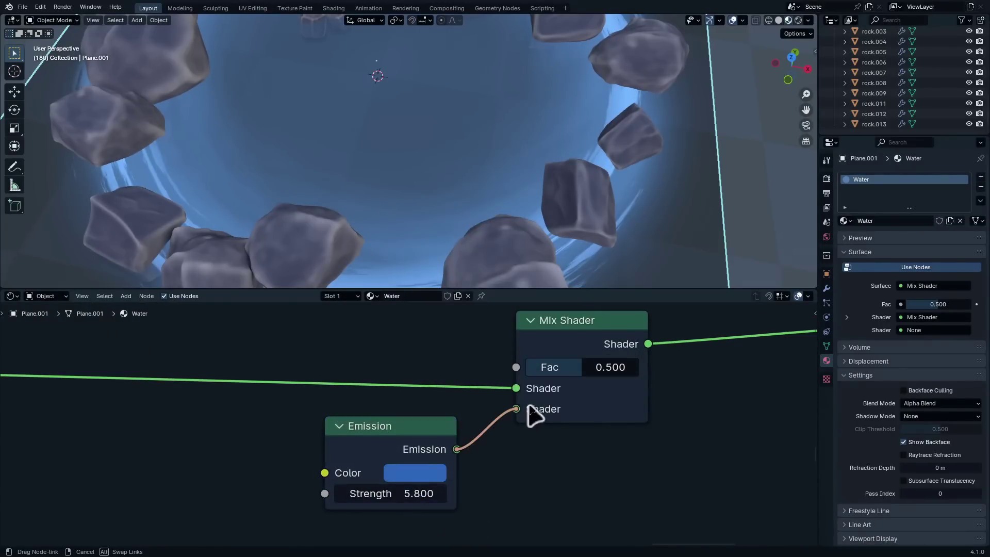
left_click_drag(528, 406, 529, 406)
- Connect the duplicated Multiply node's Result to the Fac input of the new Mix Shader
scroll(590, 431, "down", 18)
middle_click_drag(590, 431, 622, 503)
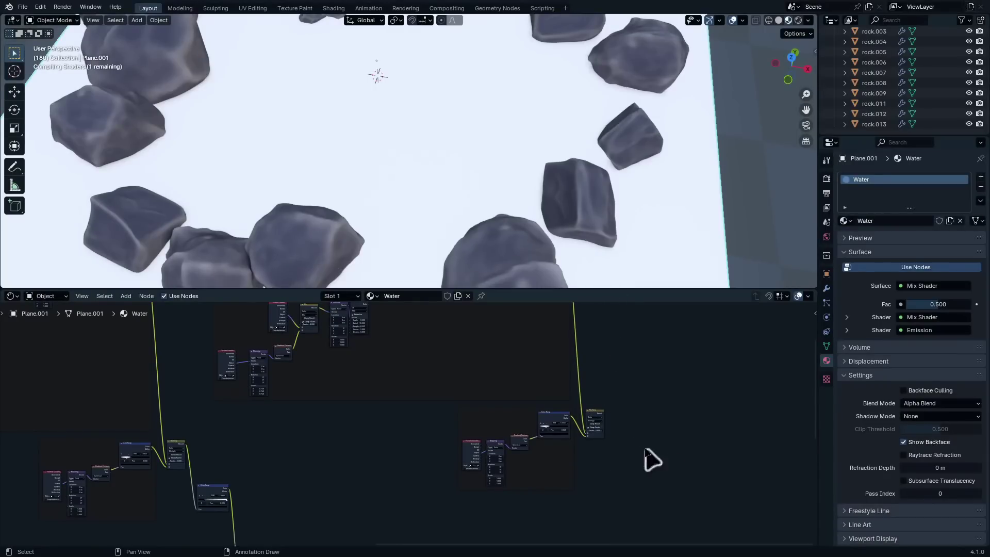
left_click_drag(613, 424, 464, 459)
scroll(465, 458, "up", 5)
middle_click_drag(533, 427, 502, 478)
scroll(645, 366, "up", 2)
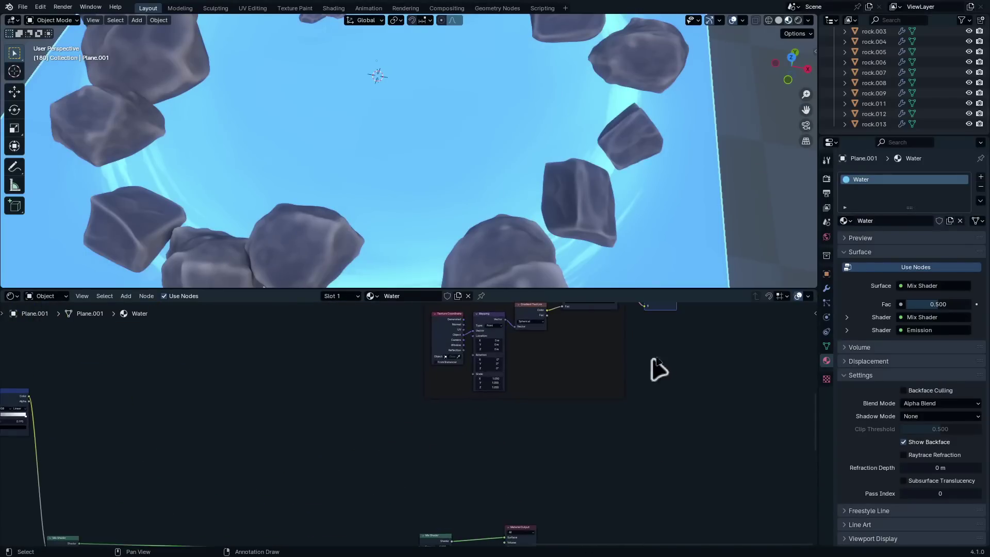
middle_click_drag(665, 314, 596, 400)
left_click_drag(602, 356, 342, 481)
- Set the Scale of the Wave Texture in the duplicated texture frame to 1.630
scroll(413, 433, "down", 5)
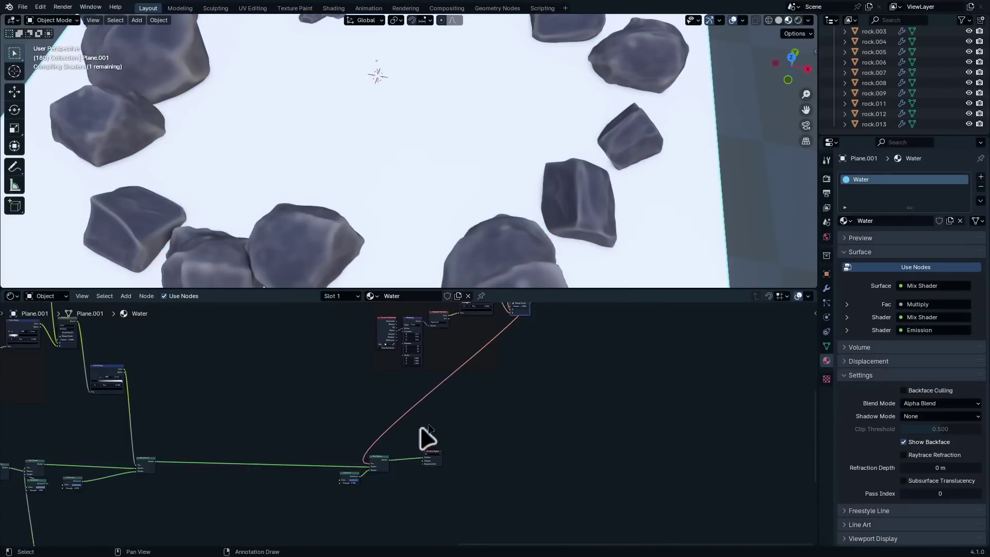
middle_click_drag(422, 429, 413, 521)
scroll(420, 423, "up", 2)
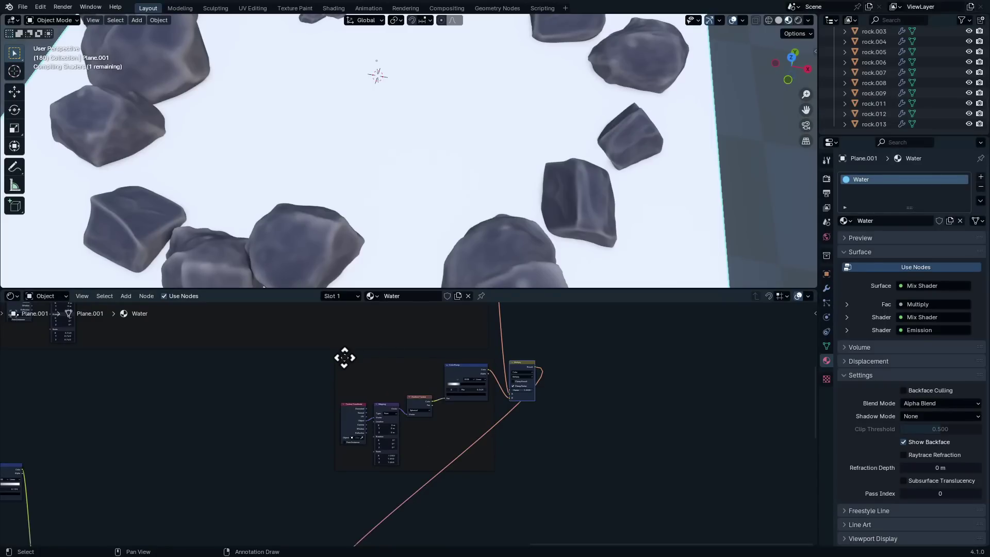
middle_click_drag(344, 358, 315, 537)
scroll(459, 428, "up", 1)
middle_click_drag(460, 397, 459, 474)
scroll(424, 366, "up", 6)
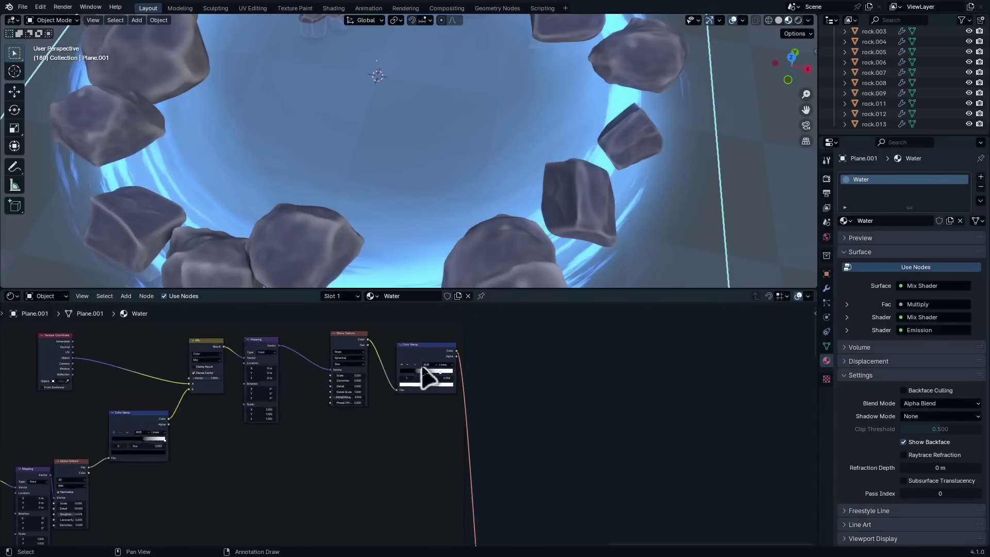
middle_click_drag(397, 372, 482, 521)
scroll(429, 506, "up", 2)
scroll(467, 480, "up", 3)
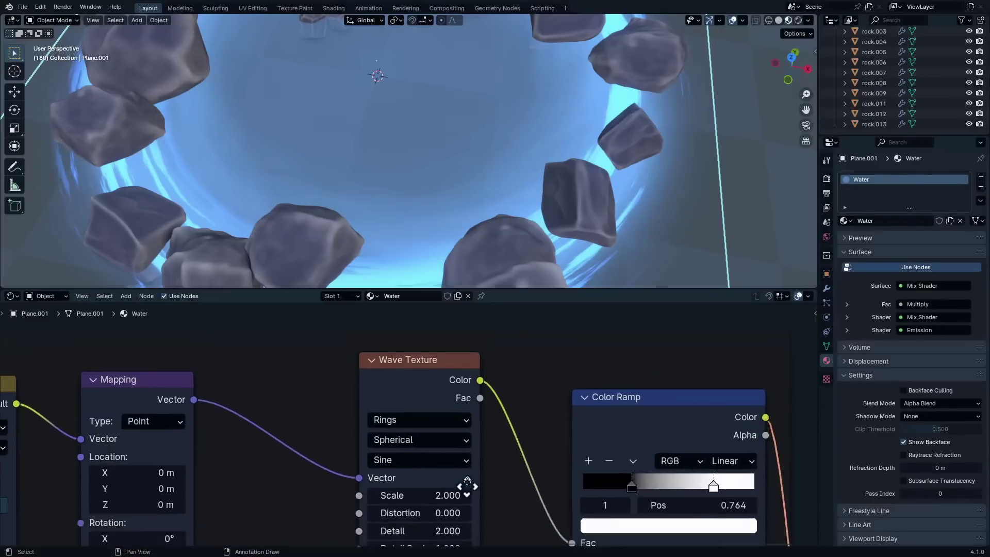
scroll(469, 461, "up", 2)
left_click_drag(464, 447, 443, 446)
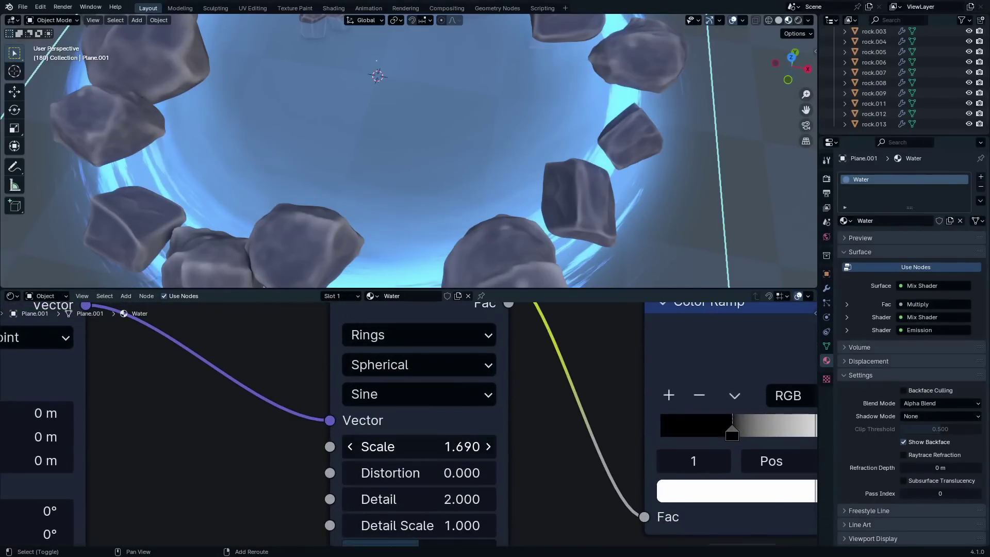
scroll(535, 195, "down", 5)
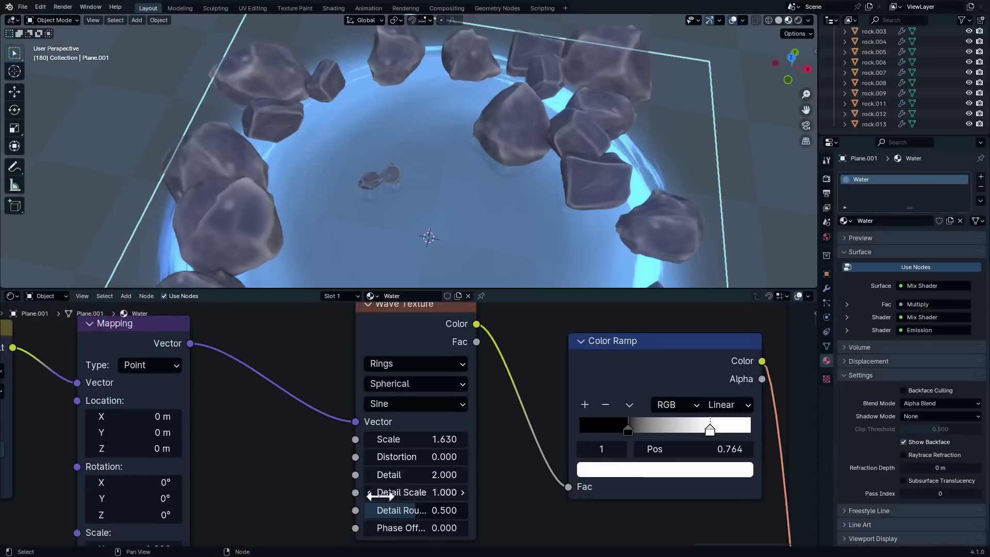
- Set the Roughness of the Noise Texture in the duplicated frame to 0.768
middle_click_drag(379, 496, 514, 493)
scroll(452, 427, "up", 4)
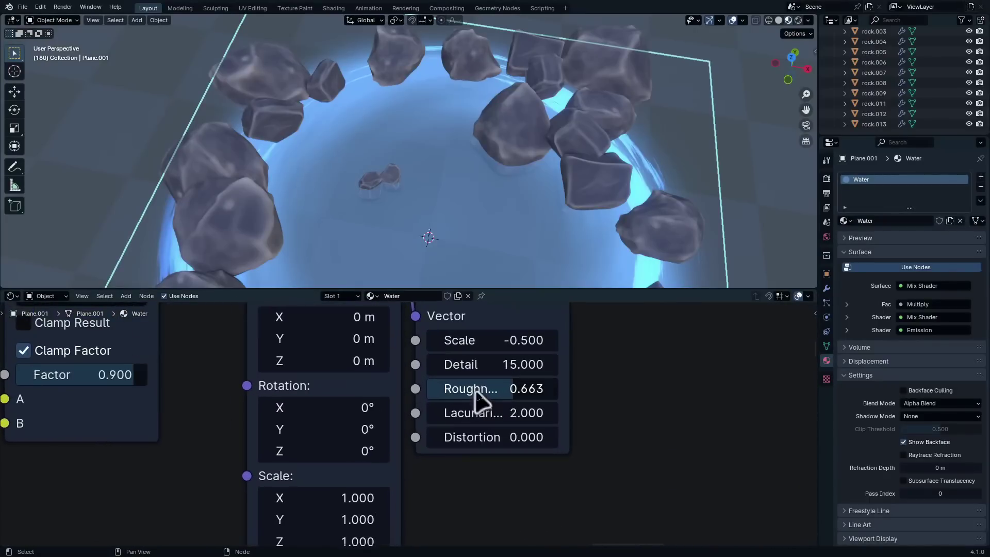
left_click_drag(518, 389, 539, 389)
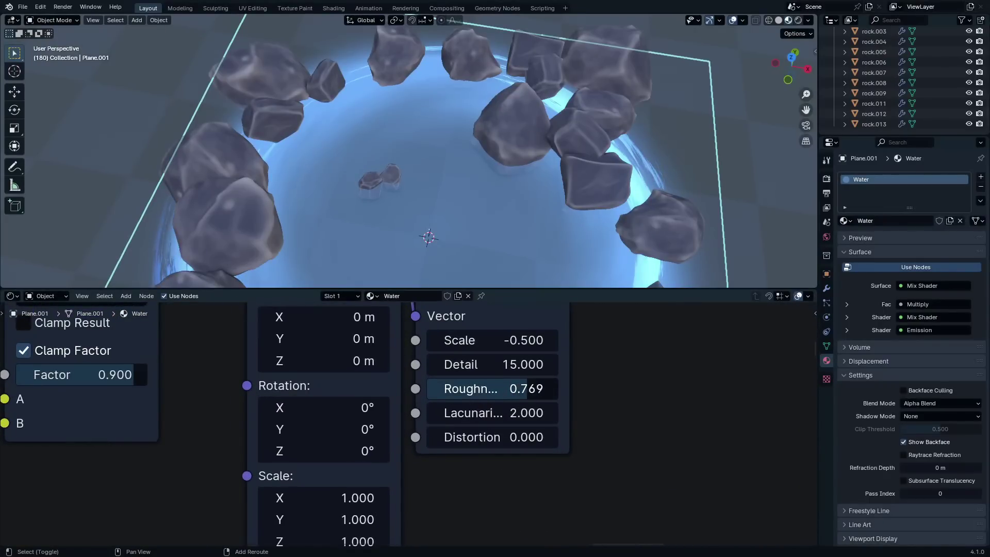
- Set the Factor of the Mix node feeding the Noise Texture's Mapping node to 0.890
scroll(501, 487, "down", 10)
middle_click_drag(425, 474, 526, 477)
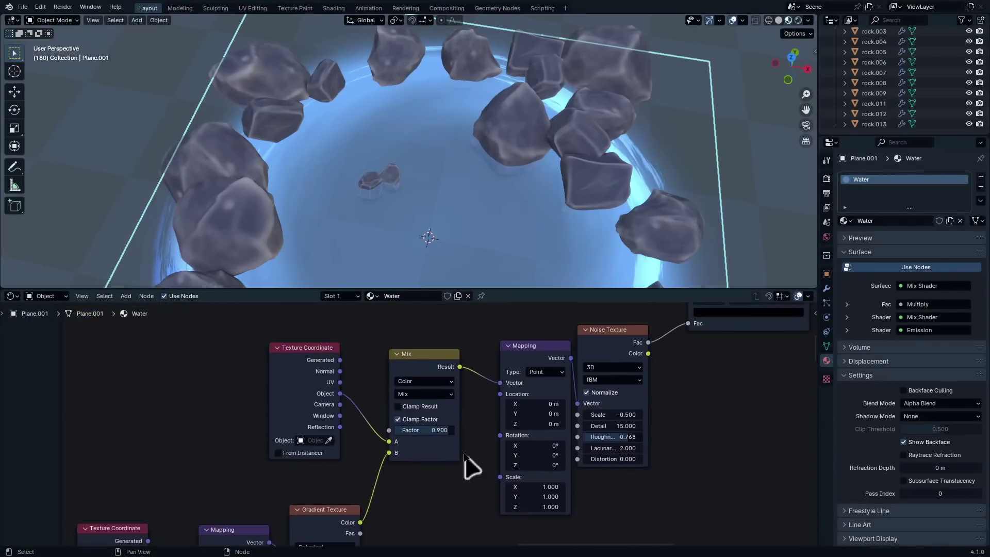
scroll(411, 429, "up", 4)
left_click_drag(415, 432, 407, 432, "shift")
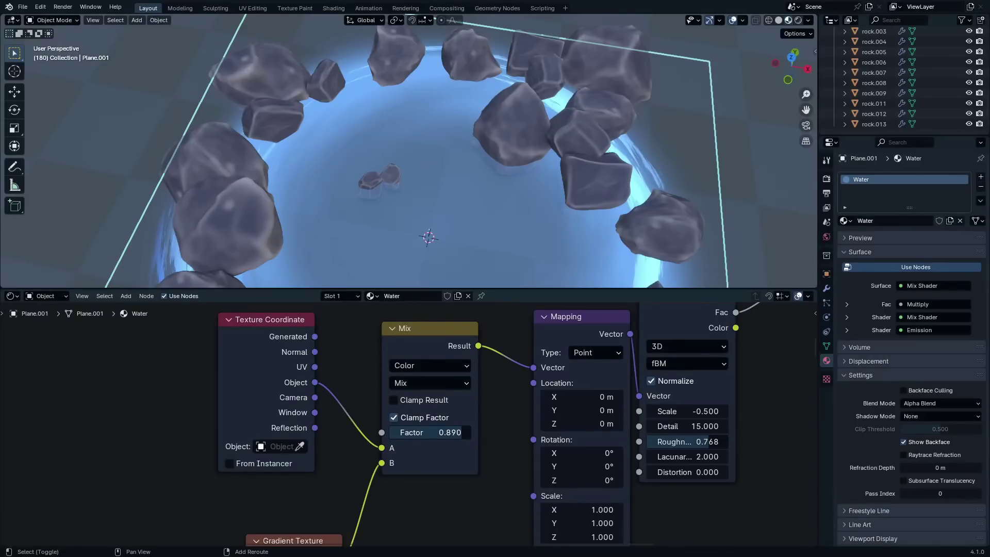
- Inspect the water rings up close in the viewport and open the color of the copied Emission node
middle_click_drag(385, 240, 362, 112, "shift")
scroll(383, 165, "up", 2)
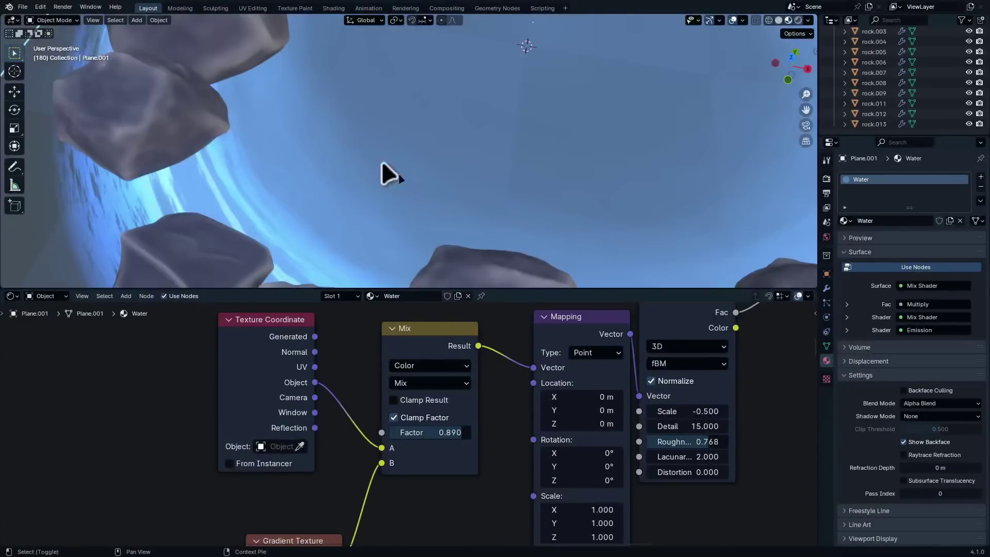
scroll(449, 196, "down", 4)
scroll(484, 405, "down", 8)
scroll(438, 448, "up", 8)
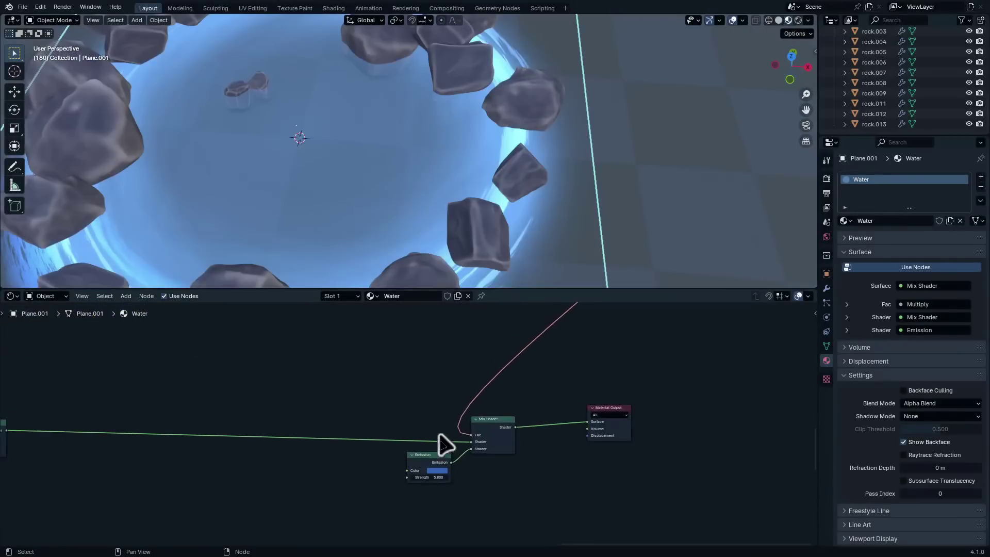
left_click(469, 525)
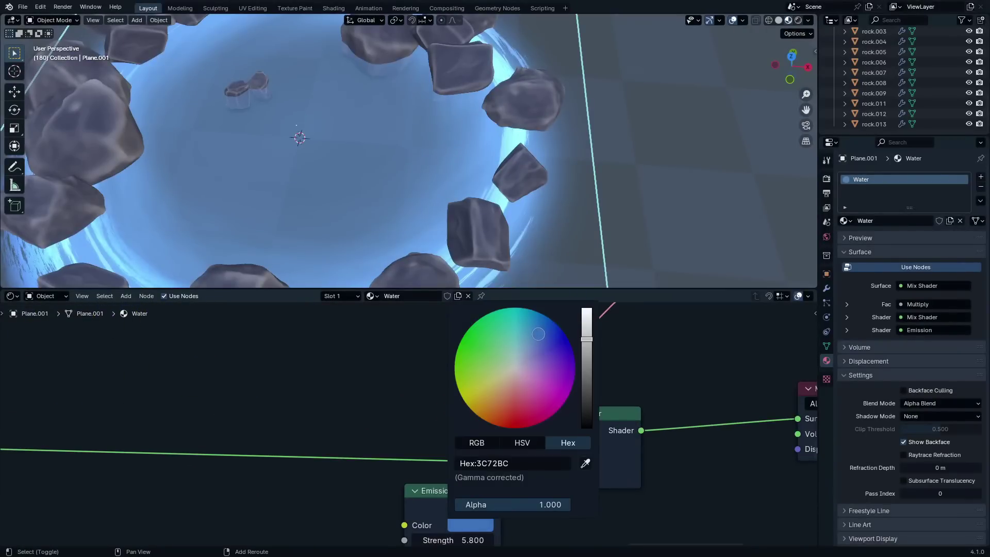
scroll(706, 356, "down", 6)
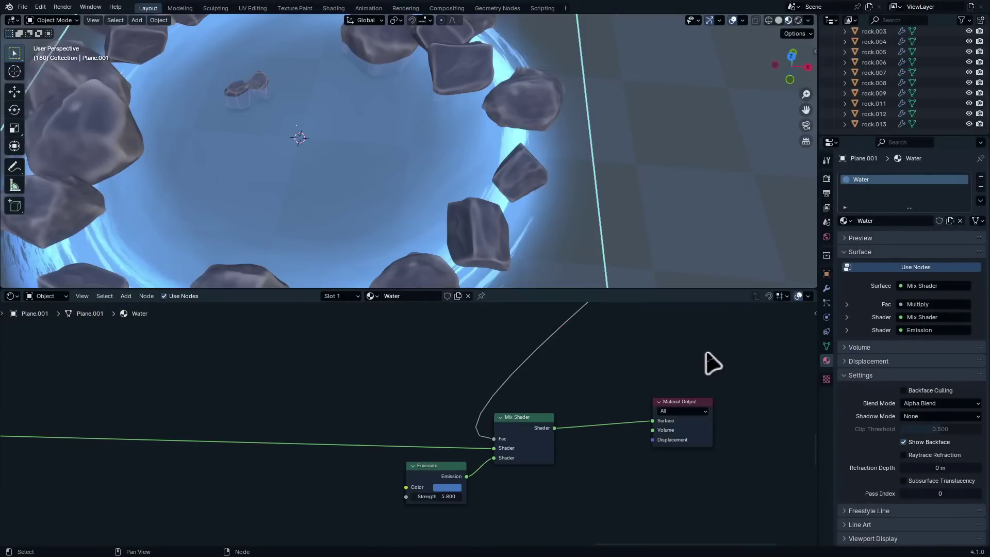
- Set the white stop of the duplicated wave Color Ramp to position 0.414 and move its black stop to the ramp's start
scroll(704, 356, "down", 3)
middle_click_drag(693, 357, 414, 424)
scroll(433, 428, "down", 6)
middle_click_drag(467, 447, 509, 515)
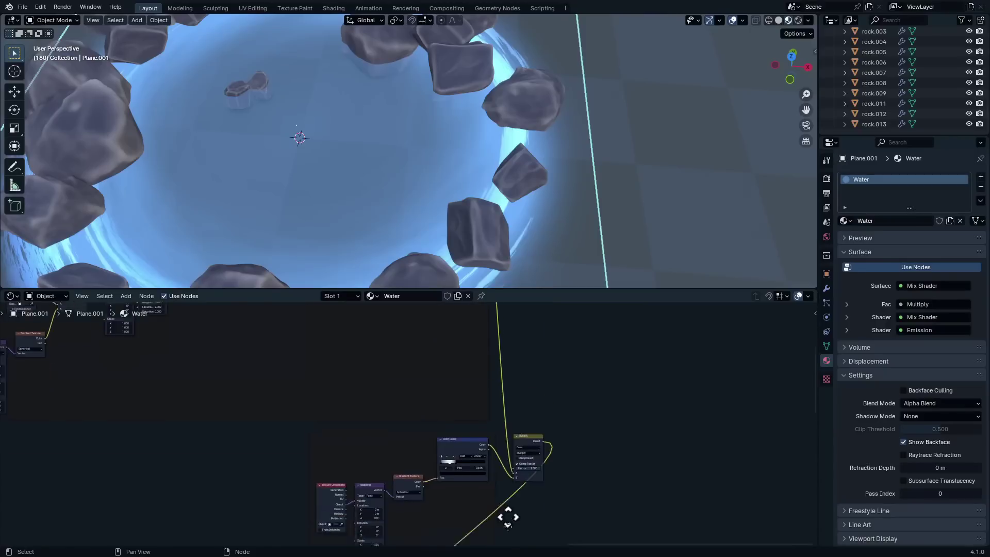
middle_click_drag(505, 338, 520, 516)
scroll(459, 407, "up", 8)
scroll(592, 393, "up", 3)
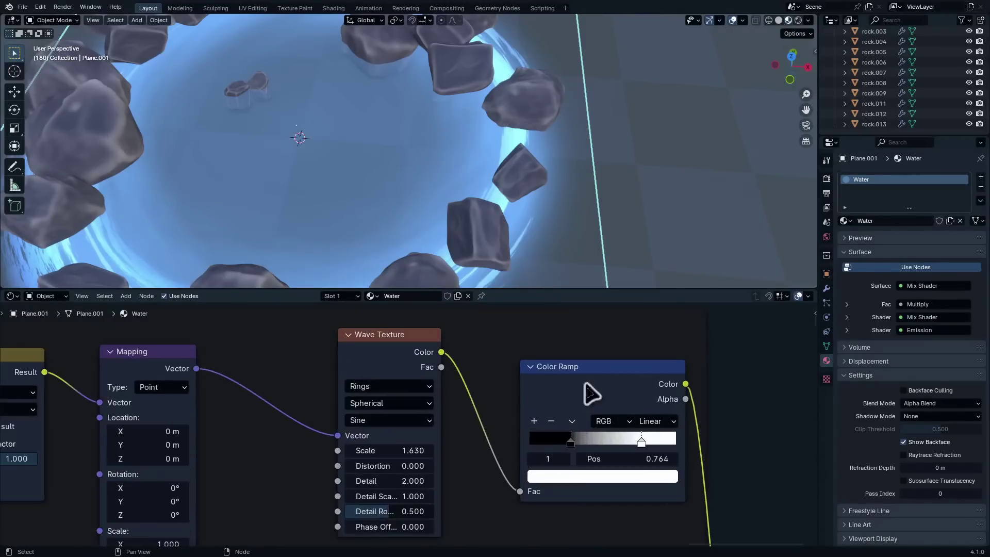
middle_click_drag(504, 283, 719, 554)
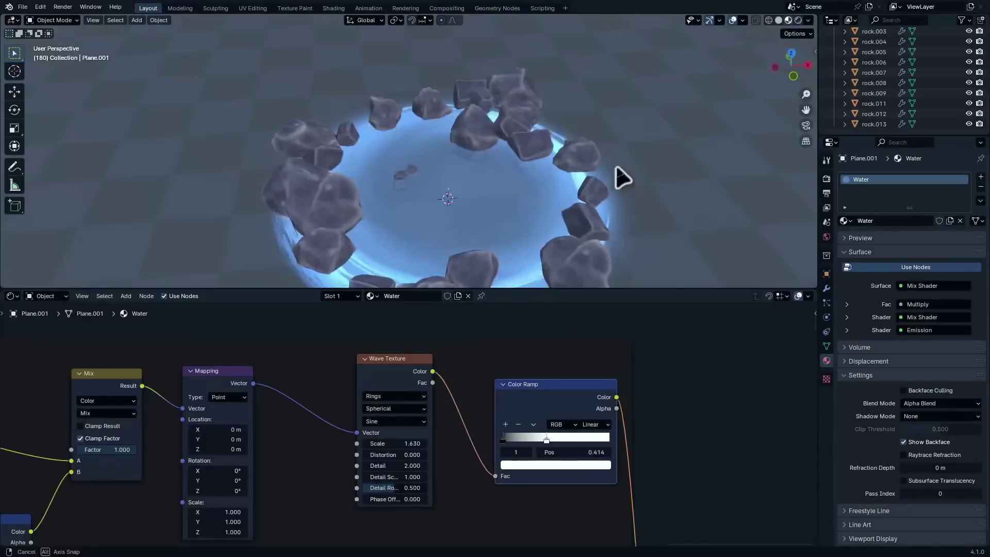
- Move the copied Emission node directly beneath the last Mix Shader
scroll(594, 346, "down", 12)
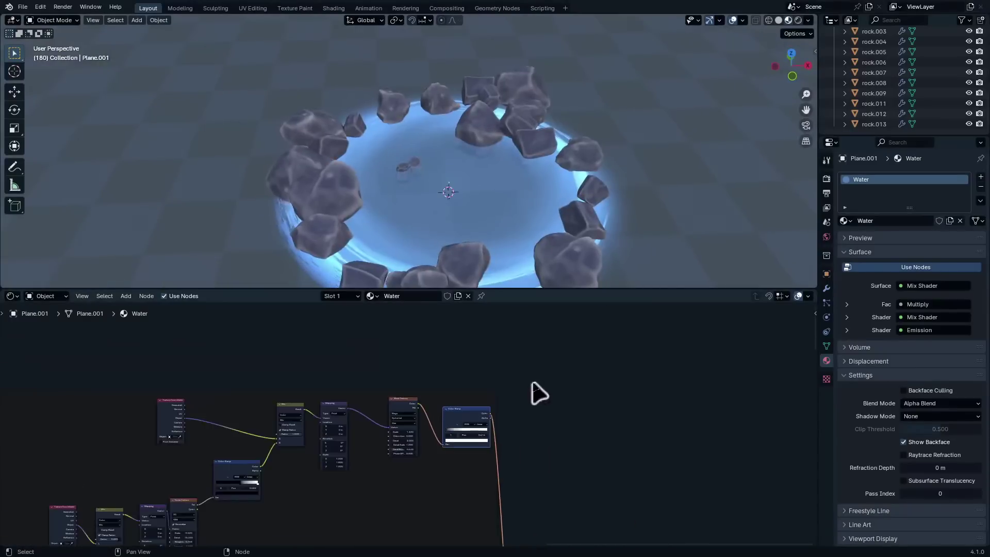
middle_click_drag(520, 423, 521, 396)
scroll(522, 396, "up", 5)
scroll(553, 444, "up", 5)
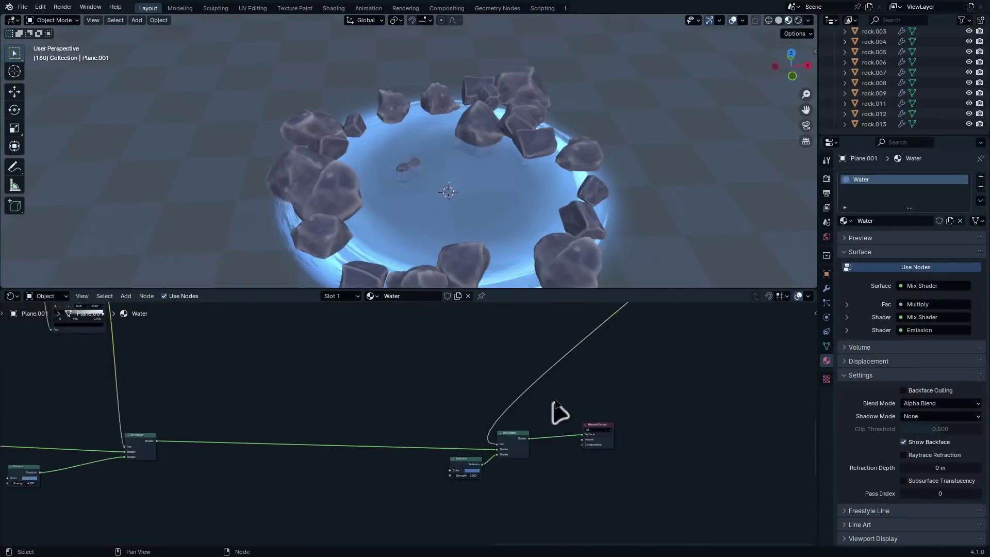
scroll(537, 471, "down", 6)
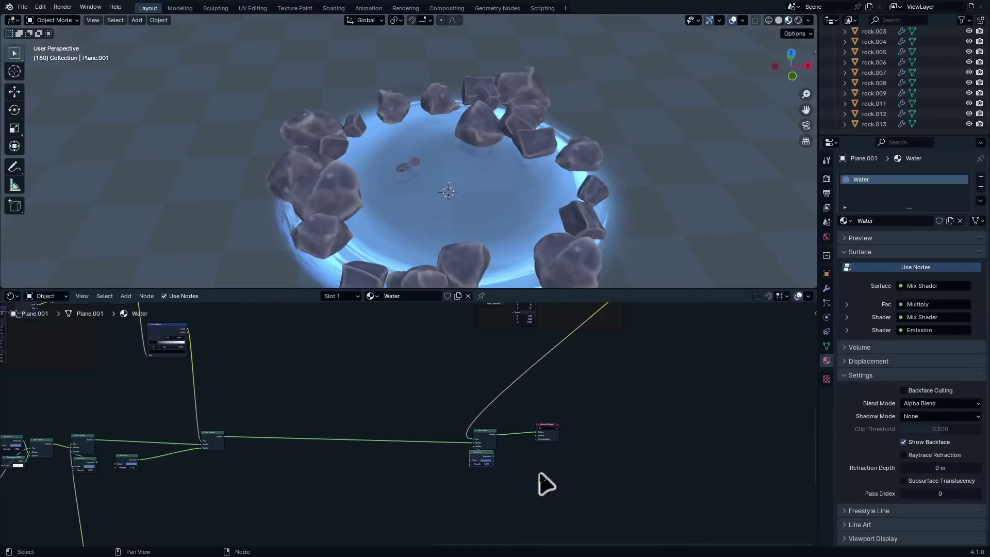
- Move the Emission node of strength 4.300 directly beneath the Mix Shader it feeds
key("ctrl+space")
middle_click_drag(391, 409, 587, 457)
scroll(489, 395, "up", 5)
scroll(482, 448, "down", 3)
scroll(333, 473, "up", 4)
scroll(332, 473, "up", 1)
middle_click_drag(300, 424, 493, 353)
scroll(303, 407, "up", 1)
scroll(747, 405, "up", 1)
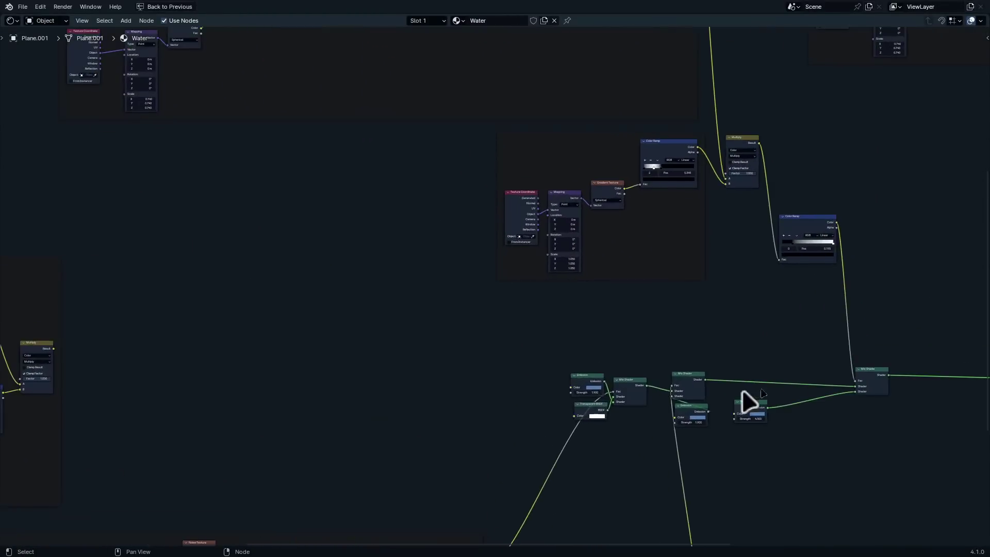
middle_click_drag(747, 404, 516, 390)
scroll(516, 390, "up", 2)
left_click_drag(433, 415, 604, 412)
- Duplicate a Mix Shader with its Emission node and link the copied pair into the chain before the following Mix Shader
left_click_drag(384, 356, 366, 456)
key("shift+d")
left_click(436, 426)
scroll(295, 443, "up", 2)
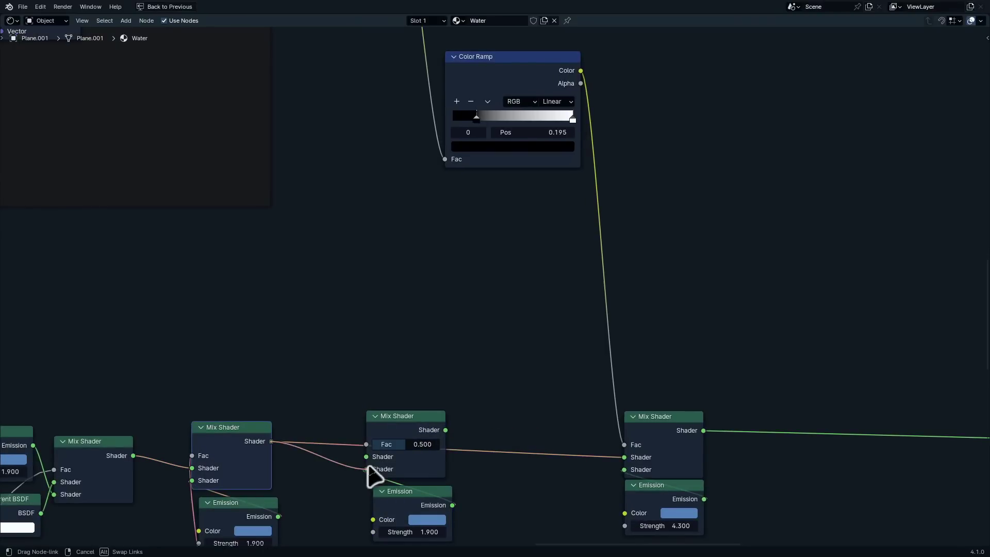
left_click_drag(445, 430, 624, 457)
- Connect the Multiply result of the unconnected framed ring group to the Fac input of the copied Mix Shader
scroll(440, 442, "down", 5)
middle_click_drag(328, 393, 234, 397)
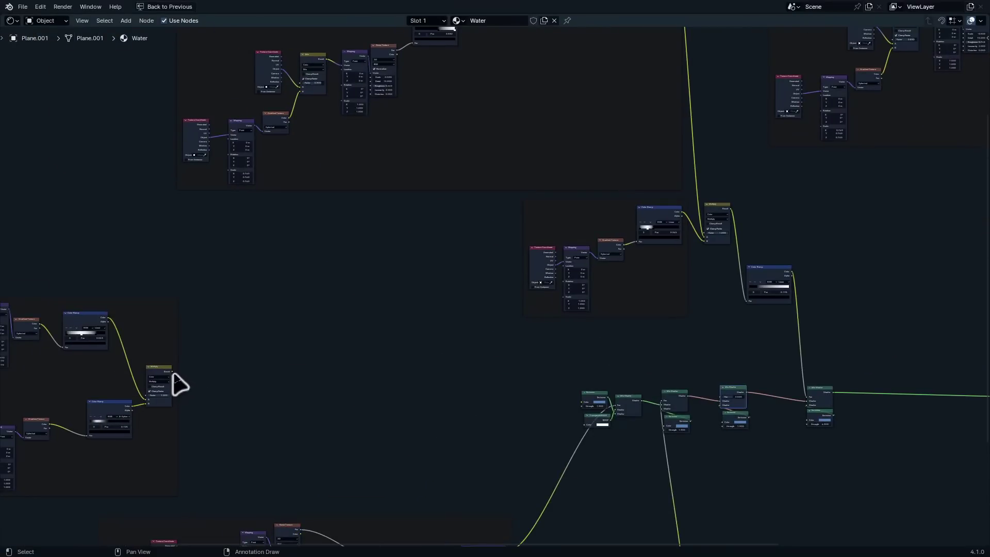
left_click_drag(174, 374, 721, 397)
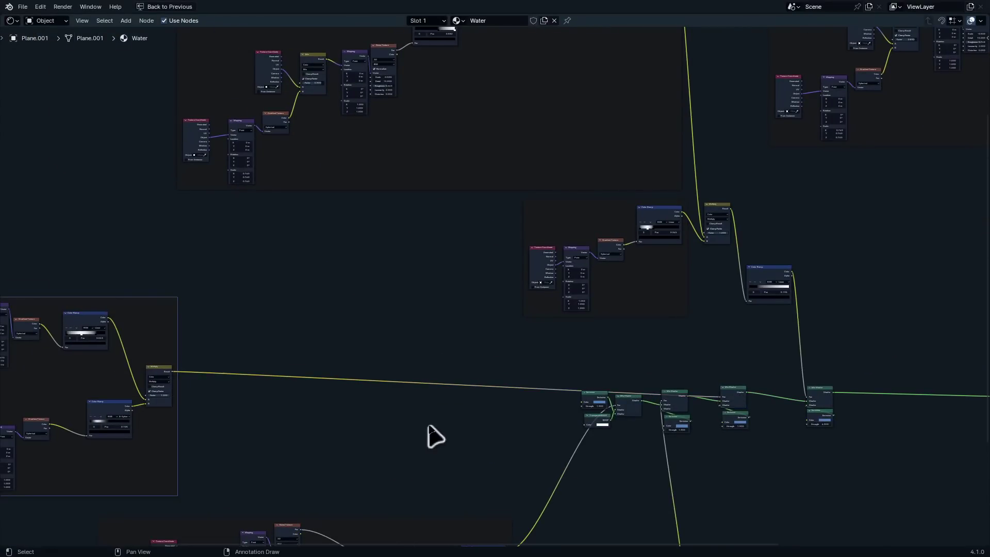
scroll(434, 438, "down", 3)
key("ctrl+space")
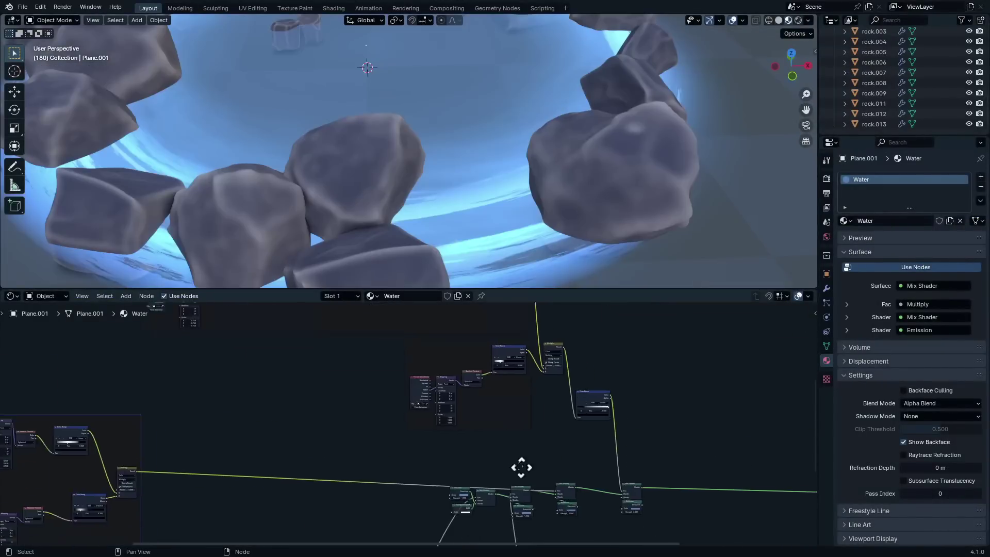
- Set the Strength of the copied Emission node to 46.800
scroll(438, 446, "up", 8)
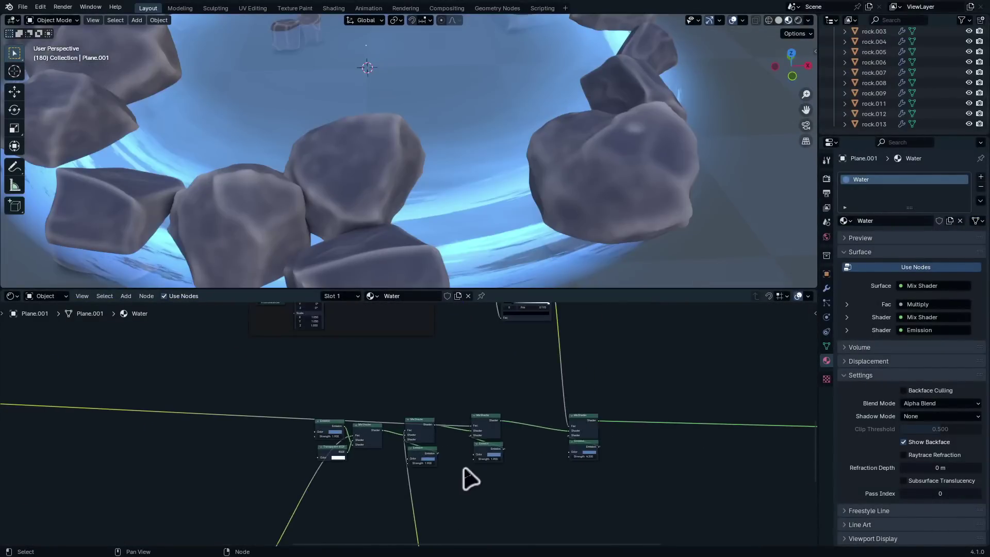
middle_click_drag(490, 436, 438, 420)
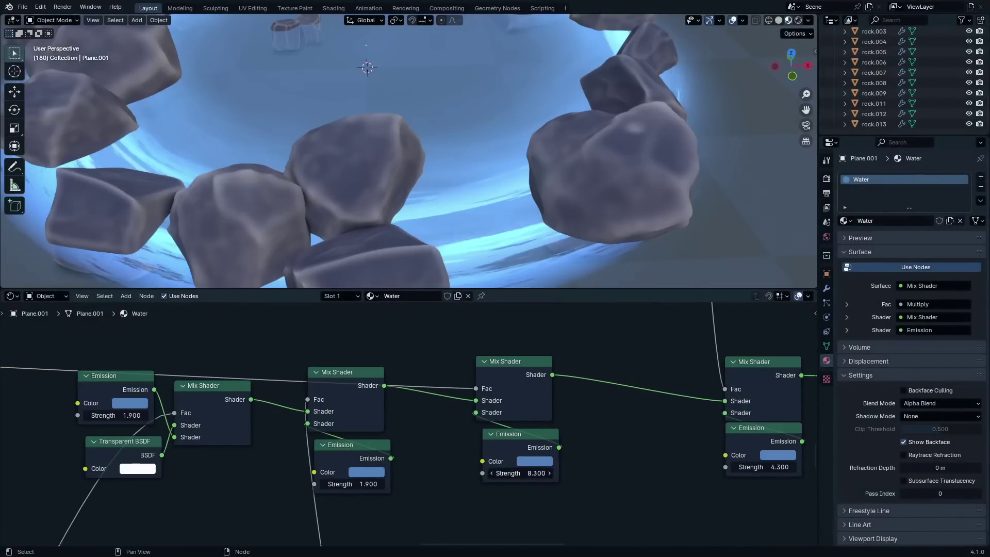
left_click_drag(519, 473, 540, 473)
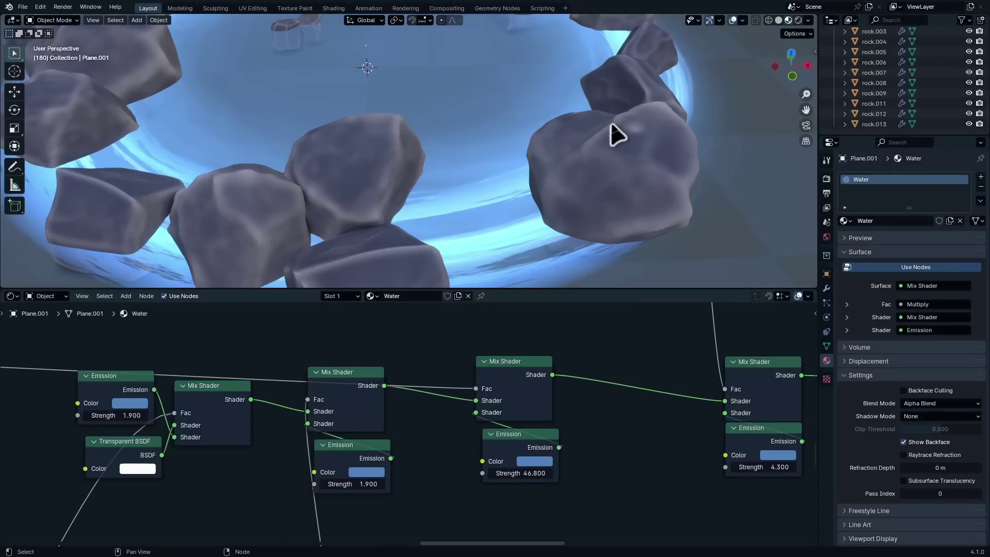
- Enlarge the Outliner, then add a camera aligned to the current view of the rock pool
scroll(515, 201, "down", 10)
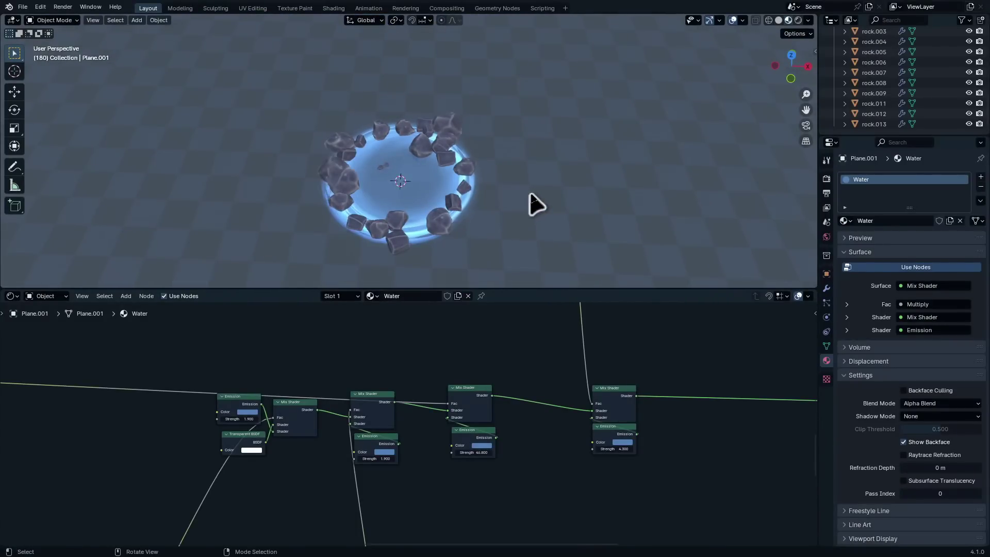
scroll(531, 195, "down", 4)
middle_click_drag(498, 196, 539, 189)
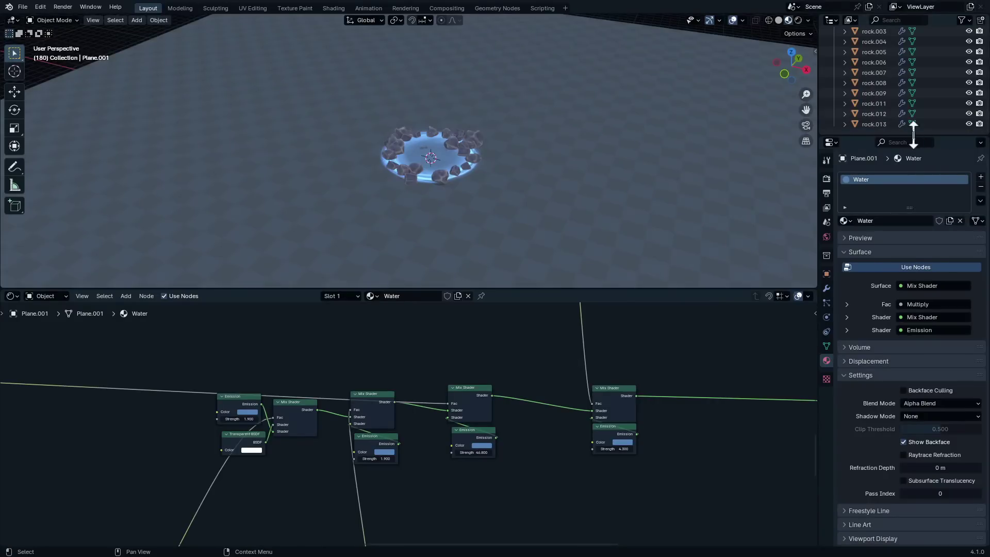
left_click_drag(911, 135, 880, 533)
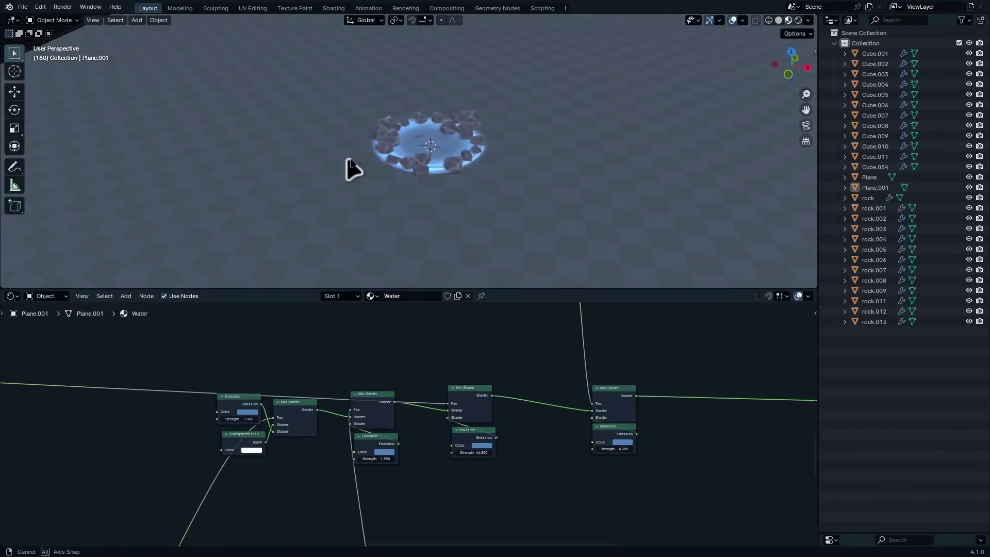
middle_click_drag(349, 168, 534, 153)
scroll(446, 102, "up", 4)
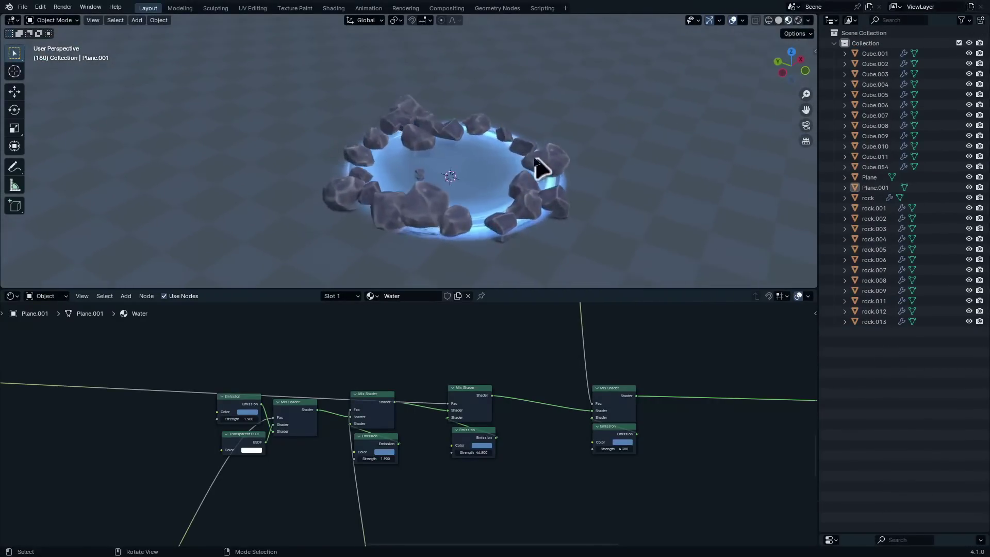
key("shift+a")
left_click(440, 277)
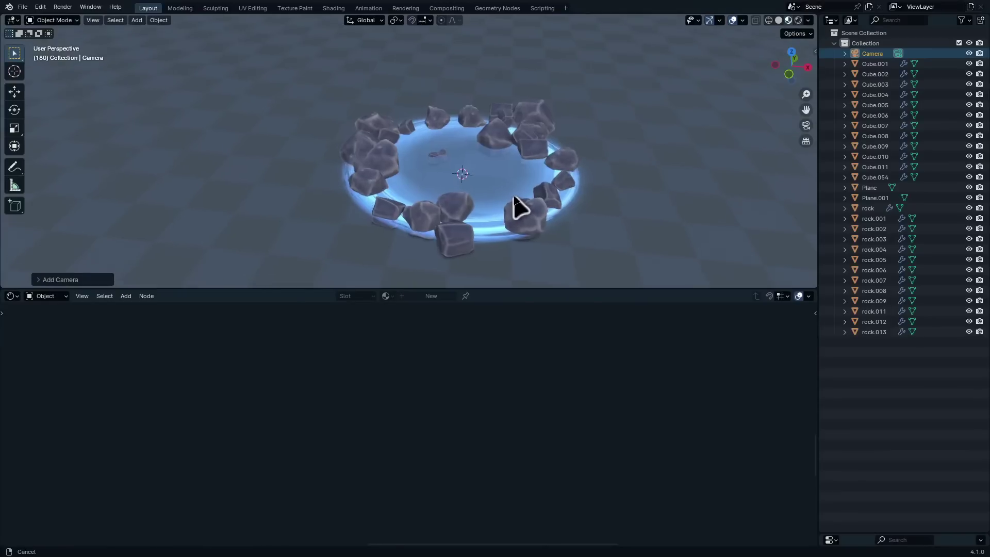
key("ctrl+alt+KP_0")
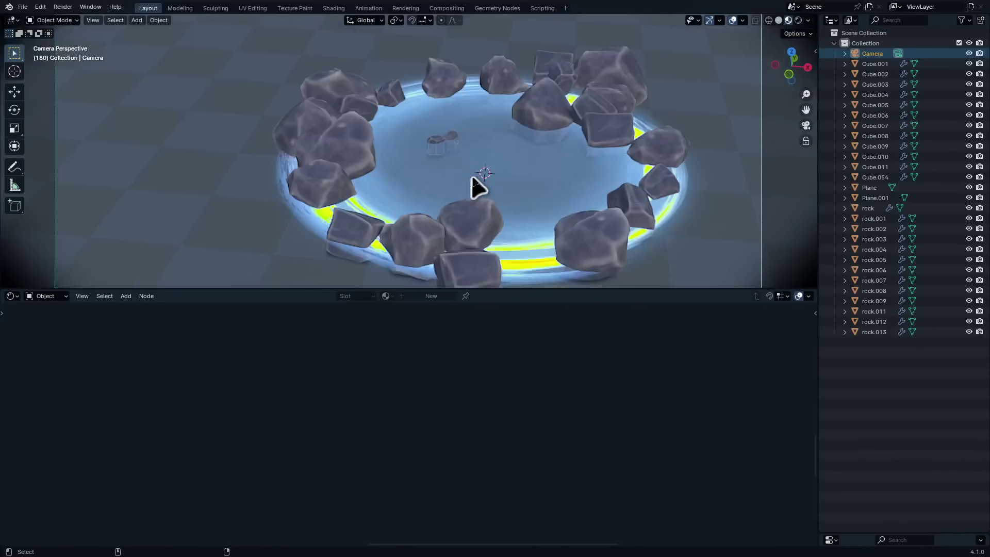
- Disable the viewport compositor and set the camera's lens type to Orthographic
left_click(807, 21)
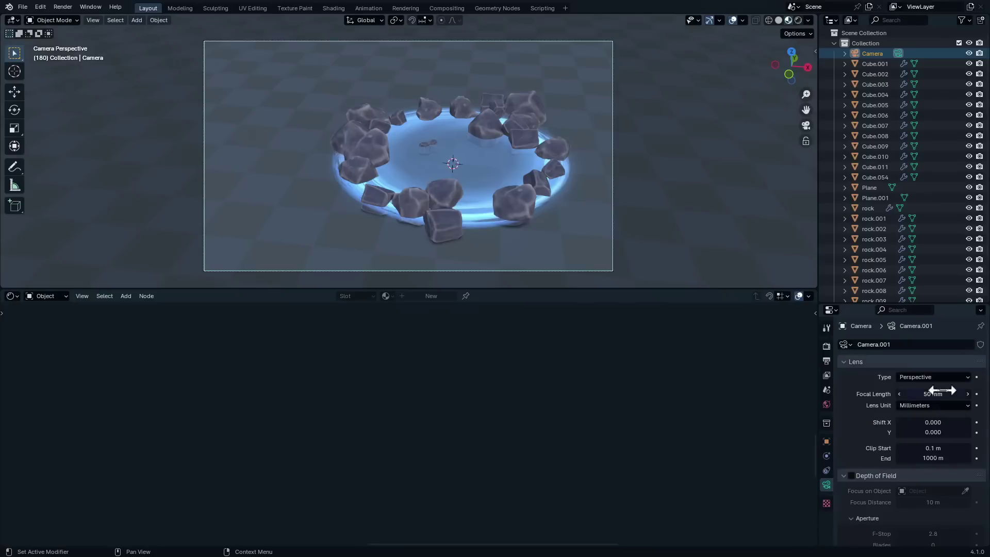
left_click(947, 379)
left_click(934, 379)
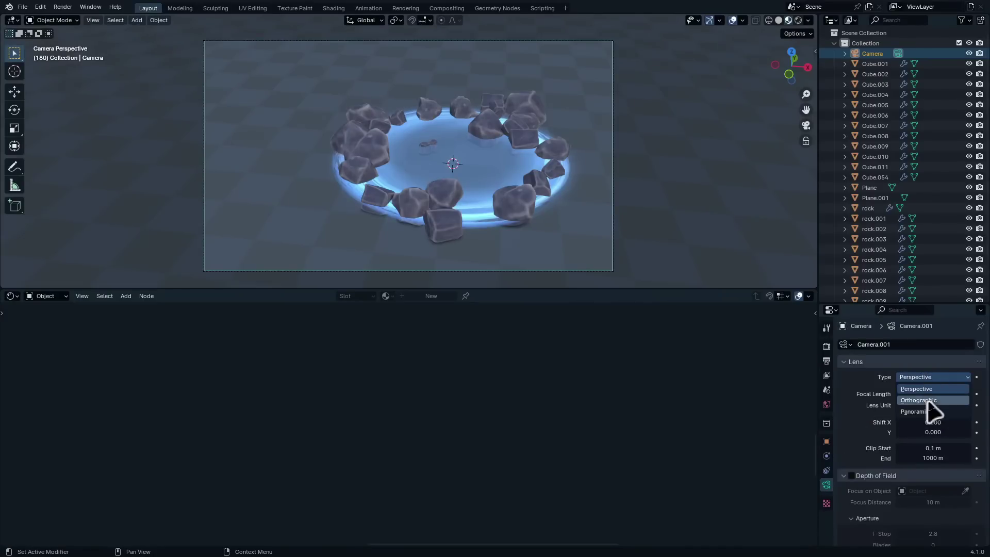
left_click(930, 401)
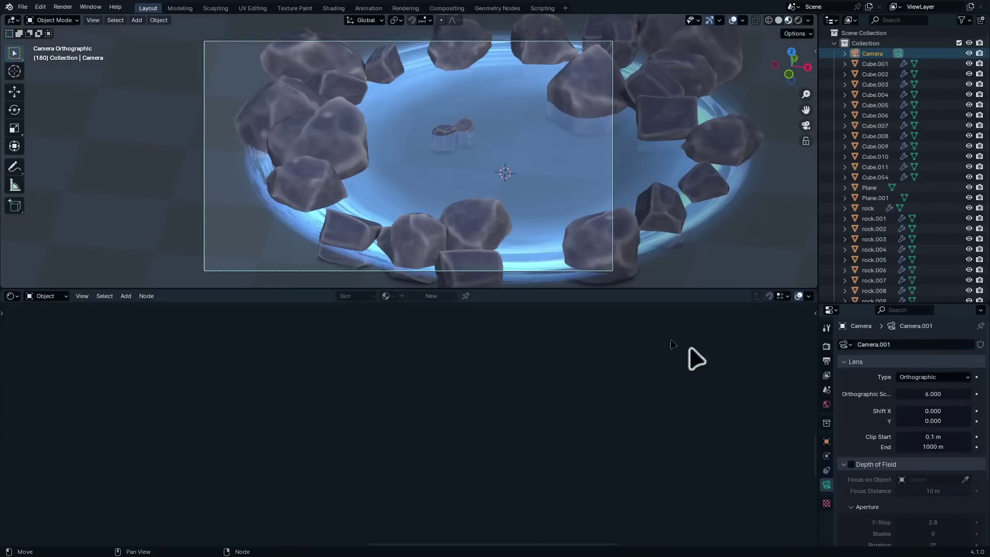
- Apply the "Instagram/ Yt Community post" format preset to the render output
left_click(825, 362)
left_click(967, 343)
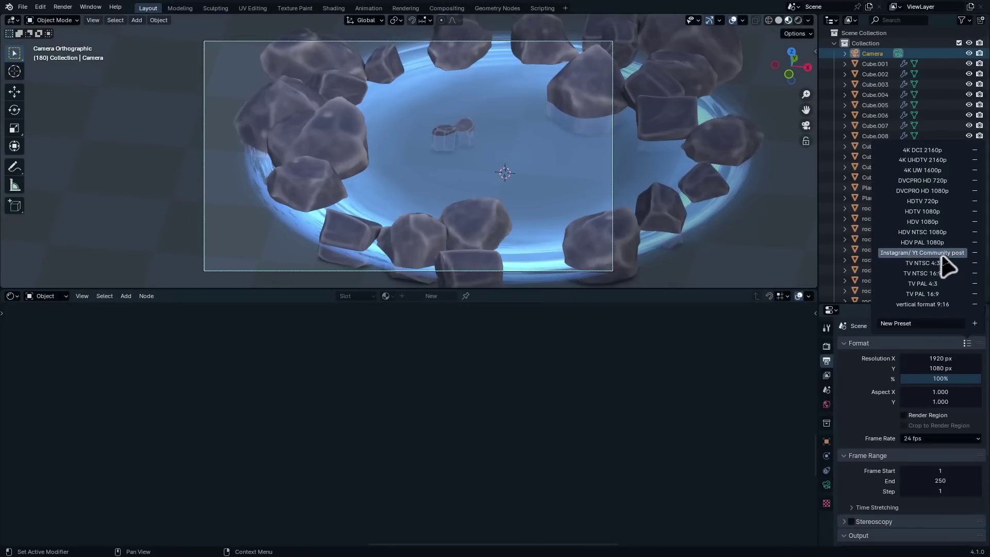
left_click(942, 254)
scroll(693, 263, "down", 4)
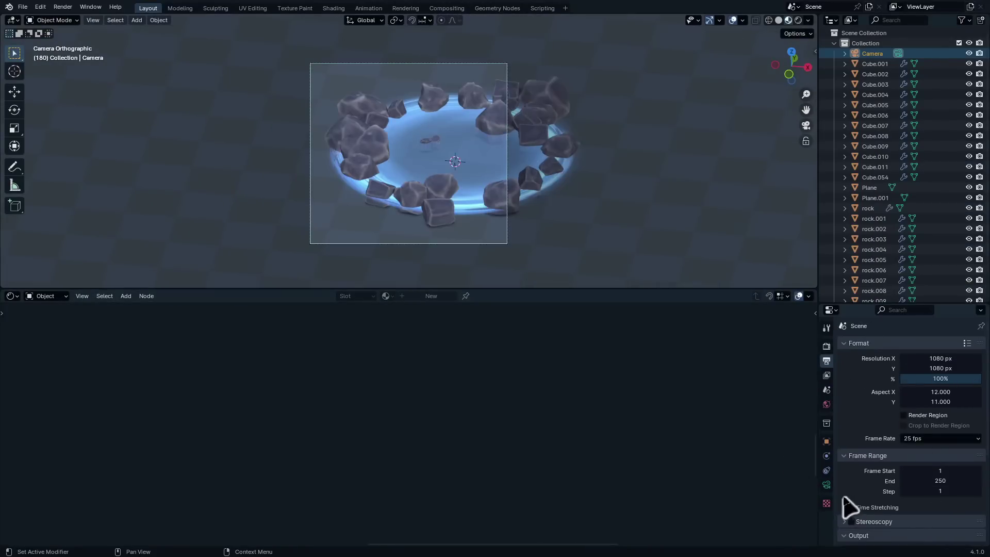
- Move the camera to center the rock pool in the frame and set its Orthographic Scale to 9.650
left_click(827, 485)
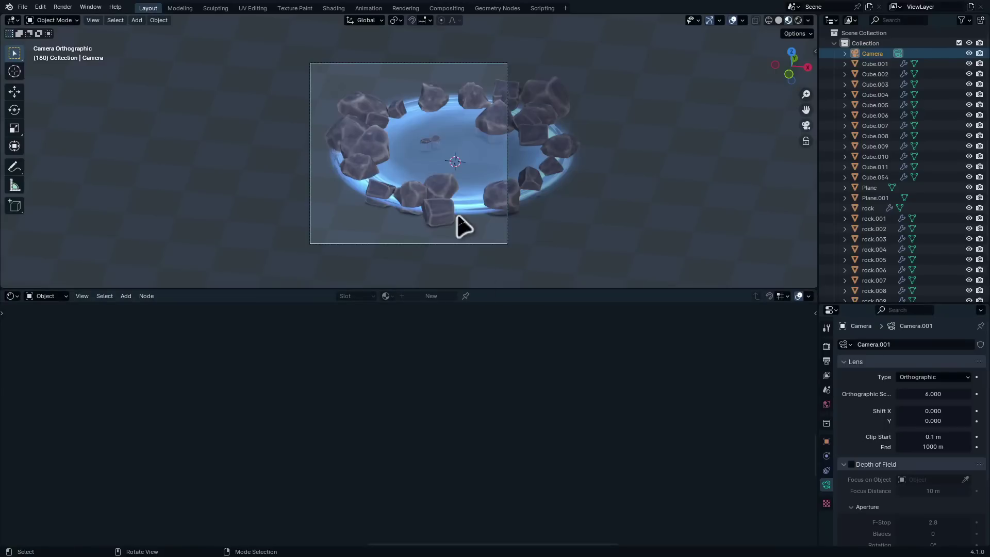
key("g")
left_click(506, 212)
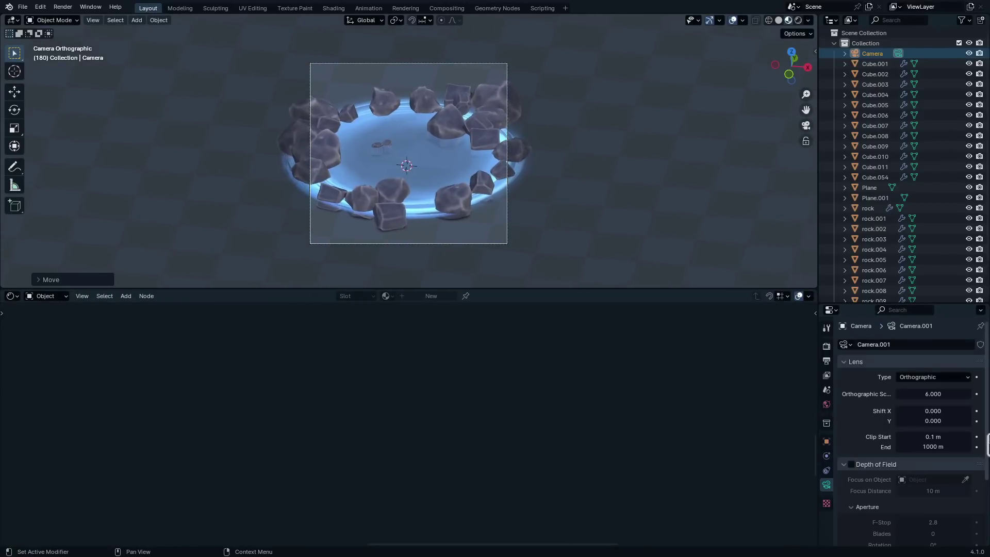
left_click_drag(954, 394, 988, 393)
scroll(484, 170, "up", 4)
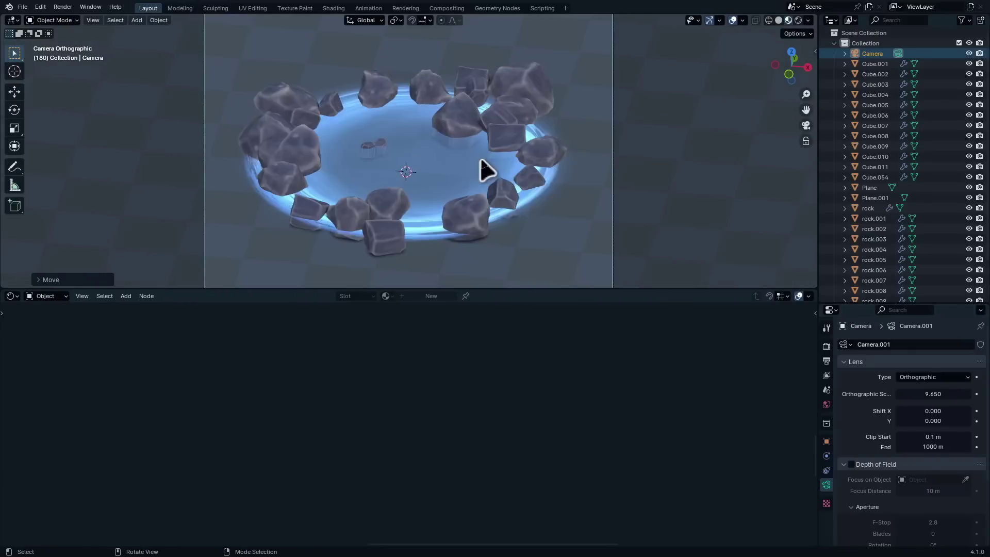
- Enable the camera's Depth of Field with an F-Stop of 1.4 and a Focus Distance of 17 m
left_click(851, 465)
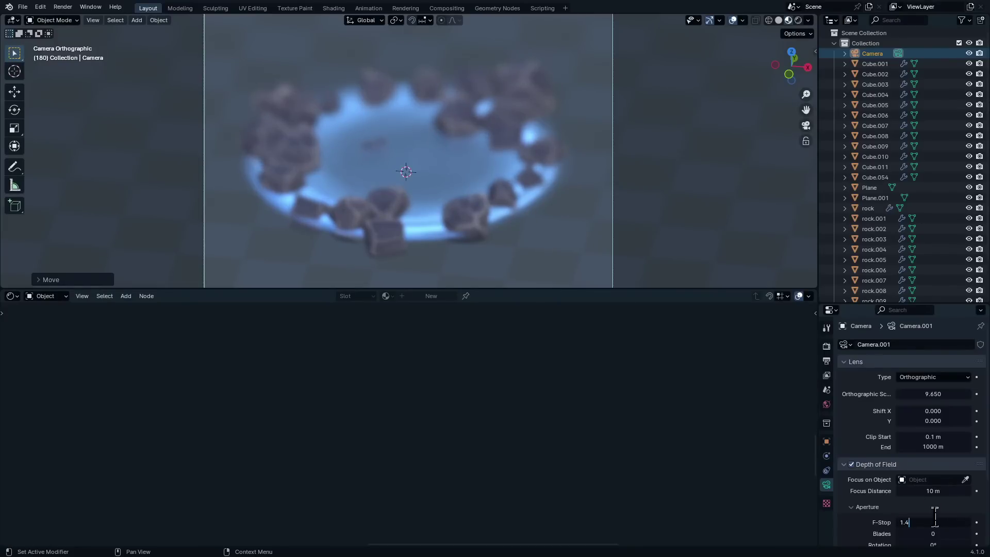
key("Return")
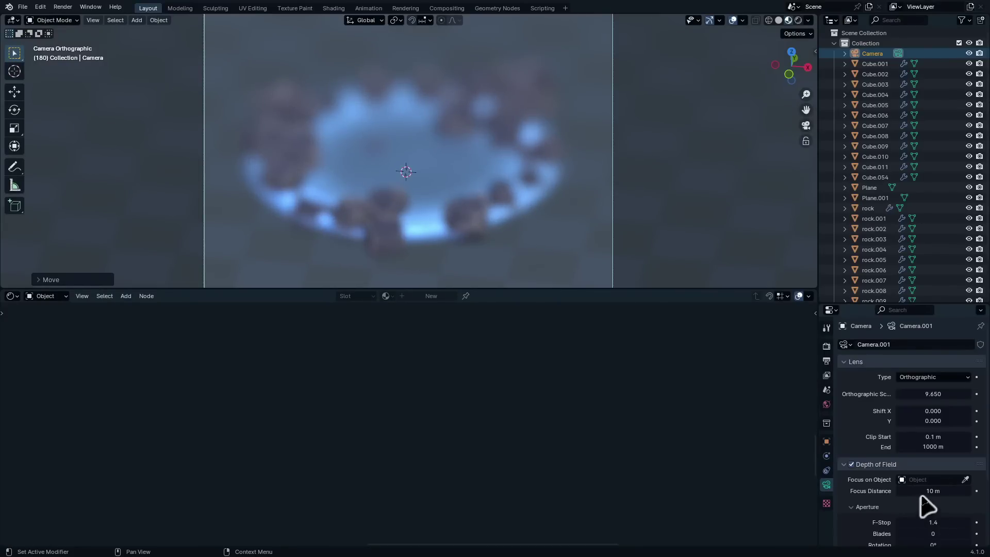
left_click_drag(933, 491, 958, 491)
scroll(478, 91, "up", 6)
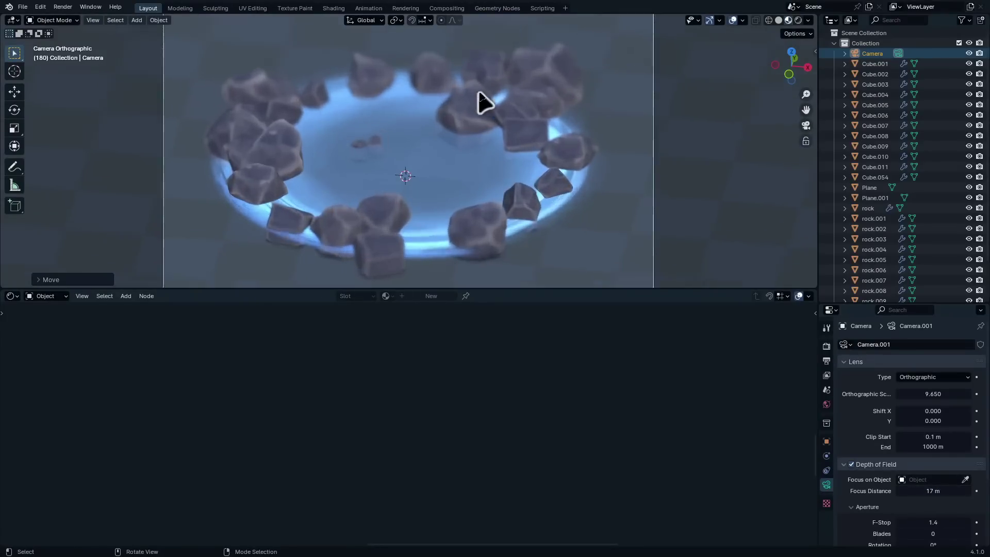
scroll(478, 98, "down", 6)
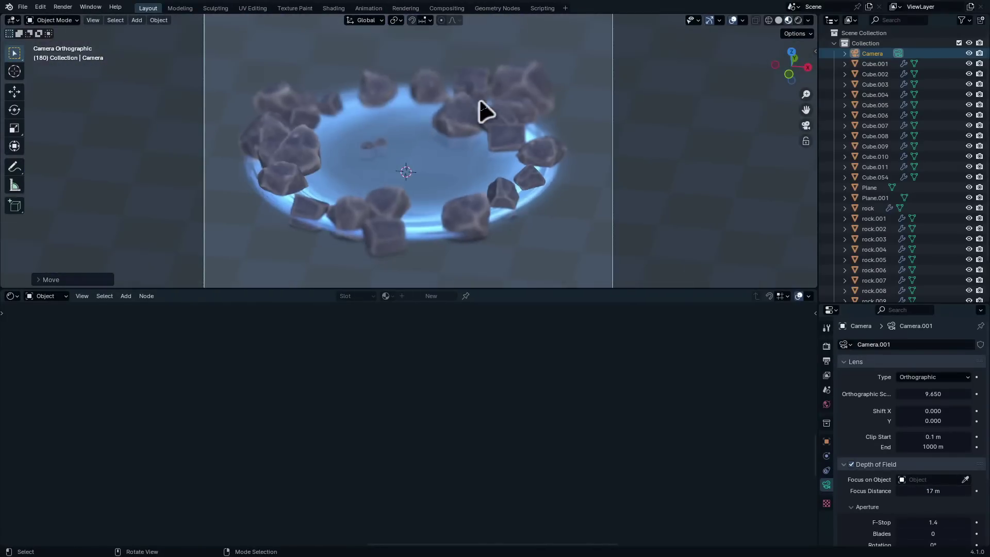
- Switch the shader editor area to the Compositor and bring the Soft Light node in the Coloring / Blooming frame into view
left_click(10, 298)
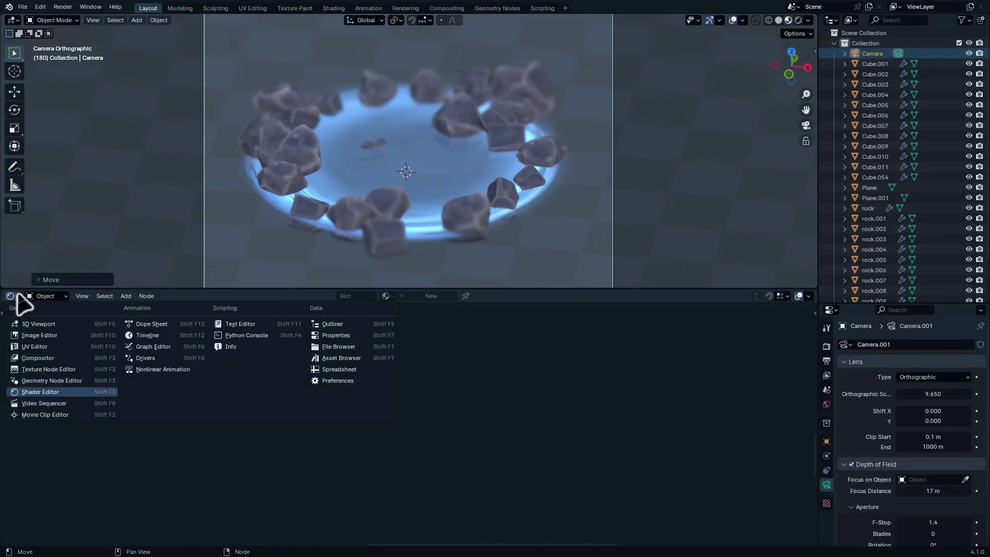
left_click(41, 361)
scroll(201, 405, "down", 5)
middle_click_drag(194, 431, 443, 414)
scroll(302, 362, "up", 5)
scroll(345, 397, "up", 12)
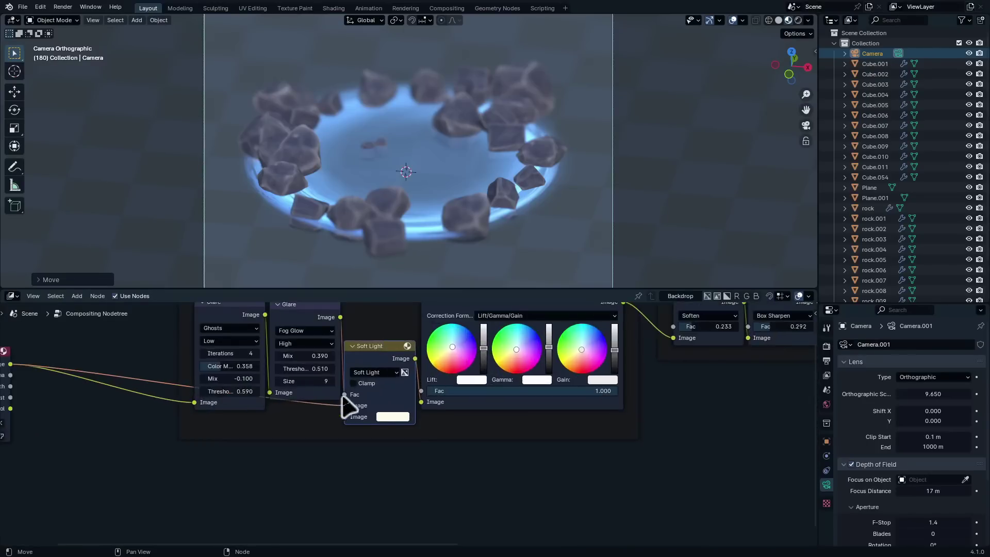
- Feed both Image inputs of the Soft Light node from the Render Layers image through a reroute point
middle_click_drag(366, 385, 506, 484)
scroll(439, 494, "up", 4)
right_click_drag(436, 496, 415, 536, "shift")
left_click_drag(438, 493, 465, 515)
middle_click_drag(468, 515, 466, 499)
middle_click_drag(485, 395, 571, 438, "ctrl")
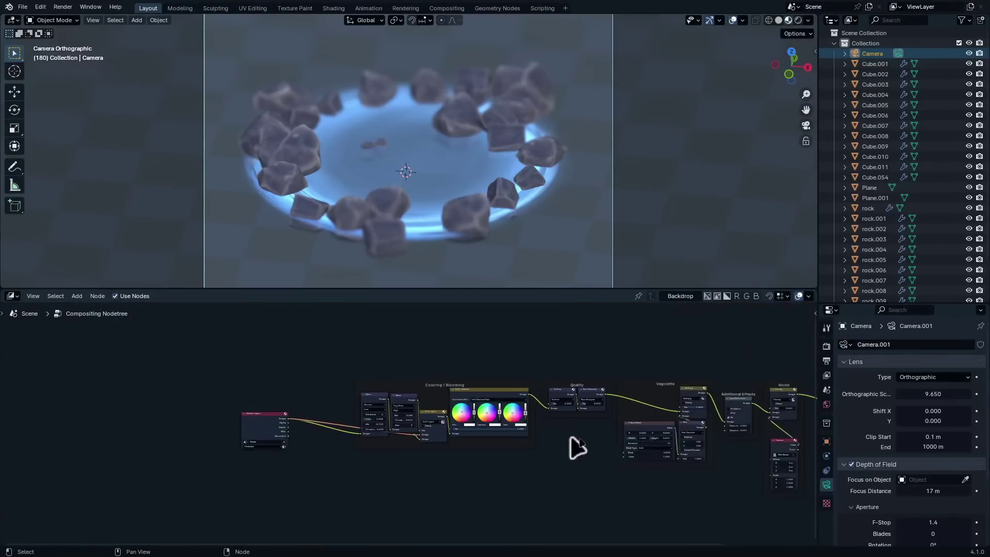
- Examine the full compositing node tree from Render Layers to Composite
middle_click_drag(682, 445, 458, 434)
middle_click_drag(458, 435, 457, 433, "ctrl")
key("ctrl+space")
middle_click_drag(451, 397, 650, 392)
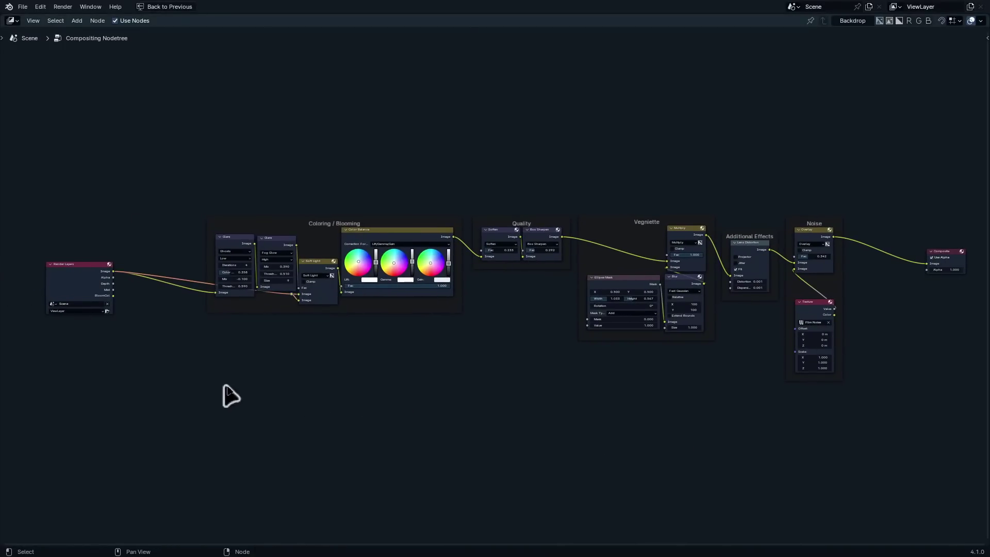
scroll(260, 356, "up", 3)
key("ctrl+space")
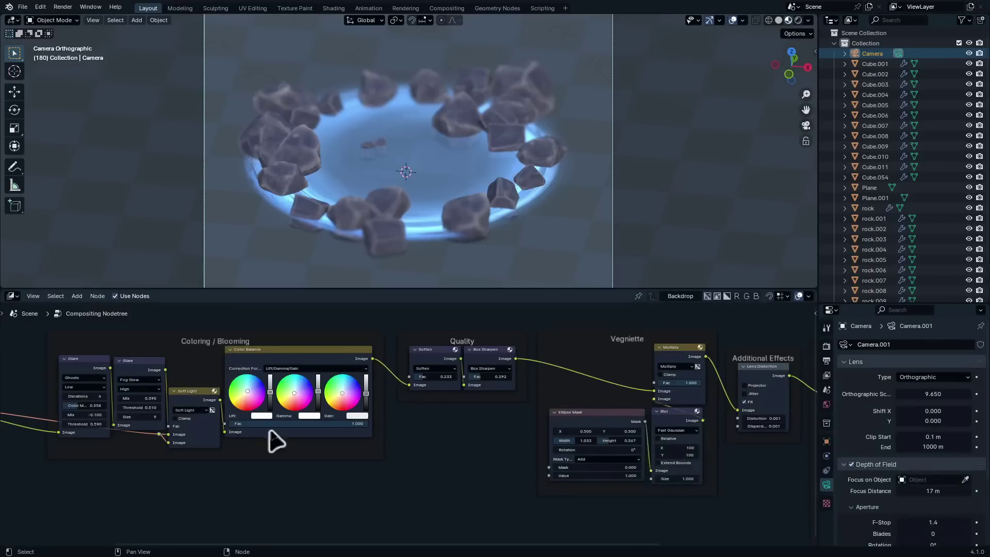
- Change the blending mode of the Soft Light node in the Coloring / Blooming frame to Add
scroll(263, 430, "up", 3)
scroll(258, 407, "up", 6)
middle_click_drag(286, 372, 367, 400)
left_click_drag(369, 381, 372, 380)
scroll(338, 405, "up", 1)
left_click(336, 413)
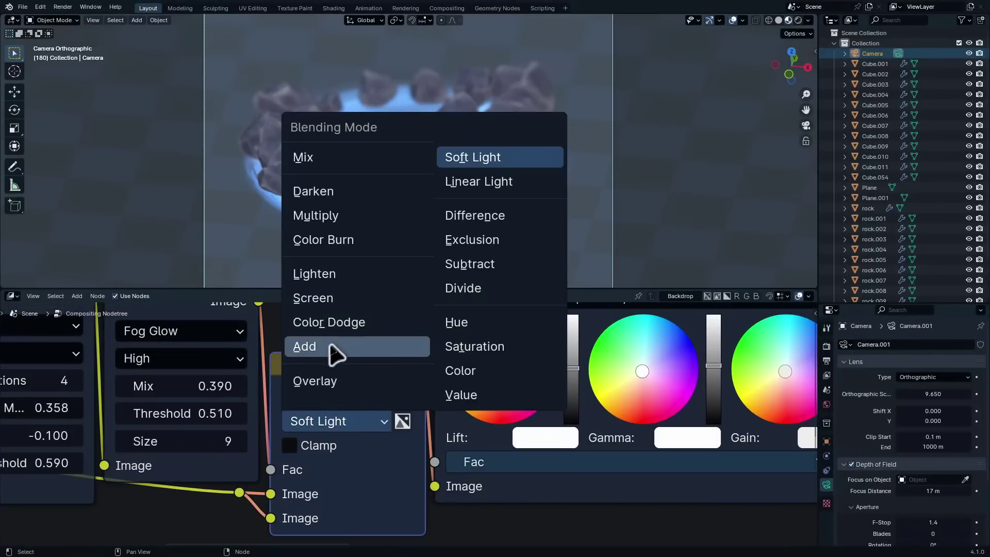
left_click(331, 347)
- Bring the glare settings into view and set the viewport shading's Compositor option to Camera
middle_click_drag(283, 413, 513, 412)
scroll(288, 460, "up", 1)
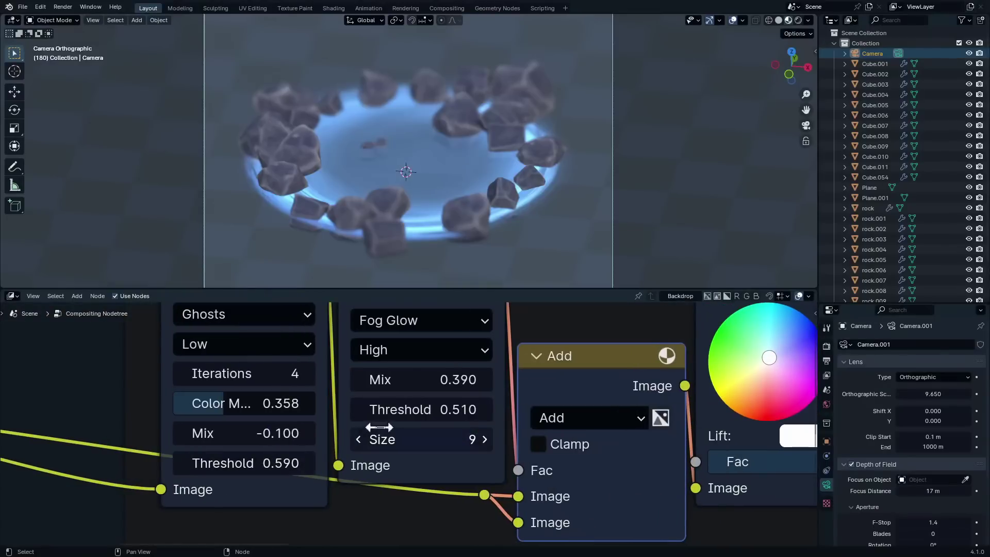
left_click(809, 20)
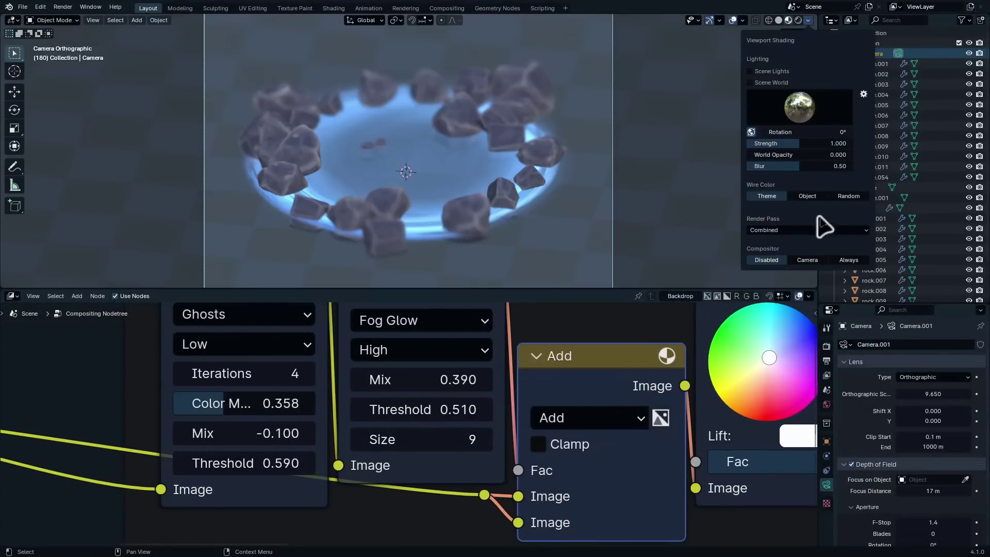
left_click(809, 260)
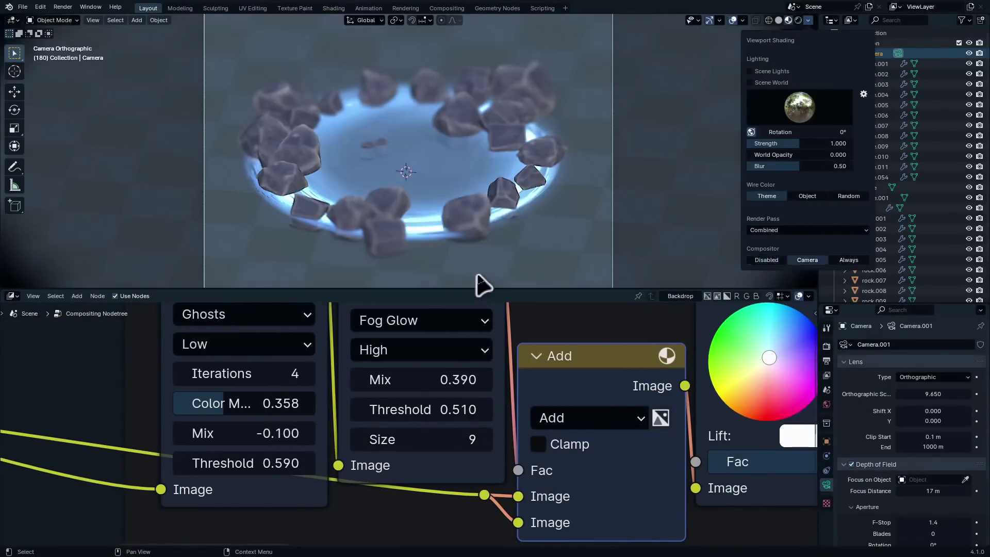
- Set the Fog Glow glare's threshold to 0.360 and the Ghosts glare's mix to 0.330
mouse_move(448, 409)
left_mouse_down()
mouse_move(402, 410)
mouse_move(438, 409)
mouse_move(417, 409)
mouse_move(429, 409)
left_mouse_up()
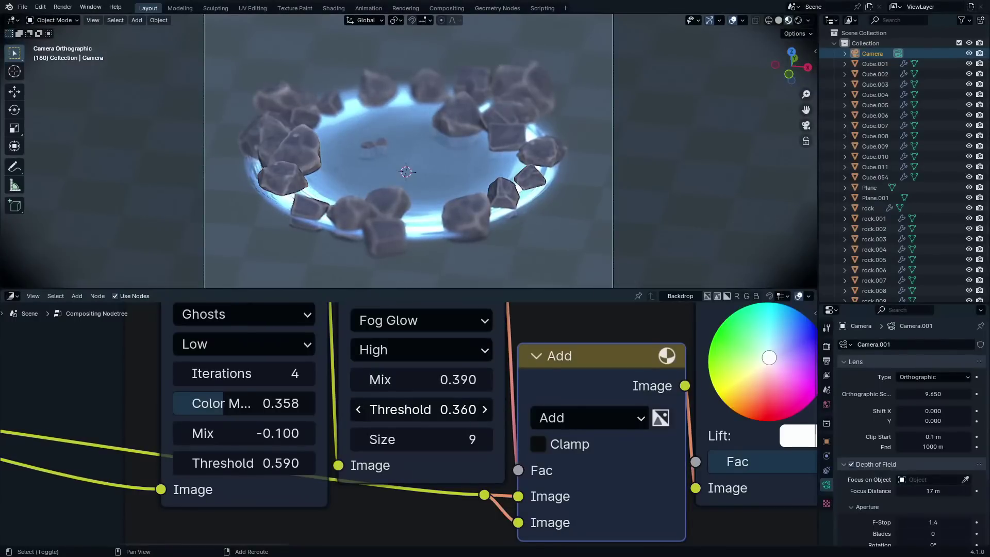
left_click_drag(242, 433, 271, 433)
scroll(411, 420, "down", 6)
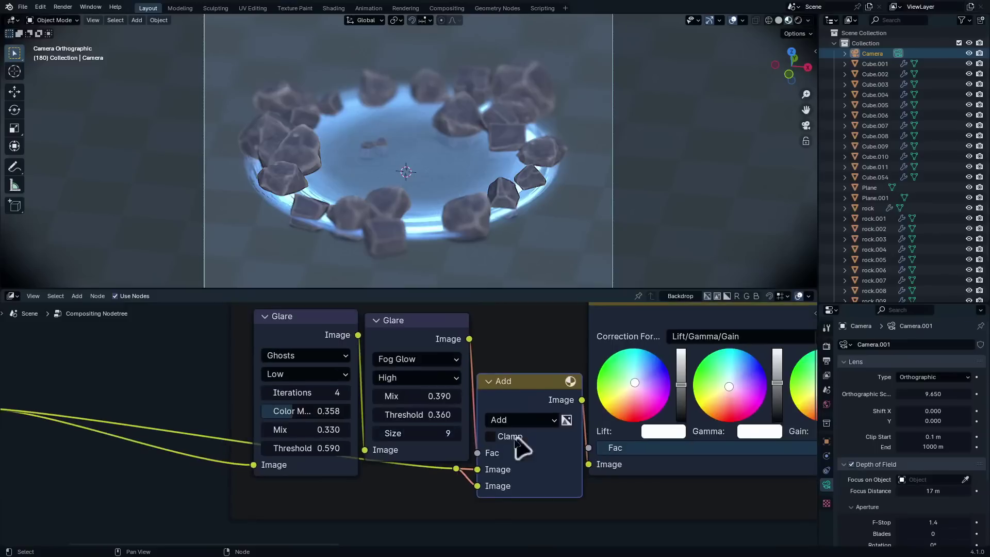
- Insert a Hue/Saturation/Value node between the Color Balance node and the Soften node
middle_click_drag(620, 377, 511, 405)
scroll(511, 405, "up", 5)
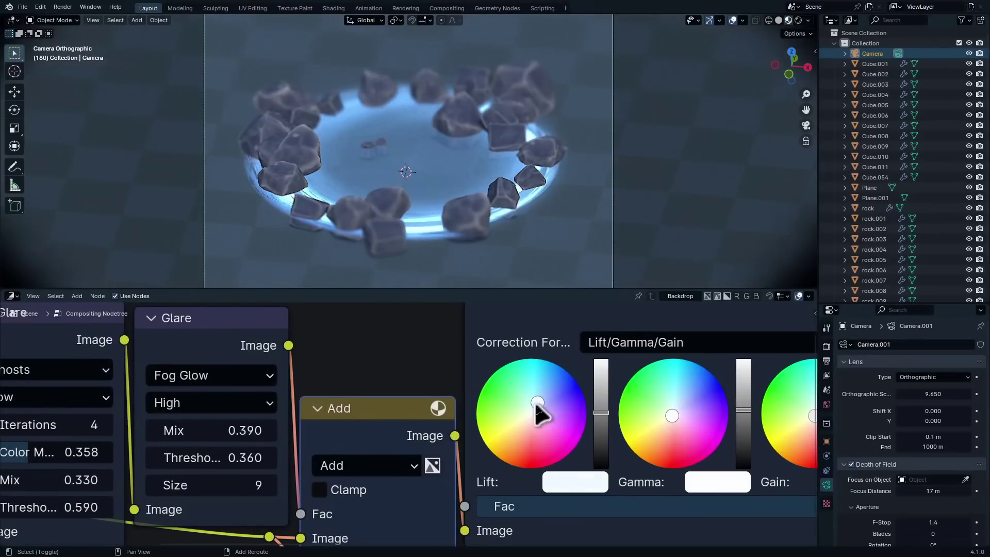
scroll(536, 412, "down", 5)
key("q")
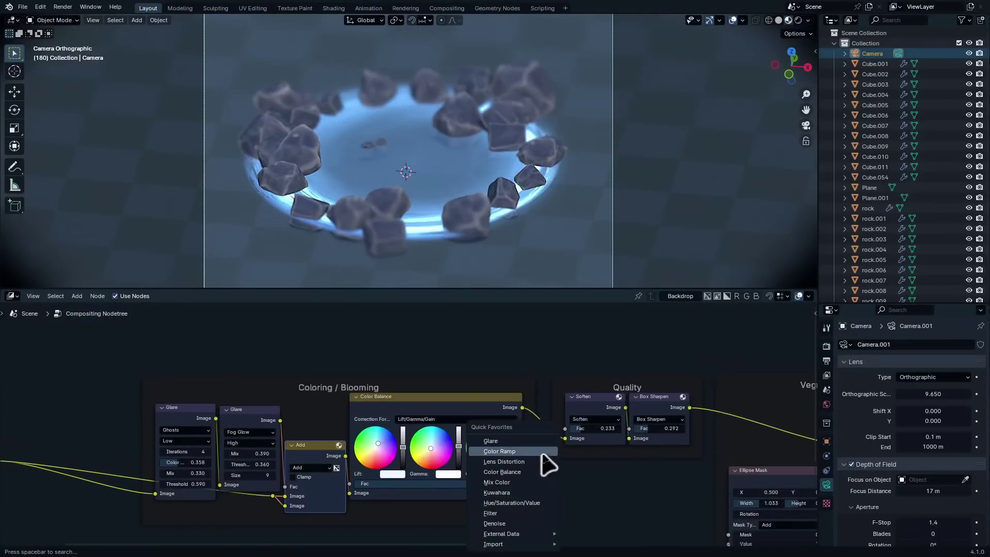
key("Escape")
key("shift+a")
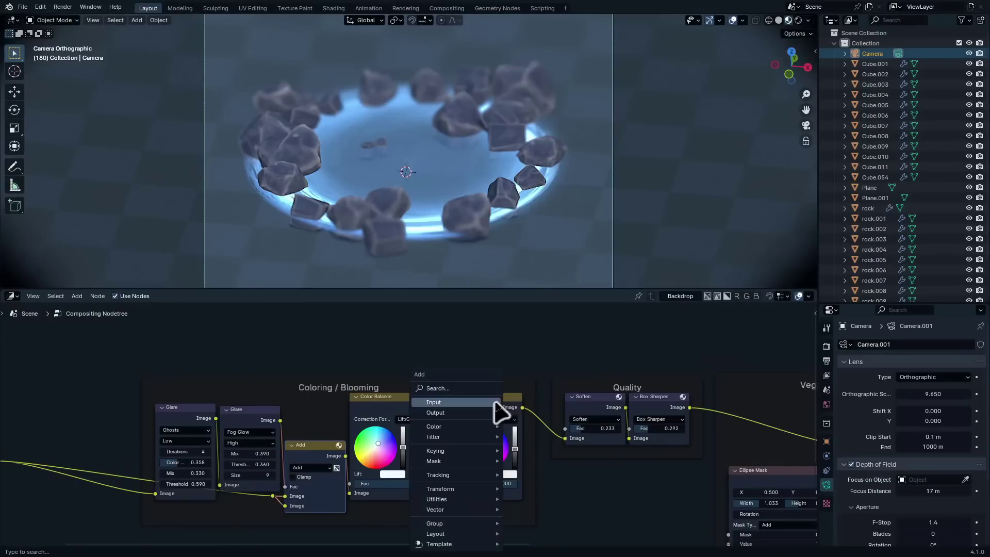
type("hsv")
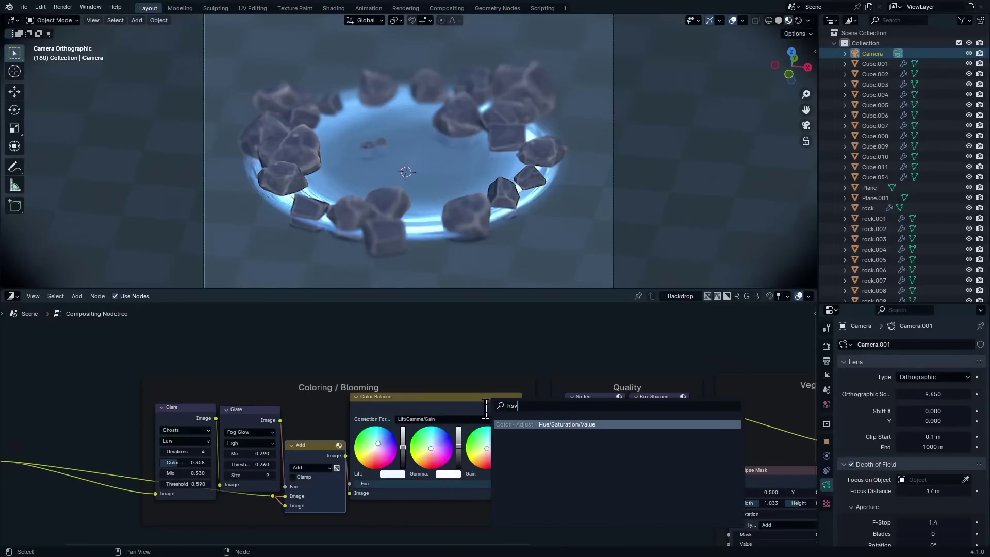
key("Return")
left_click(514, 414)
- Set the Hue/Saturation/Value node's saturation to 1.086 and the Multiply factor in the Vegniette frame to 0.000
scroll(557, 425, "up", 3)
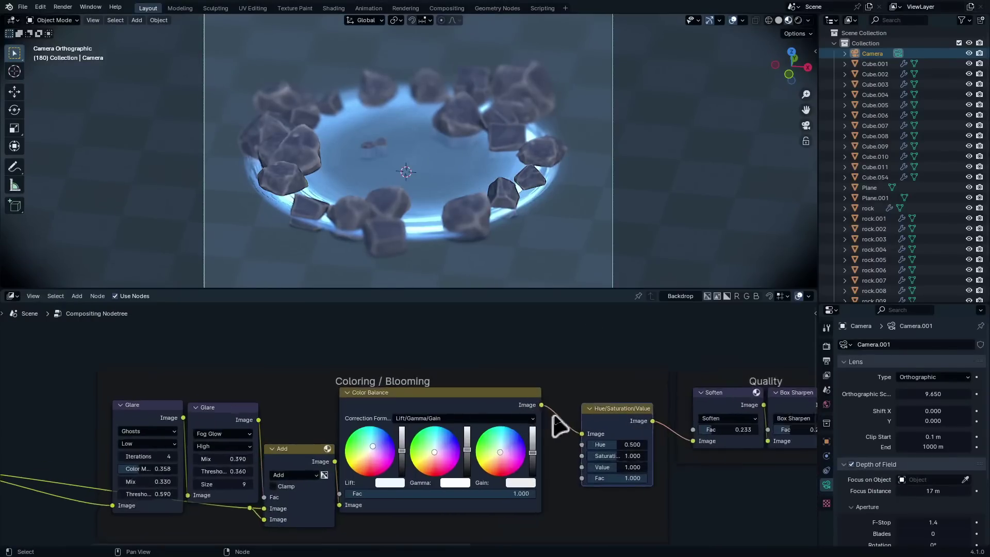
middle_click_drag(543, 454, 481, 405)
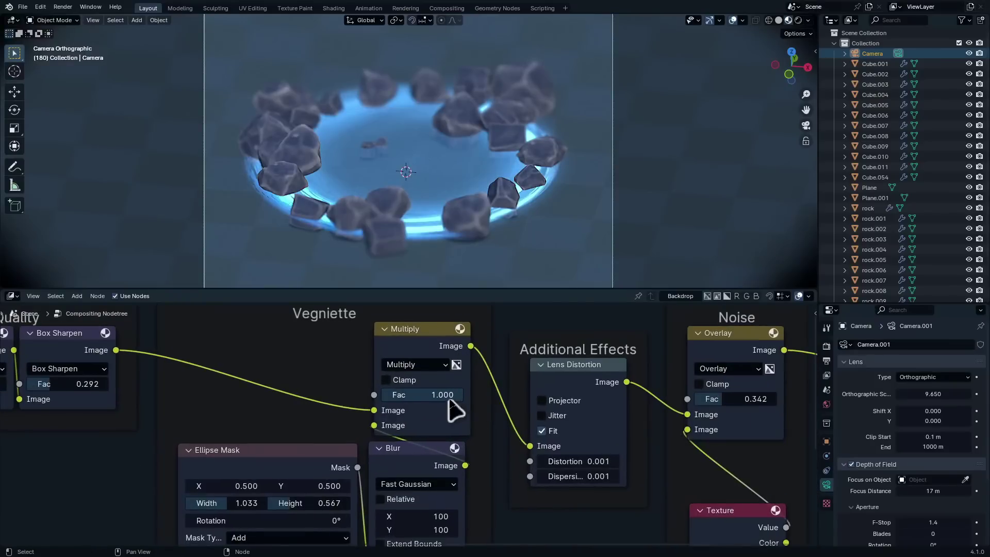
left_click_drag(449, 398, 382, 398)
scroll(392, 480, "down", 2)
scroll(567, 449, "down", 3)
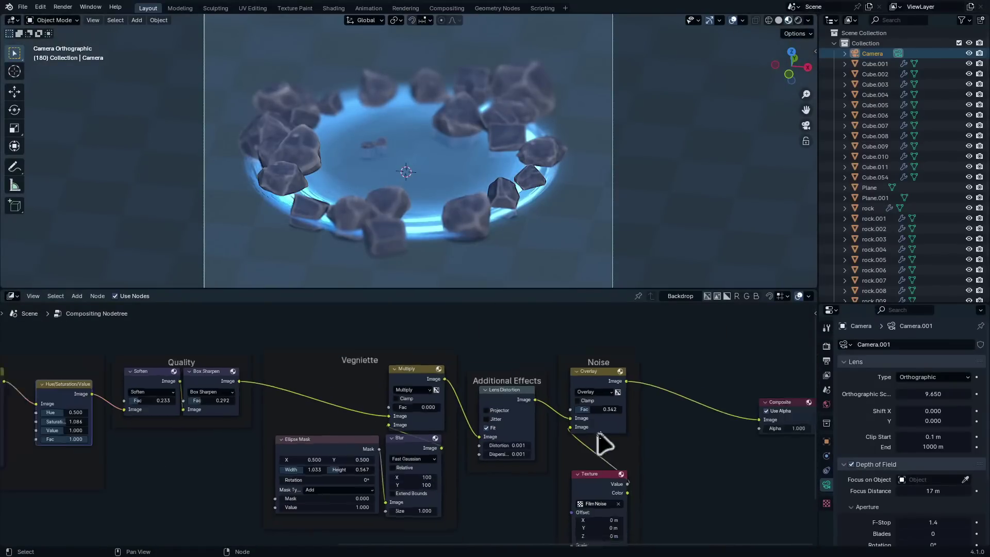
- Insert a Kuwahara filter node between the Noise frame's Overlay node and the Composite node
key("shift+a")
left_click(557, 367)
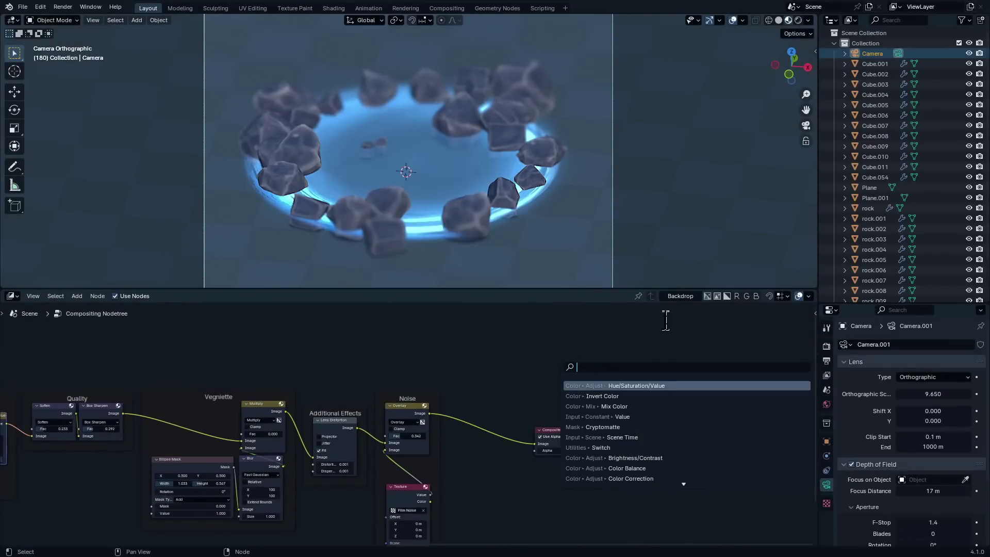
type("kuwa")
key("Return")
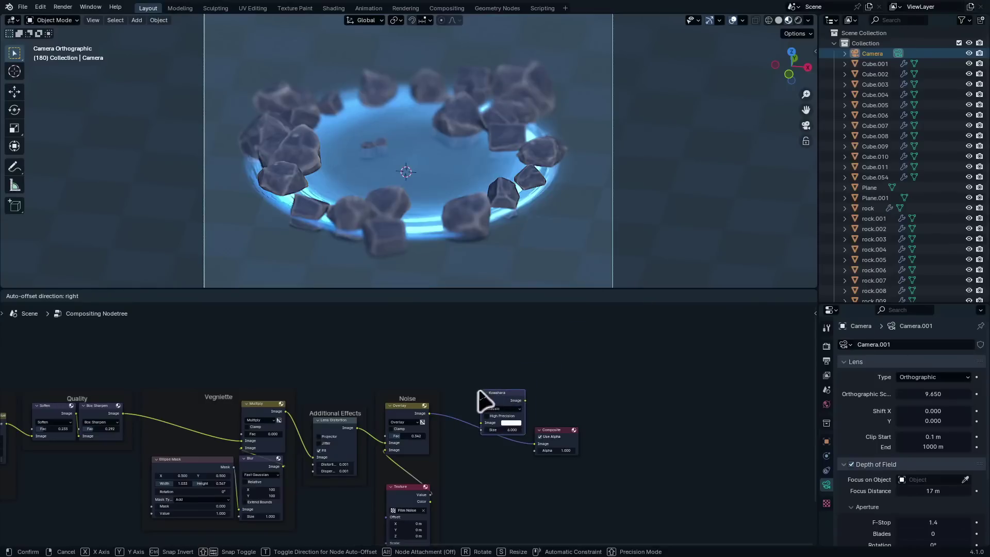
left_click(463, 393)
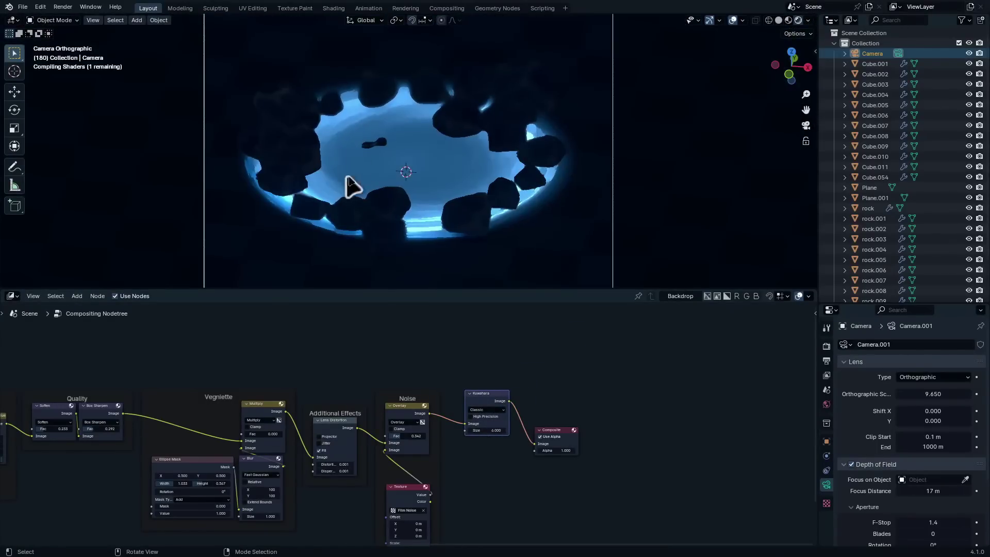
- Leave the camera view and add an area light at the centre of the rock ring
scroll(356, 175, "down", 5)
middle_click_drag(437, 150, 457, 144)
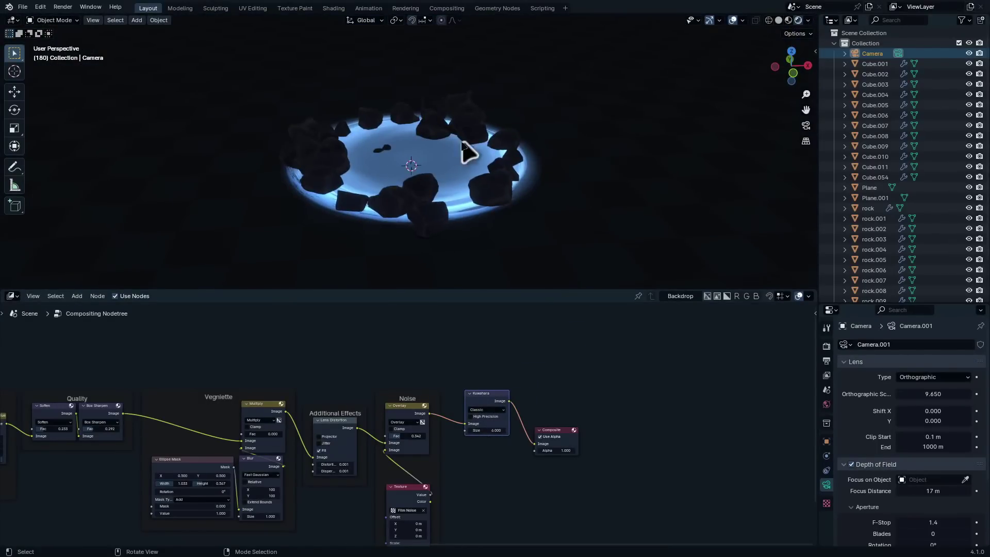
scroll(462, 143, "down", 6)
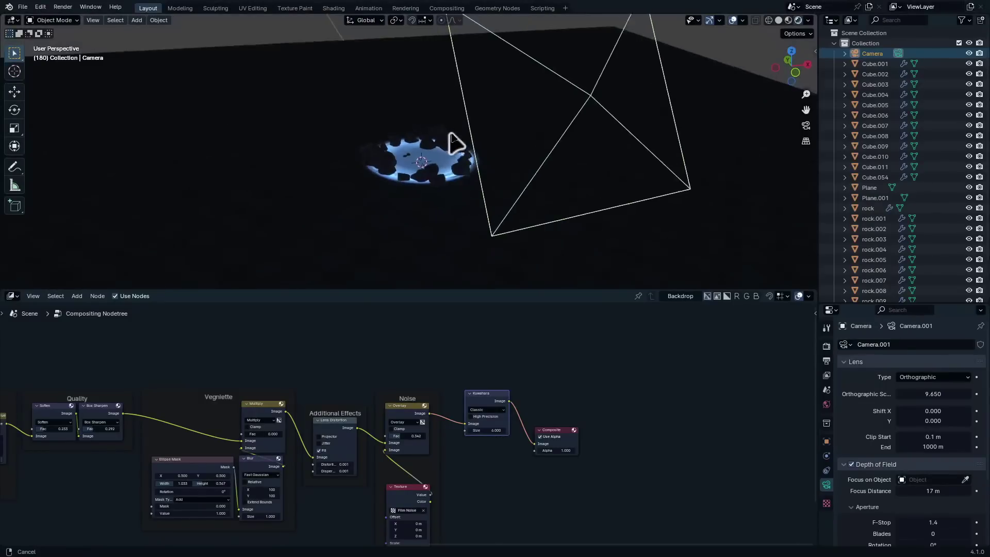
key("shift+a")
mouse_move(404, 258)
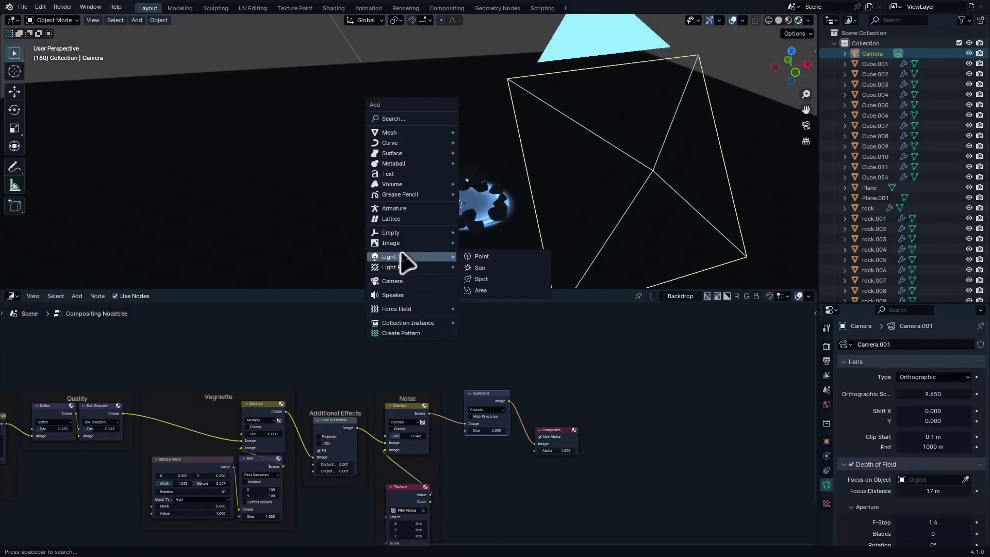
left_click(482, 290)
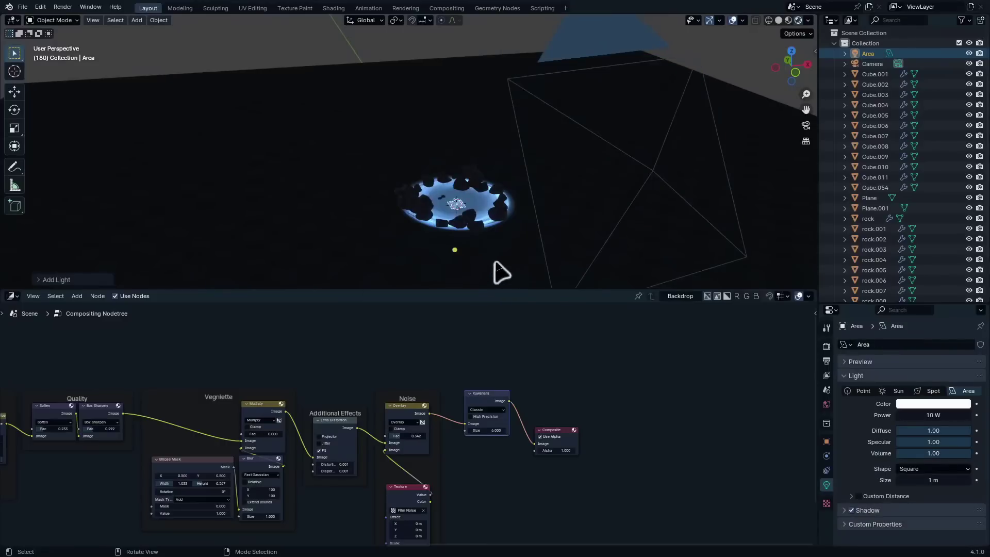
- Raise the area light along Z high above the pool and set its power to 2000 W
key("g")
key("z")
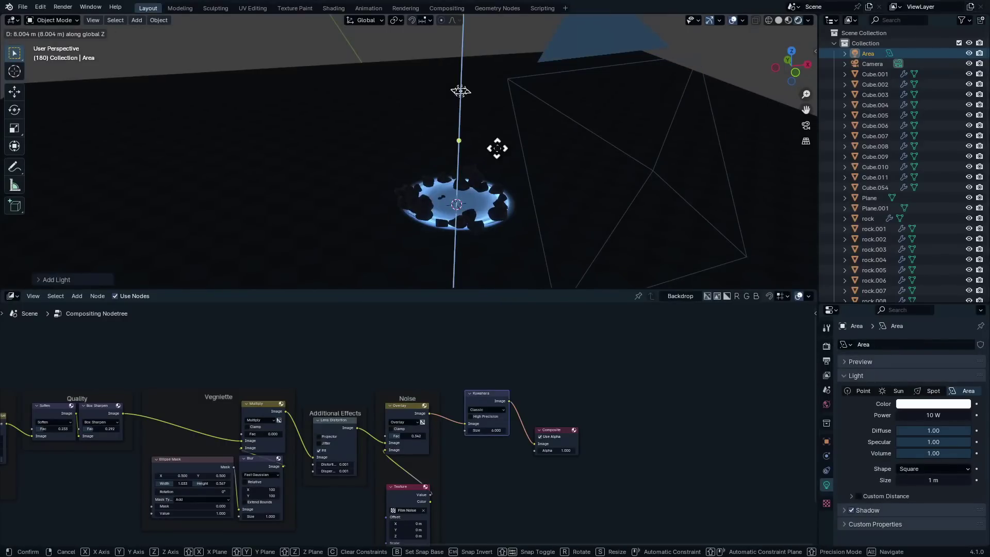
left_click(493, 111)
middle_click_drag(493, 111, 429, 162)
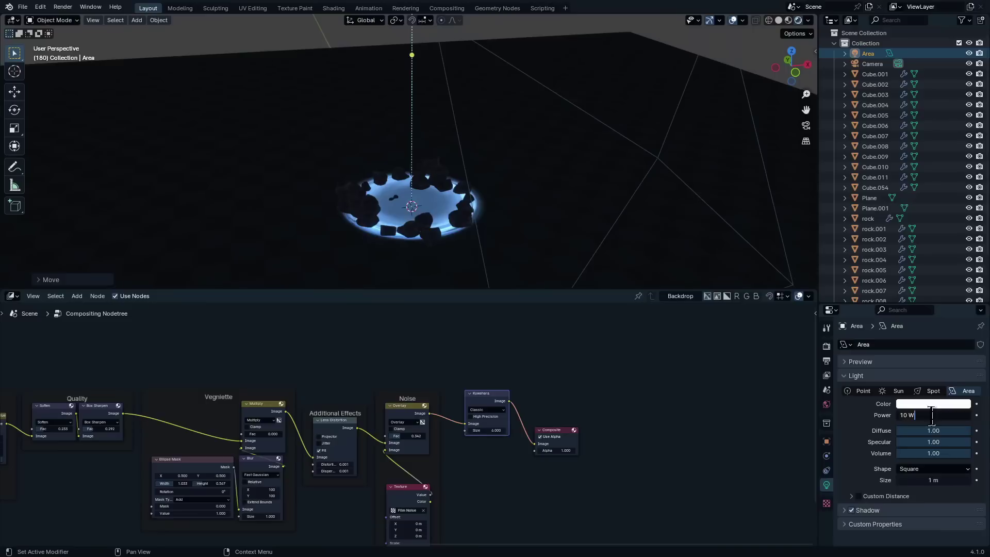
key("Return")
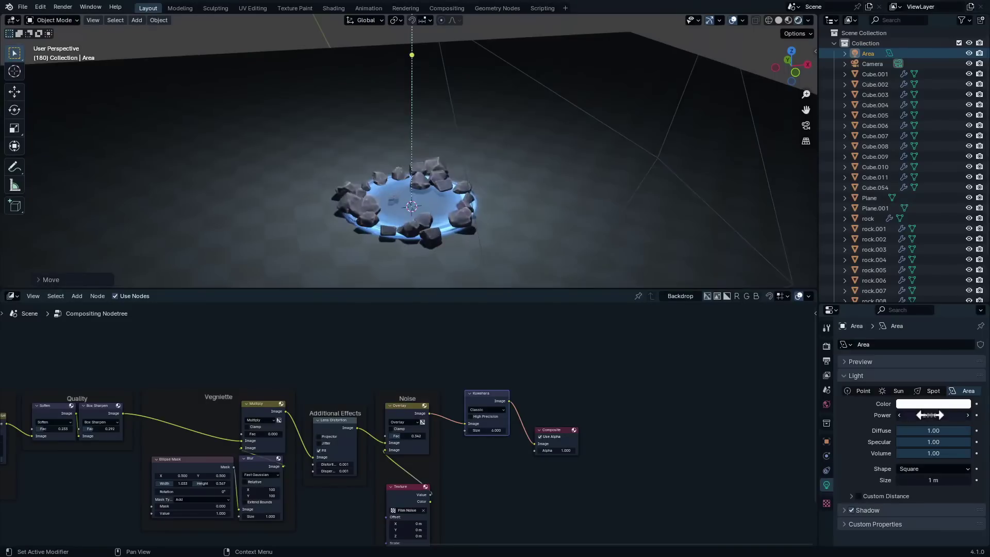
- Scale the area light up until it is much wider than the rock ring, and return to the camera view
key("s")
left_click(285, 33)
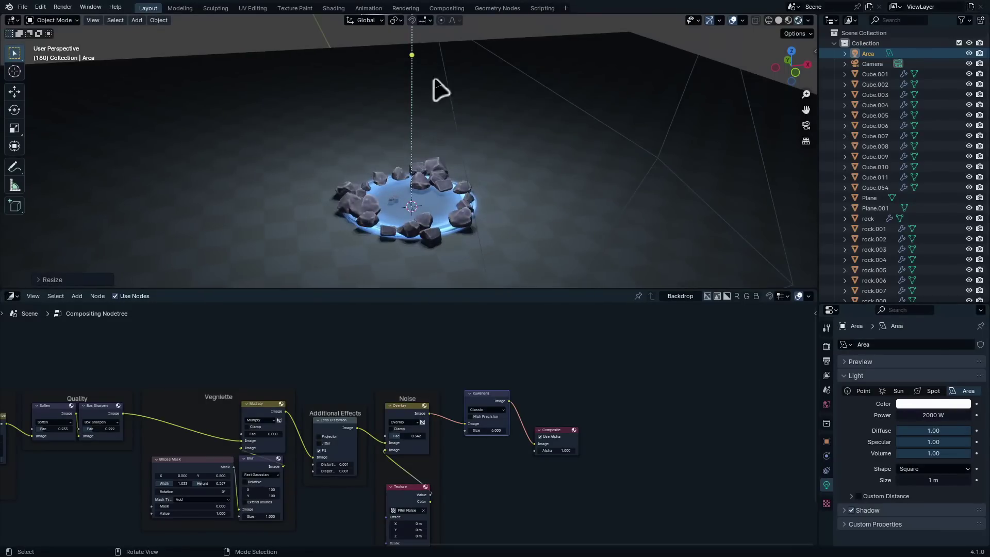
scroll(434, 80, "down", 5)
key("s")
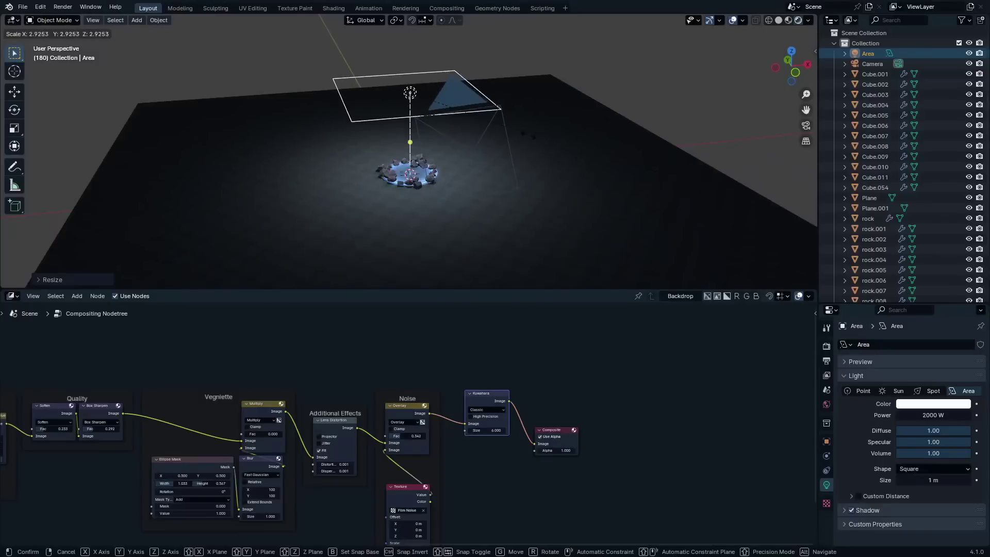
left_click(445, 106)
key("KP_0")
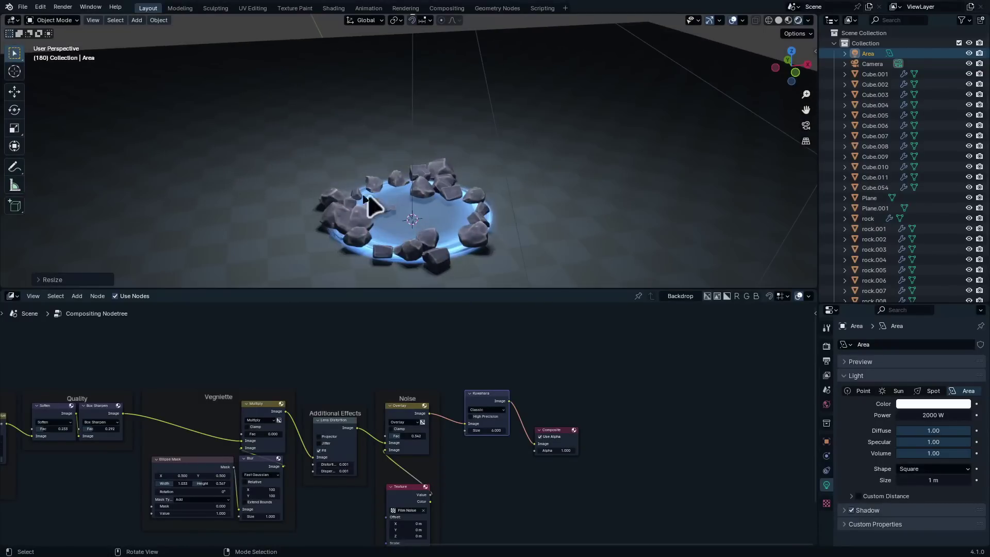
scroll(509, 210, "up", 3)
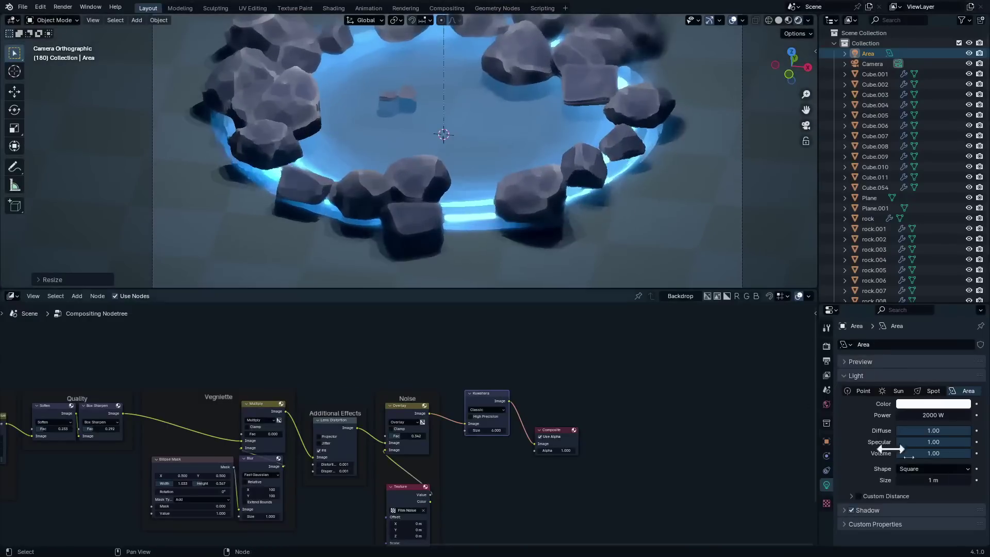
- Set the render's Bloom threshold to 0.537 and its intensity to 0.100
left_click(826, 346)
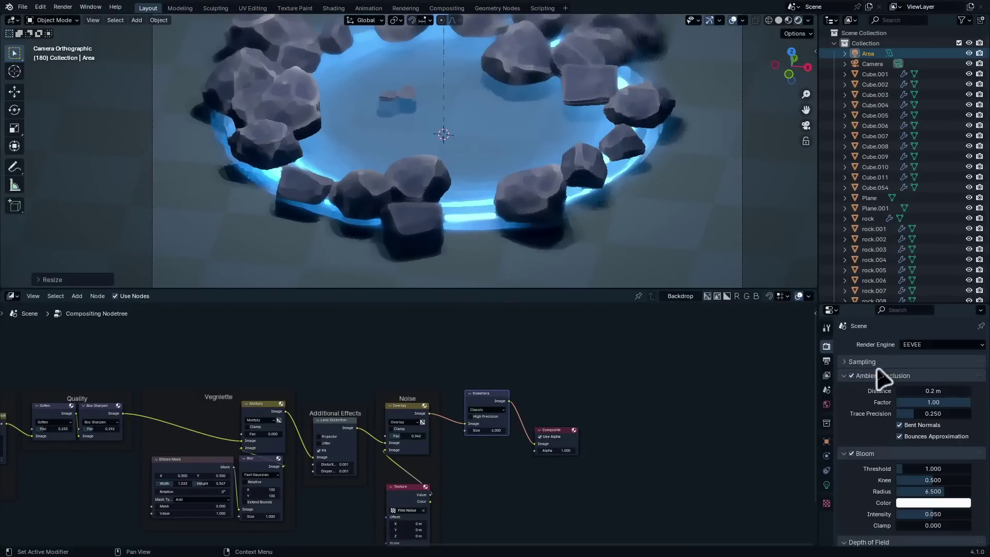
scroll(896, 473, "down", 4)
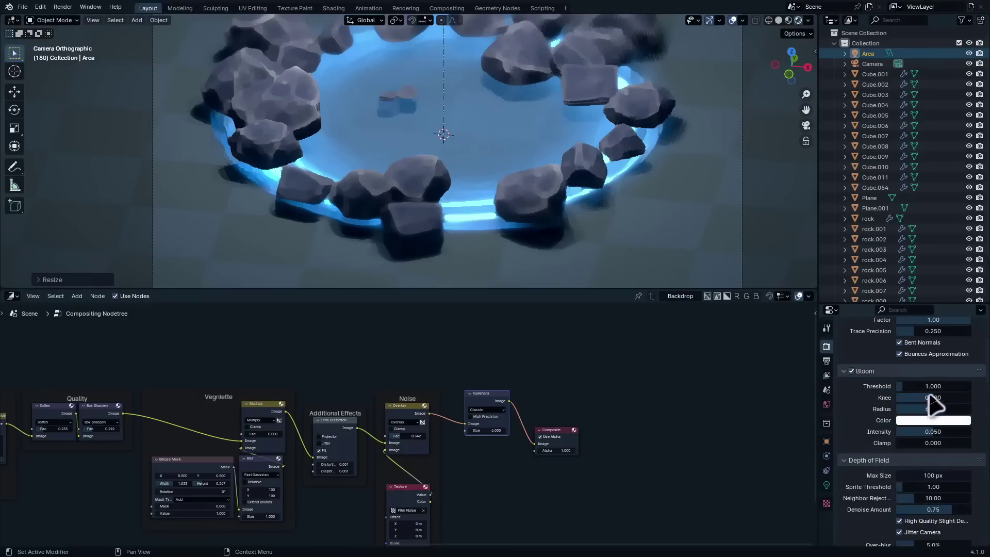
left_click_drag(933, 386, 931, 386)
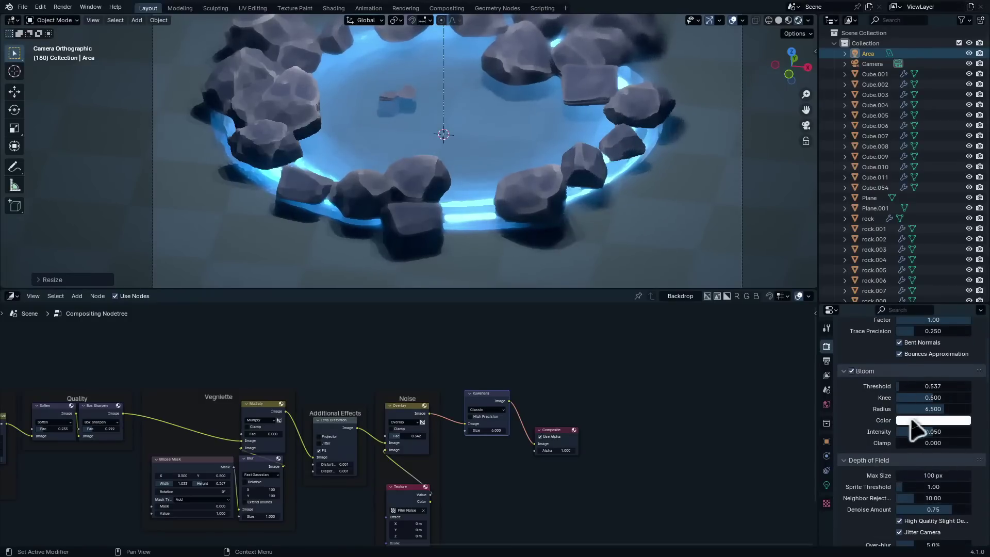
left_click_drag(913, 434, 923, 431)
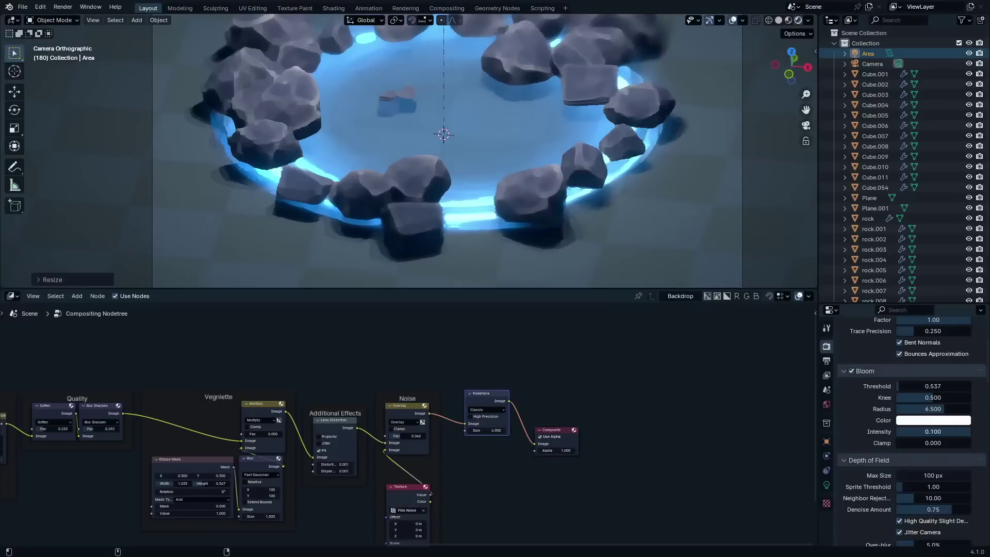
- Change the Bloom color to a bright cyan
left_click(949, 421)
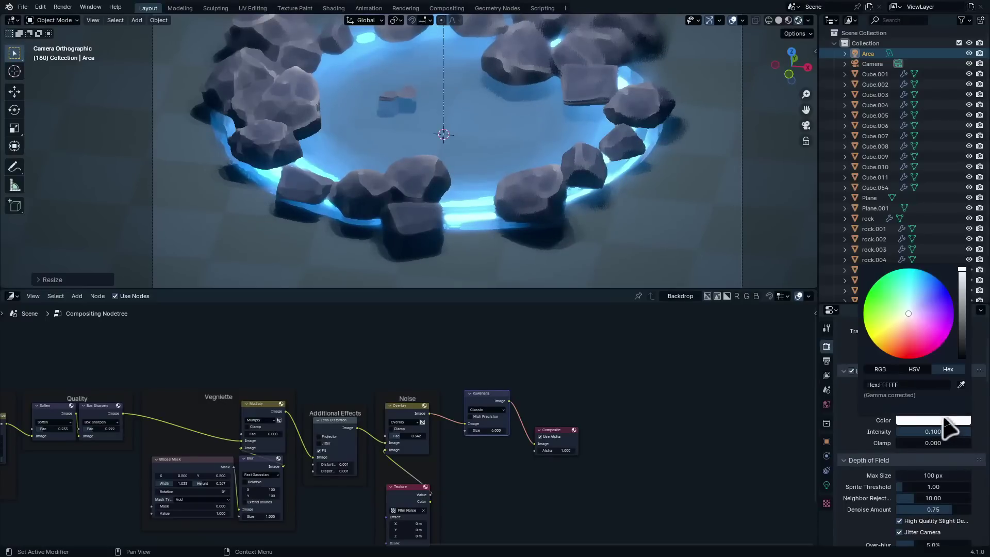
left_click(912, 304)
left_click_drag(911, 305, 914, 282)
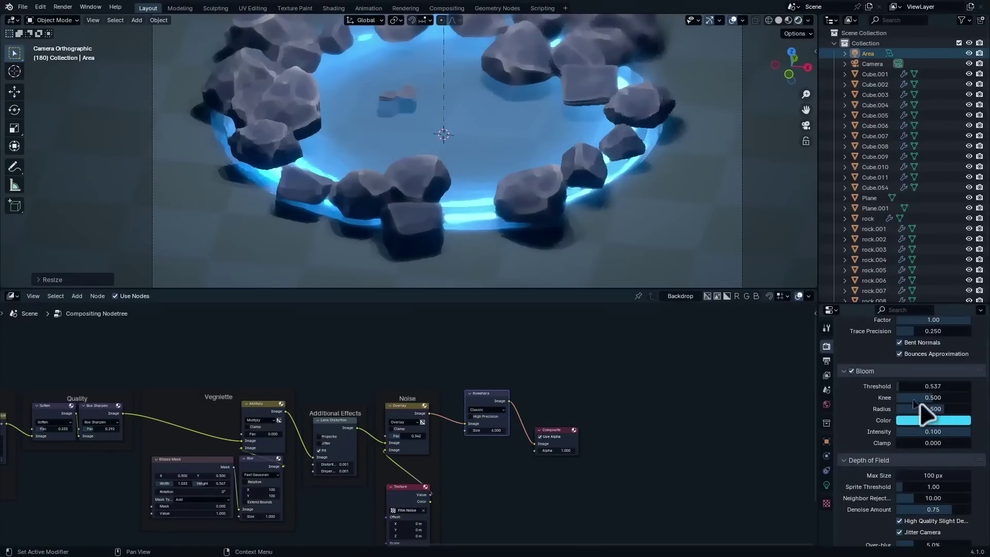
- Set the Bloom threshold to 0.259, the knee to 0.689 and the radius to 5.082
scroll(488, 200, "down", 2)
left_click_drag(927, 409, 948, 398)
left_click_drag(948, 397, 913, 409)
left_click_drag(934, 409, 934, 409)
- Set the Fog Glow glare's threshold to 0.090 and check the glowing pool in a maximized viewport
scroll(258, 438, "down", 4)
middle_click_drag(206, 438, 443, 413)
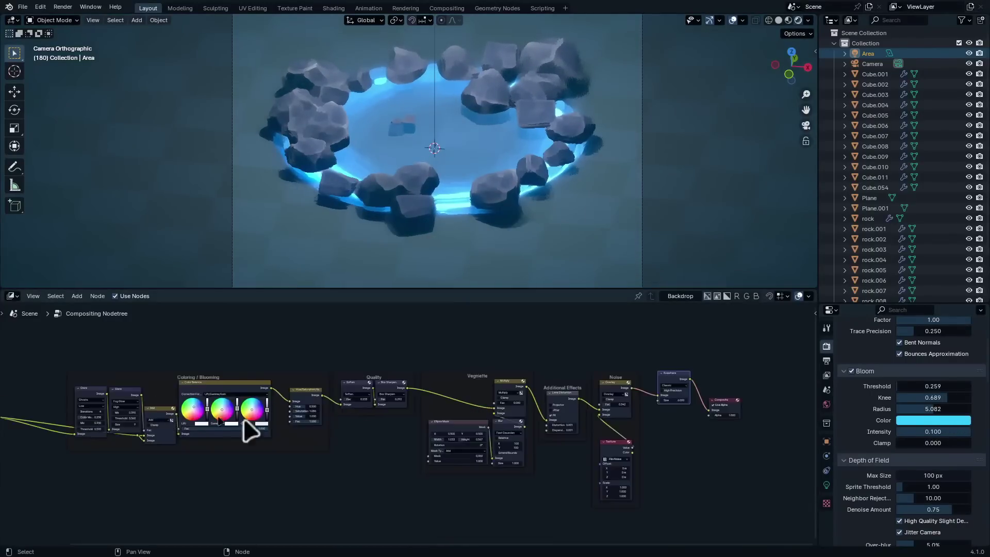
scroll(247, 425, "up", 6)
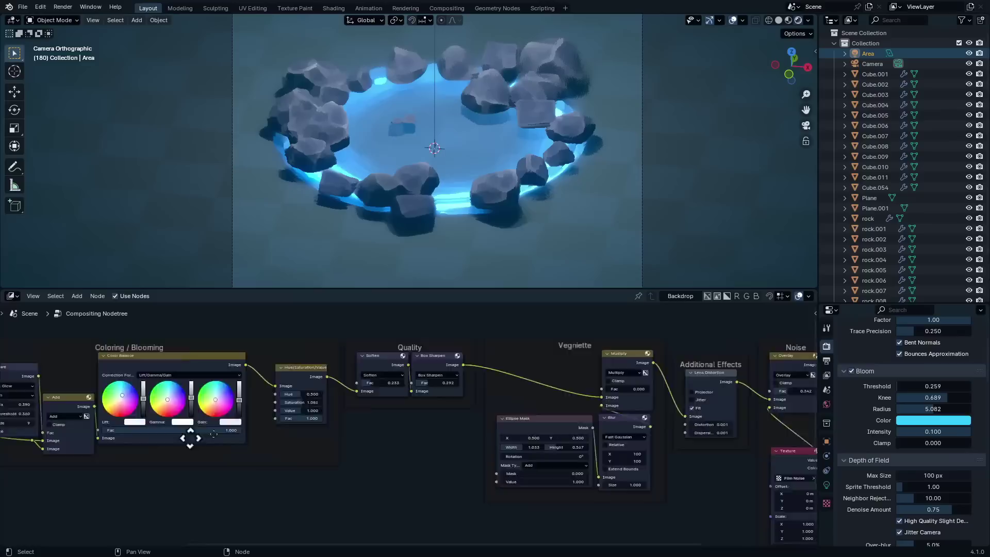
scroll(190, 440, "up", 4)
middle_click_drag(190, 440, 495, 376)
middle_click_drag(268, 320, 423, 402)
scroll(422, 401, "up", 3)
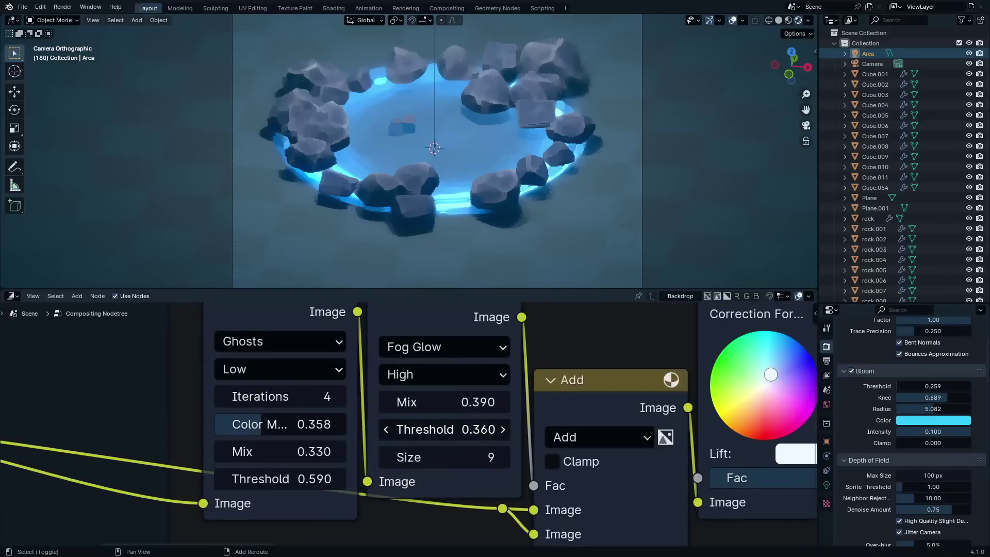
left_click_drag(444, 430, 411, 430)
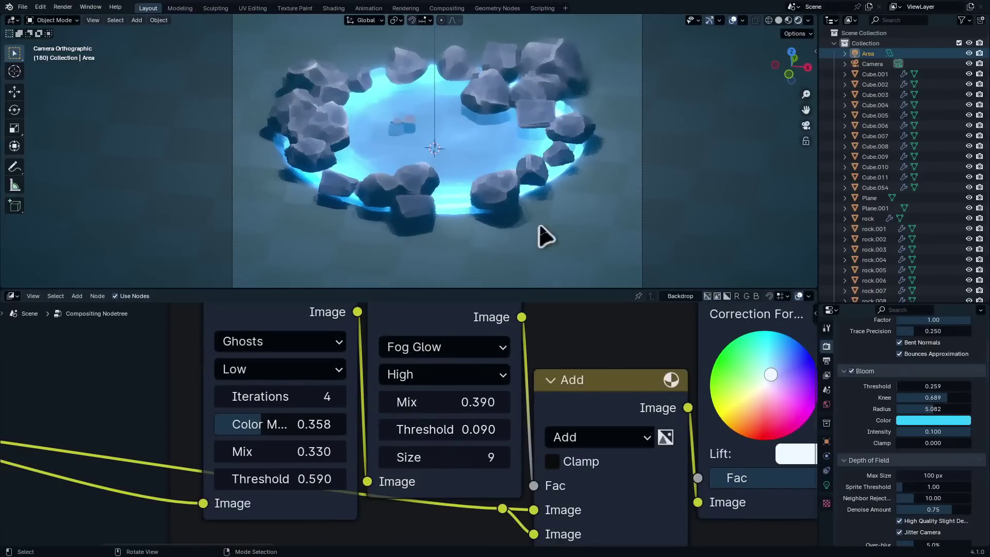
key("ctrl+space")
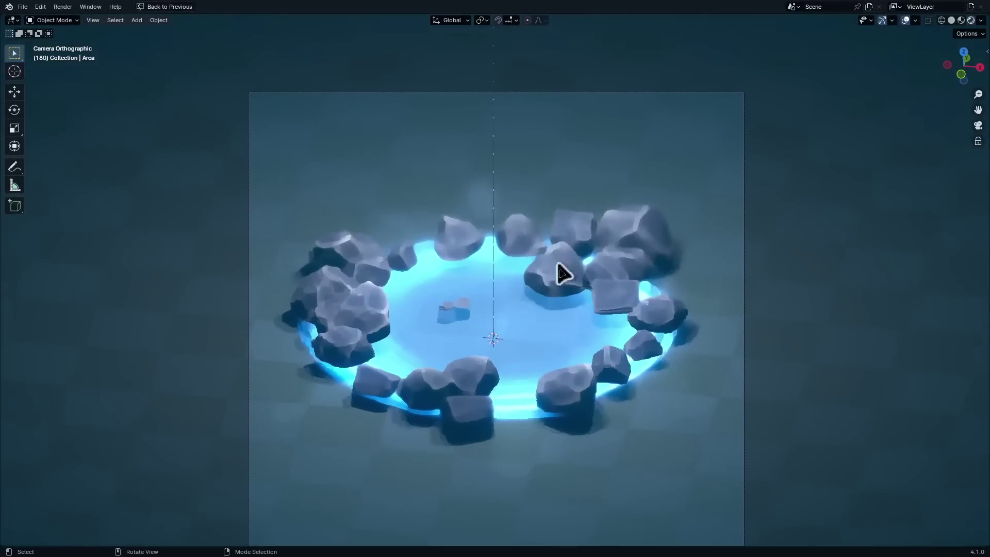
scroll(596, 340, "up", 4)
key("ctrl+space")
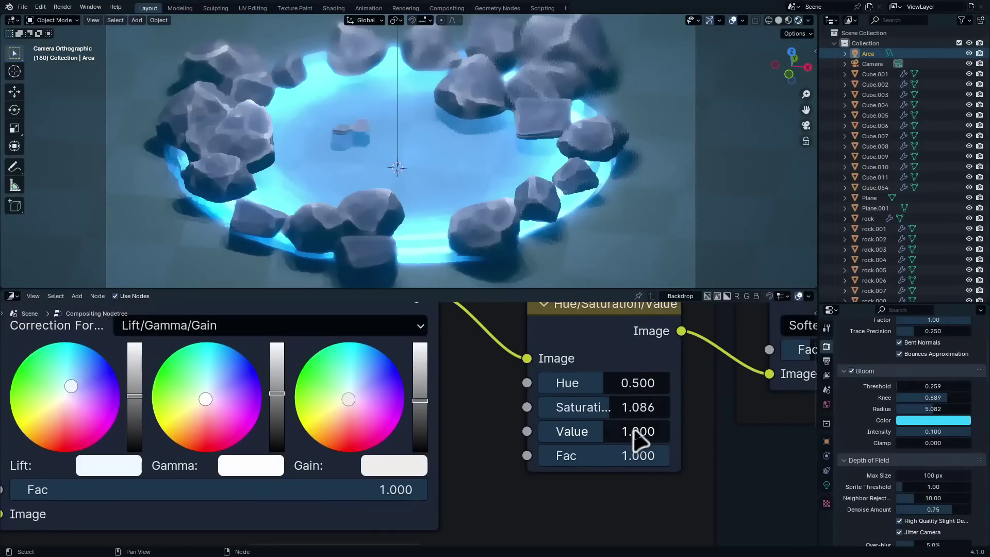
- Set the Value of the Hue/Saturation/Value compositing node to 0.747
left_click_drag(604, 431, 472, 431)
scroll(571, 248, "down", 4)
scroll(740, 404, "down", 2)
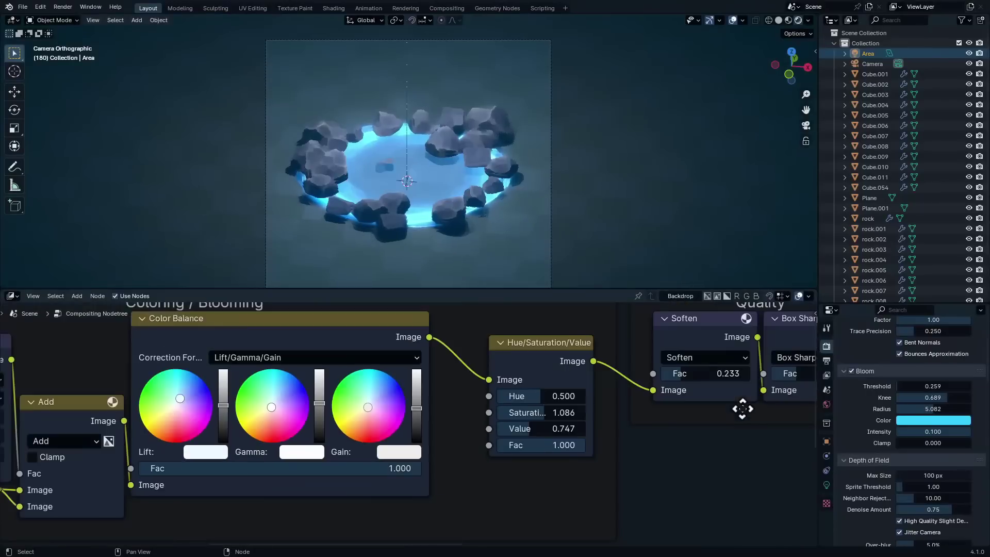
- Switch the Kuwahara filter node to Anisotropic and set its size to 4.230
middle_click_drag(740, 404, 23, 442)
middle_click_drag(558, 453, 47, 406)
middle_click_drag(328, 395, 338, 456)
scroll(444, 423, "up", 4)
left_click(622, 355)
left_click(571, 411)
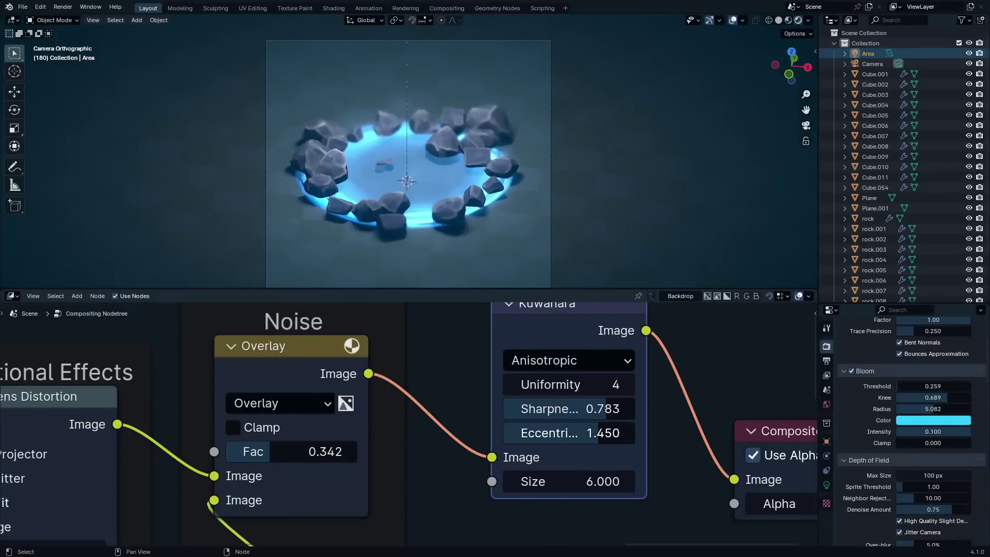
scroll(506, 228, "up", 4)
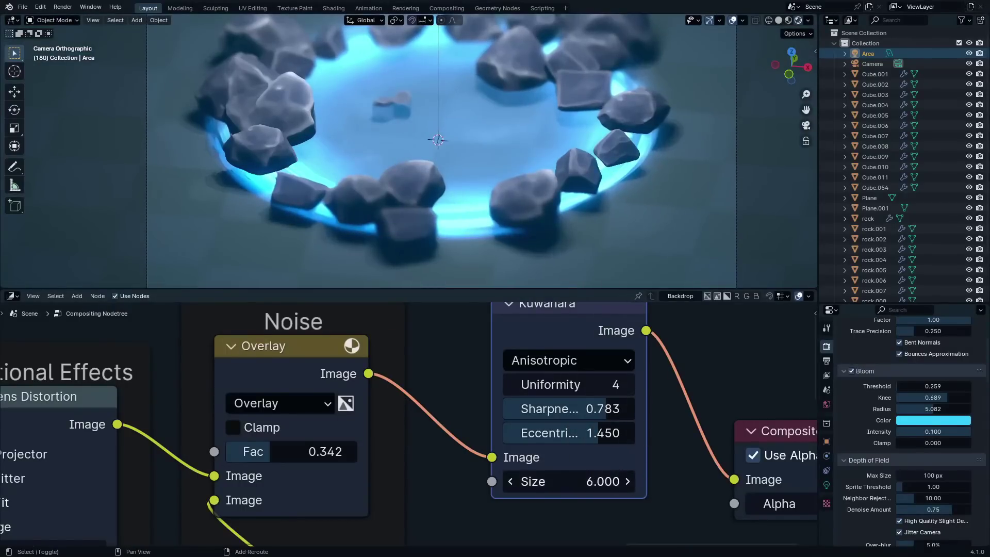
left_click_drag(593, 482, 502, 482)
scroll(534, 204, "up", 2)
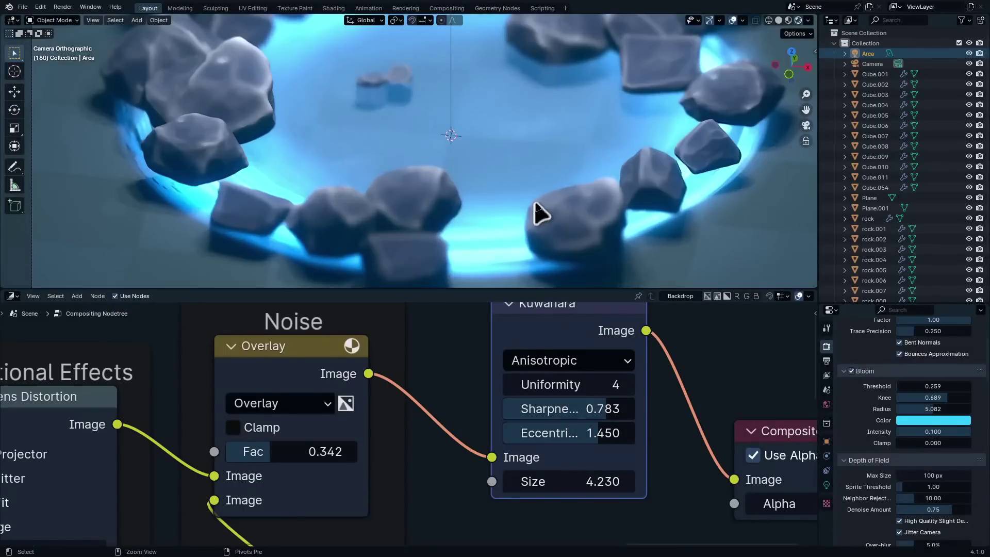
- Set the viewport shading's compositor option to Camera and view the pool from a free perspective in a maximized viewport
key("ctrl+space")
scroll(632, 281, "down", 2)
middle_click_drag(617, 283, 582, 311, "shift")
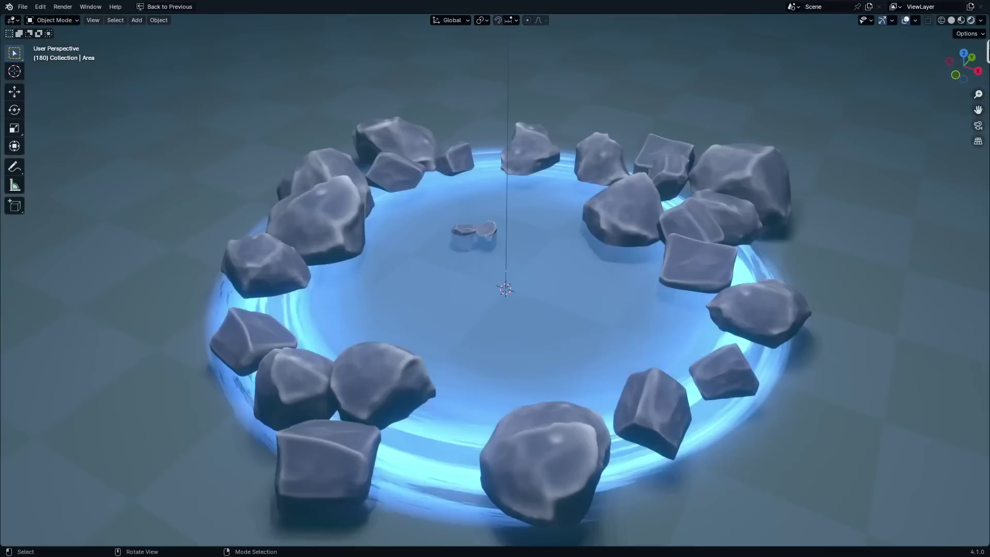
left_click(979, 21)
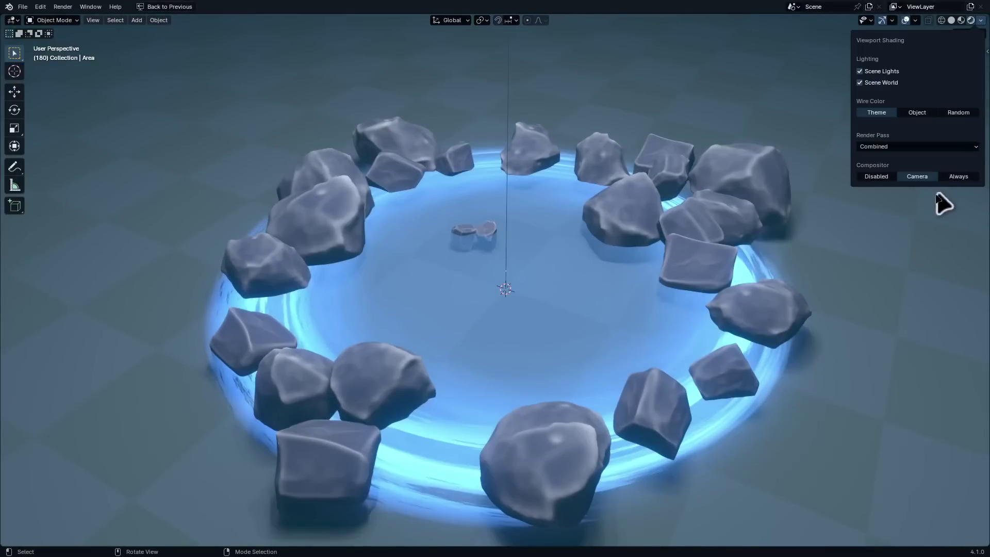
left_click(980, 21)
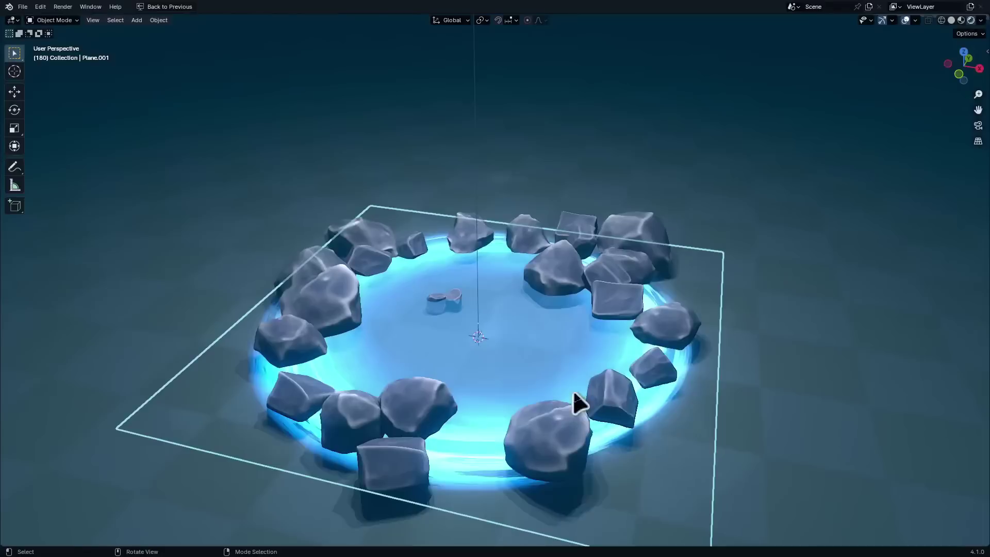
middle_click_drag(574, 402, 497, 258)
key("alt+a")
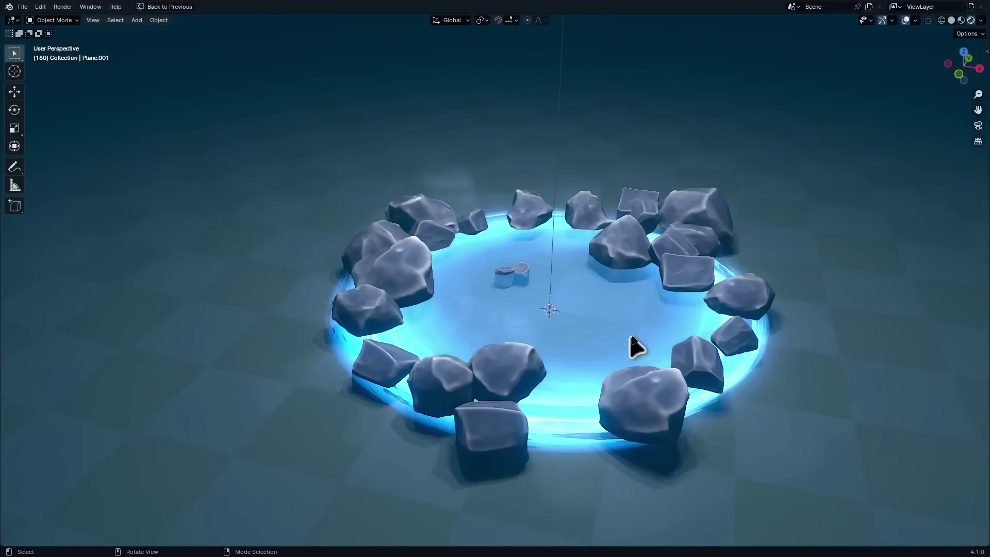
middle_click_drag(636, 347, 570, 294)
- Add a UV sphere at the pool's centre, scale it down to about 0.15 and shade it smooth
key("shift+a")
mouse_move(568, 212)
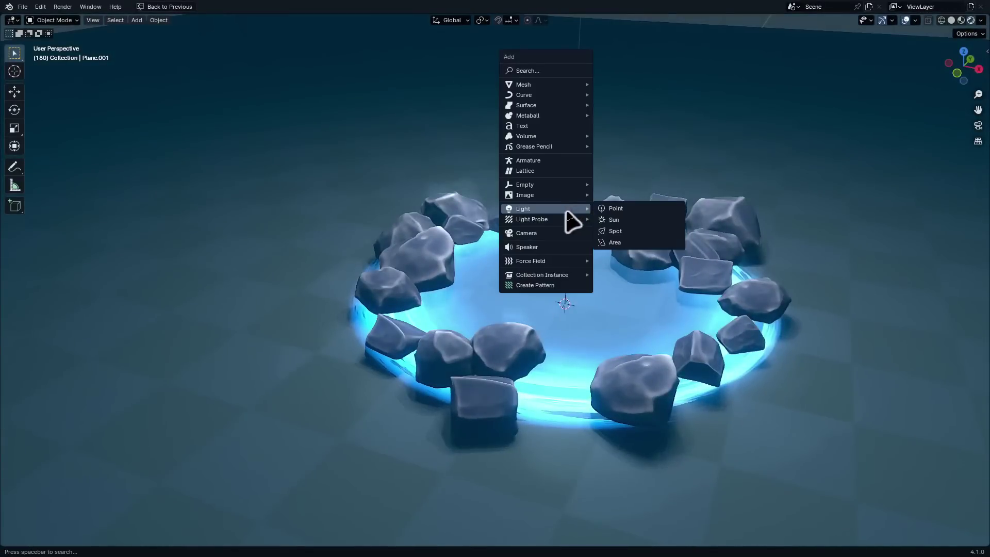
mouse_move(539, 96)
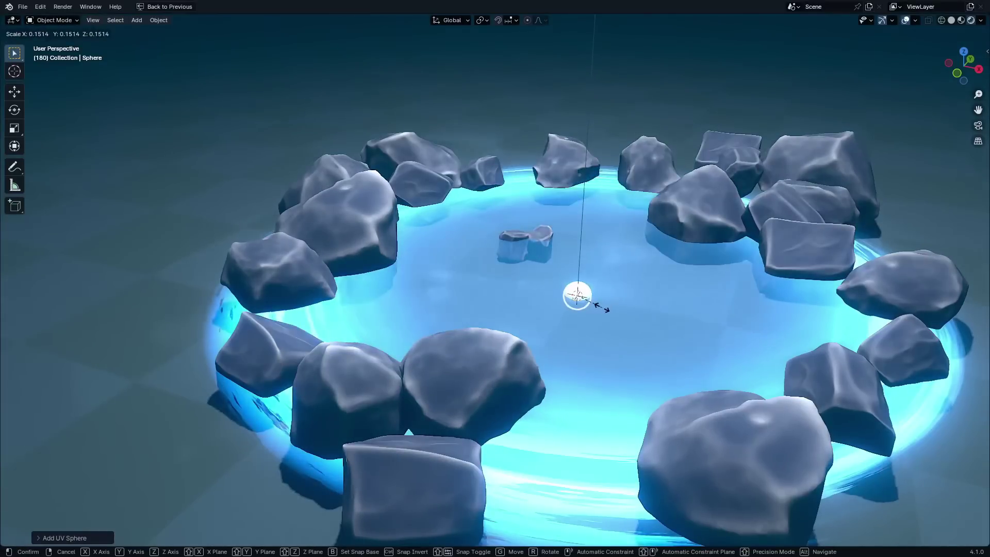
left_click(602, 307)
key("ctrl+Tab")
left_click(537, 302)
left_click(586, 300)
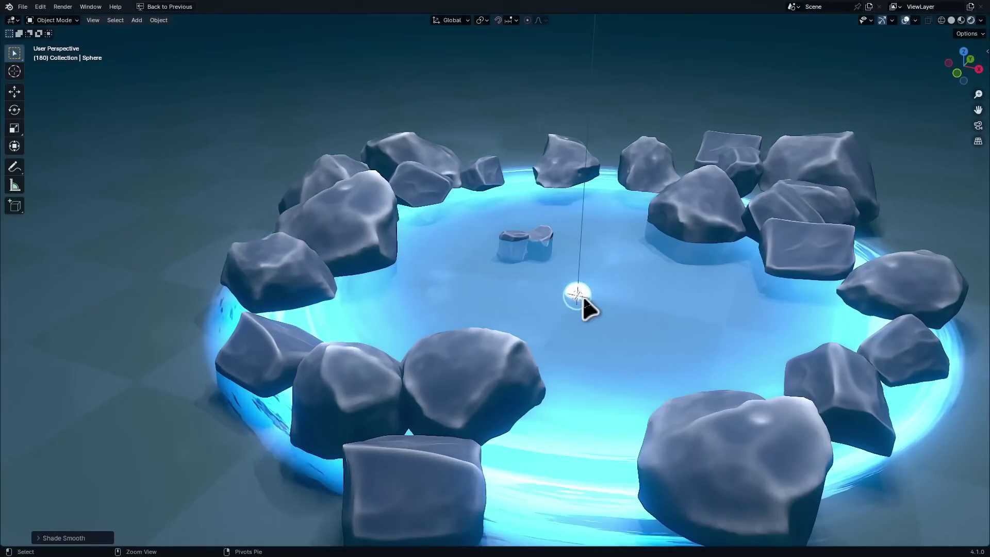
- Restore the editor layout, bring up the shader editor and give the sphere a new material named bubble
key("ctrl+space")
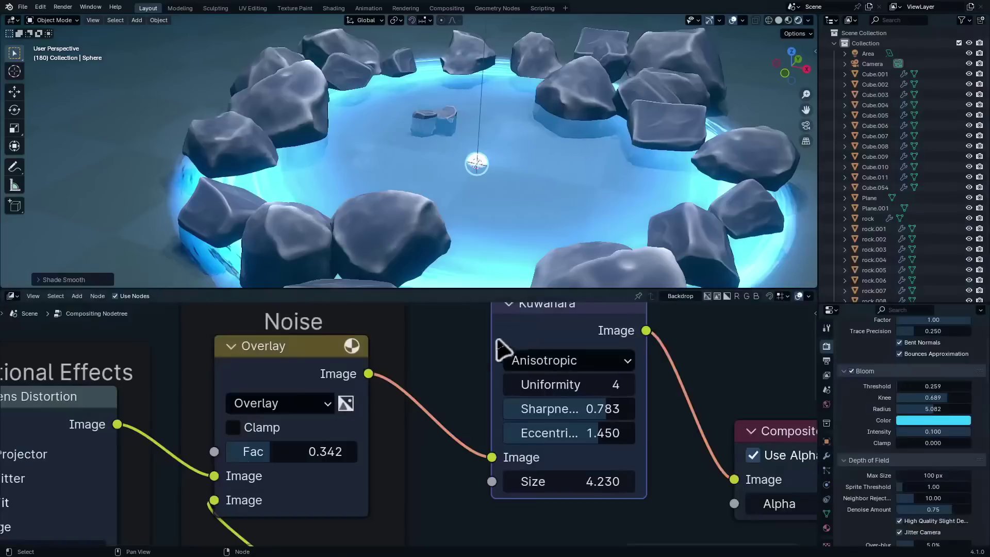
left_click(13, 297)
left_click(41, 394)
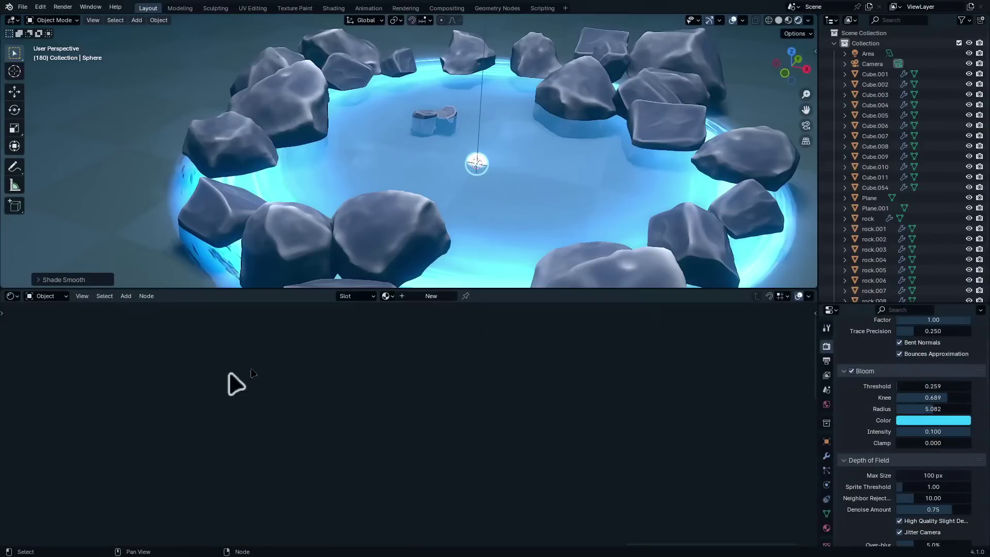
left_click(428, 296)
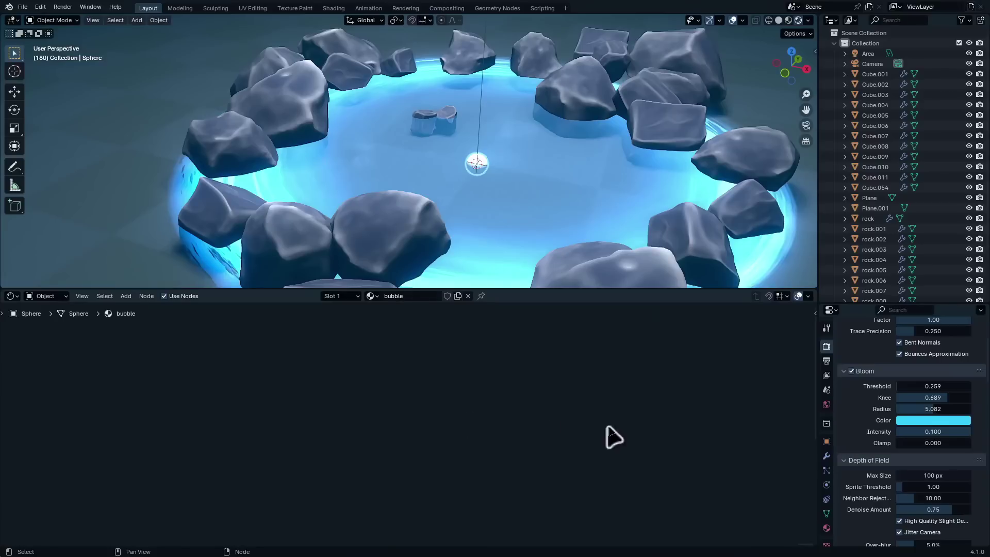
- Delete the Principled BSDF node from the bubble material
left_click(575, 438)
key("c")
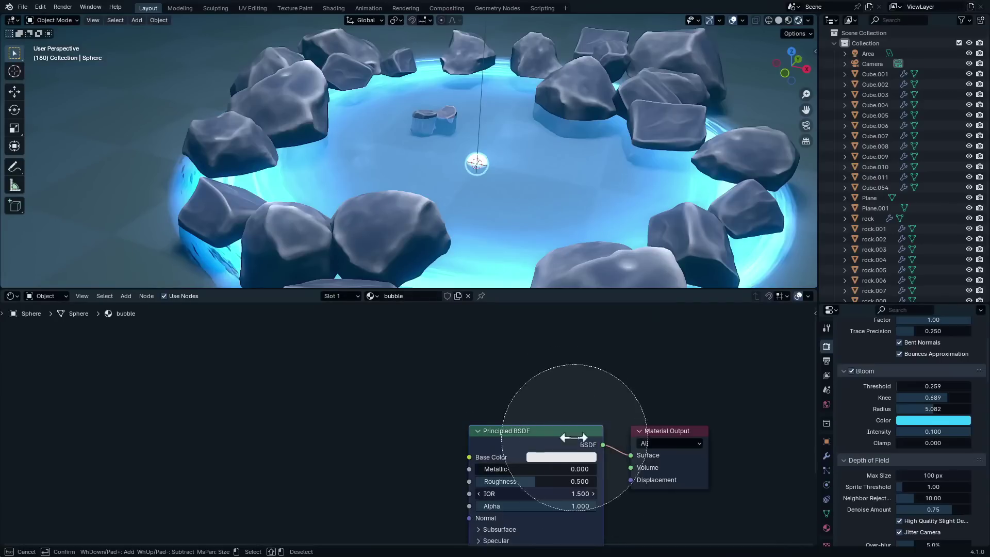
key("Escape")
middle_click_drag(595, 505, 562, 472)
key("x")
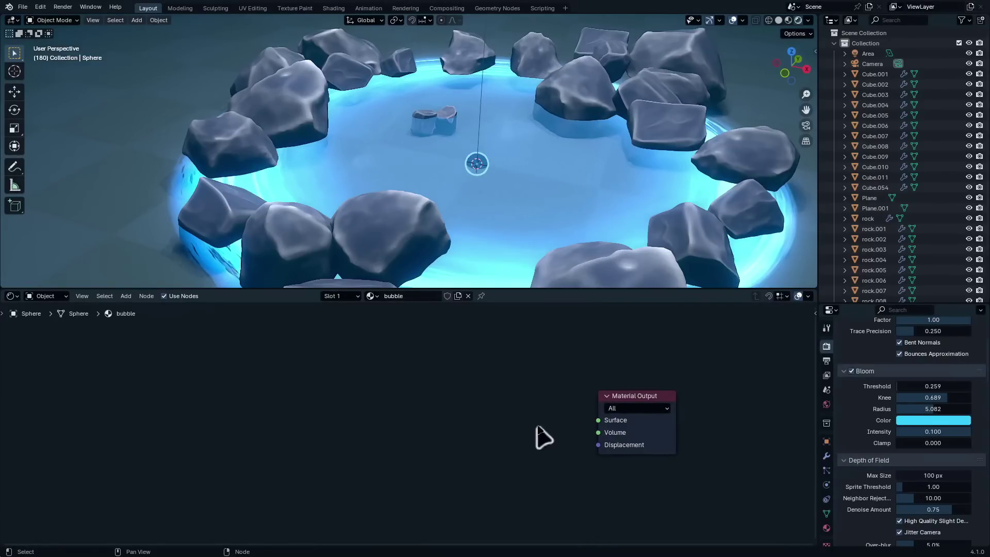
- Add an Emission node and a Transparent BSDF node beneath it to the bubble material
key("shift+a")
left_click(521, 387)
type("em")
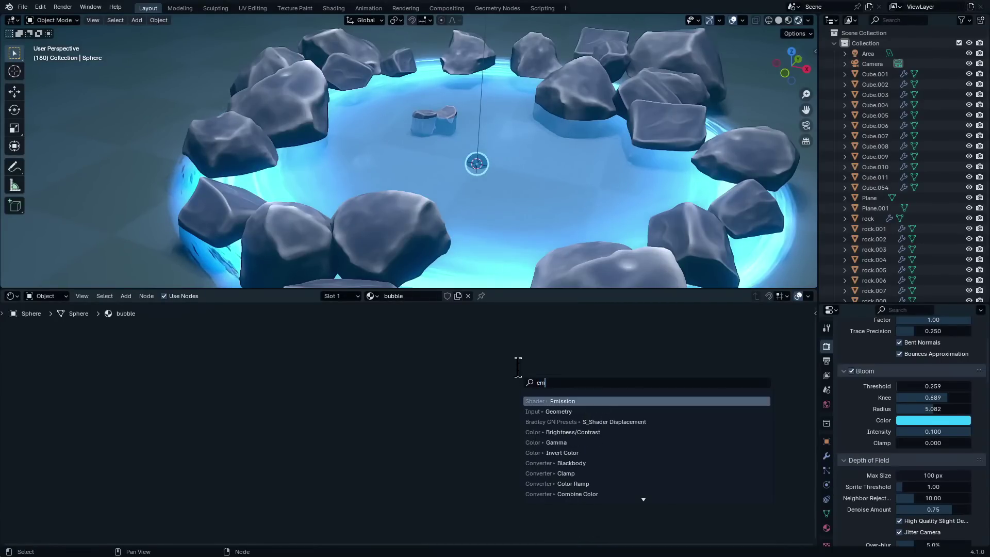
key("Return")
left_click(428, 368)
key("shift+a")
left_click(498, 356)
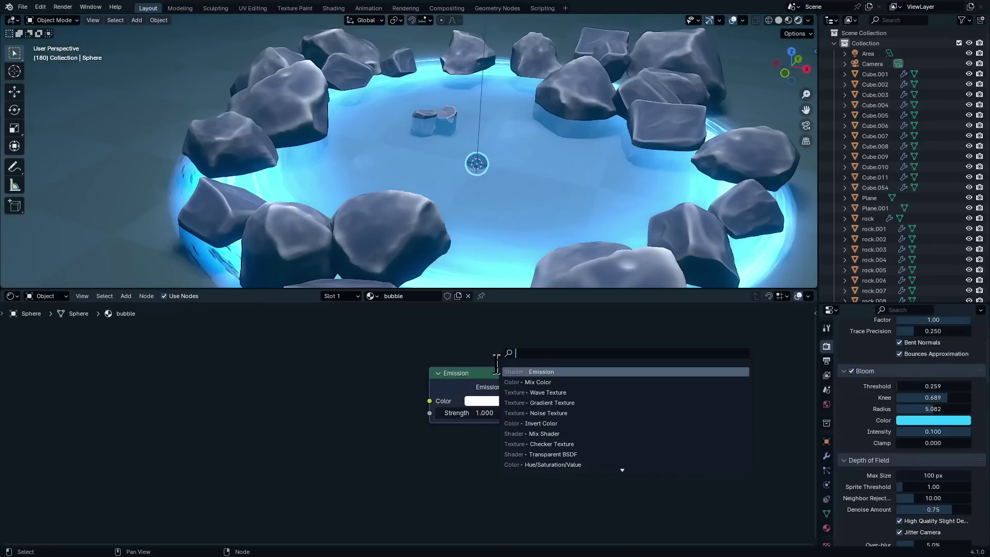
type("tra")
key("Return")
left_click(416, 454)
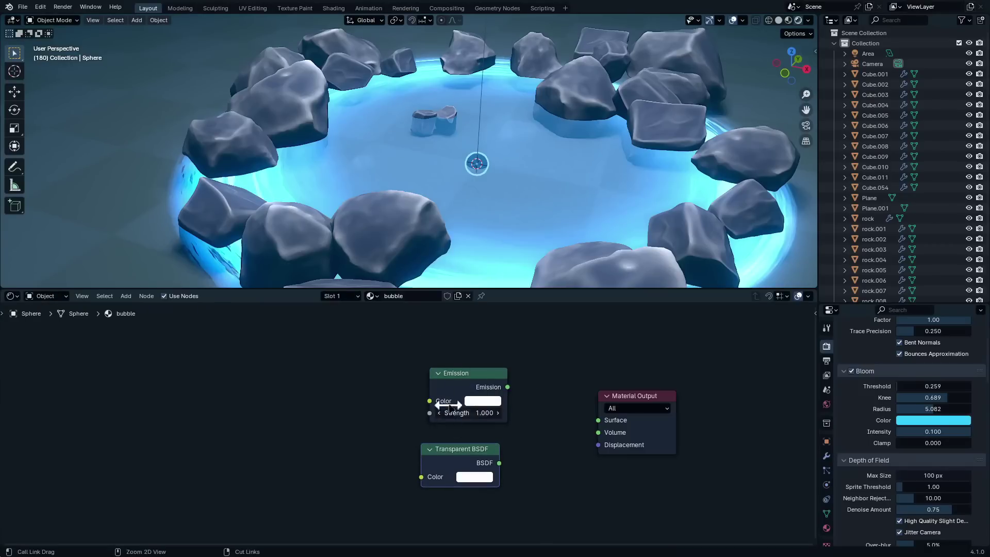
- Combine the Emission and Transparent BSDF in a Mix Shader, connect it to the material's Surface output and space out the nodes
right_click_drag(476, 389, 485, 465, "ctrl+shift")
left_click_drag(609, 428, 570, 429)
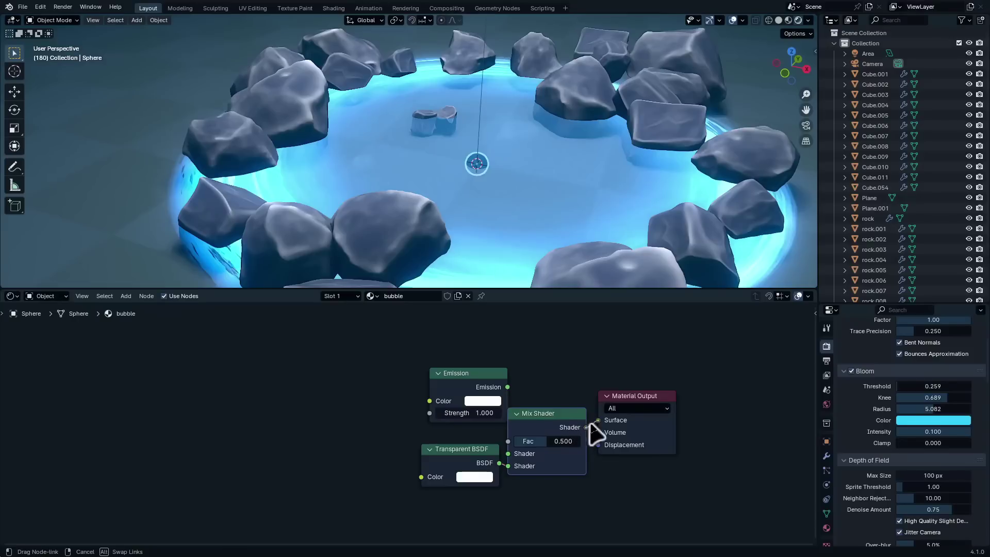
left_click_drag(628, 415, 630, 416)
left_click_drag(671, 395, 699, 395)
left_click_drag(557, 419, 588, 409)
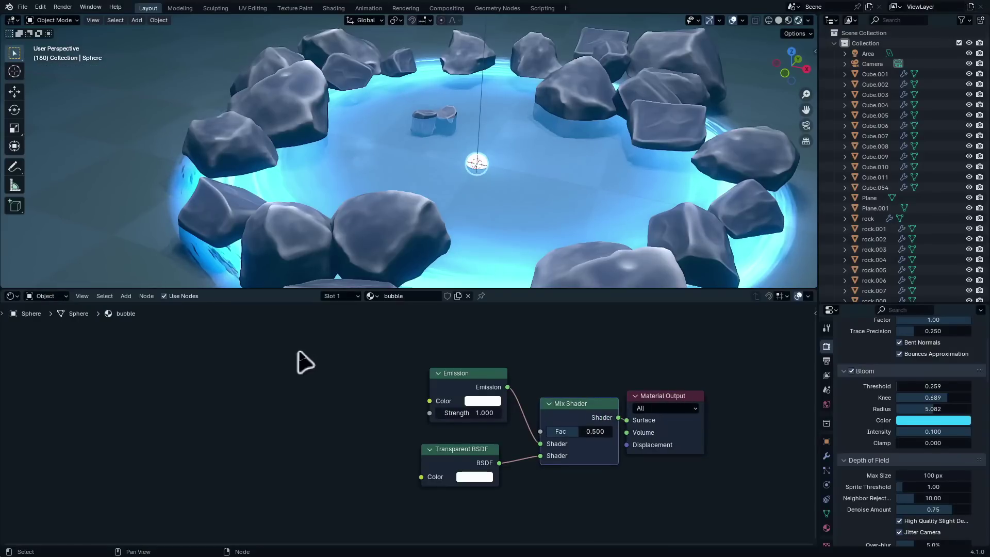
- Add a Fresnel node and connect its output to the Mix Shader's factor
key("shift+a")
left_click(294, 349)
type("fres")
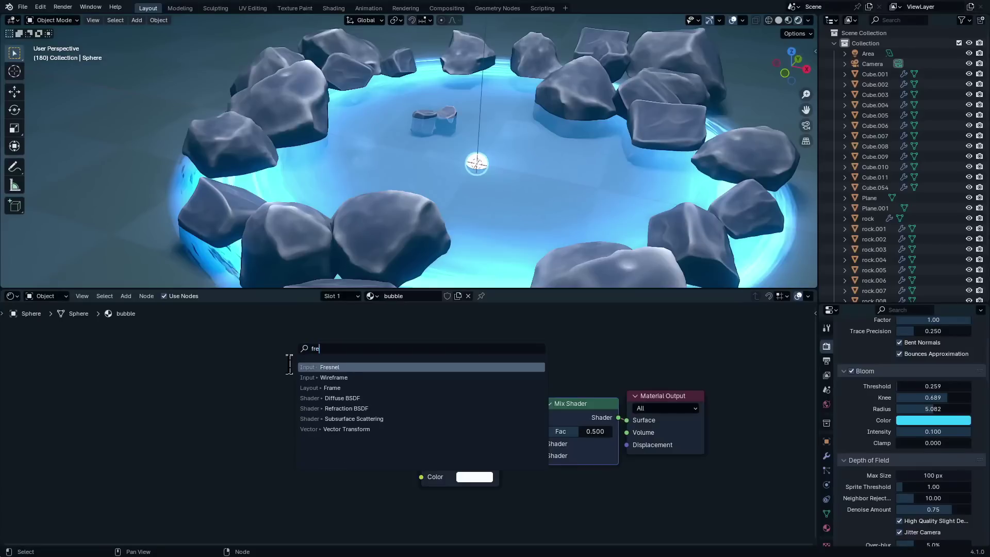
key("Return")
left_click(288, 360)
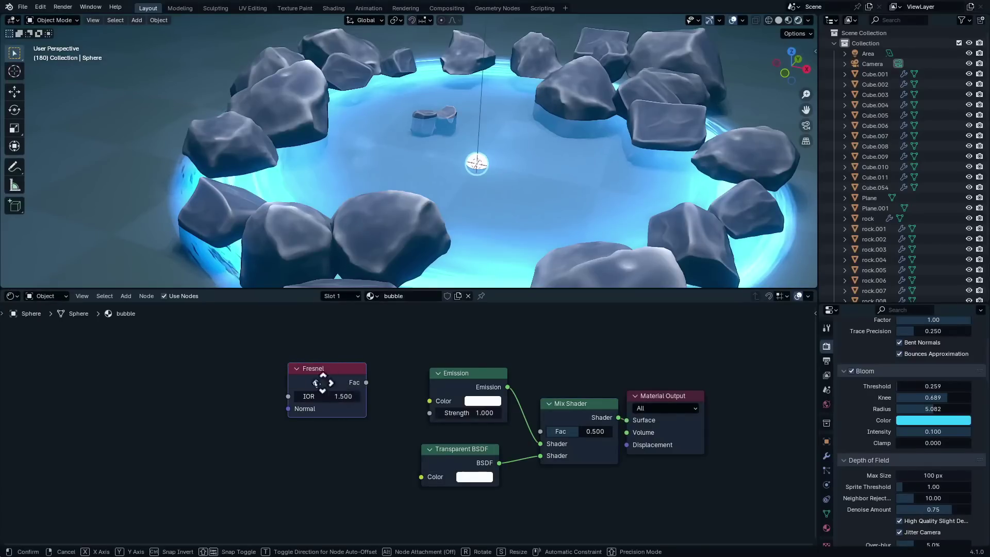
left_click_drag(330, 384, 503, 421)
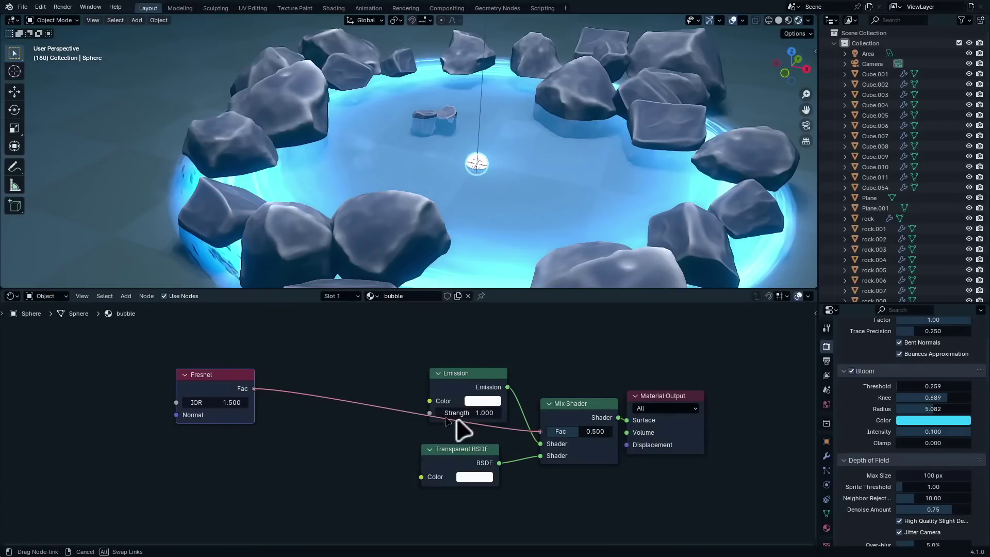
- Insert a Color Ramp between the Fresnel node and the Mix Shader's factor
key("shift+a")
type("col")
key("Return")
left_click(318, 365)
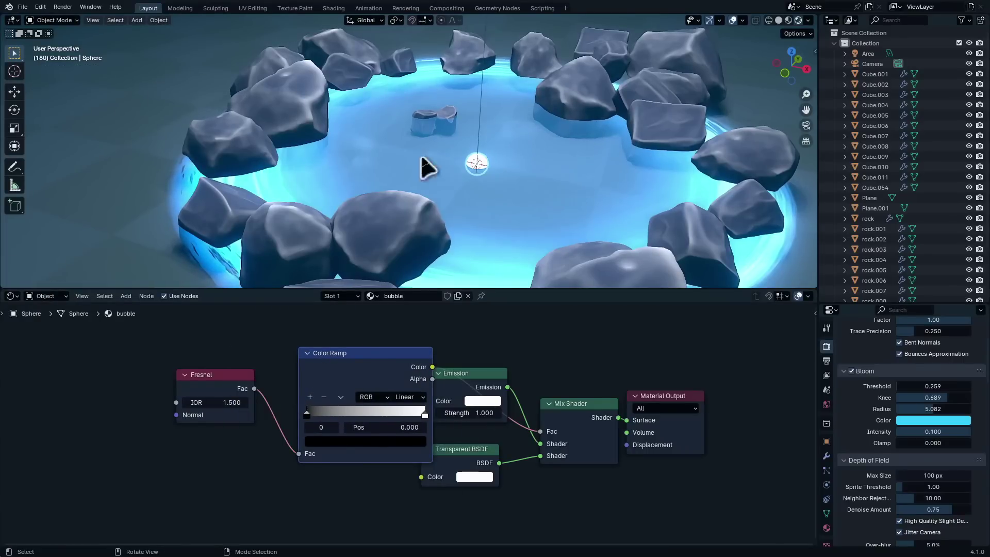
- Invert the color ramp with its white stop at position 0.091, and set the Fresnel IOR to 1.470
scroll(570, 180, "up", 7)
middle_click_drag(600, 197, 392, 195, "shift")
scroll(408, 204, "up", 3)
middle_click_drag(439, 221, 495, 191)
scroll(364, 420, "up", 2)
left_click_drag(396, 427, 293, 425)
left_click_drag(293, 426, 255, 428)
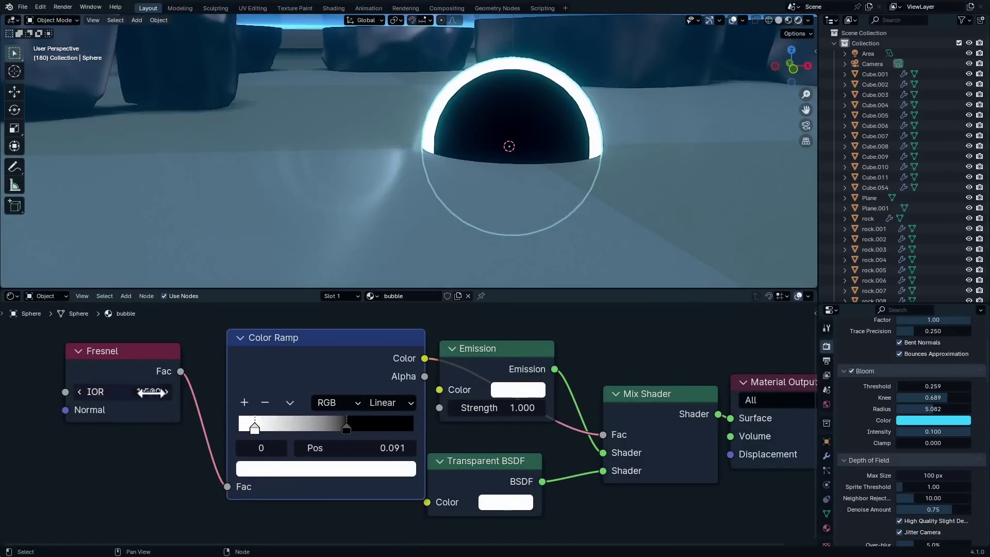
mouse_move(127, 391)
left_mouse_down()
mouse_move(165, 391)
mouse_move(114, 391)
mouse_move(123, 392)
left_mouse_up()
scroll(502, 190, "down", 2)
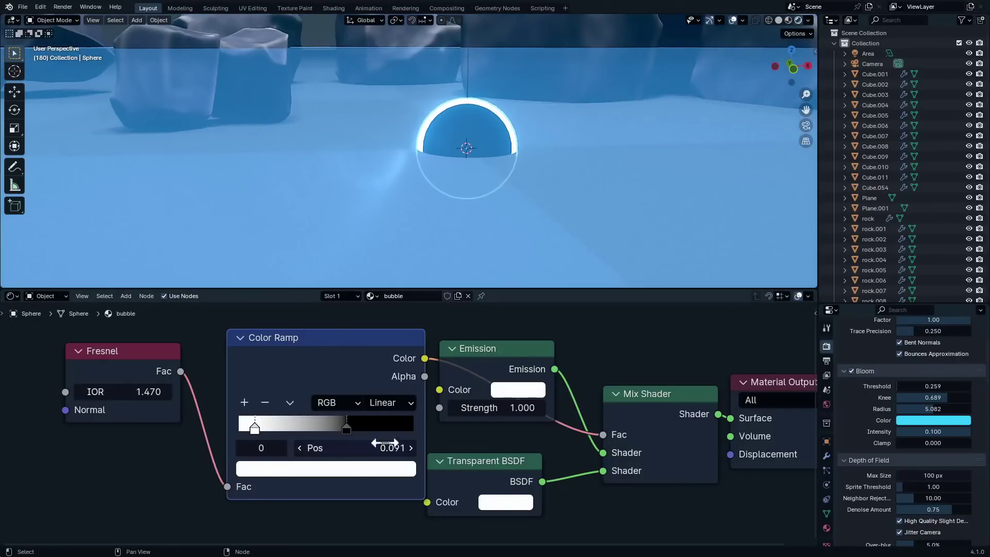
- Move the Fresnel and Color Ramp nodes together away from the shader nodes to make room between them
scroll(411, 379, "up", 1)
middle_click_drag(374, 381, 442, 378)
scroll(411, 375, "down", 8)
left_click(264, 427, "shift")
left_click_drag(380, 389, 177, 347)
scroll(222, 396, "down", 4)
middle_click_drag(233, 406, 324, 393)
- Add a Noise Texture node below the Color Ramp in the bubble material
key("shift+a")
left_click(315, 388)
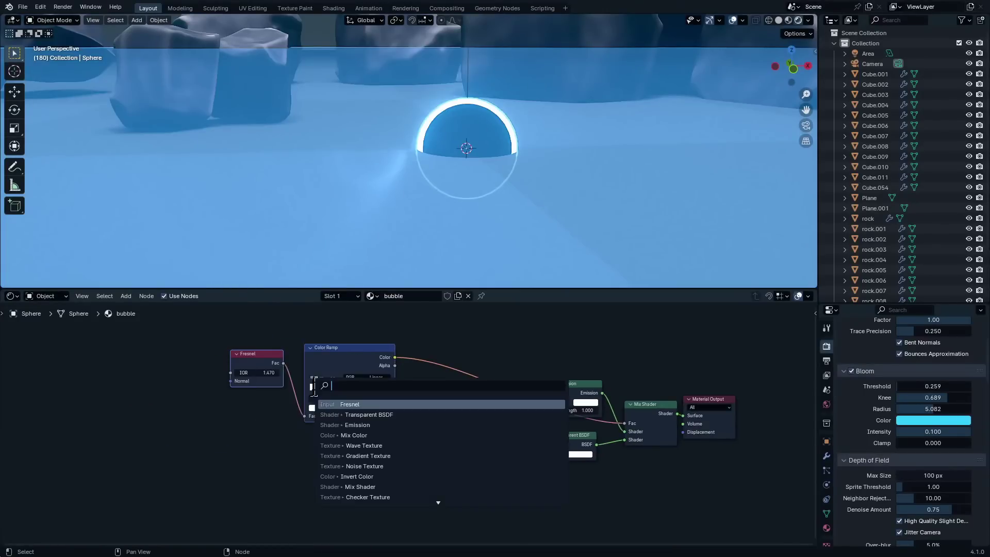
type("noi")
key("Return")
left_click(345, 425)
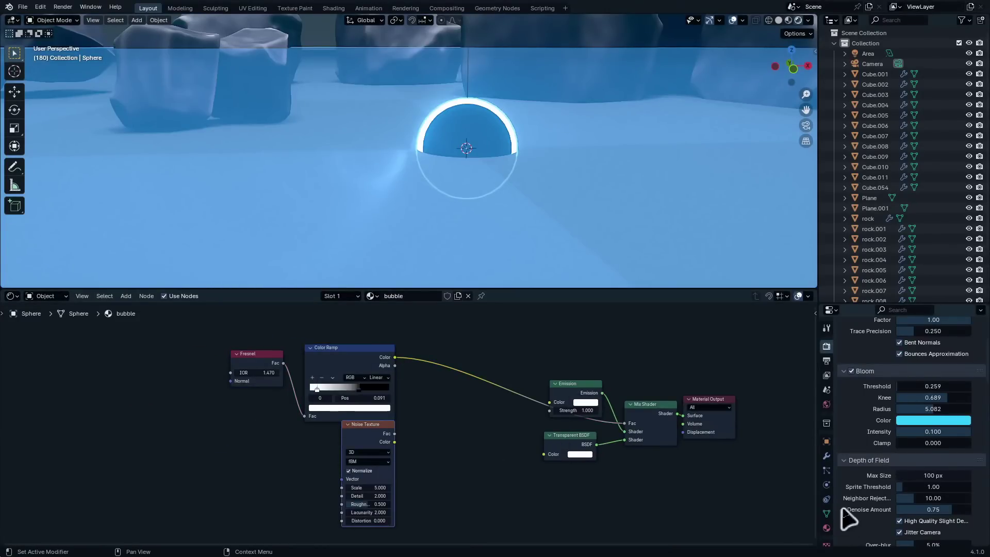
- Set the bubble material's blend mode to Alpha Blend
scroll(843, 509, "down", 6)
left_click(827, 517)
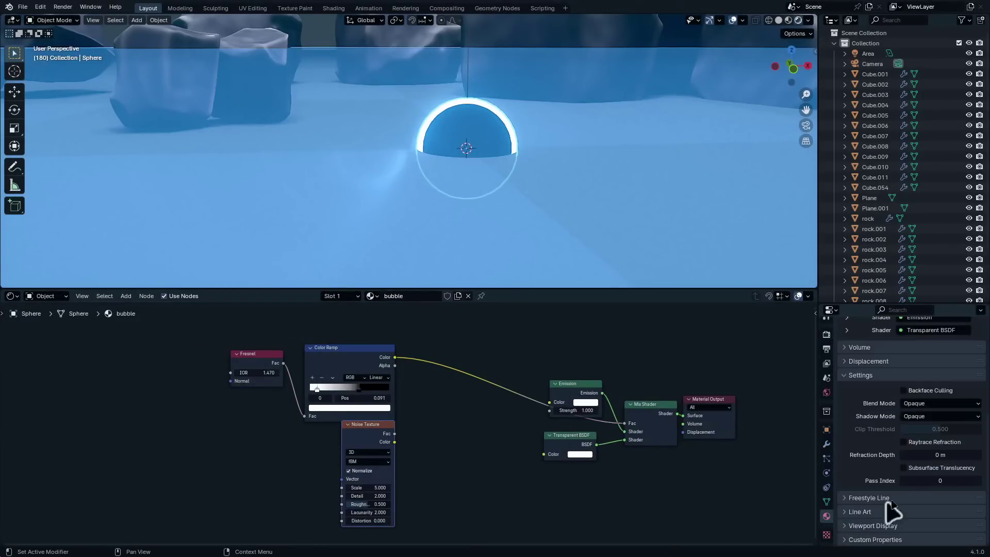
left_click(925, 404)
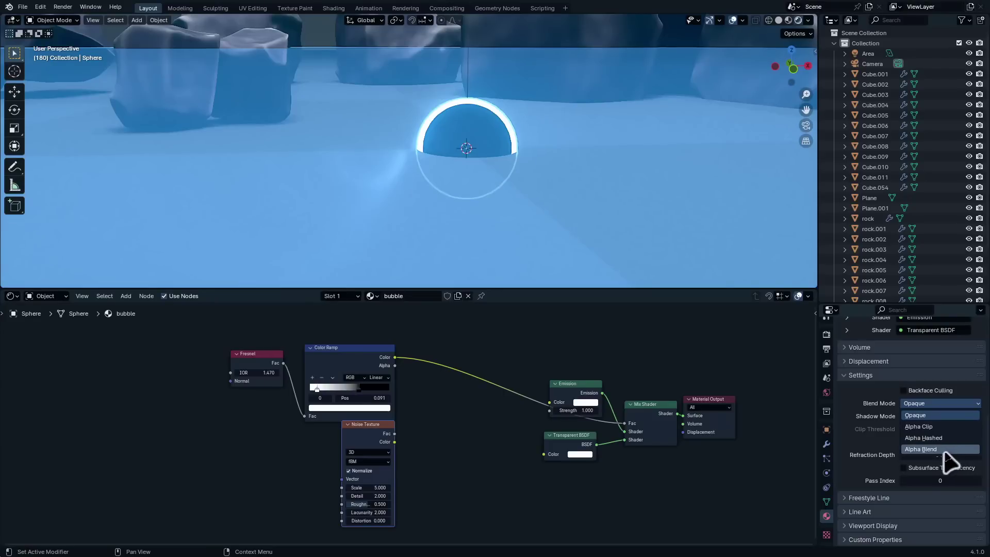
left_click(944, 449)
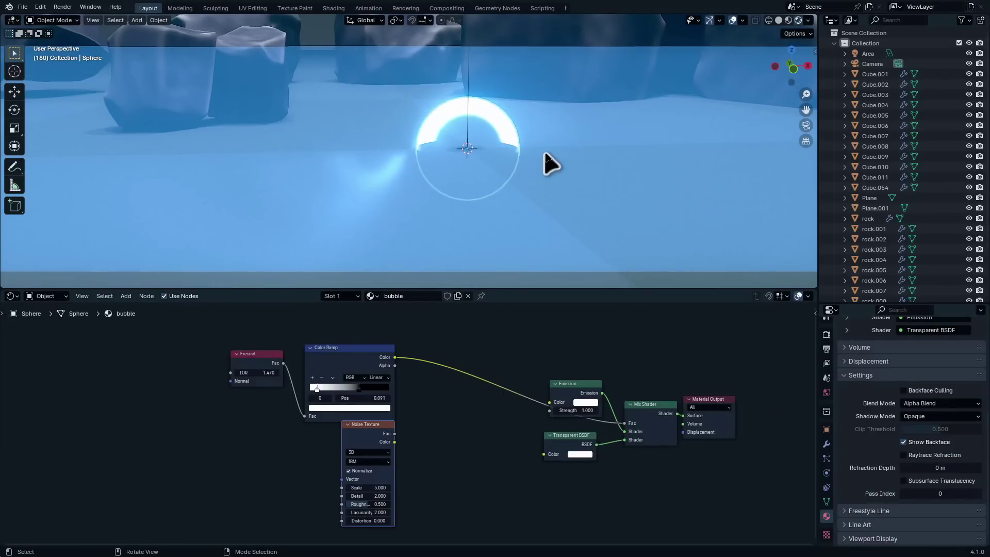
- Isolate the sphere in local view and drive the Noise Texture with Texture Coordinate and Mapping nodes using Object coordinates
key("KP_Divide")
scroll(468, 446, "up", 1)
left_click_drag(422, 429, 289, 454)
key("ctrl+t")
middle_click_drag(142, 479, 327, 420)
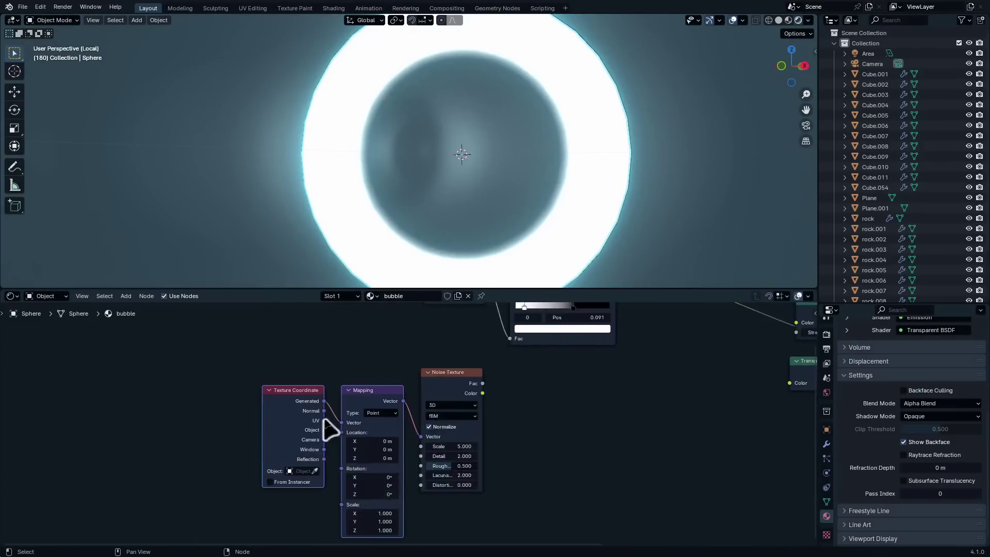
scroll(320, 422, "up", 4)
left_click_drag(281, 435, 303, 426)
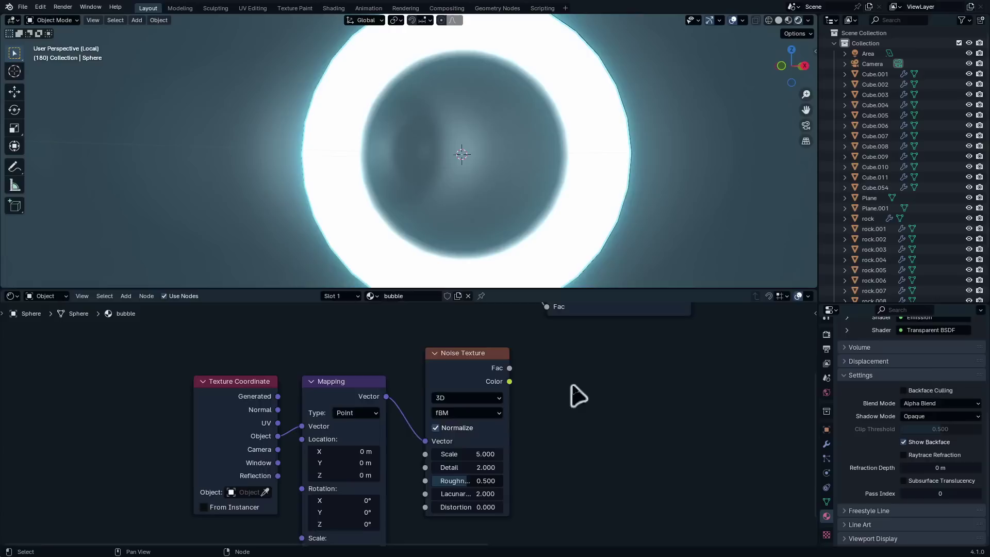
middle_click_drag(526, 401, 286, 491)
scroll(232, 441, "down", 3)
scroll(372, 442, "up", 4)
scroll(421, 424, "down", 5)
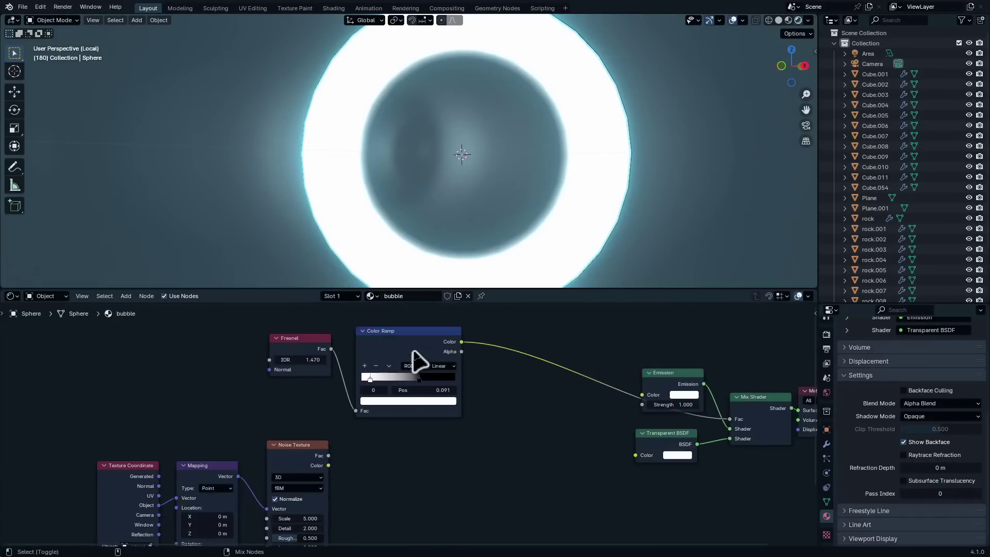
- Combine the Fresnel Color Ramp with the Noise Texture factor through a Mix node set to Multiply with factor 1.000
right_click_drag(414, 354, 314, 466, "ctrl+shift")
scroll(536, 403, "up", 6)
middle_click_drag(442, 499, 431, 556)
middle_click_drag(536, 470, 444, 389)
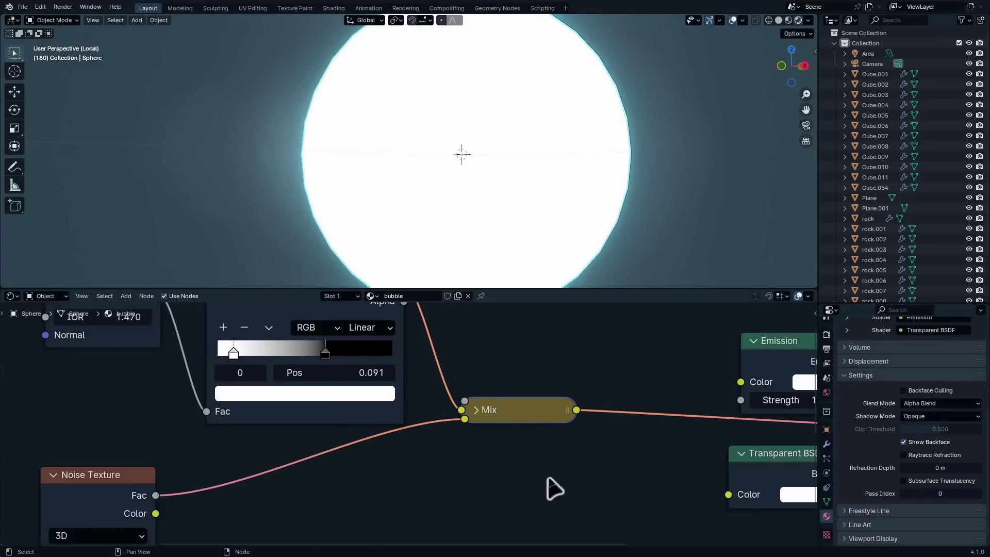
left_click(480, 409)
left_click(521, 473)
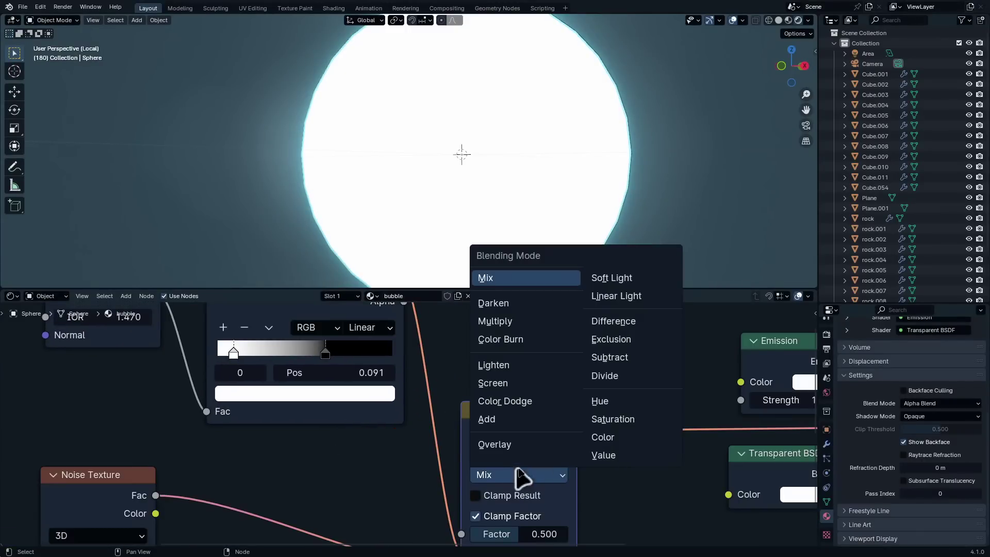
left_click(518, 322)
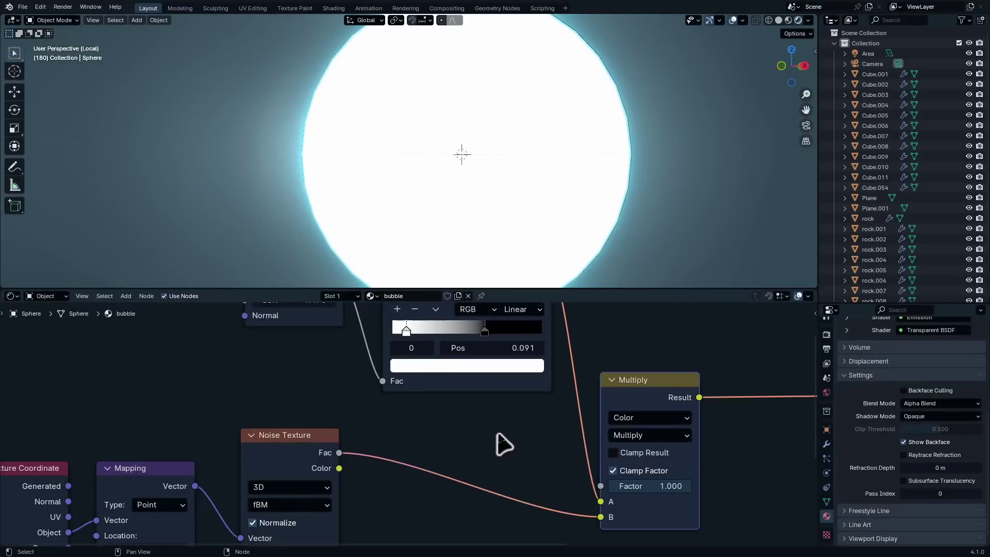
- Insert a Color Ramp between the Noise Texture and the Multiply node
key("shift+a")
left_click(497, 436)
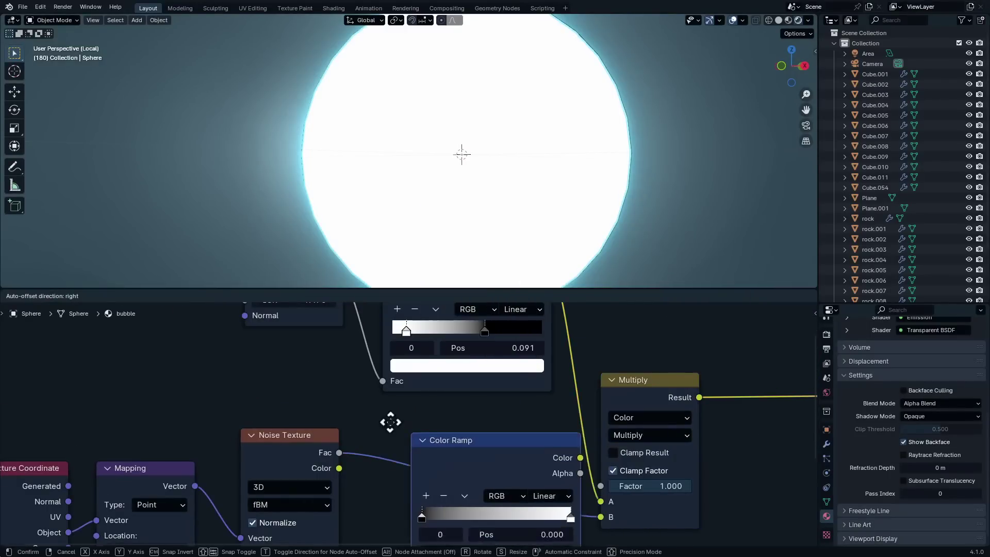
left_click(390, 422)
middle_click_drag(471, 466, 449, 436)
key("g")
left_click(438, 480)
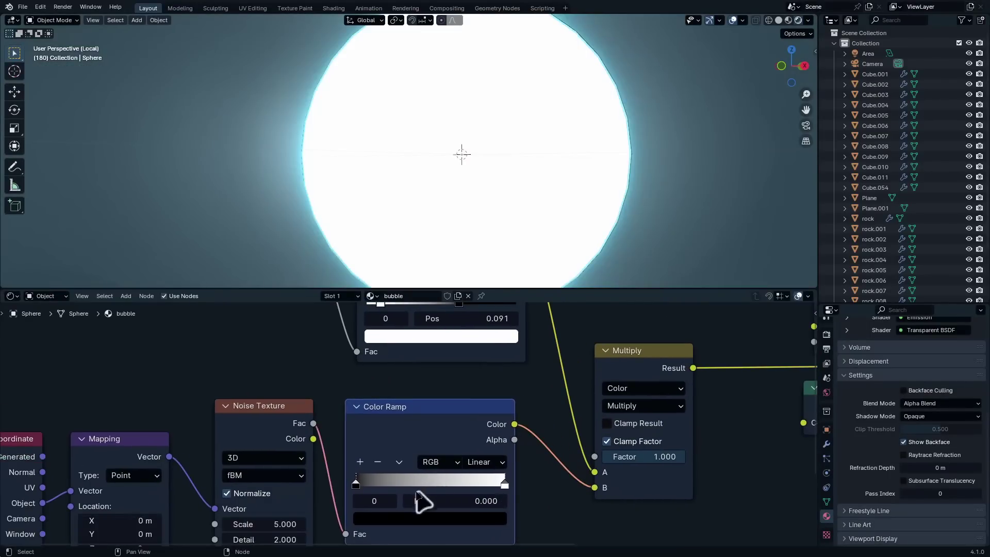
- Reverse the noise Color Ramp with black at 0.668 and white at the start, and move the Fresnel ramp's black stop to 0.755
left_click_drag(366, 483, 430, 481)
left_click_drag(497, 480, 193, 450)
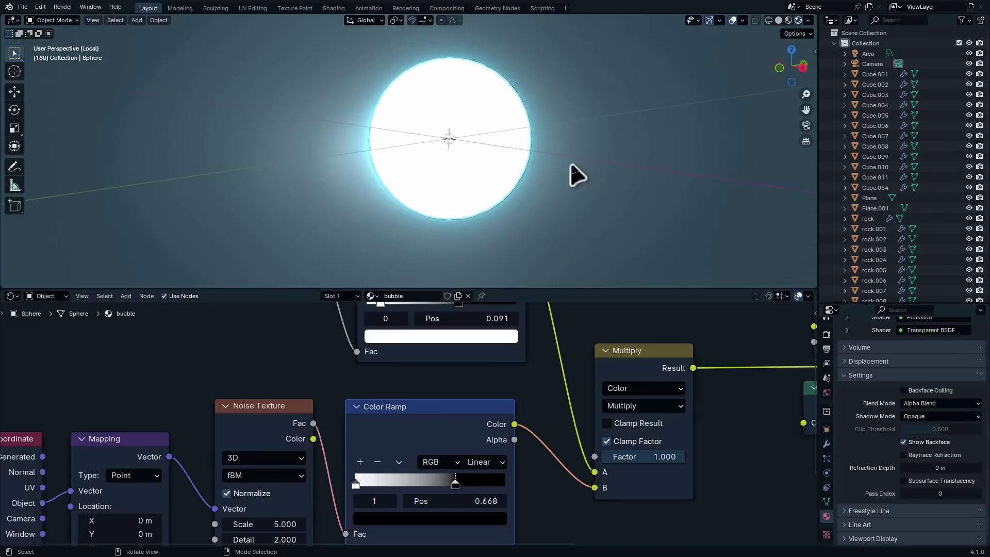
middle_click_drag(535, 170, 532, 172)
middle_click_drag(432, 333, 464, 455)
scroll(464, 455, "up", 3)
left_click_drag(410, 415, 464, 413)
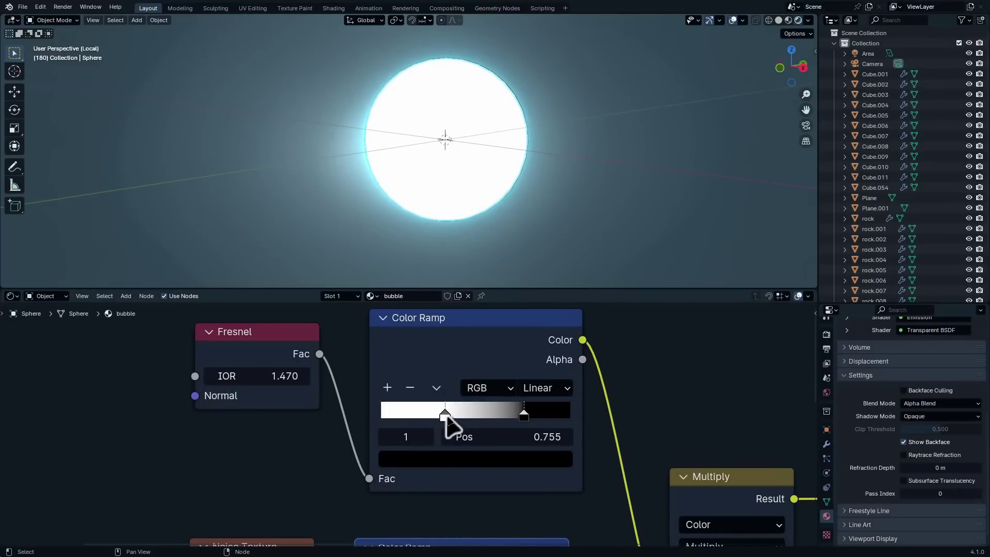
left_click(417, 417)
scroll(471, 493, "down", 1)
scroll(493, 428, "down", 2)
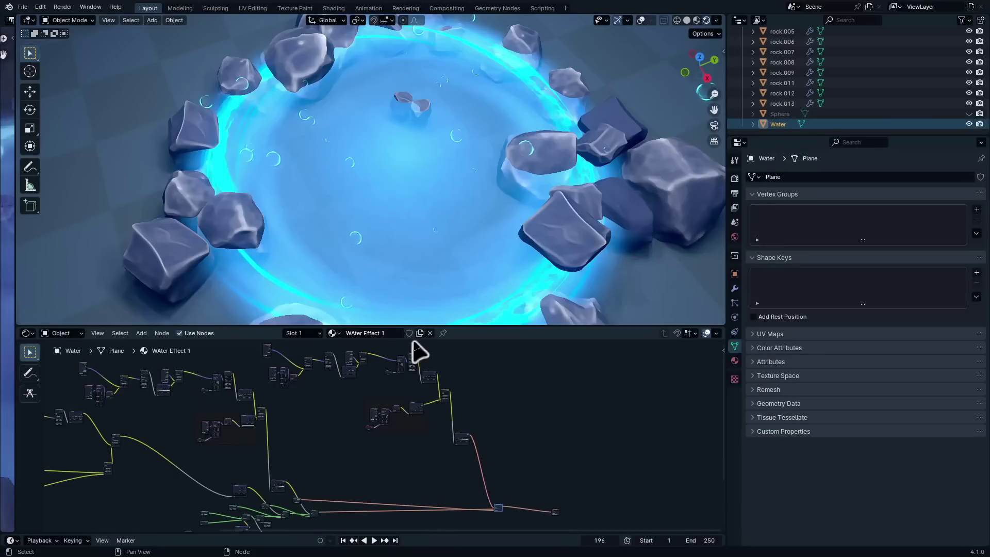
- Switch to the unsaved Blender window and recover the bubble scene from the auto-save file 20280_autosave.blend
key("super")
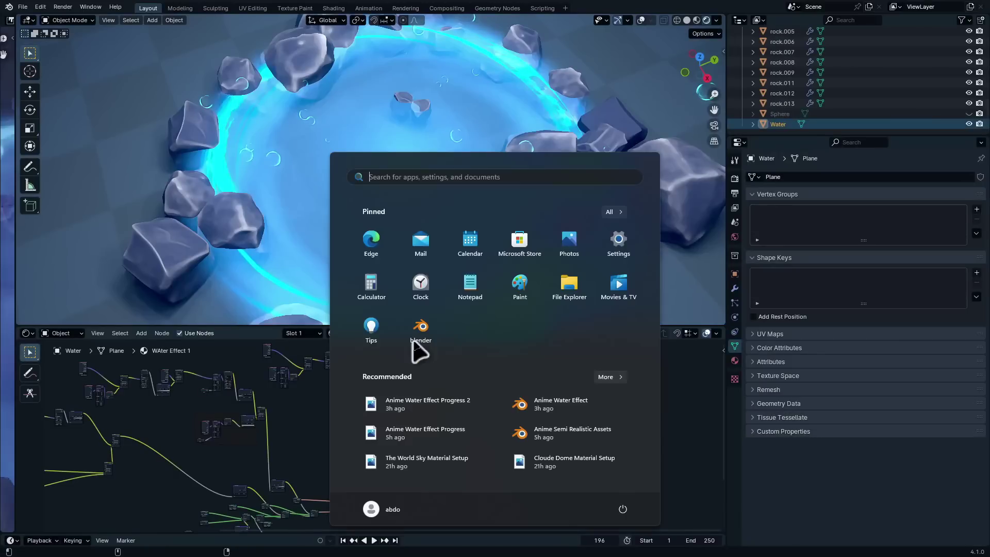
key("super")
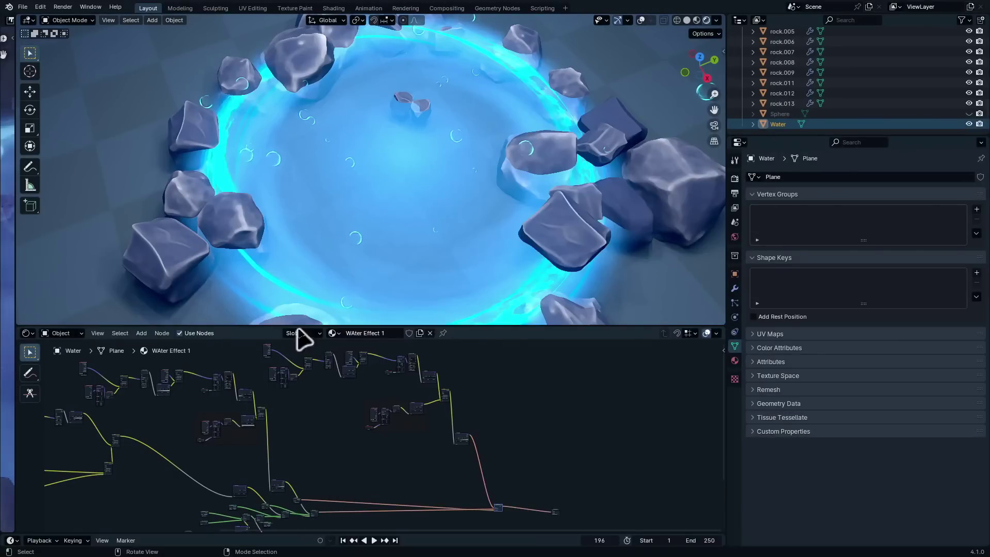
key("super")
left_click(462, 544)
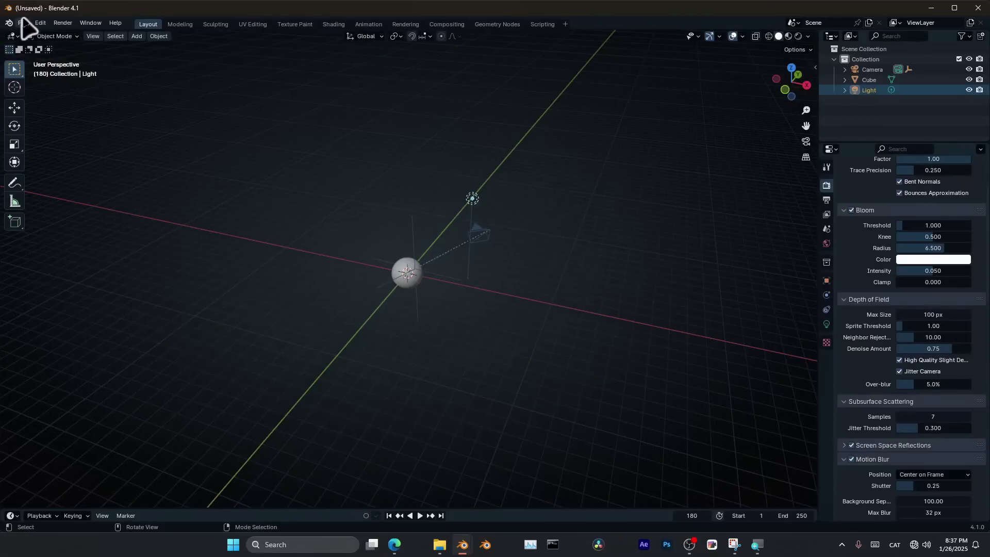
left_click(23, 22)
mouse_move(63, 78)
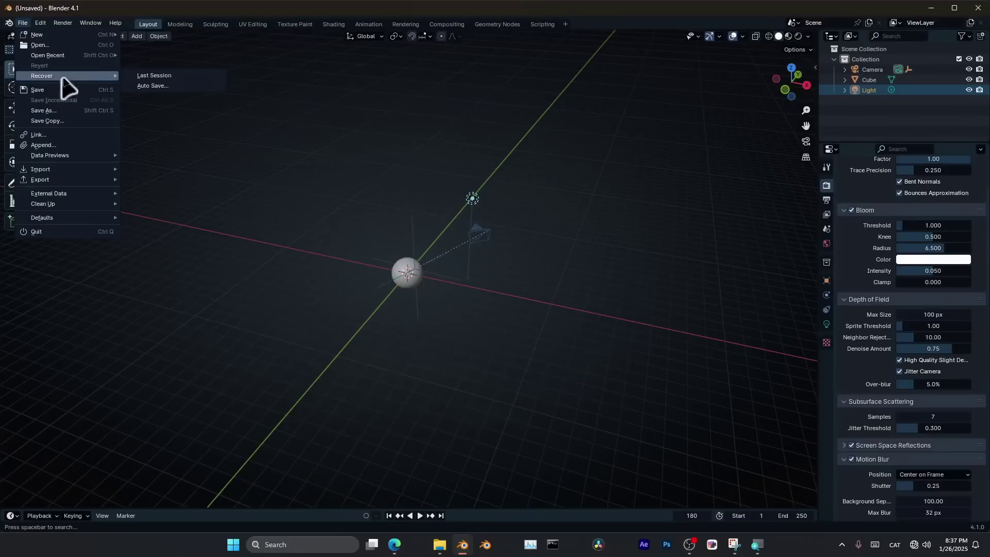
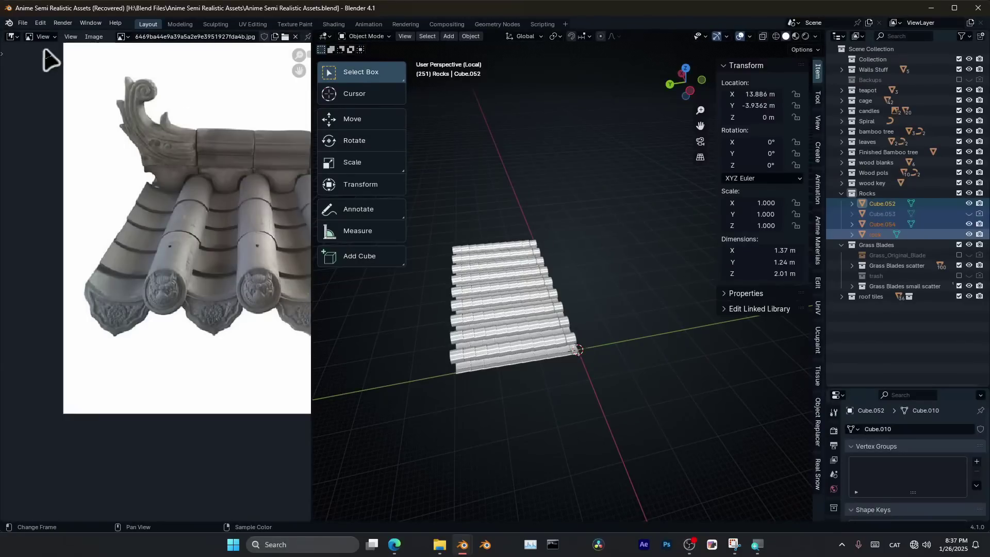
left_click(25, 24)
mouse_move(43, 76)
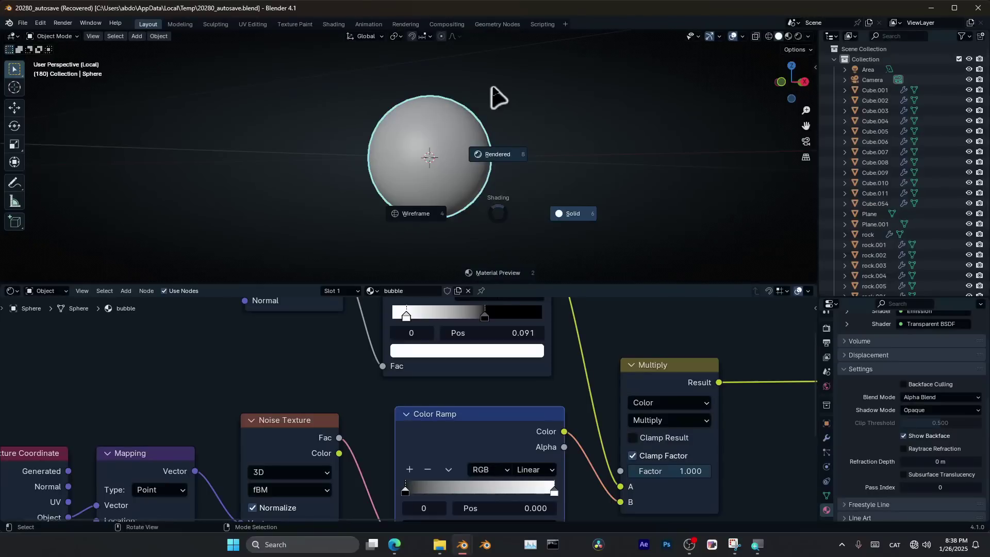
- Examine the recovered bubble sphere in Rendered viewport shading together with its noise nodes
left_click(492, 101)
middle_click_drag(457, 156, 480, 176)
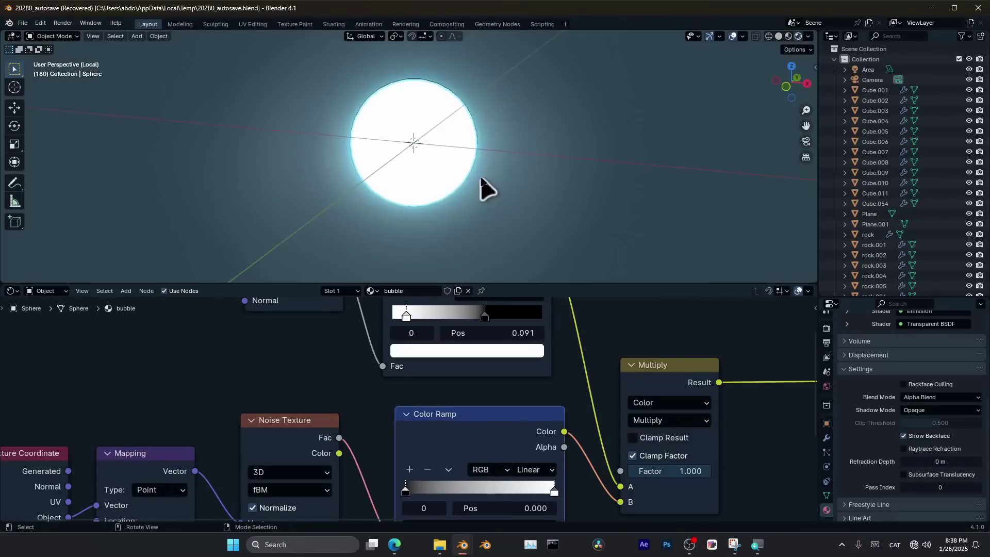
scroll(483, 206, "down", 5)
scroll(493, 485, "up", 4)
middle_click_drag(493, 487, 413, 387)
scroll(513, 420, "down", 2)
scroll(442, 177, "up", 4)
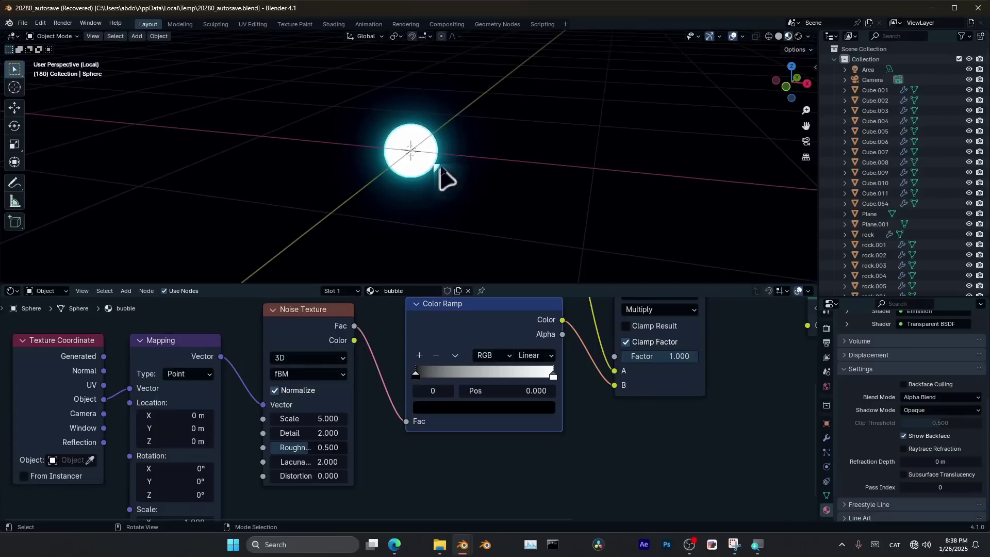
- Switch the viewport to Material Preview shading and disable the viewport compositor
key("z")
left_click(482, 37)
key("z")
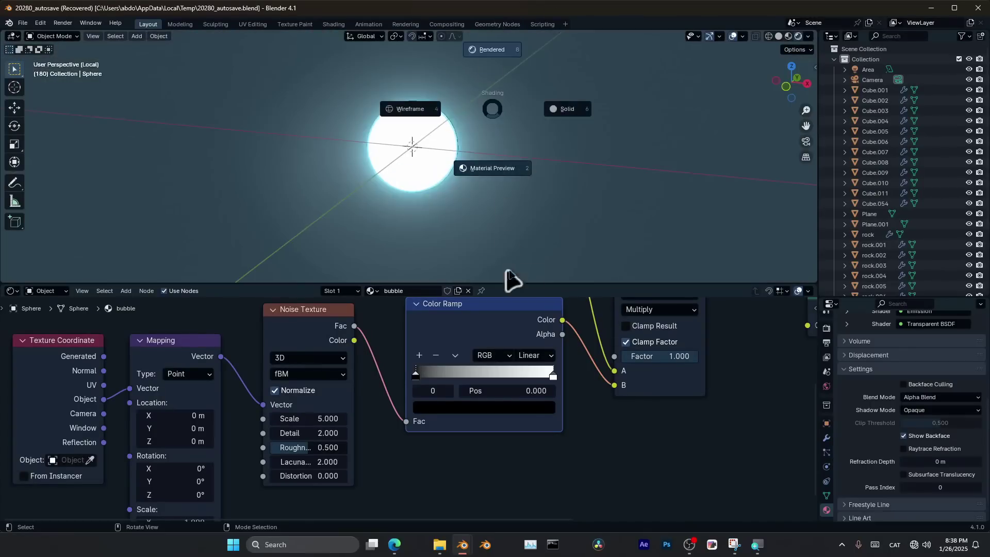
left_click(508, 277)
left_click(808, 36)
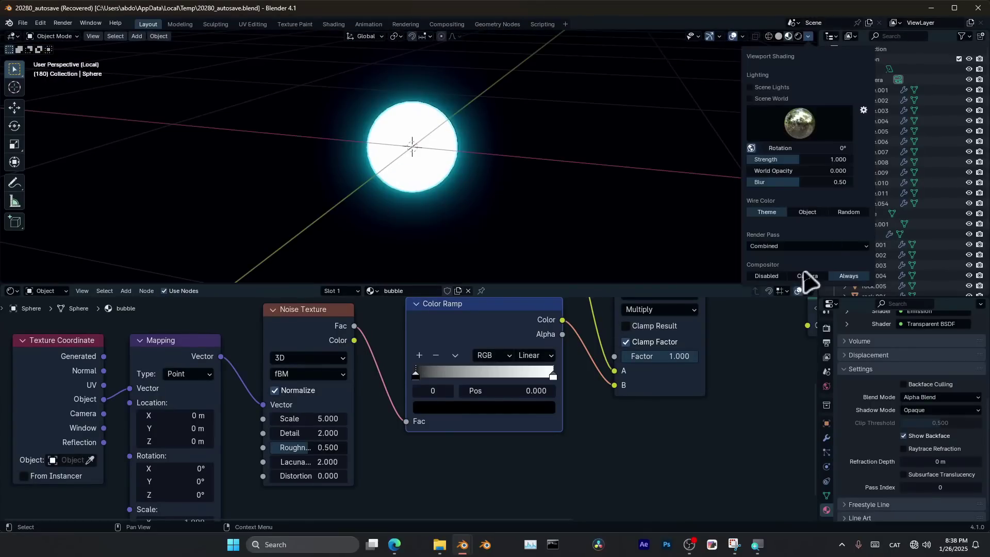
left_click(763, 275)
- Move the Multiply node up in the bubble material's node tree
scroll(696, 322, "down", 6)
middle_click_drag(696, 322, 365, 449)
scroll(402, 391, "up", 3)
middle_click_drag(349, 408, 385, 367)
scroll(386, 367, "up", 1)
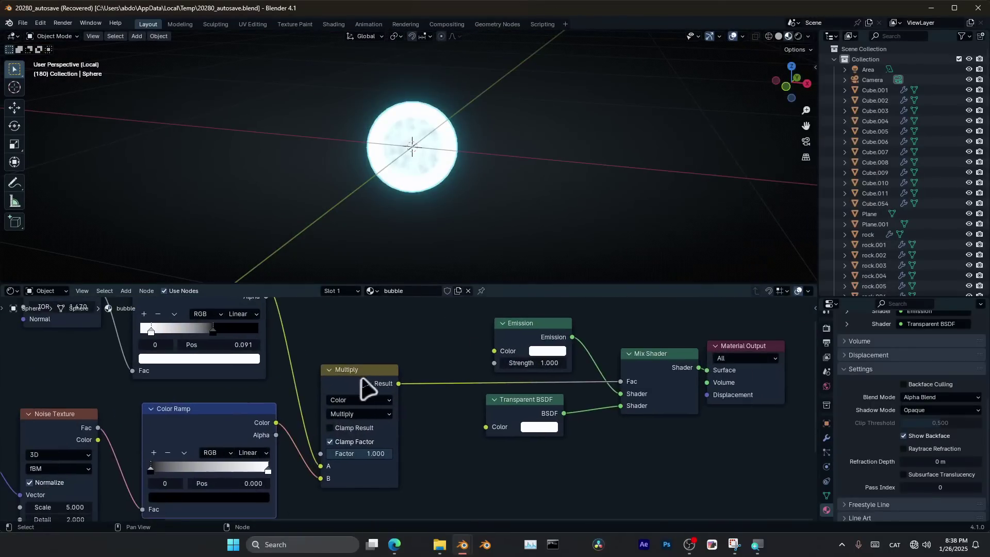
left_click_drag(362, 379, 377, 310)
- Tune the Fresnel node's IOR to 1.270 for the bubble's rim
middle_click_drag(65, 311, 150, 363)
scroll(146, 359, "up", 4)
left_click_drag(144, 357, 127, 357)
scroll(153, 370, "up", 4)
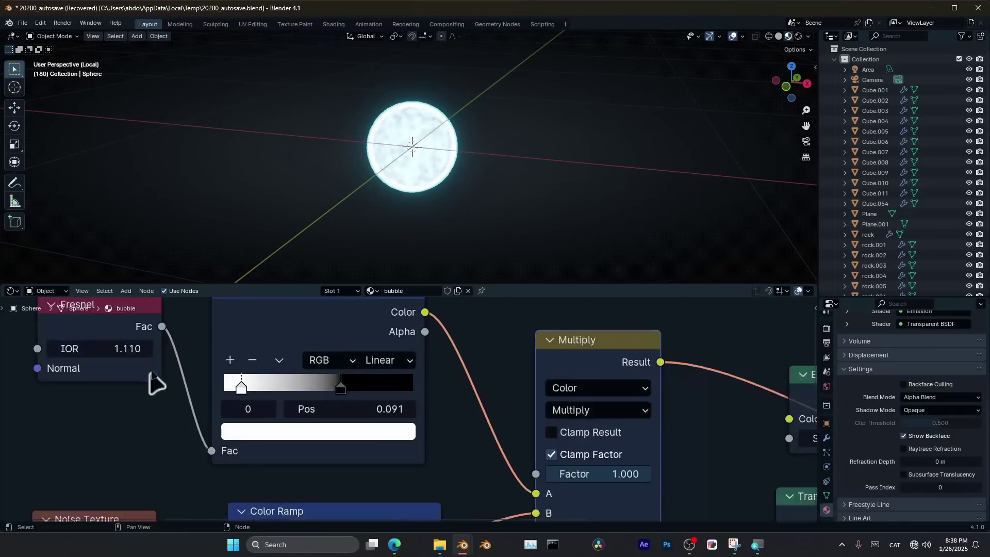
scroll(340, 181, "up", 4)
middle_click_drag(397, 160, 444, 199, "shift")
middle_click_drag(157, 319, 295, 378)
scroll(296, 380, "up", 1)
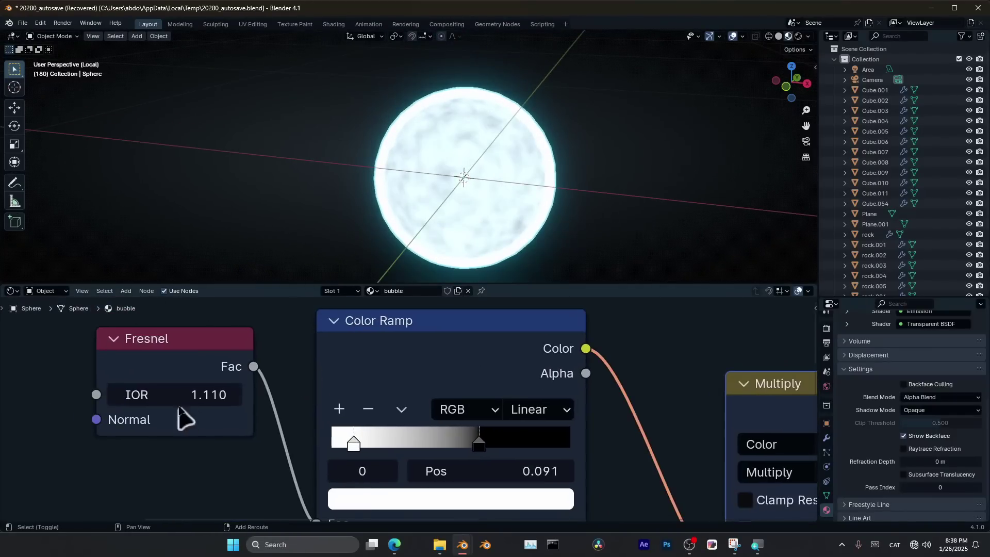
left_click_drag(177, 395, 186, 396)
scroll(369, 380, "down", 3)
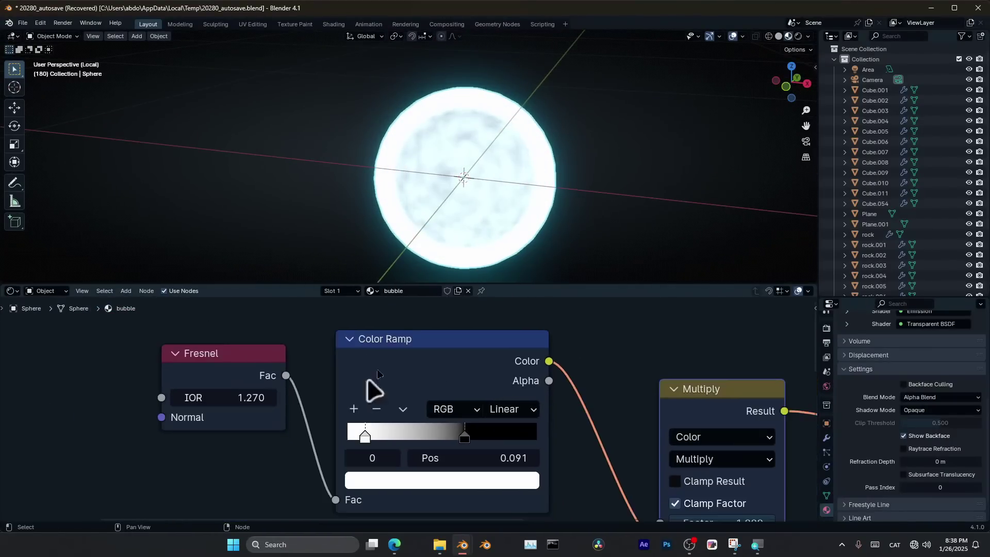
- Nudge the Fresnel Color Ramp's black stop slightly toward its white stop
scroll(470, 139, "up", 3)
scroll(470, 142, "down", 2)
middle_click_drag(497, 396, 439, 318)
mouse_move(405, 357)
left_mouse_down()
mouse_move(370, 350)
mouse_move(400, 350)
left_mouse_up()
- Move the noise Color Ramp's white stop to 0.495
scroll(495, 433, "down", 5)
middle_click_drag(473, 484, 463, 364)
scroll(410, 406, "up", 2)
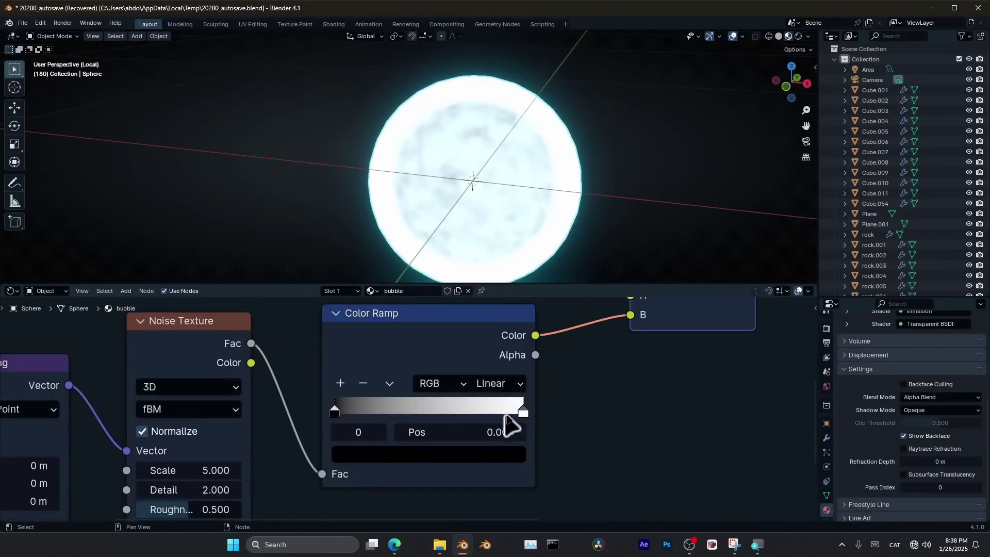
left_click_drag(505, 413, 428, 413)
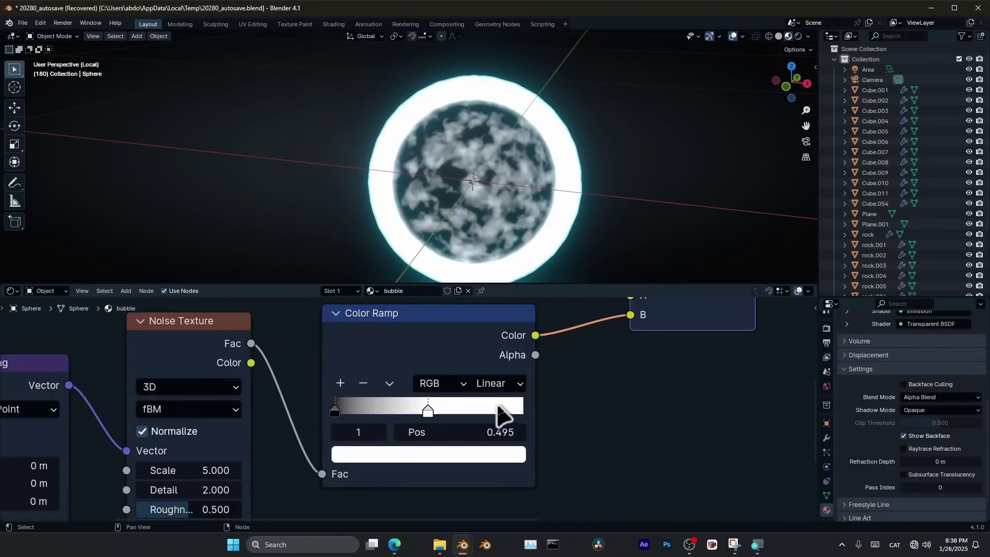
- Shift the Fresnel Color Ramp's white stop slightly toward the start and move its black stop to 0.691
scroll(499, 408, "down", 2)
middle_click_drag(518, 395, 529, 482)
mouse_move(425, 359)
left_mouse_down()
mouse_move(527, 364)
mouse_move(422, 358)
left_mouse_up()
mouse_move(489, 360)
left_mouse_down()
mouse_move(425, 357)
mouse_move(501, 358)
left_mouse_up()
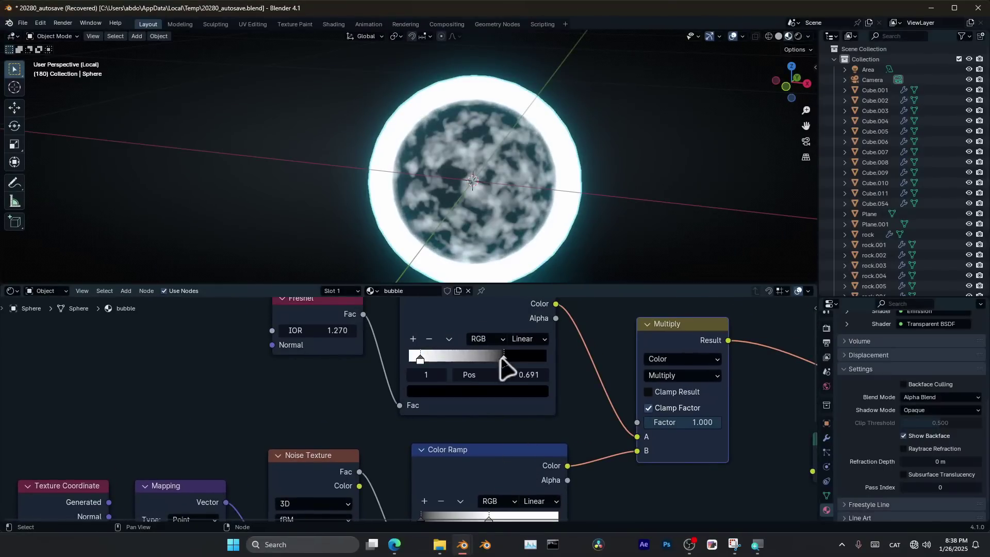
- Move the noise Color Ramp's white stop to 0.455
scroll(577, 433, "down", 4)
middle_click_drag(593, 466, 548, 366)
scroll(431, 397, "up", 5)
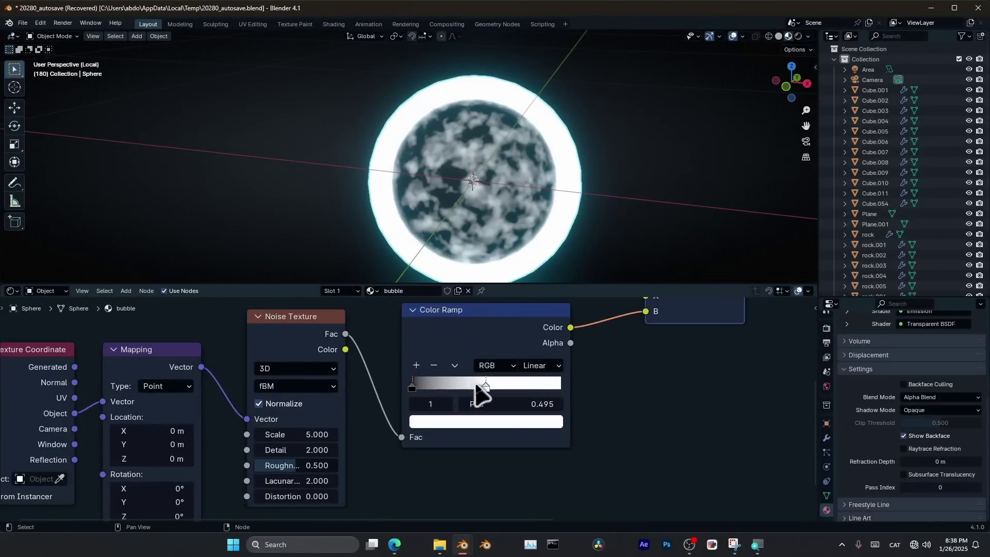
left_click_drag(480, 394, 478, 397)
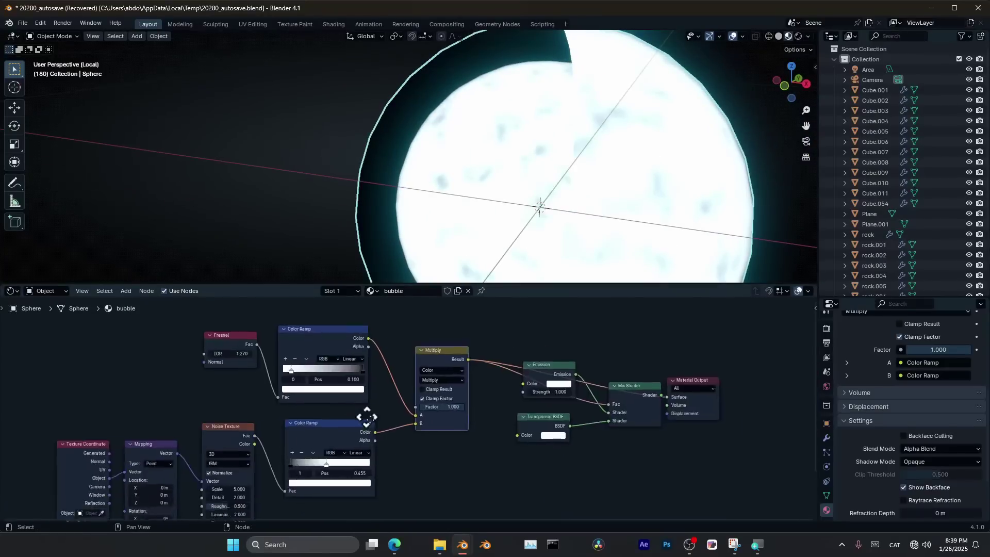
- Reverse the Fresnel Color Ramp by placing its black stop at the start and its white stop at 0.514
middle_click_drag(367, 417, 408, 470)
scroll(396, 433, "up", 7)
left_click_drag(305, 429, 347, 431)
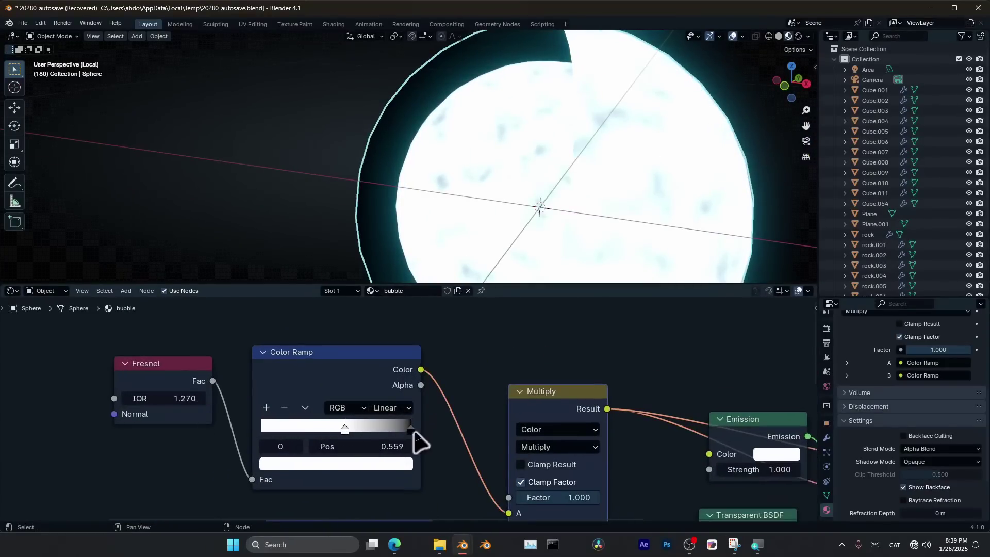
left_click_drag(412, 429, 221, 418)
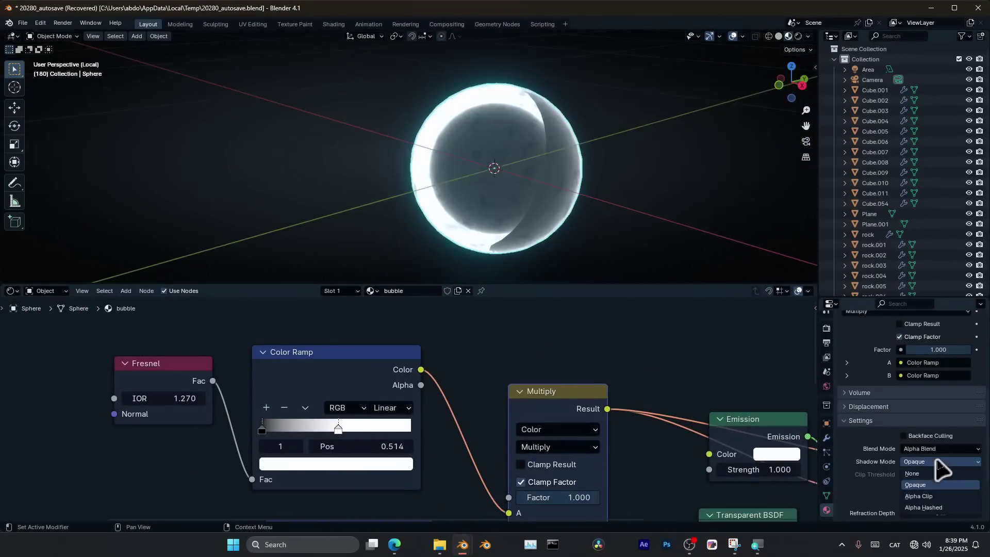
- Set the bubble material's shadow mode to None and shade the sphere smooth
left_click(948, 460)
left_click(934, 470)
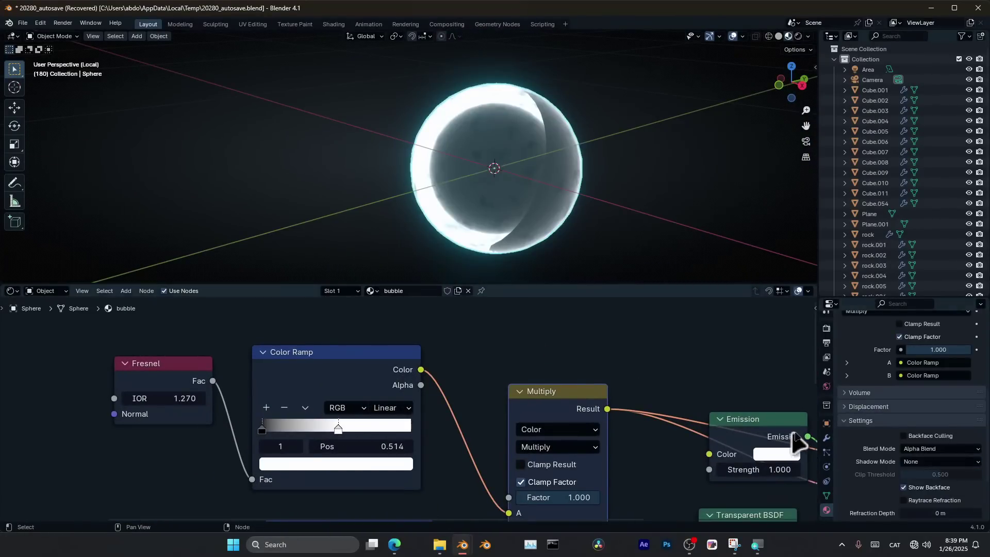
key("z")
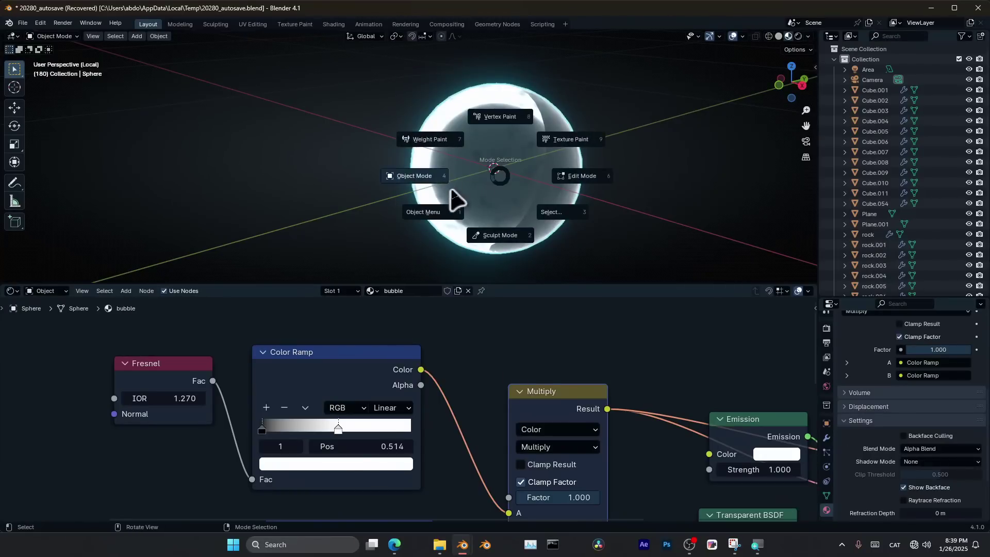
left_click(495, 159)
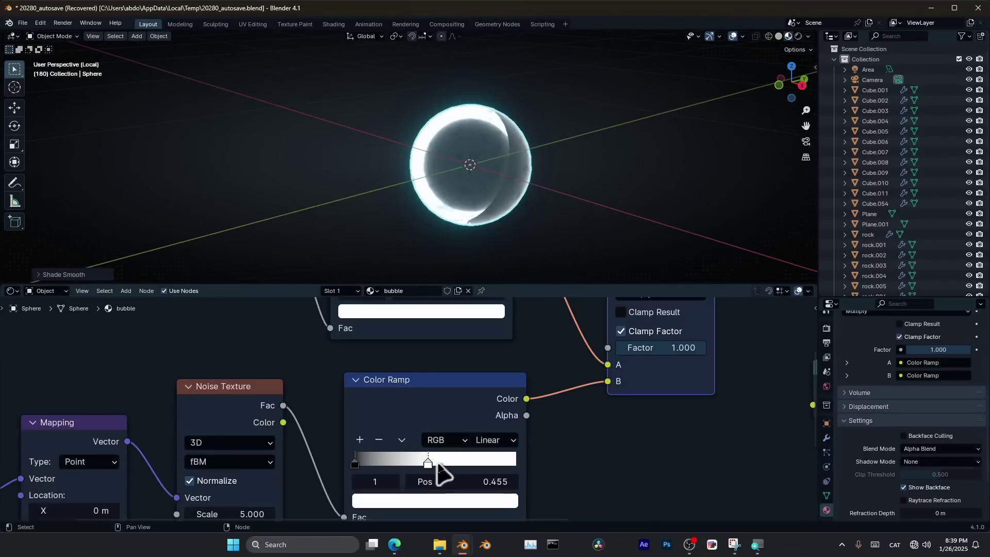
- Move the noise Color Ramp's white stop close to the end and its black stop to 0.582
left_click_drag(438, 464, 525, 466)
left_click_drag(370, 467, 468, 467)
scroll(475, 170, "up", 5)
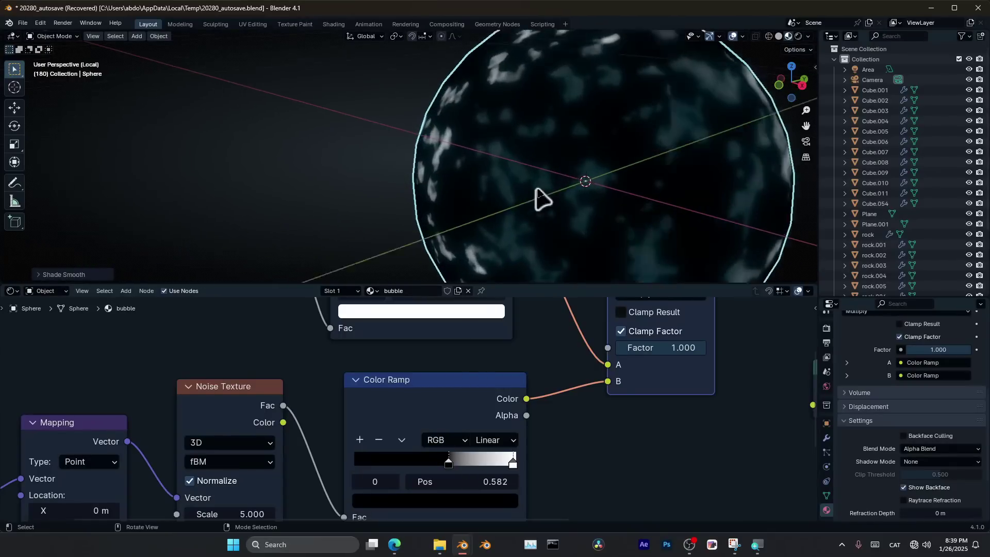
- Connect the Mix Shader to the Material Output's surface again
scroll(622, 371, "down", 3)
middle_click_drag(622, 371, 537, 435)
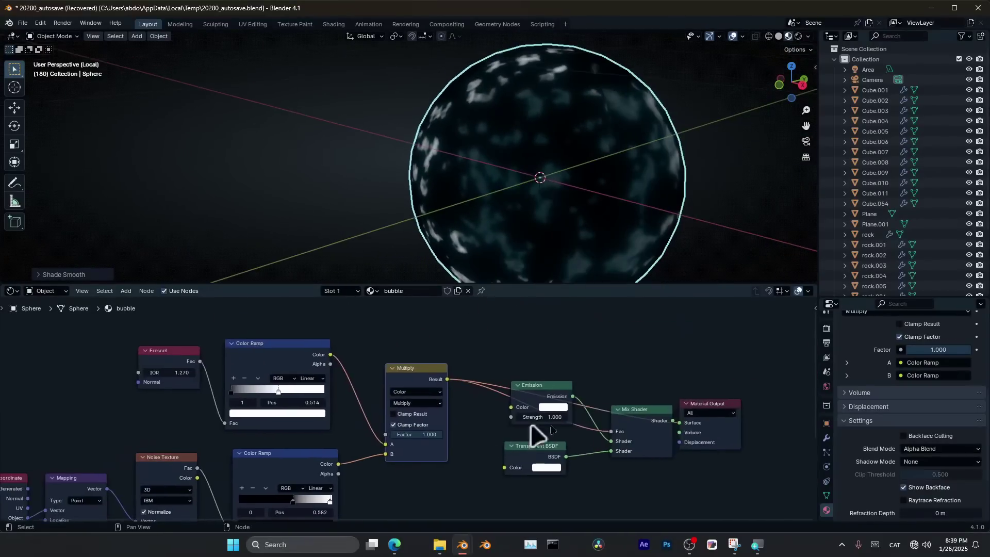
left_click(661, 435, "ctrl+shift")
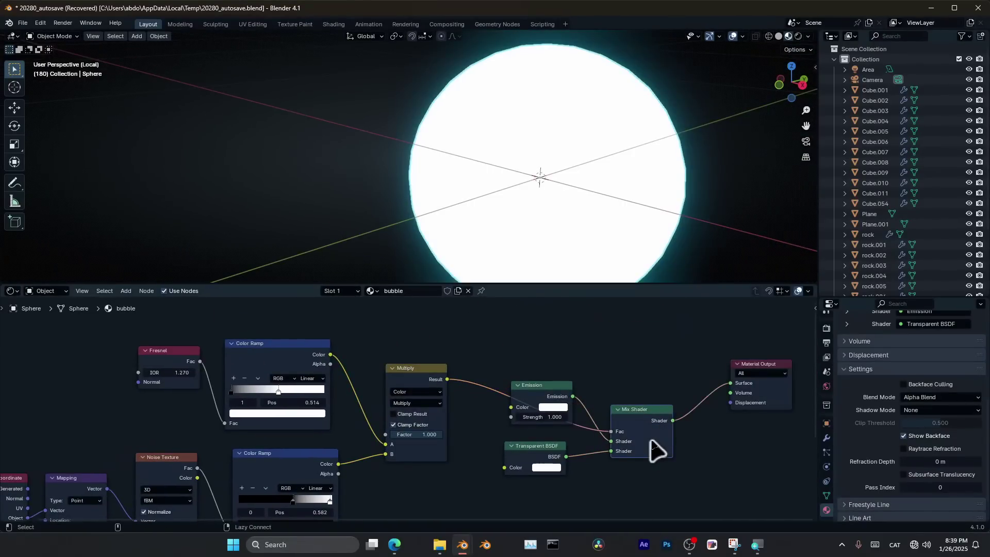
- Swap the Mix Shader's two shader inputs and place the node above the Emission node
key("alt+s")
left_click_drag(641, 417, 638, 330)
scroll(642, 191, "down", 3)
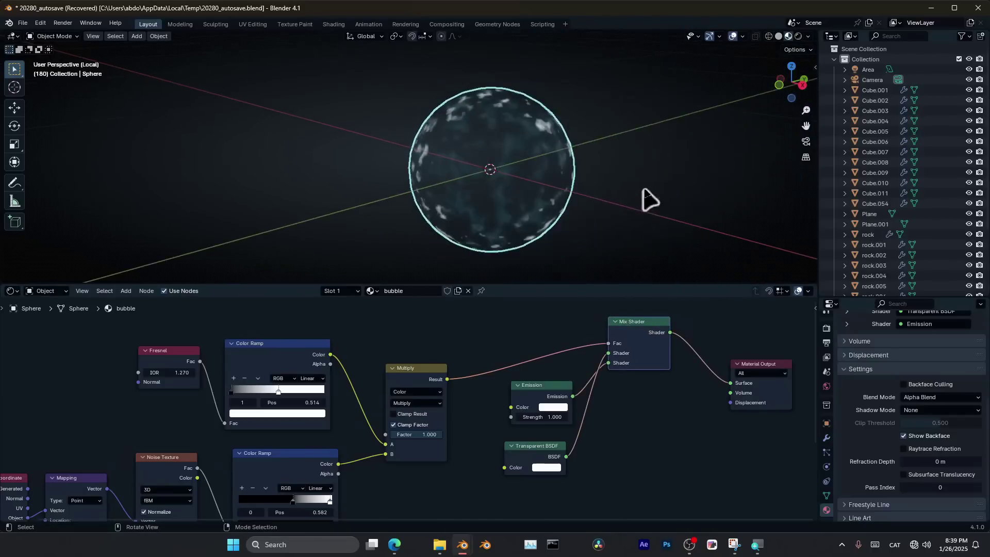
mouse_move(643, 189)
middle_mouse_down()
mouse_move(584, 177)
mouse_move(640, 200)
middle_mouse_up()
scroll(636, 203, "up", 1)
- Set the Noise Texture's scale to 0.650 in the bubble material
middle_click_drag(269, 487, 480, 372)
scroll(423, 405, "up", 1)
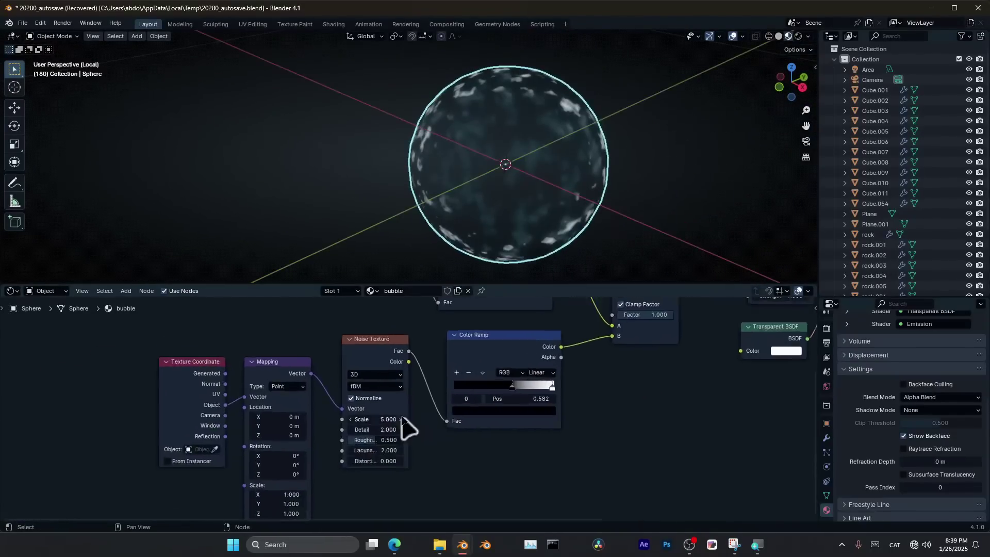
scroll(405, 426, "up", 3)
left_click_drag(361, 428, 289, 428)
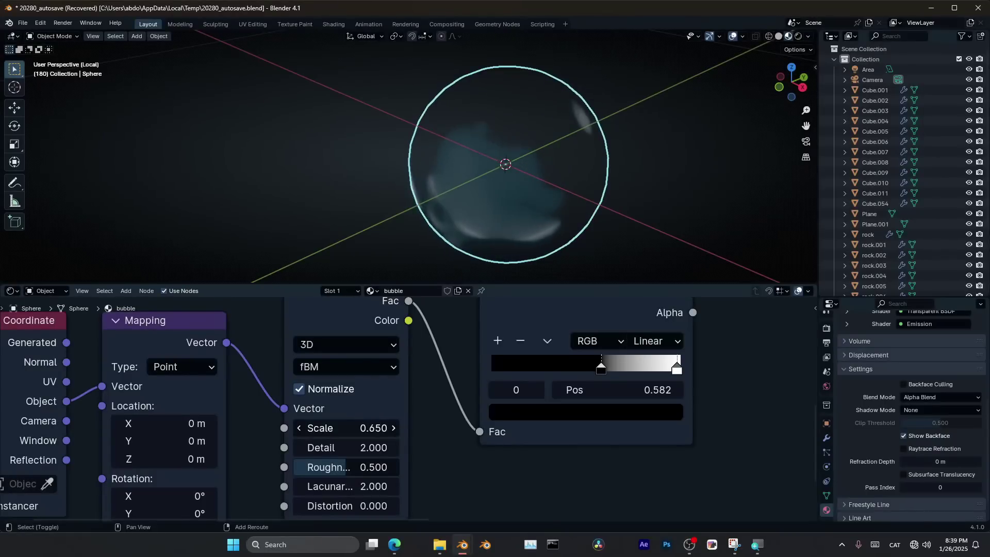
- Move the Fresnel Color Ramp's white stop to 0.459 and adjust the Fresnel IOR
scroll(268, 377, "down", 3)
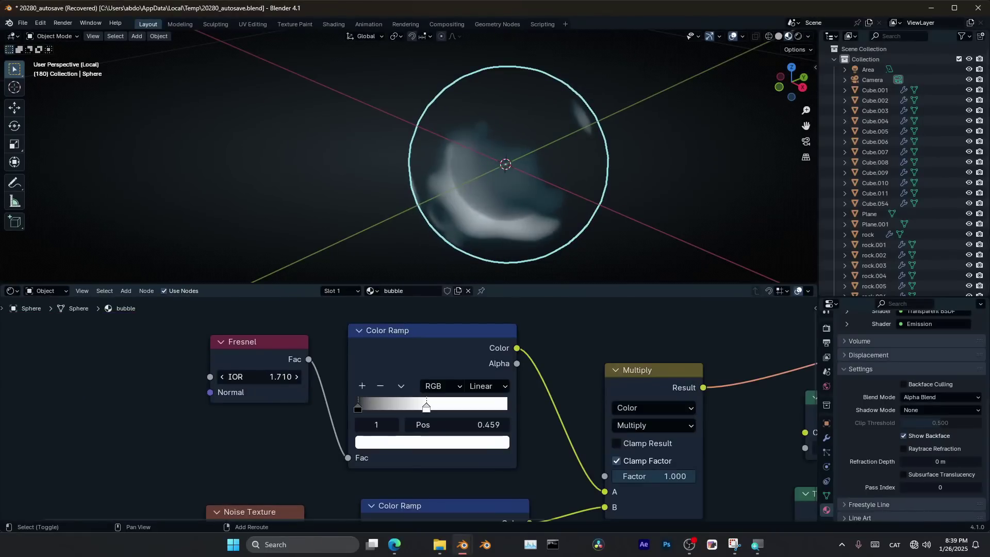
left_click_drag(258, 377, 253, 377)
scroll(454, 201, "down", 4)
- Raise the bubble material's Emission strength to 22.210
mouse_move(478, 204)
middle_mouse_down()
mouse_move(555, 159)
mouse_move(461, 199)
middle_mouse_up()
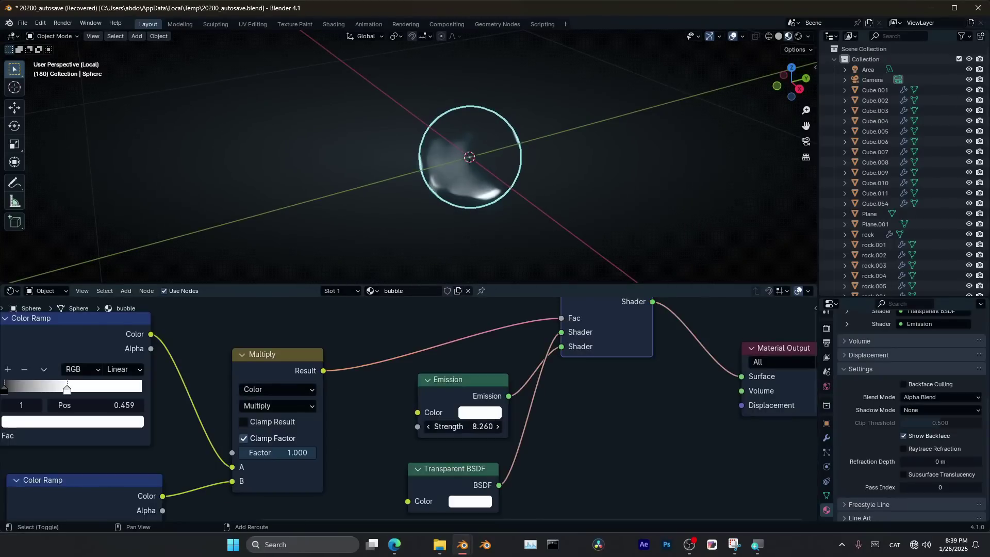
left_click_drag(463, 426, 511, 427)
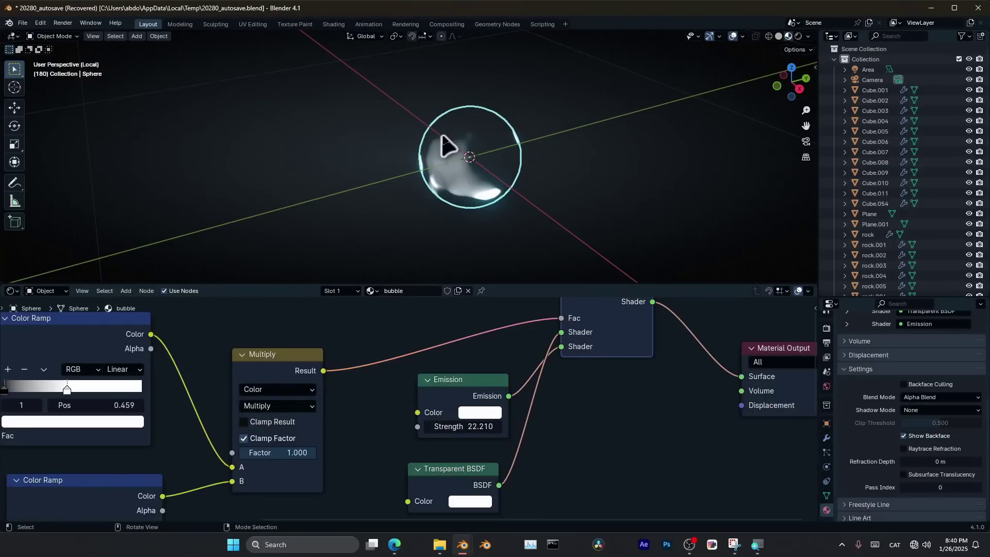
middle_click_drag(443, 139, 497, 172)
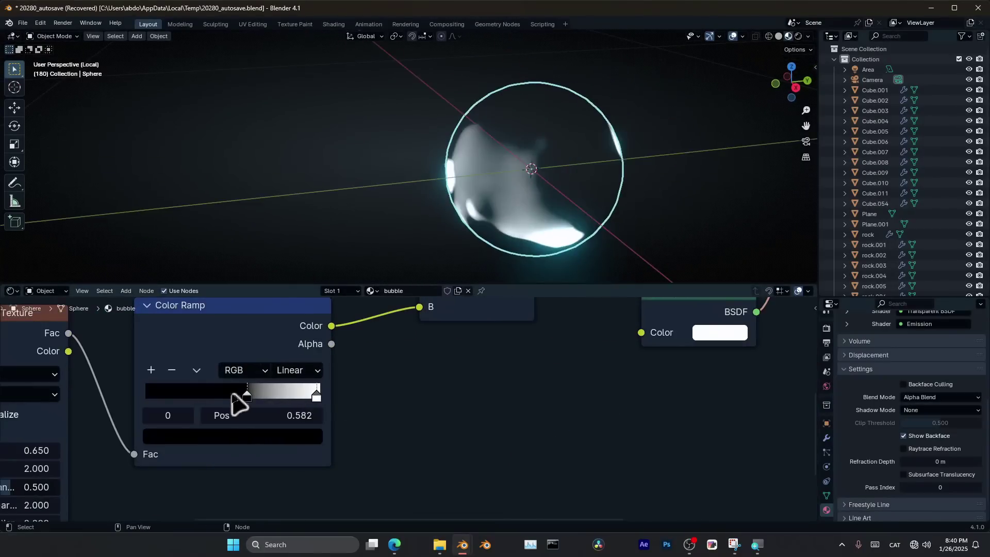
- Move the noise Color Ramp's black stop slightly toward the start and its white stop to 0.618
mouse_move(232, 394)
left_mouse_down()
mouse_move(194, 394)
mouse_move(216, 394)
left_mouse_up()
left_click_drag(308, 395, 242, 394)
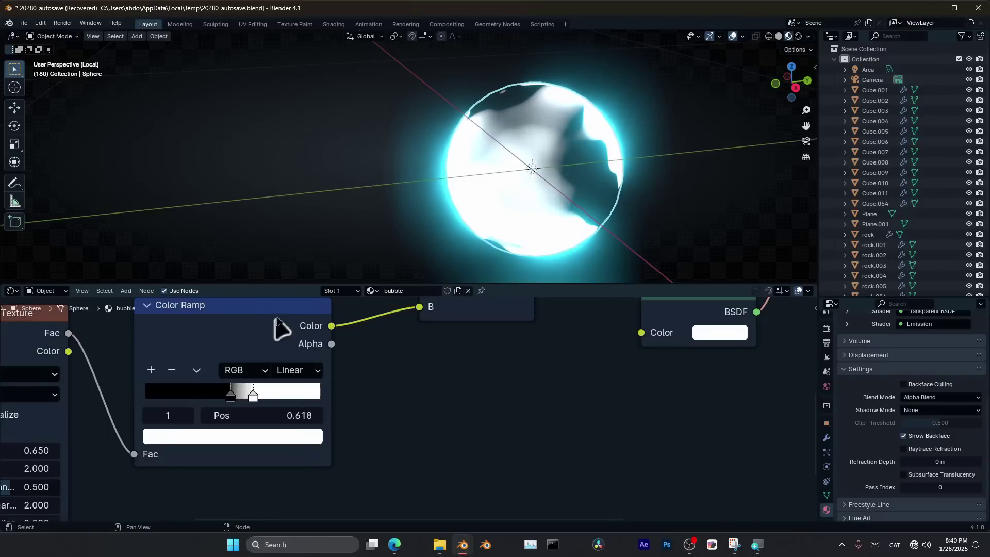
middle_click_drag(279, 327, 304, 395)
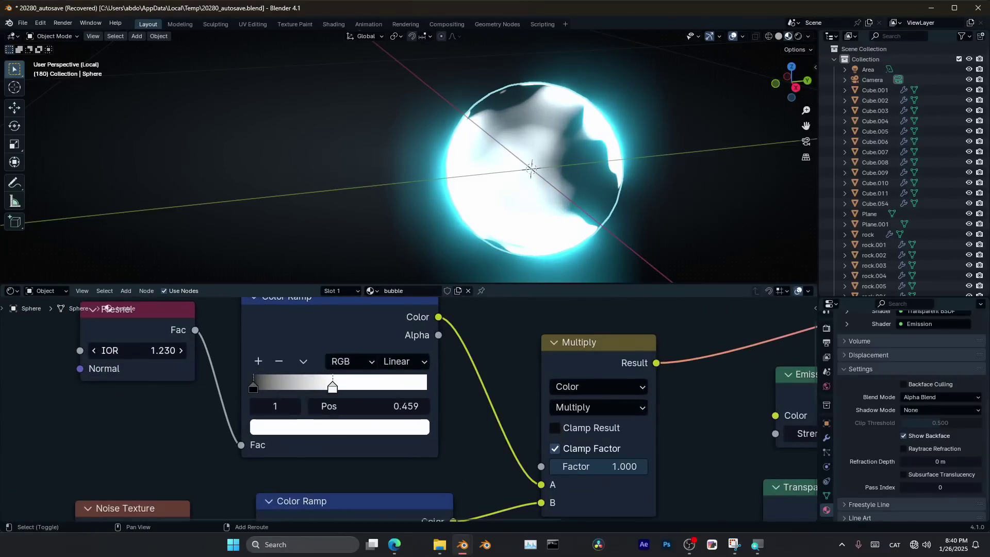
- Lower the Fresnel IOR to 1.020 so the glow stays on the bubble's rim
left_click_drag(137, 350, 115, 350)
scroll(466, 227, "down", 4)
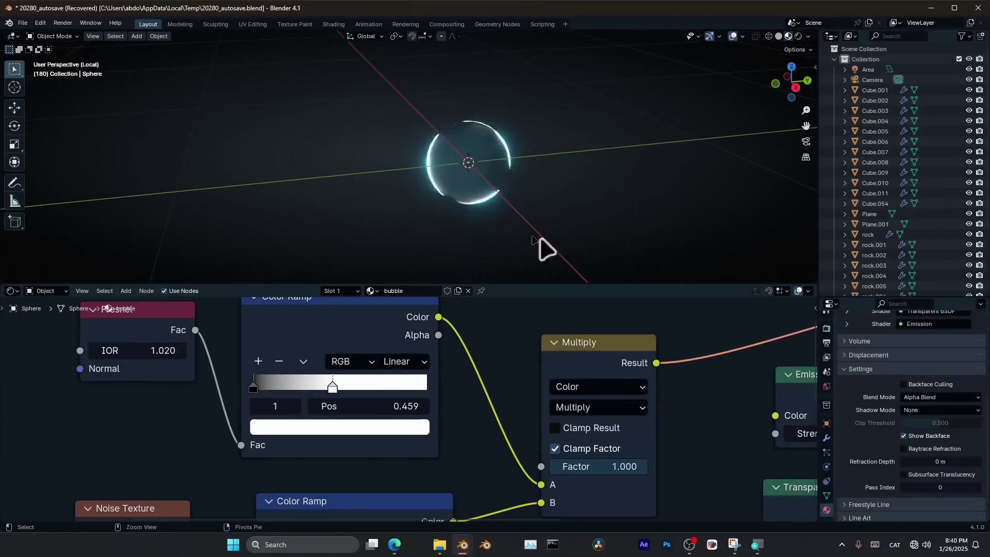
mouse_move(539, 240)
middle_mouse_down()
mouse_move(532, 195)
mouse_move(490, 183)
mouse_move(571, 216)
mouse_move(547, 232)
middle_mouse_up()
scroll(197, 377, "down", 4)
scroll(217, 387, "up", 3)
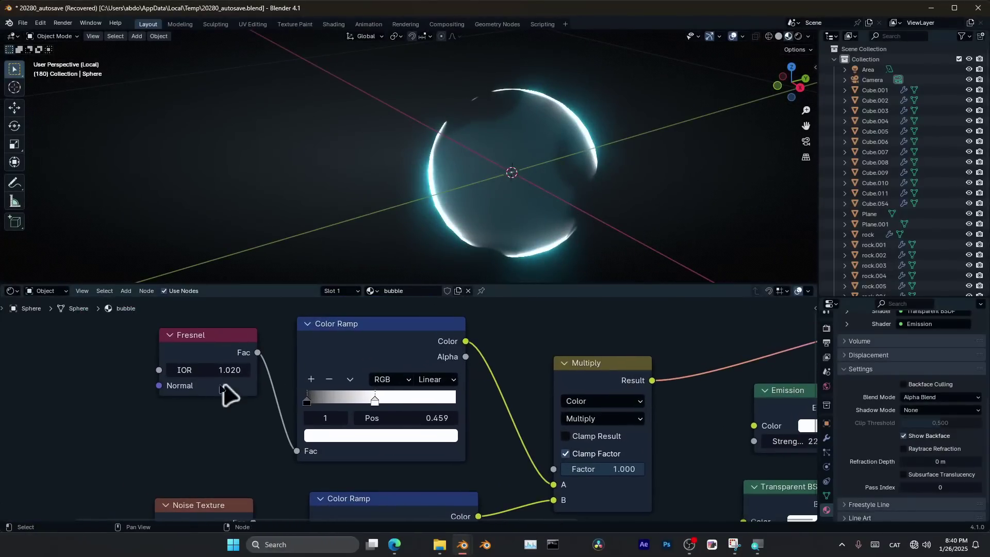
- Try a Detail value of 15 on the bubble's Noise Texture
middle_click_drag(211, 393, 292, 394)
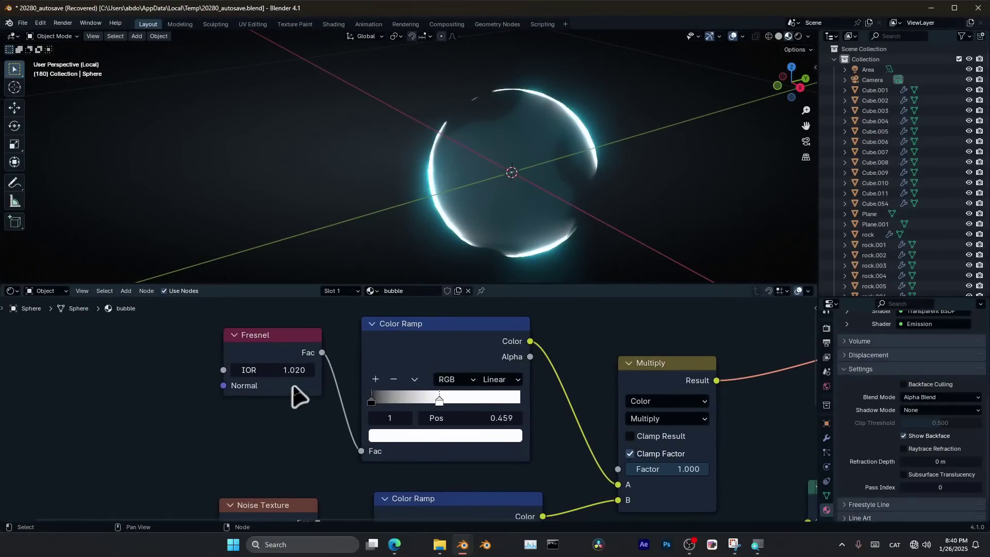
scroll(369, 428, "down", 5)
scroll(436, 473, "up", 1)
middle_click_drag(438, 474, 380, 393)
scroll(378, 446, "up", 1)
middle_click_drag(378, 447, 394, 413)
scroll(312, 445, "down", 2)
middle_click_drag(304, 450, 398, 413)
scroll(359, 444, "up", 4)
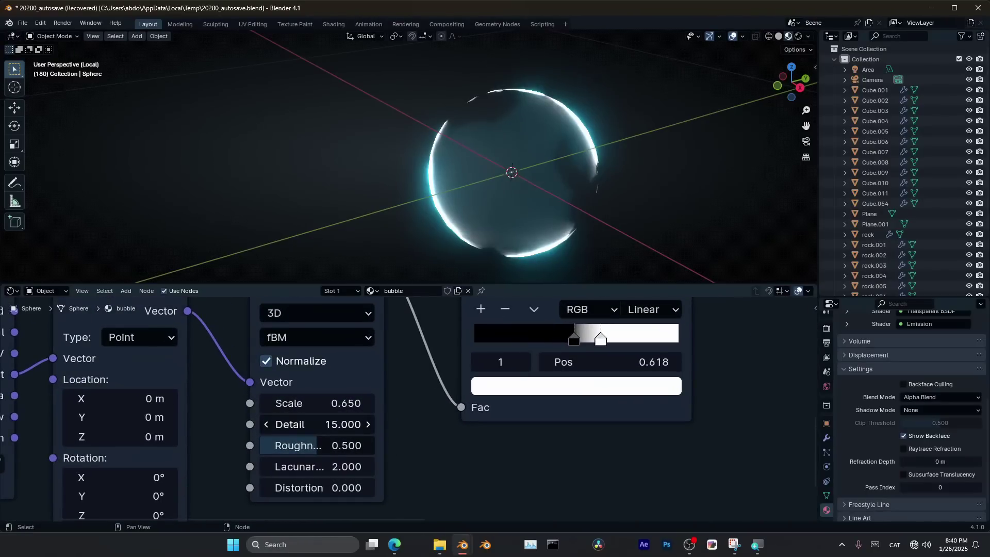
scroll(525, 280, "down", 5)
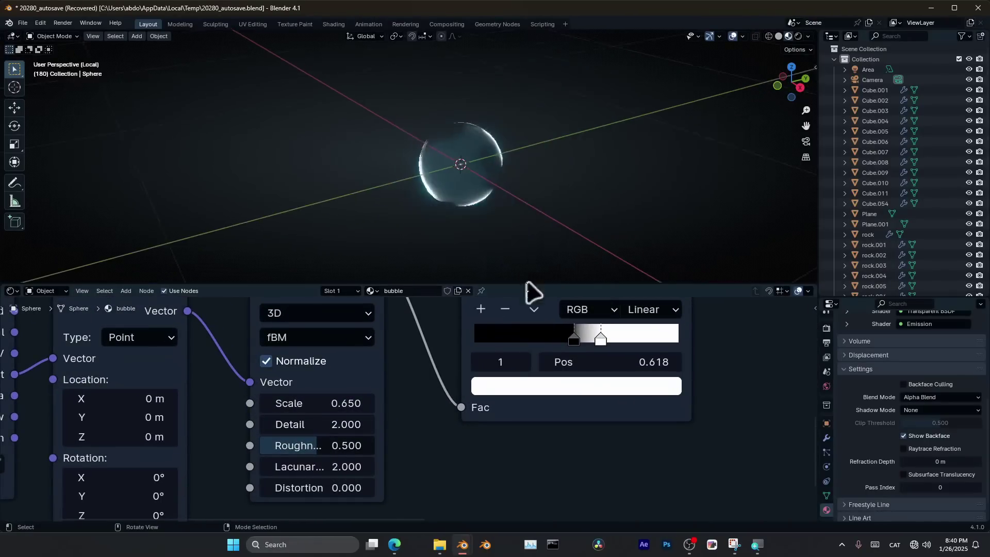
scroll(472, 410, "down", 6)
middle_click_drag(374, 440, 411, 455)
scroll(409, 420, "up", 4)
scroll(475, 169, "down", 3)
scroll(472, 172, "down", 2)
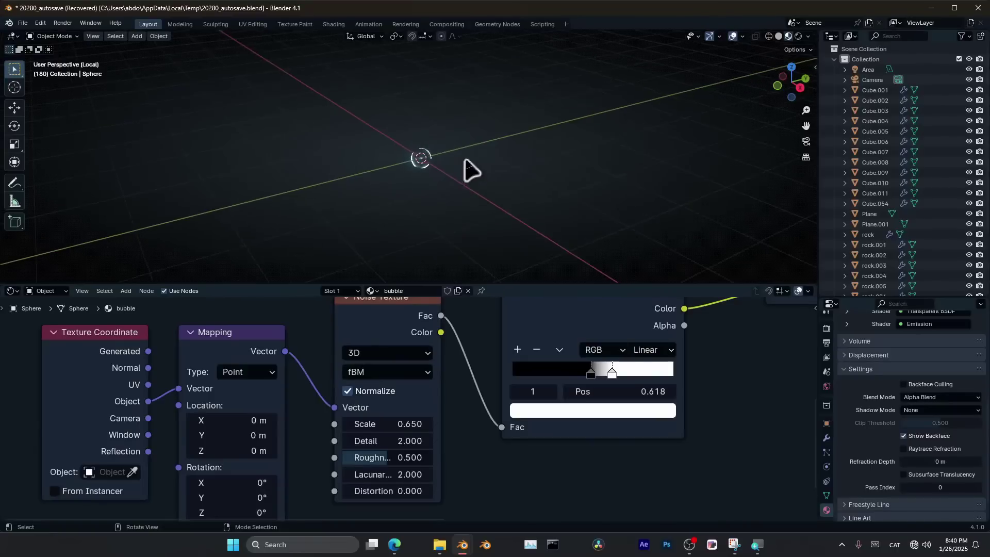
- Leave the sphere's local view, maximize the 3D viewport and show the whole scene in solid shading
middle_click_drag(468, 170, 522, 198)
key("KP_Divide")
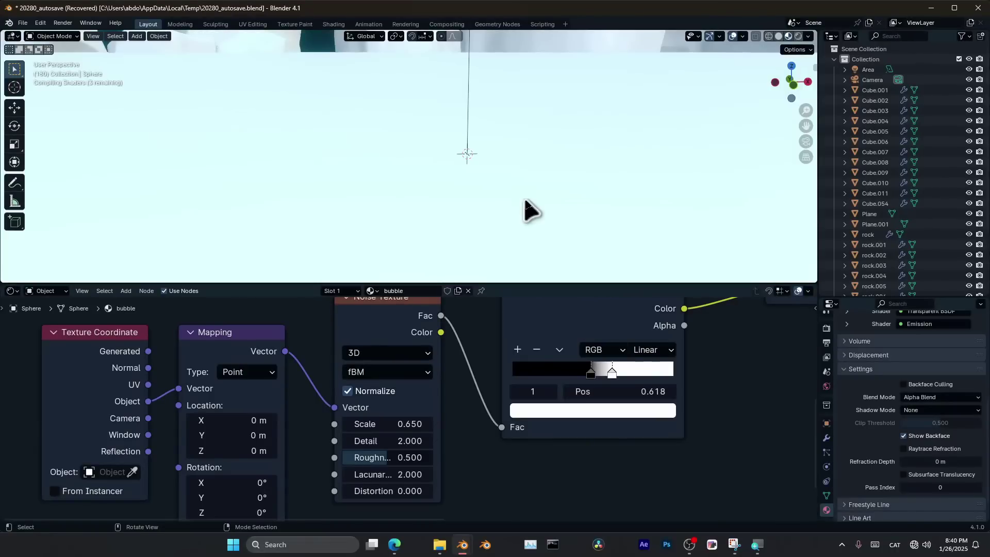
scroll(527, 178, "down", 3)
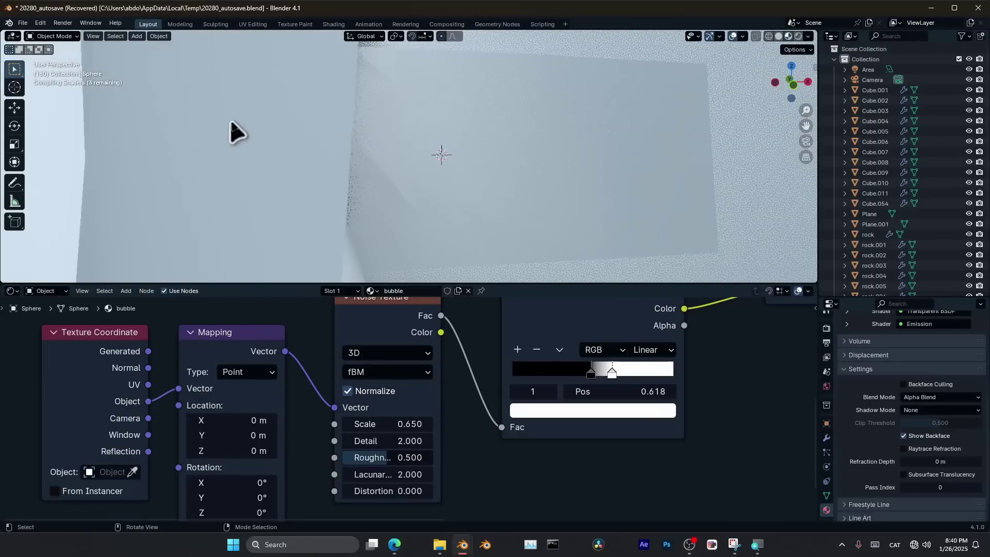
scroll(442, 188, "down", 5)
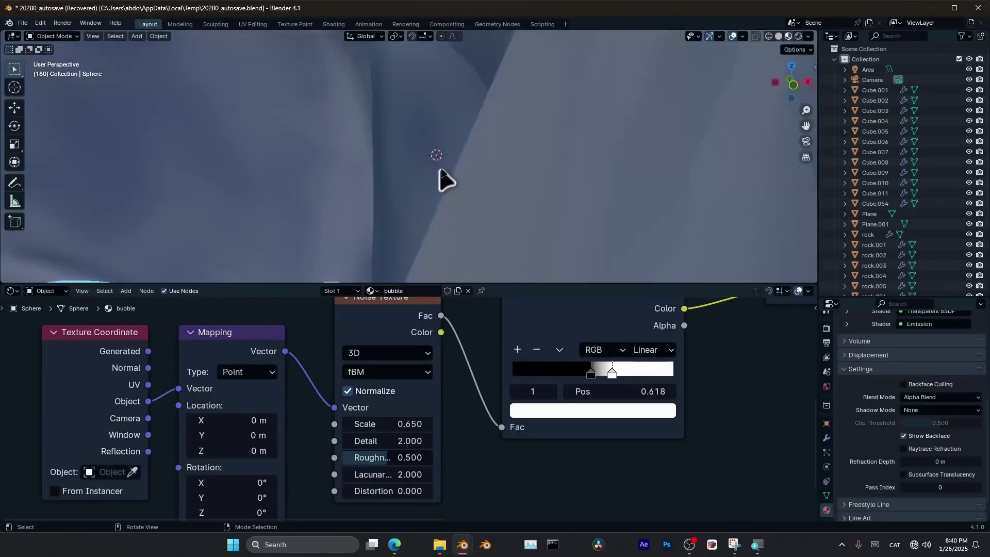
middle_click_drag(442, 188, 471, 154)
scroll(457, 195, "up", 6)
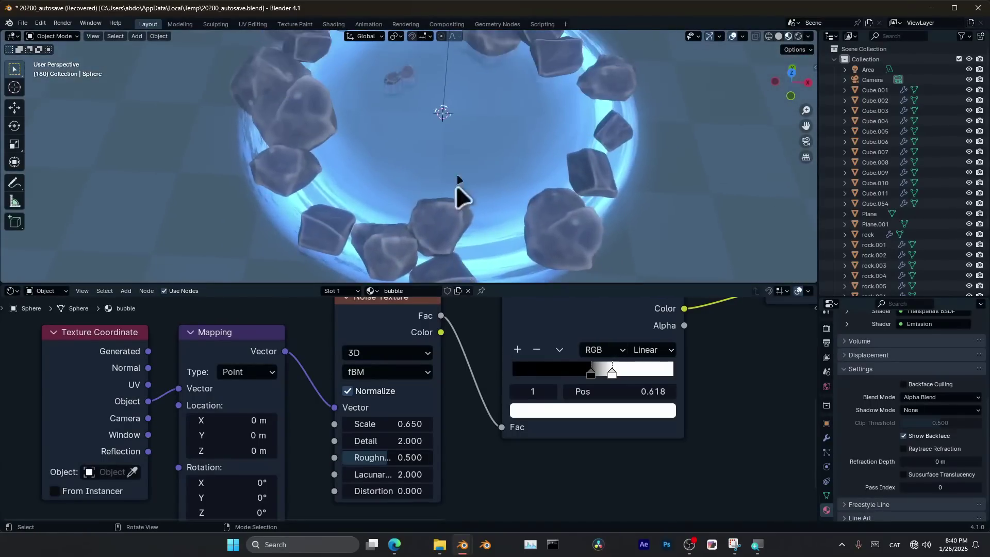
key("ctrl+space")
scroll(472, 186, "down", 6)
key("z")
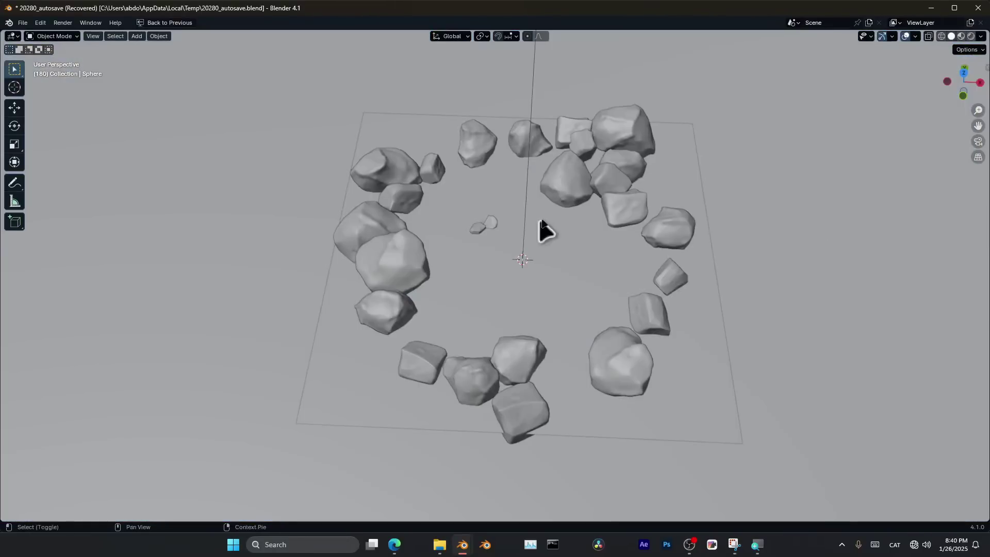
- Add a cube at the scene's center and scale it up to enclose the ring of rocks
key("shift+a")
mouse_move(504, 203)
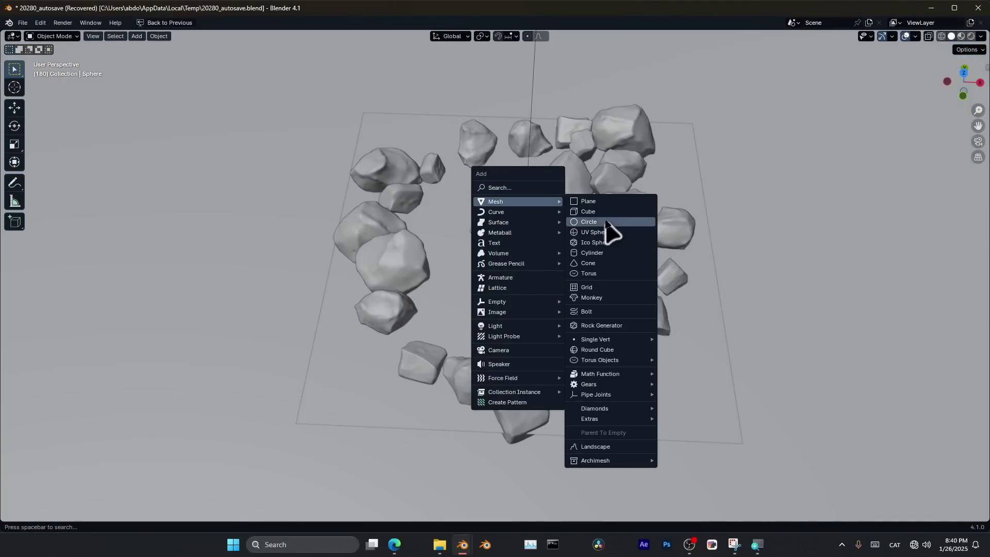
left_click(604, 212)
scroll(604, 211, "down", 6)
key("s")
left_click(231, 240)
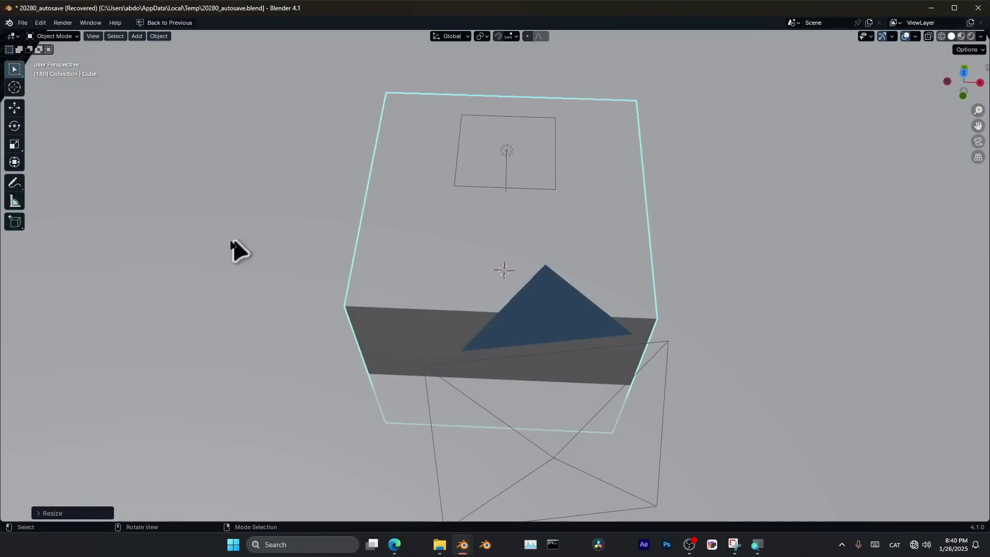
- In Edit Mode, select the cube's four bottom vertices and move them up along Z toward the ground plane
middle_click_drag(418, 310, 468, 320)
key("Tab")
scroll(510, 356, "down", 4)
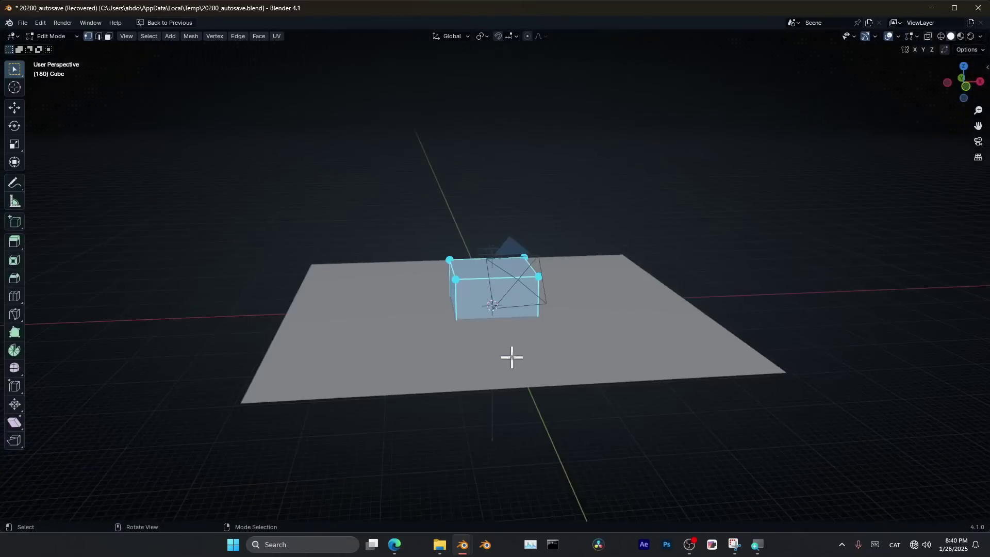
middle_click_drag(510, 356, 475, 286)
left_click_drag(606, 382, 323, 484)
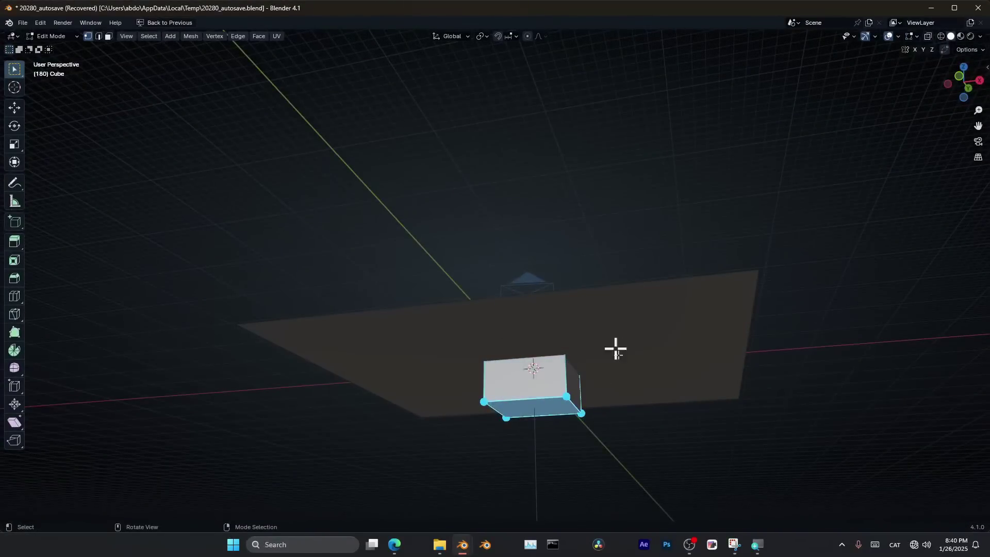
scroll(595, 347, "up", 5)
mouse_move(615, 313)
middle_mouse_down()
mouse_move(594, 347)
mouse_move(592, 380)
middle_mouse_up()
key("g")
key("z")
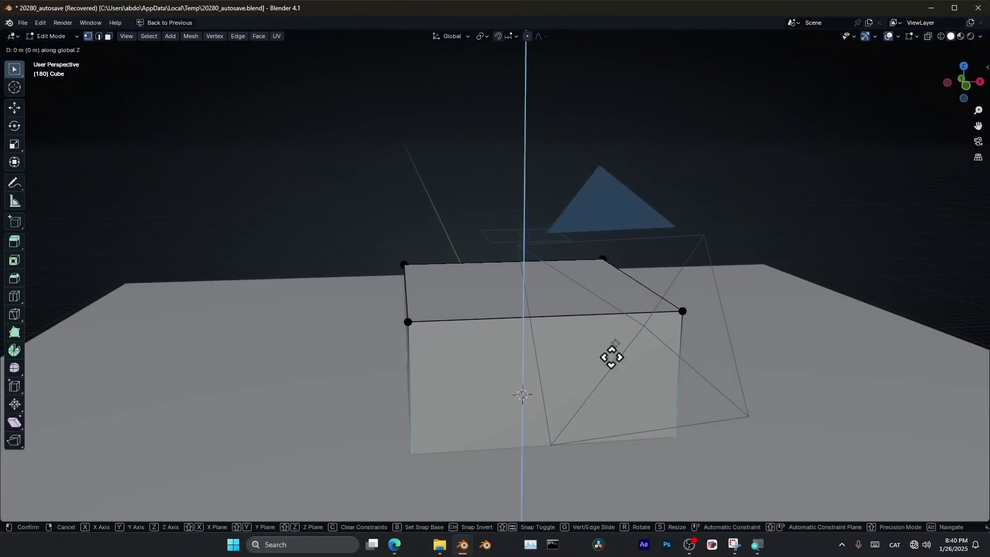
left_click(598, 334)
- Raise the cube's bottom vertices about 0.66 m further along Z, leave Edit Mode and restore the full editor layout
middle_click_drag(597, 334, 653, 295)
key("g")
key("z")
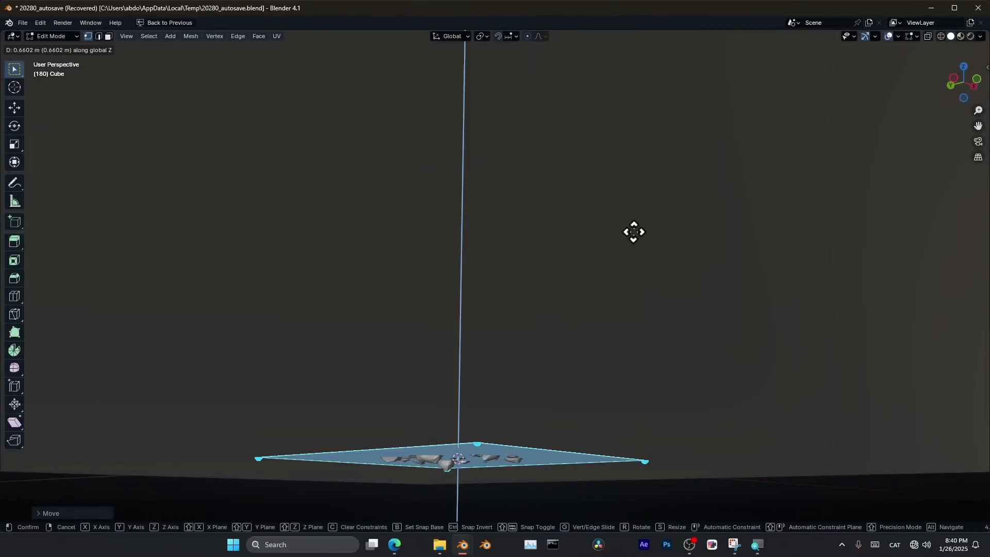
left_click(634, 232)
middle_click_drag(634, 232, 615, 276)
key("Tab")
scroll(626, 226, "down", 6)
key("ctrl+space")
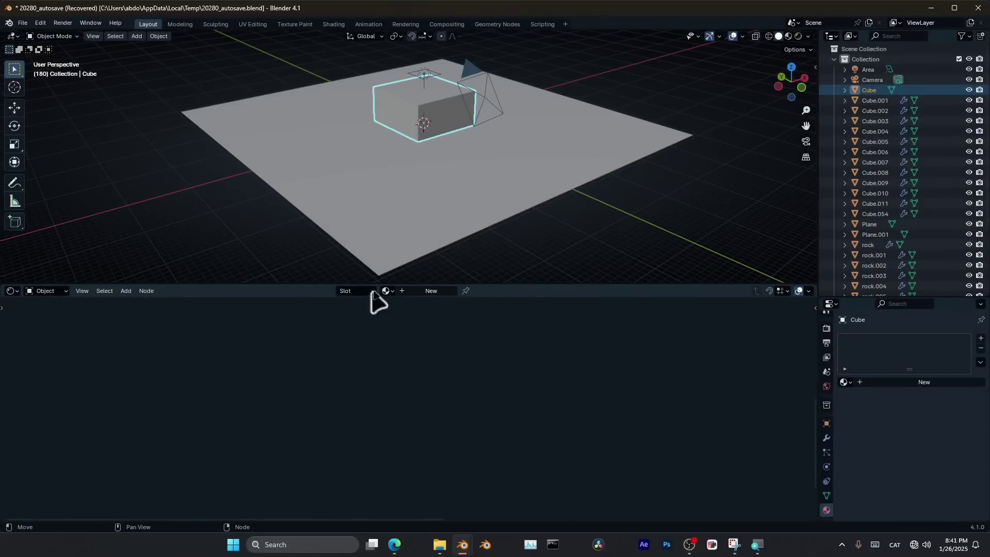
- Switch the node area to the Geometry Node Editor and create a new node tree for the cube
left_click(11, 291)
left_click(44, 376)
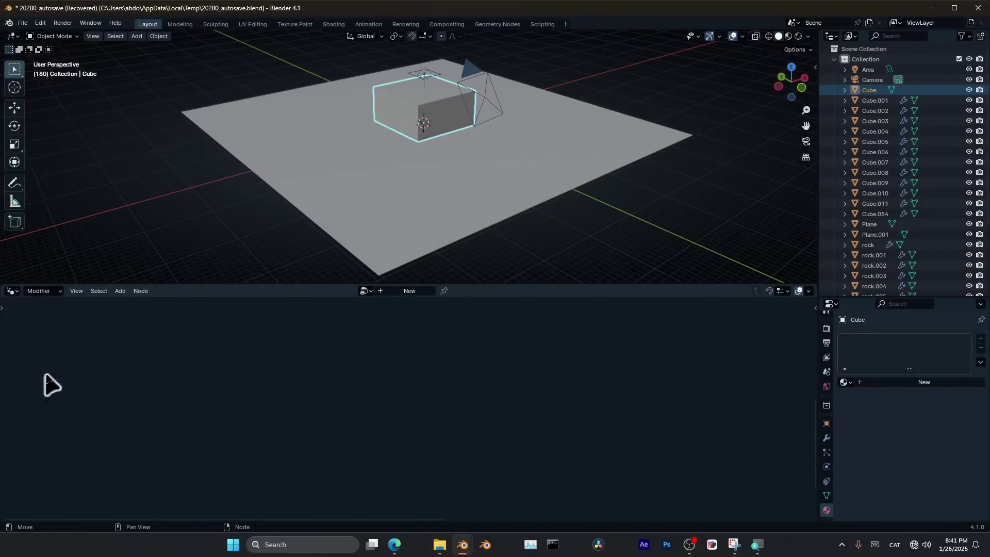
left_click(413, 292)
key("Home")
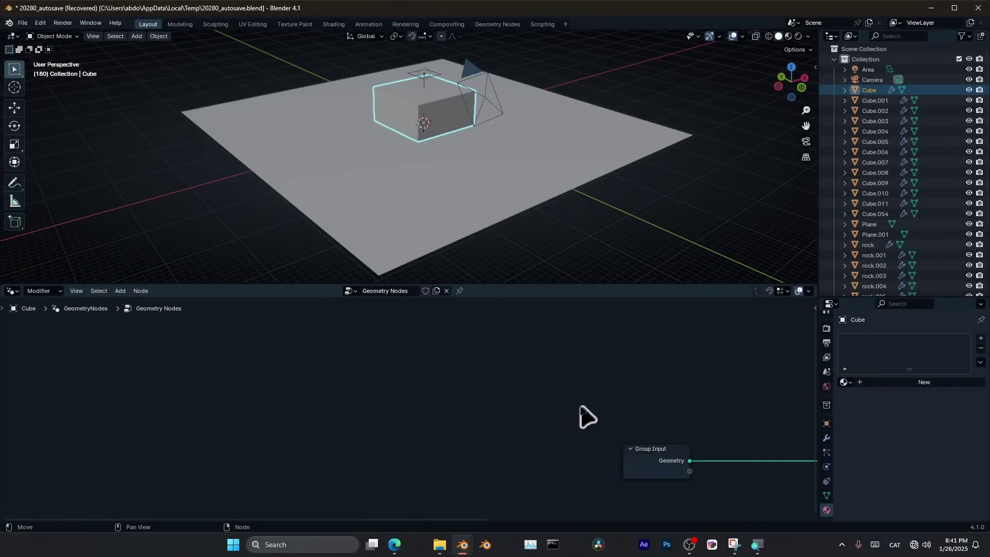
- Insert a Mesh to Volume node between Group Input and Group Output
key("shift+a")
left_click(356, 299)
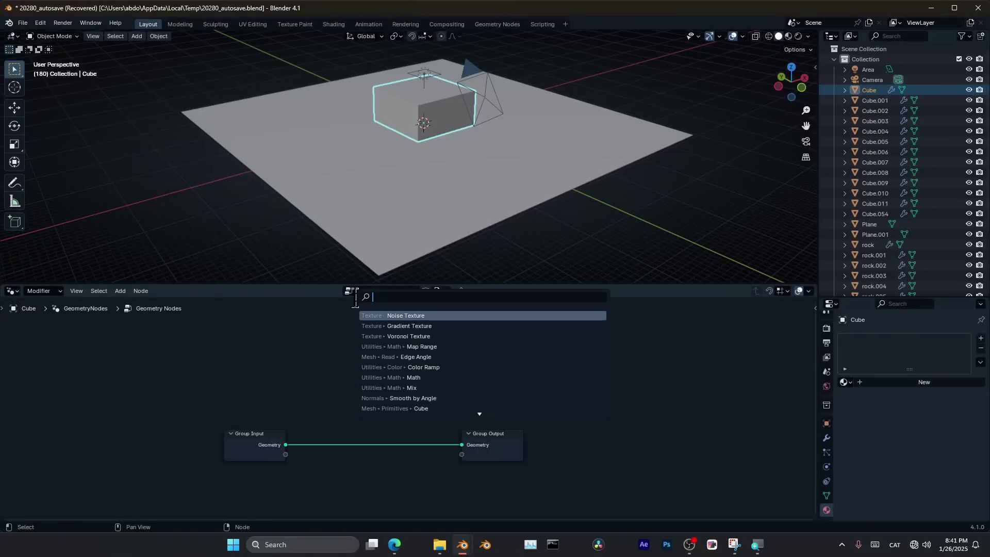
type("mes")
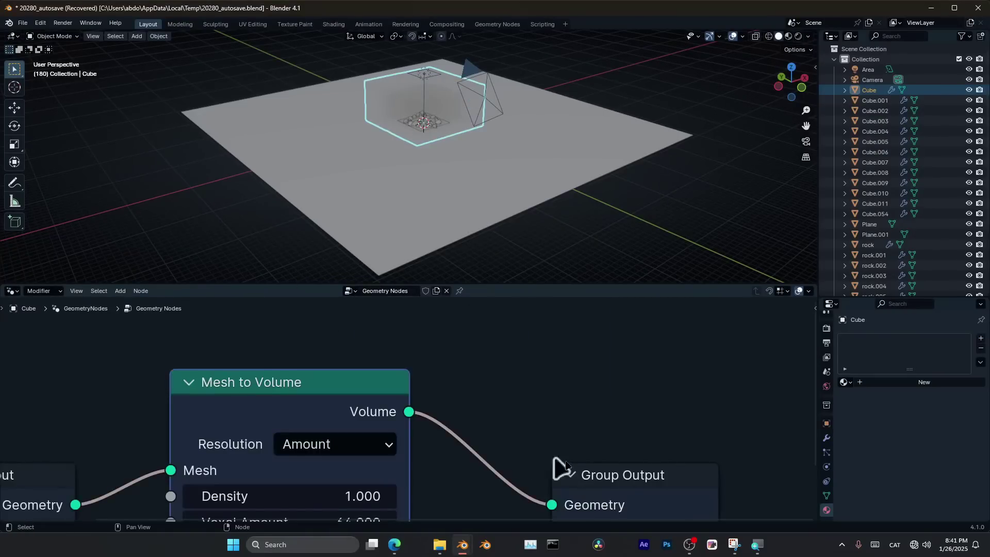
- Move Group Output aside and insert a Distribute Points in Volume node after Mesh to Volume
left_click_drag(621, 487, 711, 425)
key("Home")
key("shift+a")
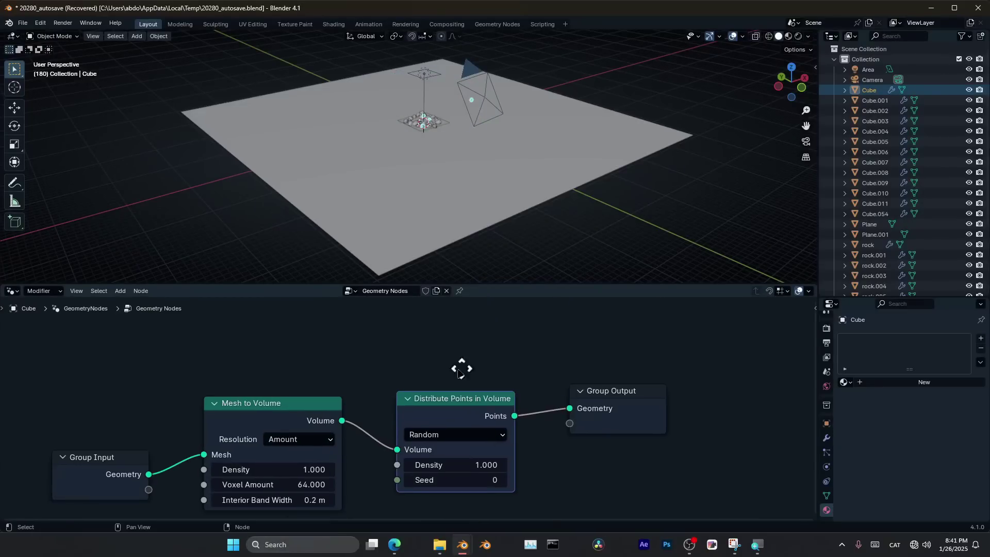
scroll(460, 367, "up", 3)
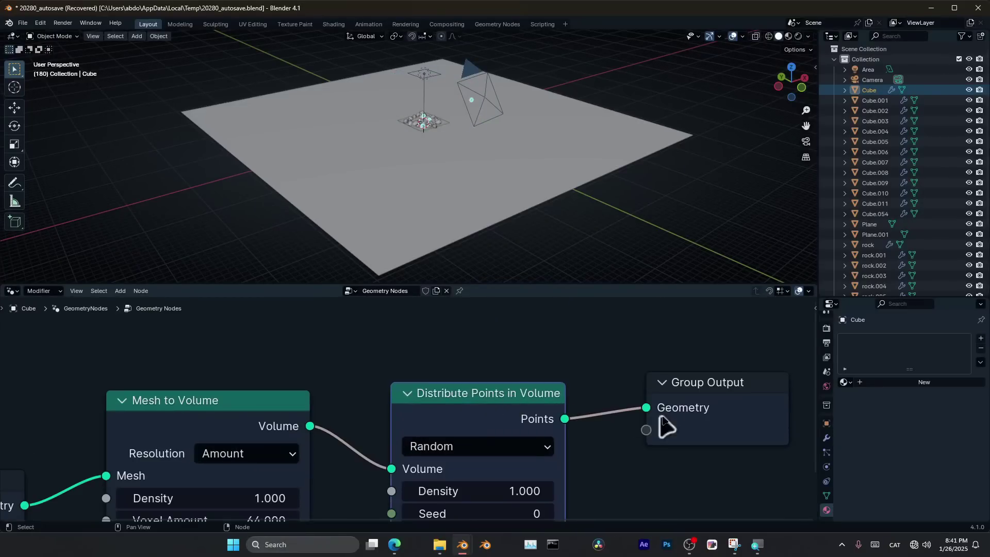
- Insert an Instance on Points node between Distribute Points in Volume and Group Output
key("q")
left_click(610, 382)
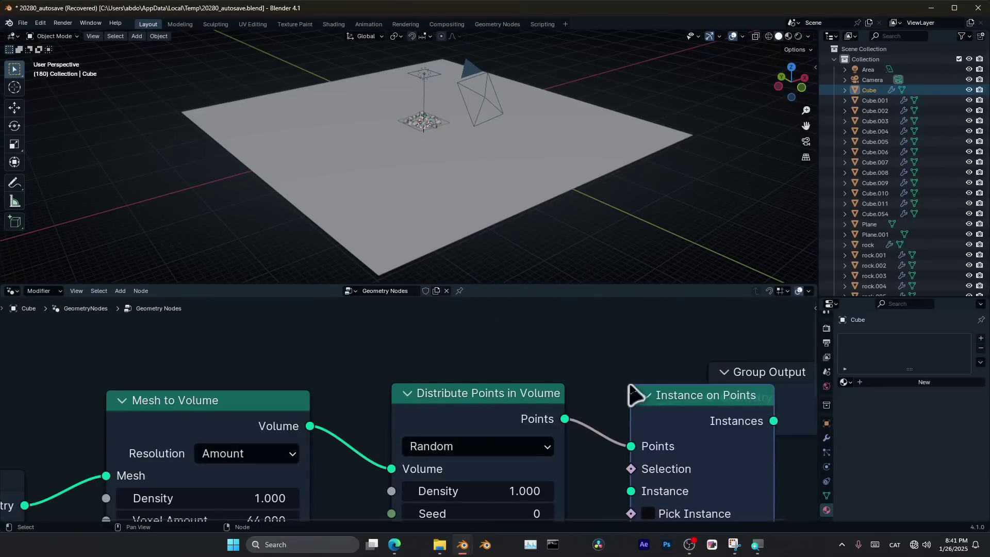
left_click(635, 390)
scroll(639, 392, "down", 1)
middle_click_drag(641, 392, 597, 356)
scroll(500, 130, "up", 5)
scroll(557, 243, "down", 5)
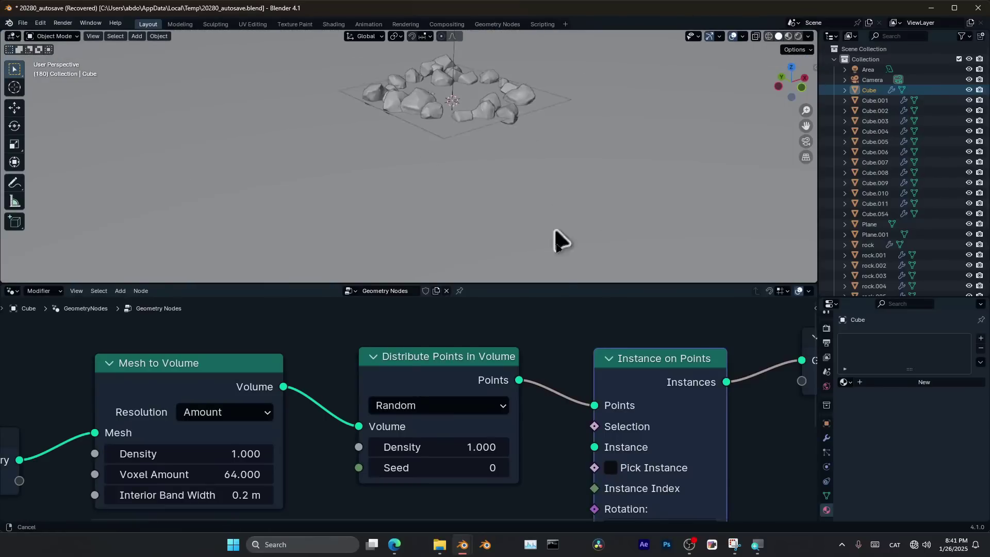
- View the scene through the camera in wireframe and select the bubble sphere to locate it in the object list
key("KP_0")
scroll(504, 184, "up", 6)
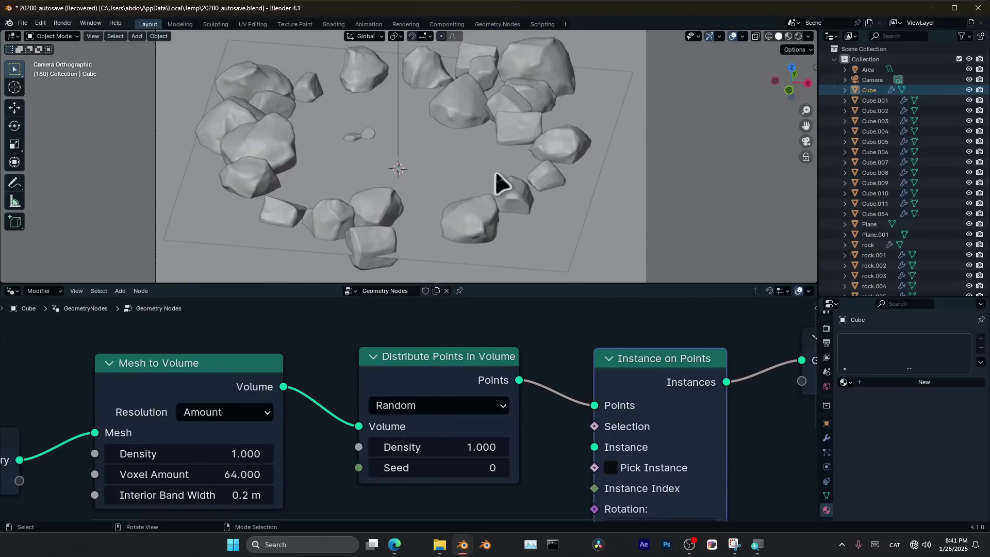
key("shift+z")
left_click(391, 213)
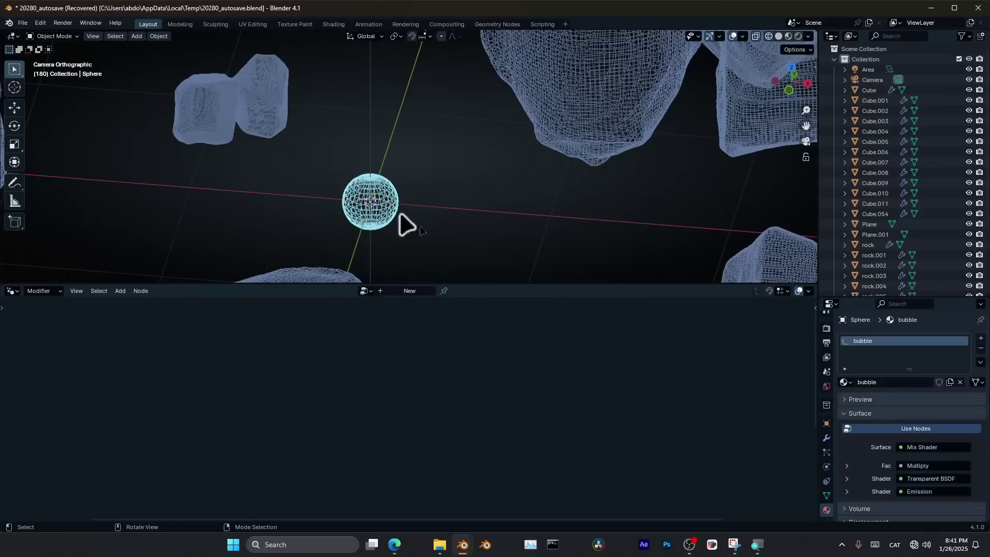
scroll(869, 183, "down", 5)
scroll(442, 243, "down", 8)
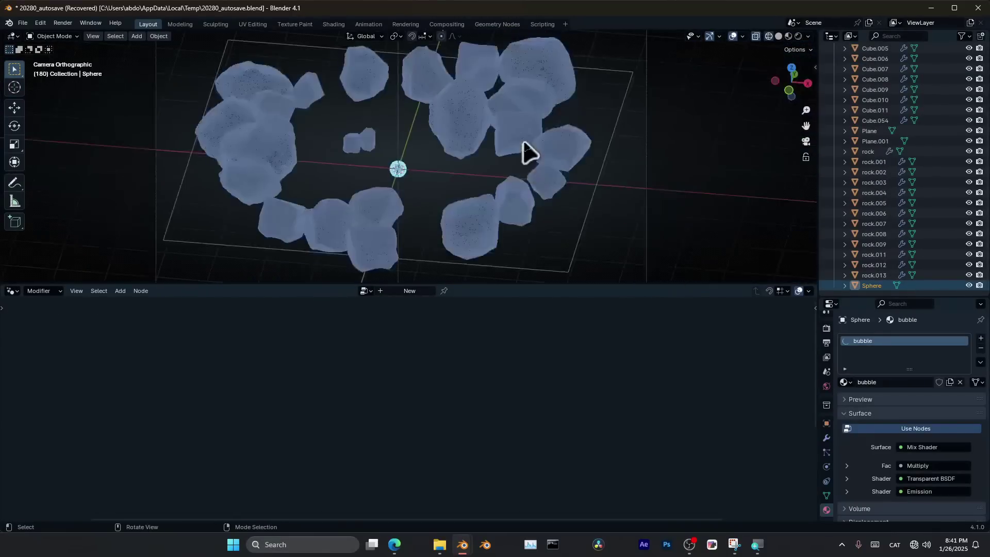
- Reselect the Cube and add an Object Info node for the Sphere to its node tree
middle_click_drag(489, 125, 463, 162)
scroll(453, 119, "down", 8)
scroll(459, 161, "up", 6)
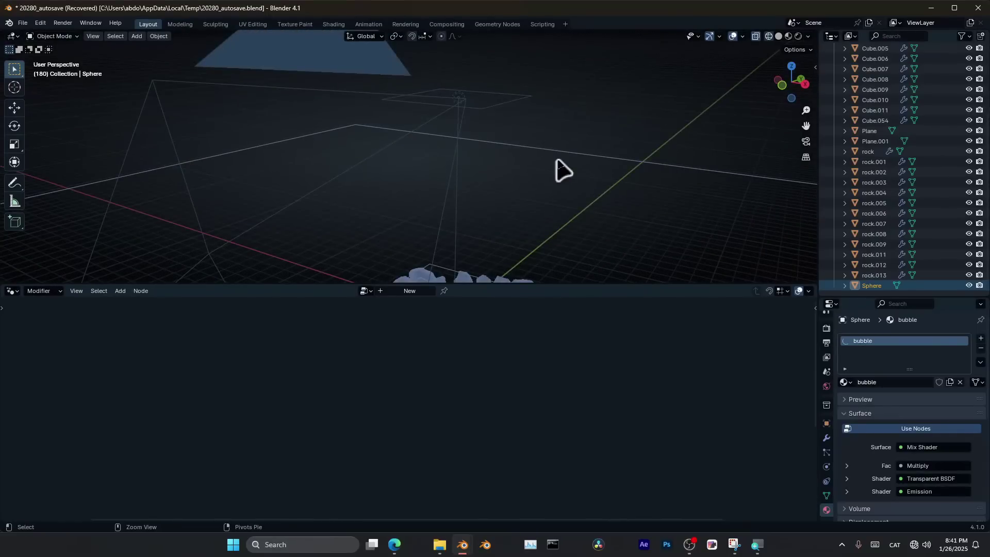
scroll(918, 186, "up", 5)
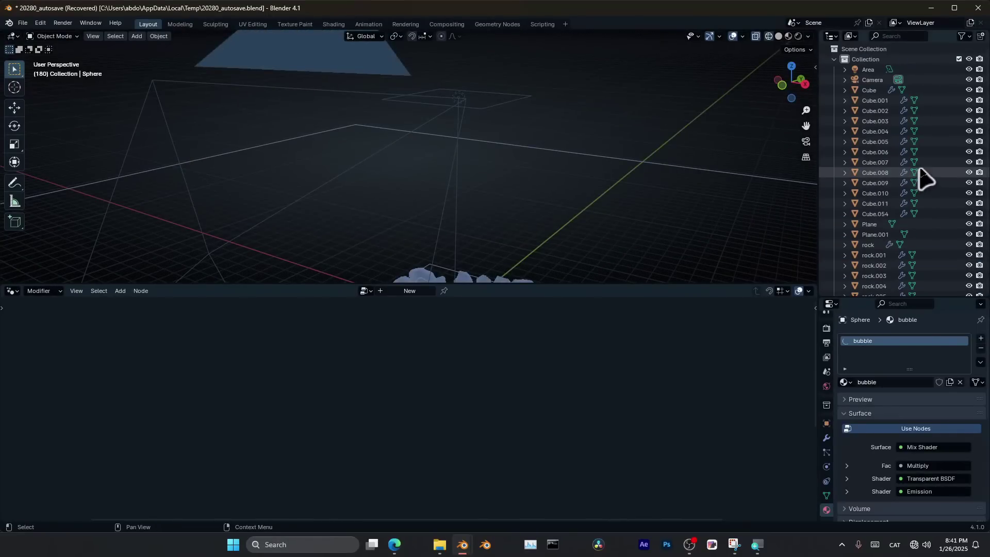
left_click(900, 90)
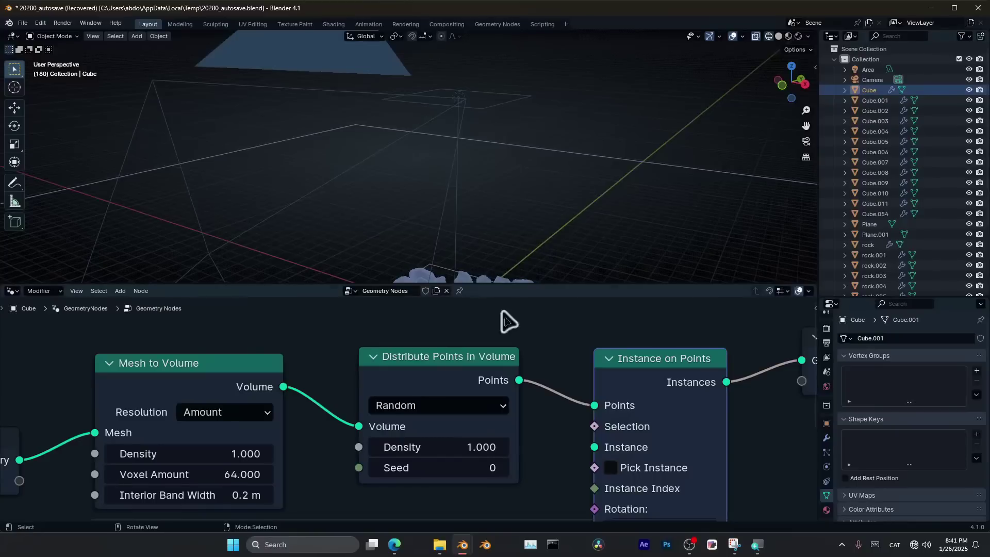
scroll(641, 386, "down", 3)
scroll(939, 258, "down", 5)
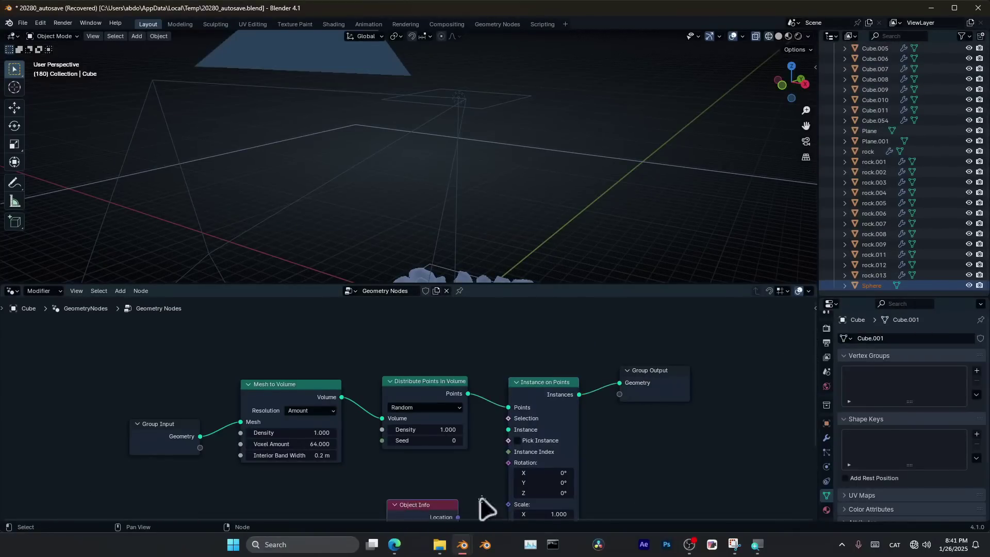
- Pick Sphere as the Object Info node's object and connect its Geometry to the Instance input of Instance on Points
scroll(470, 374, "up", 7)
middle_click_drag(482, 499, 589, 428)
scroll(497, 409, "down", 5)
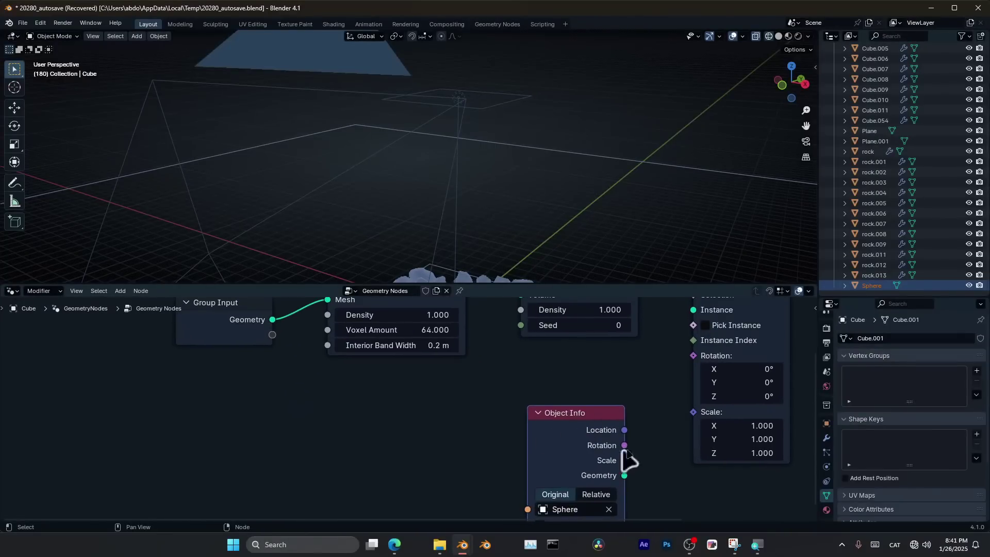
middle_click_drag(628, 456, 504, 447)
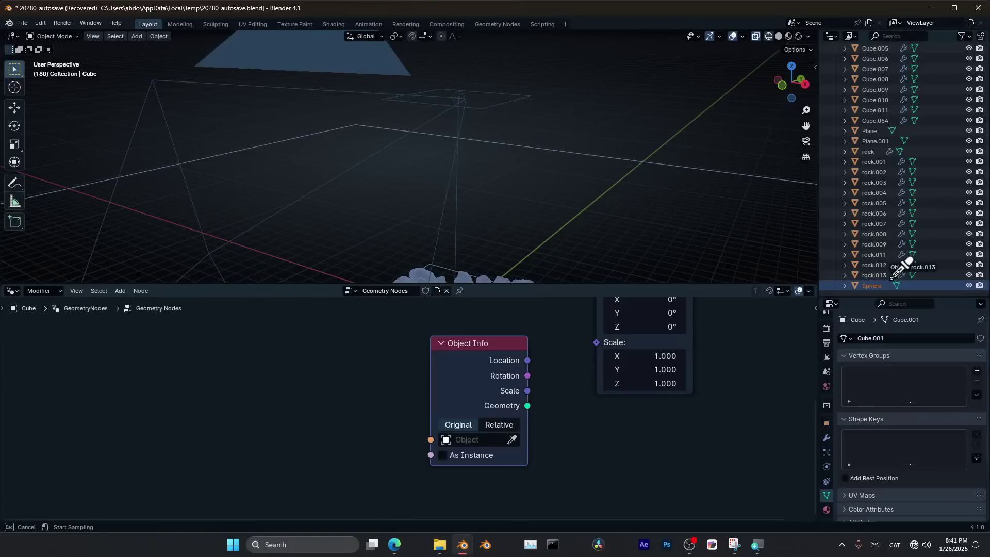
middle_click_drag(712, 382, 673, 475)
left_click_drag(486, 500, 556, 369)
scroll(517, 188, "down", 5)
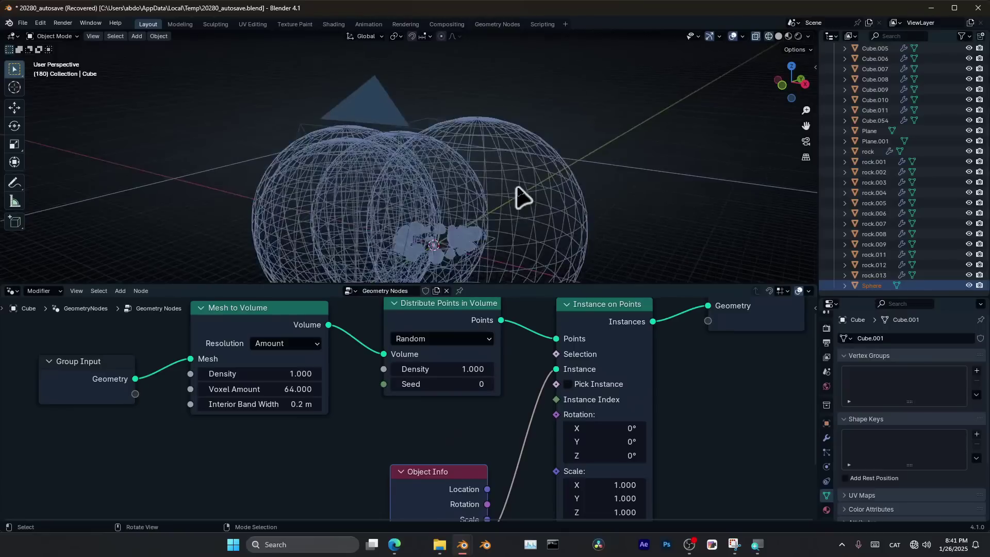
- Set the Density of Distribute Points in Volume to 7.4
key("KP_0")
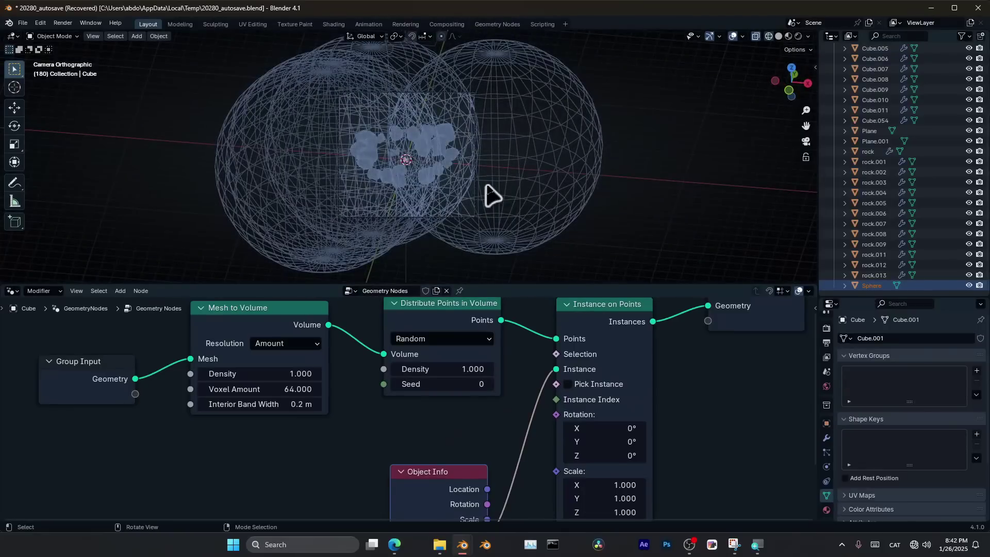
scroll(537, 376, "up", 3)
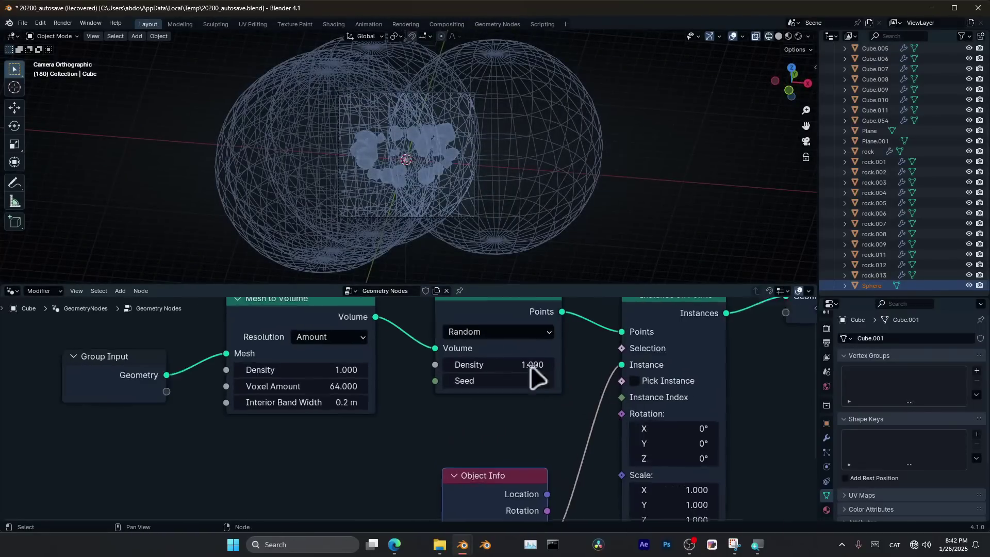
left_click_drag(530, 347, 562, 348)
scroll(539, 345, "down", 7)
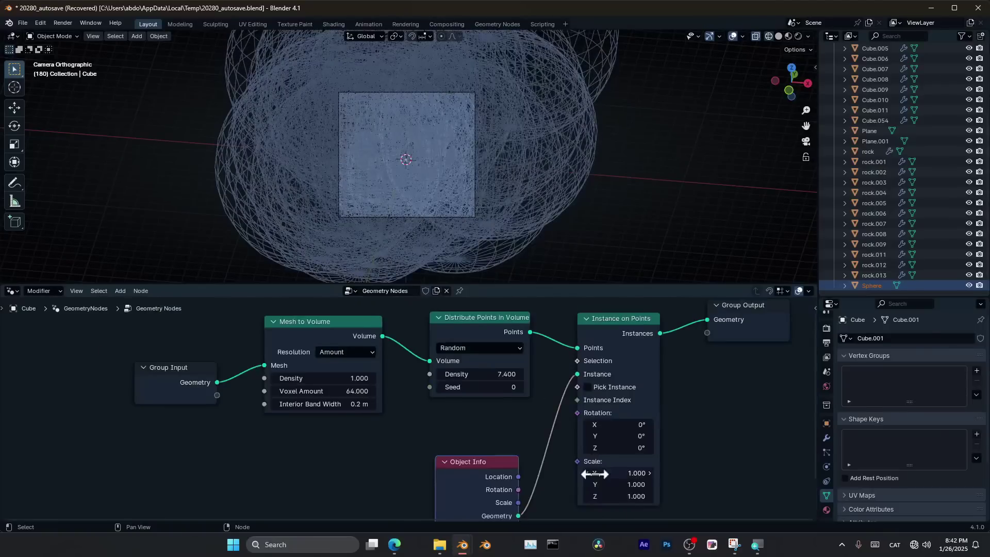
- Reposition the Object Info node below Distribute Points in Volume, farther away from Instance on Points
middle_click_drag(580, 470, 527, 434)
left_click_drag(433, 426, 380, 386)
scroll(568, 433, "down", 5)
middle_click_drag(606, 444, 670, 379)
scroll(671, 379, "up", 2)
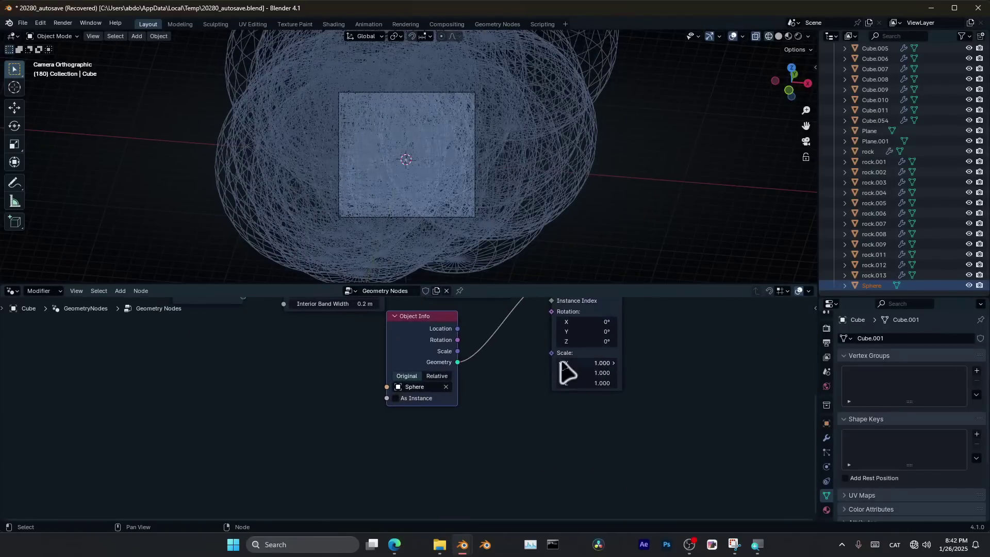
left_click_drag(547, 353, 441, 360)
left_click(477, 421)
key("Escape")
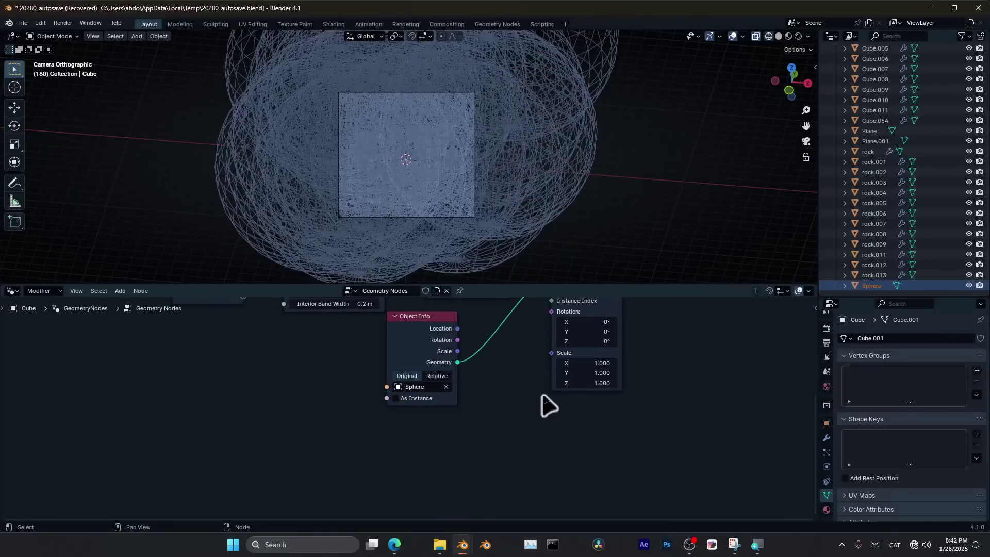
- Add a Random Value node below Object Info and connect its Value to the Scale input of Instance on Points
key("shift+a")
left_click(487, 297)
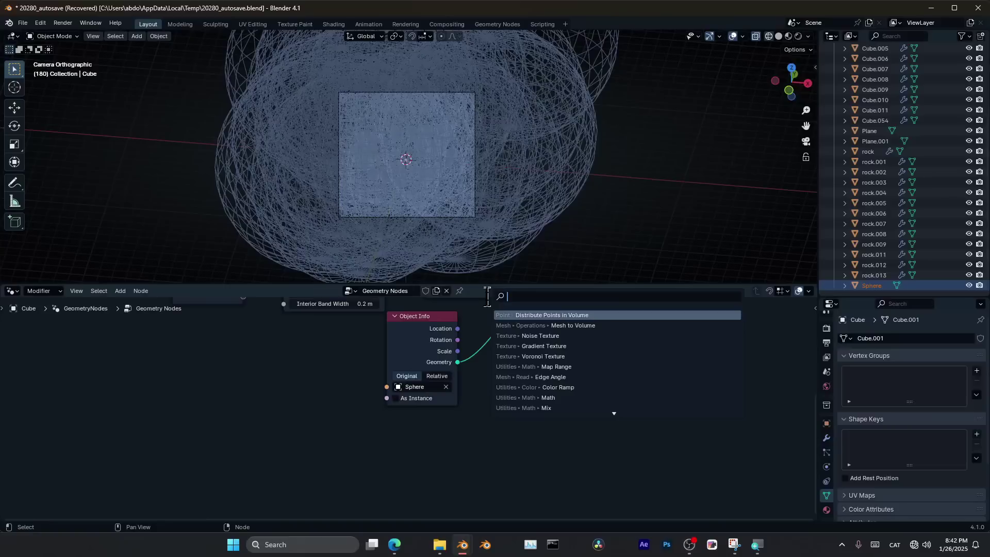
type("rand")
key("Return")
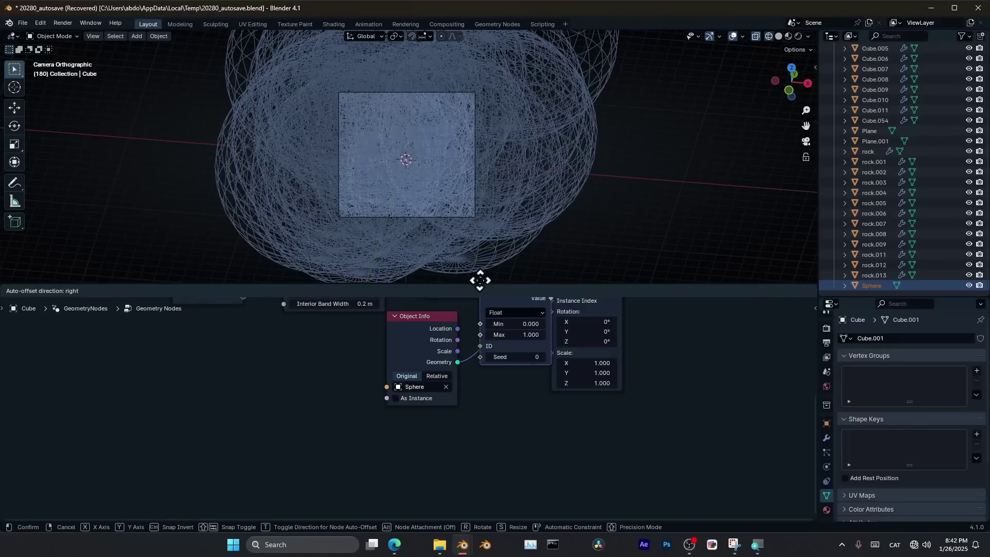
left_click(441, 417)
scroll(526, 440, "up", 5)
middle_click_drag(545, 447, 430, 484)
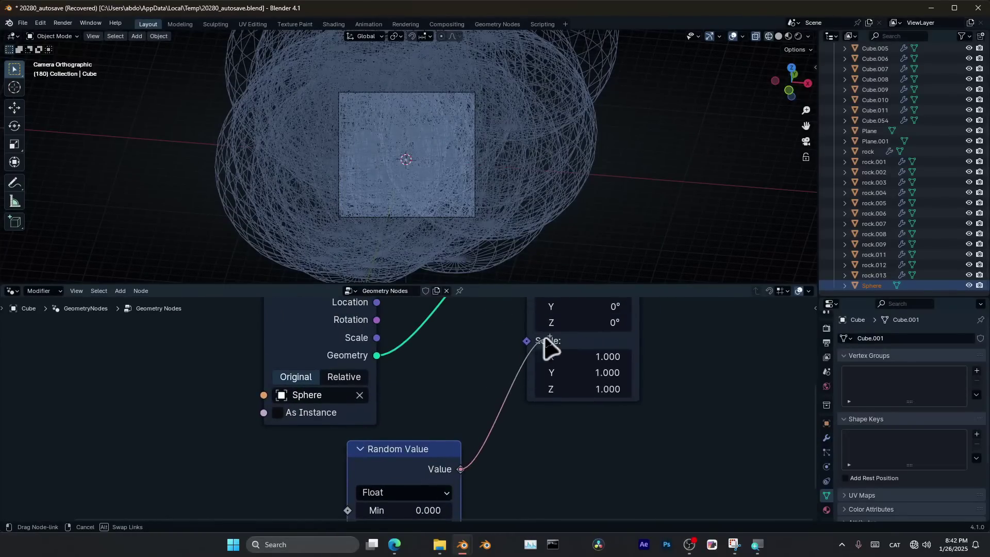
left_click_drag(528, 342, 528, 342)
scroll(545, 413, "up", 2)
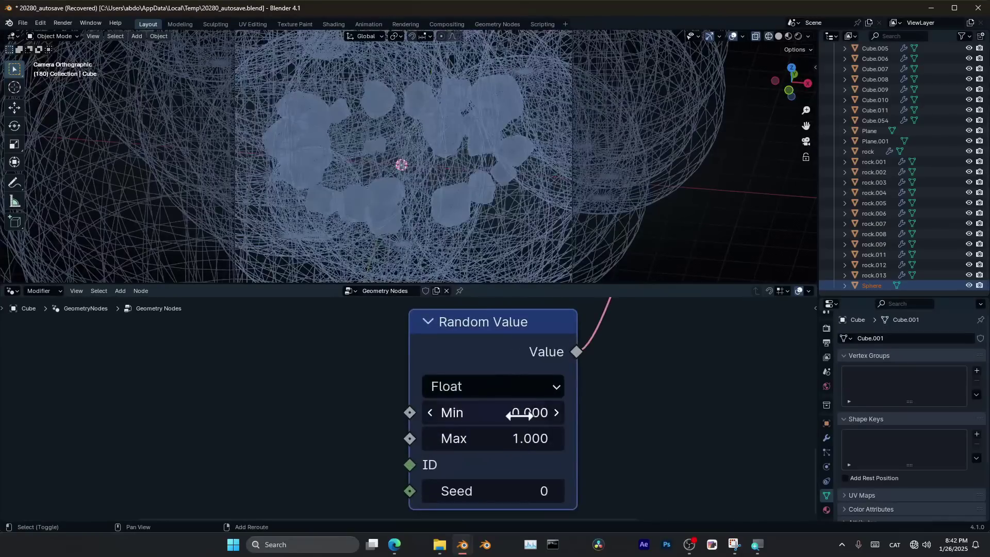
- Switch the viewport to rendered shading and set the Random Value node's Min to -0.06 and Max to 0.08
left_click_drag(519, 415, 540, 444)
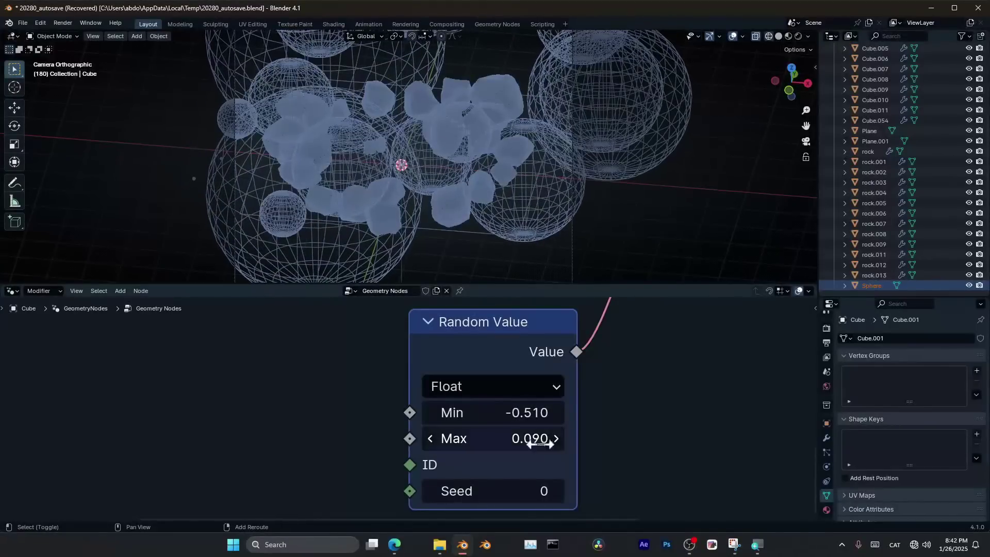
left_click_drag(490, 412, 488, 438)
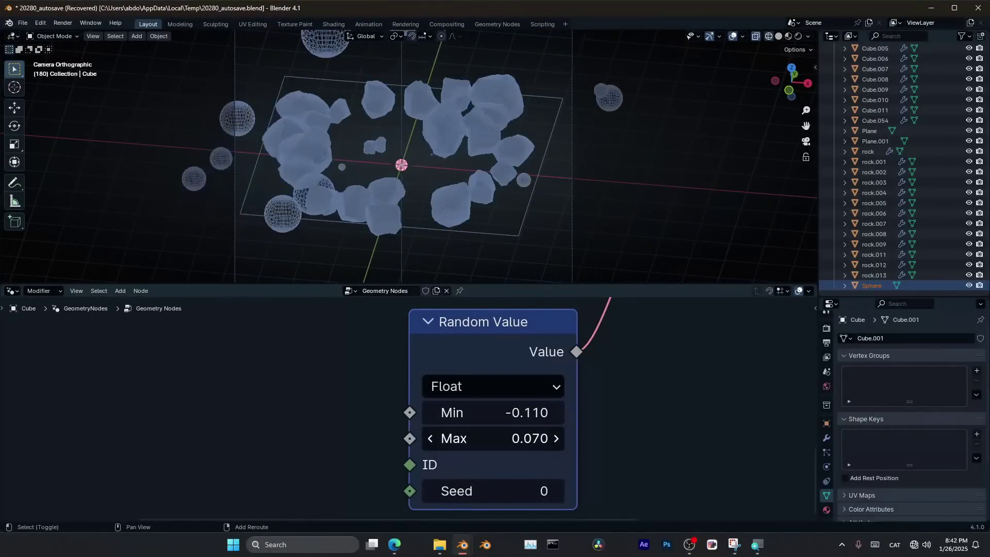
scroll(468, 185, "up", 1)
scroll(466, 165, "down", 2)
key("z")
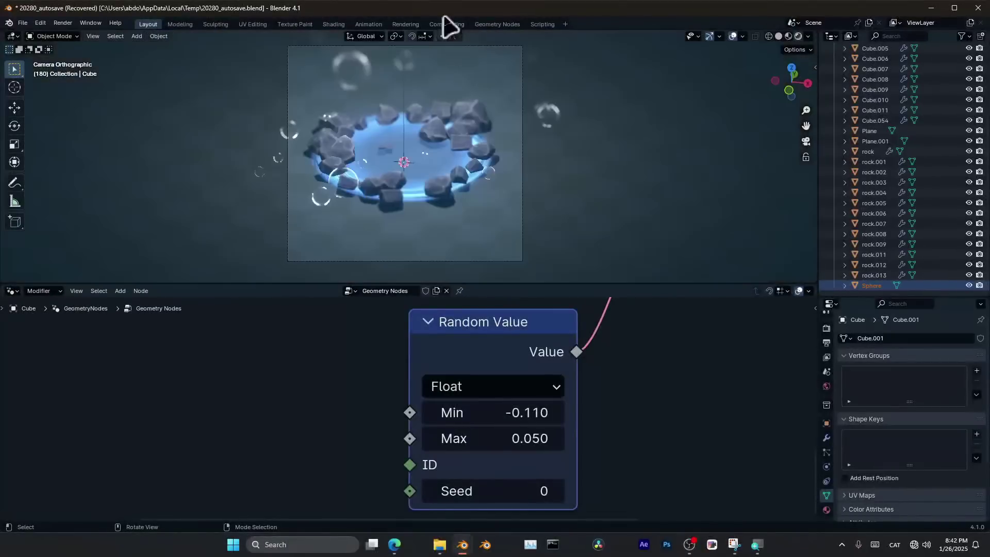
scroll(441, 148, "up", 3)
middle_click_drag(440, 149, 500, 215, "shift")
scroll(502, 216, "down", 3)
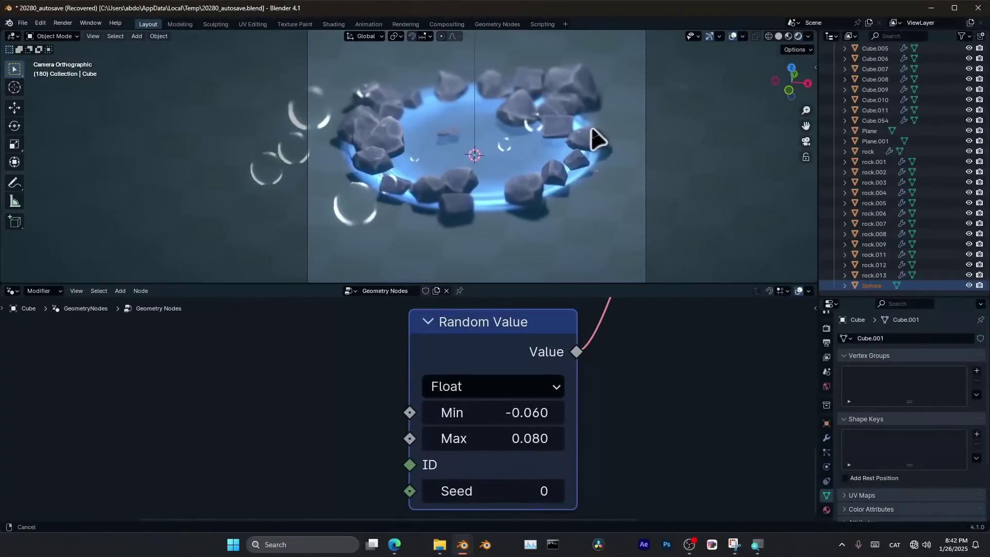
- In Edit Mode, shrink the whole cube mesh along X and along Y to fit more closely around the rock ring
middle_click_drag(592, 138, 428, 177)
scroll(403, 150, "down", 2)
middle_click_drag(396, 140, 439, 208, "shift")
middle_click_drag(453, 143, 415, 137)
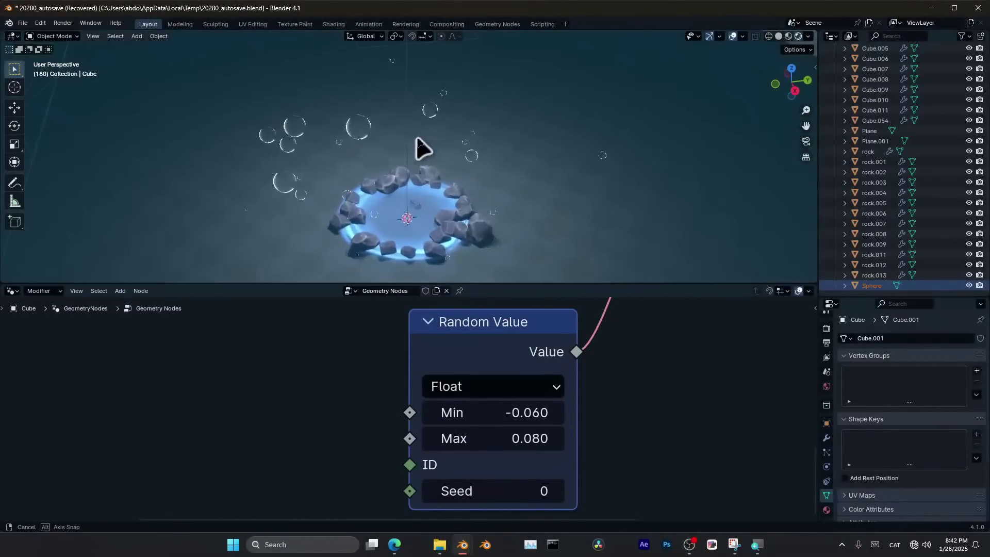
scroll(412, 139, "down", 1)
left_click(380, 149)
key("Tab")
scroll(386, 156, "down", 2)
key("a")
middle_click_drag(590, 157, 593, 174)
key("s")
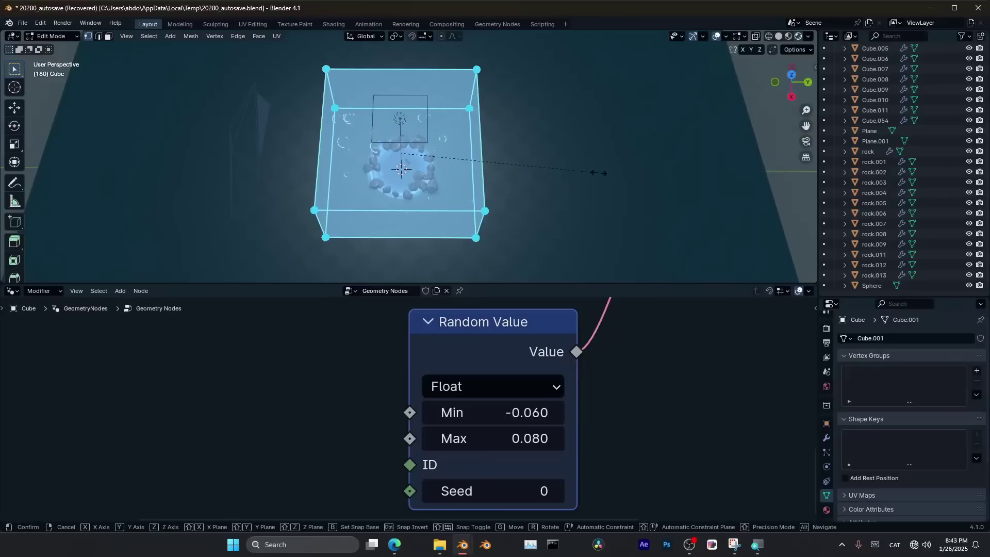
key("x")
left_click(552, 161)
key("s")
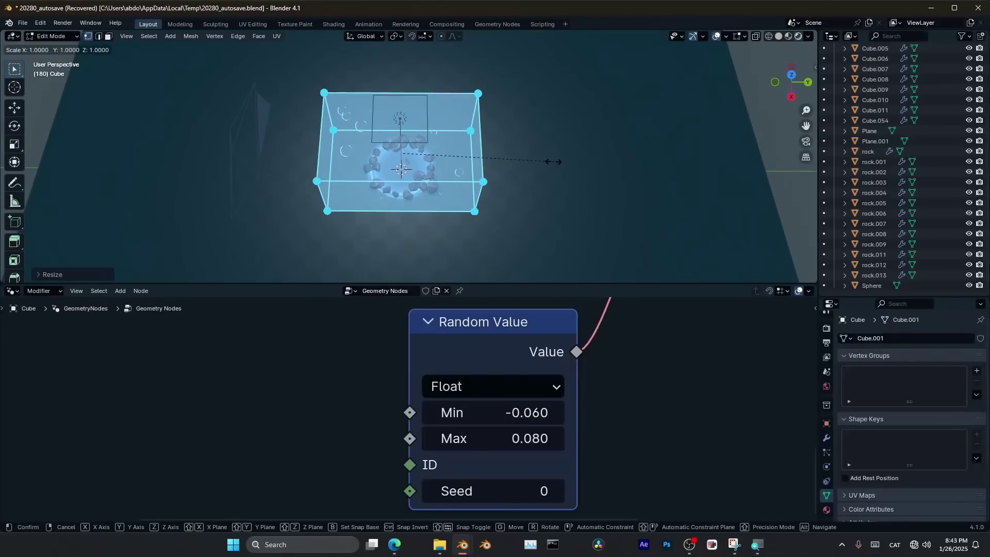
key("y")
left_click(491, 161)
- Lower the cube's top vertices to a short height above the rocks and return to Object Mode
middle_click_drag(494, 163, 530, 156)
scroll(503, 184, "up", 5)
scroll(498, 93, "down", 3)
left_click_drag(542, 110, 290, 177)
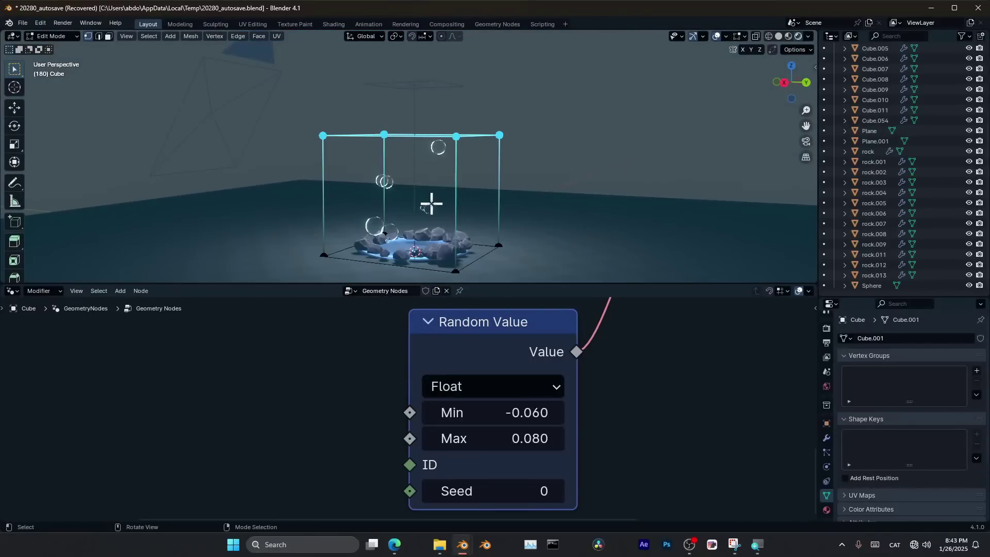
key("g")
left_click(433, 263)
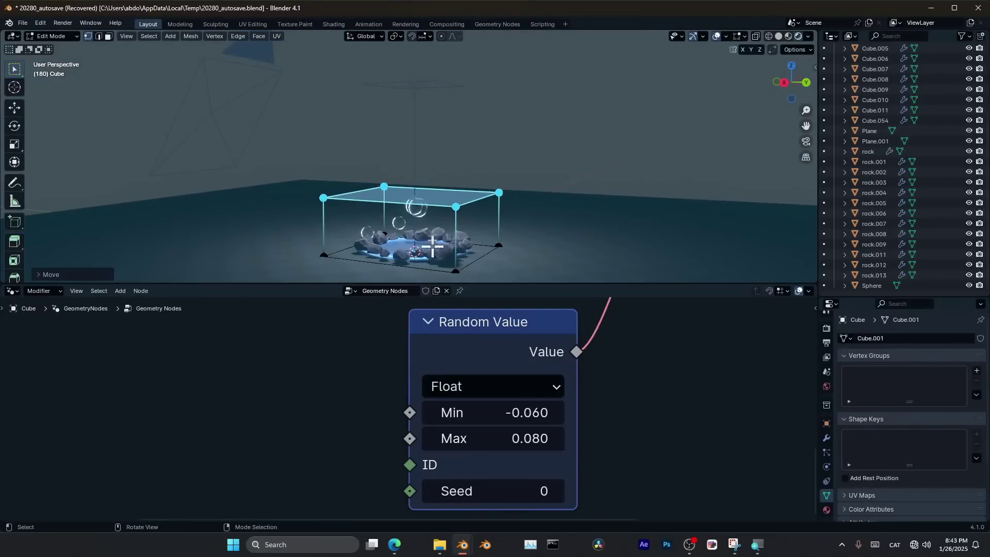
middle_click_drag(433, 263, 479, 198)
key("Tab")
- Apply all transforms to the cube
scroll(574, 212, "up", 5)
mouse_move(574, 211)
middle_mouse_down()
mouse_move(579, 221)
mouse_move(583, 174)
mouse_move(587, 201)
middle_mouse_up()
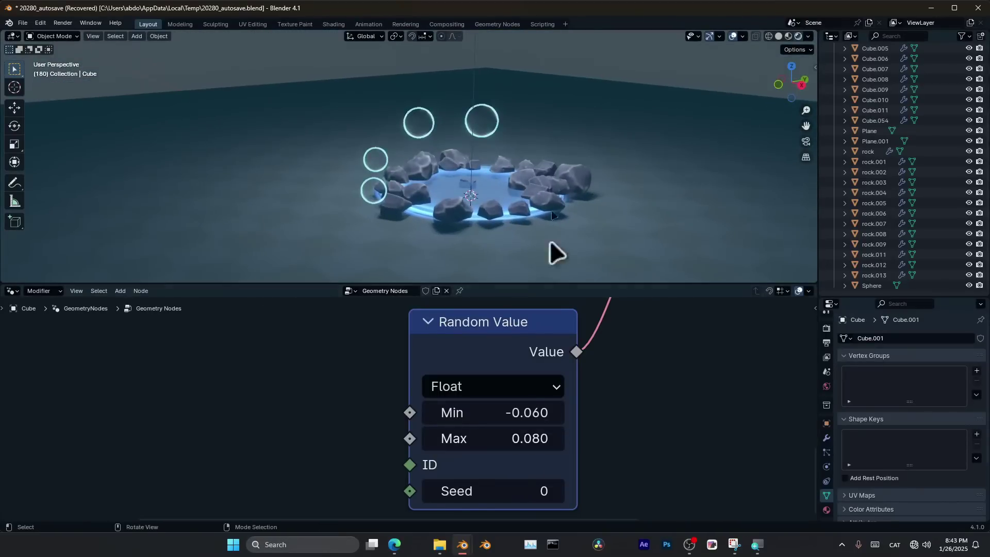
scroll(542, 160, "up", 5)
middle_click_drag(633, 236, 537, 181, "shift")
scroll(526, 177, "down", 4)
key("ctrl+a")
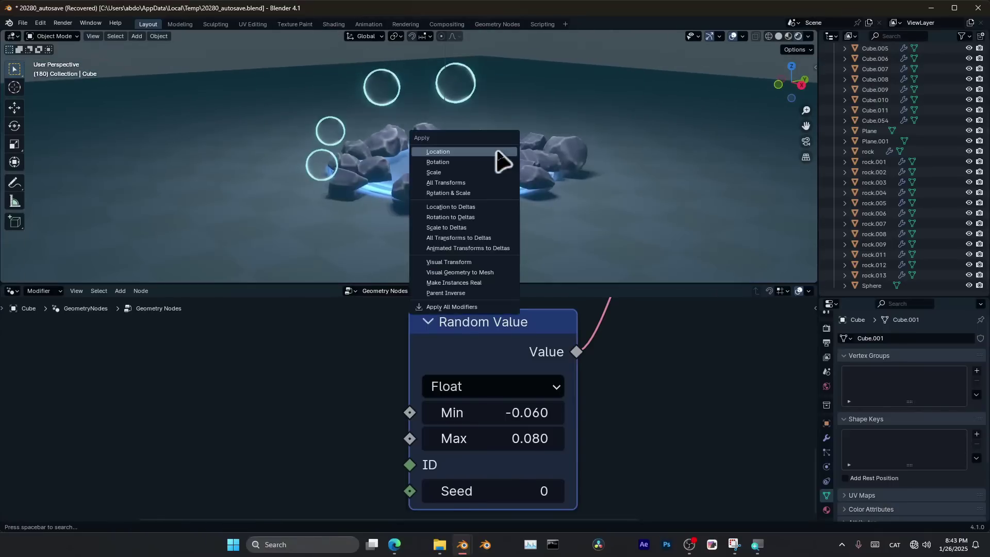
left_click(487, 183)
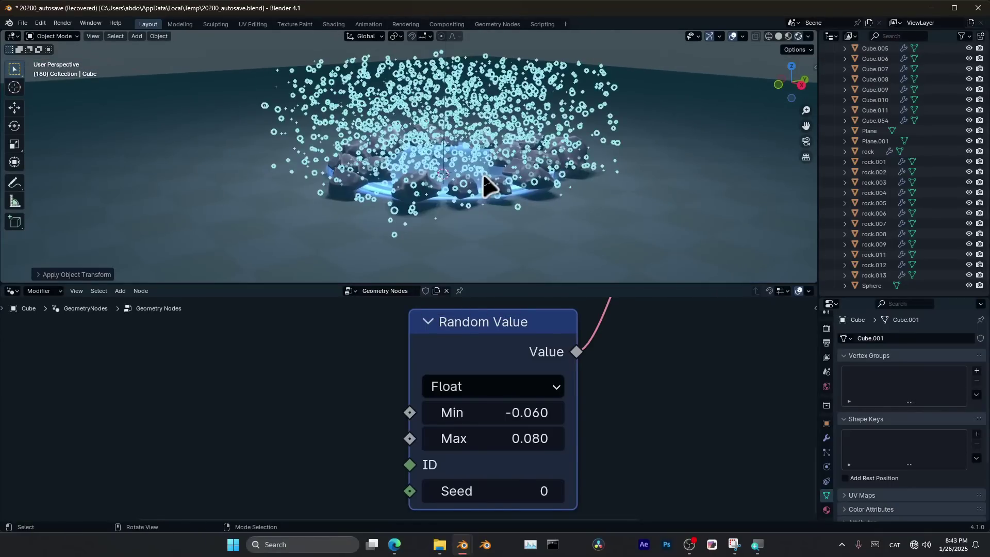
- Reduce the Density of Distribute Points in Volume to 0.08
scroll(505, 435, "down", 6)
middle_click_drag(428, 306, 548, 509)
scroll(609, 374, "up", 4)
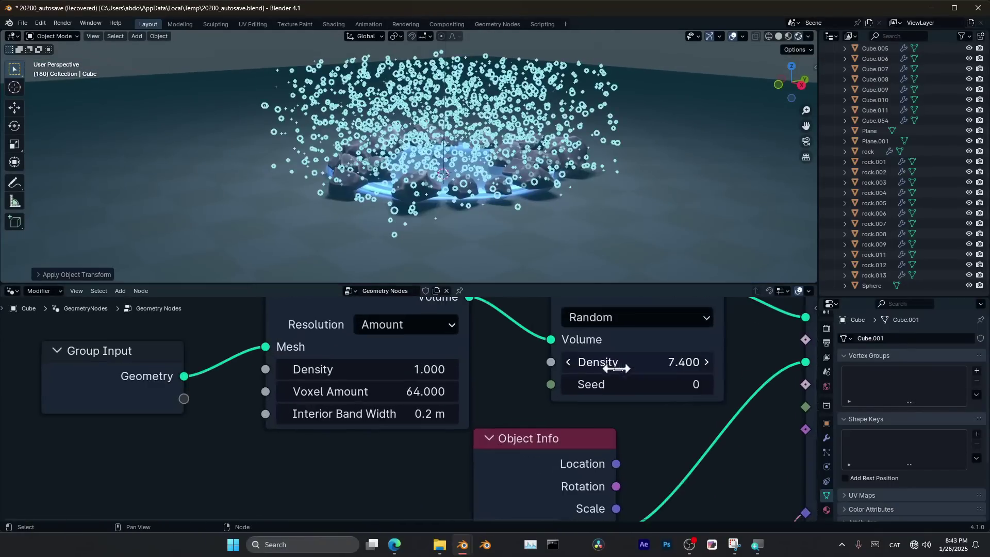
left_click_drag(635, 362, 598, 362)
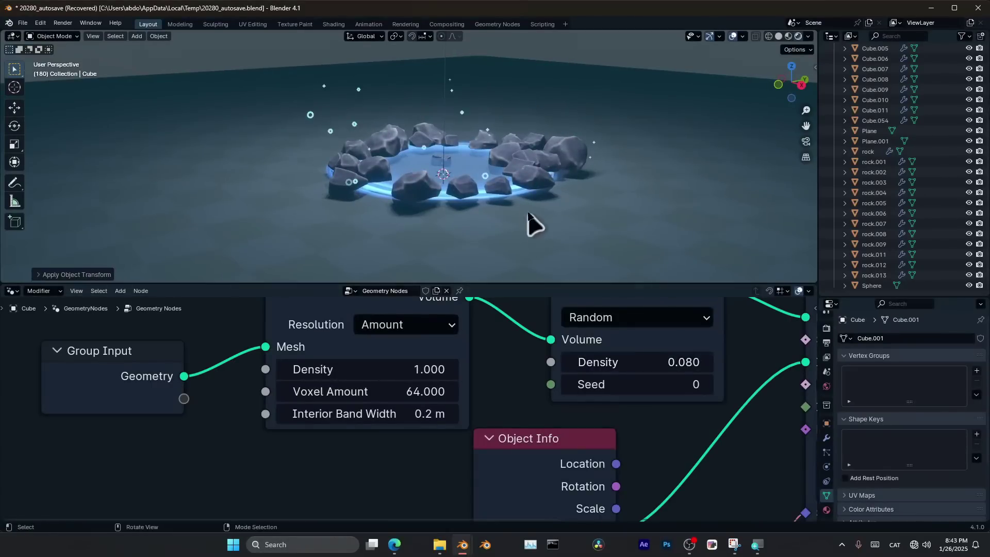
- Examine the size and spread of the scattered bubbles around the pond, up close and through the camera
middle_click_drag(527, 212, 552, 214)
scroll(536, 207, "up", 3)
scroll(491, 184, "down", 4)
left_click_drag(230, 117, 542, 254)
scroll(441, 146, "up", 4)
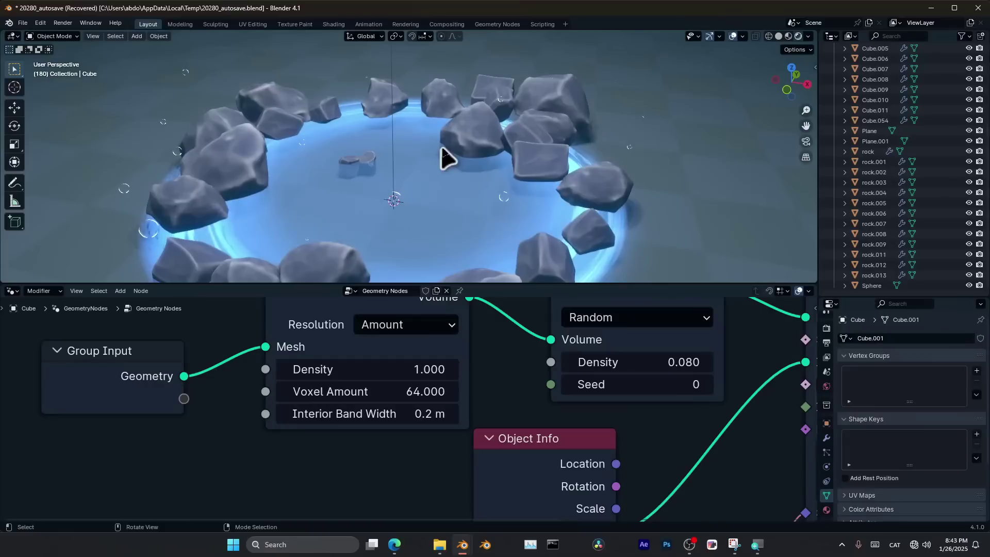
key("KP_0")
key("o")
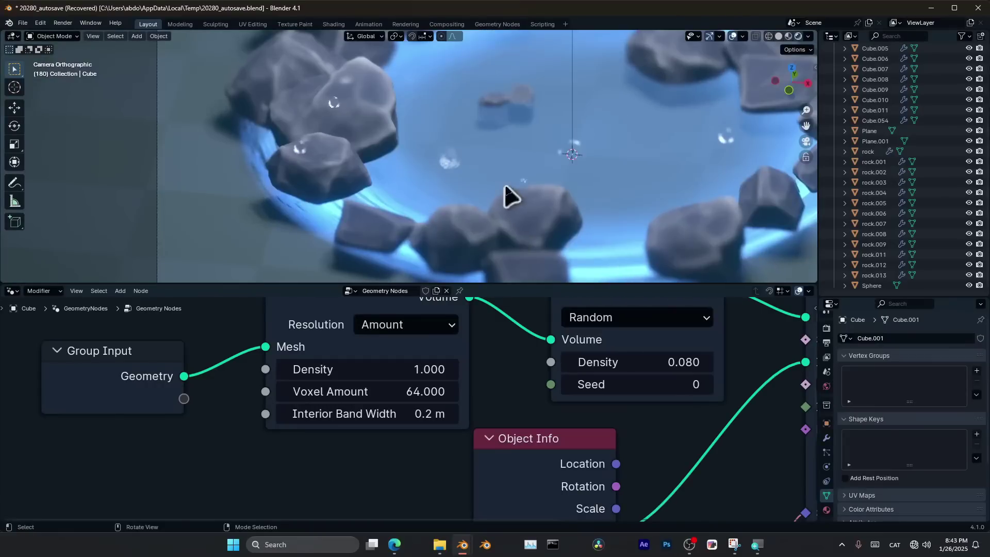
- Set the Emission color of the Sphere's bubble material to a light cyan in the Shader Editor
left_click(879, 285)
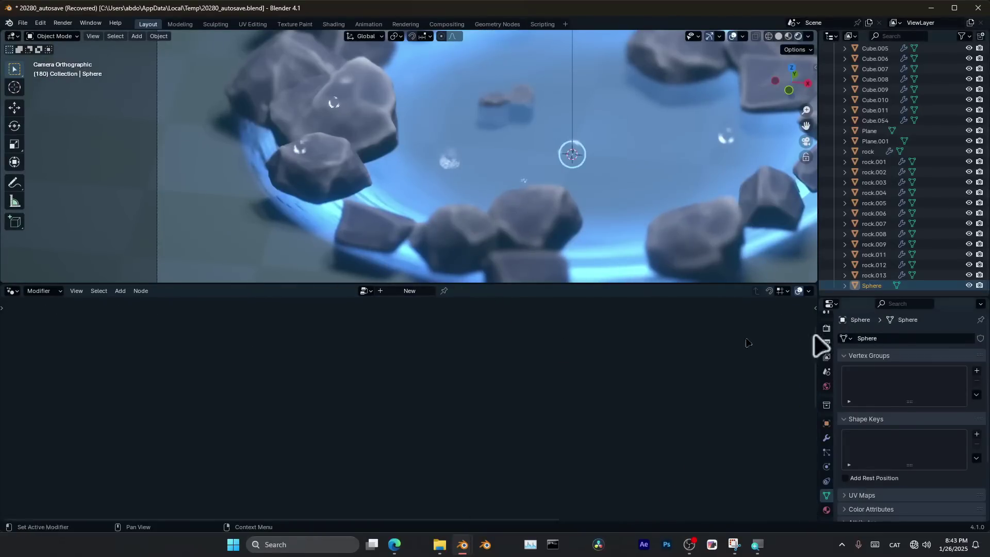
left_click(11, 291)
left_click(36, 387)
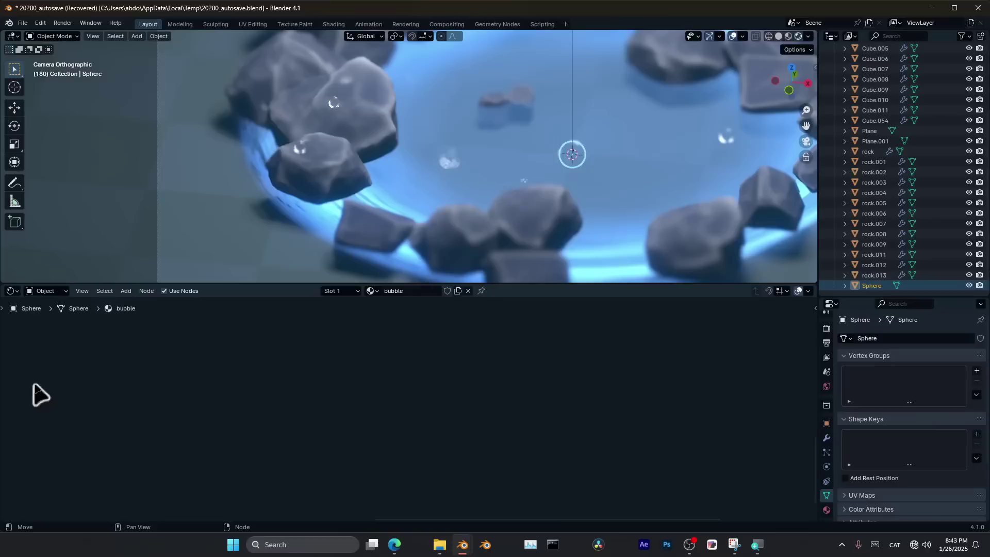
middle_click_drag(330, 310, 488, 451)
scroll(593, 351, "up", 2)
middle_click_drag(596, 354, 544, 441)
scroll(544, 438, "up", 6)
middle_click_drag(660, 338, 539, 437)
scroll(539, 437, "up", 1)
left_click(549, 440)
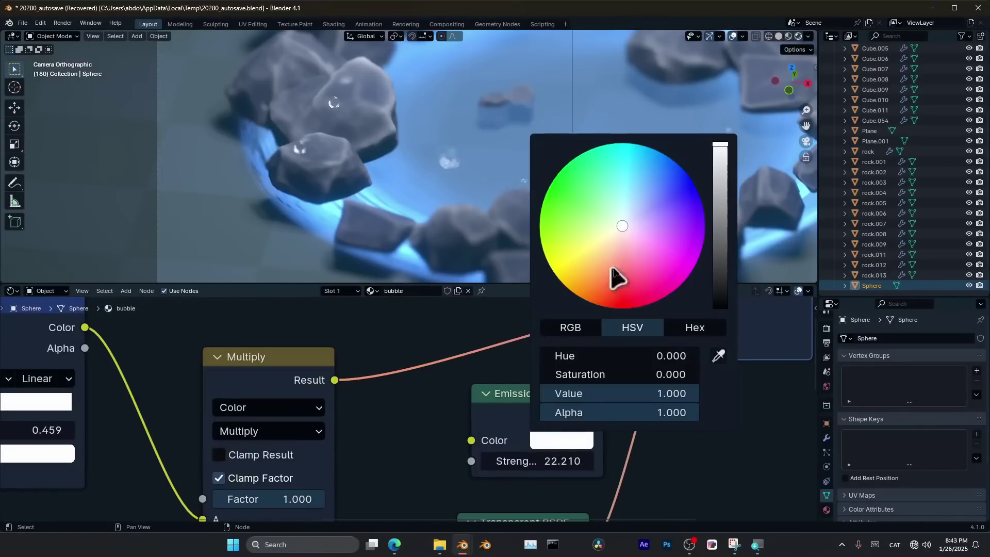
left_click_drag(622, 226, 630, 186)
scroll(432, 416, "down", 2)
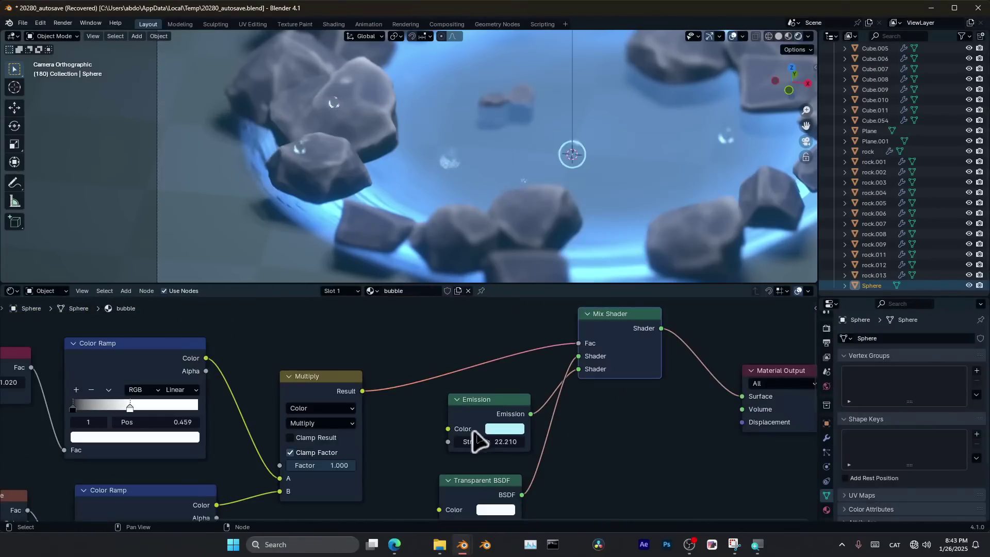
- Raise the bubble material's Emission Strength to 132.21 and check the brighter bubbles in the camera view
left_click_drag(492, 442, 503, 442)
scroll(498, 180, "down", 3)
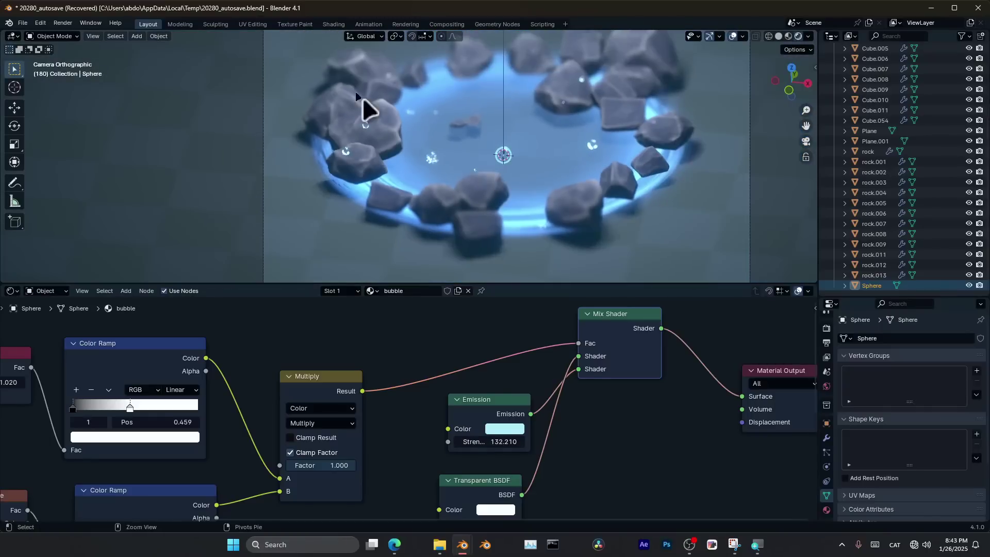
left_click(643, 193)
scroll(515, 160, "up", 6)
middle_click_drag(562, 168, 472, 217, "shift")
scroll(486, 218, "down", 5)
scroll(471, 214, "down", 2)
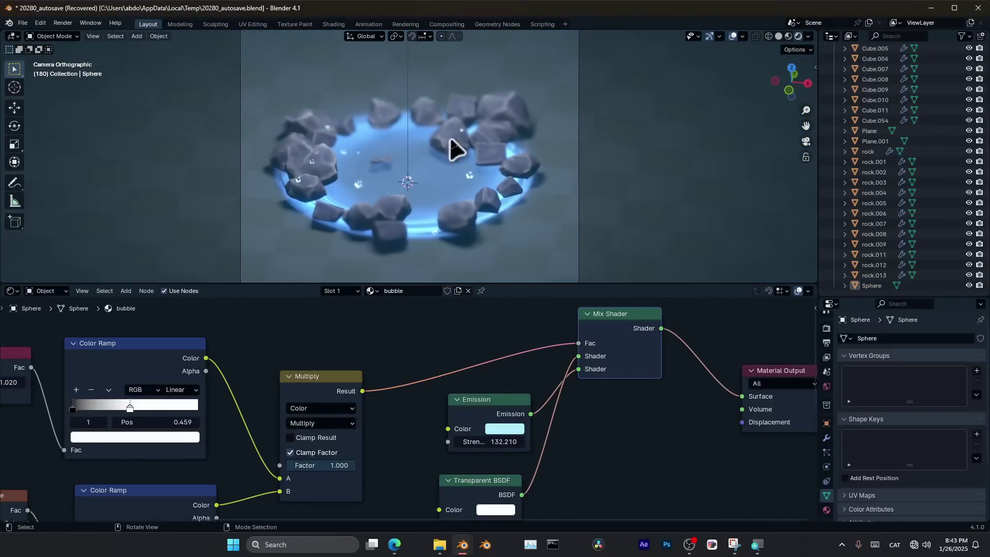
- Scale down the area light above the pond and lower it along Z toward the rocks
middle_click_drag(450, 139, 360, 114)
scroll(371, 103, "down", 7)
middle_click_drag(429, 72, 451, 170, "shift")
left_click(436, 175)
key("s")
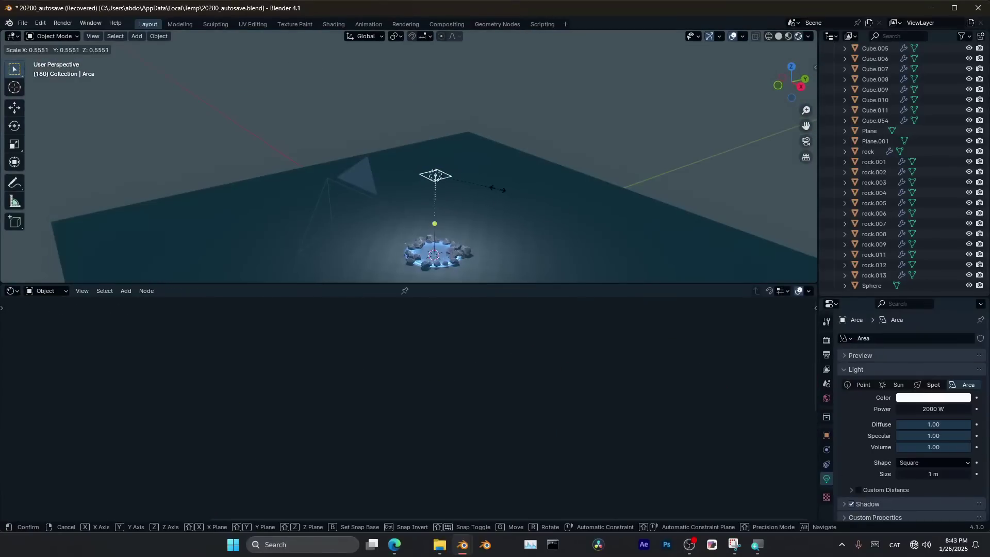
left_click(491, 182)
key("g")
key("z")
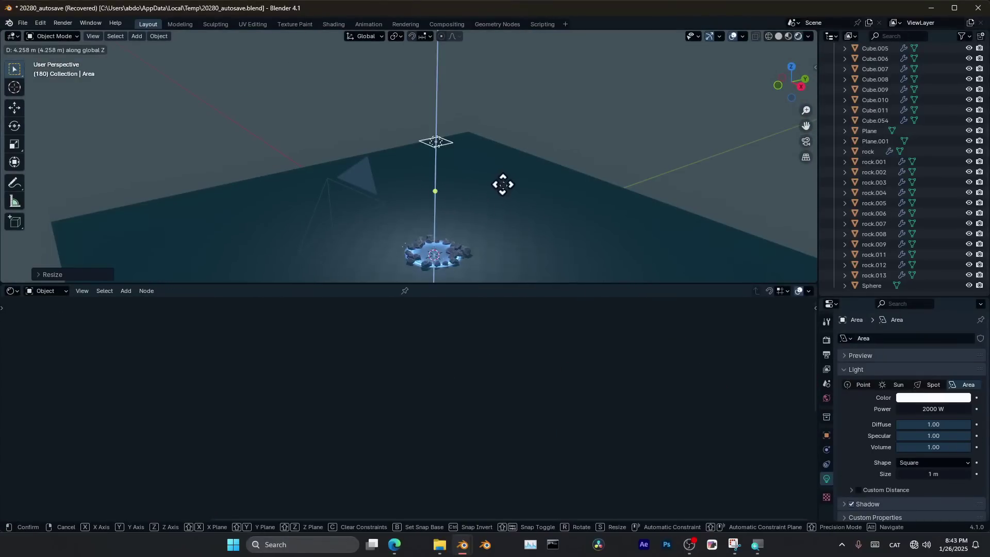
left_click(510, 257)
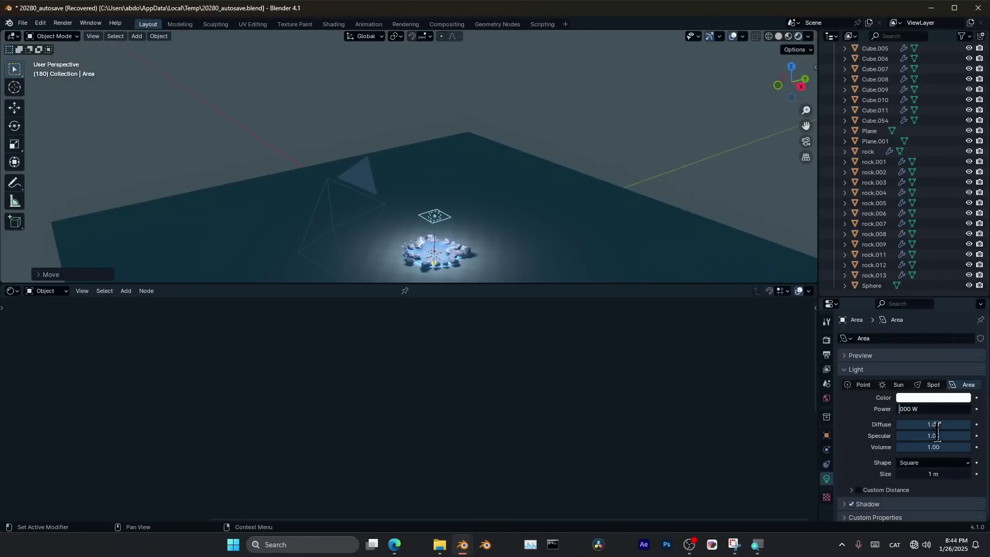
- Set the area light's Power to 1000 W and check the lighting in a maximized camera view
key("Escape")
key("KP_0")
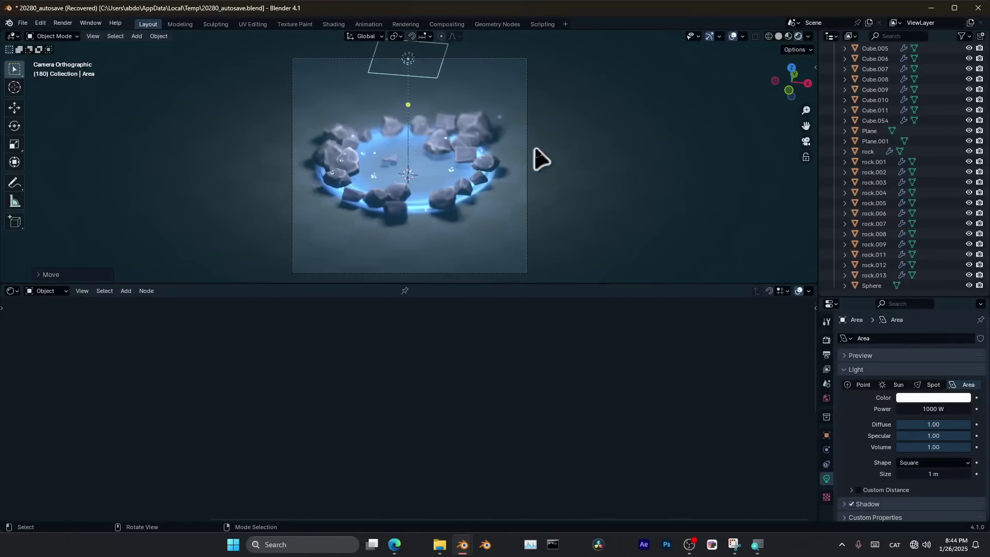
key("ctrl+space")
scroll(663, 325, "up", 4)
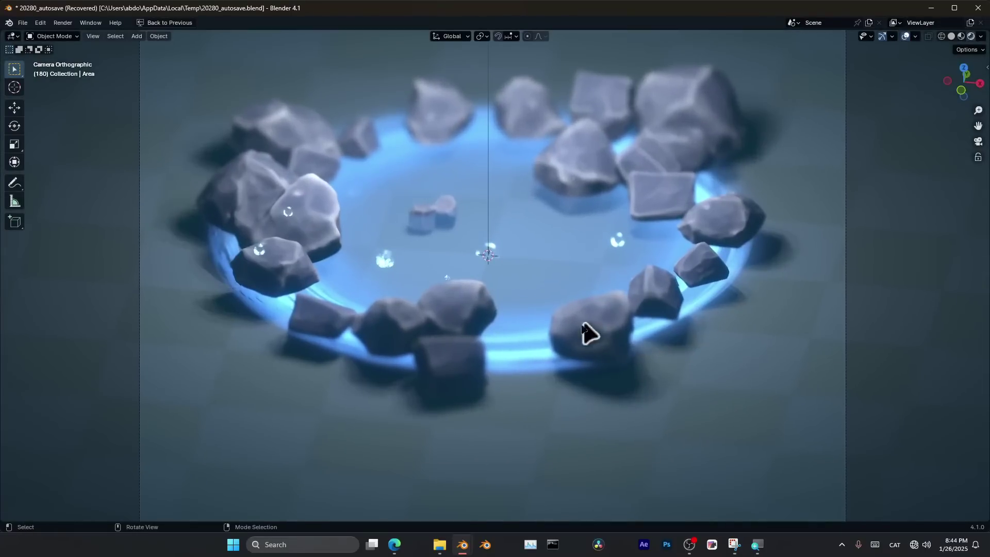
key("ctrl+space")
- Change the Noise Texture in the water plane's Water material from 3D to 4D
left_click(443, 220)
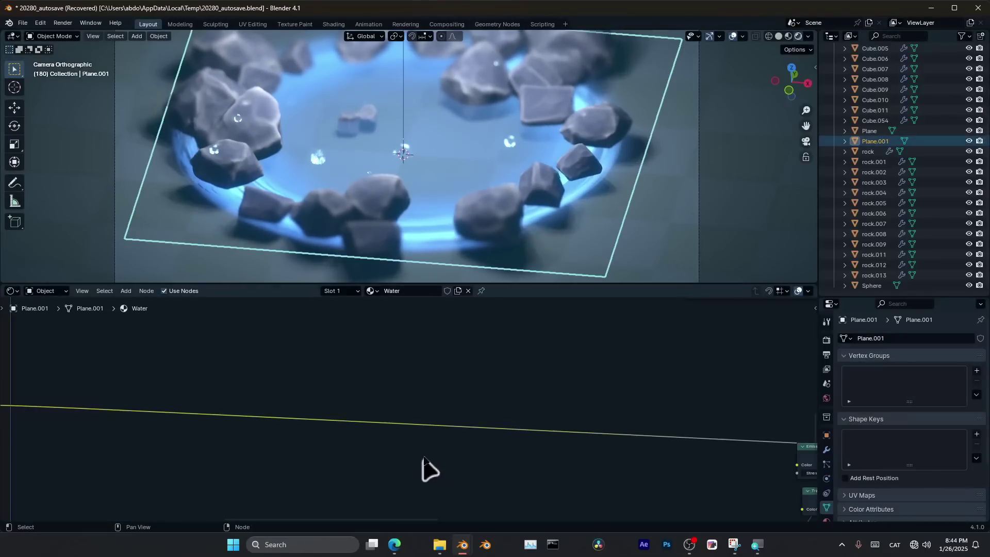
scroll(424, 458, "down", 10)
middle_click_drag(409, 427, 408, 426)
scroll(237, 400, "up", 2)
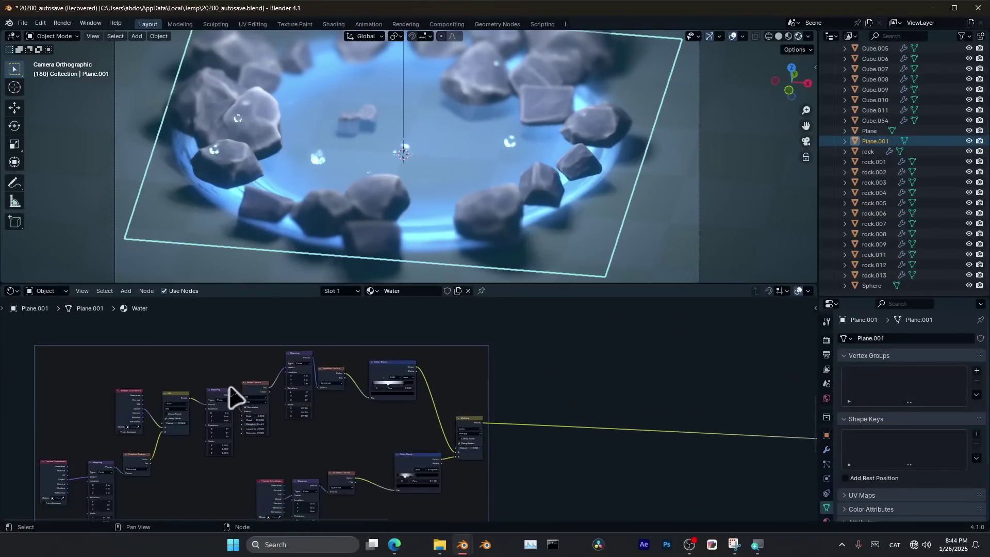
scroll(482, 394, "up", 2)
scroll(652, 427, "up", 2)
scroll(461, 425, "up", 1)
scroll(458, 426, "up", 3)
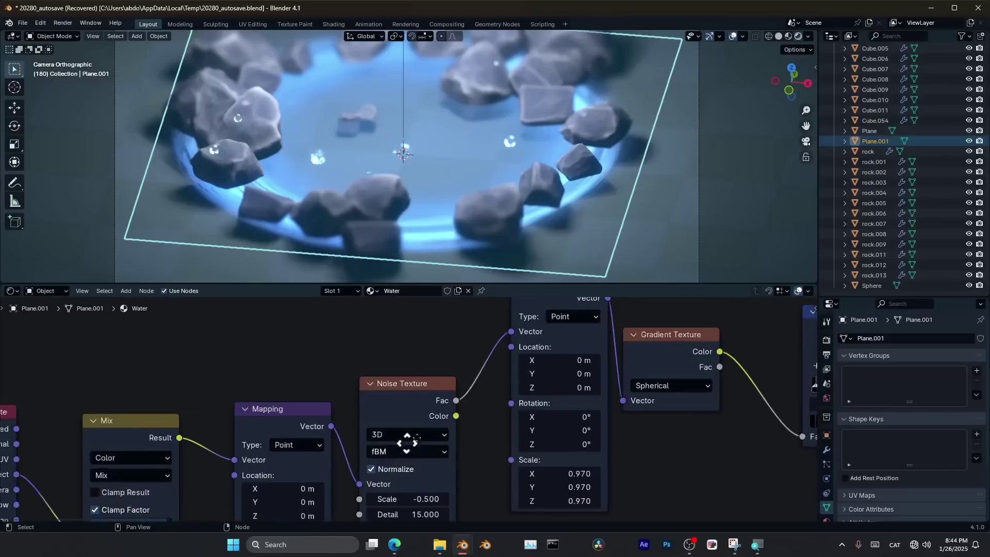
left_click(482, 400)
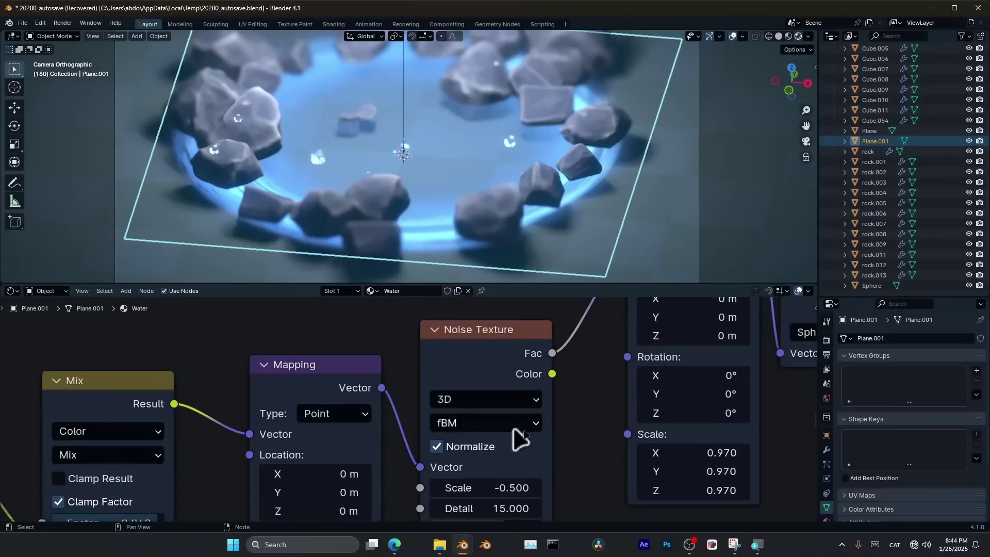
scroll(526, 448, "down", 3)
left_click(504, 354)
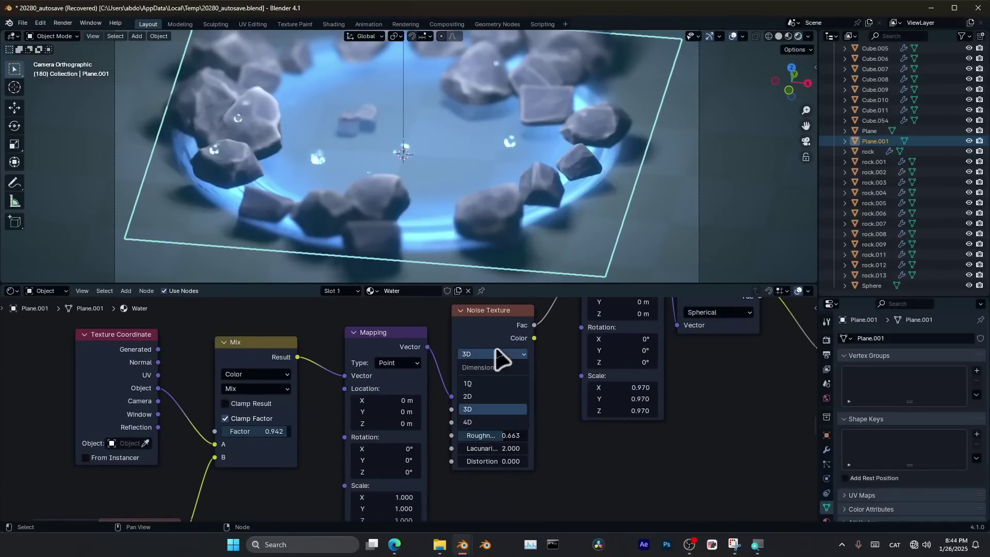
left_click(493, 355)
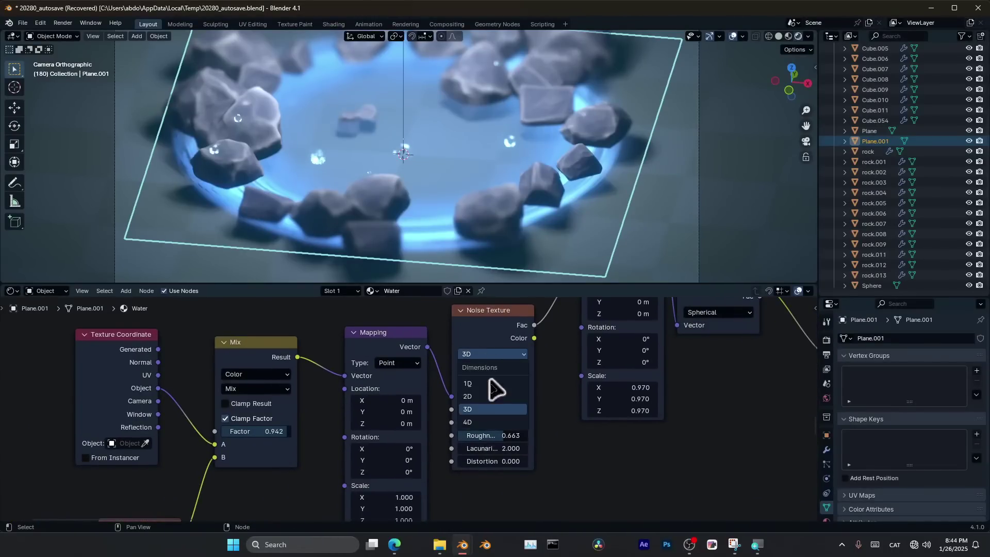
left_click(499, 432)
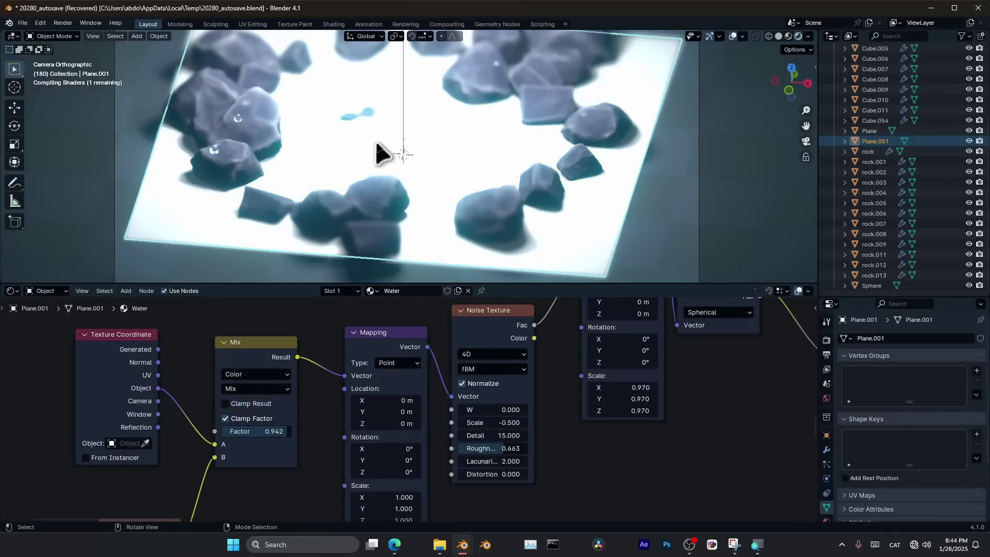
- Drive the Noise Texture's W value with the expression #frame/1000 and preview the animation
scroll(552, 425, "up", 4)
mouse_move(546, 384)
left_mouse_down()
mouse_move(595, 384)
mouse_move(515, 384)
mouse_move(542, 390)
left_mouse_up()
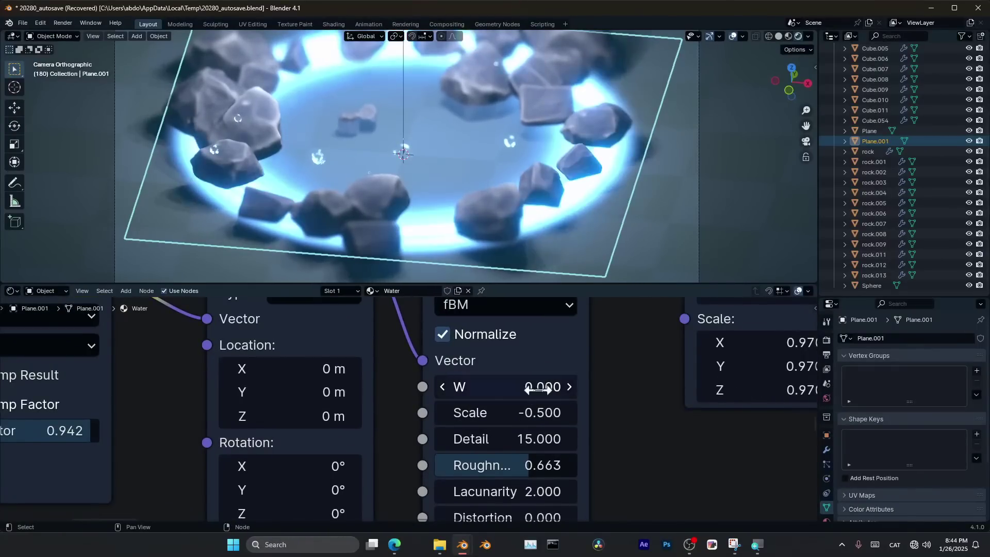
double_click(536, 388)
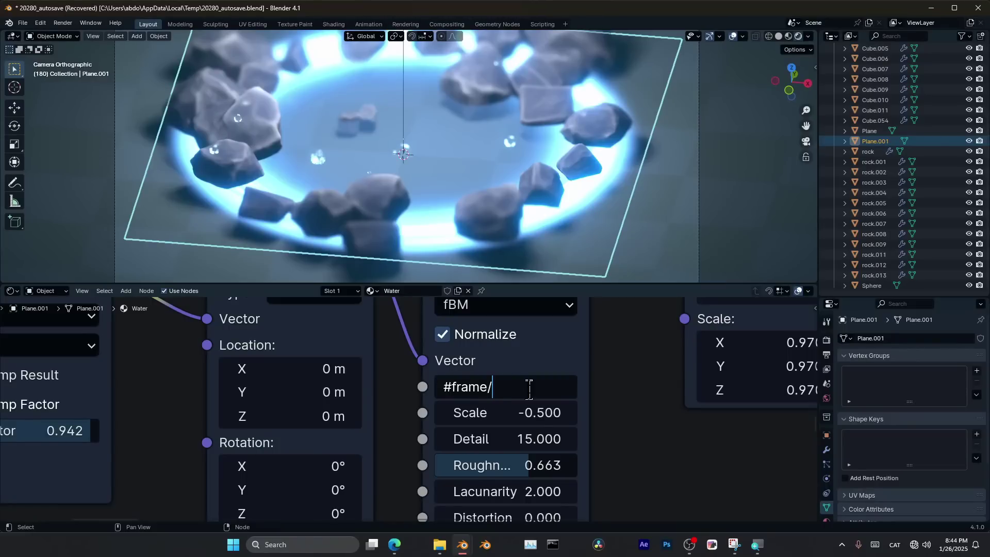
key("Return")
key("space")
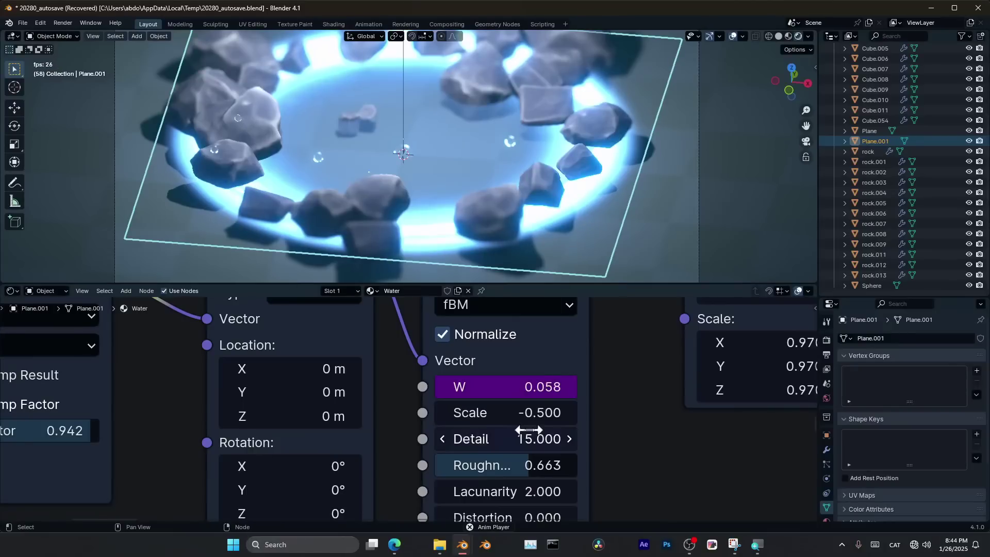
key("space")
- Try the expressions frame/10 and frame/50 for the W driver, previewing the water's motion
left_click(537, 387)
left_click(526, 387)
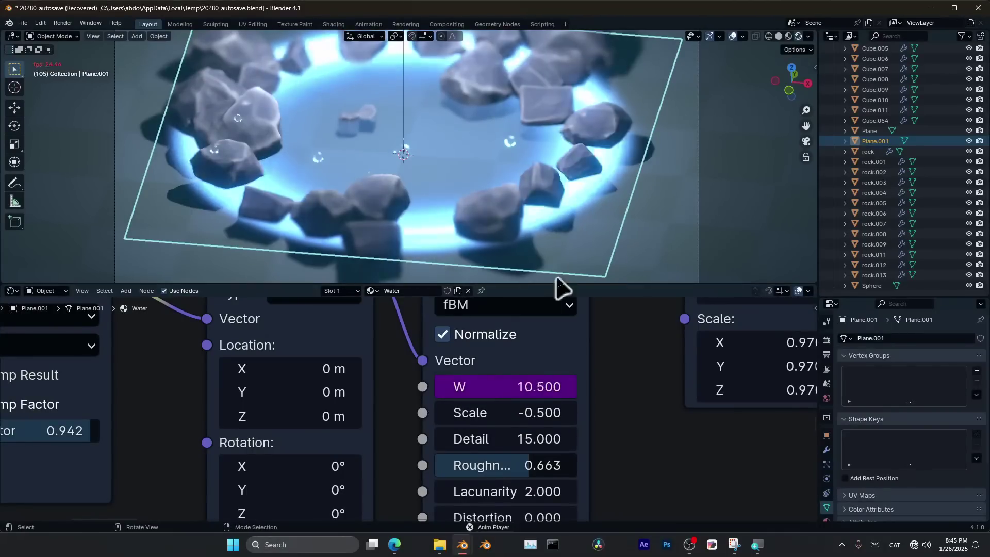
key("space")
left_click(509, 395)
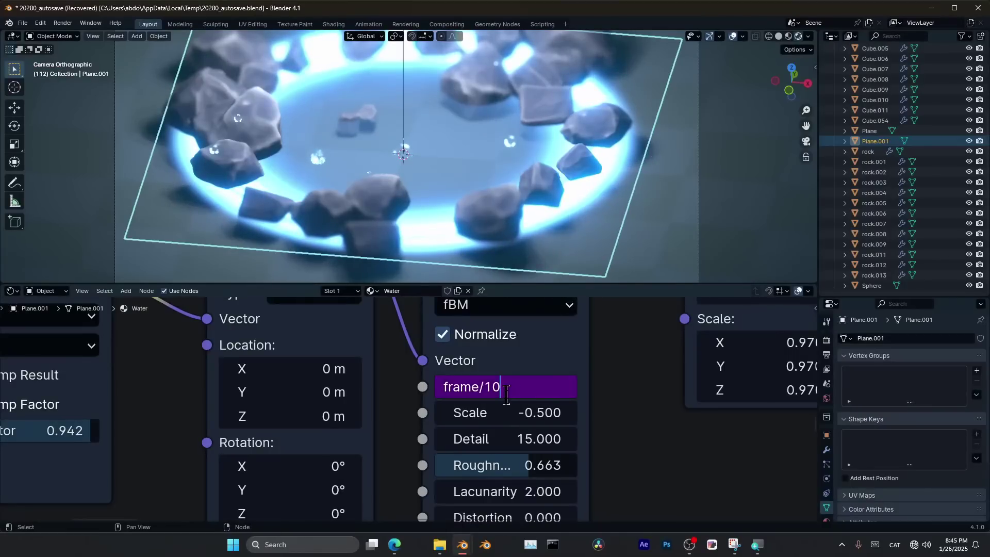
key("Return")
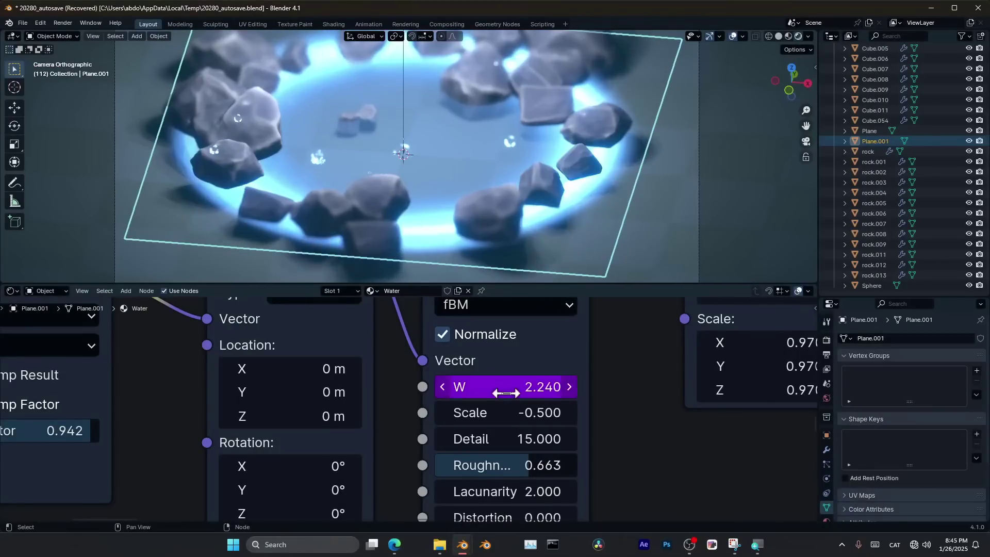
- Try the expression frame/1 for the W driver and play the animation briefly
key("BackSpace")
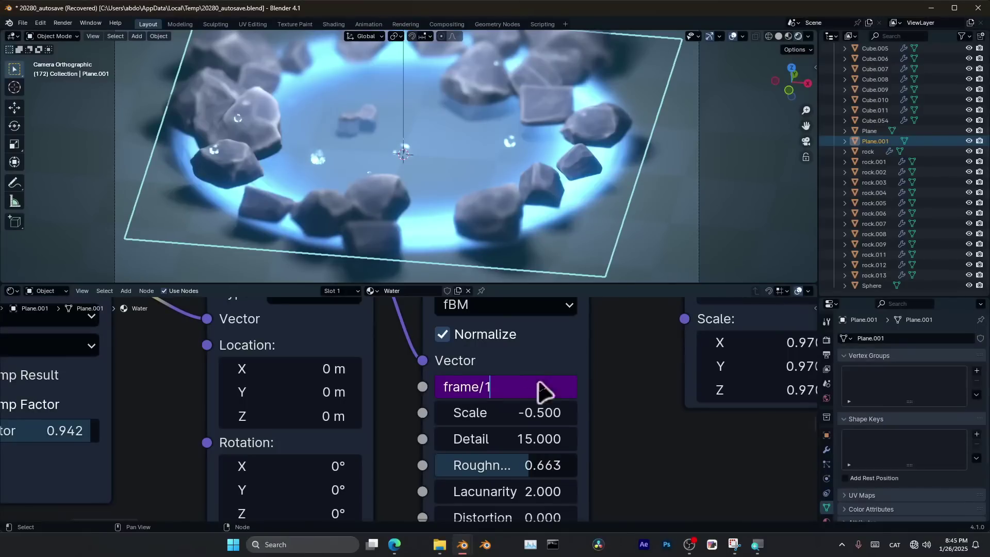
key("Return")
key("space")
key("space")
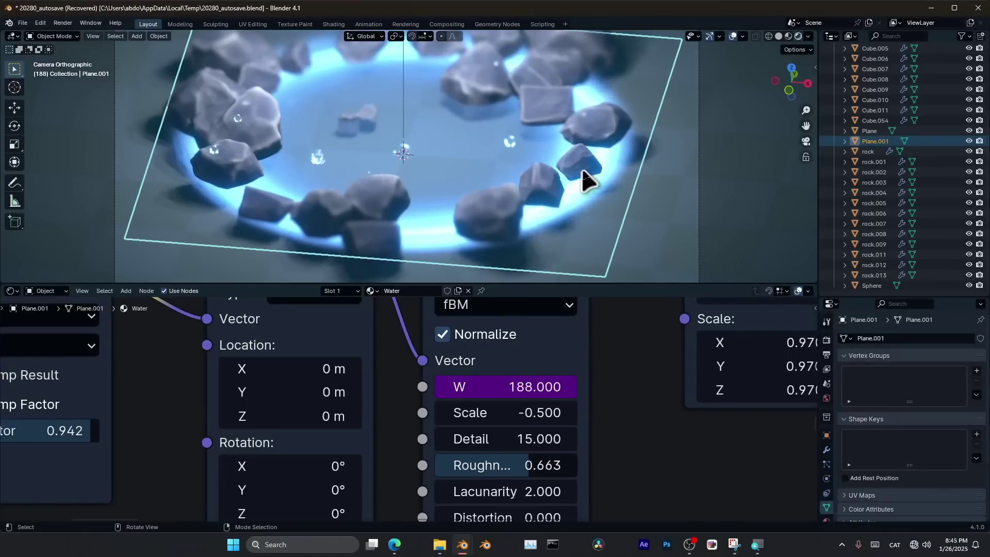
- Set the W driver expression to frame/100 and play the animation to judge the glowing ring's motion up close
left_click(516, 387)
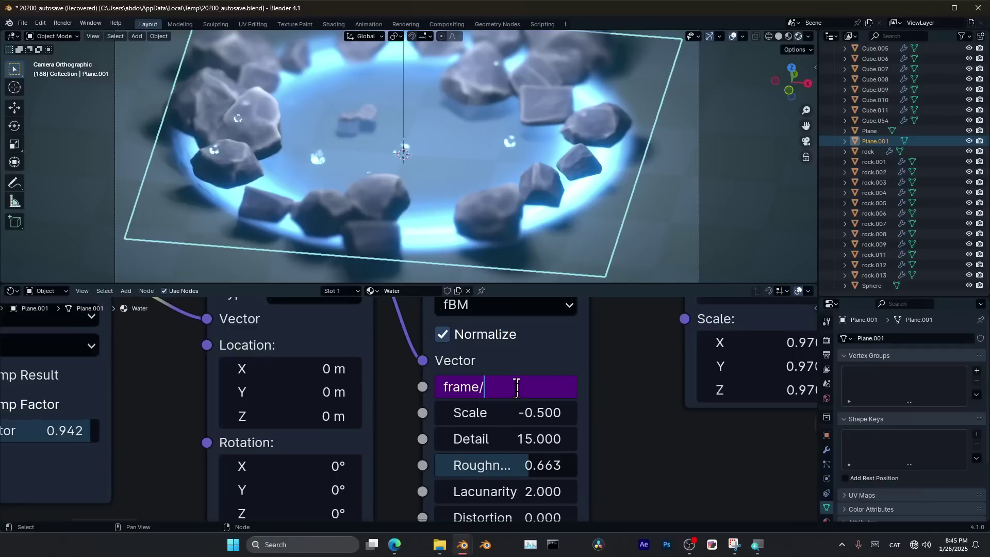
type("00")
key("Return")
key("space")
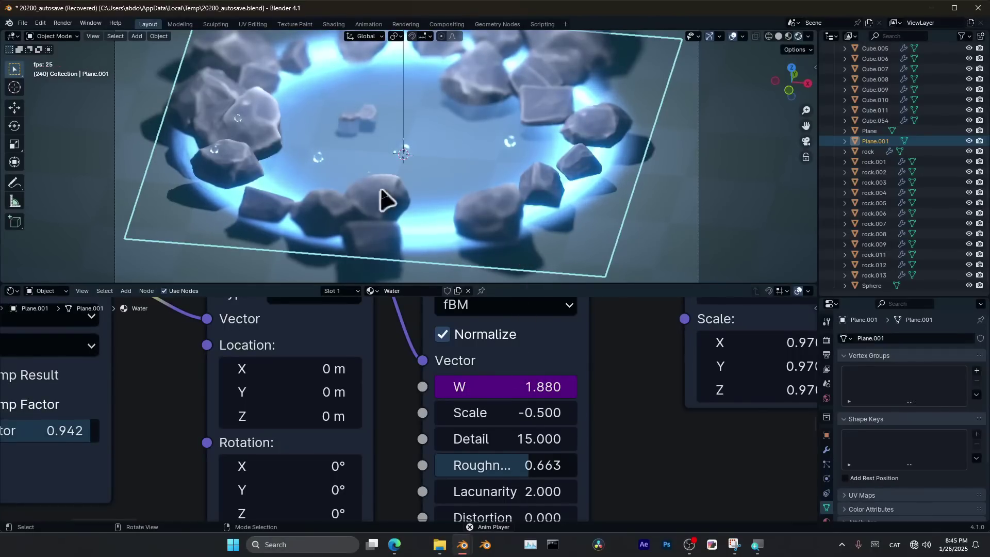
mouse_move(475, 176)
middle_mouse_down("shift")
mouse_move(509, 192)
mouse_move(476, 172)
middle_mouse_up("shift")
scroll(506, 189, "down", 1)
scroll(510, 191, "up", 2)
middle_click_drag(570, 238, 553, 210, "shift")
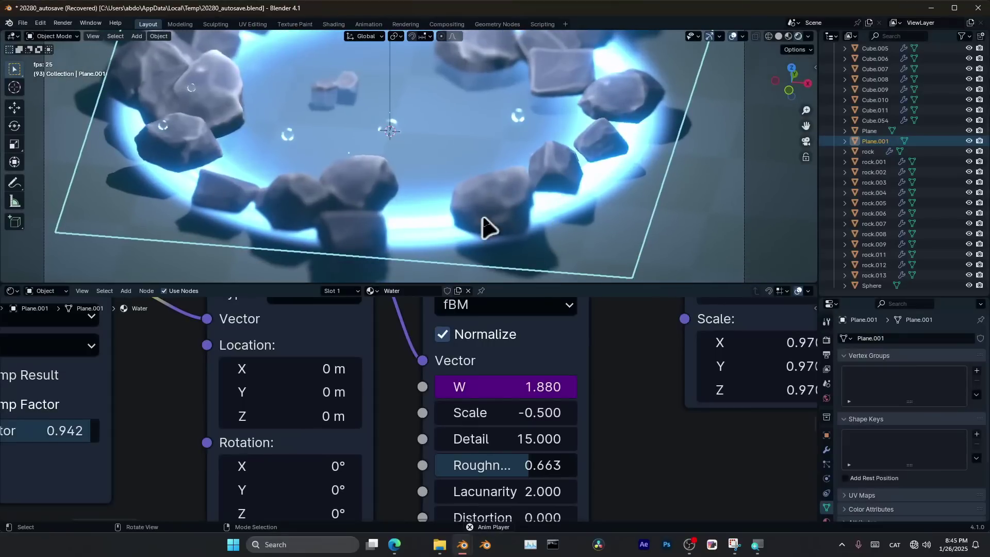
key("space")
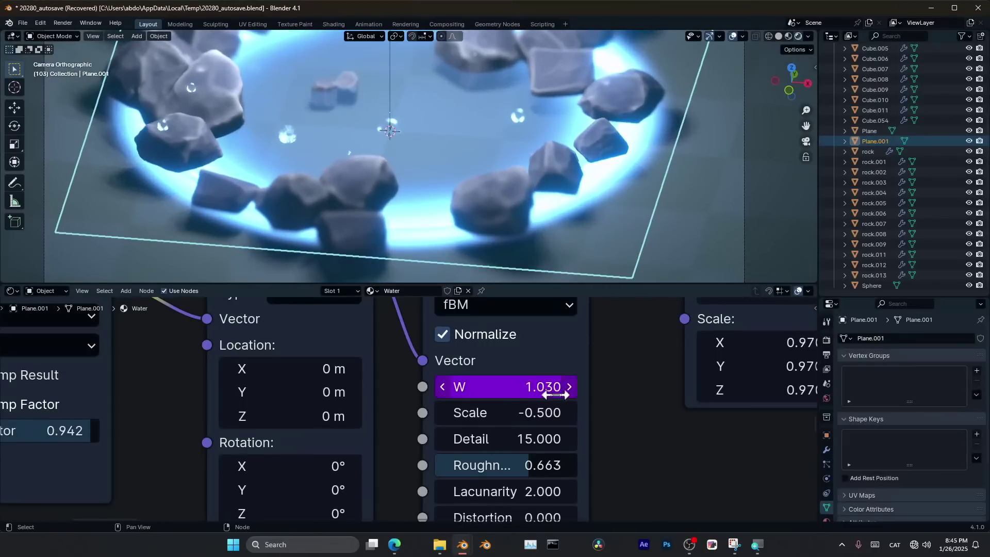
- Deselect the water plane and switch the node editing area from the Water material's shader nodes to the Compositor
scroll(567, 393, "down", 5)
middle_click_drag(603, 390, 473, 411)
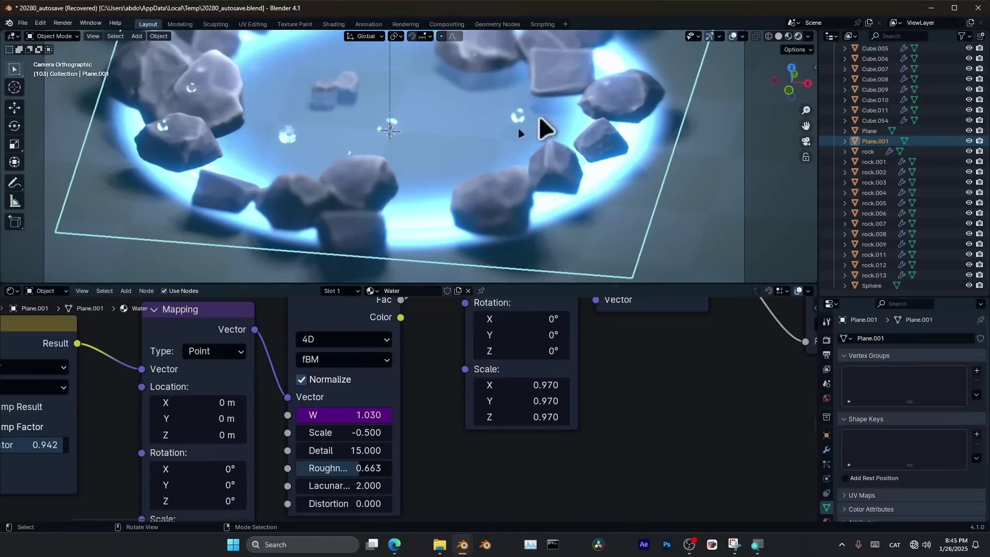
scroll(502, 271, "down", 6)
scroll(452, 384, "down", 5)
scroll(461, 432, "down", 5)
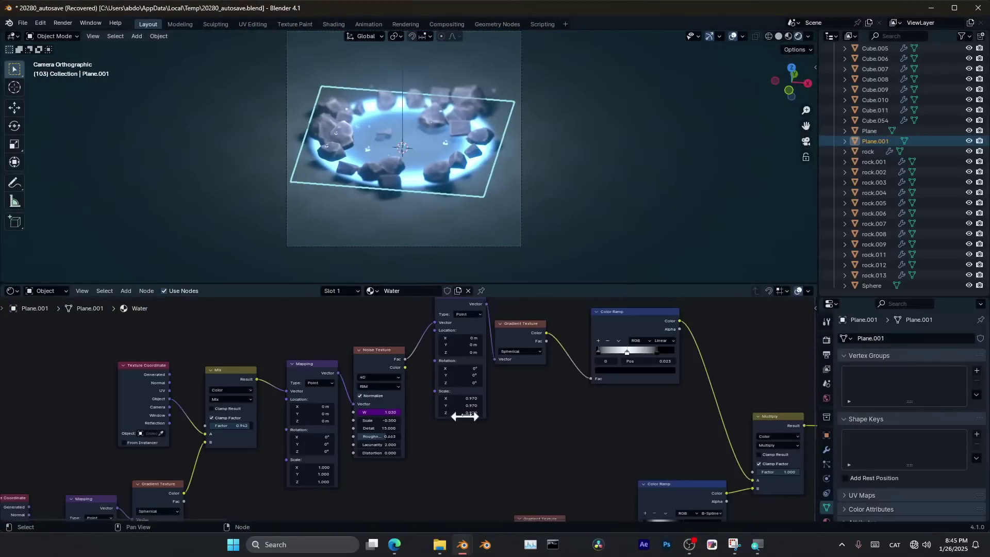
middle_click_drag(464, 415, 493, 445)
scroll(381, 131, "up", 3)
left_click_drag(223, 96, 548, 256)
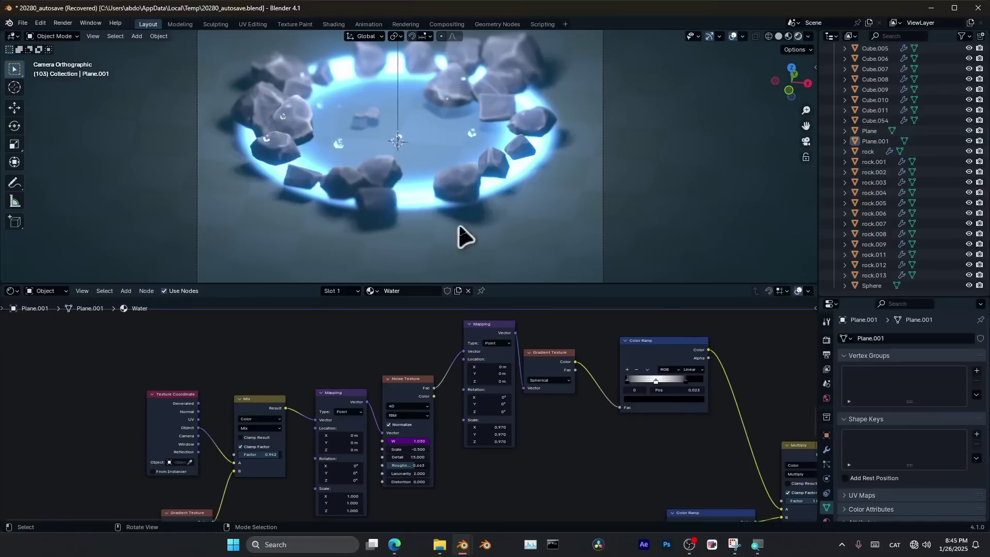
scroll(471, 238, "down", 3)
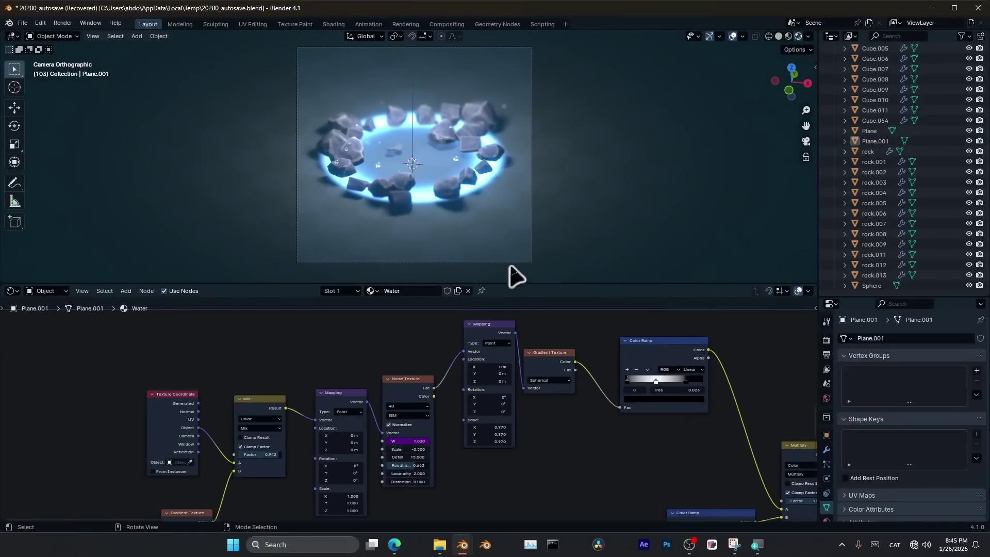
left_click(13, 291)
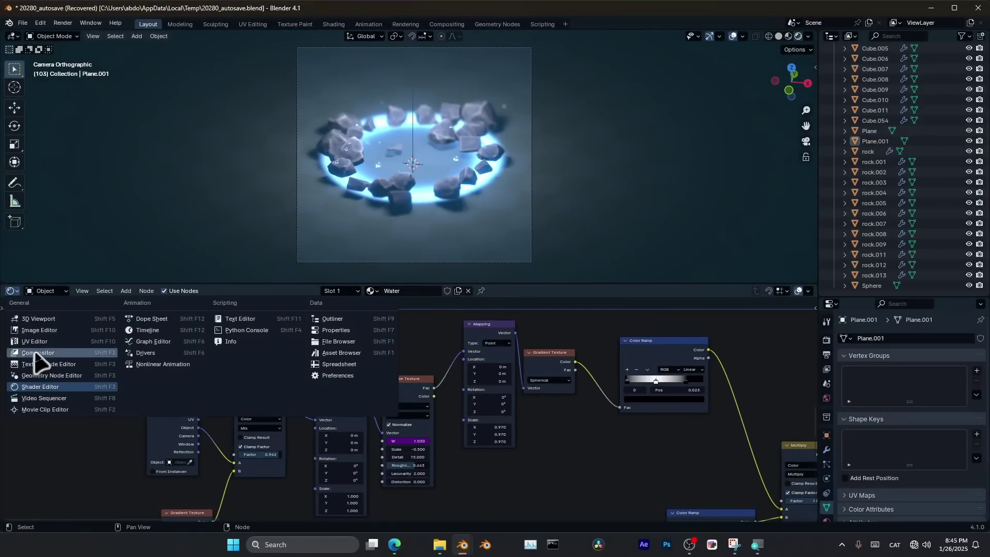
left_click(38, 359)
- Move the Composite node farther from Kuwahara and insert a Brightness/Contrast node on the link between them
middle_click_drag(457, 449, 574, 403)
scroll(634, 413, "up", 4)
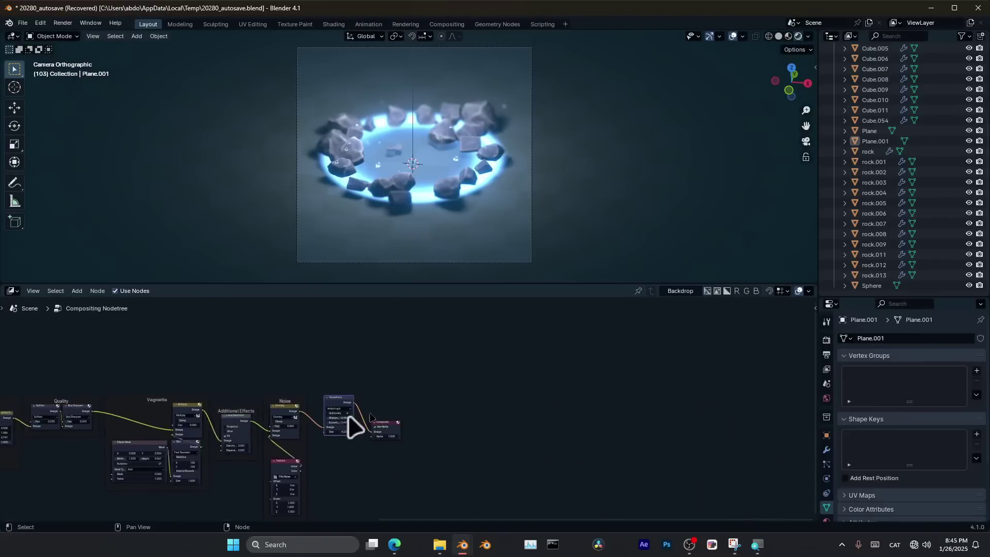
scroll(352, 422, "up", 4)
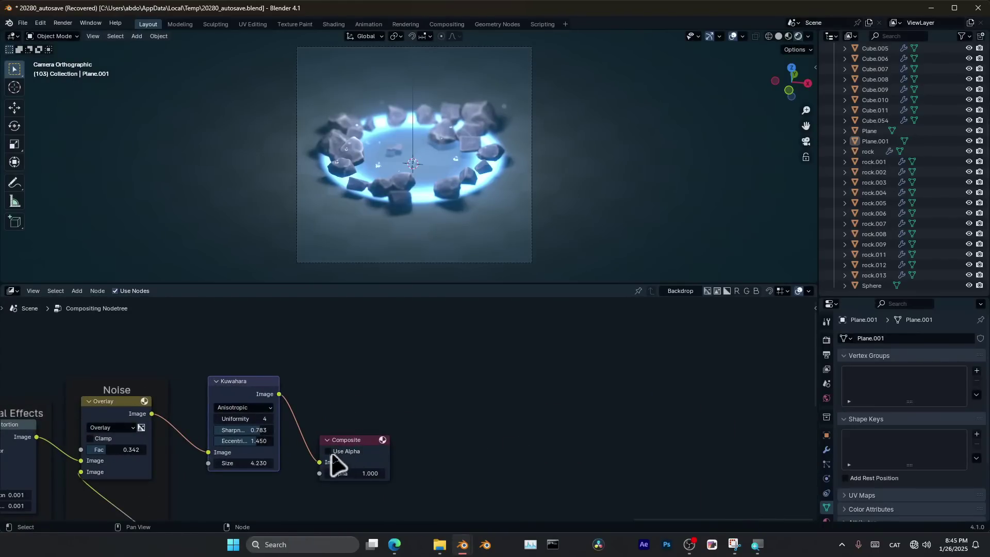
left_click_drag(352, 466, 613, 407)
key("shift+a")
type("bright")
key("Return")
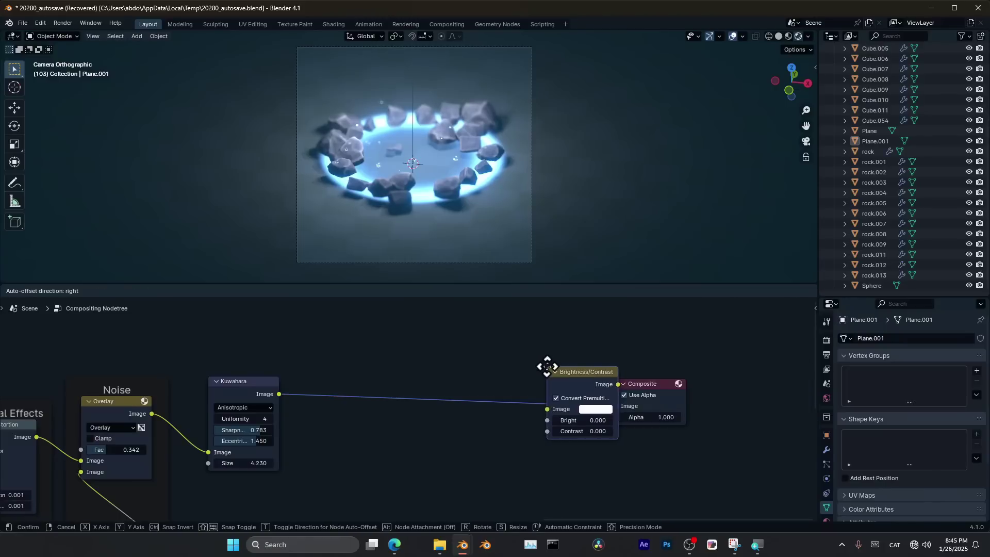
left_click(415, 348)
- Enable the viewport compositor for camera view and set the Brightness/Contrast node's Contrast to 1.370
scroll(442, 356, "up", 6)
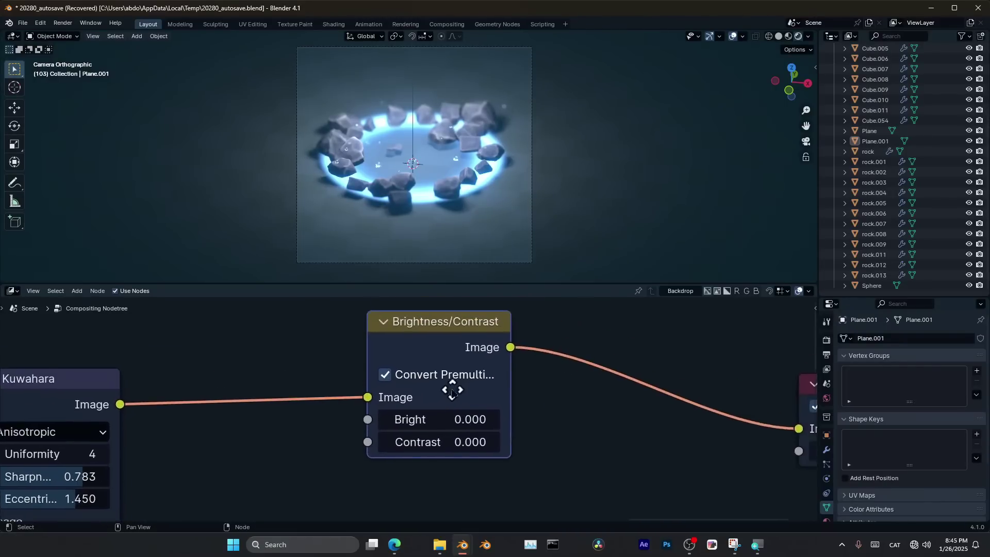
mouse_move(468, 450)
left_mouse_down("shift")
mouse_move(495, 448)
mouse_move(459, 447)
left_mouse_up("shift")
key("ctrl+z")
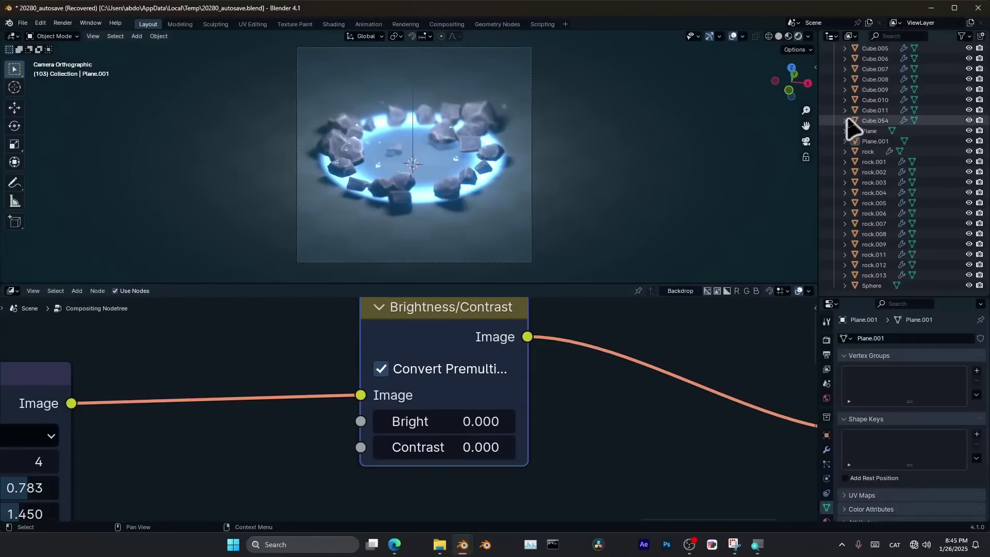
left_click(808, 37)
left_click(807, 194)
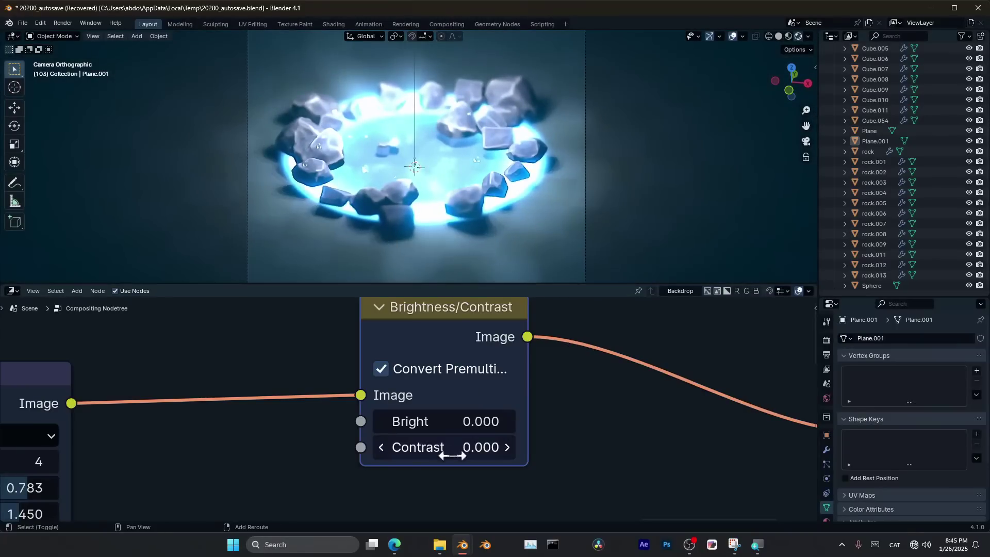
left_click_drag(451, 448, 471, 447)
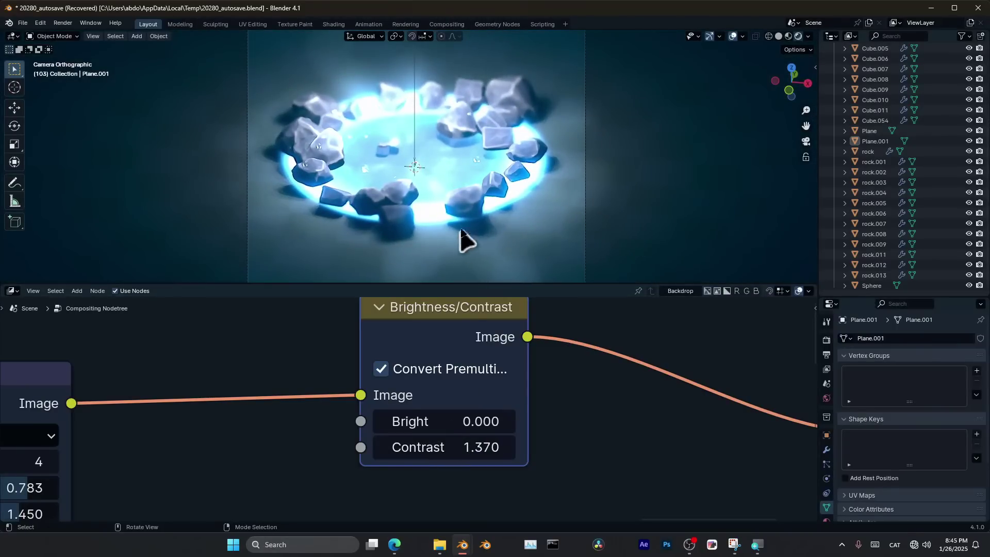
- In the Coloring / Blooming group, set the Fog Glow glare's Threshold to 0.290 and the Ghosts glare's Mix to 0.400
scroll(320, 459, "down", 12)
middle_click_drag(287, 453, 467, 420)
scroll(464, 419, "down", 5)
middle_click_drag(355, 390, 629, 401)
scroll(436, 399, "down", 6)
middle_click_drag(356, 431, 497, 411)
scroll(495, 411, "up", 1)
scroll(413, 376, "up", 7)
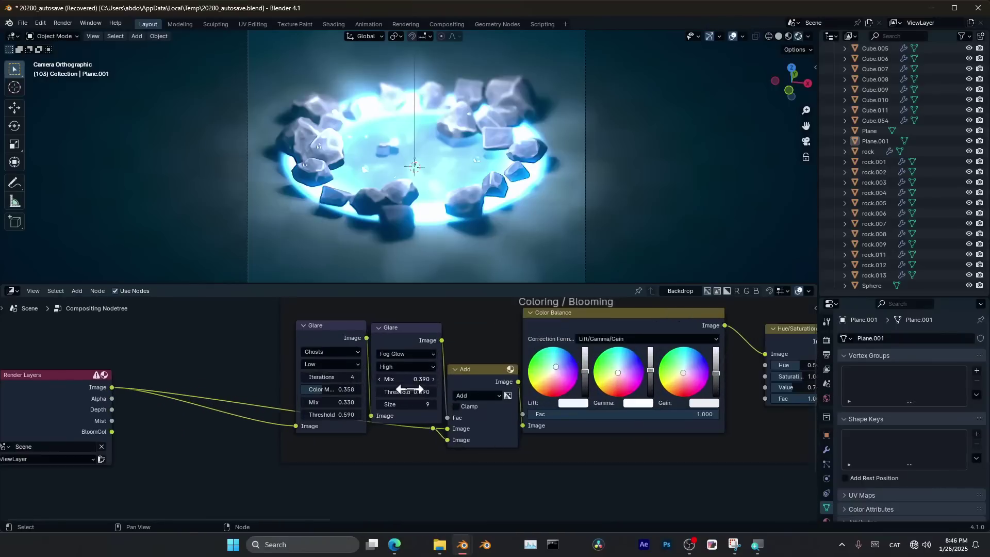
left_click_drag(417, 371, 448, 371)
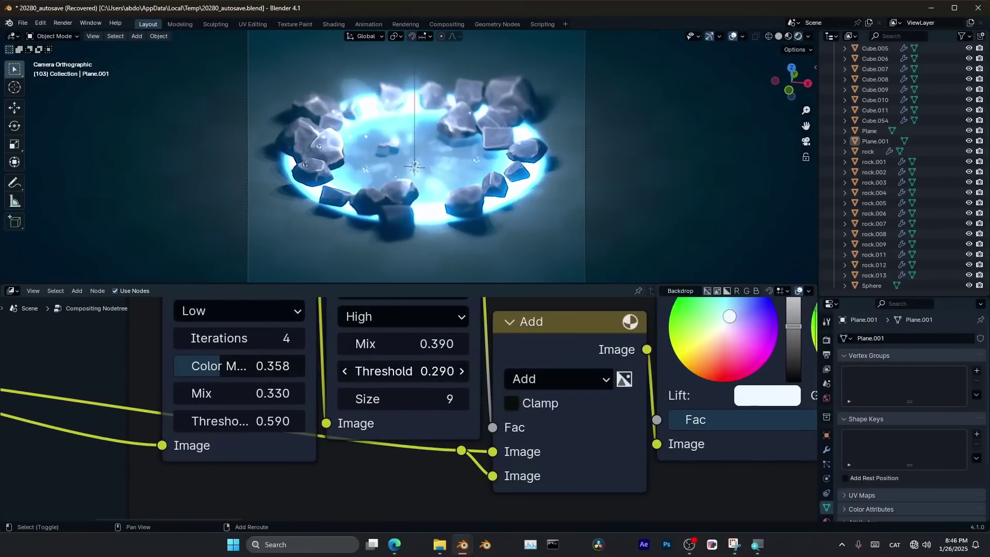
mouse_move(291, 394)
left_mouse_down()
mouse_move(243, 394)
mouse_move(353, 393)
mouse_move(279, 393)
left_mouse_up()
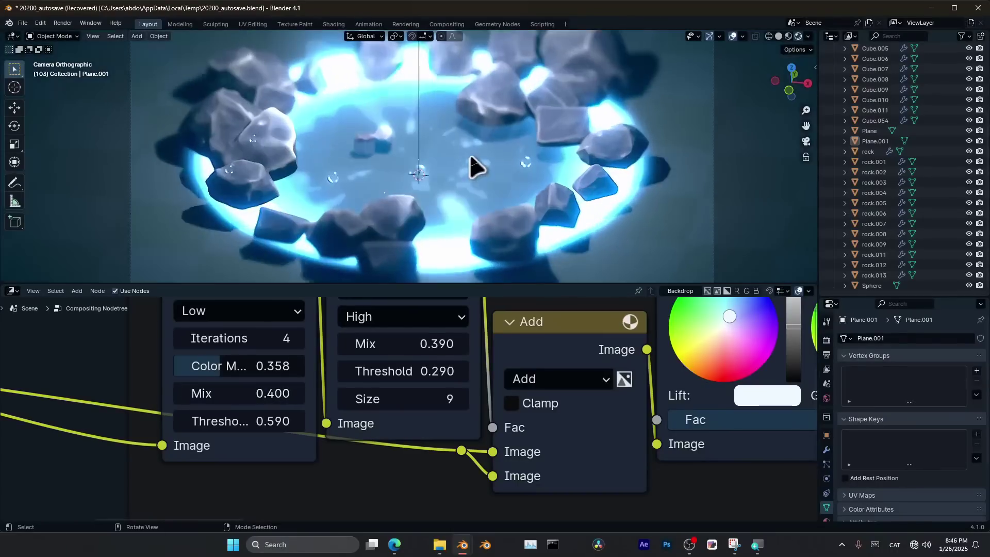
- Set the viewport compositor to Always, inspect the glowing scene from other angles in full screen, and return to the camera view and normal layout
scroll(473, 165, "up", 2)
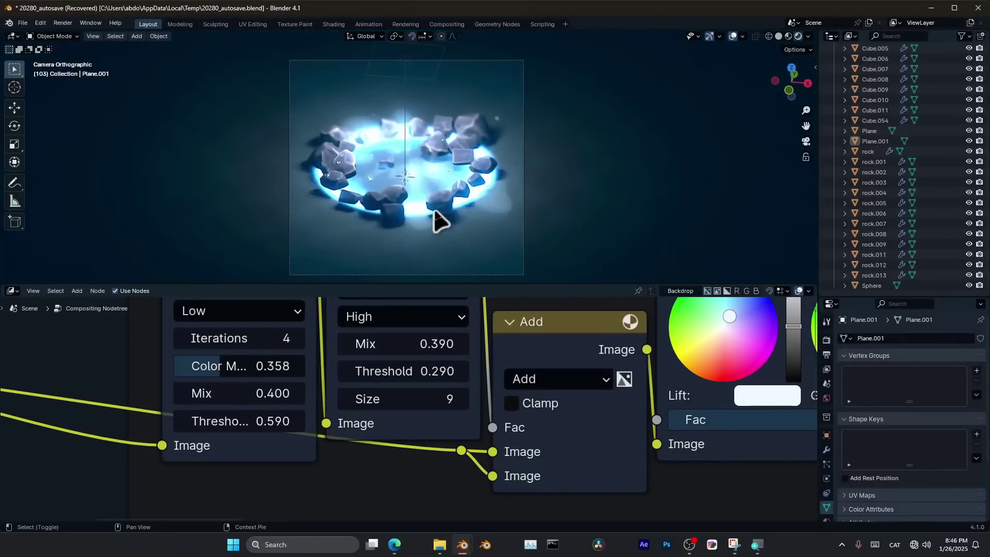
middle_click_drag(438, 221, 592, 162)
left_click(808, 36)
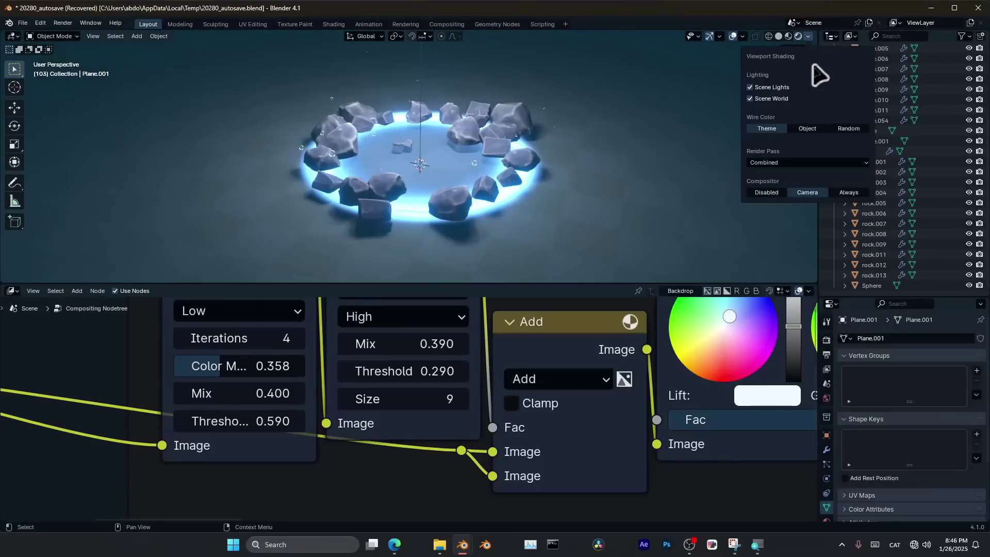
left_click(847, 189)
middle_click_drag(453, 176, 446, 157)
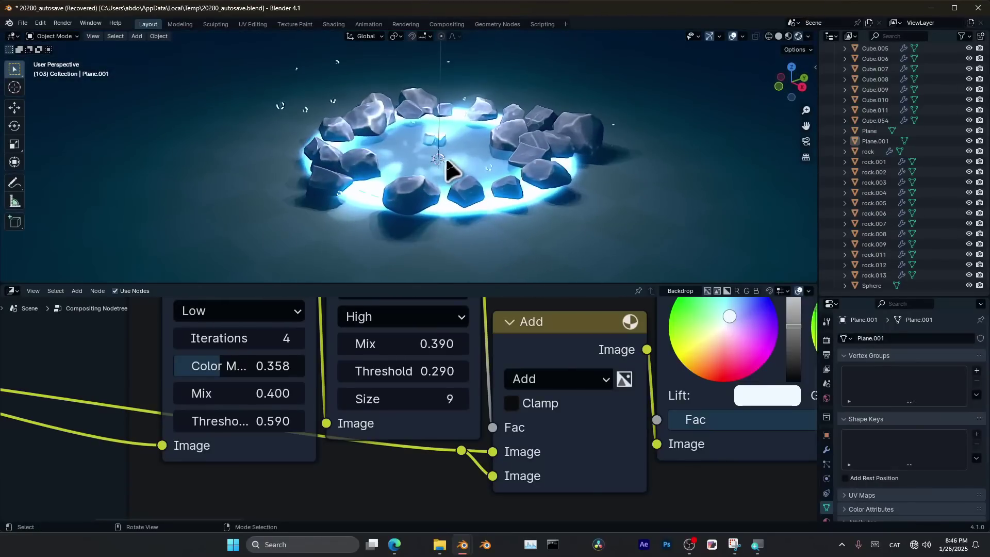
key("ctrl+space")
middle_click_drag(559, 221, 517, 239)
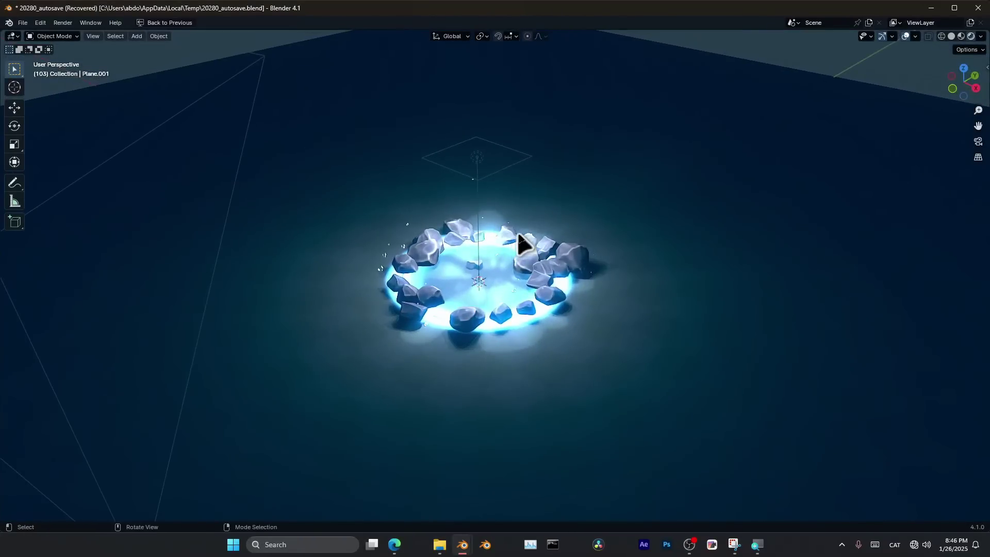
key("KP_0")
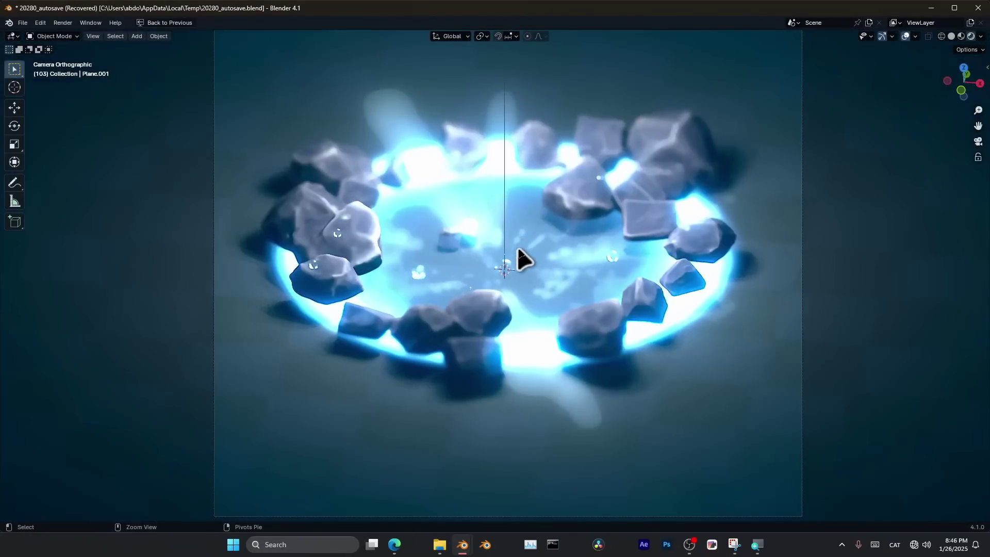
key("ctrl+alt+space")
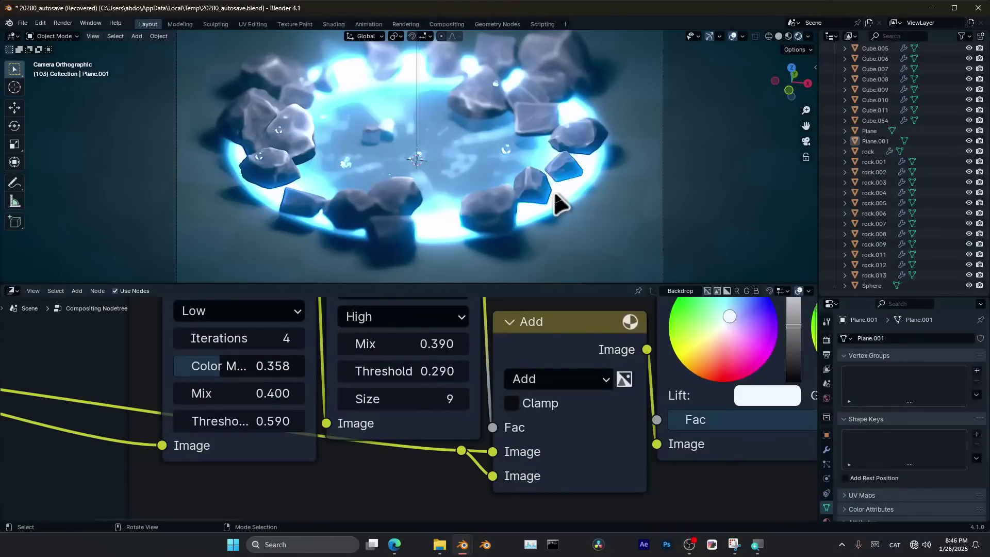
- Turn off Freestyle in the render settings and render the current frame
left_click(826, 340)
scroll(884, 409, "down", 6)
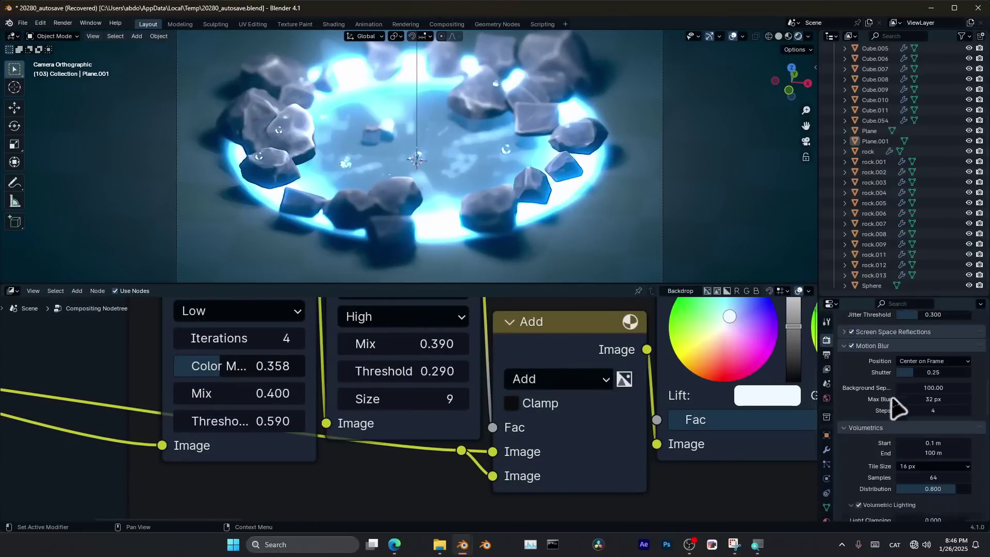
scroll(896, 407, "down", 10)
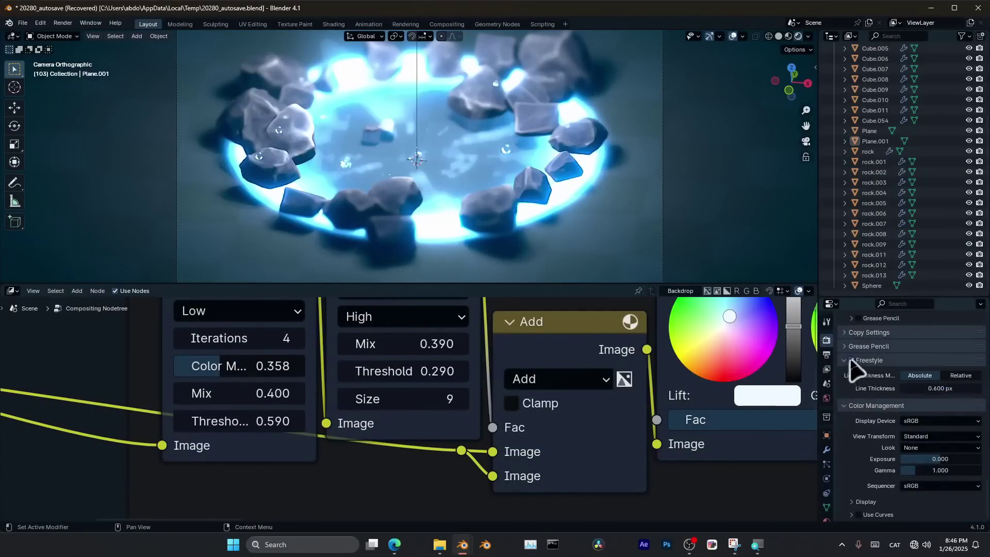
left_click(851, 360)
key("F12")
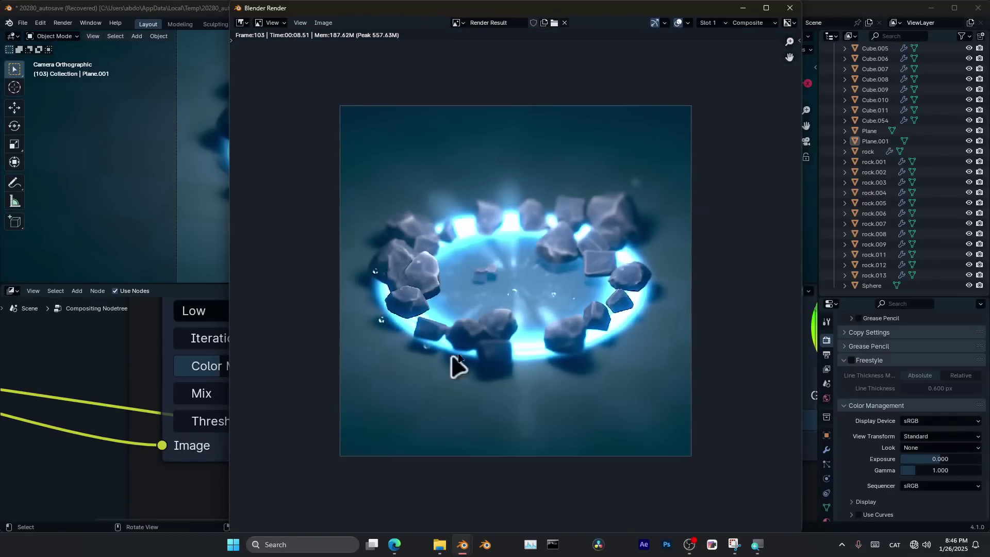
- Examine the rendered image's rocks, bubbles and glowing ring up close and as a whole, and minimize the render window
scroll(453, 365, "up", 5)
scroll(651, 350, "up", 1)
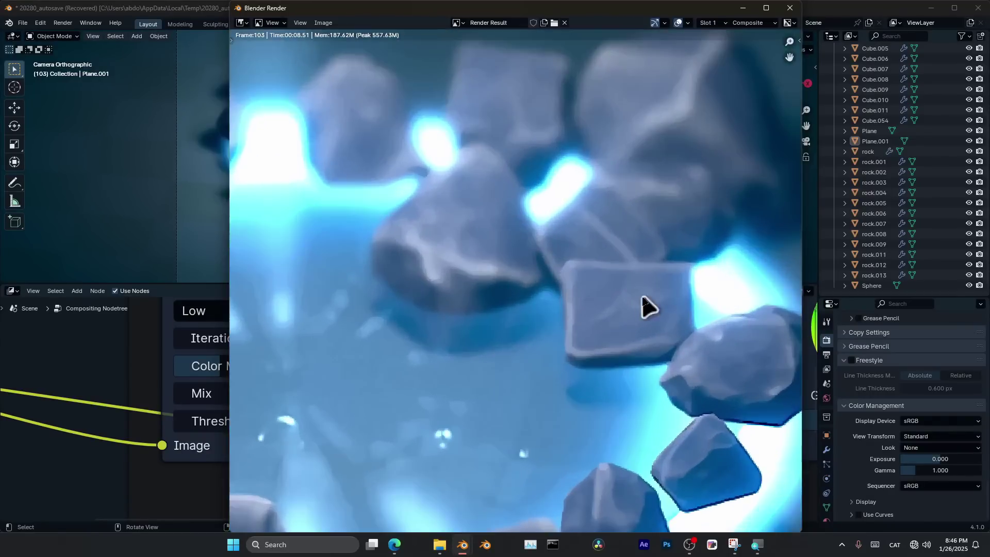
scroll(634, 351, "down", 5)
scroll(611, 382, "up", 6)
scroll(552, 376, "down", 5)
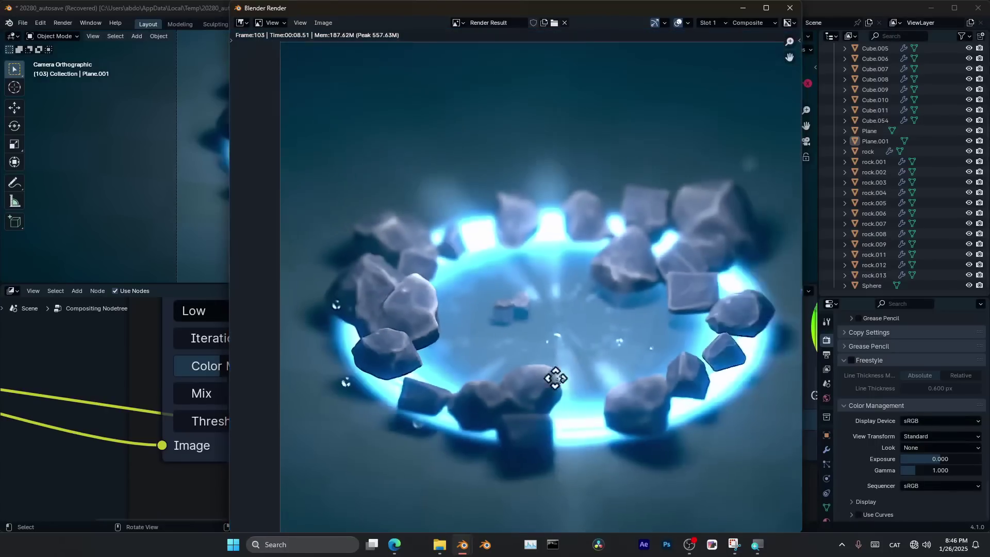
scroll(471, 400, "up", 3)
scroll(451, 407, "down", 3)
scroll(444, 312, "up", 4)
scroll(464, 330, "down", 5)
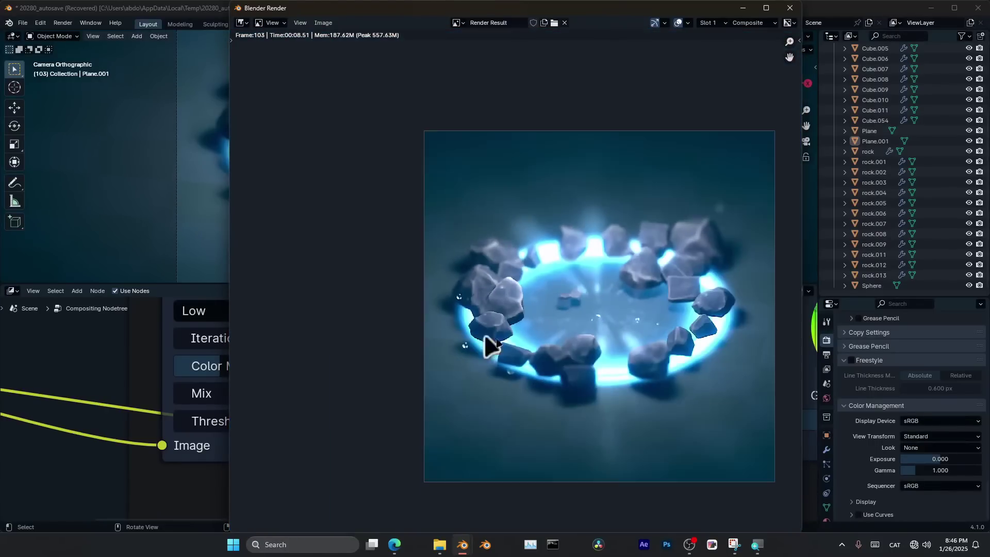
scroll(486, 342, "up", 5)
scroll(504, 356, "down", 5)
scroll(519, 320, "down", 1)
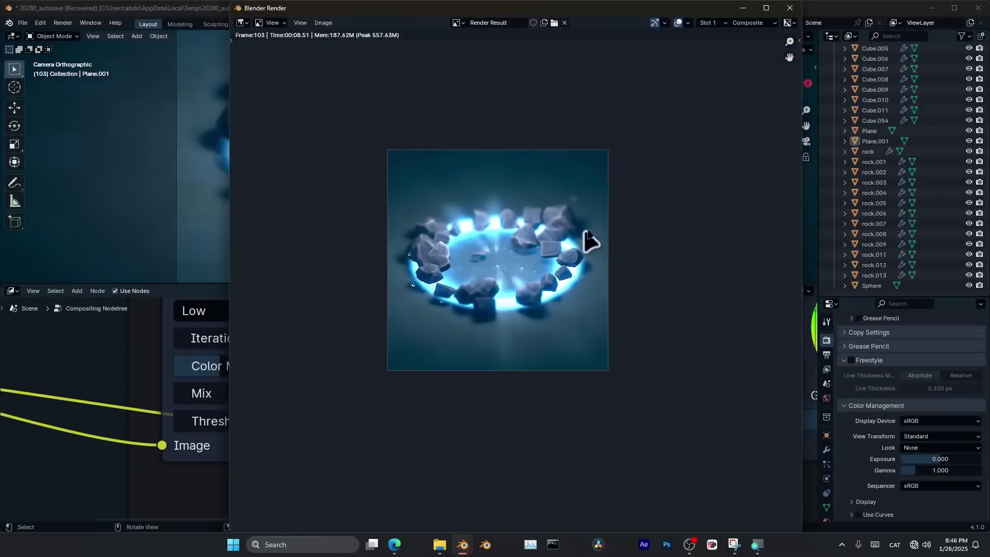
scroll(586, 232, "up", 4)
left_click(743, 9)
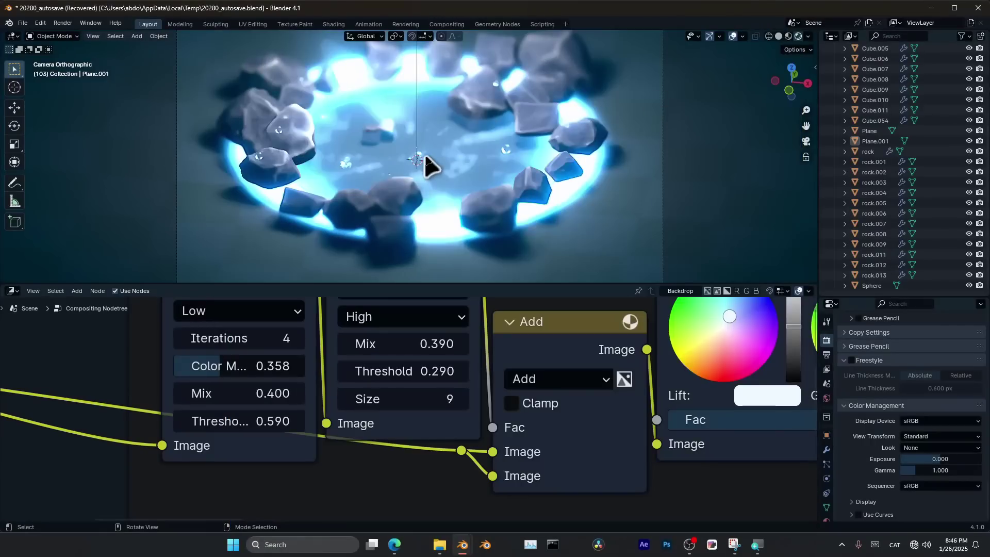